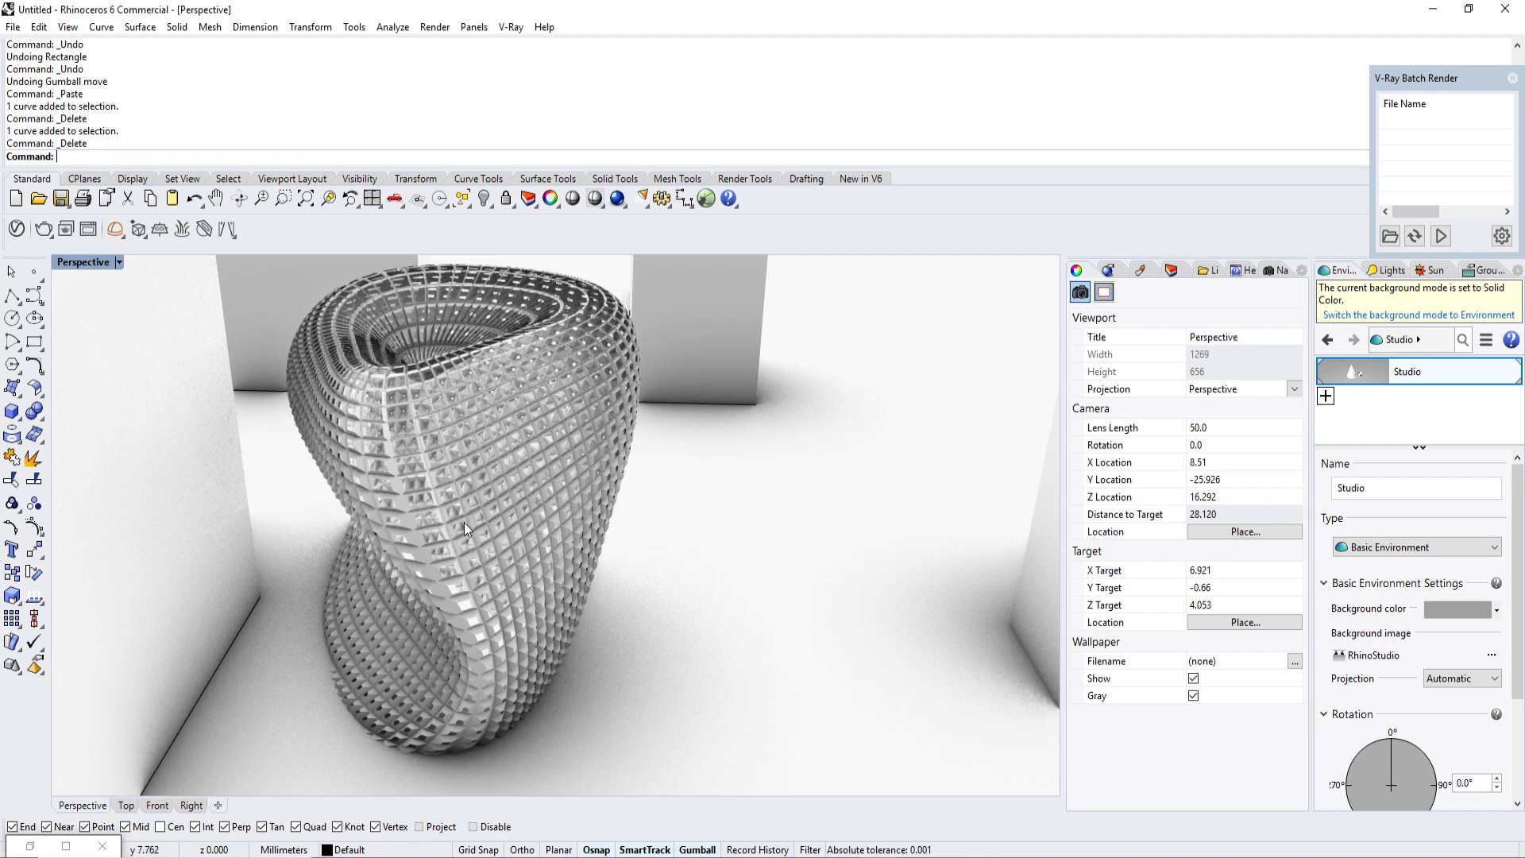
Step: Bring up the Grasshopper definition and turn on its shaded geometry preview
{"action": "scroll", "coordinate": [464, 522], "scroll_direction": "down", "scroll_amount": 7}
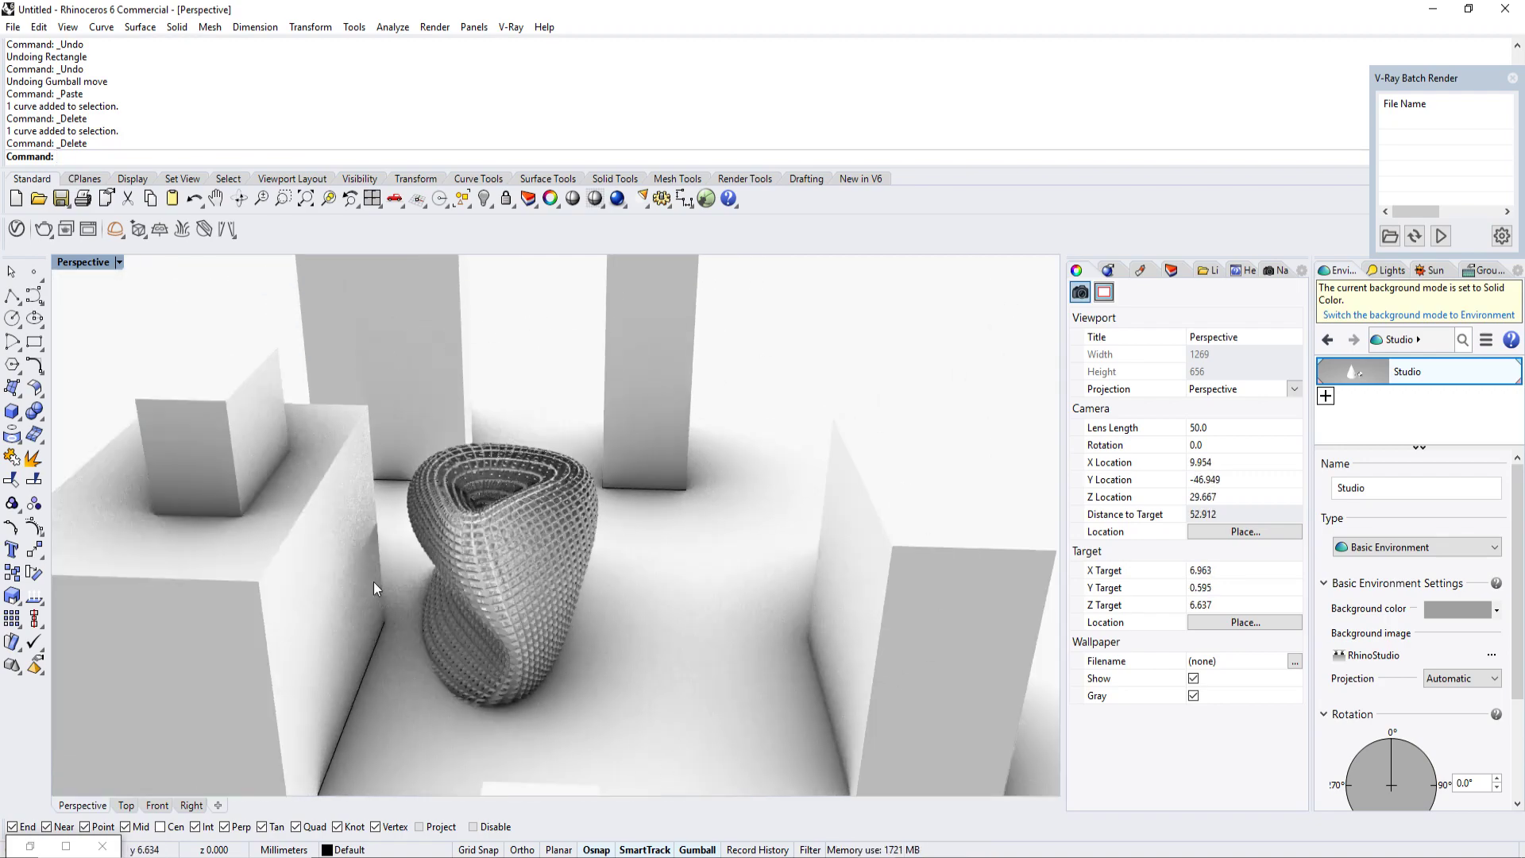
{"action": "scroll", "coordinate": [567, 548], "scroll_direction": "up", "scroll_amount": 12}
{"action": "right_click_drag", "start_coordinate": [458, 535], "coordinate": [475, 524]}
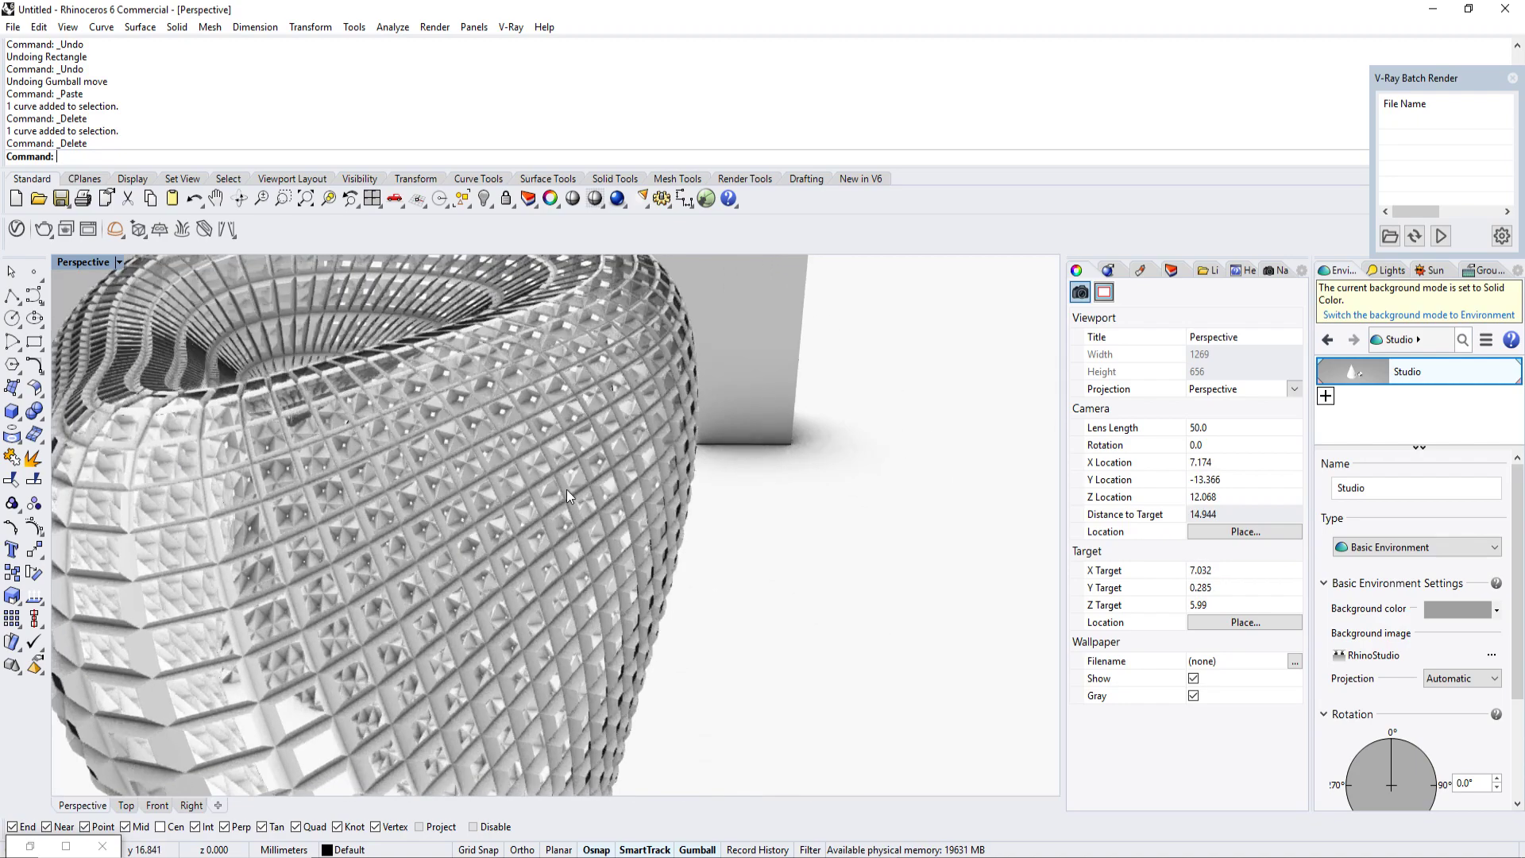
{"action": "right_click_drag", "start_coordinate": [466, 610], "coordinate": [558, 501], "text": "shift"}
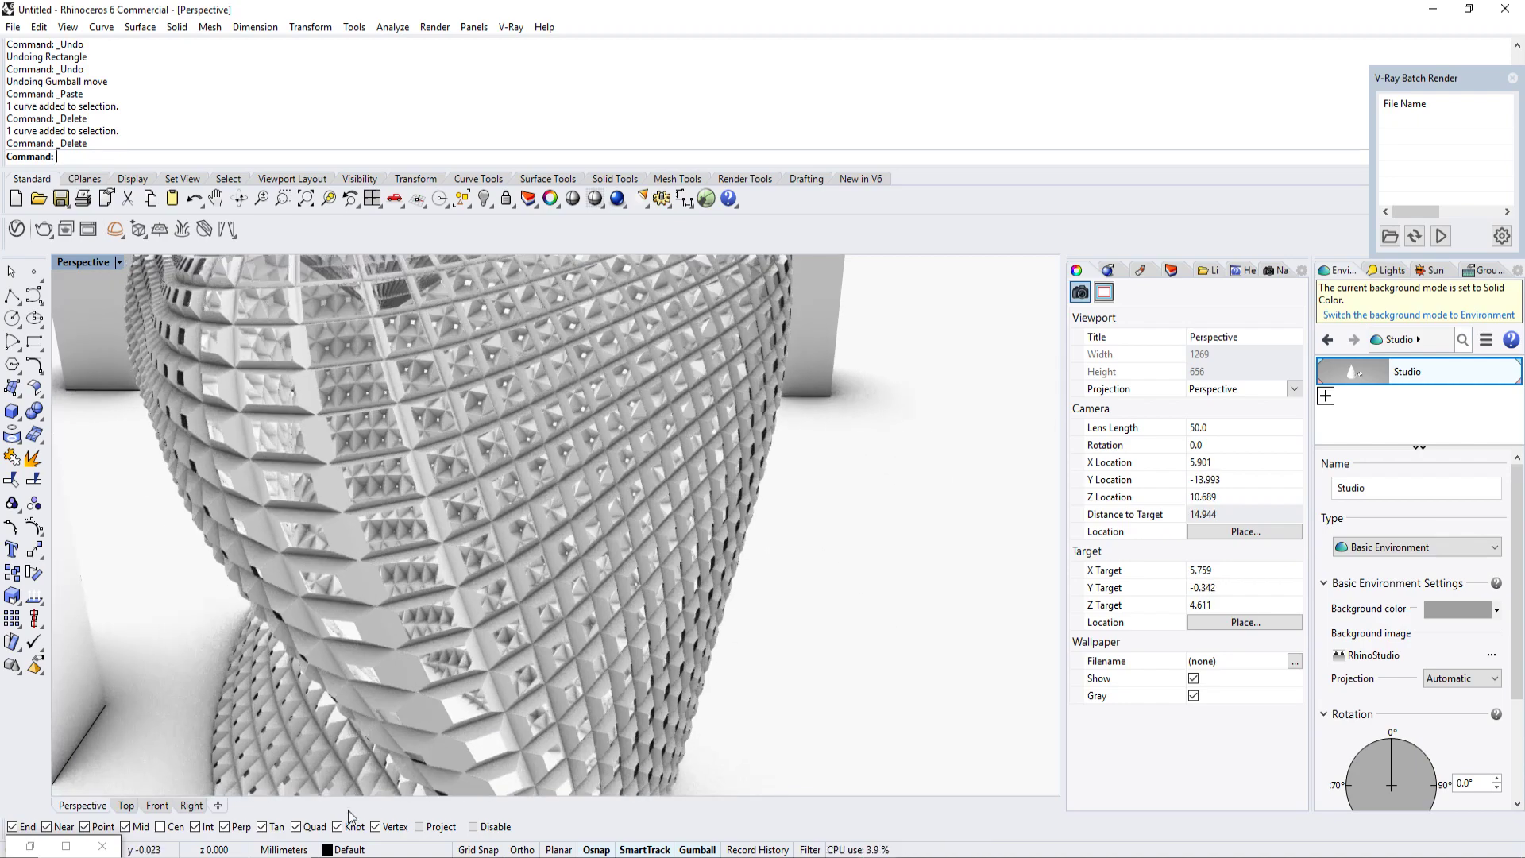
{"action": "left_click", "coordinate": [31, 846]}
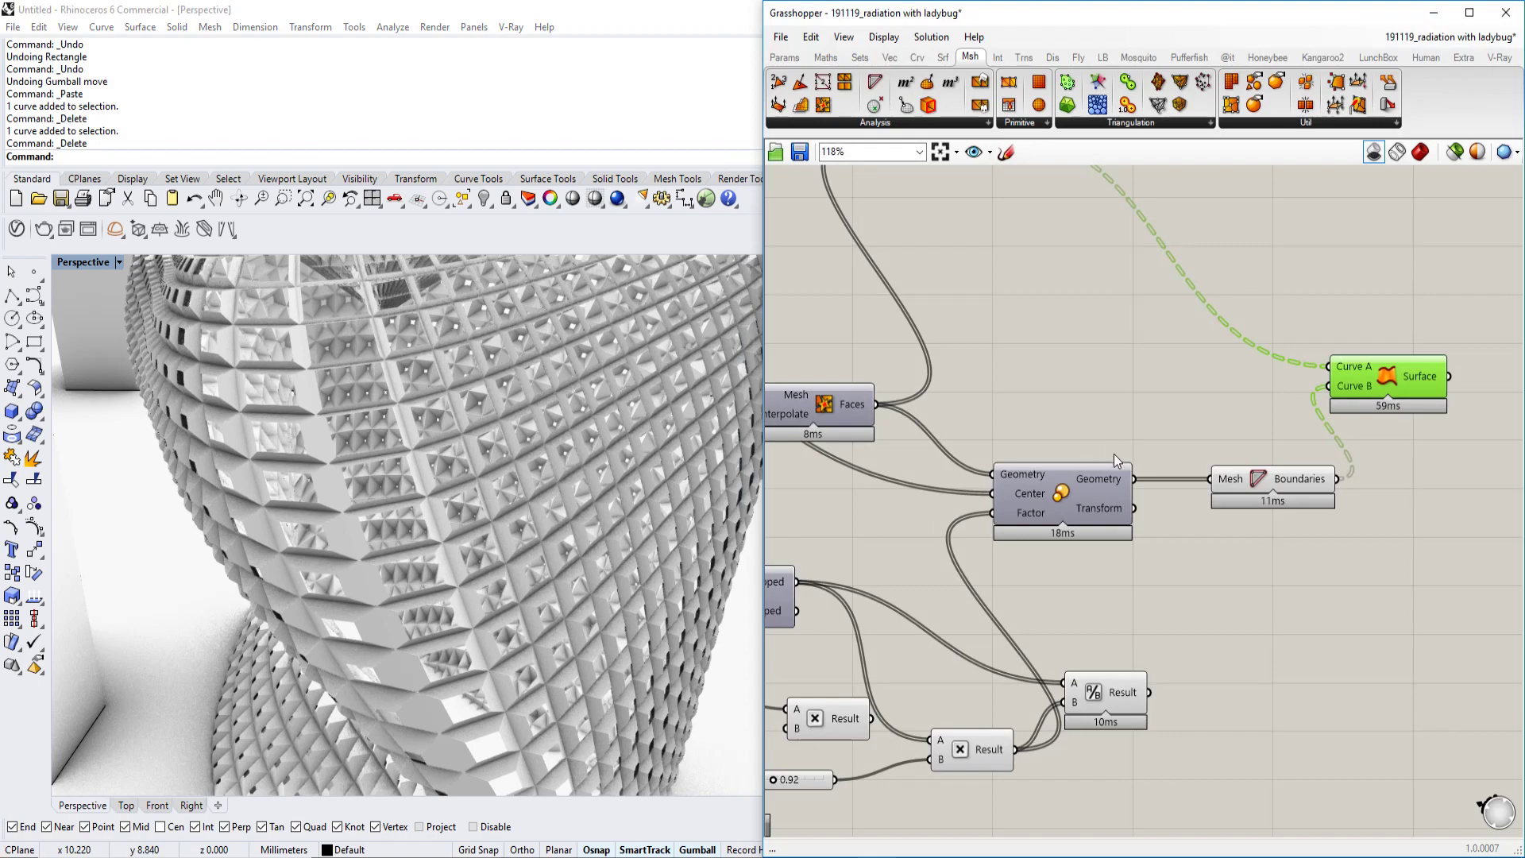
{"action": "scroll", "coordinate": [1114, 455], "scroll_direction": "down", "scroll_amount": 3}
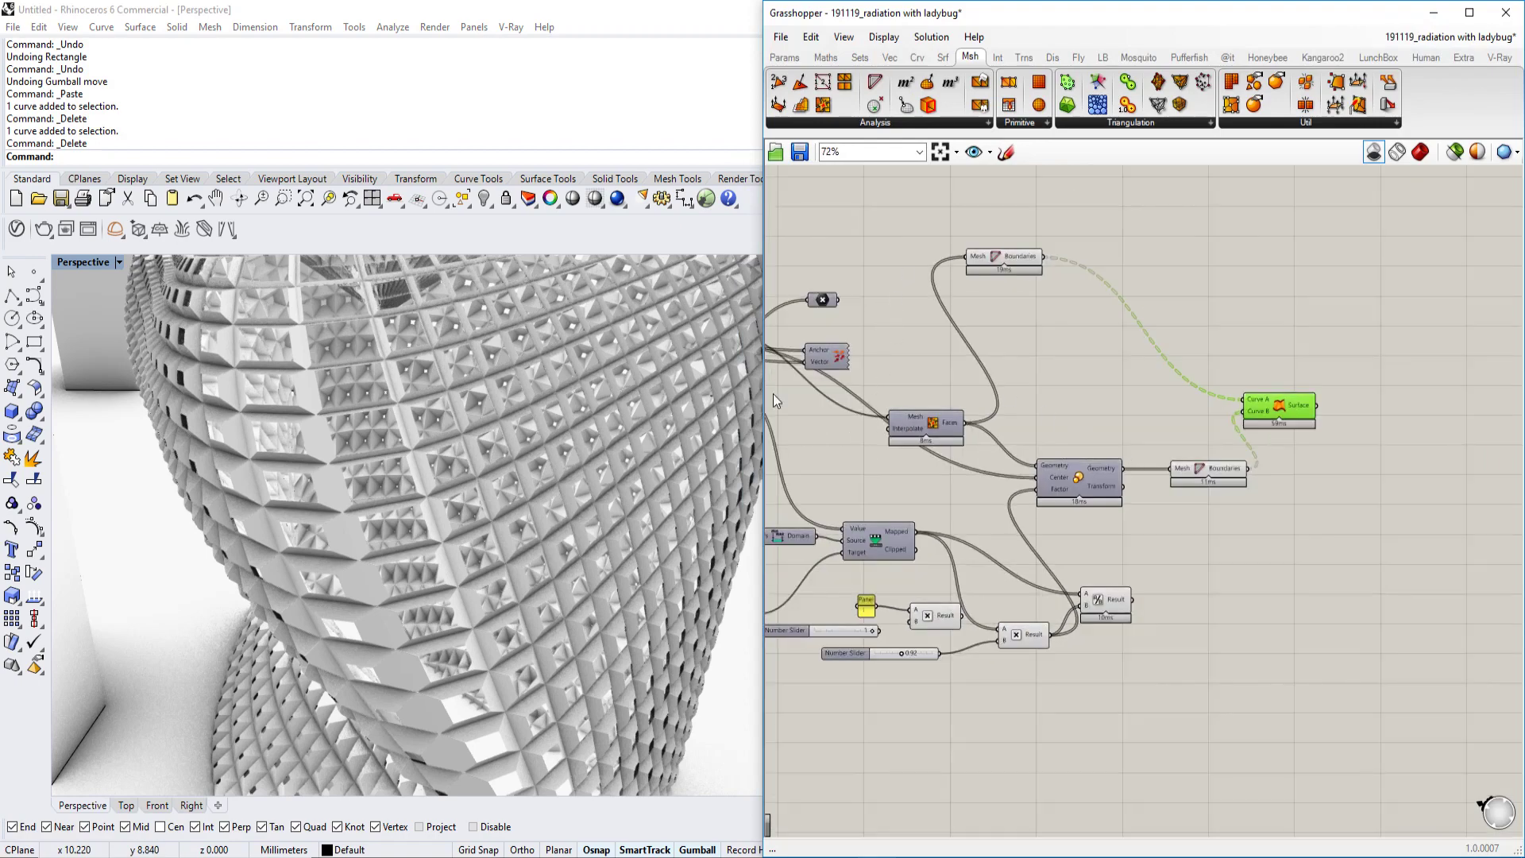
{"action": "left_click", "coordinate": [843, 37]}
{"action": "left_click", "coordinate": [811, 37]}
{"action": "left_click", "coordinate": [883, 37]}
{"action": "left_click", "coordinate": [939, 192]}
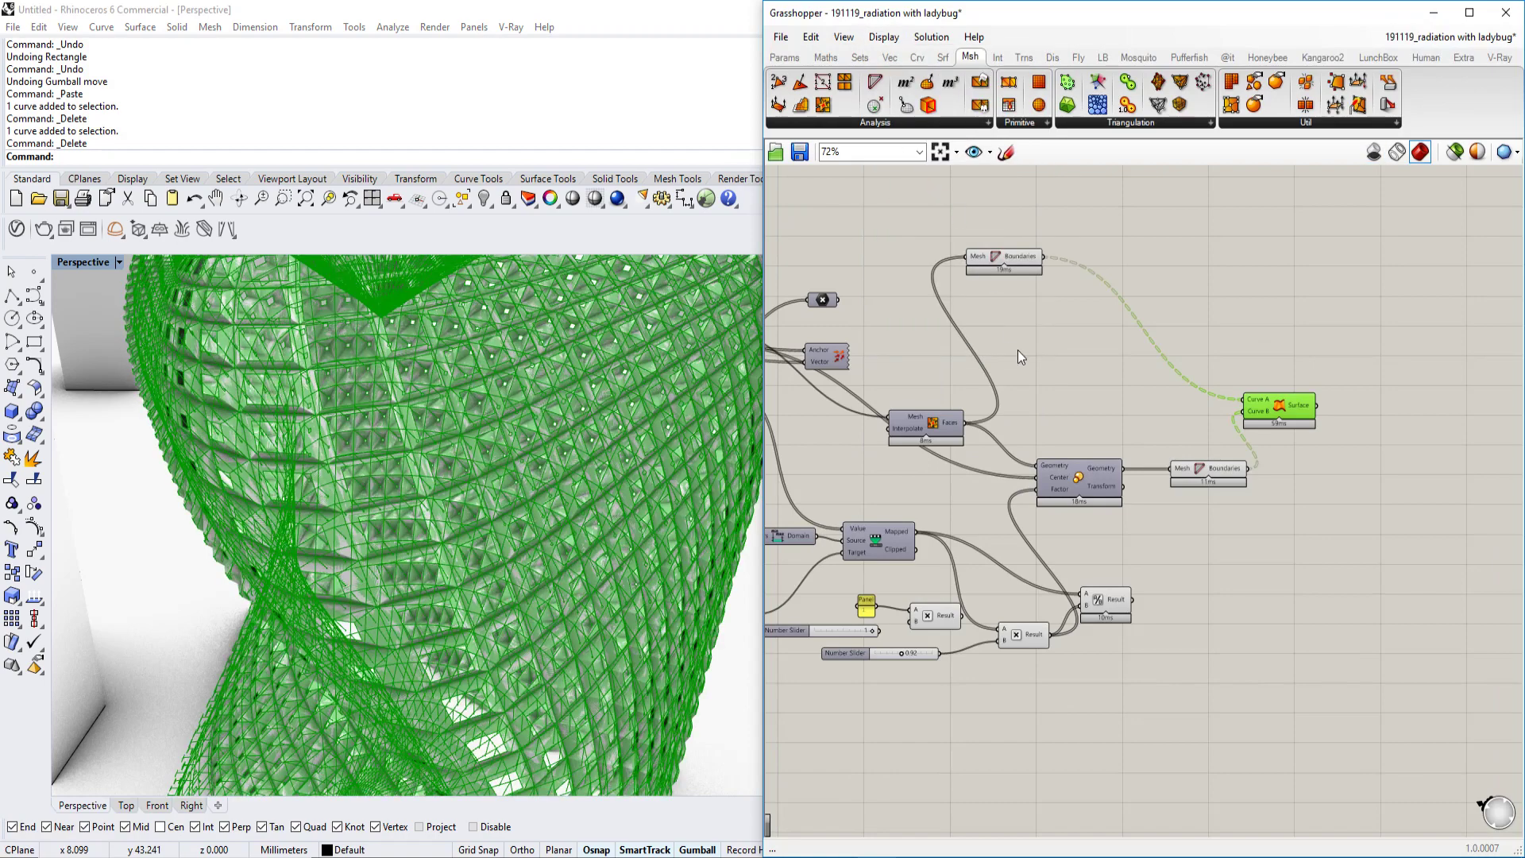
Step: Turn off the preview of the Faces, Scale, both Boundaries and Ruled Surface components
{"action": "right_click_drag", "start_coordinate": [1014, 385], "coordinate": [1174, 442]}
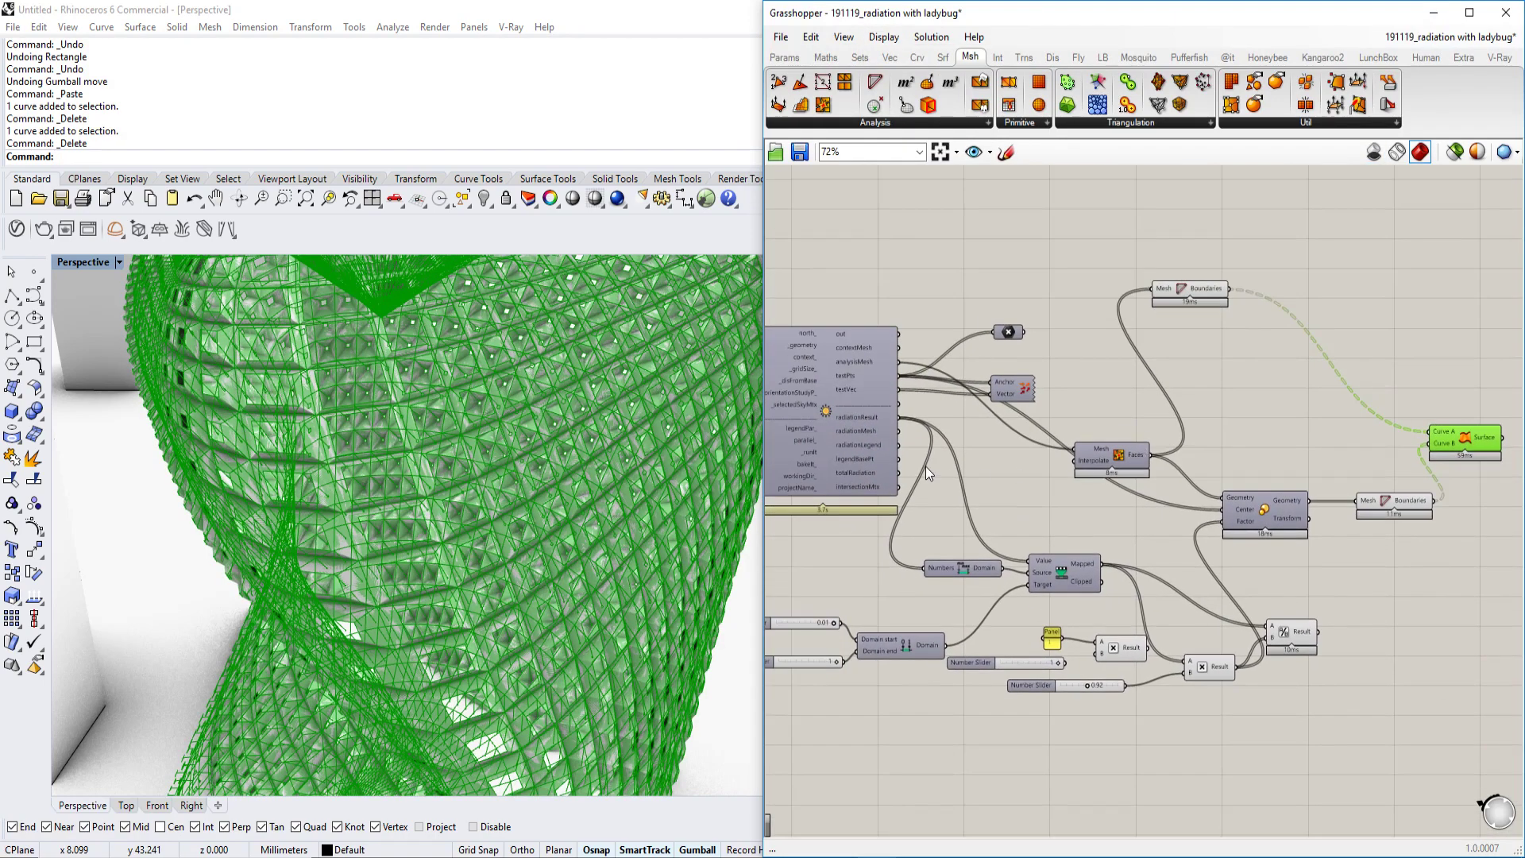
{"action": "right_click_drag", "start_coordinate": [1350, 437], "coordinate": [1250, 428]}
{"action": "left_click_drag", "start_coordinate": [1413, 290], "coordinate": [1040, 527]}
{"action": "middle_click", "coordinate": [1096, 280]}
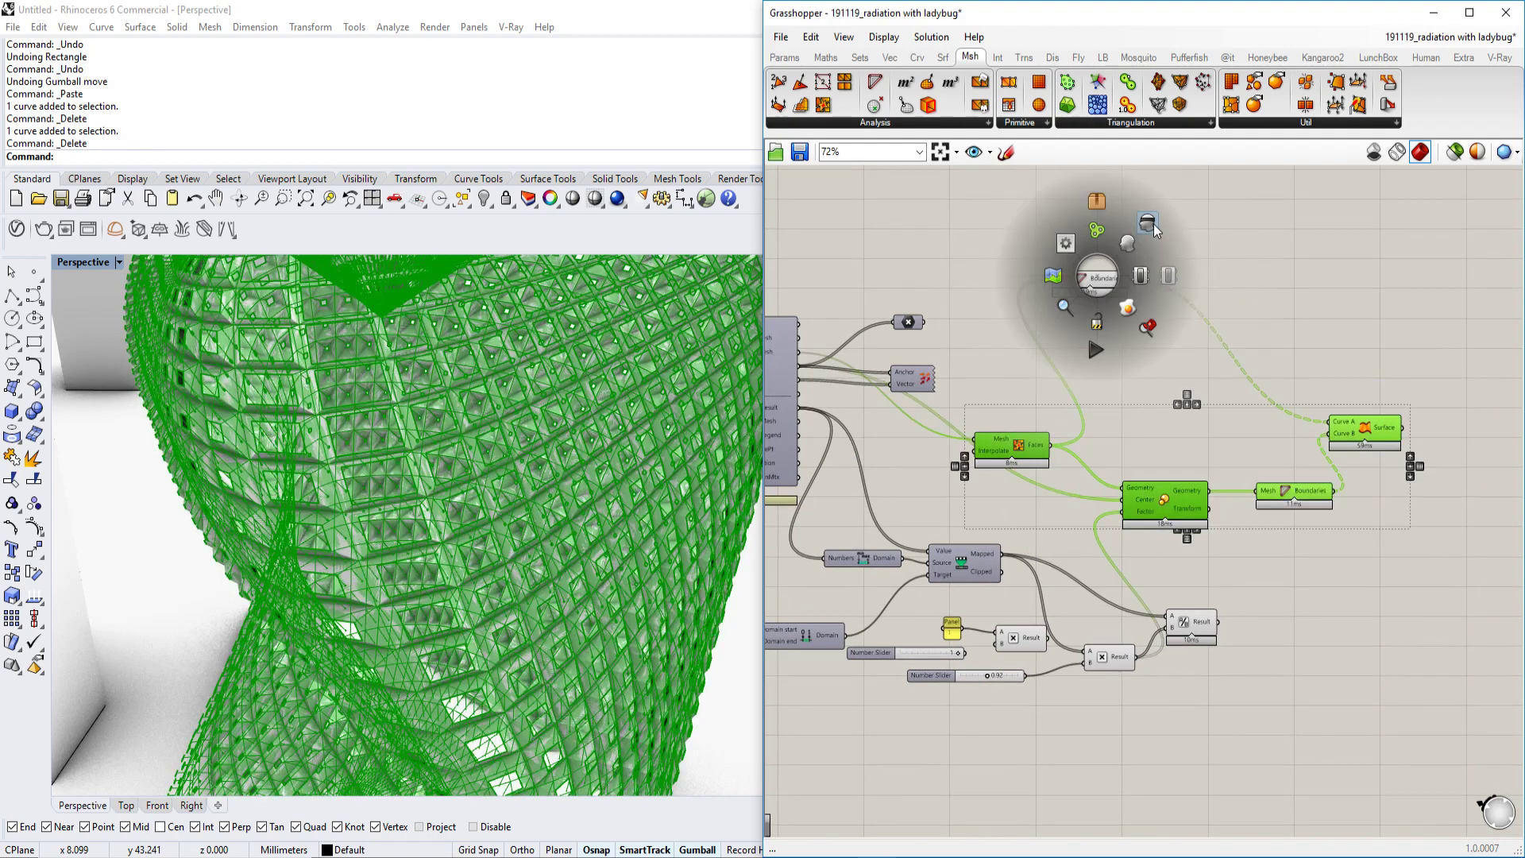
{"action": "left_click", "coordinate": [1153, 224]}
{"action": "left_click", "coordinate": [1099, 279]}
{"action": "middle_click", "coordinate": [1099, 278]}
{"action": "left_click", "coordinate": [1146, 225]}
Step: Select all polysurfaces in the Rhino model and hide them
{"action": "left_click", "coordinate": [591, 451]}
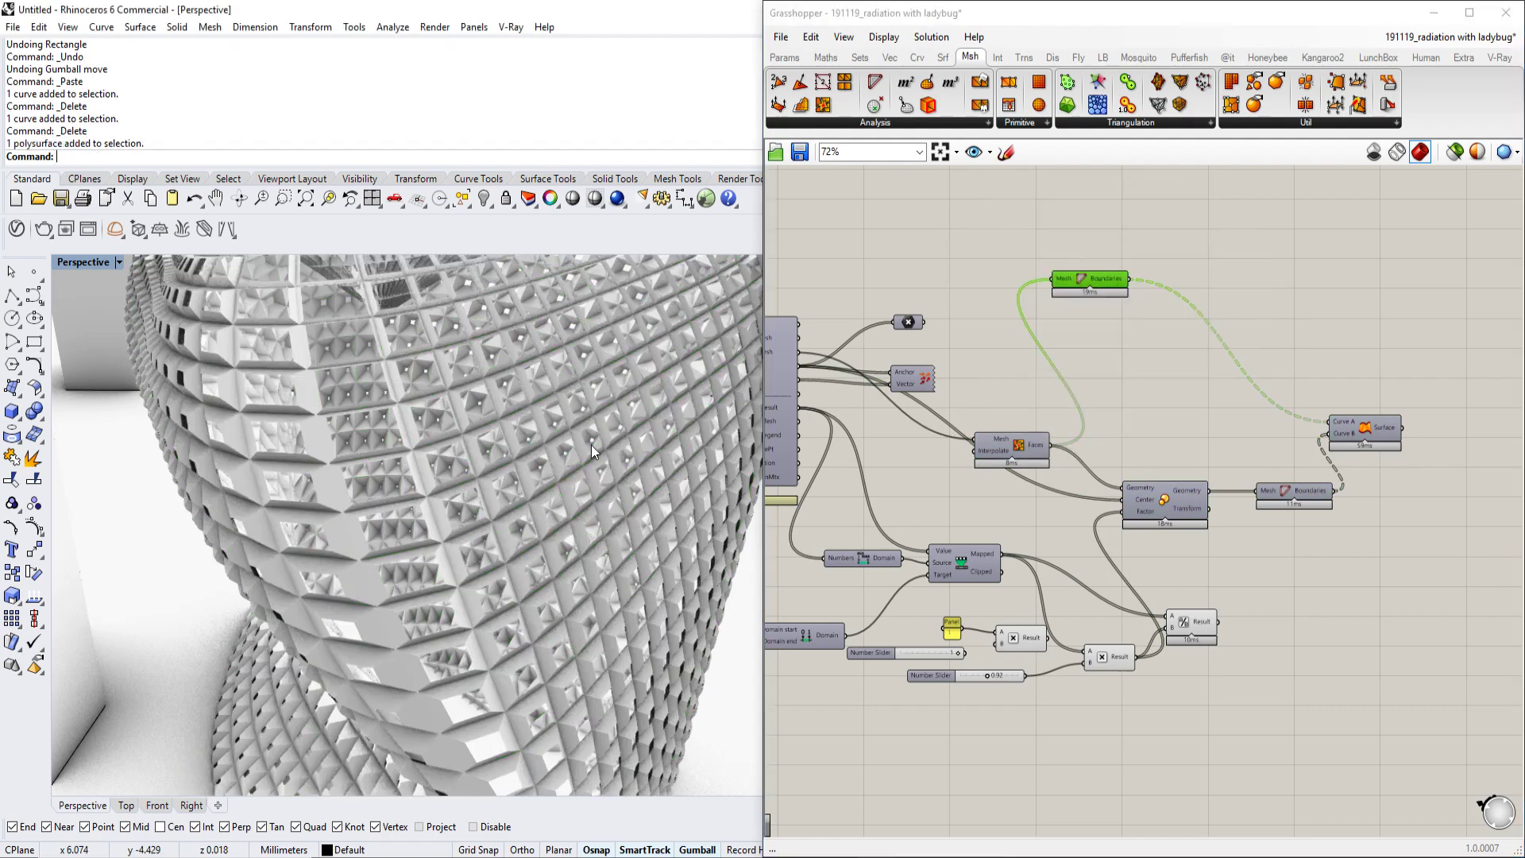
{"action": "key", "text": "Escape"}
{"action": "type", "text": "selpo"}
{"action": "key", "text": "Return"}
{"action": "type", "text": "hide"}
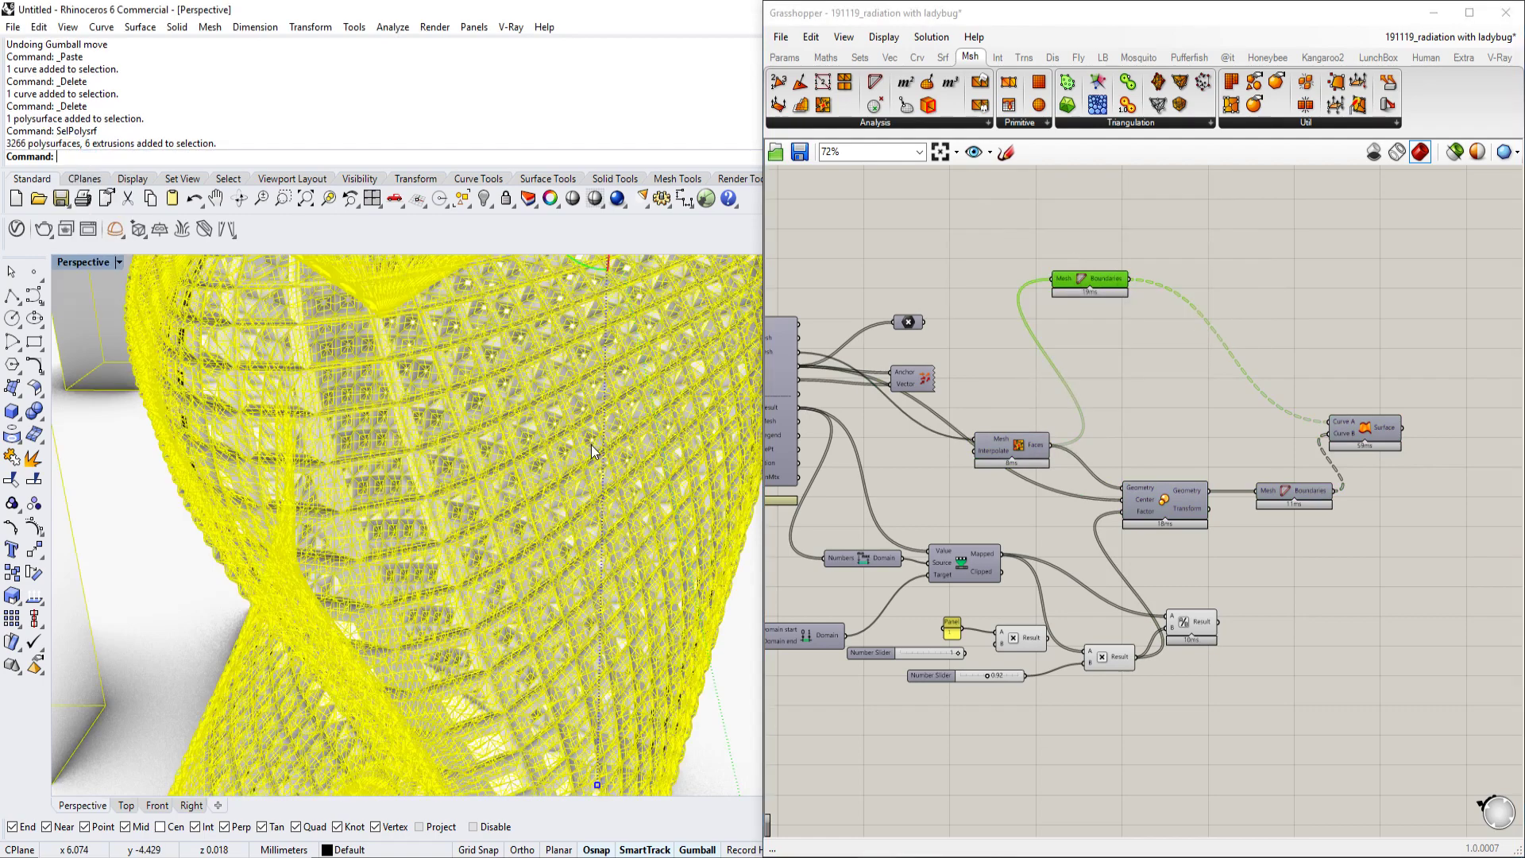
{"action": "key", "text": "Return"}
Step: Turn on the preview of the radiation analysis component and view its coloured mesh on the twisted tower
{"action": "right_click_drag", "start_coordinate": [1019, 465], "coordinate": [1148, 437]}
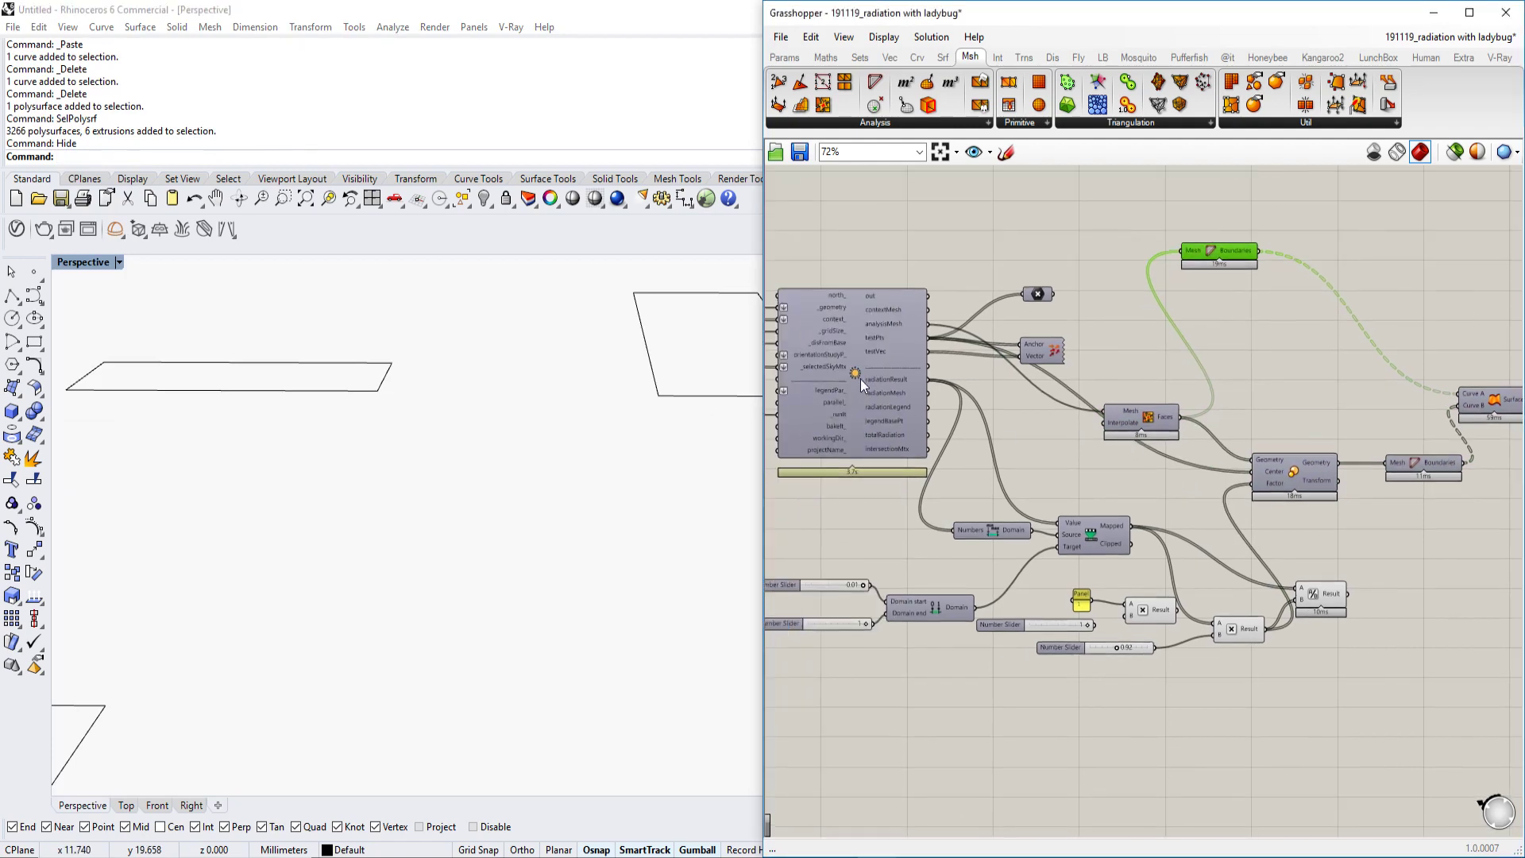
{"action": "right_click", "coordinate": [866, 384]}
{"action": "left_click", "coordinate": [903, 487]}
{"action": "scroll", "coordinate": [530, 495], "scroll_direction": "down", "scroll_amount": 3}
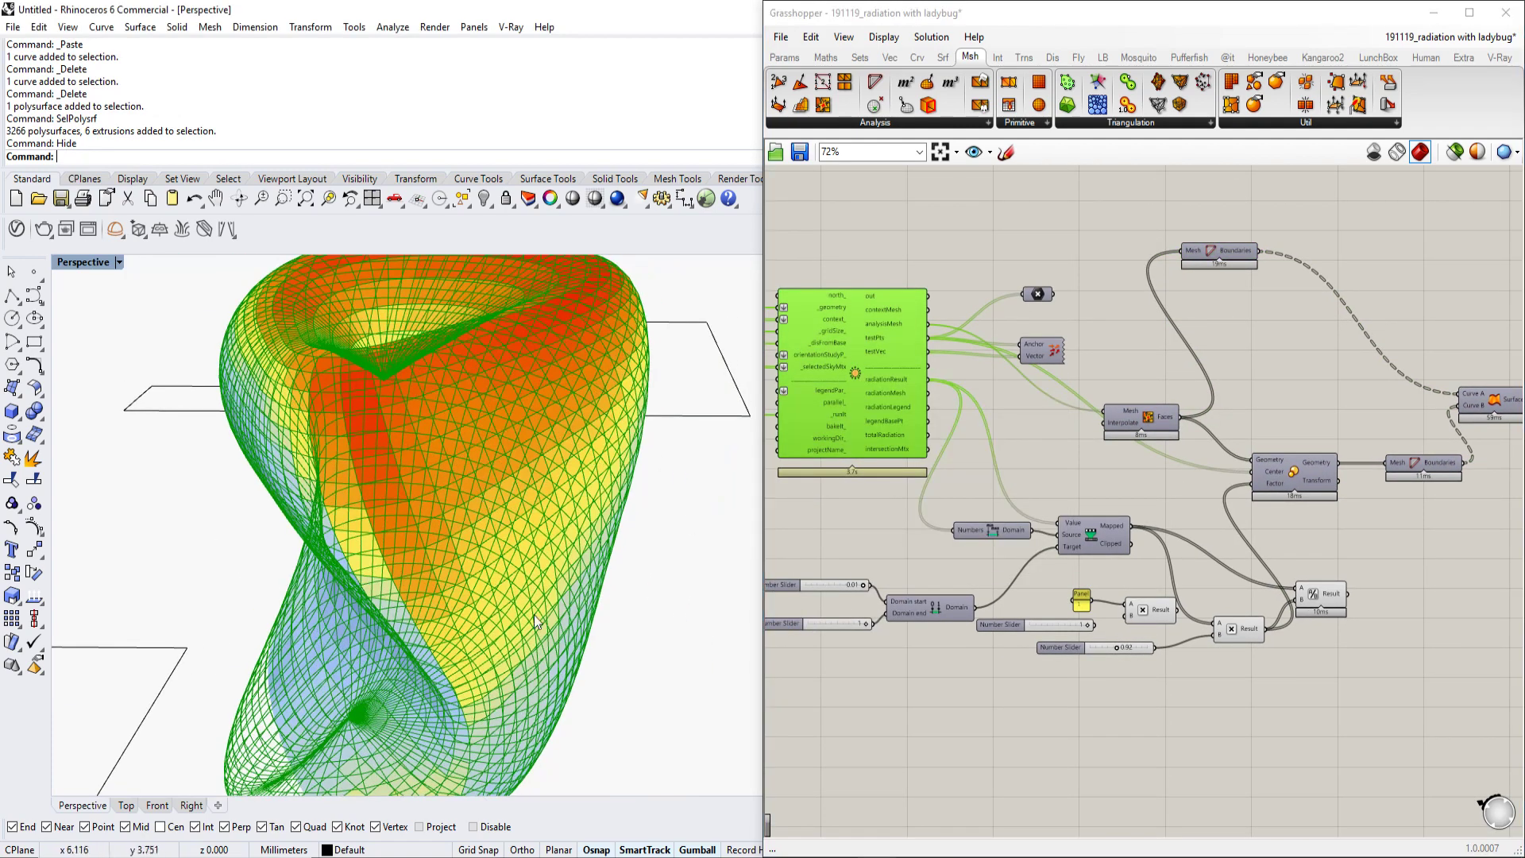
{"action": "left_click", "coordinate": [629, 585]}
{"action": "key", "text": "Escape"}
{"action": "right_click_drag", "start_coordinate": [602, 575], "coordinate": [495, 497]}
{"action": "left_click", "coordinate": [675, 597]}
{"action": "left_click", "coordinate": [933, 711]}
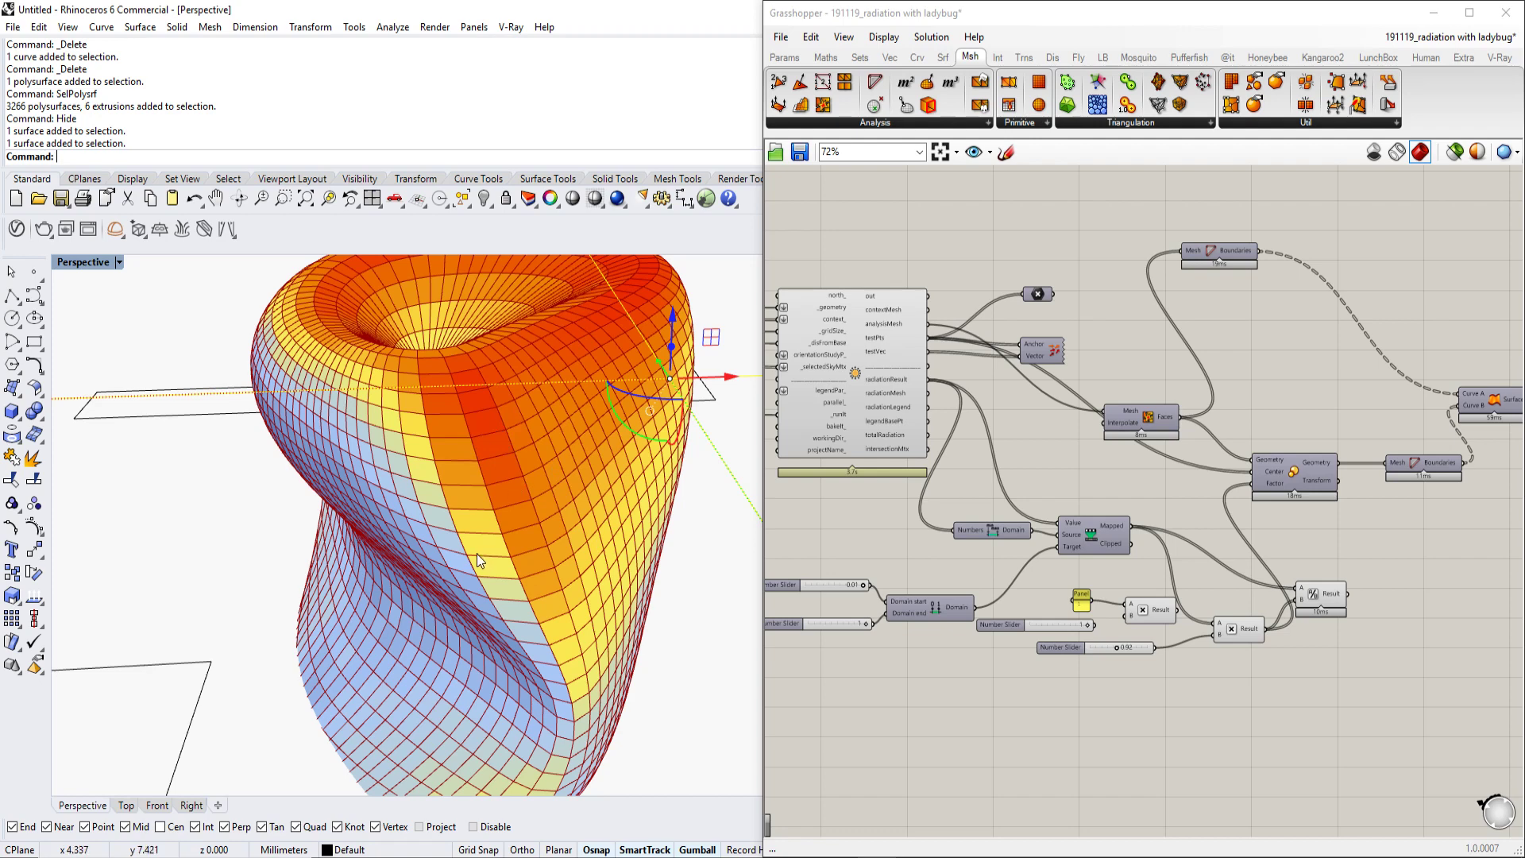
{"action": "scroll", "coordinate": [477, 545], "scroll_direction": "down", "scroll_amount": 4}
{"action": "scroll", "coordinate": [498, 523], "scroll_direction": "up", "scroll_amount": 4}
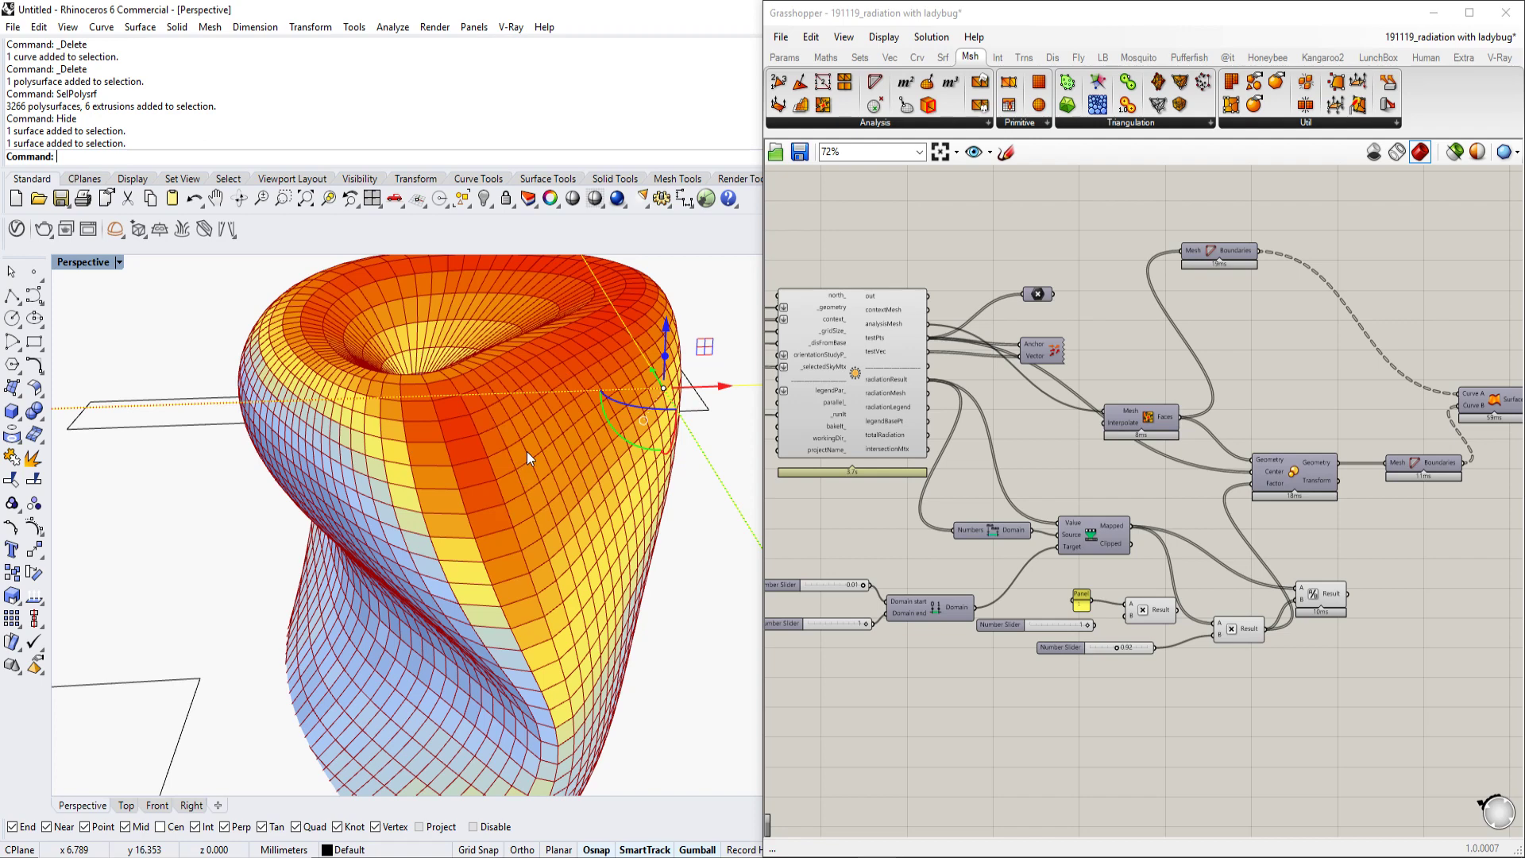
Step: Examine the definition upstream of the radiation analysis, including the weather file, sky matrix and the months, days and hours inputs
{"action": "right_click_drag", "start_coordinate": [899, 520], "coordinate": [1033, 494]}
{"action": "scroll", "coordinate": [1004, 472], "scroll_direction": "down", "scroll_amount": 2}
{"action": "scroll", "coordinate": [1008, 401], "scroll_direction": "up", "scroll_amount": 3}
{"action": "right_click_drag", "start_coordinate": [975, 374], "coordinate": [1104, 448]}
{"action": "scroll", "coordinate": [1104, 448], "scroll_direction": "down", "scroll_amount": 6}
{"action": "right_click_drag", "start_coordinate": [972, 417], "coordinate": [1396, 546]}
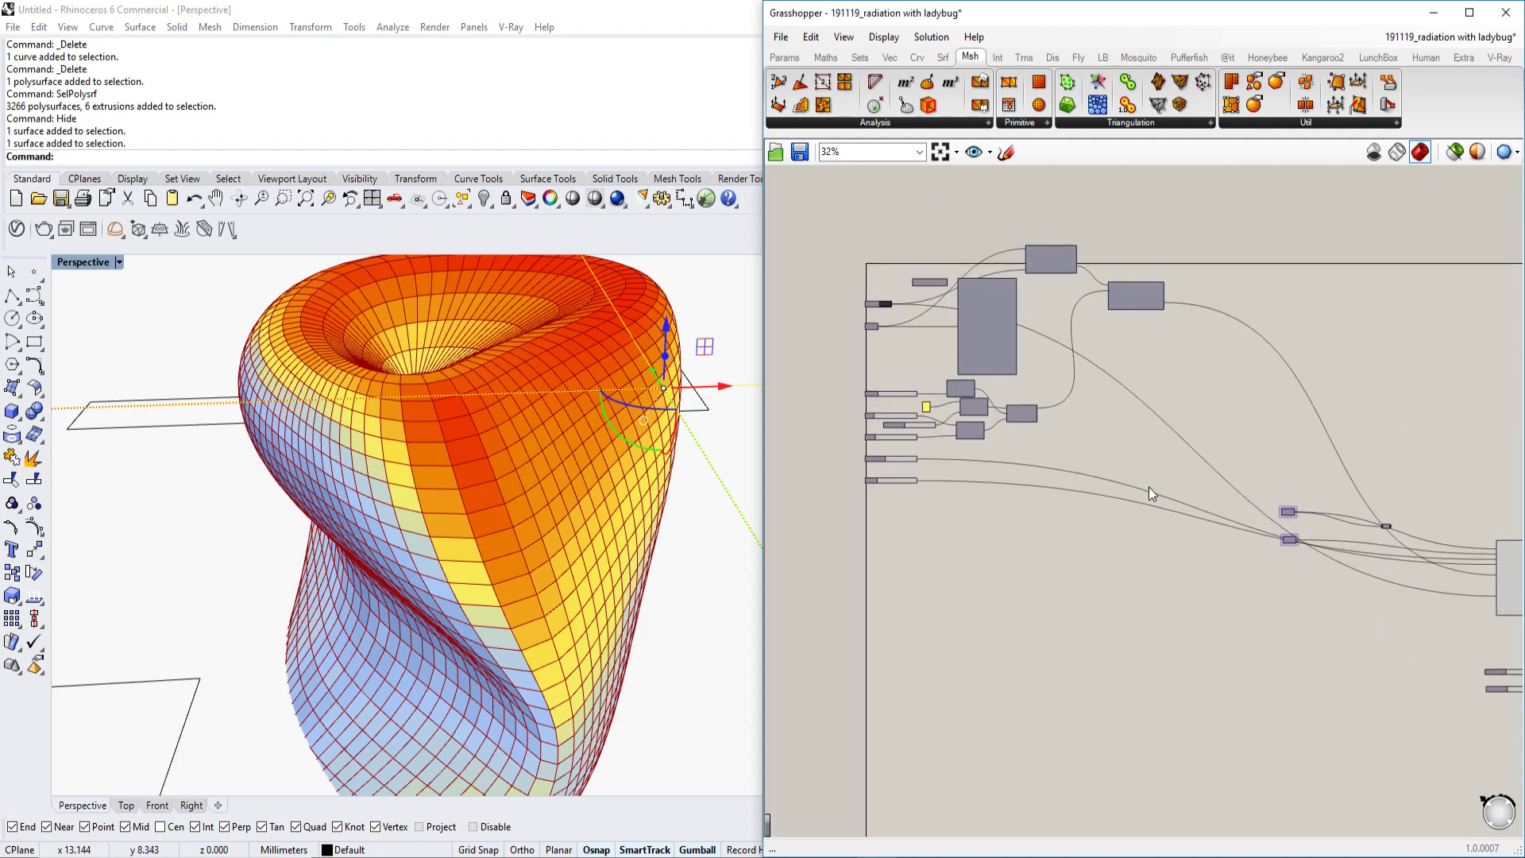
{"action": "scroll", "coordinate": [888, 405], "scroll_direction": "up", "scroll_amount": 4}
{"action": "scroll", "coordinate": [1142, 465], "scroll_direction": "up", "scroll_amount": 3}
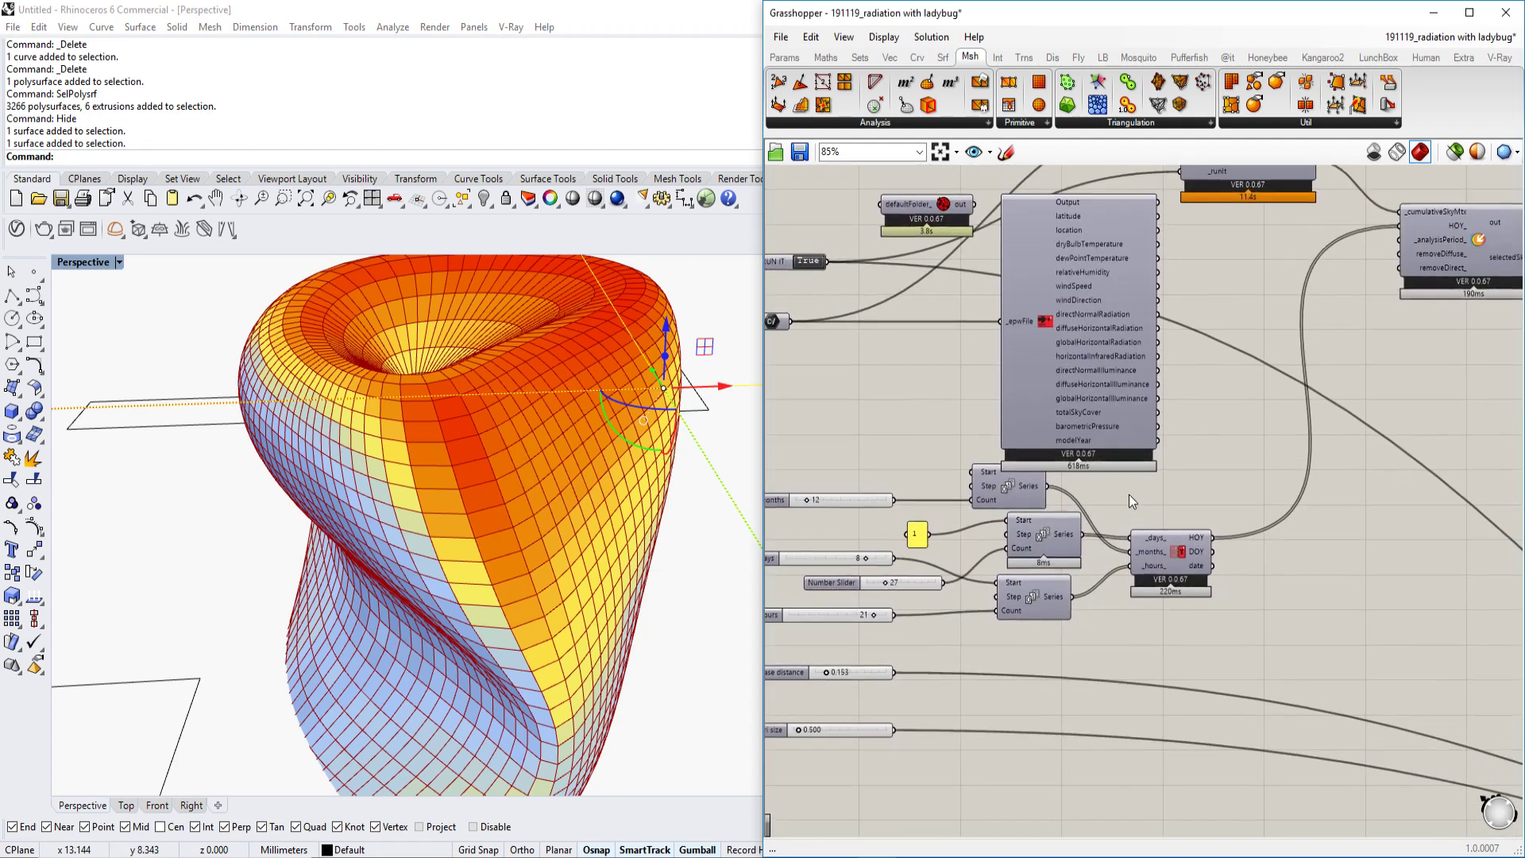
{"action": "right_click_drag", "start_coordinate": [1079, 322], "coordinate": [1055, 415]}
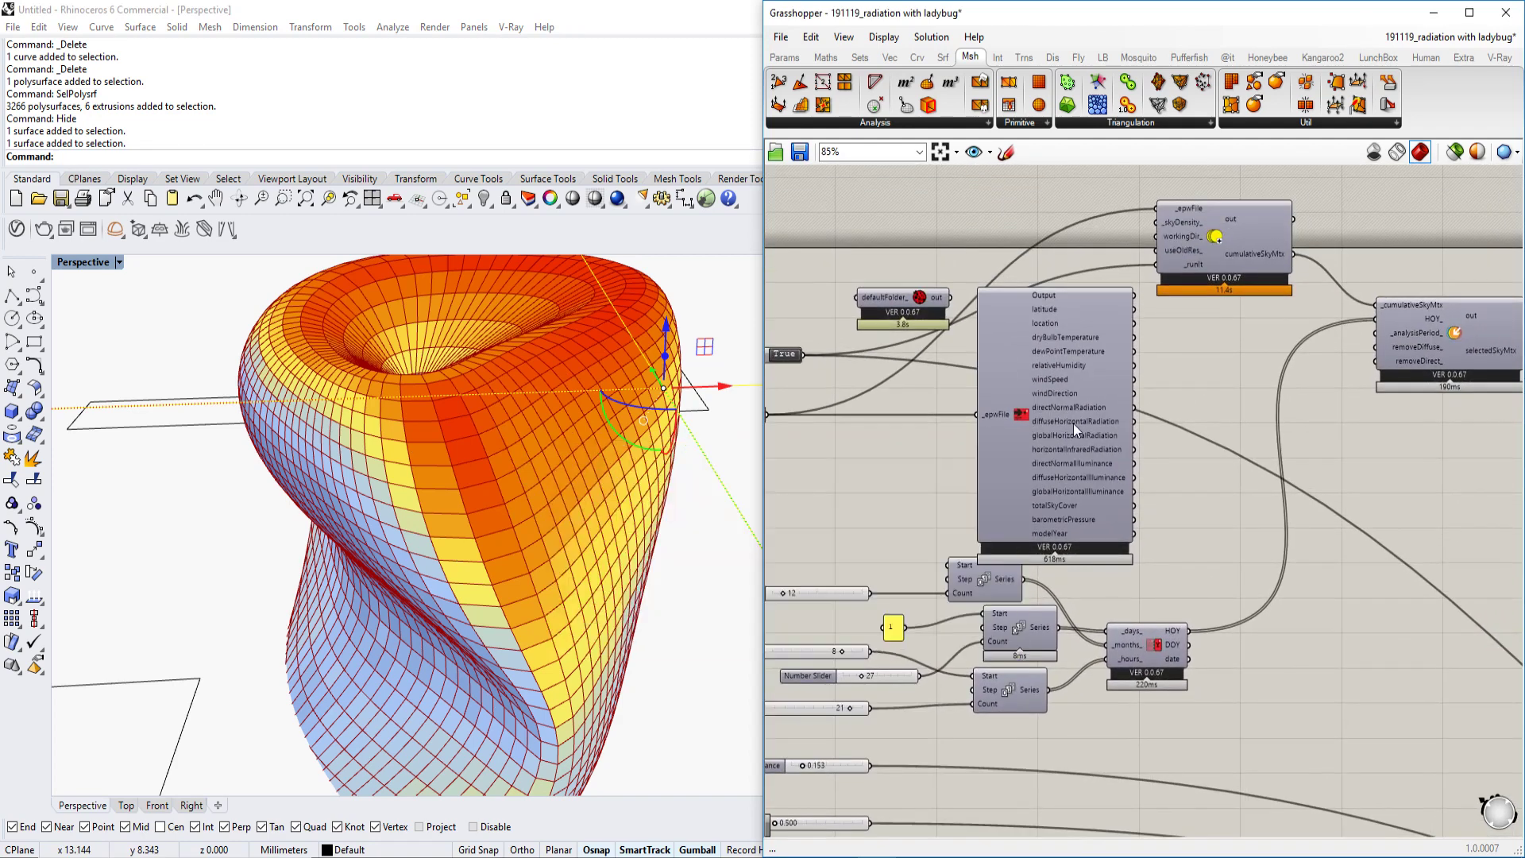
{"action": "right_click_drag", "start_coordinate": [1182, 431], "coordinate": [1258, 421]}
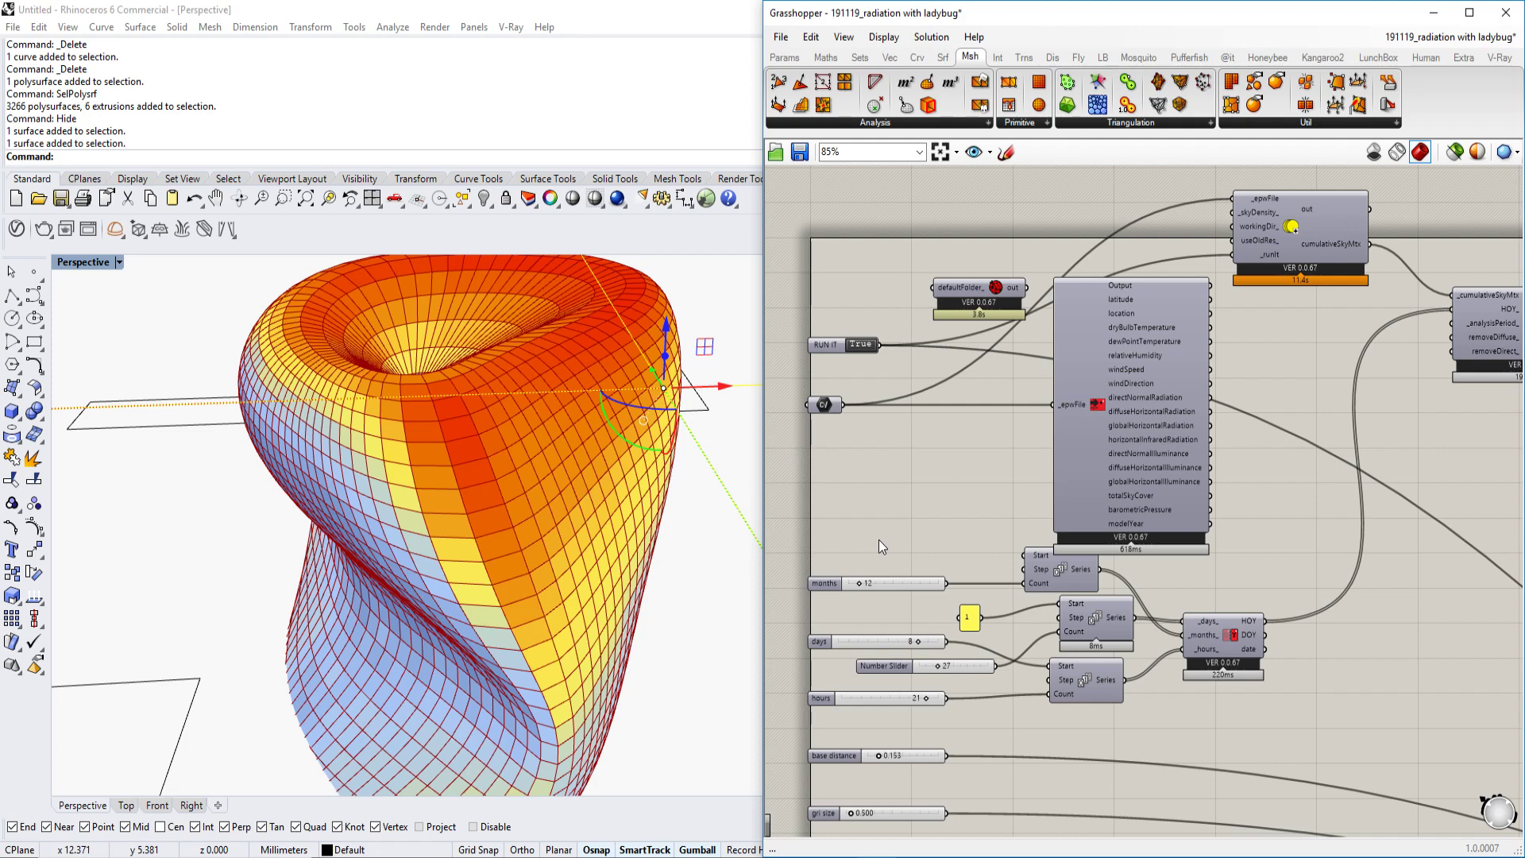
Step: Switch to the web browser and open food4rhino.com
{"action": "left_click", "coordinate": [636, 651]}
{"action": "mouse_move", "coordinate": [409, 857]}
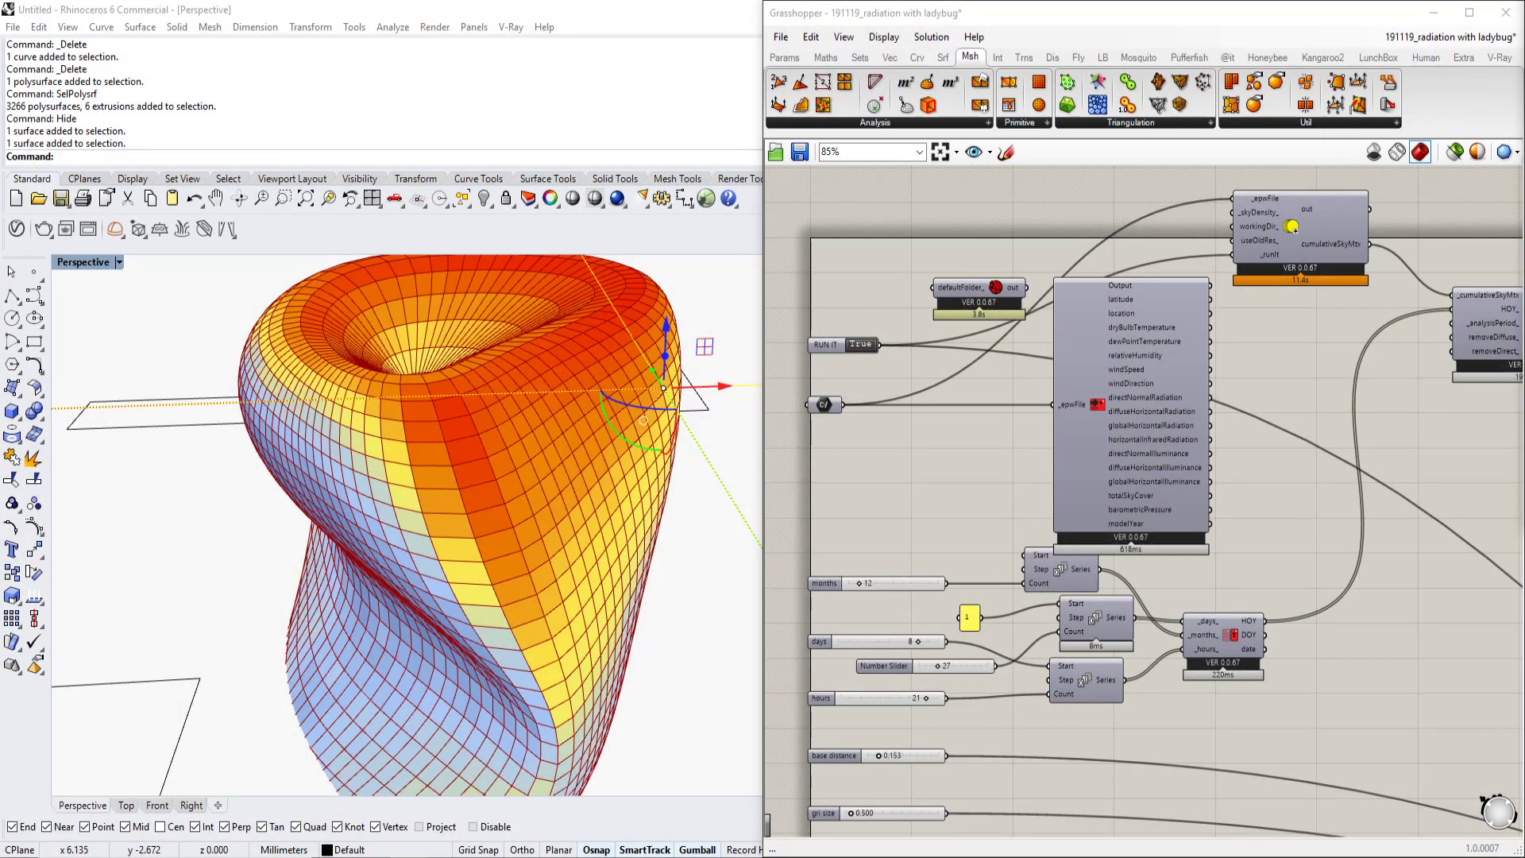
{"action": "left_click_drag", "start_coordinate": [0, 206], "coordinate": [827, 0]}
{"action": "type", "text": "food"}
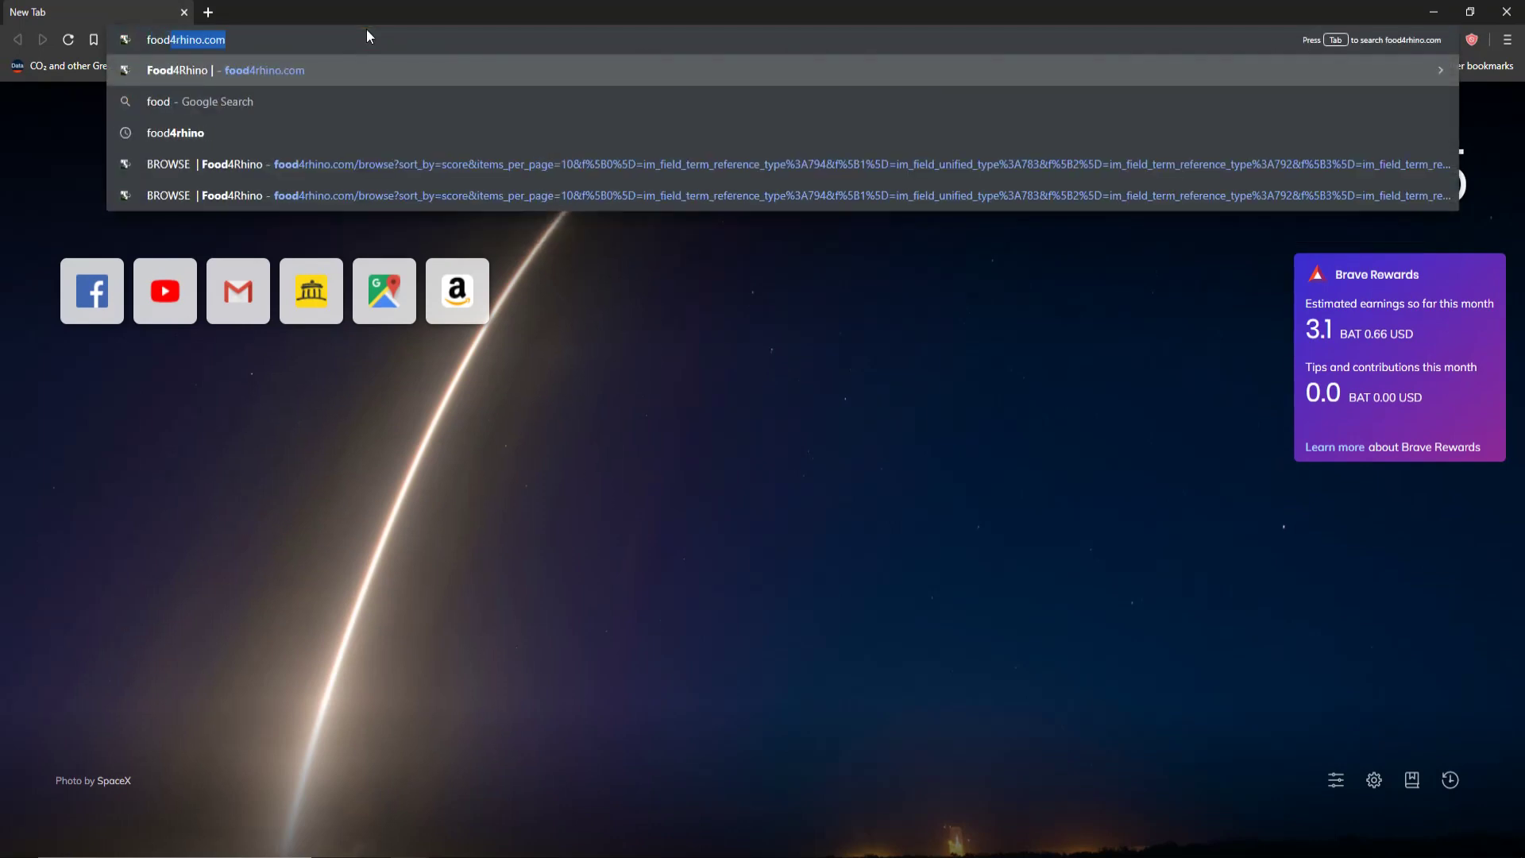
{"action": "key", "text": "Return"}
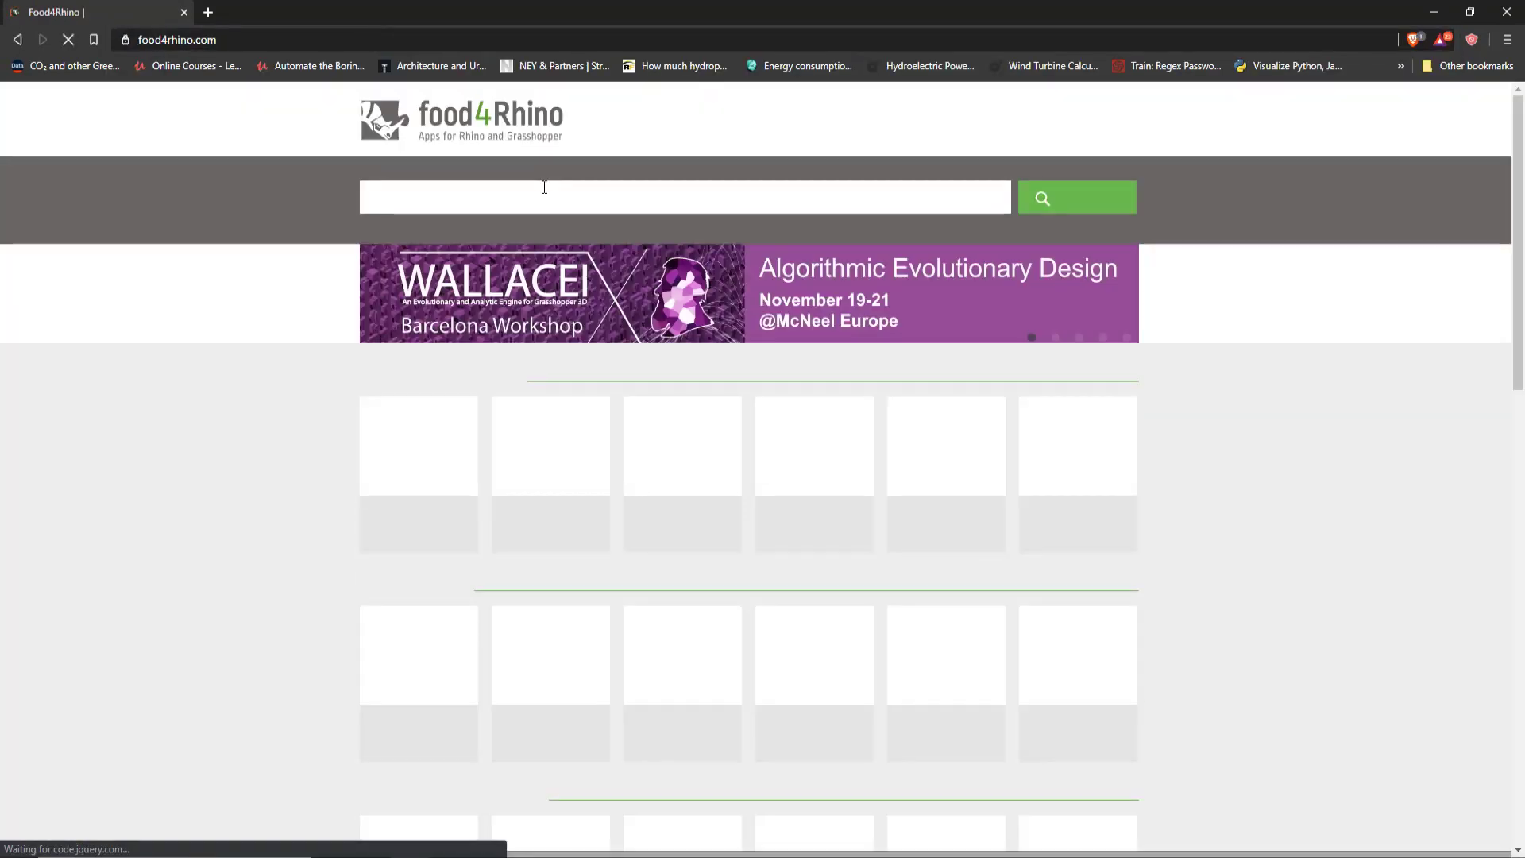
Step: Search food4Rhino for ladybug and open the Ladybug Tools page
{"action": "left_click", "coordinate": [725, 198]}
{"action": "type", "text": "ladybug"}
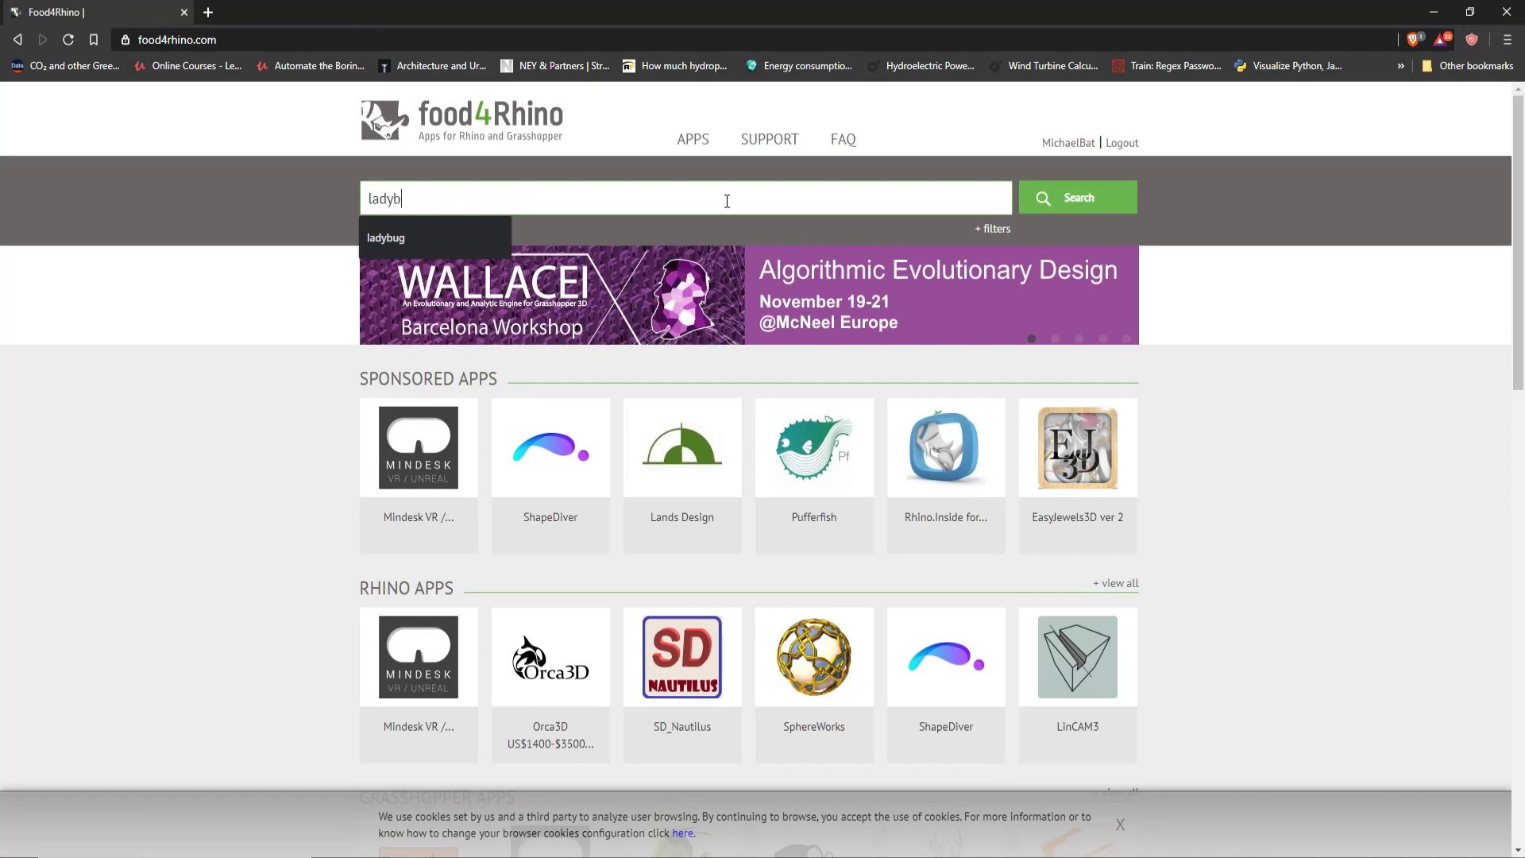
{"action": "key", "text": "Down"}
{"action": "key", "text": "Return"}
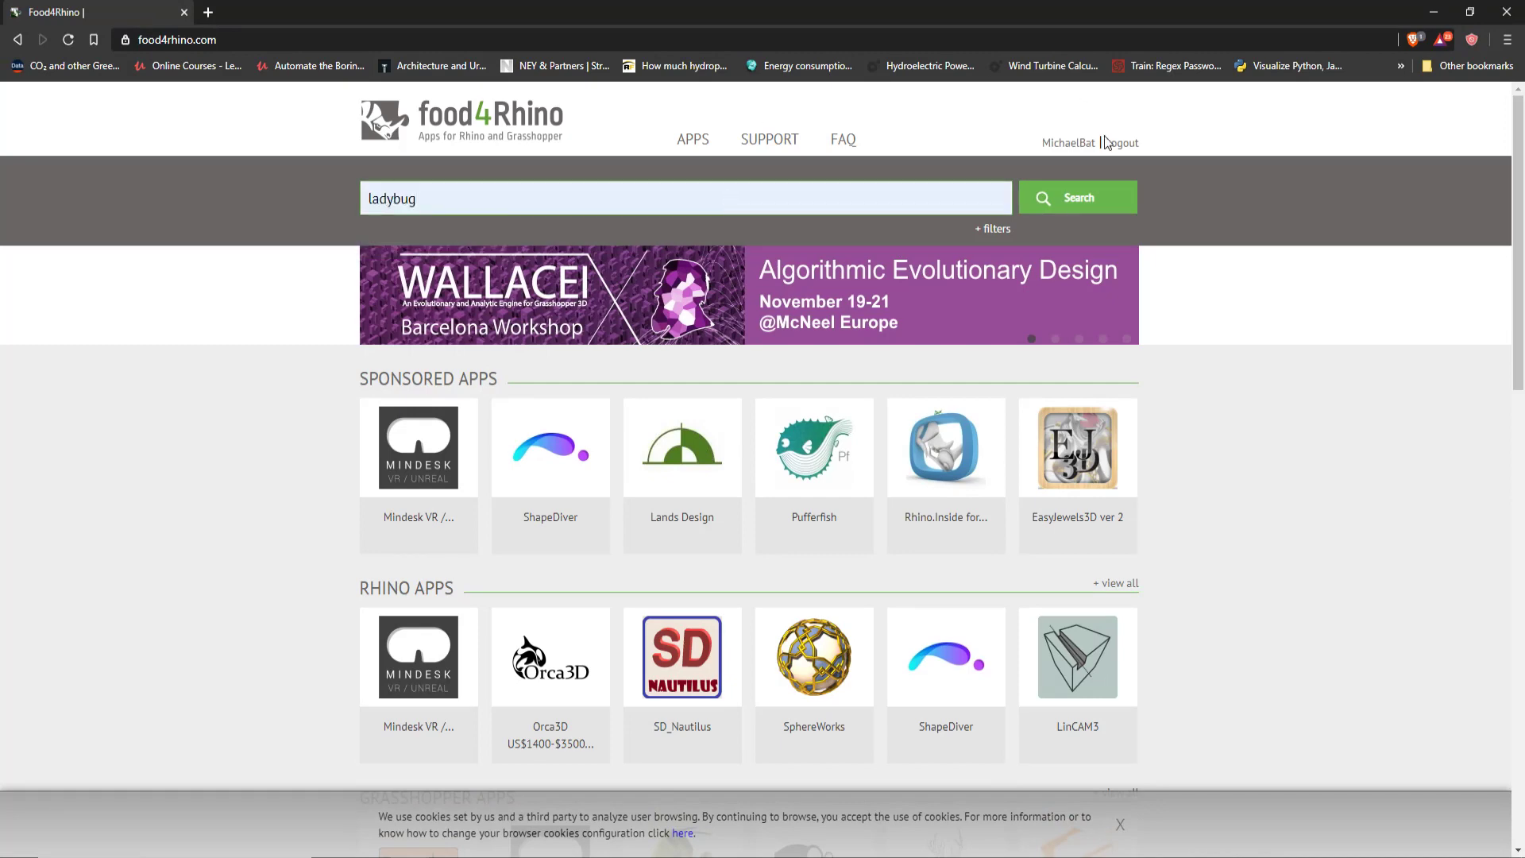
{"action": "left_click", "coordinate": [1069, 208]}
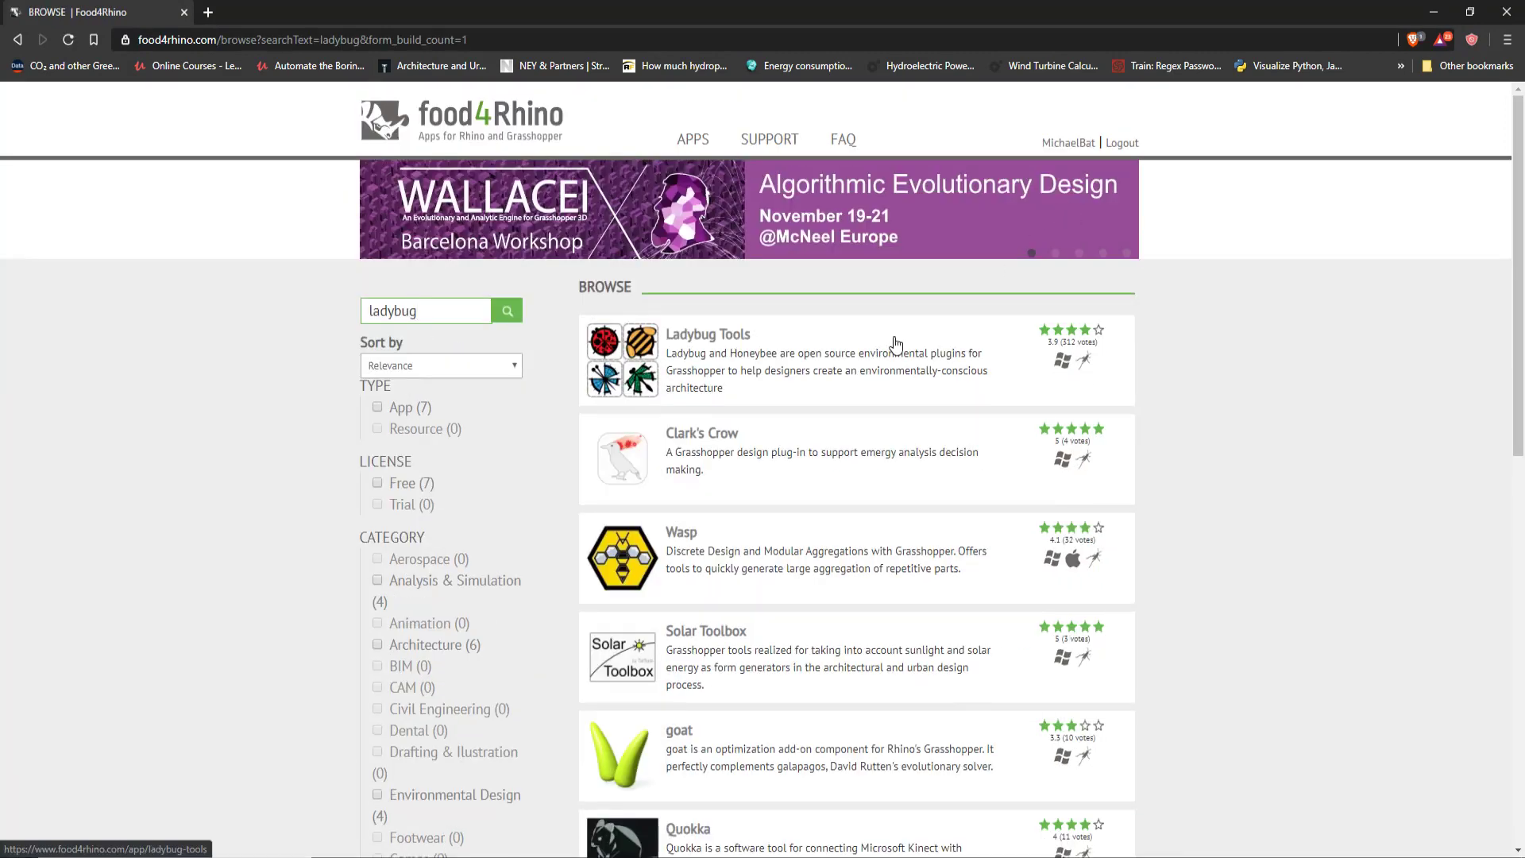
{"action": "left_click", "coordinate": [721, 347]}
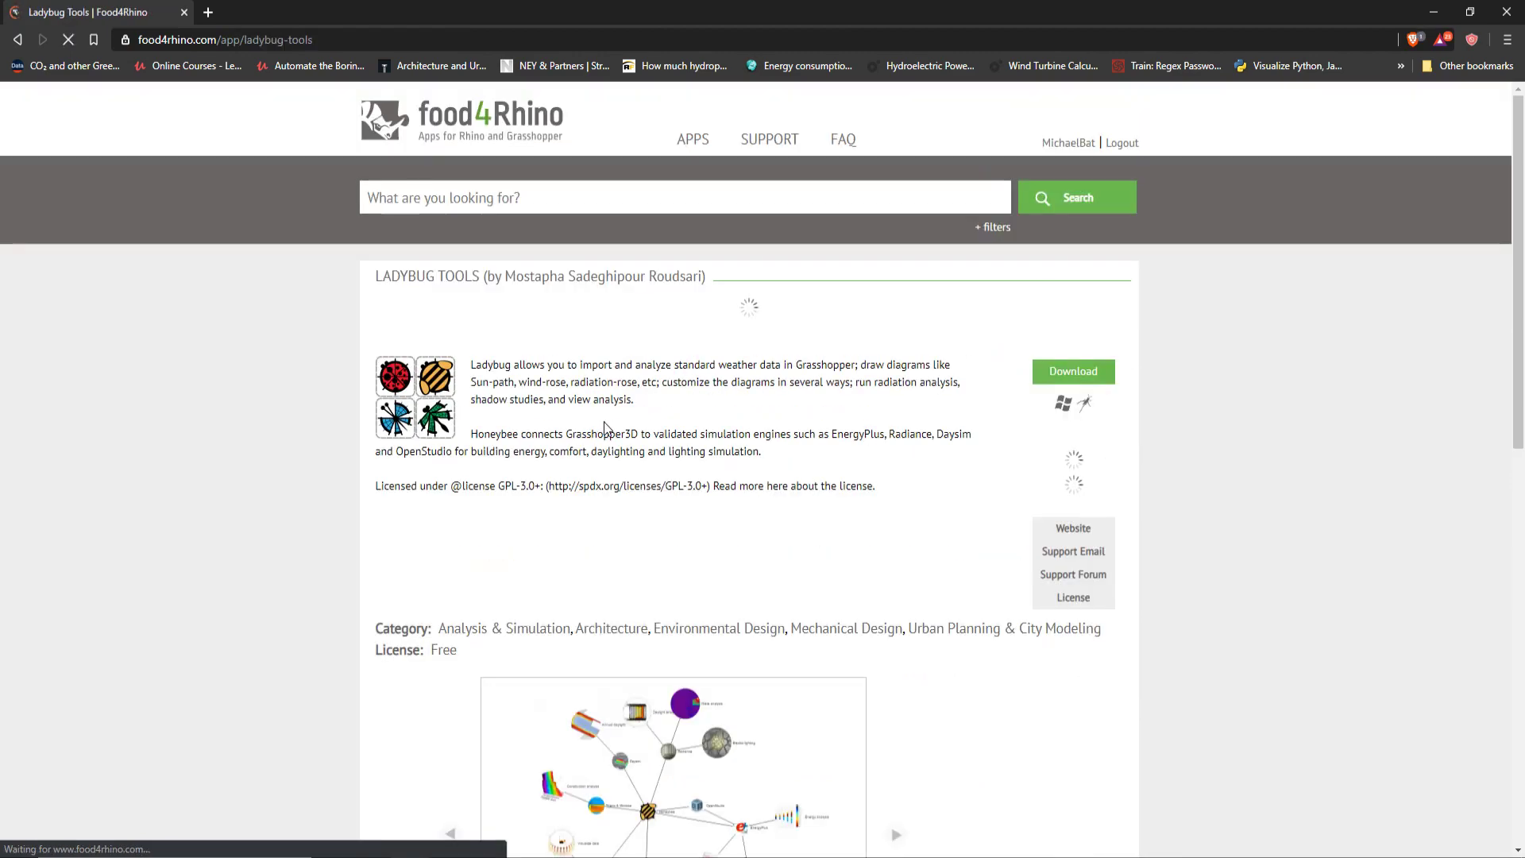
Step: Find the Ladybug 0.0.67 and Honeybee 0.0.64 legacy plugins entry in the Ladybug Tools downloads list
{"action": "scroll", "coordinate": [656, 397], "scroll_direction": "down", "scroll_amount": 7}
{"action": "scroll", "coordinate": [563, 427], "scroll_direction": "down", "scroll_amount": 5}
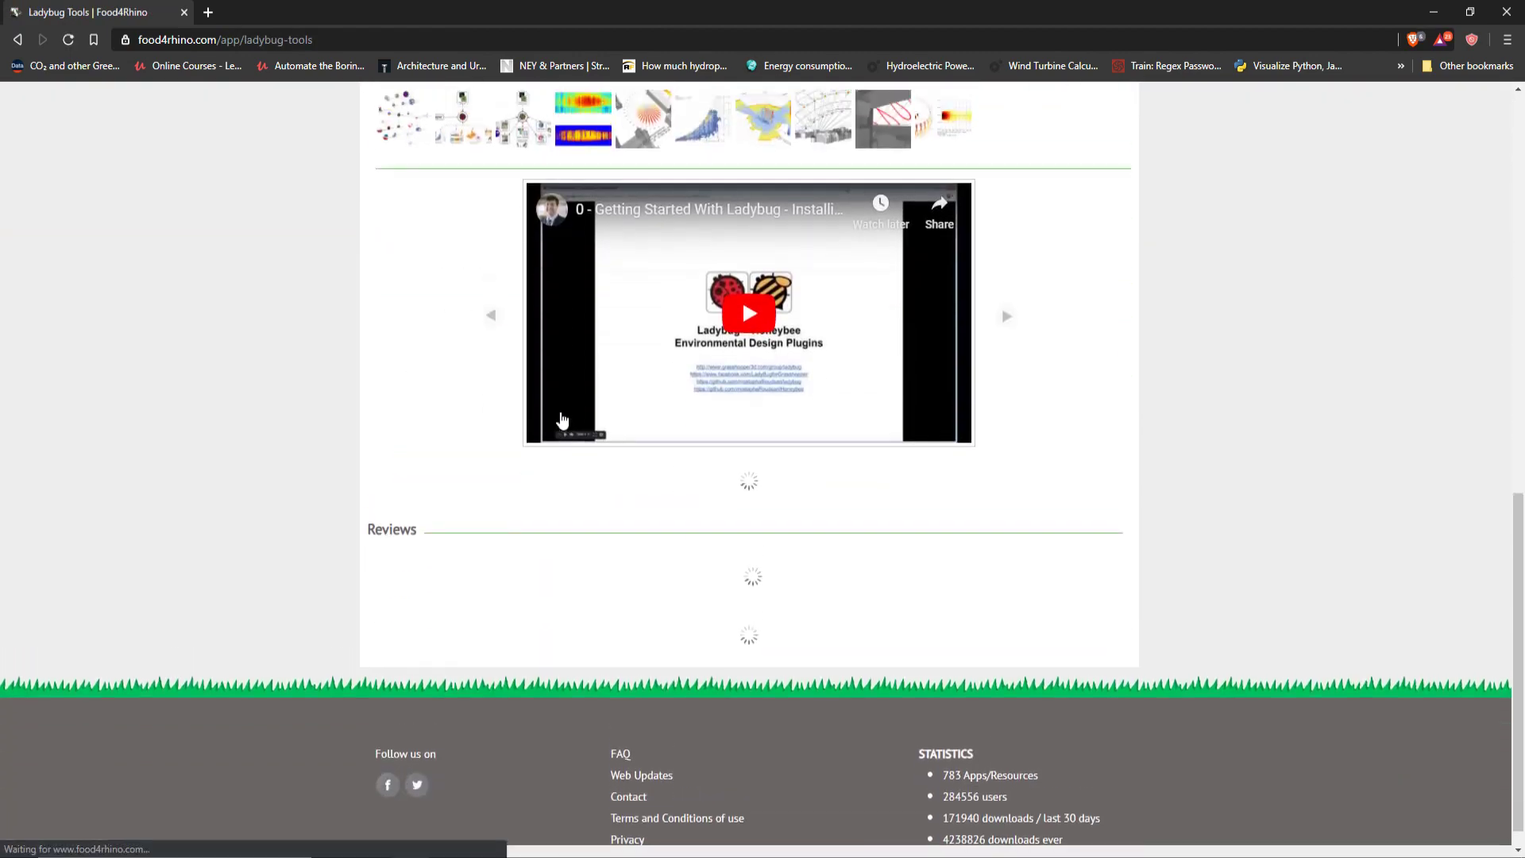
{"action": "scroll", "coordinate": [1164, 270], "scroll_direction": "up", "scroll_amount": 11}
{"action": "scroll", "coordinate": [978, 481], "scroll_direction": "down", "scroll_amount": 10}
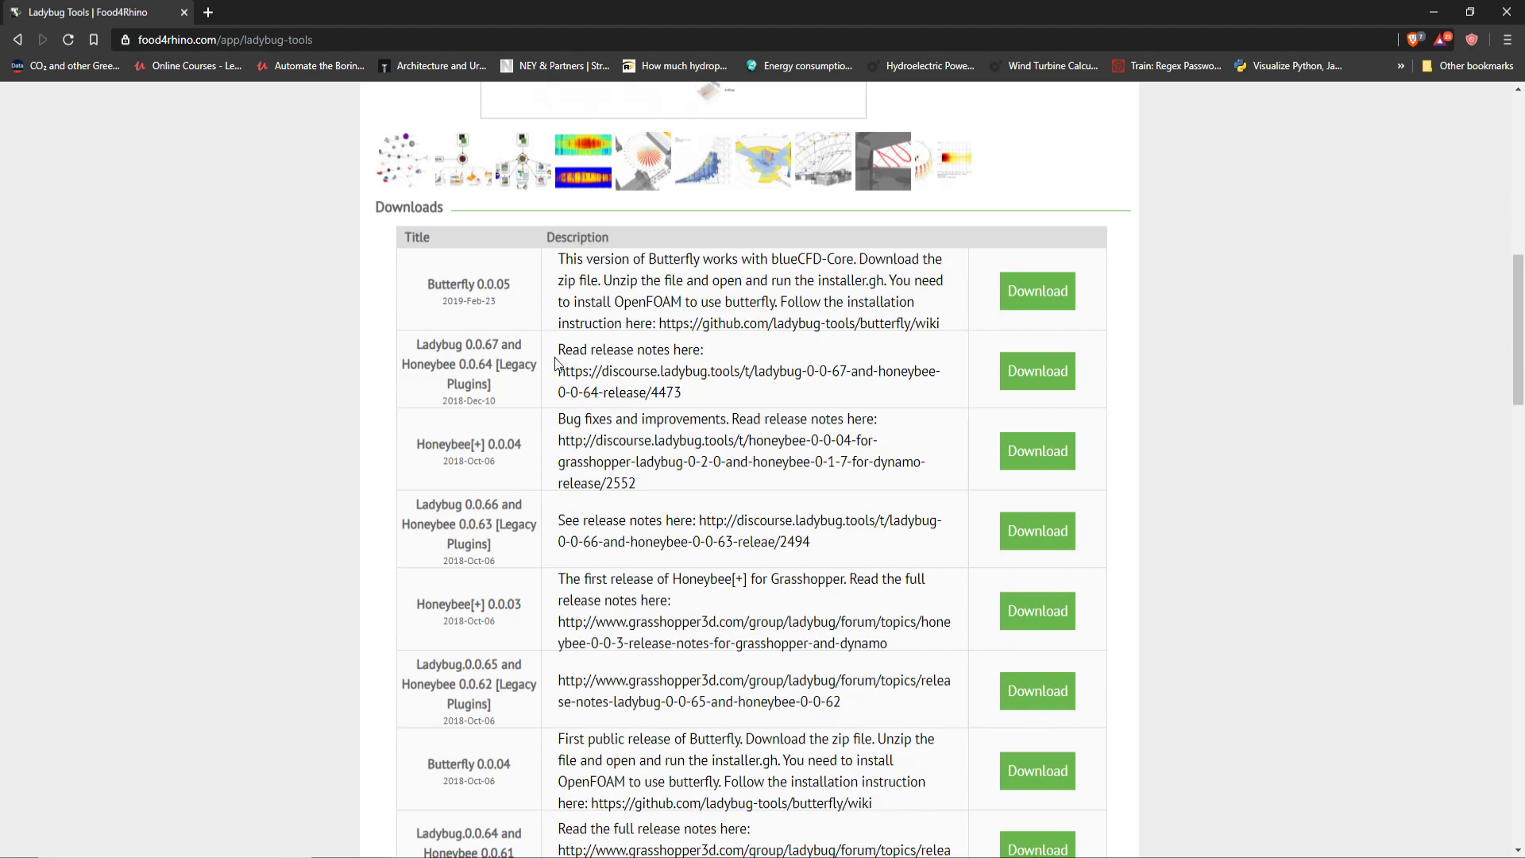
{"action": "left_click_drag", "start_coordinate": [417, 347], "coordinate": [487, 359]}
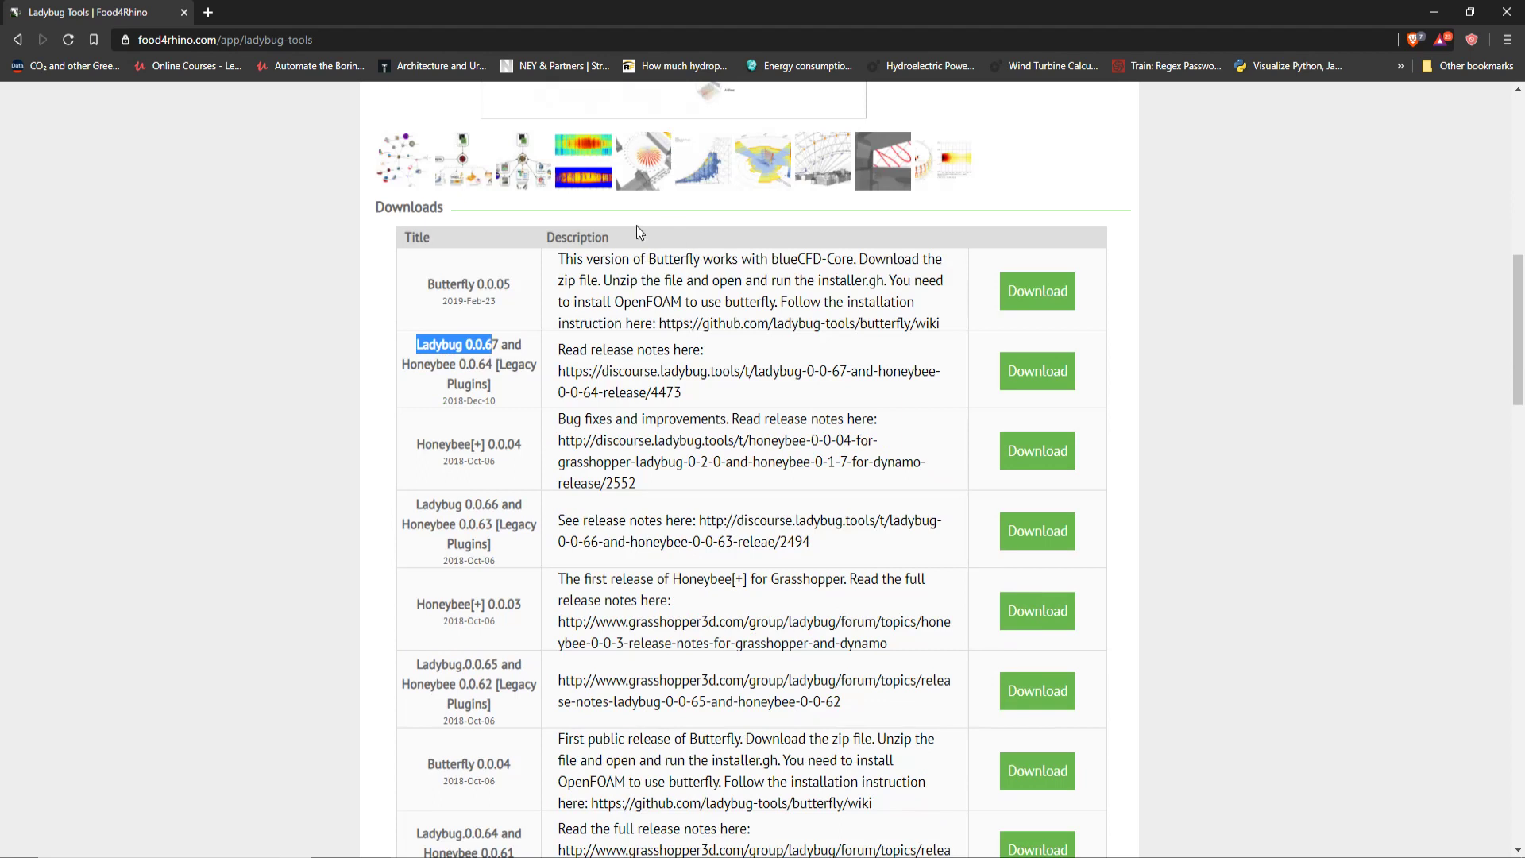
{"action": "scroll", "coordinate": [705, 373], "scroll_direction": "up", "scroll_amount": 5}
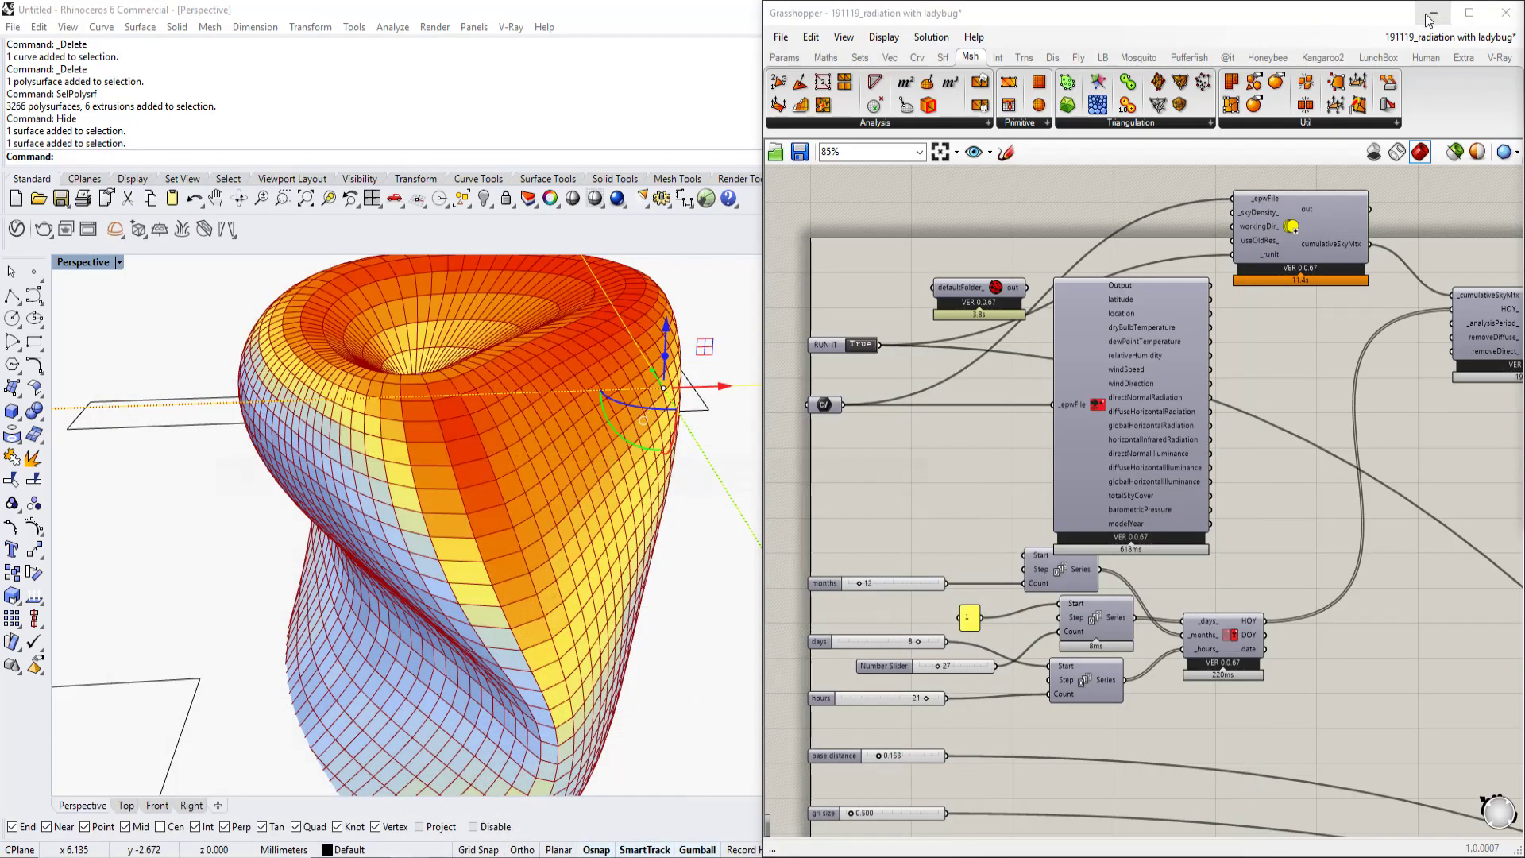
Step: Return to Rhino and Grasshopper and close the floating V-Ray Batch Render window
{"action": "left_click", "coordinate": [1434, 12]}
{"action": "scroll", "coordinate": [456, 489], "scroll_direction": "down", "scroll_amount": 6}
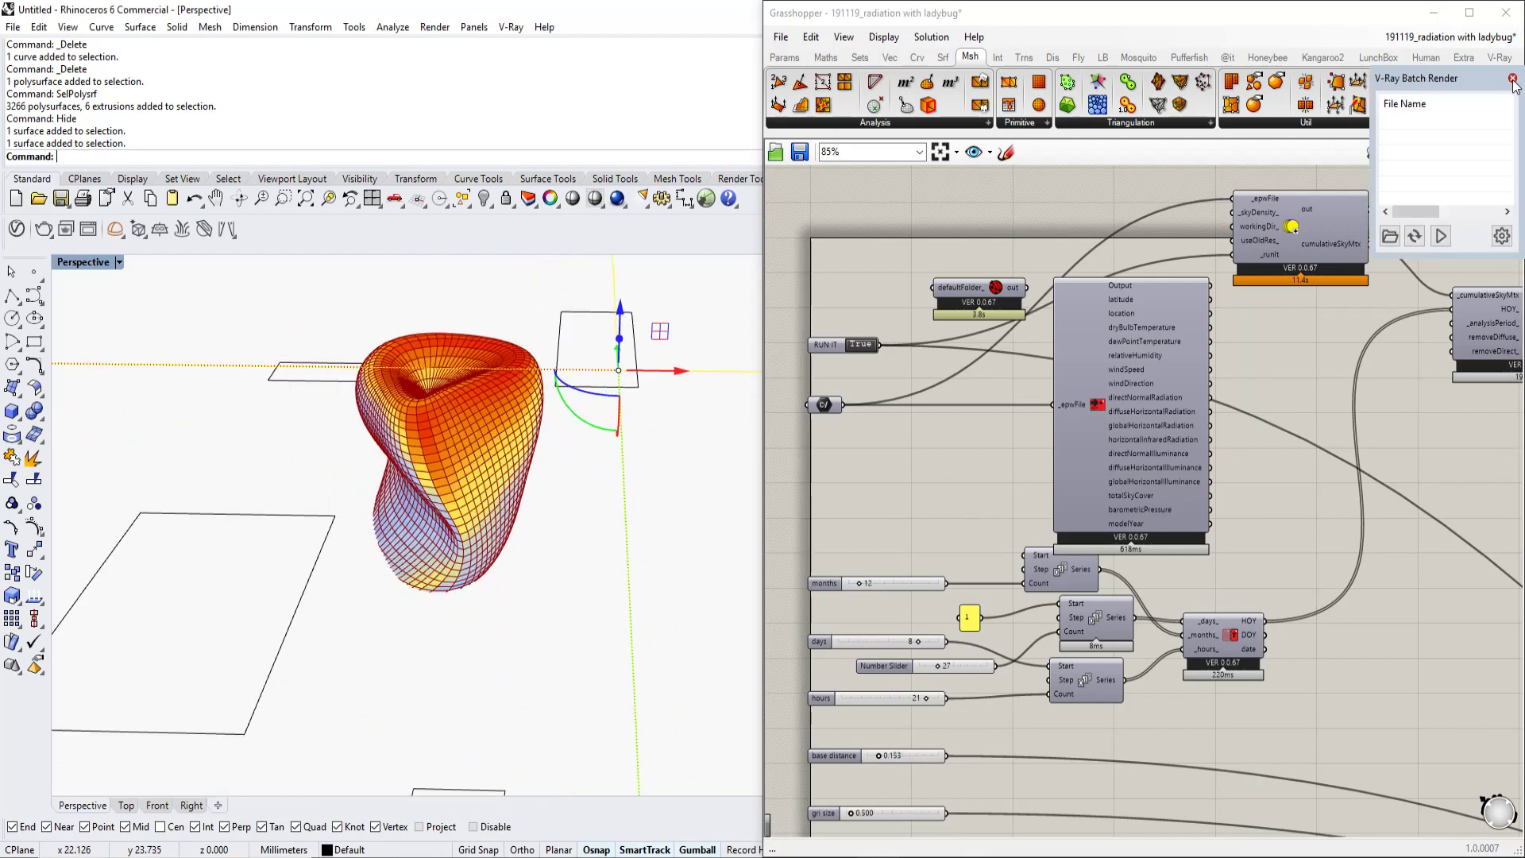
{"action": "right_click_drag", "start_coordinate": [350, 517], "coordinate": [596, 556]}
{"action": "left_click", "coordinate": [627, 581]}
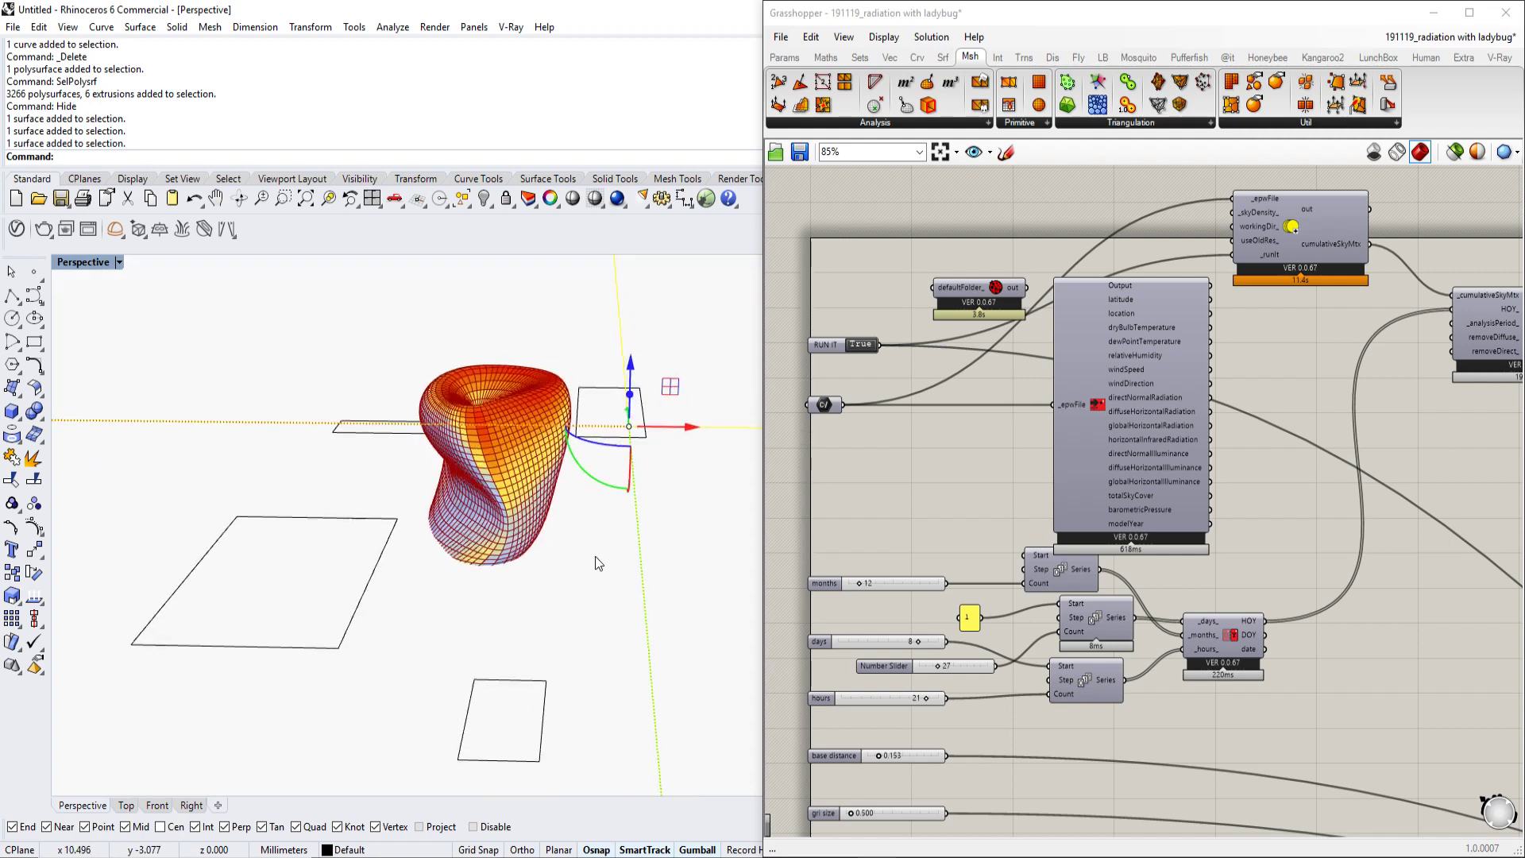
Step: Check where Grasshopper gives access to its special folders, such as the Components Folder and User Object Folder
{"action": "left_click", "coordinate": [781, 37]}
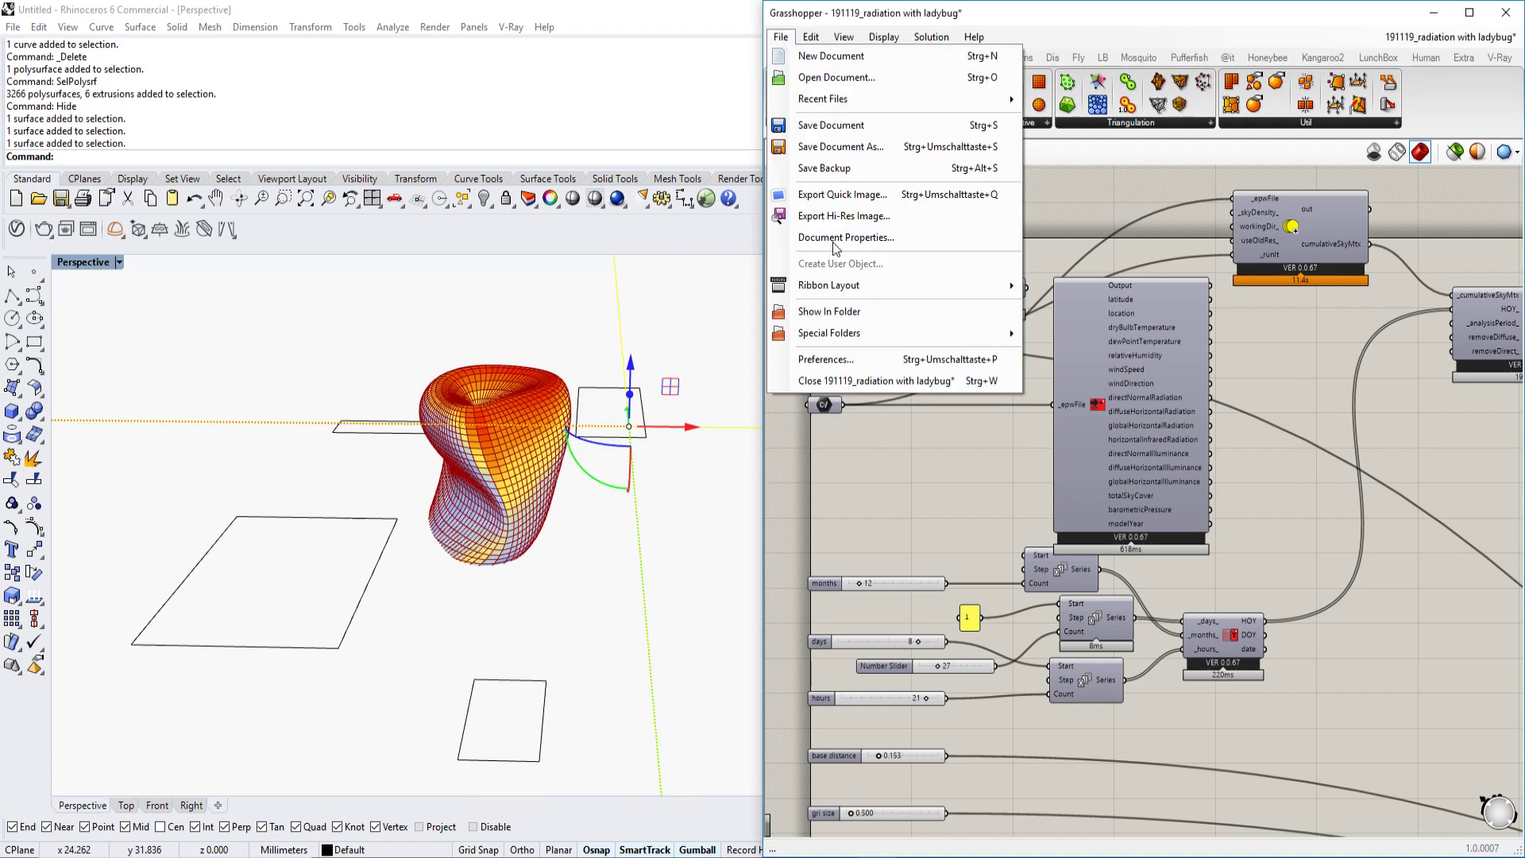
{"action": "mouse_move", "coordinate": [854, 333]}
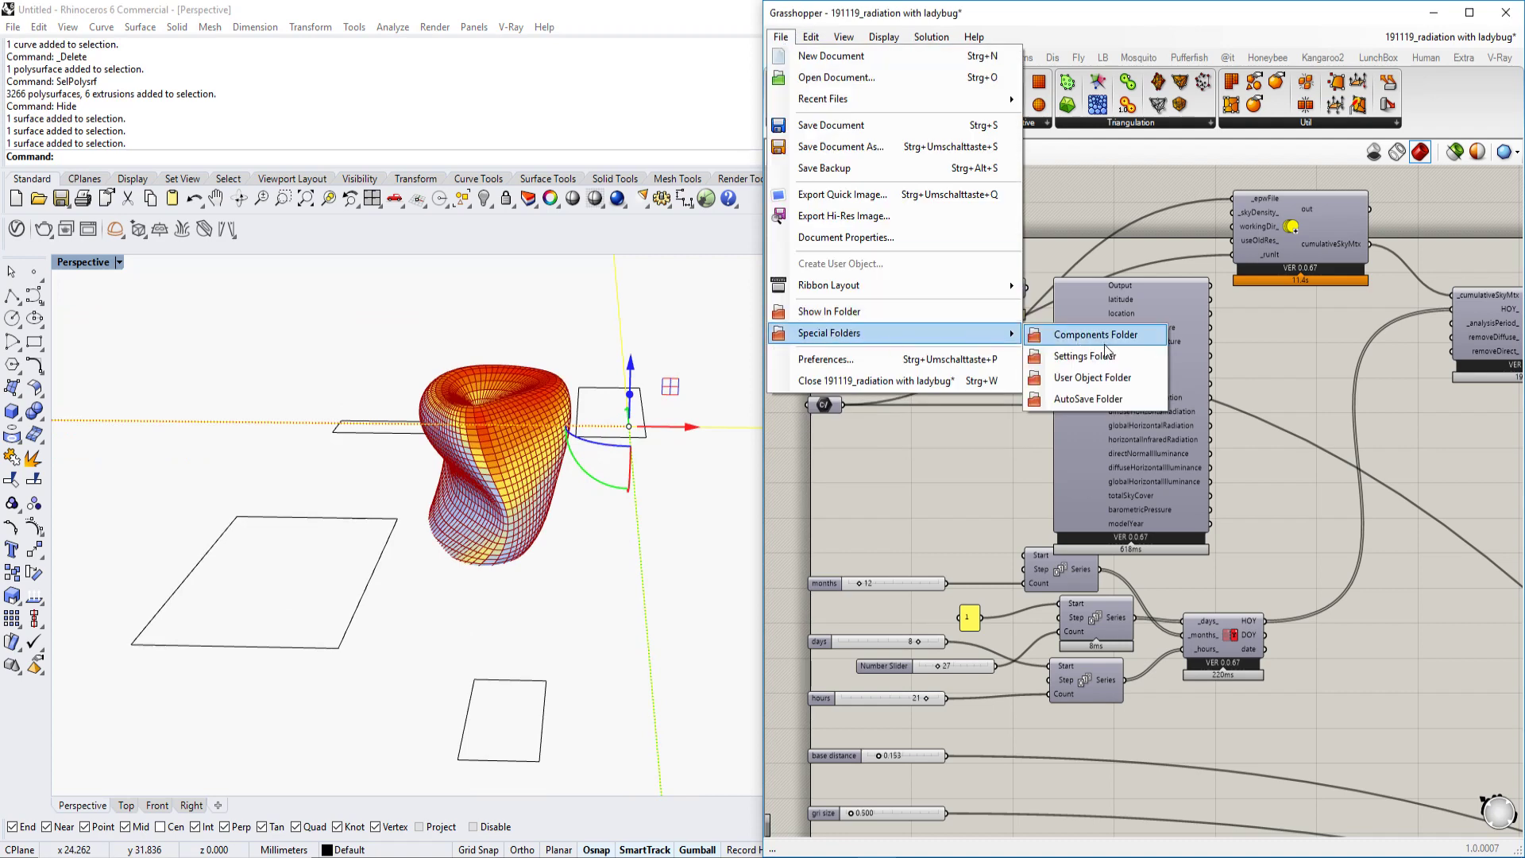
{"action": "right_click_drag", "start_coordinate": [531, 502], "coordinate": [541, 522]}
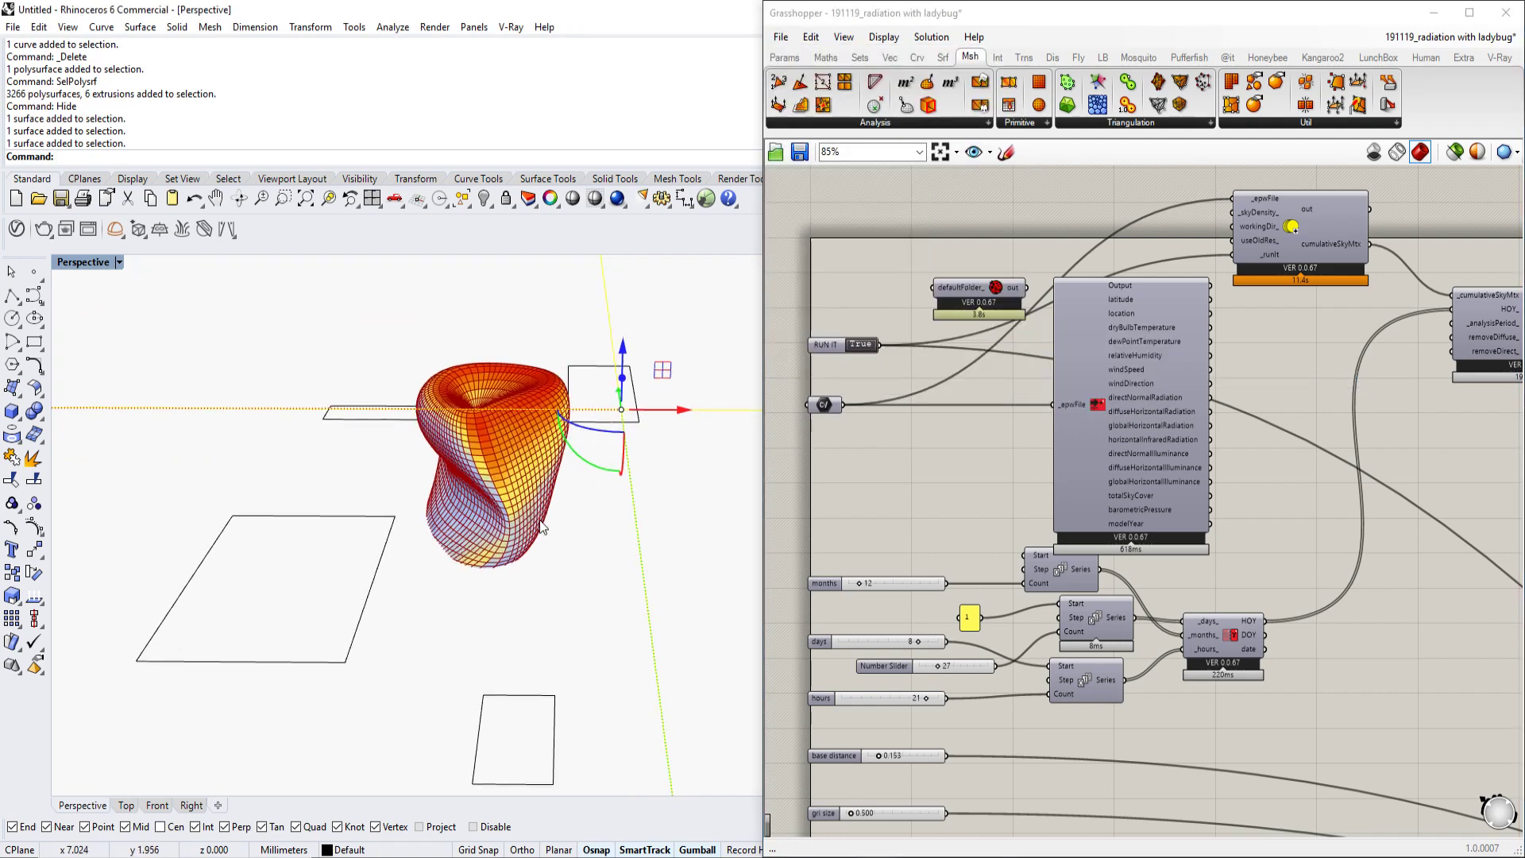
Step: Create a new, empty Grasshopper document
{"action": "scroll", "coordinate": [980, 442], "scroll_direction": "down", "scroll_amount": 3}
{"action": "mouse_move", "coordinate": [980, 442]}
{"action": "right_mouse_down"}
{"action": "mouse_move", "coordinate": [927, 356]}
{"action": "mouse_move", "coordinate": [970, 432]}
{"action": "right_mouse_up"}
{"action": "scroll", "coordinate": [927, 356], "scroll_direction": "up", "scroll_amount": 4}
{"action": "left_click", "coordinate": [780, 36]}
{"action": "left_click", "coordinate": [798, 57]}
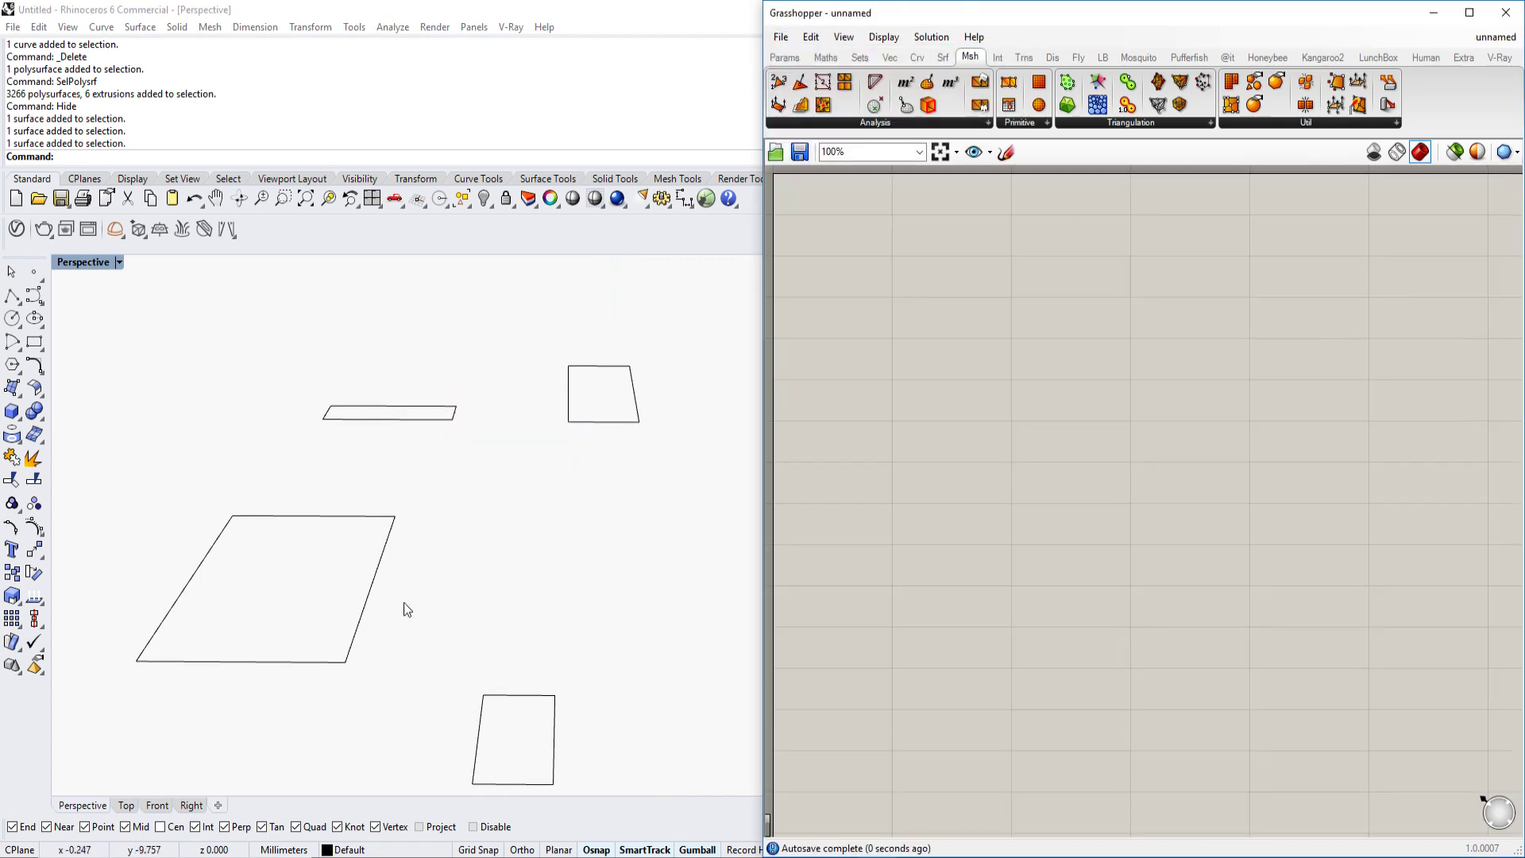
Step: Open Paint and handwrite "EPW → DATA" with the brush across the upper part of the blank canvas
{"action": "key", "text": "super"}
{"action": "type", "text": "paint"}
{"action": "key", "text": "Return"}
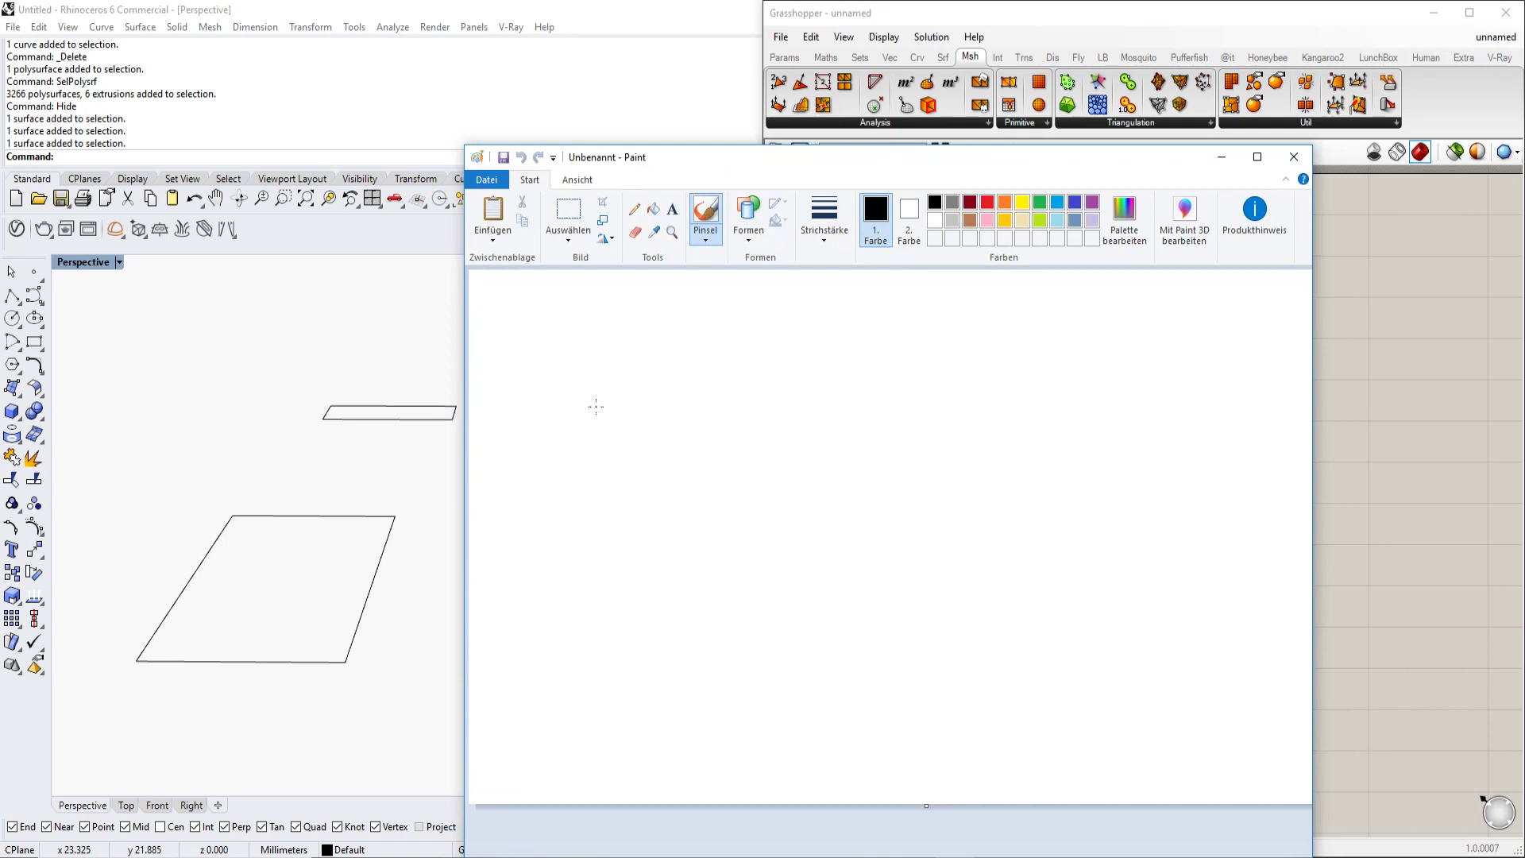
{"action": "mouse_move", "coordinate": [498, 286]}
{"action": "left_mouse_down"}
{"action": "mouse_move", "coordinate": [500, 318]}
{"action": "mouse_move", "coordinate": [519, 301]}
{"action": "left_mouse_up"}
{"action": "mouse_move", "coordinate": [499, 315]}
{"action": "left_mouse_down"}
{"action": "mouse_move", "coordinate": [582, 315]}
{"action": "mouse_move", "coordinate": [592, 297]}
{"action": "left_mouse_up"}
{"action": "left_click_drag", "start_coordinate": [622, 317], "coordinate": [670, 315]}
{"action": "mouse_move", "coordinate": [665, 304]}
{"action": "left_mouse_down"}
{"action": "mouse_move", "coordinate": [727, 322]}
{"action": "mouse_move", "coordinate": [698, 329]}
{"action": "mouse_move", "coordinate": [776, 298]}
{"action": "mouse_move", "coordinate": [763, 334]}
{"action": "mouse_move", "coordinate": [829, 310]}
{"action": "mouse_move", "coordinate": [891, 315]}
{"action": "left_mouse_up"}
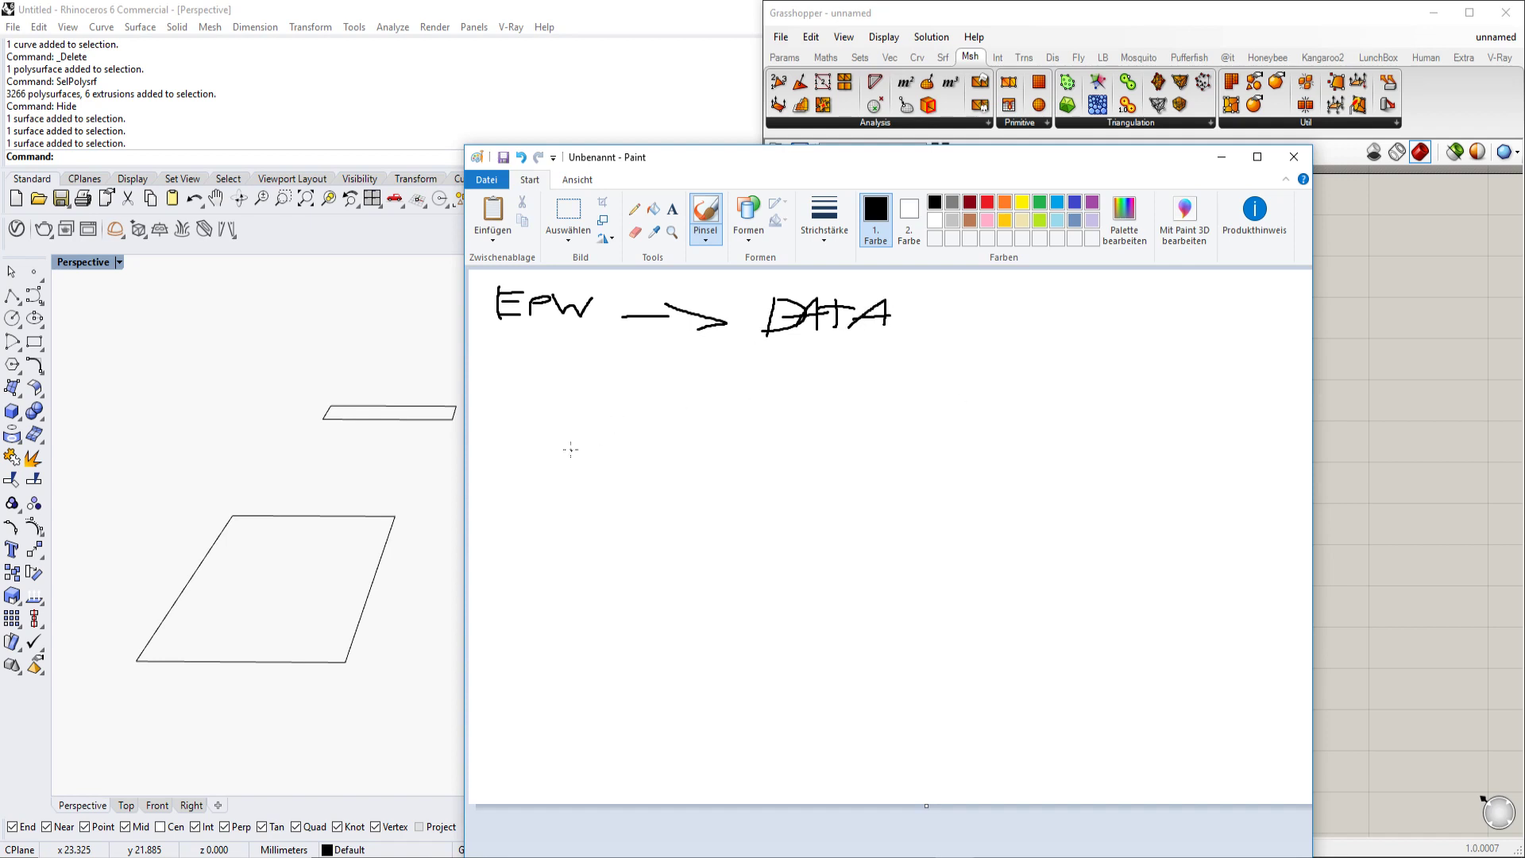
Step: Handwrite "LADYBUG" below the first line and draw a line linking it to DATA
{"action": "mouse_move", "coordinate": [514, 407]}
{"action": "left_mouse_down"}
{"action": "mouse_move", "coordinate": [513, 443]}
{"action": "mouse_move", "coordinate": [578, 406]}
{"action": "mouse_move", "coordinate": [594, 435]}
{"action": "left_mouse_up"}
{"action": "mouse_move", "coordinate": [557, 430]}
{"action": "left_mouse_down"}
{"action": "mouse_move", "coordinate": [598, 421]}
{"action": "mouse_move", "coordinate": [677, 452]}
{"action": "left_mouse_up"}
{"action": "mouse_move", "coordinate": [696, 422]}
{"action": "left_mouse_down"}
{"action": "mouse_move", "coordinate": [669, 470]}
{"action": "mouse_move", "coordinate": [783, 442]}
{"action": "mouse_move", "coordinate": [795, 459]}
{"action": "left_mouse_up"}
{"action": "mouse_move", "coordinate": [820, 360]}
{"action": "left_mouse_down"}
{"action": "mouse_move", "coordinate": [605, 427]}
{"action": "mouse_move", "coordinate": [663, 409]}
{"action": "left_mouse_up"}
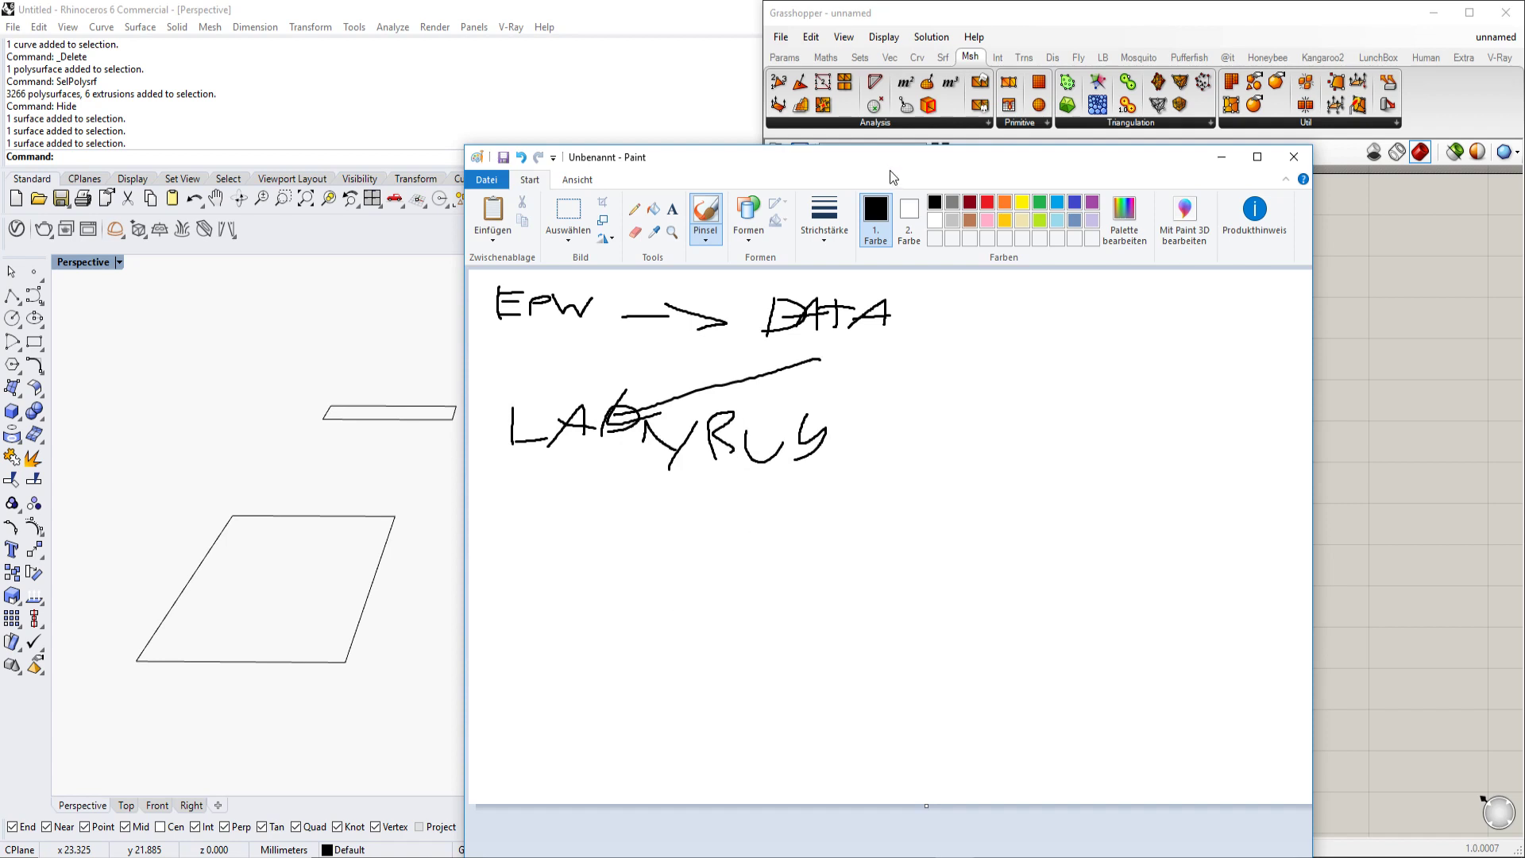
{"action": "left_click_drag", "start_coordinate": [885, 166], "coordinate": [859, 146]}
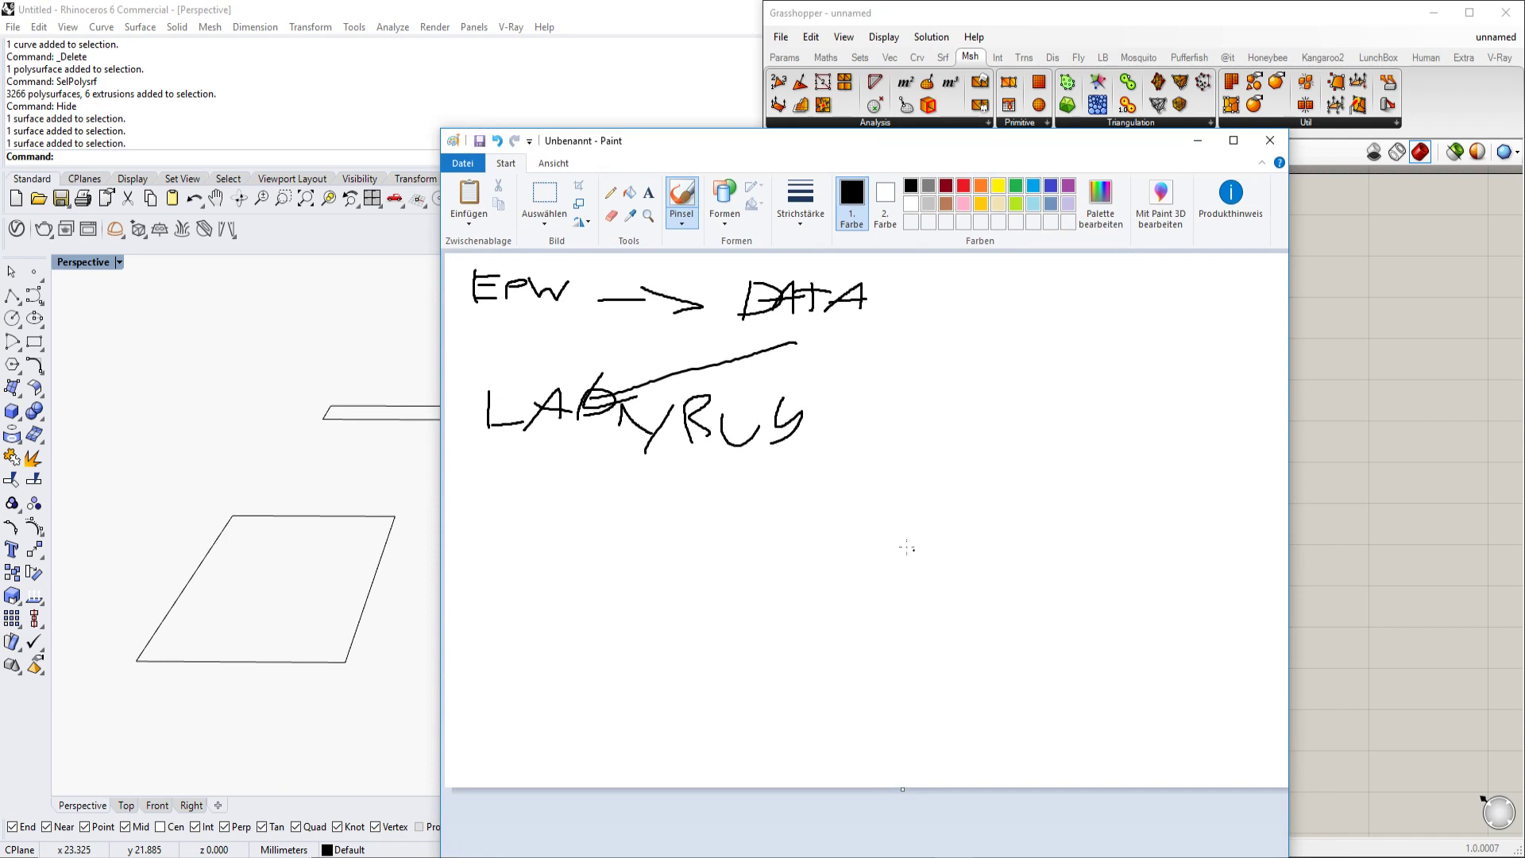
Step: Sketch a curved tower-like volume beside the text, with a rectangular box next to it and an arrow between the two
{"action": "mouse_move", "coordinate": [900, 471]}
{"action": "left_mouse_down"}
{"action": "mouse_move", "coordinate": [901, 540]}
{"action": "mouse_move", "coordinate": [957, 505]}
{"action": "mouse_move", "coordinate": [894, 445]}
{"action": "mouse_move", "coordinate": [904, 475]}
{"action": "left_mouse_up"}
{"action": "mouse_move", "coordinate": [1010, 467]}
{"action": "left_mouse_down"}
{"action": "mouse_move", "coordinate": [1014, 512]}
{"action": "mouse_move", "coordinate": [893, 603]}
{"action": "mouse_move", "coordinate": [902, 547]}
{"action": "left_mouse_up"}
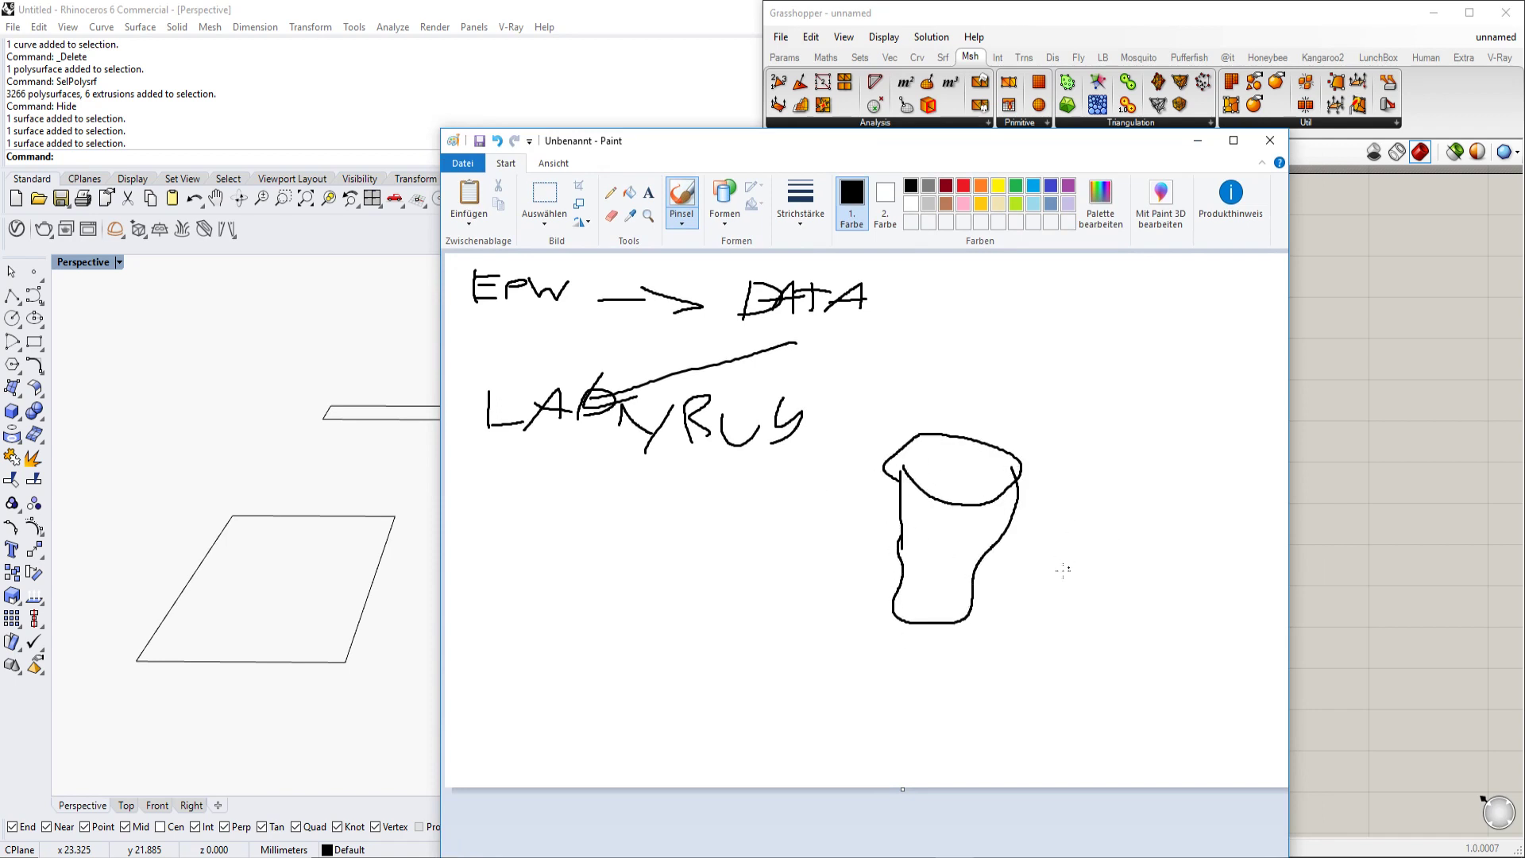
{"action": "mouse_move", "coordinate": [1049, 567]}
{"action": "left_mouse_down"}
{"action": "mouse_move", "coordinate": [1071, 579]}
{"action": "mouse_move", "coordinate": [1043, 597]}
{"action": "mouse_move", "coordinate": [1018, 557]}
{"action": "mouse_move", "coordinate": [1043, 579]}
{"action": "left_mouse_up"}
{"action": "mouse_move", "coordinate": [1180, 638]}
{"action": "left_mouse_down"}
{"action": "mouse_move", "coordinate": [1116, 659]}
{"action": "mouse_move", "coordinate": [1121, 524]}
{"action": "mouse_move", "coordinate": [1209, 491]}
{"action": "left_mouse_up"}
{"action": "left_click_drag", "start_coordinate": [1188, 631], "coordinate": [1199, 481]}
{"action": "mouse_move", "coordinate": [1119, 530]}
{"action": "left_mouse_down"}
{"action": "mouse_move", "coordinate": [1078, 479]}
{"action": "mouse_move", "coordinate": [1180, 487]}
{"action": "left_mouse_up"}
{"action": "mouse_move", "coordinate": [1087, 486]}
{"action": "left_mouse_down"}
{"action": "mouse_move", "coordinate": [1085, 628]}
{"action": "mouse_move", "coordinate": [1124, 658]}
{"action": "mouse_move", "coordinate": [1185, 629]}
{"action": "mouse_move", "coordinate": [1160, 609]}
{"action": "left_mouse_up"}
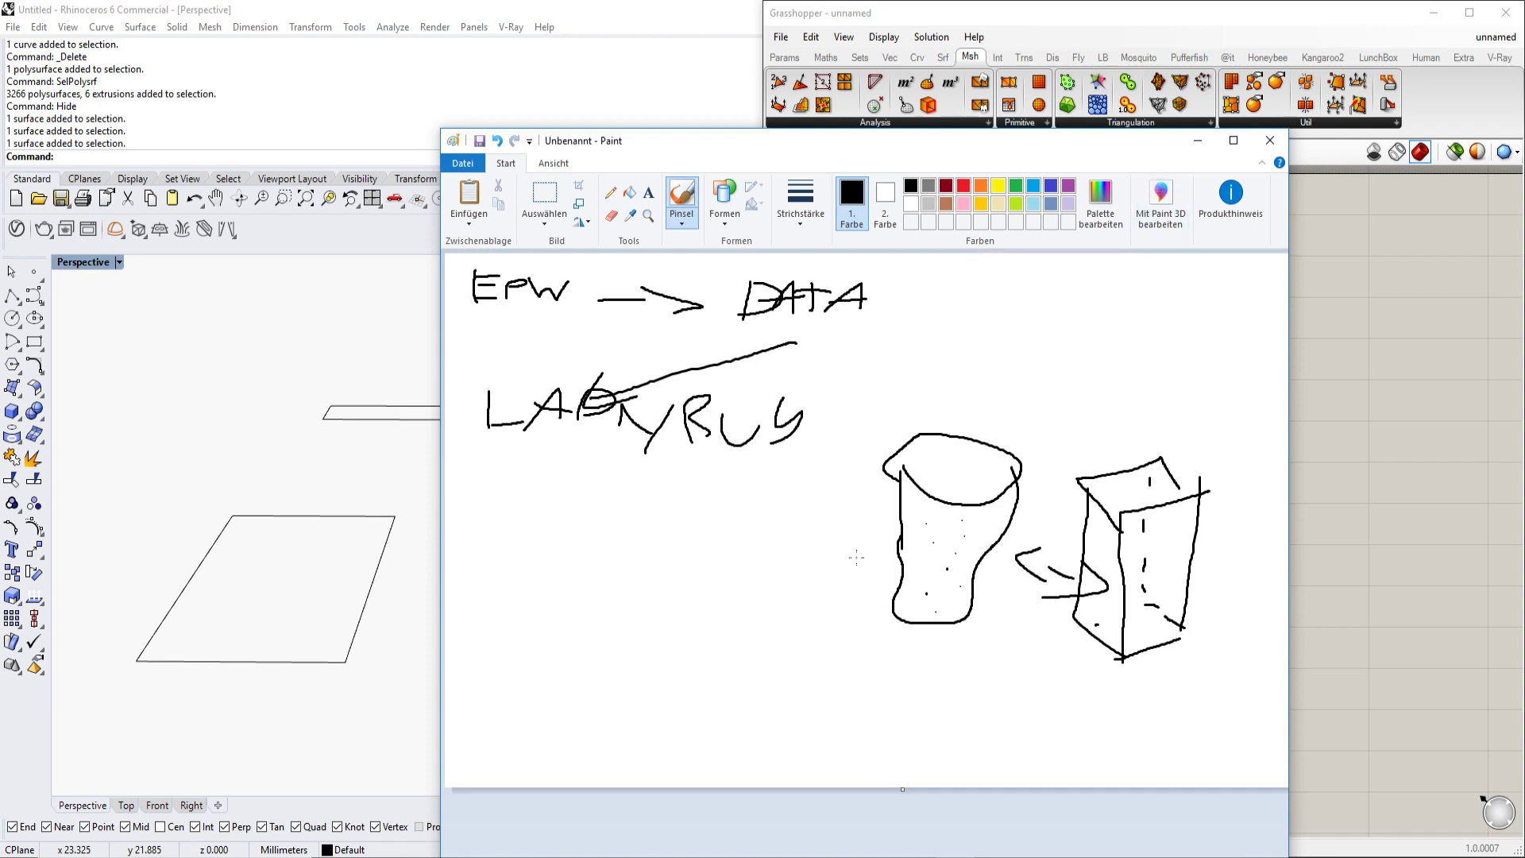
Step: Sketch two facade panel squares with smaller openings inside them, and return to Rhino and Grasshopper
{"action": "mouse_move", "coordinate": [566, 611]}
{"action": "left_mouse_down"}
{"action": "mouse_move", "coordinate": [573, 542]}
{"action": "mouse_move", "coordinate": [675, 556]}
{"action": "mouse_move", "coordinate": [560, 613]}
{"action": "left_mouse_up"}
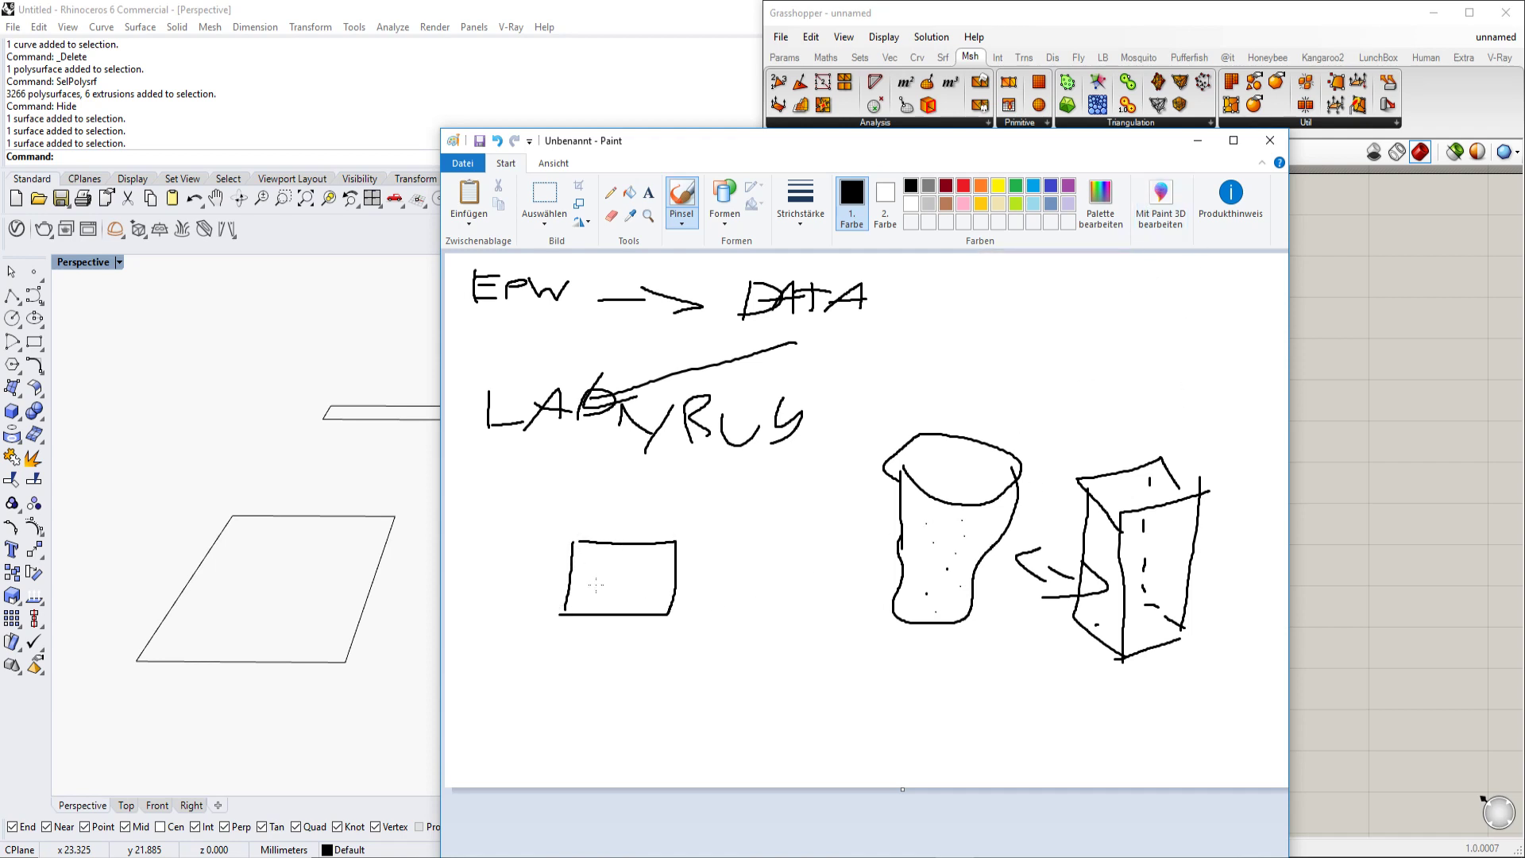
{"action": "mouse_move", "coordinate": [717, 613]}
{"action": "left_mouse_down"}
{"action": "mouse_move", "coordinate": [716, 549]}
{"action": "mouse_move", "coordinate": [796, 545]}
{"action": "mouse_move", "coordinate": [717, 617]}
{"action": "left_mouse_up"}
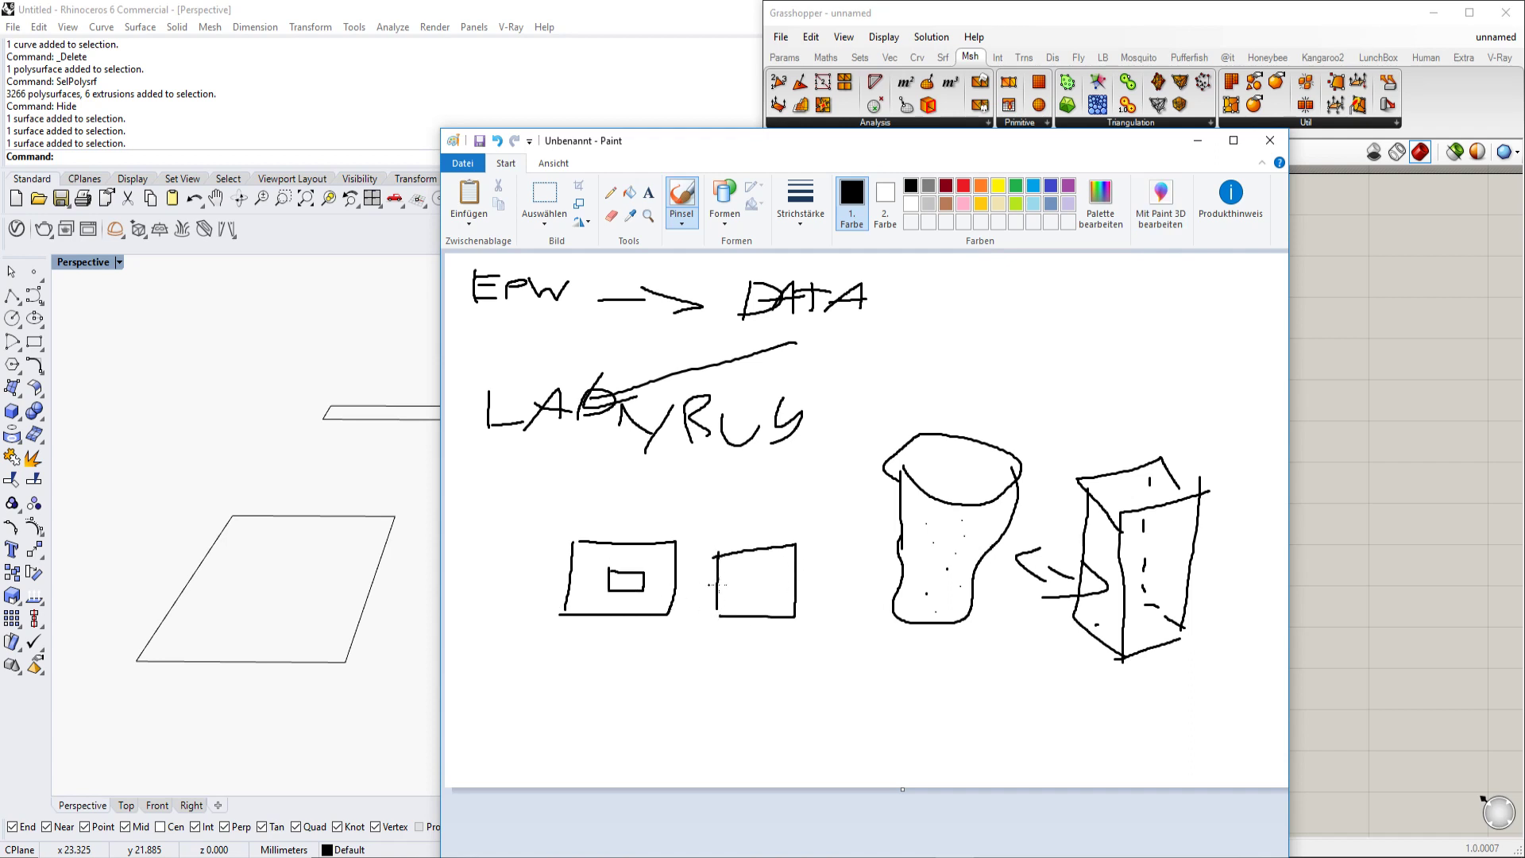
{"action": "left_click_drag", "start_coordinate": [731, 566], "coordinate": [789, 600]}
{"action": "left_click", "coordinate": [1197, 141]}
{"action": "scroll", "coordinate": [583, 508], "scroll_direction": "down", "scroll_amount": 1}
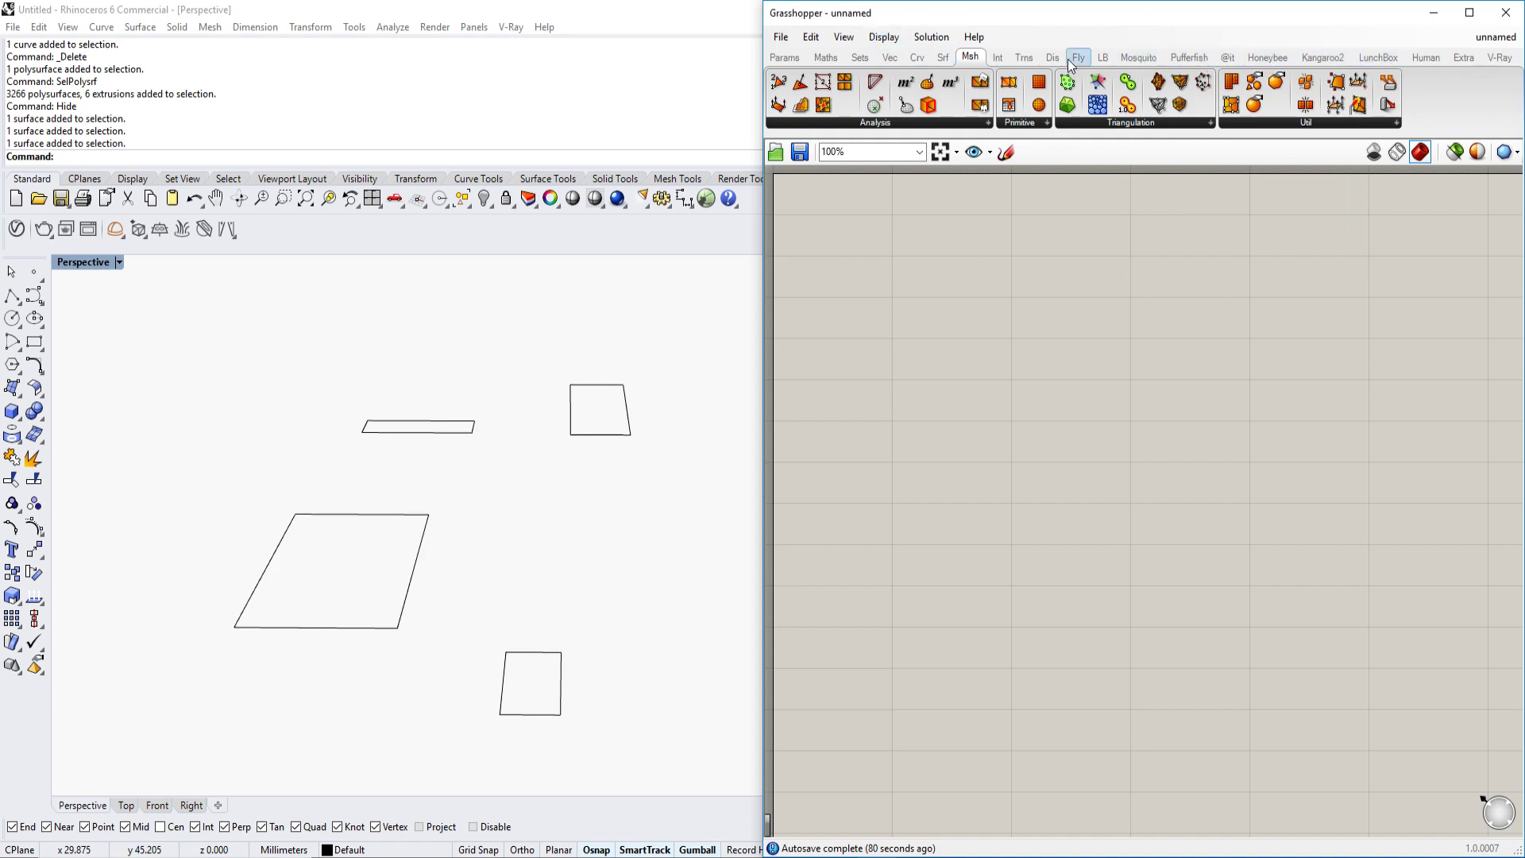
Step: Place the Ladybug_Ladybug component on the empty Grasshopper canvas and read its description
{"action": "left_click", "coordinate": [1103, 57]}
{"action": "left_click", "coordinate": [880, 122]}
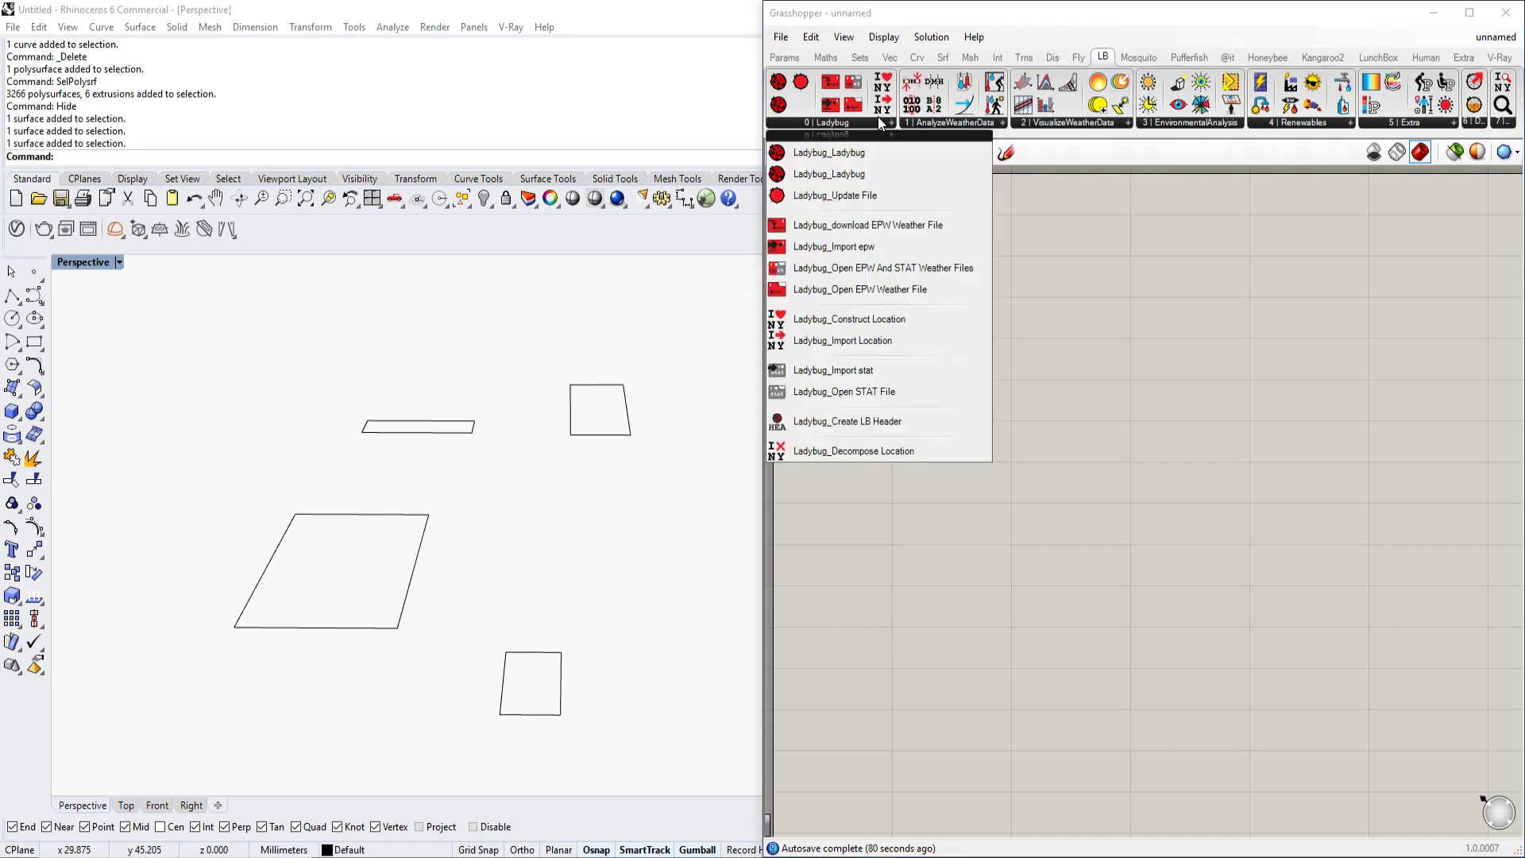
{"action": "left_click", "coordinate": [891, 154]}
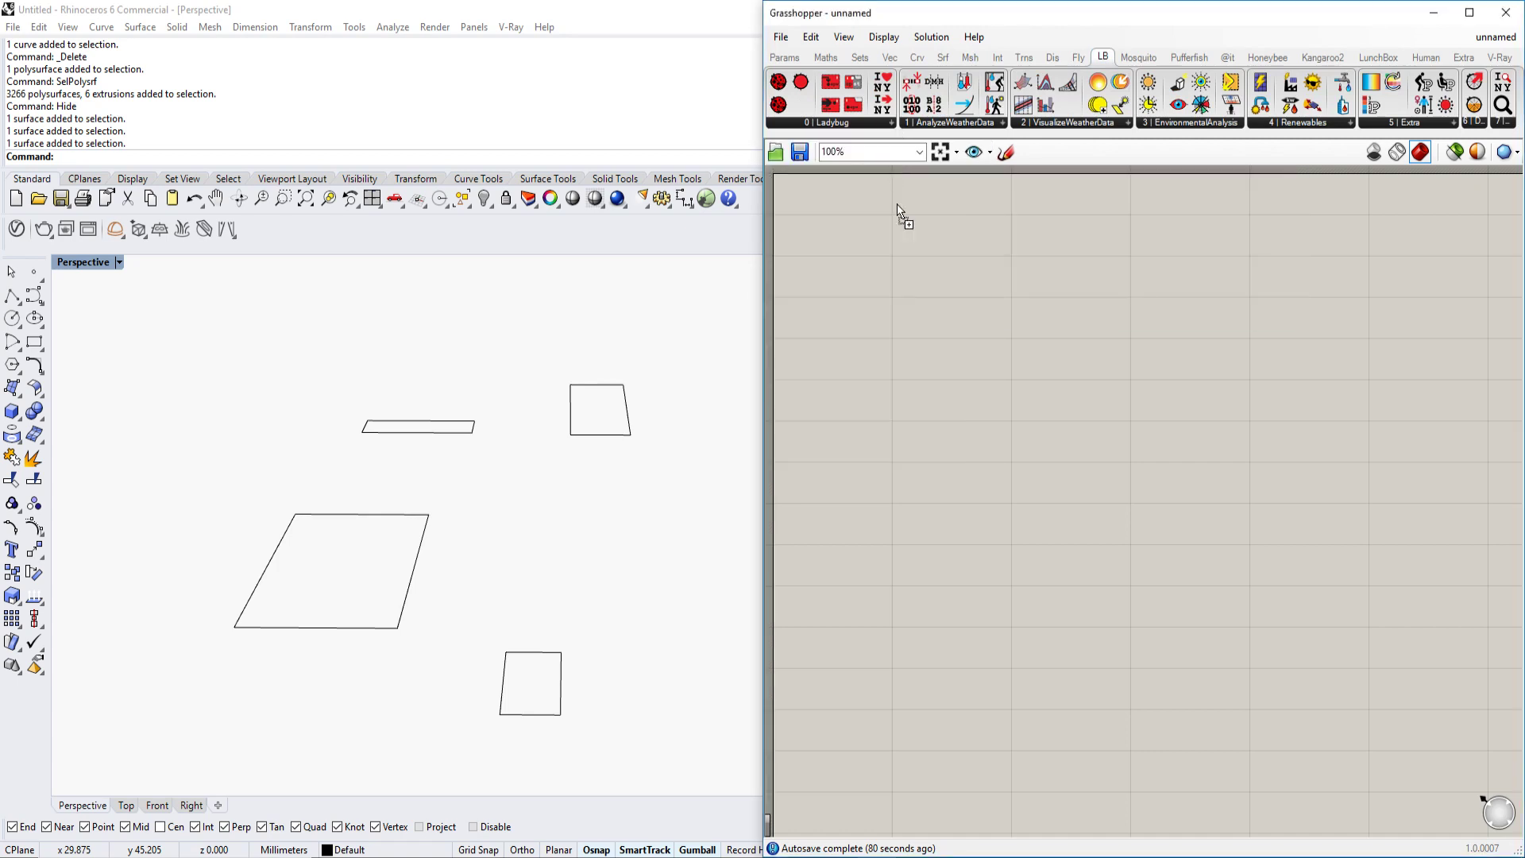
{"action": "left_click", "coordinate": [948, 280]}
{"action": "scroll", "coordinate": [921, 300], "scroll_direction": "up", "scroll_amount": 2}
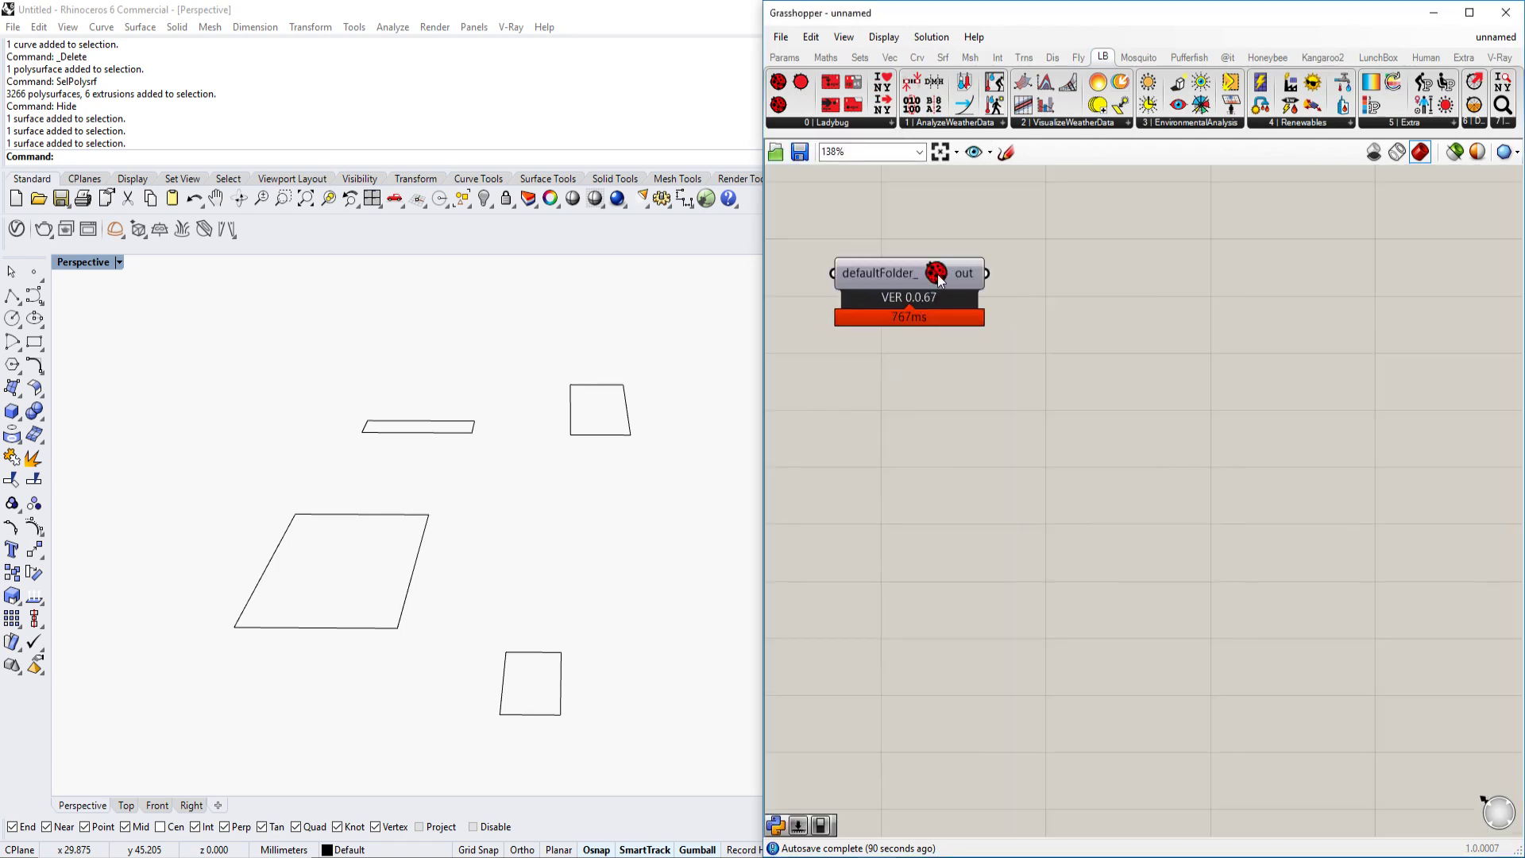
{"action": "mouse_move", "coordinate": [938, 274]}
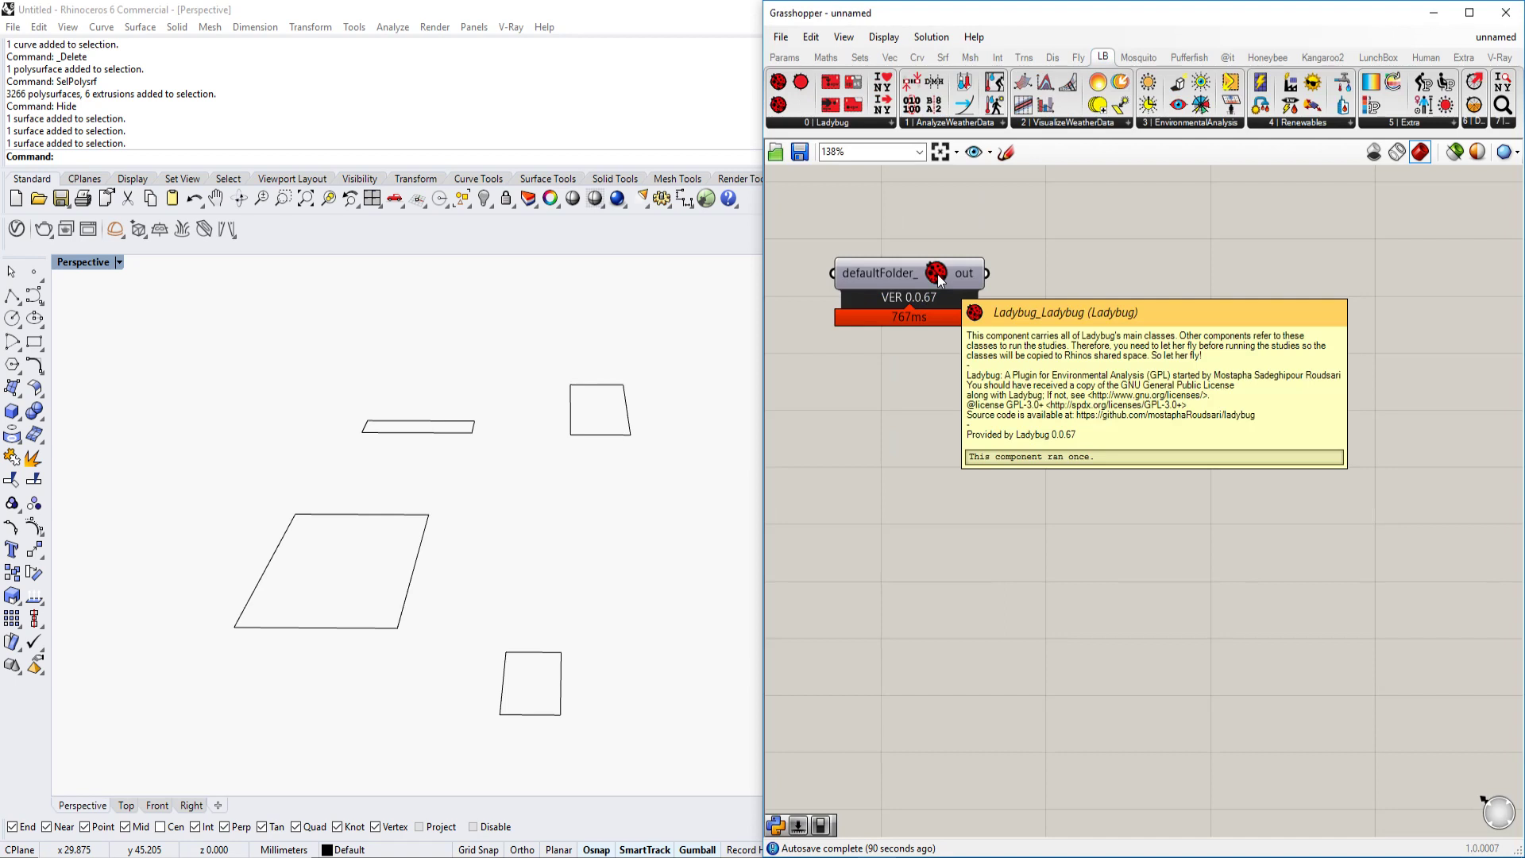
{"action": "left_click", "coordinate": [825, 123]}
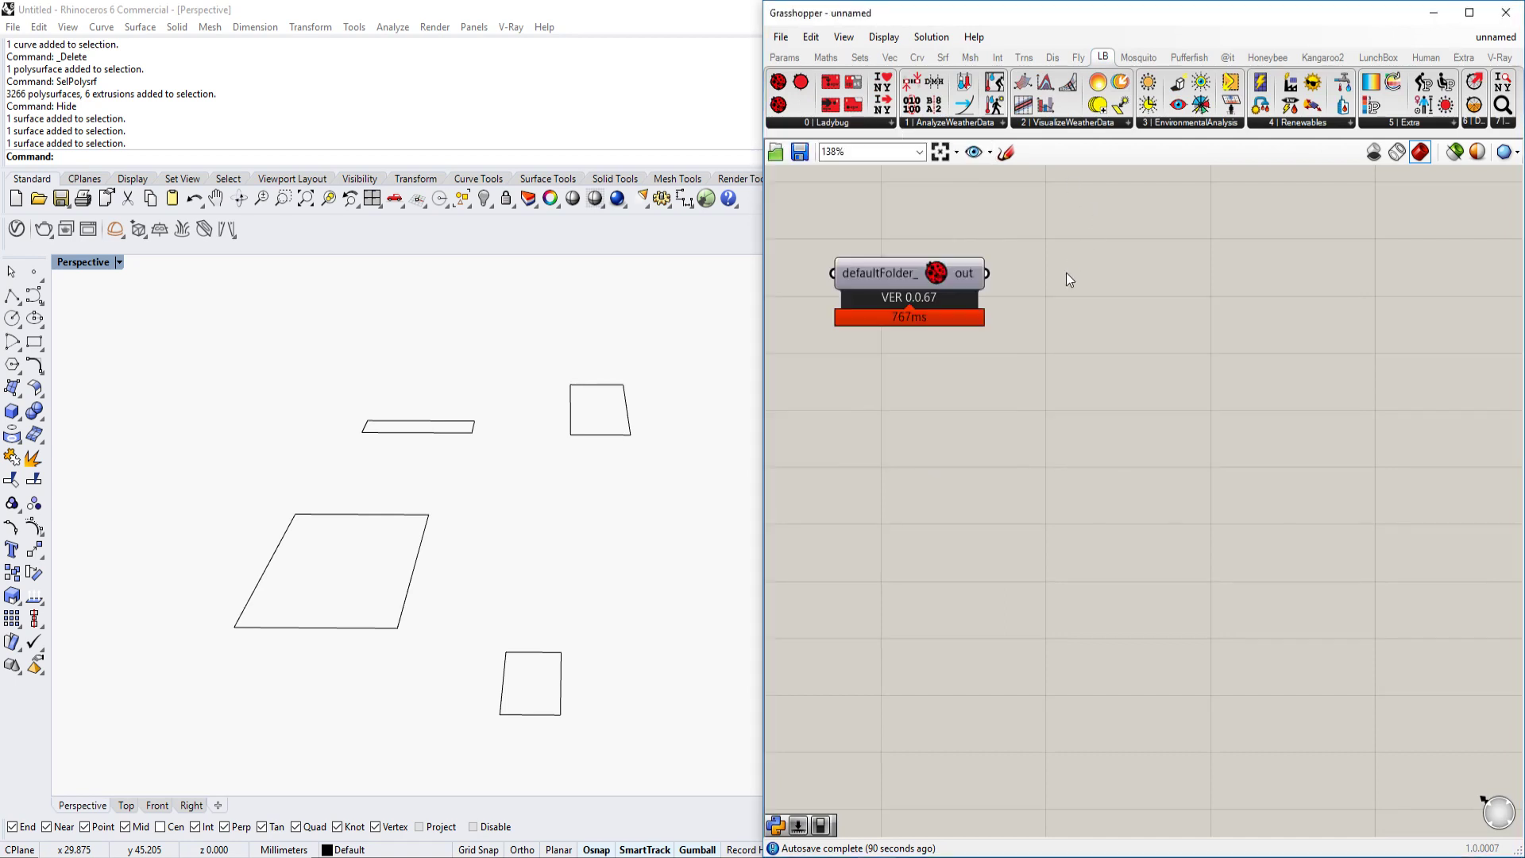
{"action": "scroll", "coordinate": [1080, 270], "scroll_direction": "down", "scroll_amount": 2}
{"action": "right_click_drag", "start_coordinate": [921, 380], "coordinate": [903, 410]}
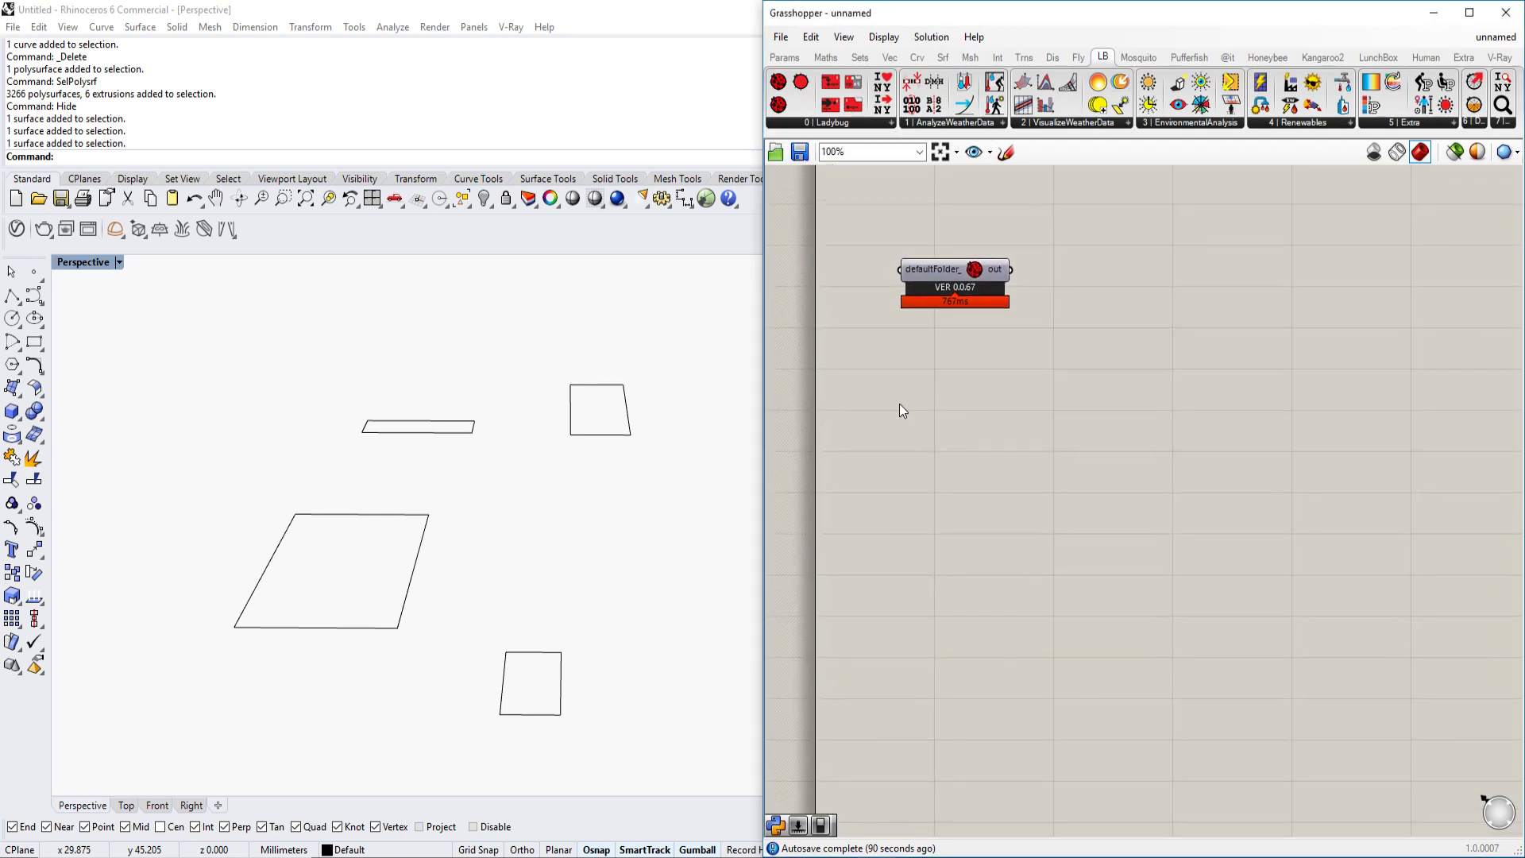
Step: Switch to the web browser, search for "epw ladybug" in a new tab, and open the Ladybug Tools epwmap page
{"action": "left_click", "coordinate": [409, 857]}
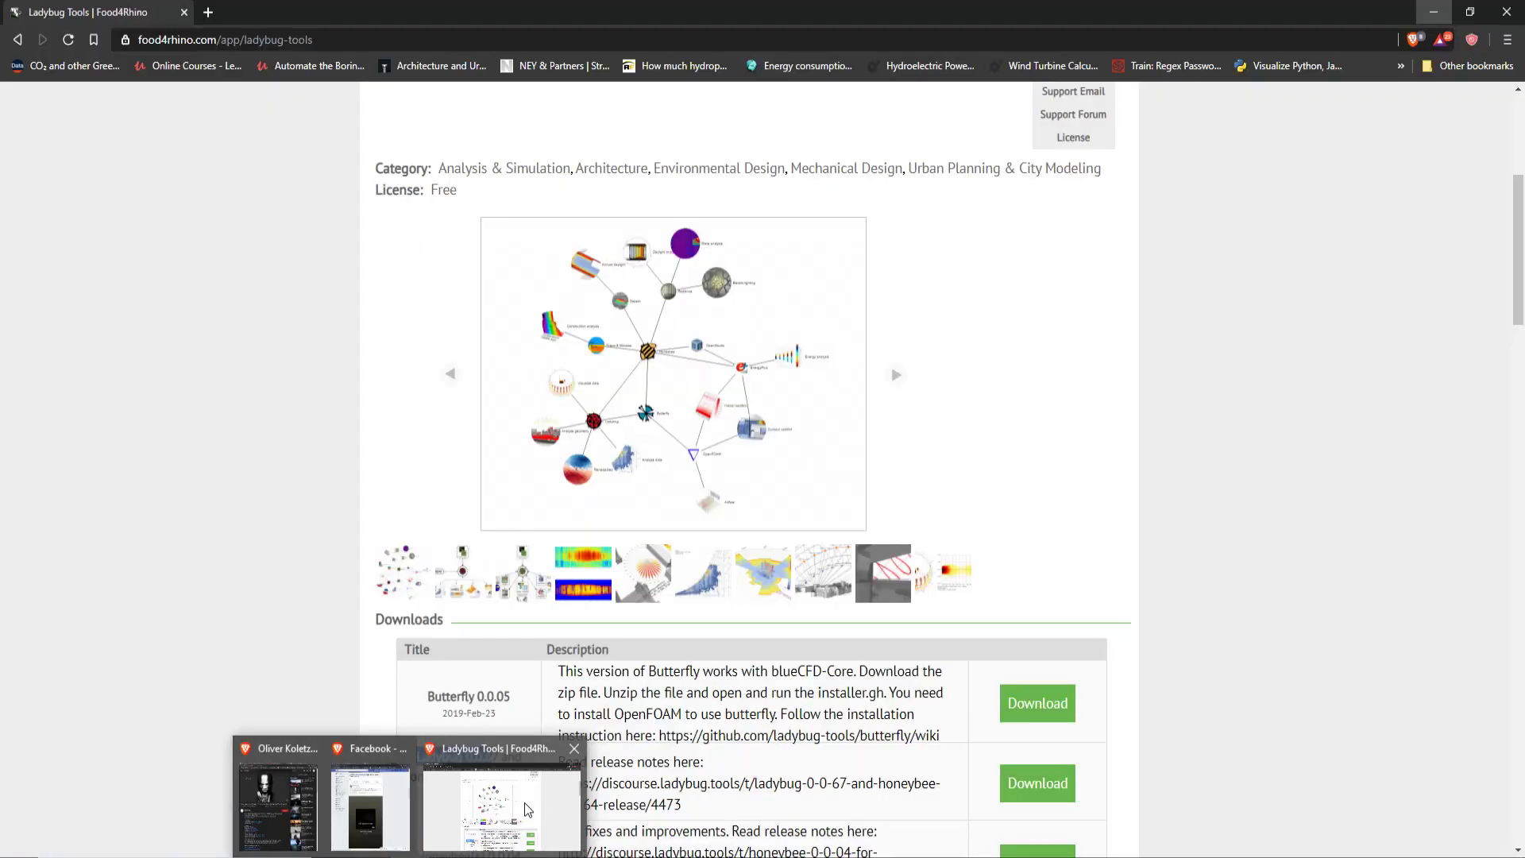
{"action": "left_click", "coordinate": [524, 808]}
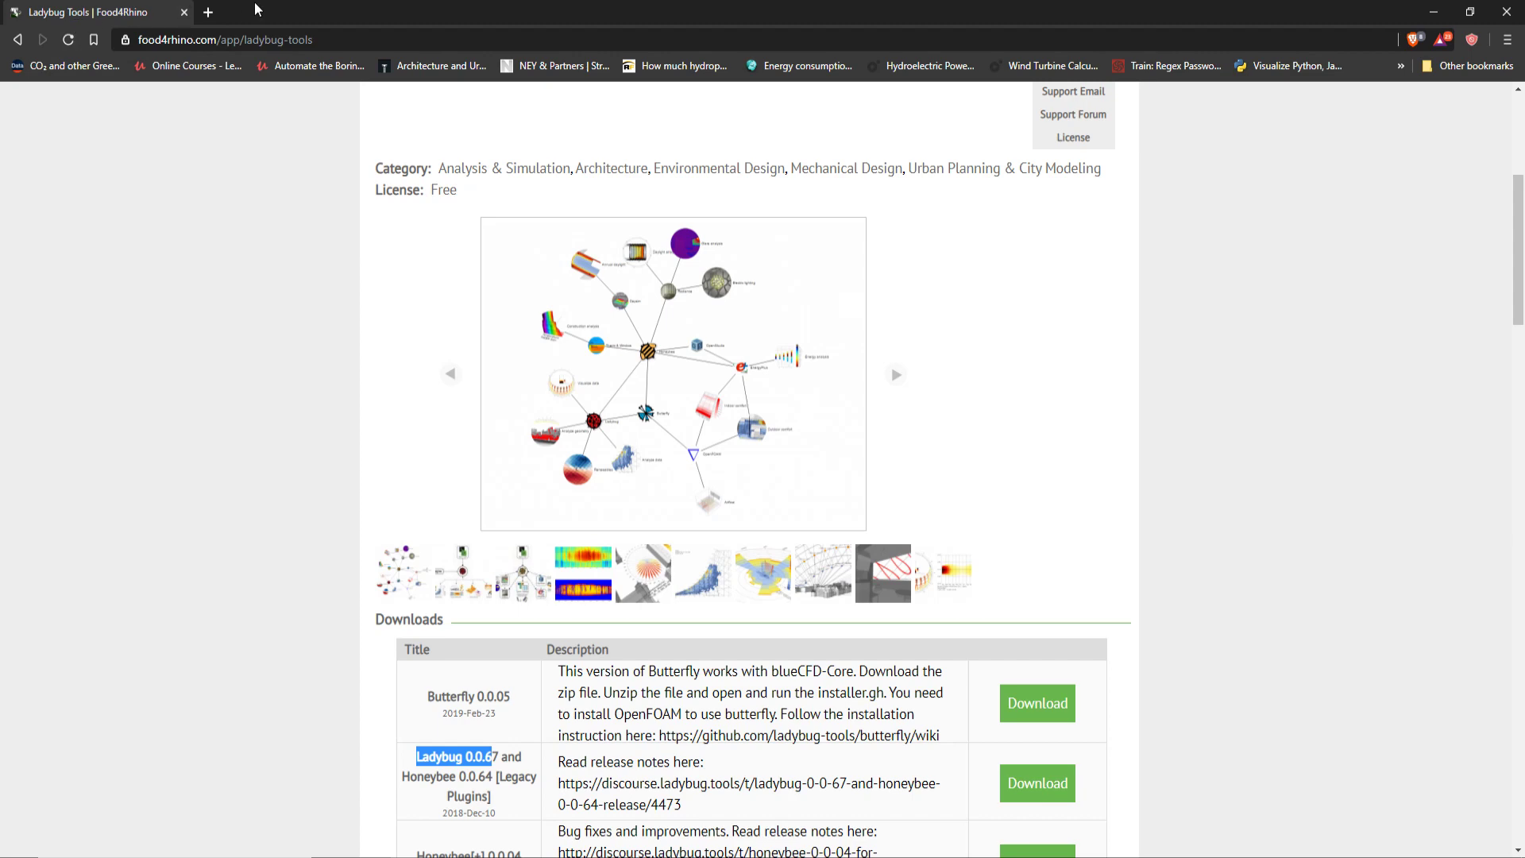
{"action": "left_click", "coordinate": [208, 12]}
{"action": "type", "text": "e"}
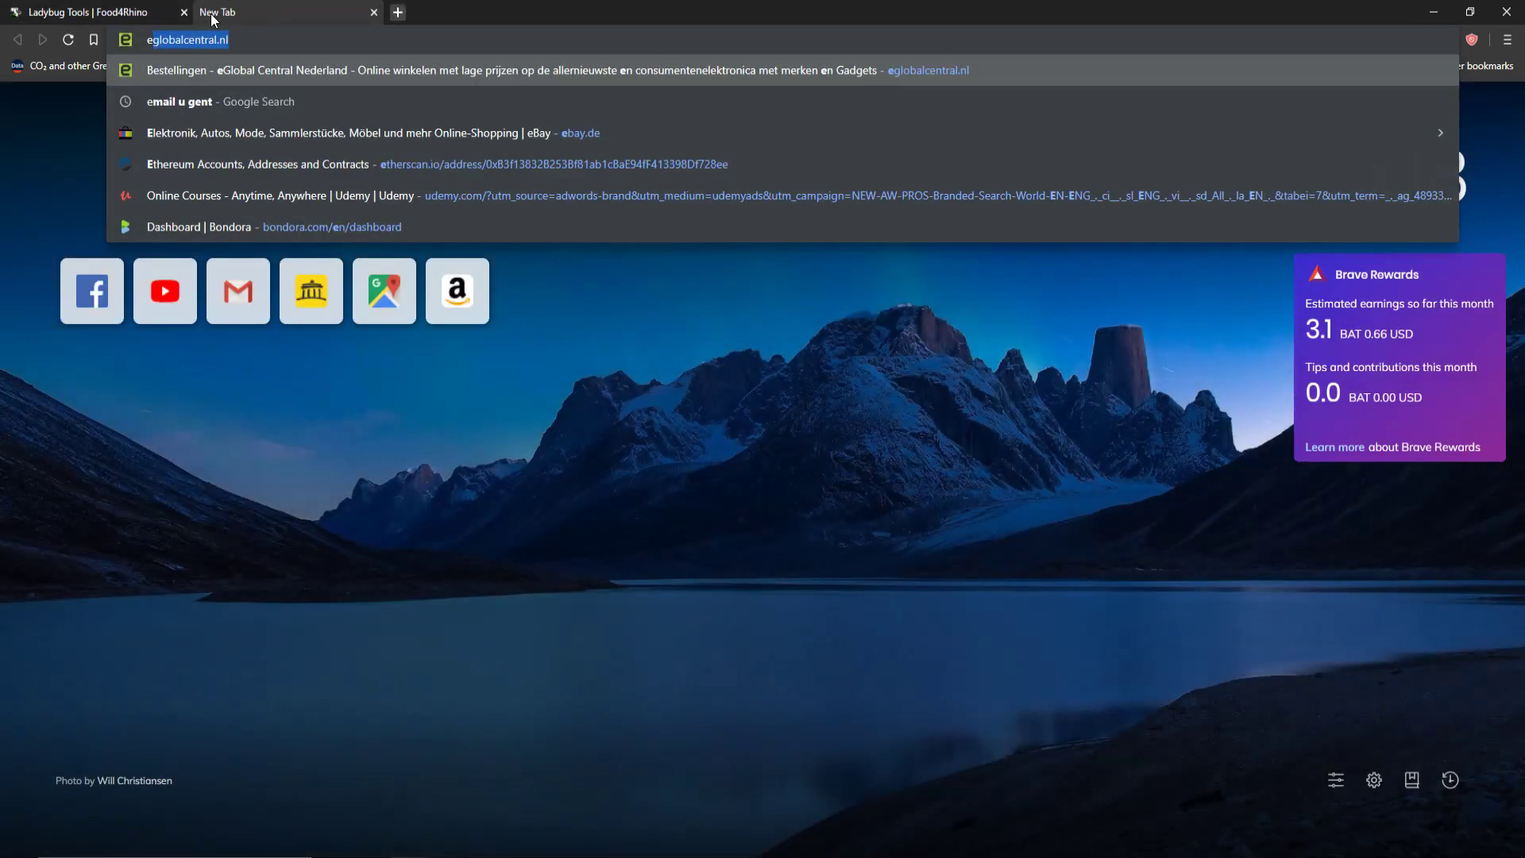
{"action": "key", "text": "BackSpace"}
{"action": "key", "text": "BackSpace"}
{"action": "type", "text": "epw ladybugy"}
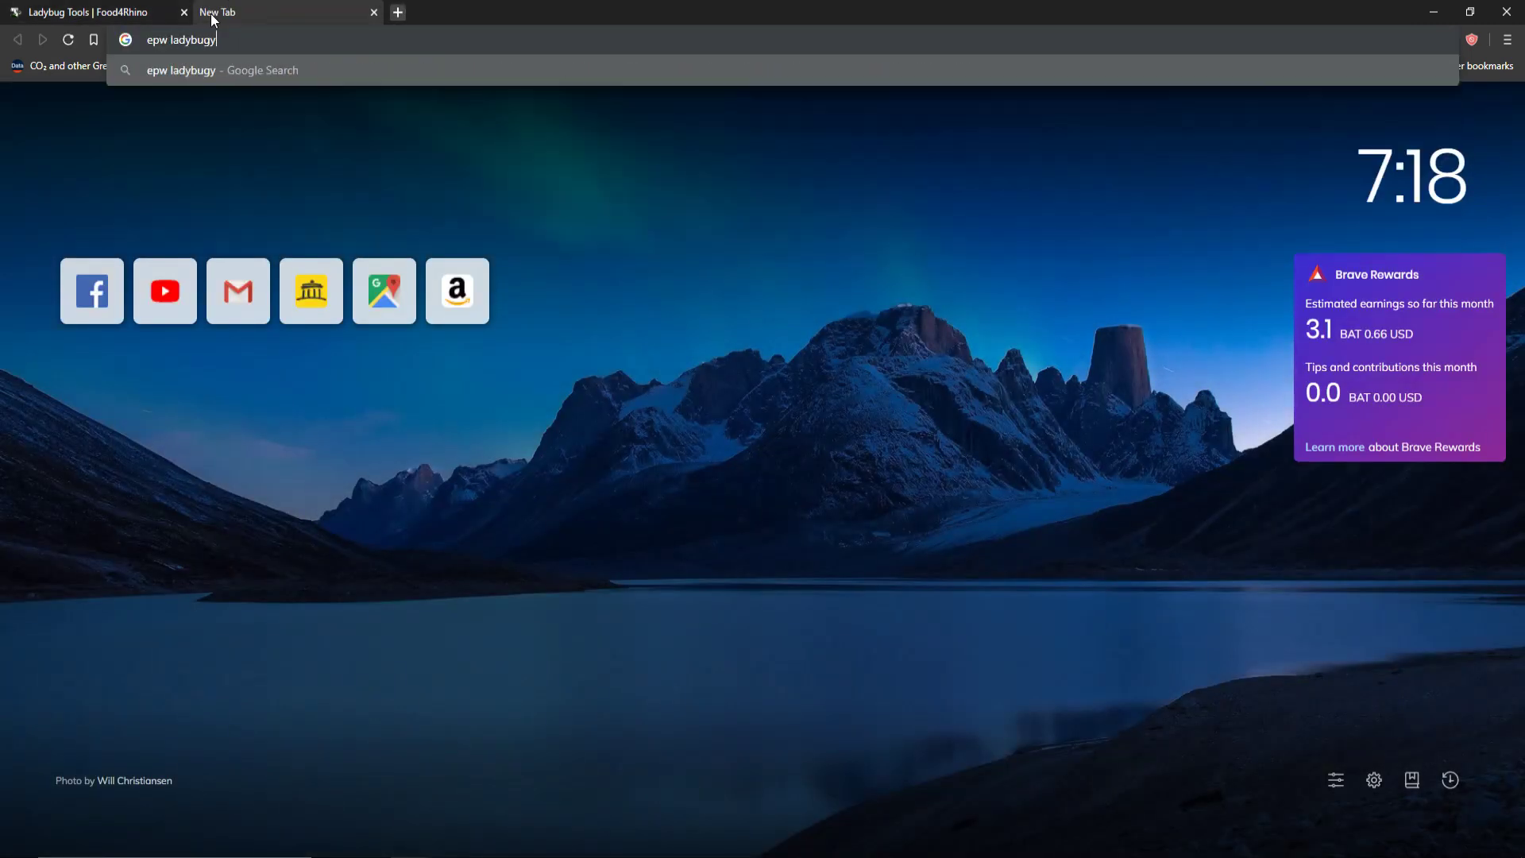
{"action": "key", "text": "BackSpace"}
{"action": "key", "text": "Return"}
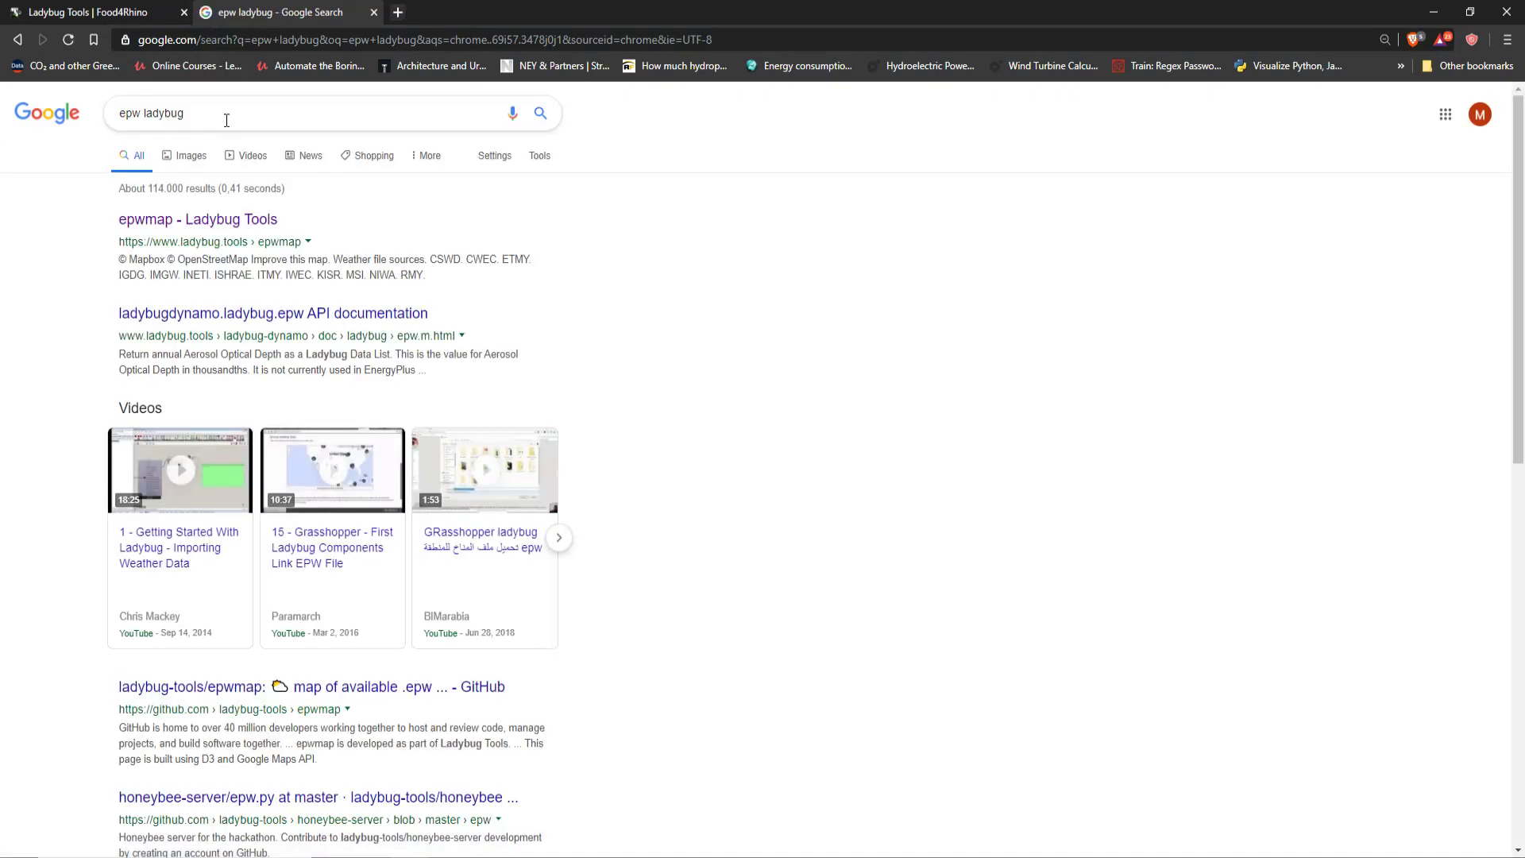
{"action": "left_click", "coordinate": [202, 219]}
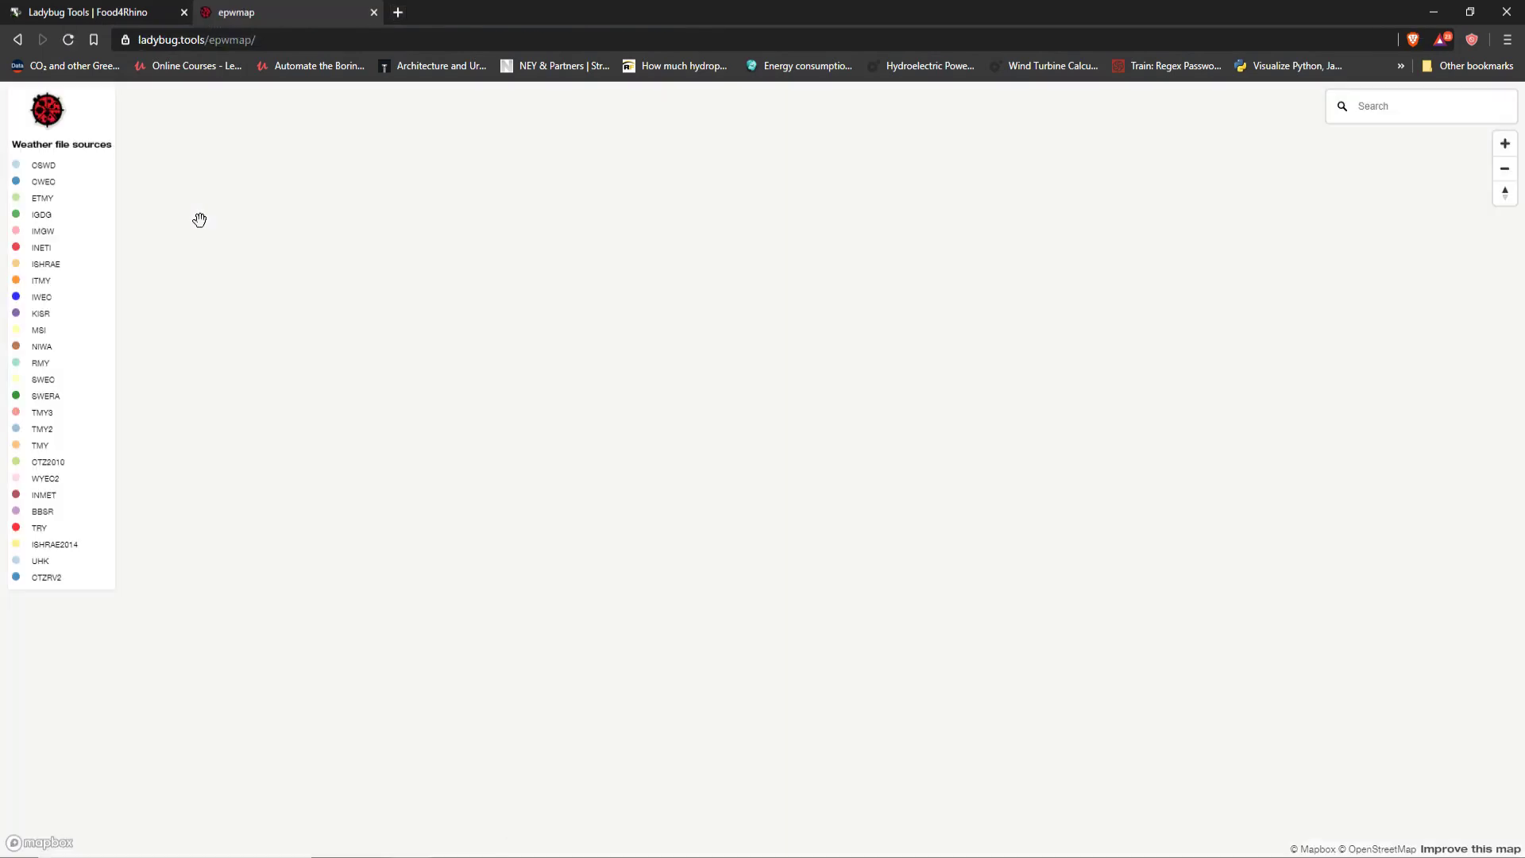
Step: Examine the weather file locations available around the world and find the stations around New York City
{"action": "scroll", "coordinate": [699, 334], "scroll_direction": "up", "scroll_amount": 5}
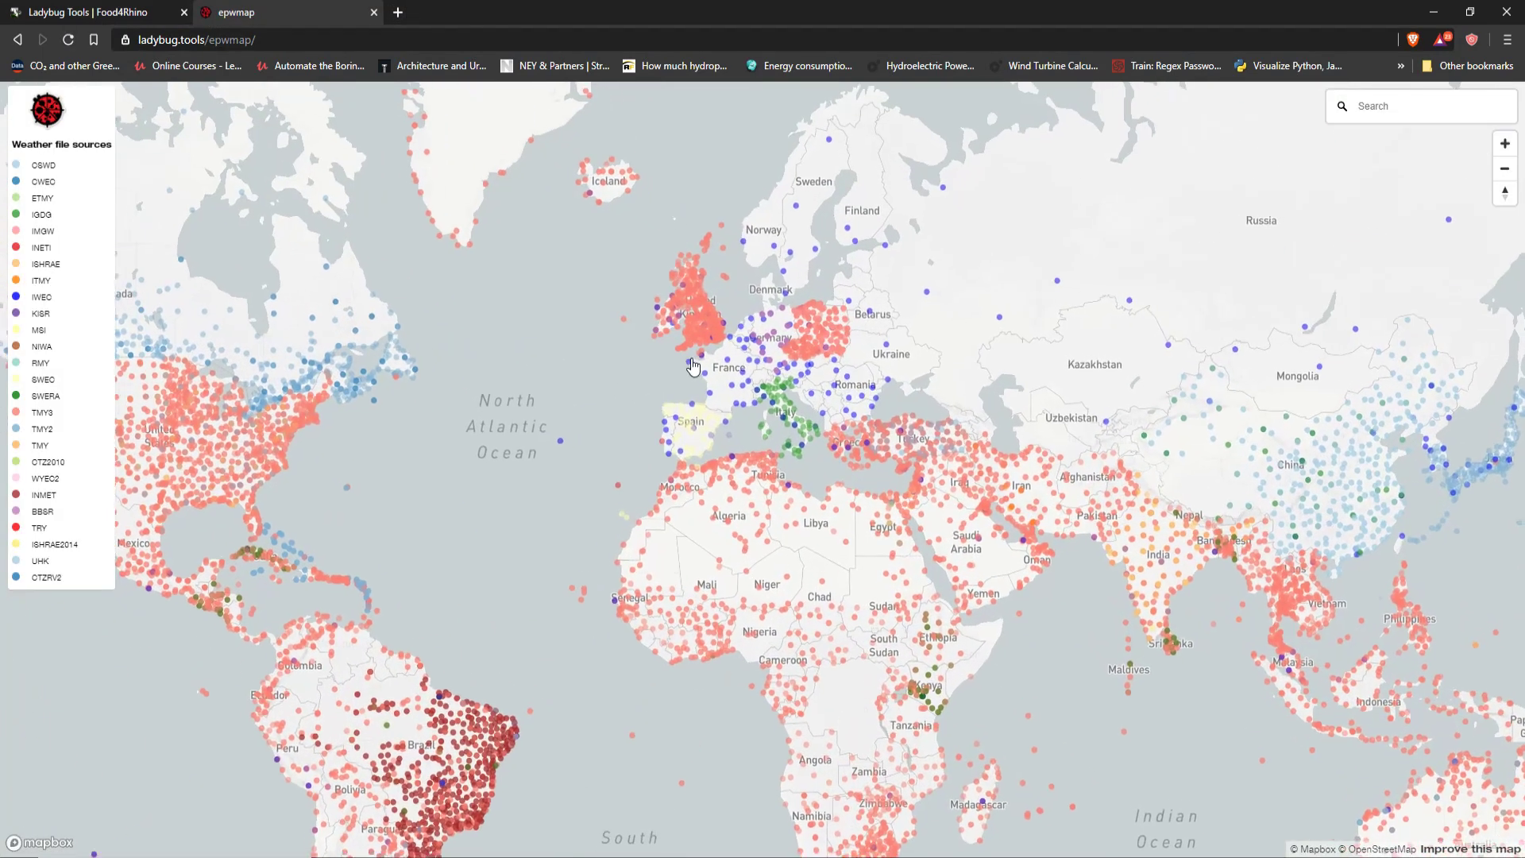
{"action": "scroll", "coordinate": [808, 254], "scroll_direction": "down", "scroll_amount": 3}
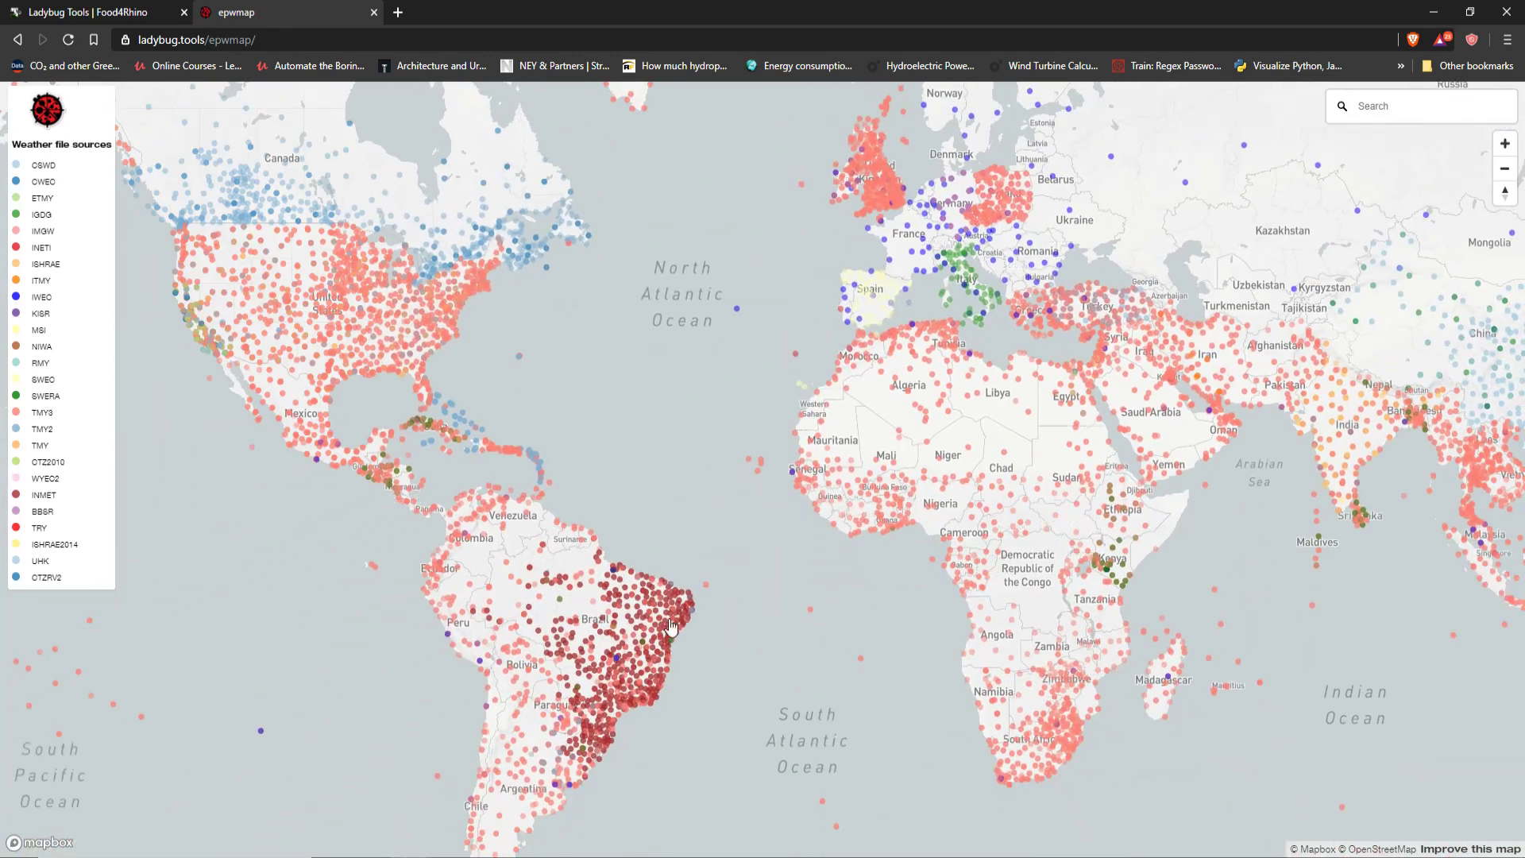
{"action": "left_click_drag", "start_coordinate": [718, 707], "coordinate": [734, 628]}
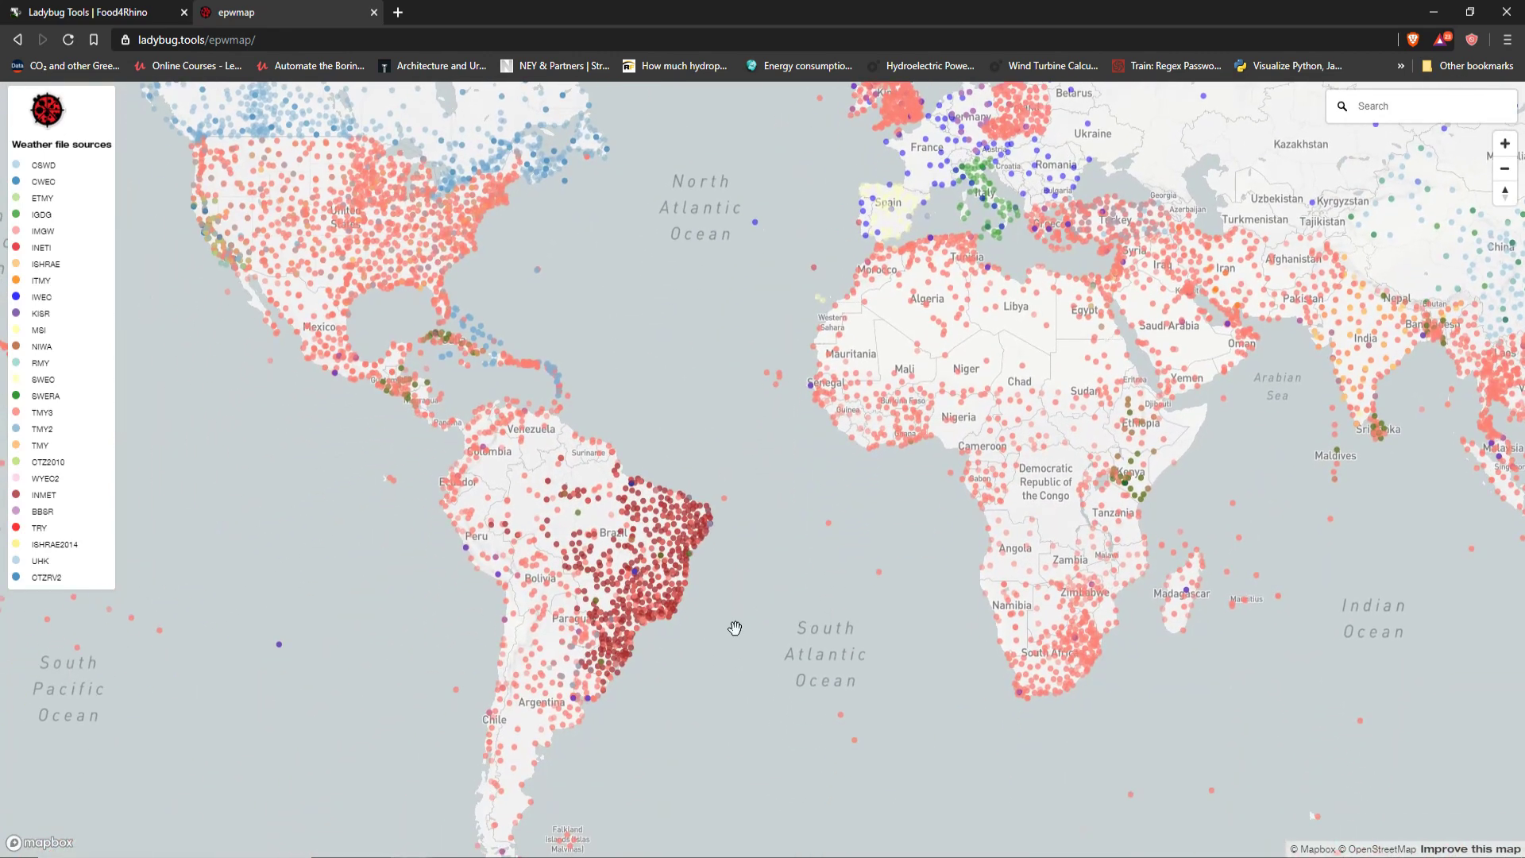
{"action": "left_click_drag", "start_coordinate": [792, 584], "coordinate": [768, 615]}
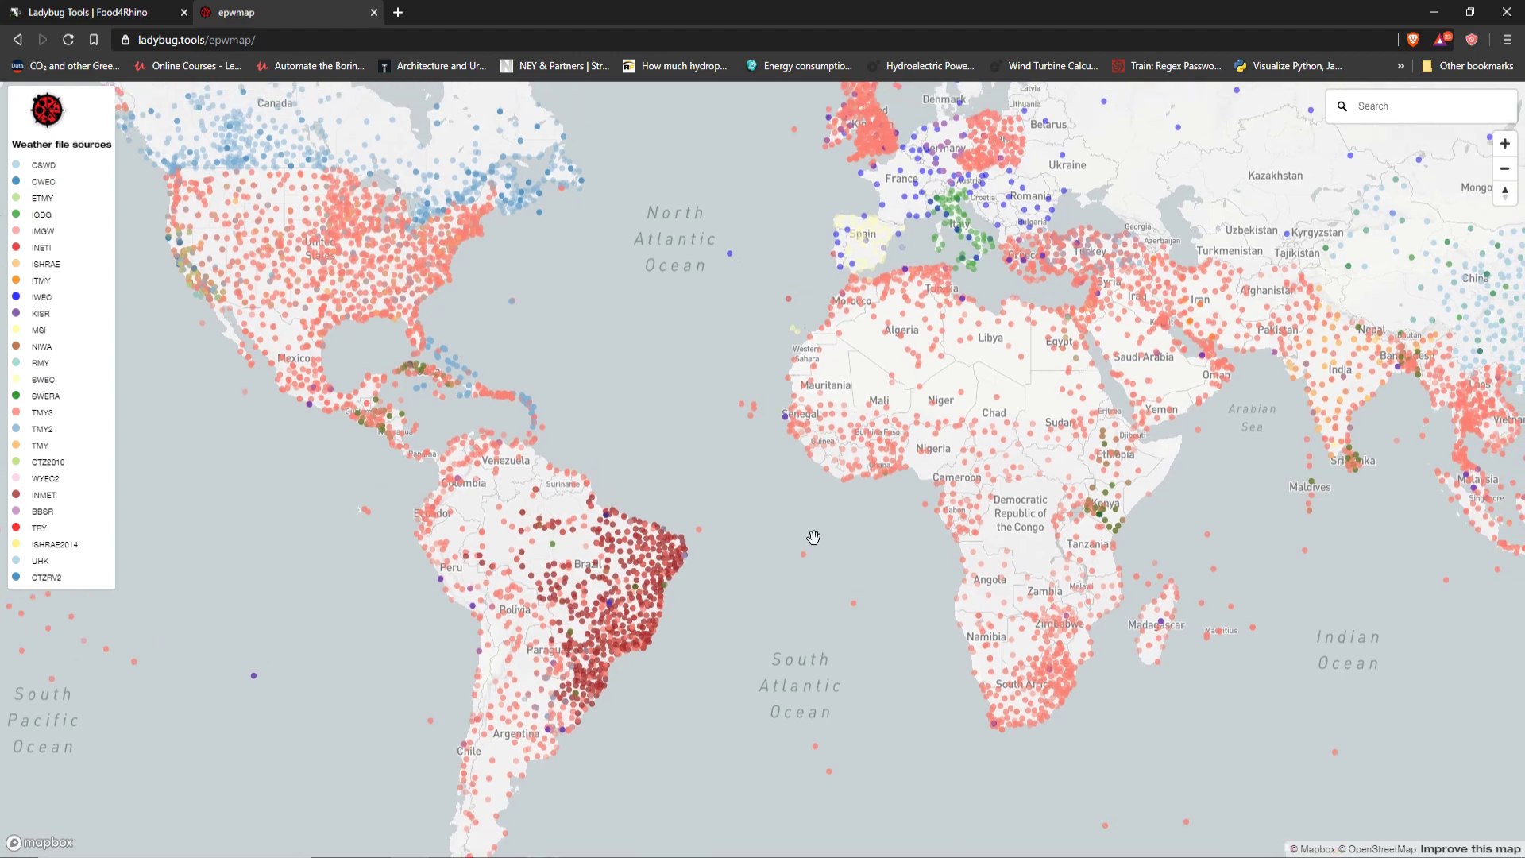
{"action": "left_click_drag", "start_coordinate": [594, 327], "coordinate": [883, 411]}
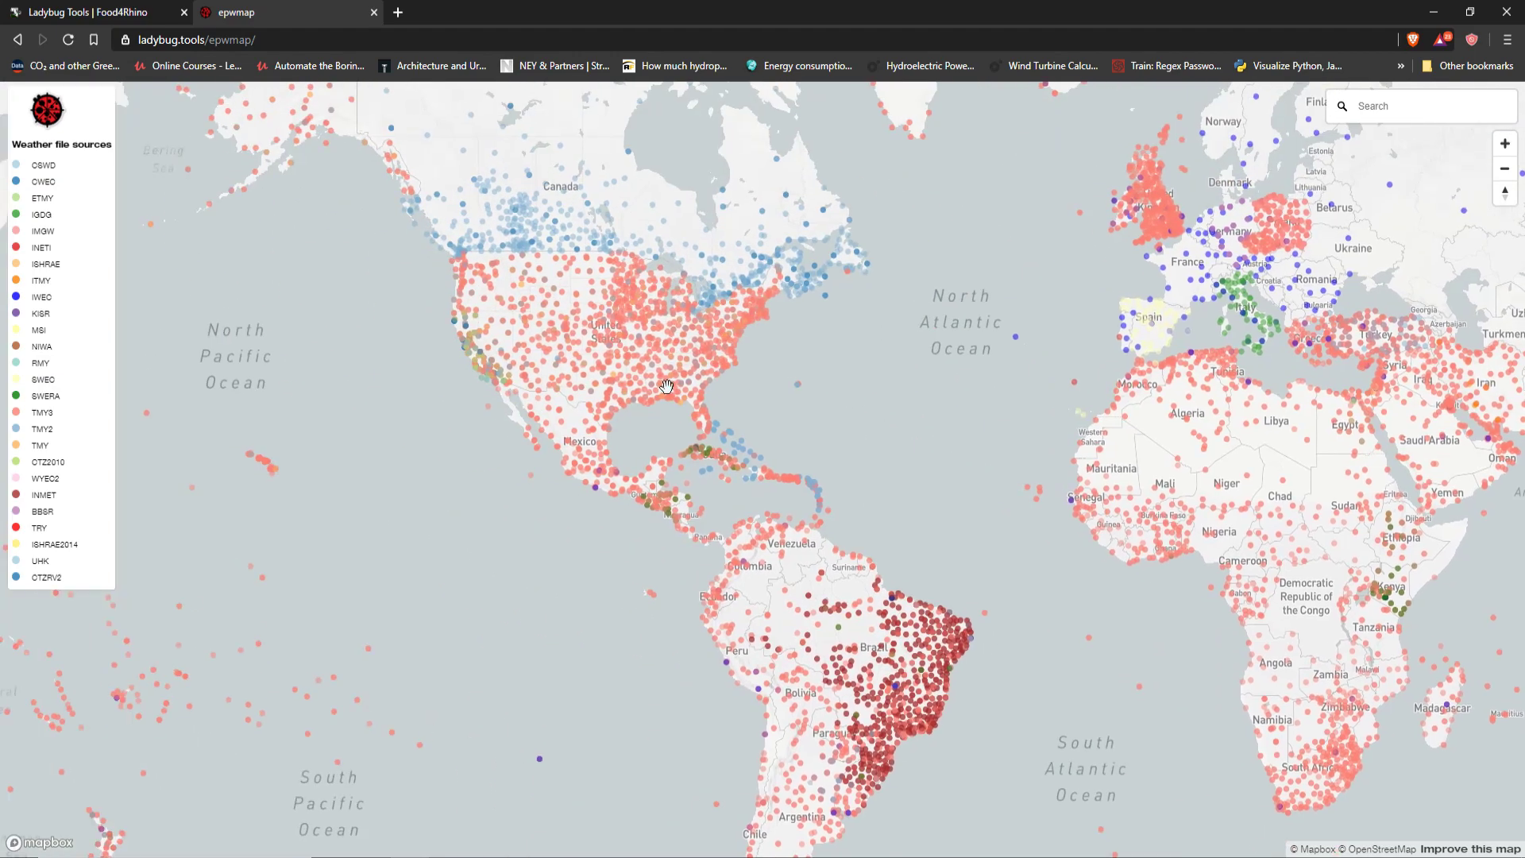
{"action": "scroll", "coordinate": [425, 362], "scroll_direction": "up", "scroll_amount": 6}
{"action": "scroll", "coordinate": [1096, 373], "scroll_direction": "up", "scroll_amount": 10}
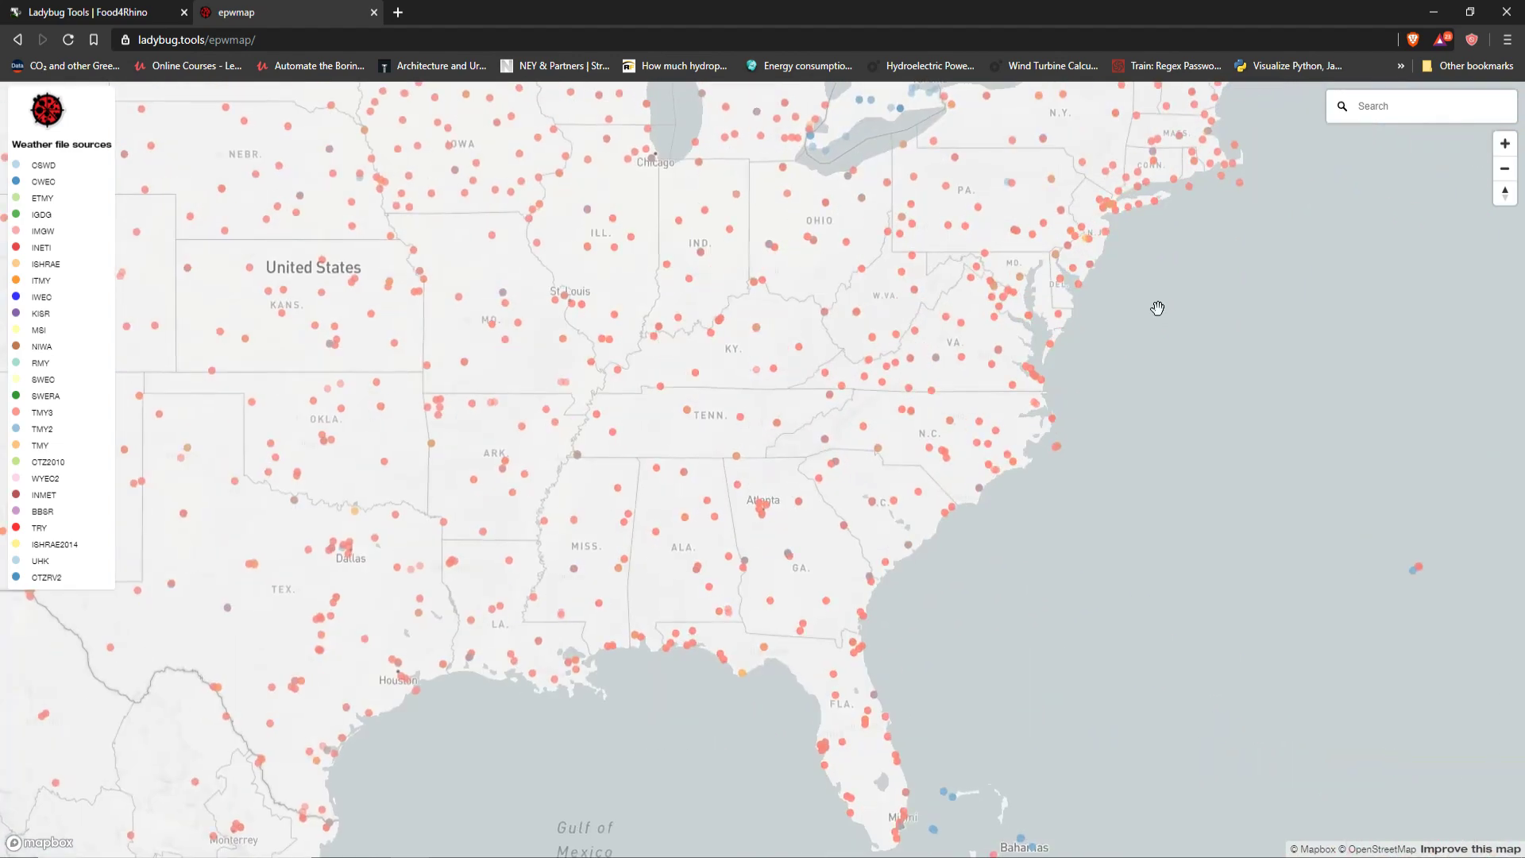
{"action": "left_click_drag", "start_coordinate": [802, 596], "coordinate": [860, 409]}
{"action": "left_click_drag", "start_coordinate": [995, 116], "coordinate": [886, 409]}
{"action": "scroll", "coordinate": [820, 388], "scroll_direction": "down", "scroll_amount": 5}
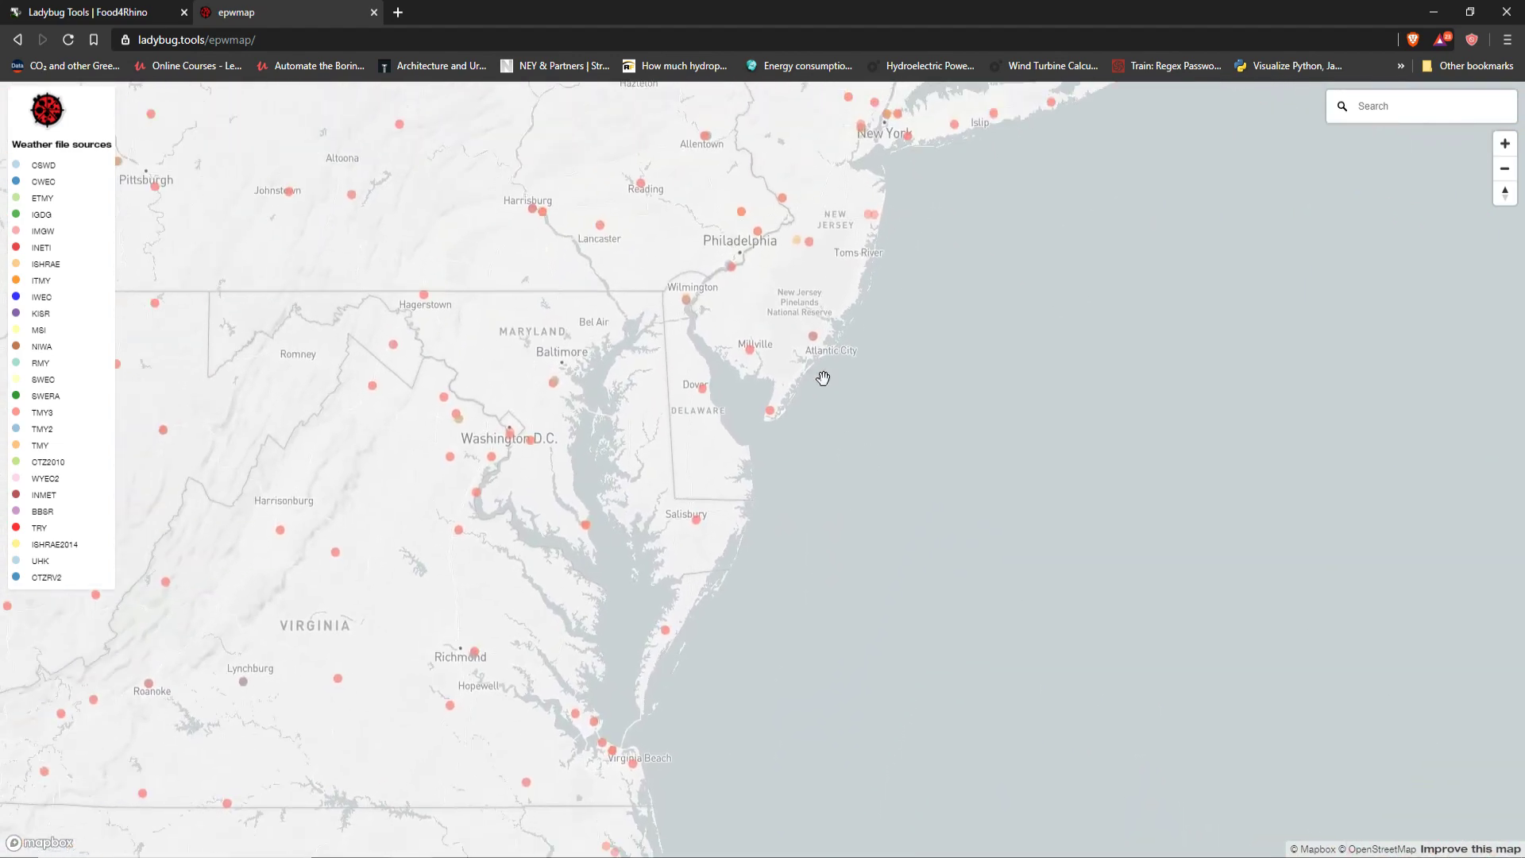
{"action": "scroll", "coordinate": [855, 241], "scroll_direction": "up", "scroll_amount": 6}
{"action": "scroll", "coordinate": [856, 241], "scroll_direction": "up", "scroll_amount": 8}
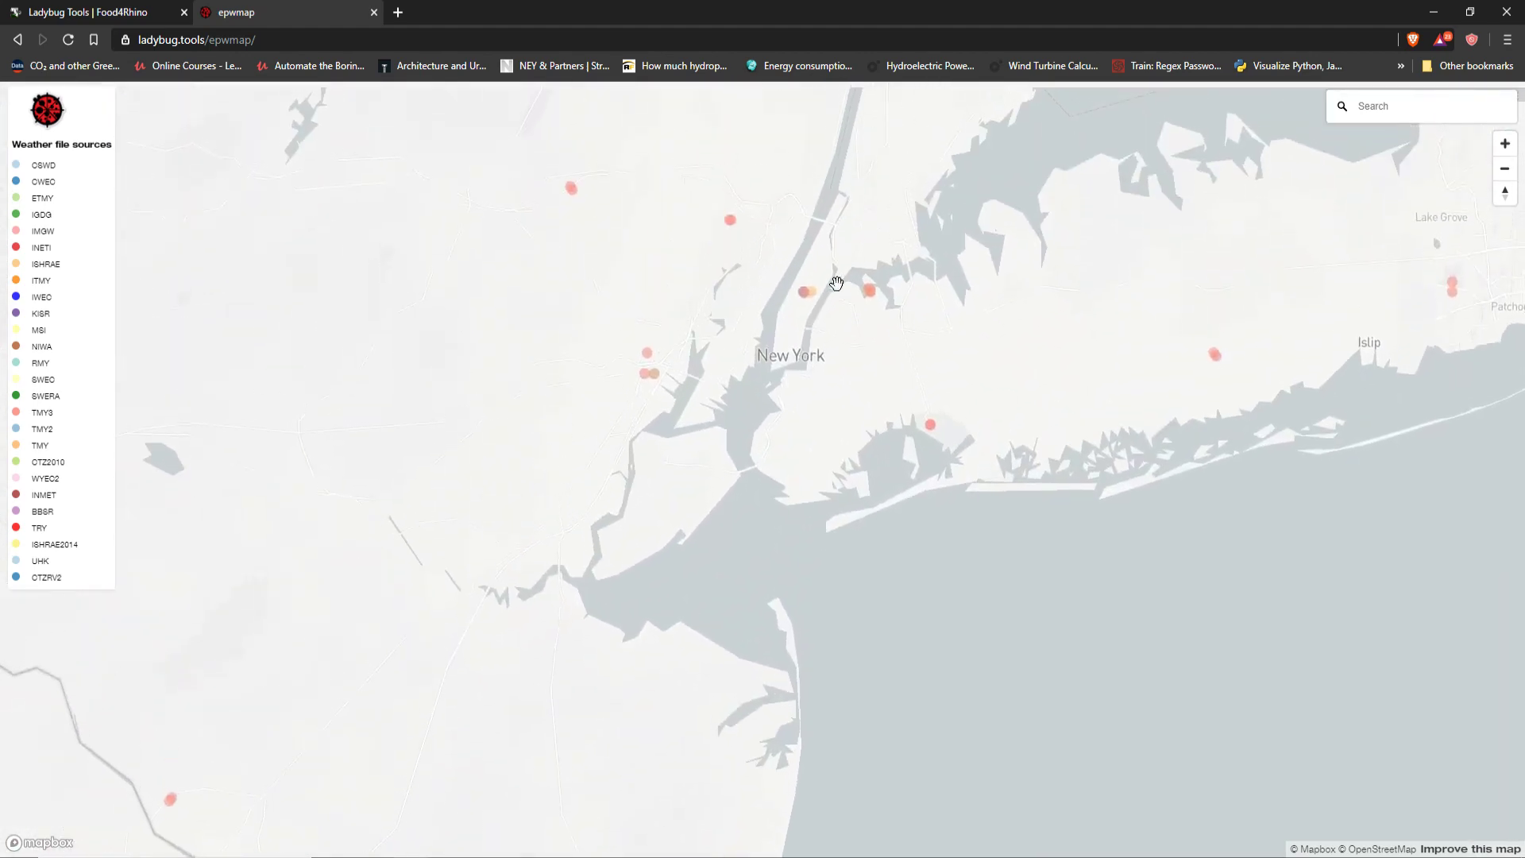
Step: Copy the download link of the New_York_City_Central TMY weather file from its map marker
{"action": "left_click", "coordinate": [776, 304]}
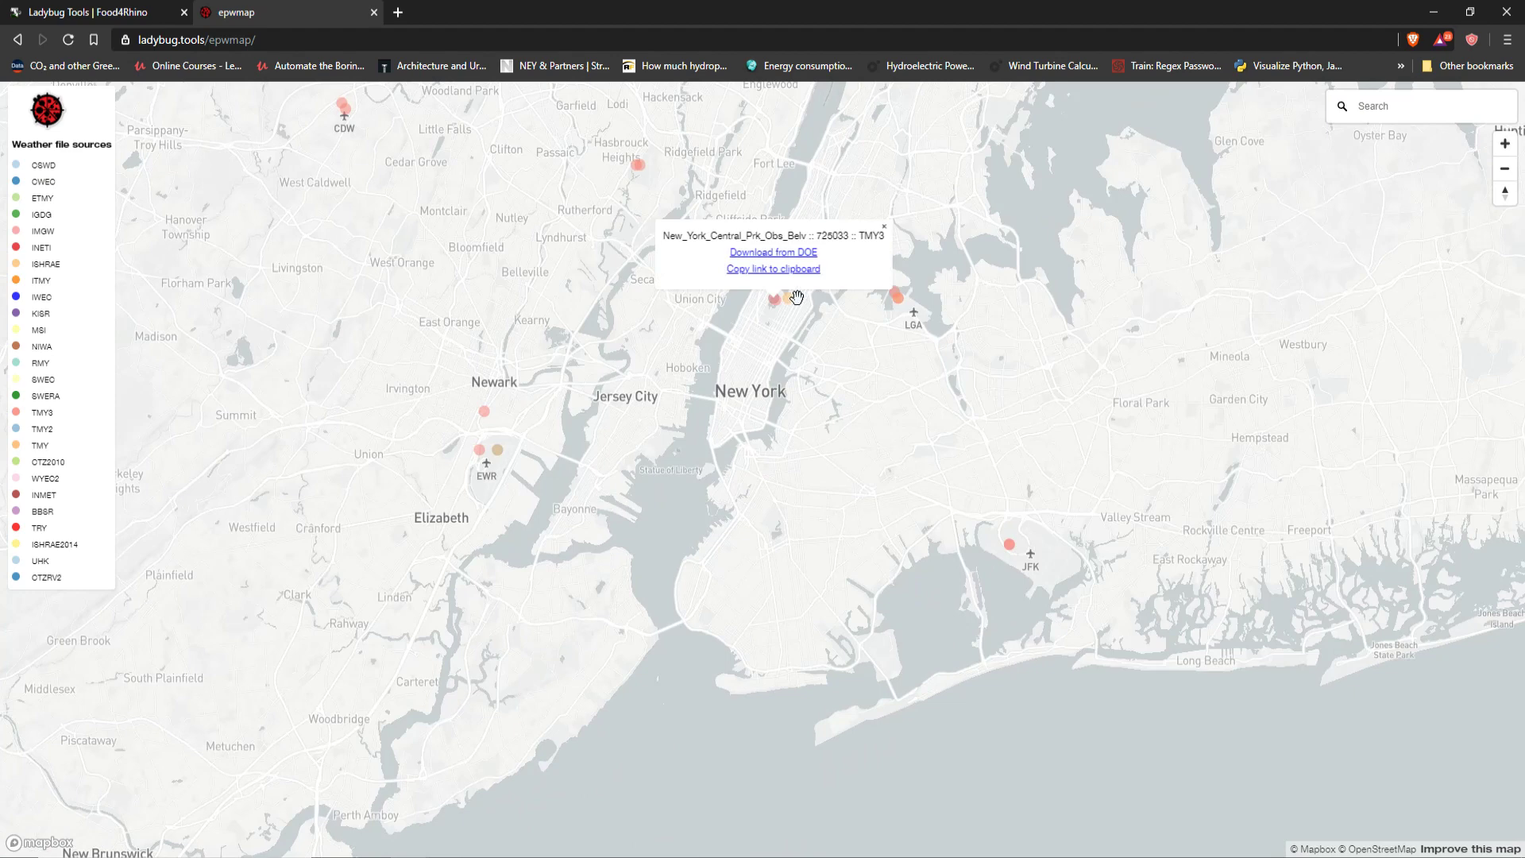
{"action": "left_click", "coordinate": [789, 299]}
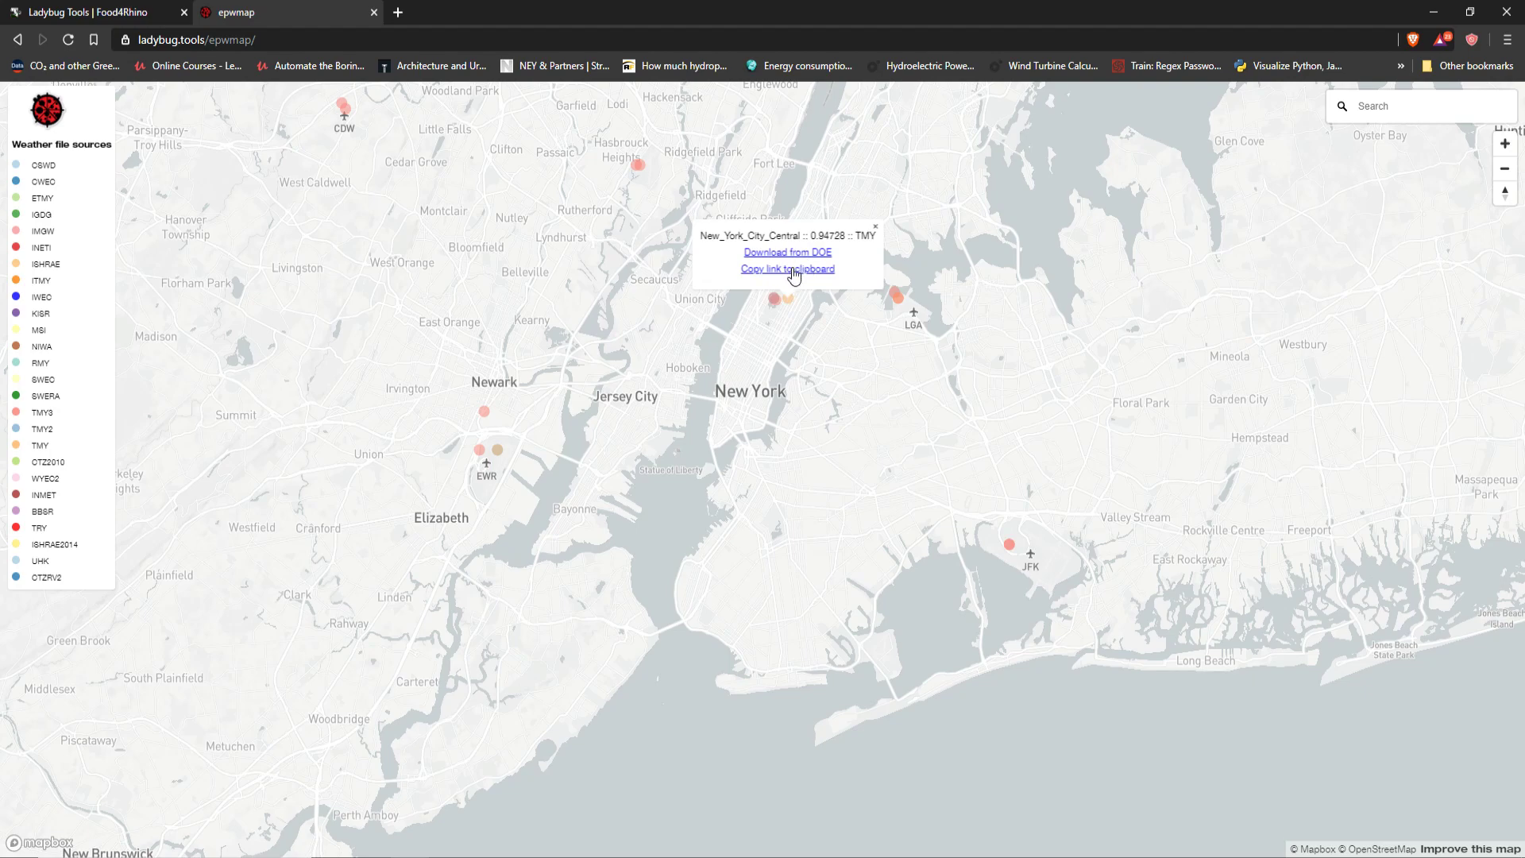
{"action": "left_click", "coordinate": [792, 270]}
Step: Open the copied link in a new tab and save USA_NY_New.York.City-Central.Park.94728_TMY.zip to the Desktop
{"action": "left_click", "coordinate": [398, 12]}
{"action": "type", "text": "https://energyplus.net/weather-download/north_and_central_america_wmo_region_4/USA/NY/USA_NY_New.York.City-Central.Park.94728_TMY/all"}
{"action": "key", "text": "Return"}
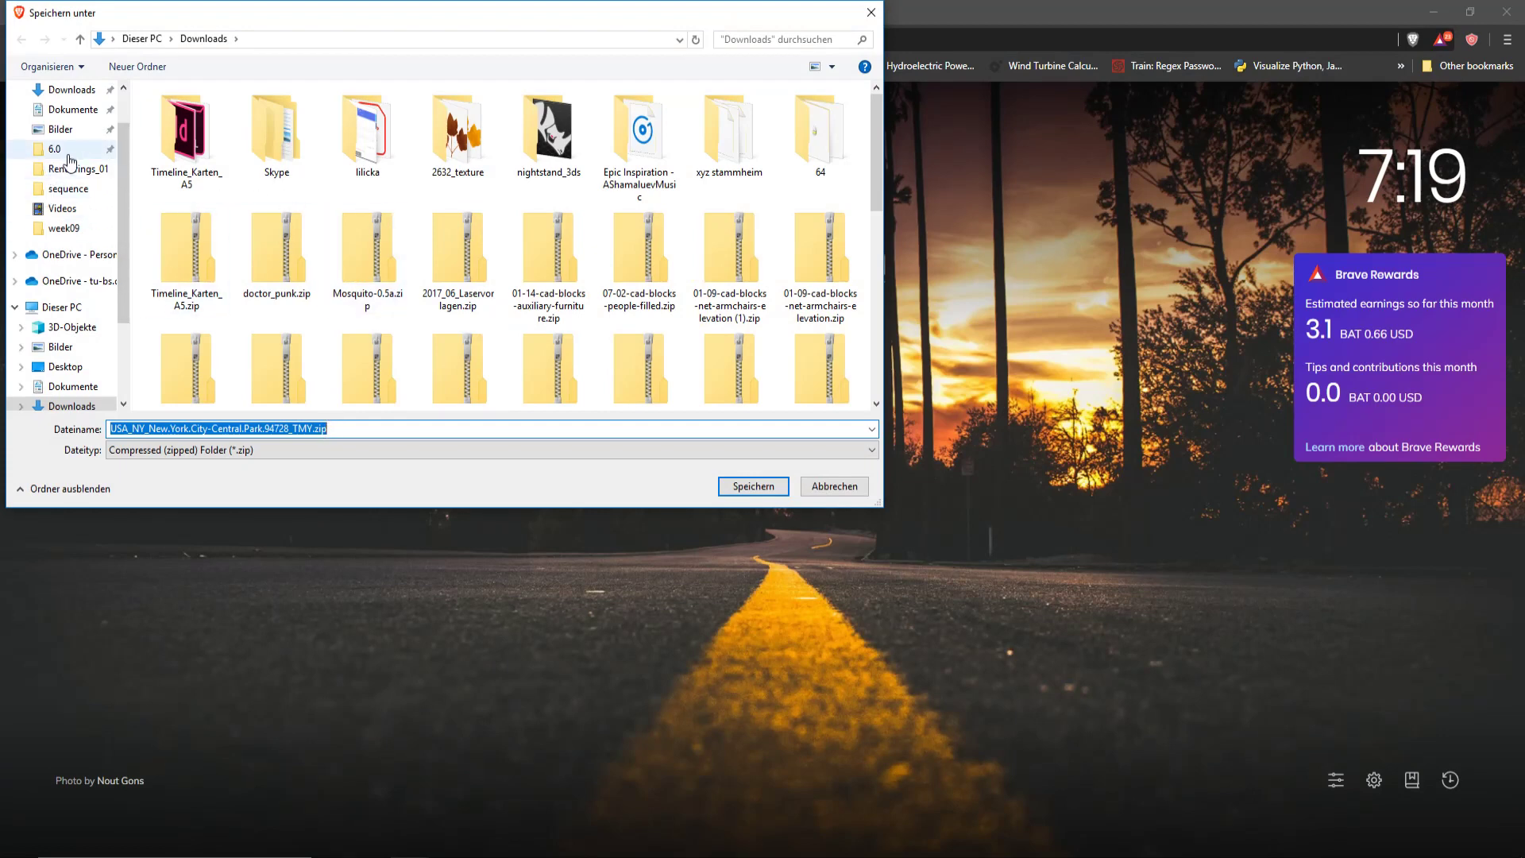
{"action": "scroll", "coordinate": [71, 126], "scroll_direction": "up", "scroll_amount": 1}
{"action": "left_click", "coordinate": [72, 124]}
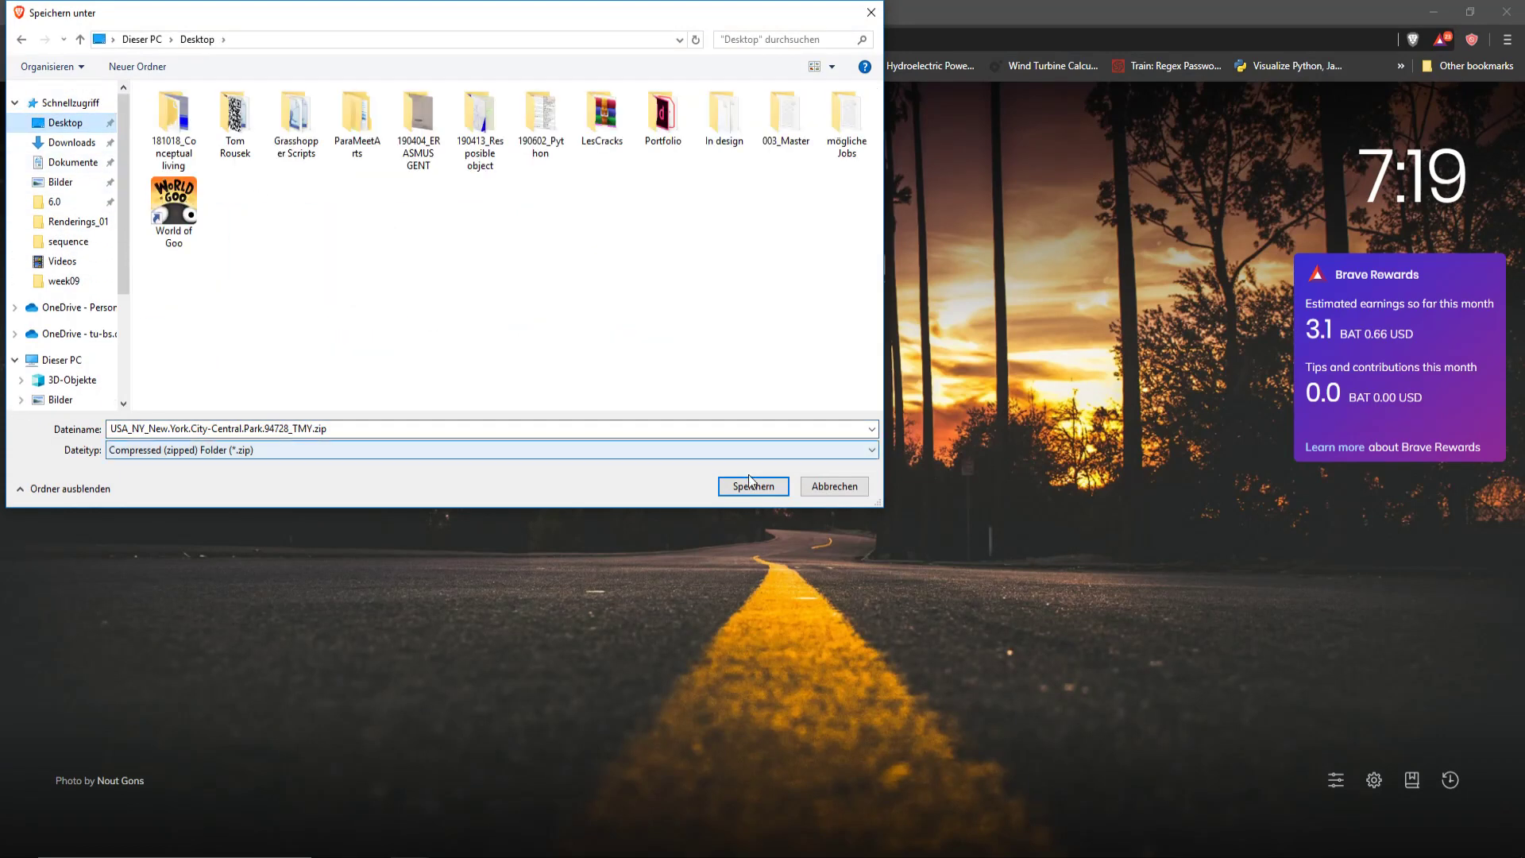
{"action": "left_click", "coordinate": [752, 486]}
Step: Show the downloaded weather zip in its folder, open it, and widen the name column to read the full file names
{"action": "left_click", "coordinate": [167, 834]}
{"action": "left_click", "coordinate": [211, 781]}
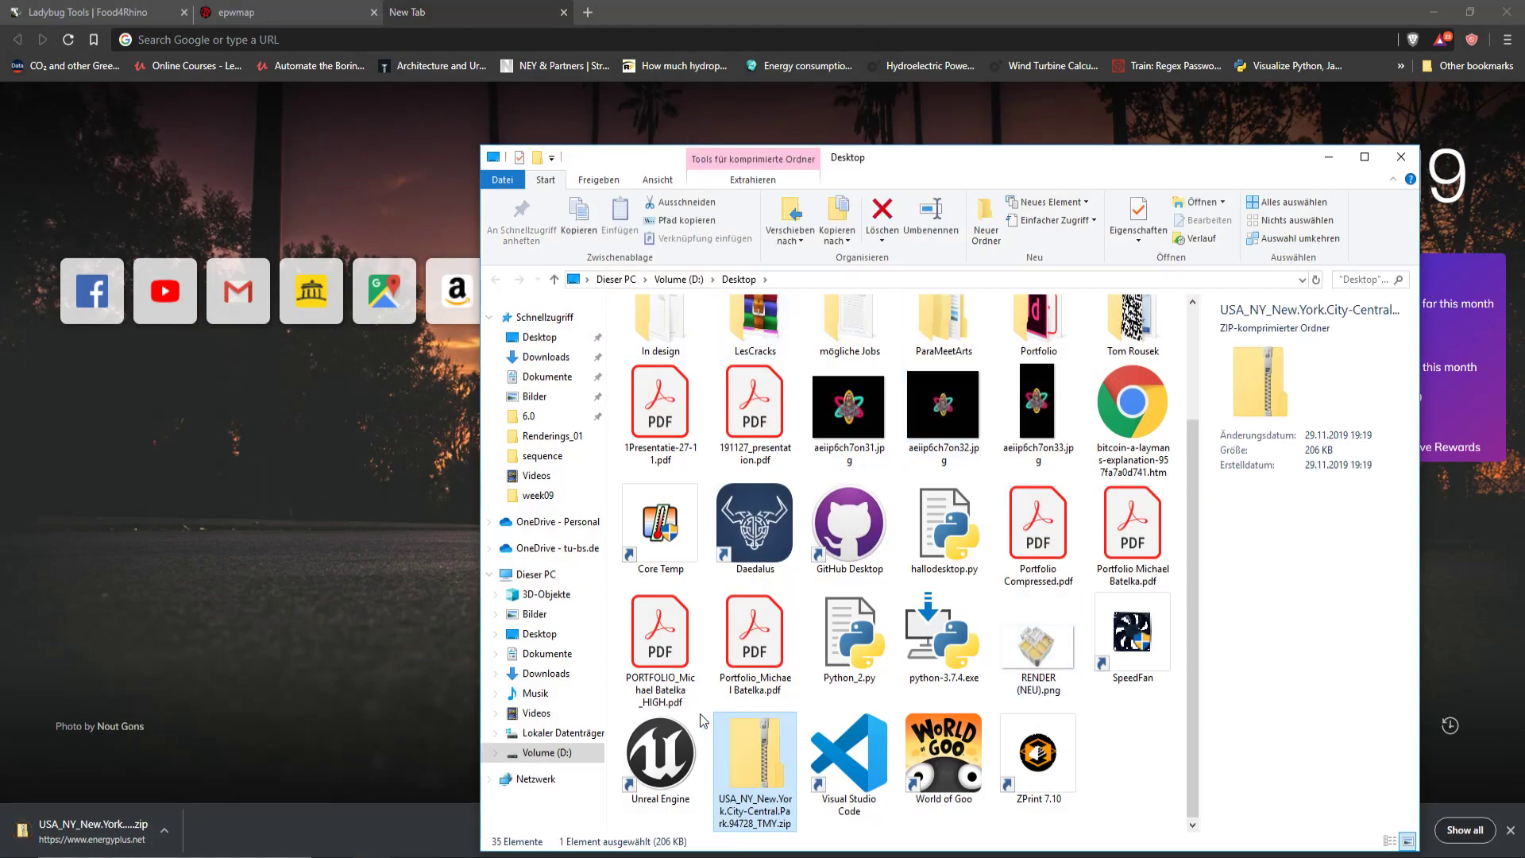
{"action": "double_click", "coordinate": [755, 759]}
{"action": "left_click_drag", "start_coordinate": [792, 304], "coordinate": [951, 305]}
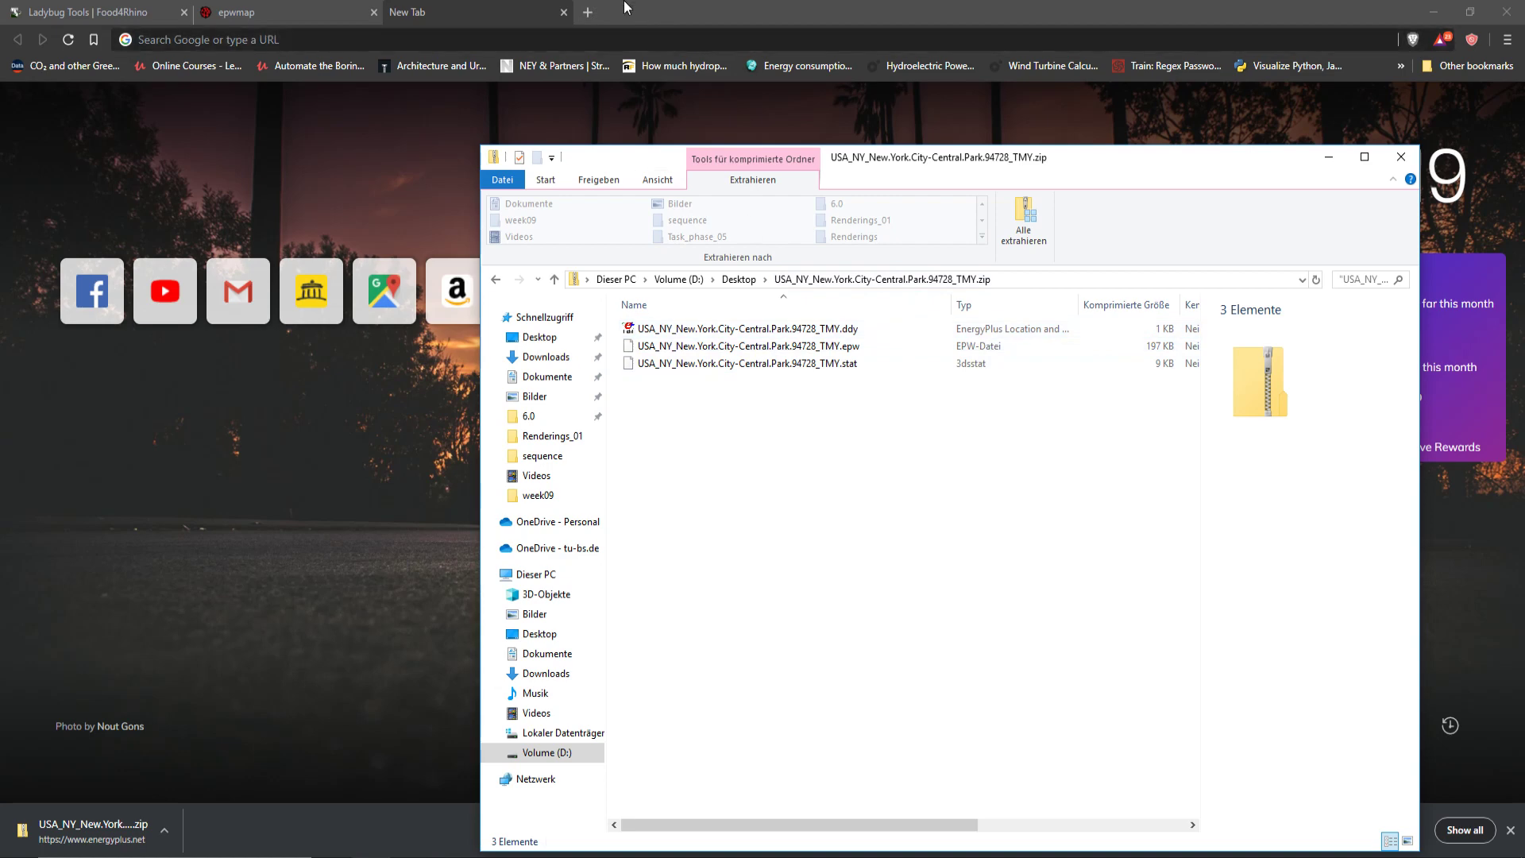
Step: Open the EnergyPlus user account page in a new browser tab to view its registration and download options
{"action": "left_click", "coordinate": [588, 12]}
{"action": "type", "text": "energy"}
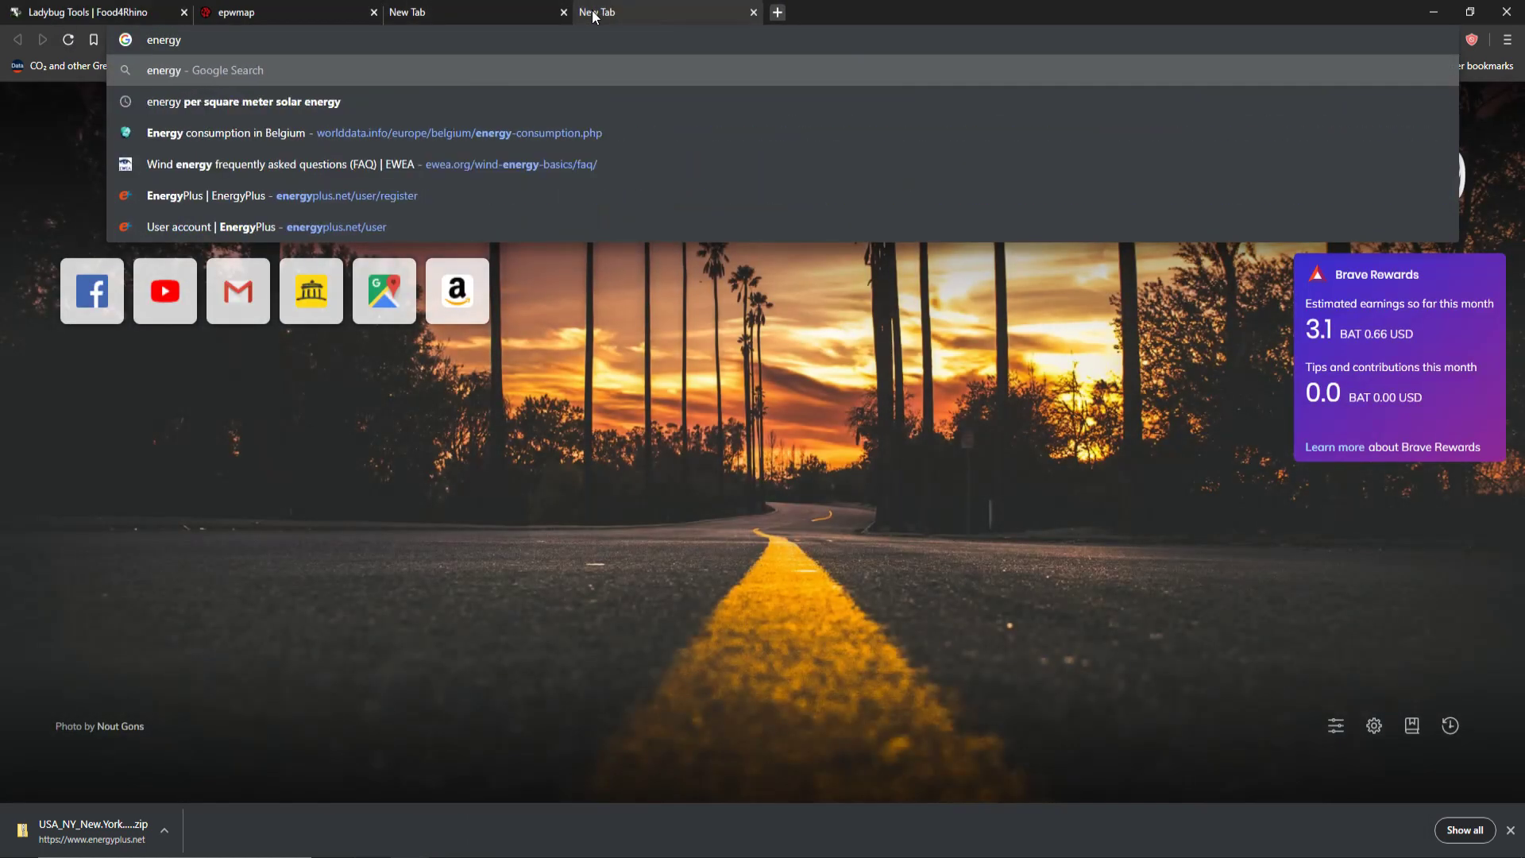
{"action": "left_click", "coordinate": [431, 233]}
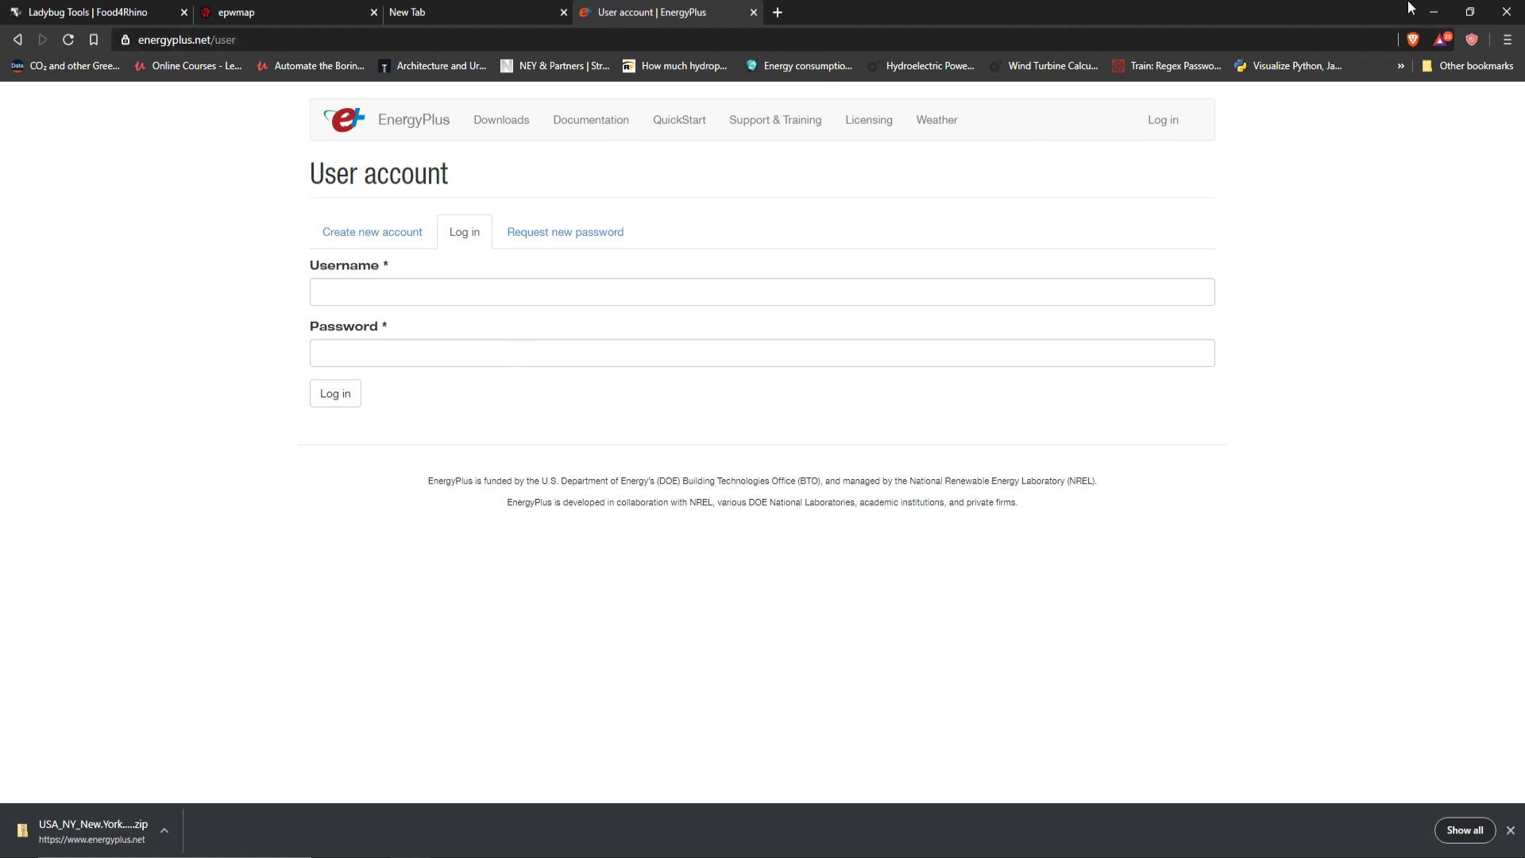
{"action": "left_click", "coordinate": [515, 124]}
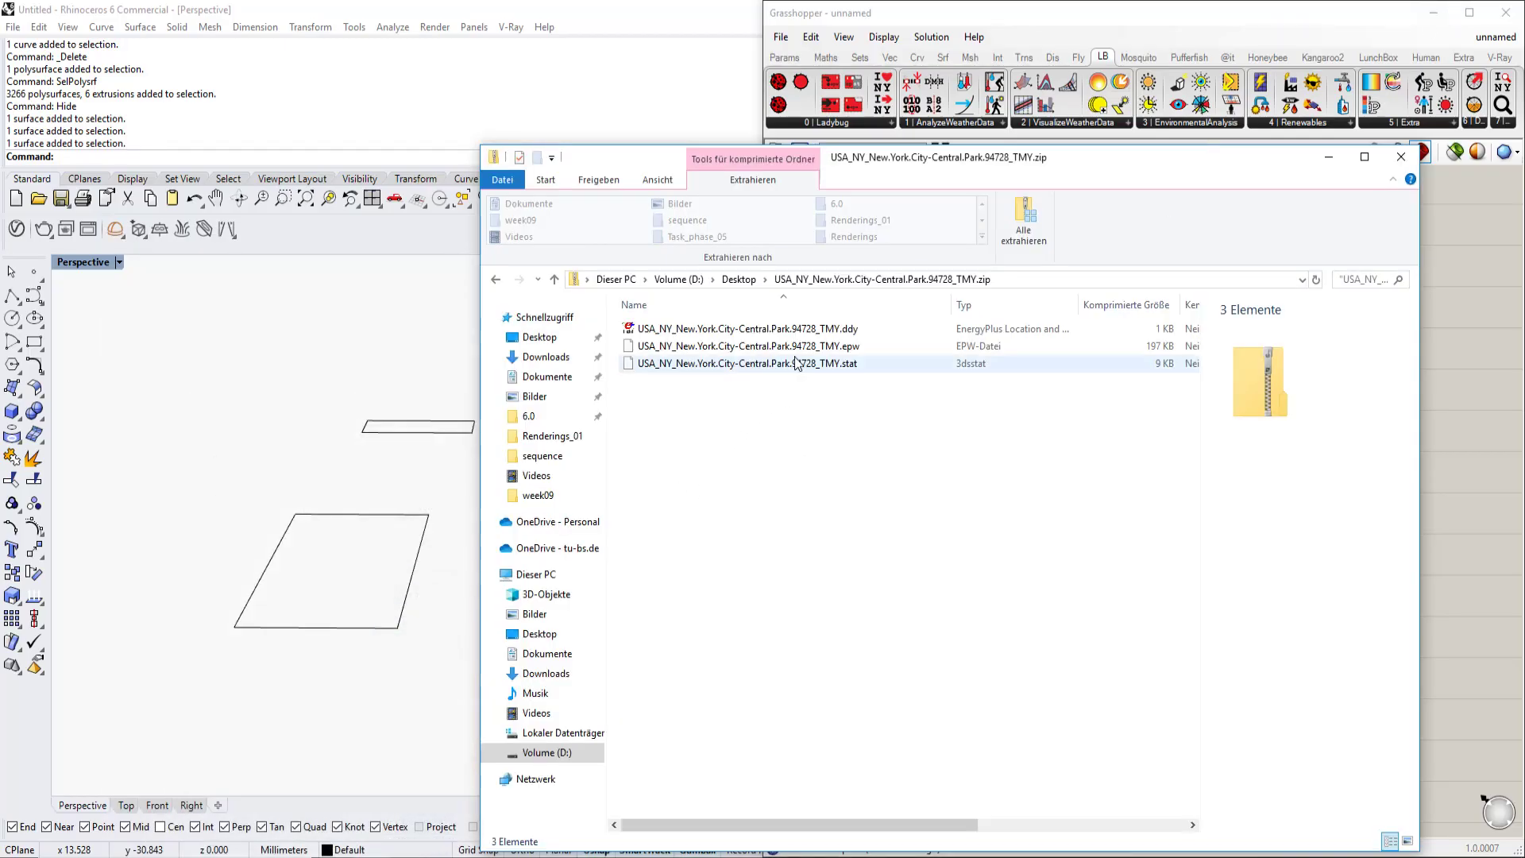
Step: Extract USA_NY_New.York.City-Central.Park.94728_TMY.epw from the zip to the Desktop and check for it in the Desktop folder
{"action": "left_click", "coordinate": [767, 346]}
{"action": "right_click", "coordinate": [772, 346]}
{"action": "key", "text": "Escape"}
{"action": "left_click", "coordinate": [884, 507]}
{"action": "left_click_drag", "start_coordinate": [772, 347], "coordinate": [546, 337]}
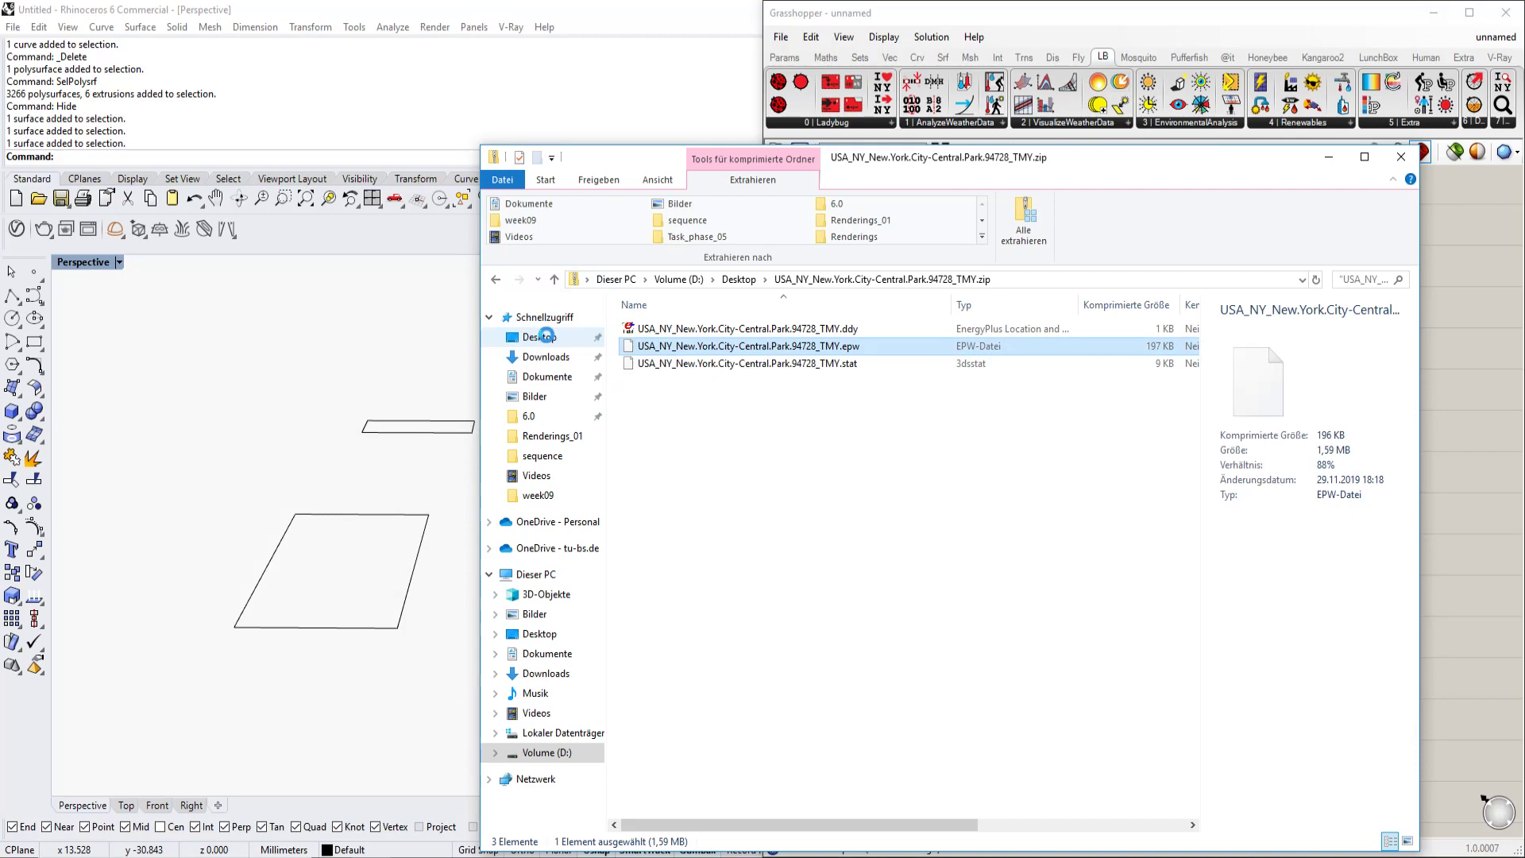
{"action": "left_click", "coordinate": [544, 338]}
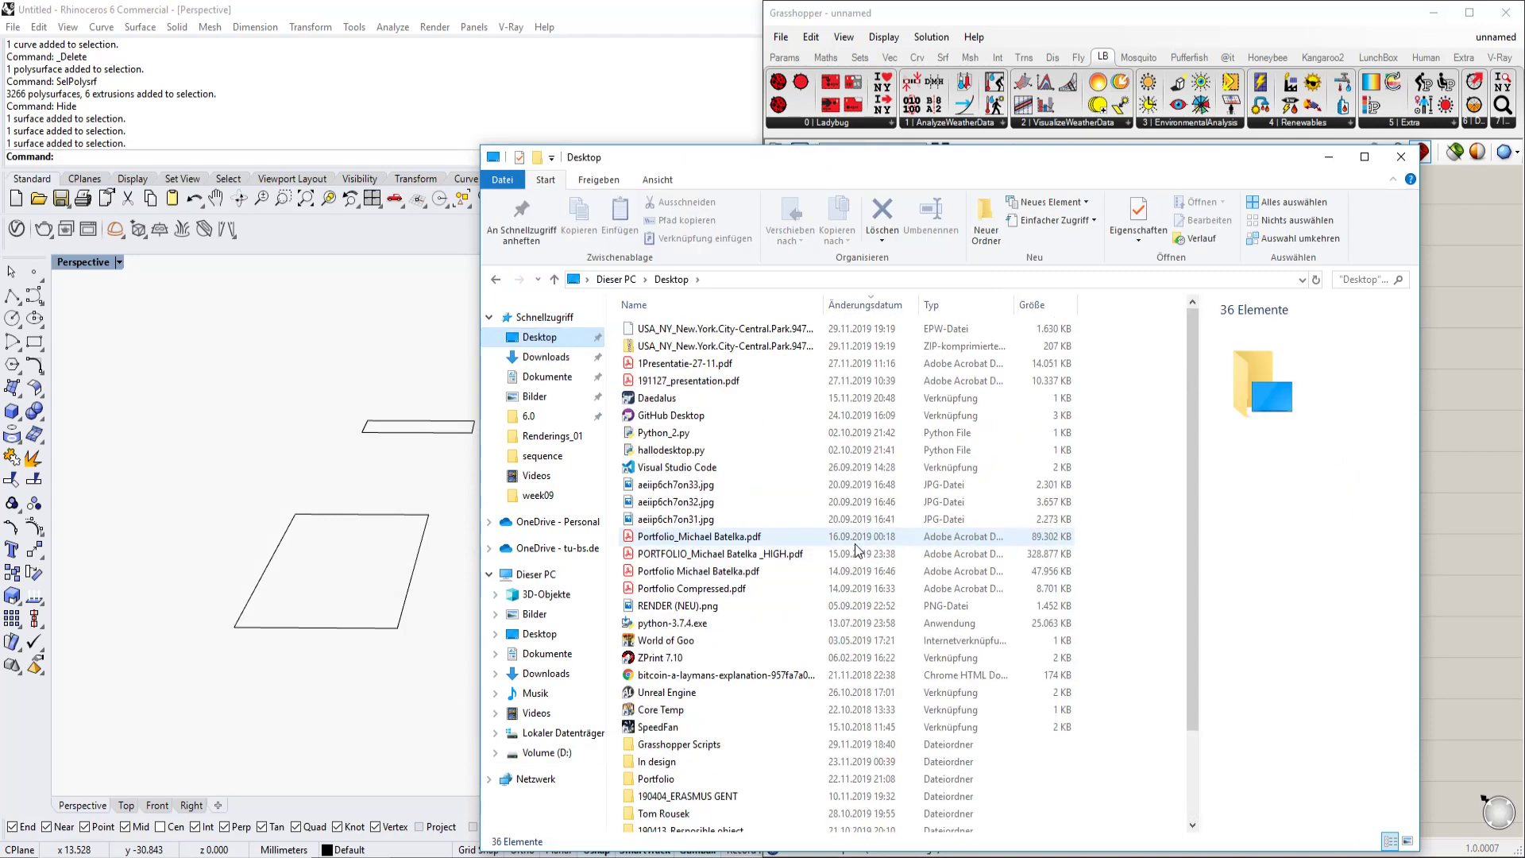
{"action": "key", "text": "alt+Left"}
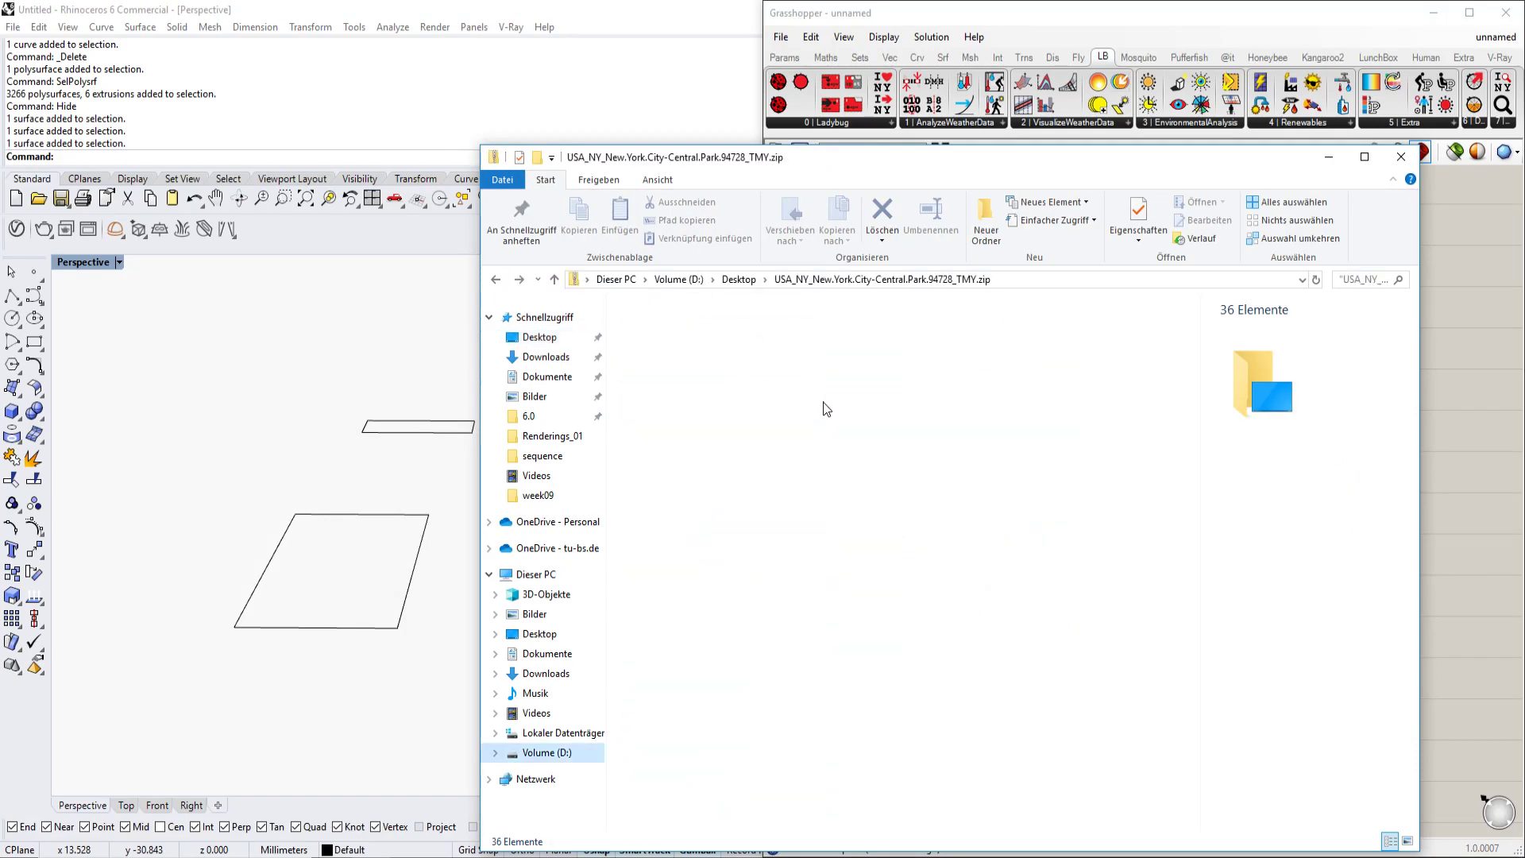
Step: Switch to Grasshopper and place a Ladybug_Import epw component on the canvas beside the Ladybug component, leaving space before its input
{"action": "left_click_drag", "start_coordinate": [1137, 173], "coordinate": [846, 521]}
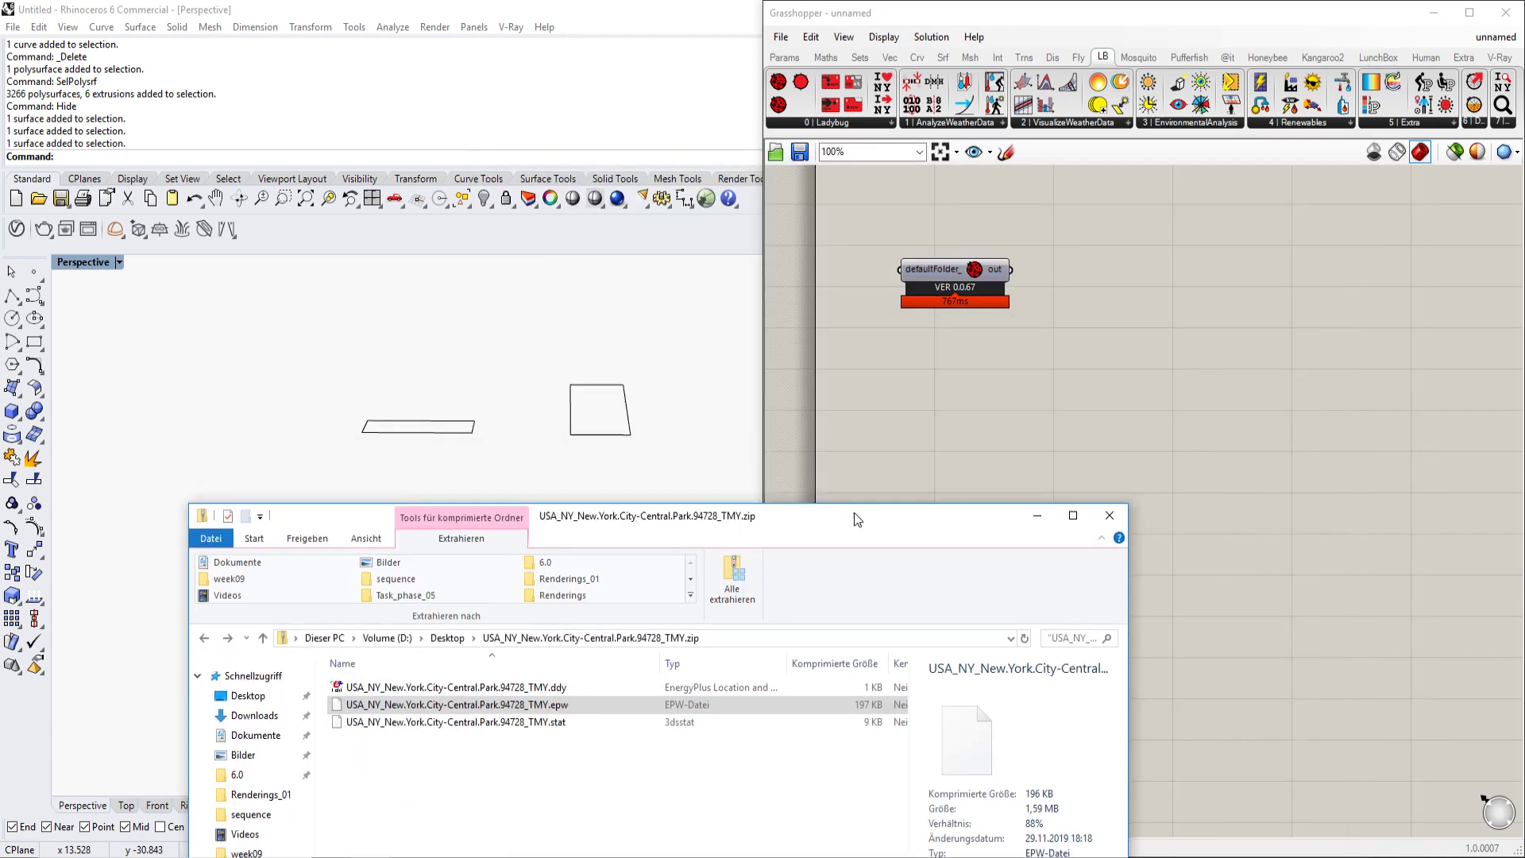
{"action": "left_click", "coordinate": [1027, 350]}
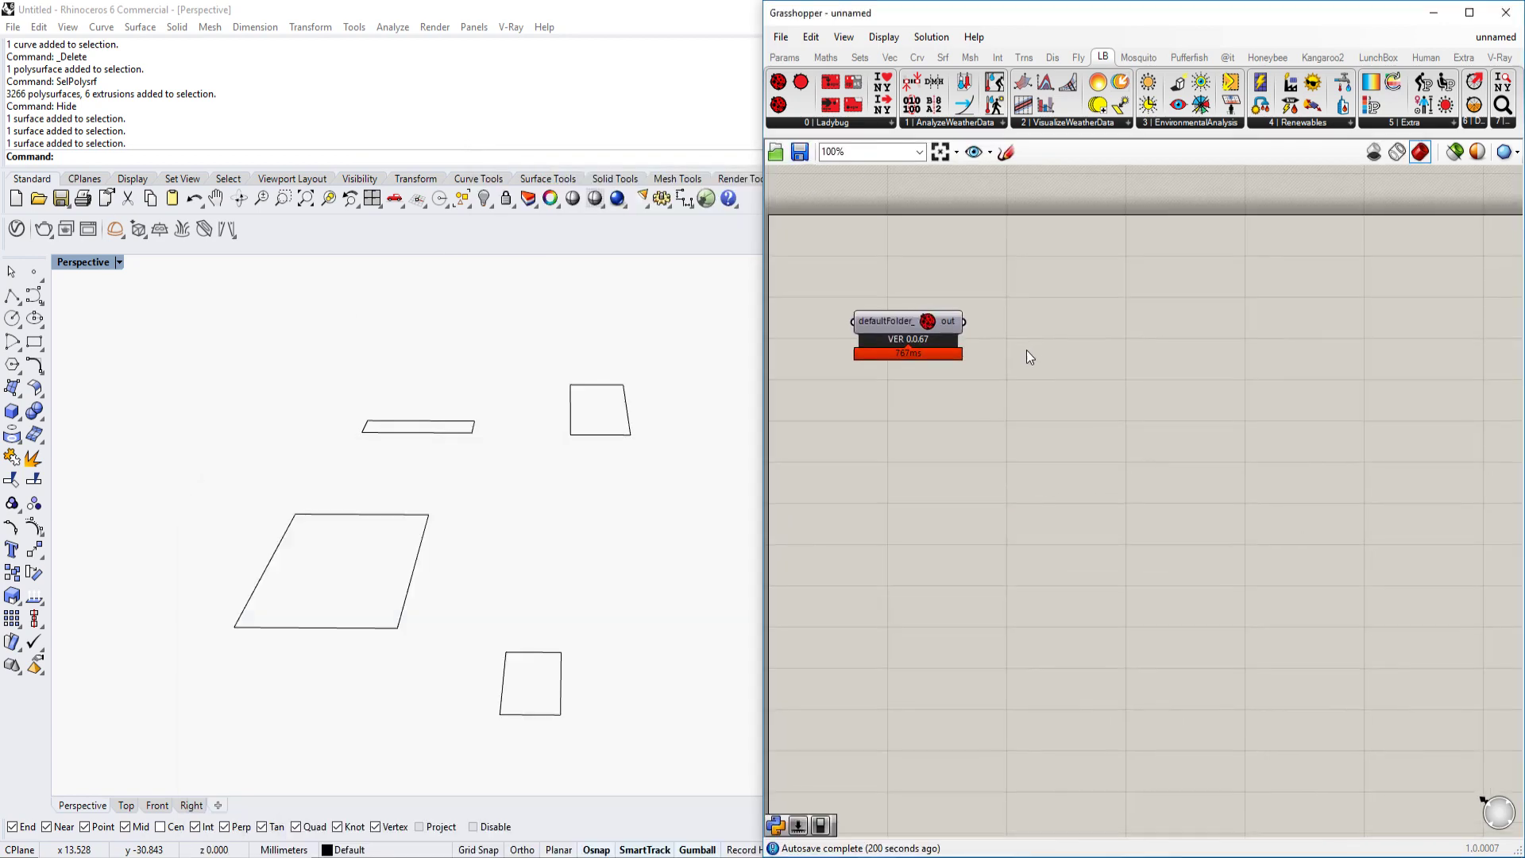
{"action": "left_click", "coordinate": [842, 122]}
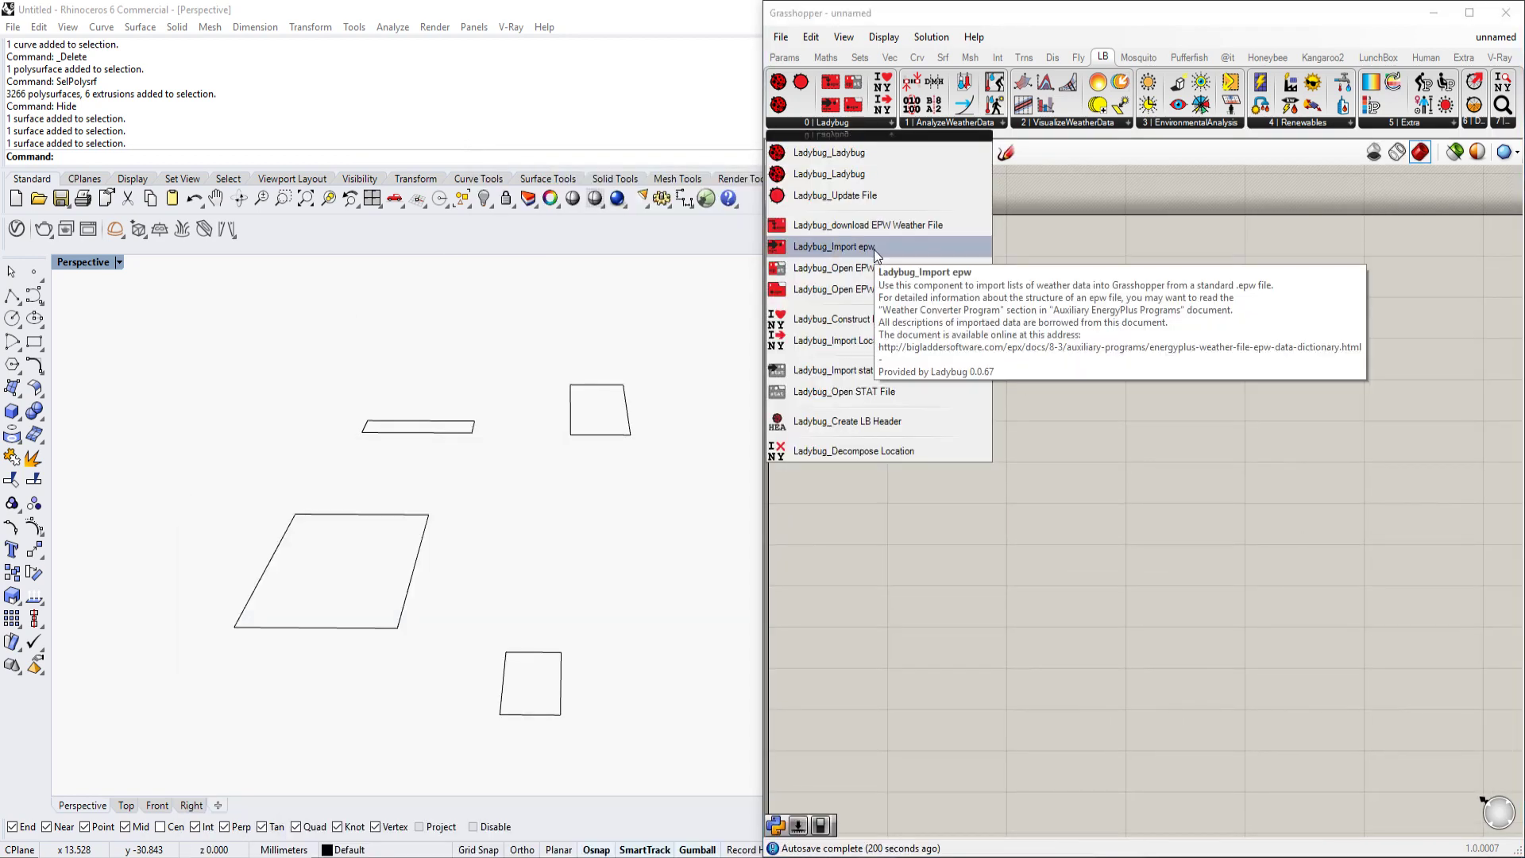
{"action": "left_click_drag", "start_coordinate": [912, 250], "coordinate": [1089, 403]}
{"action": "left_click", "coordinate": [840, 126]}
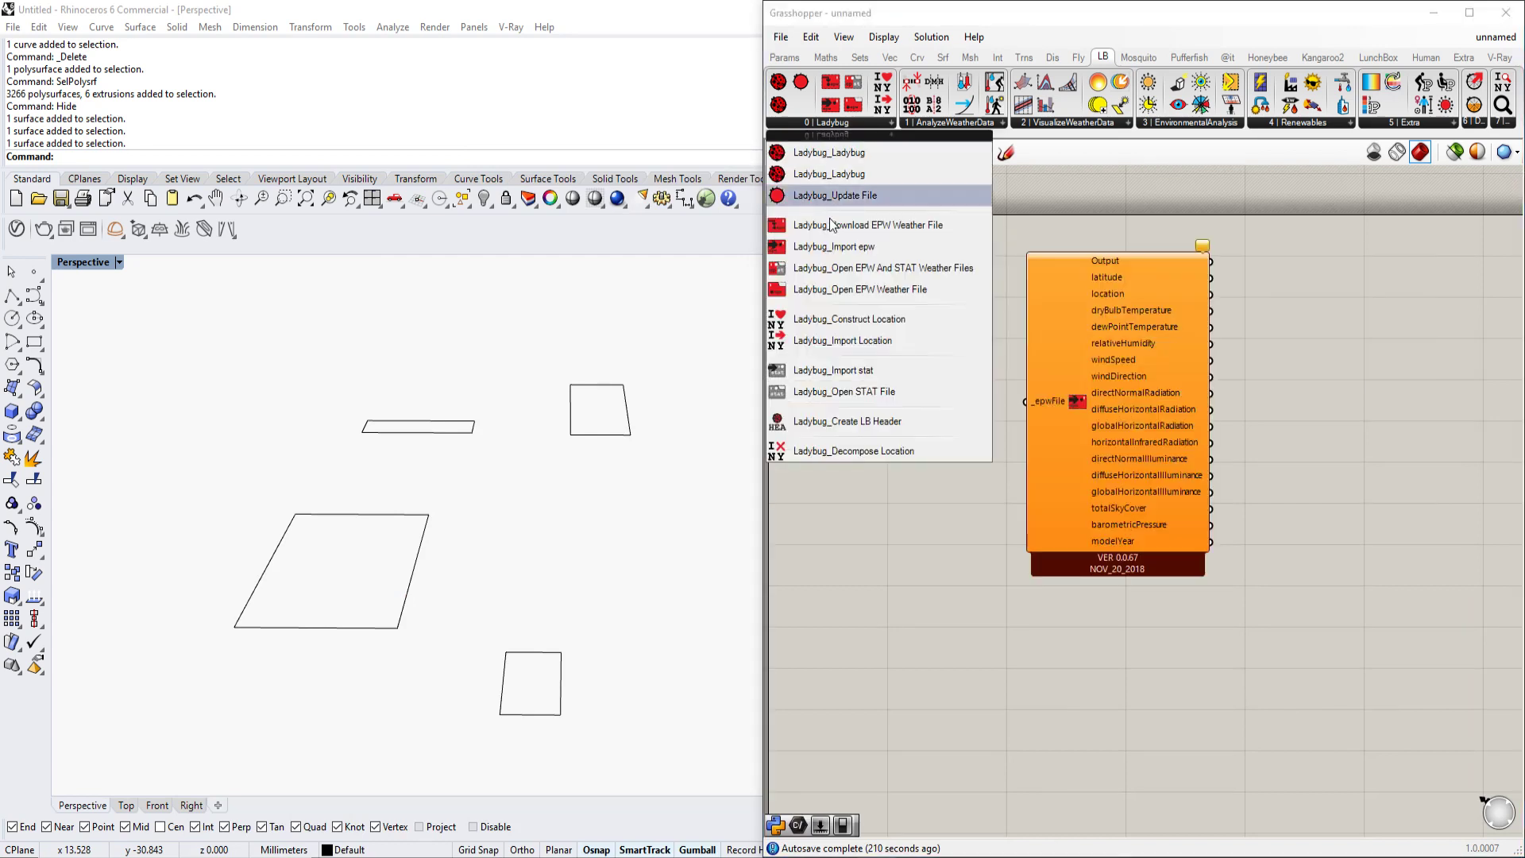
{"action": "right_click_drag", "start_coordinate": [1131, 469], "coordinate": [1028, 375]}
{"action": "left_click_drag", "start_coordinate": [1028, 375], "coordinate": [1131, 445]}
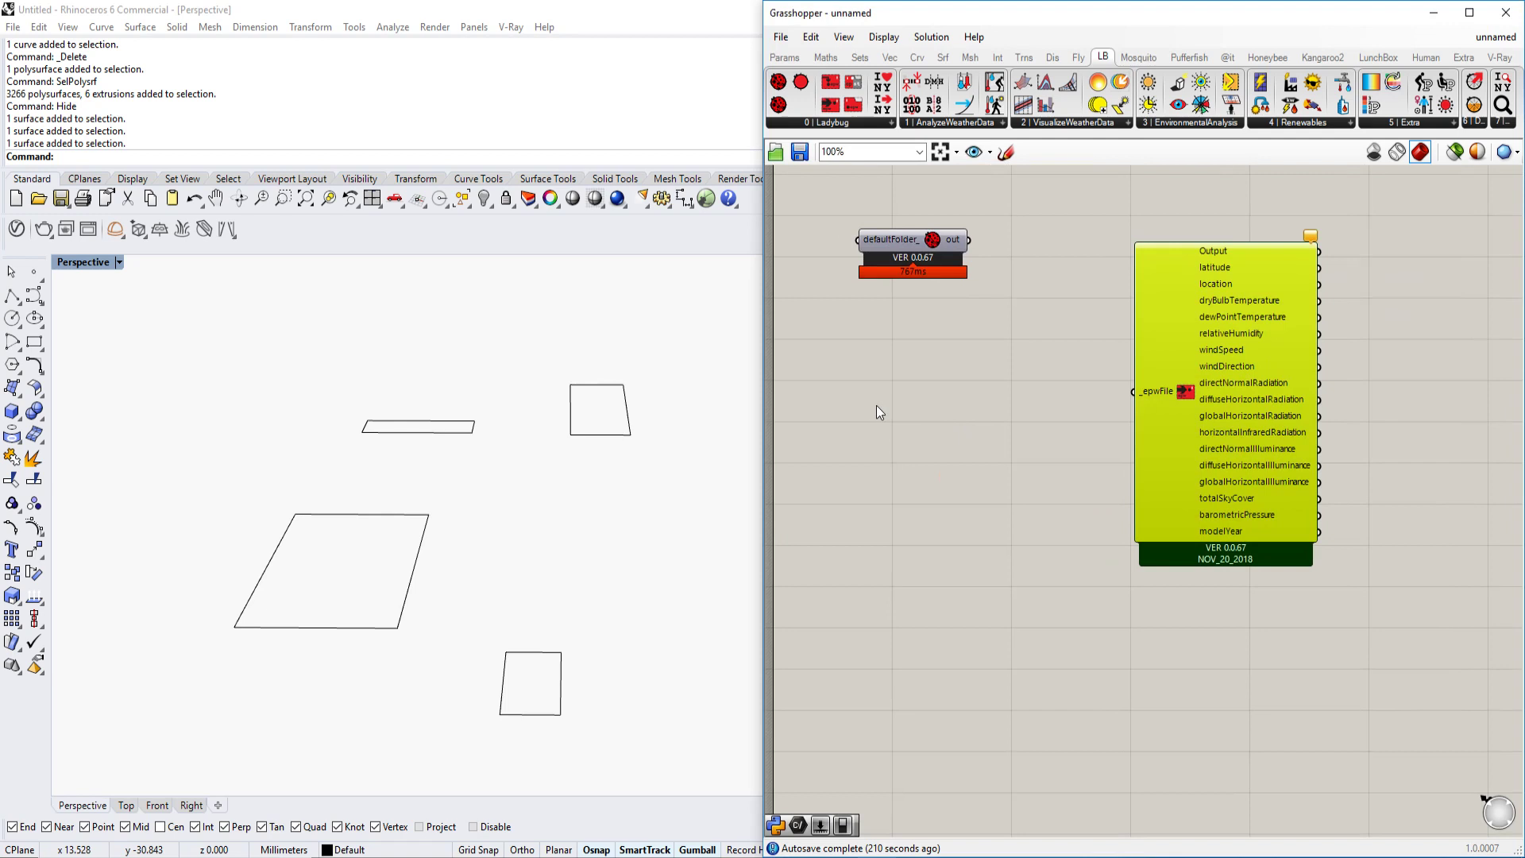
Step: Add a File Path parameter, set it to the New York Central Park .epw file on the Desktop, and connect it to _epwFile
{"action": "double_click", "coordinate": [876, 407]}
{"action": "type", "text": "file"}
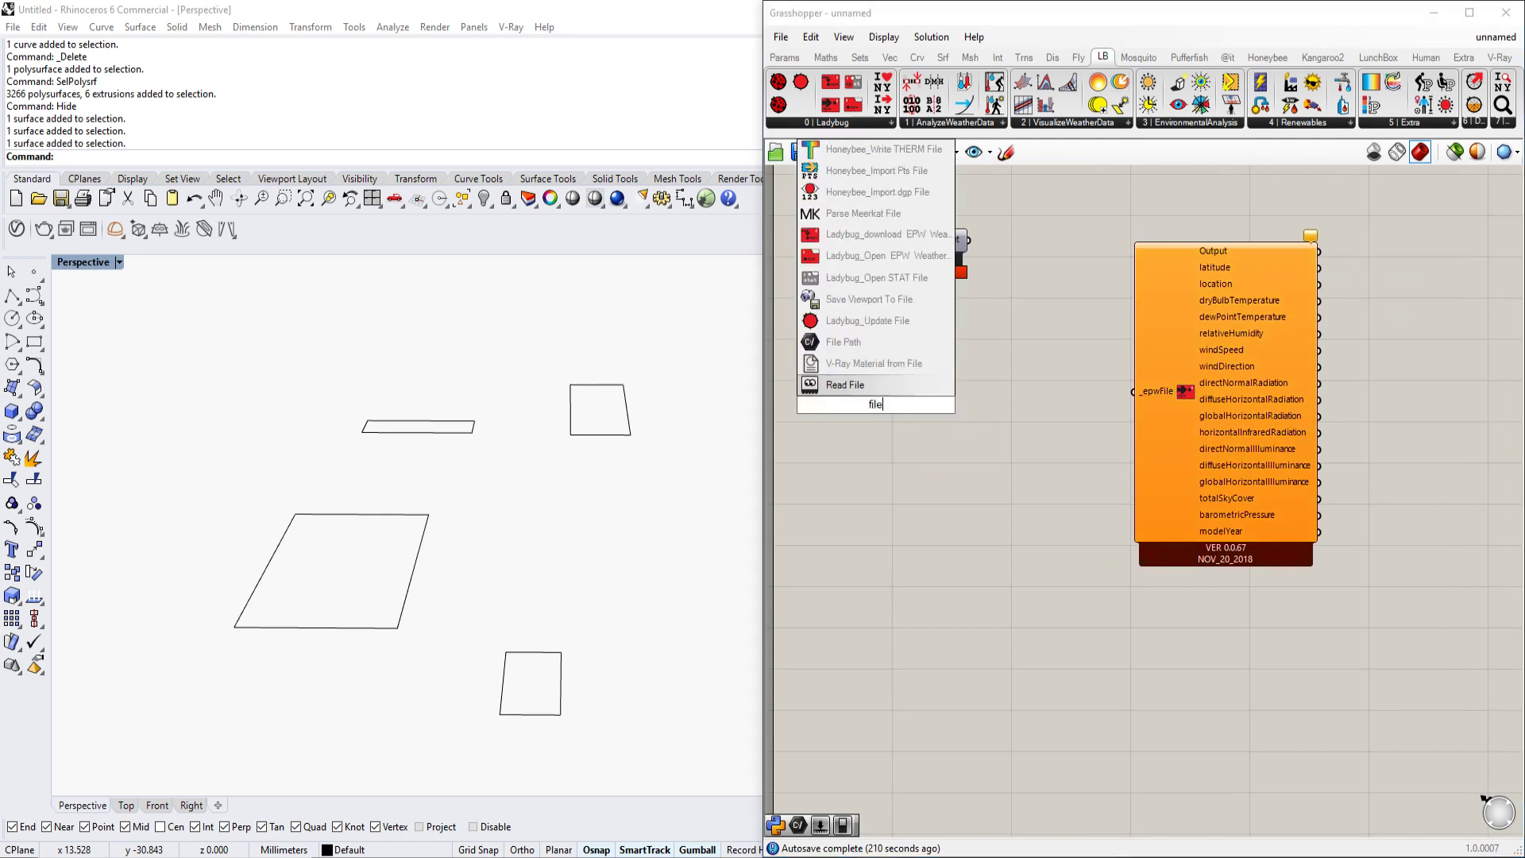
{"action": "left_click", "coordinate": [867, 344]}
{"action": "right_click", "coordinate": [880, 411]}
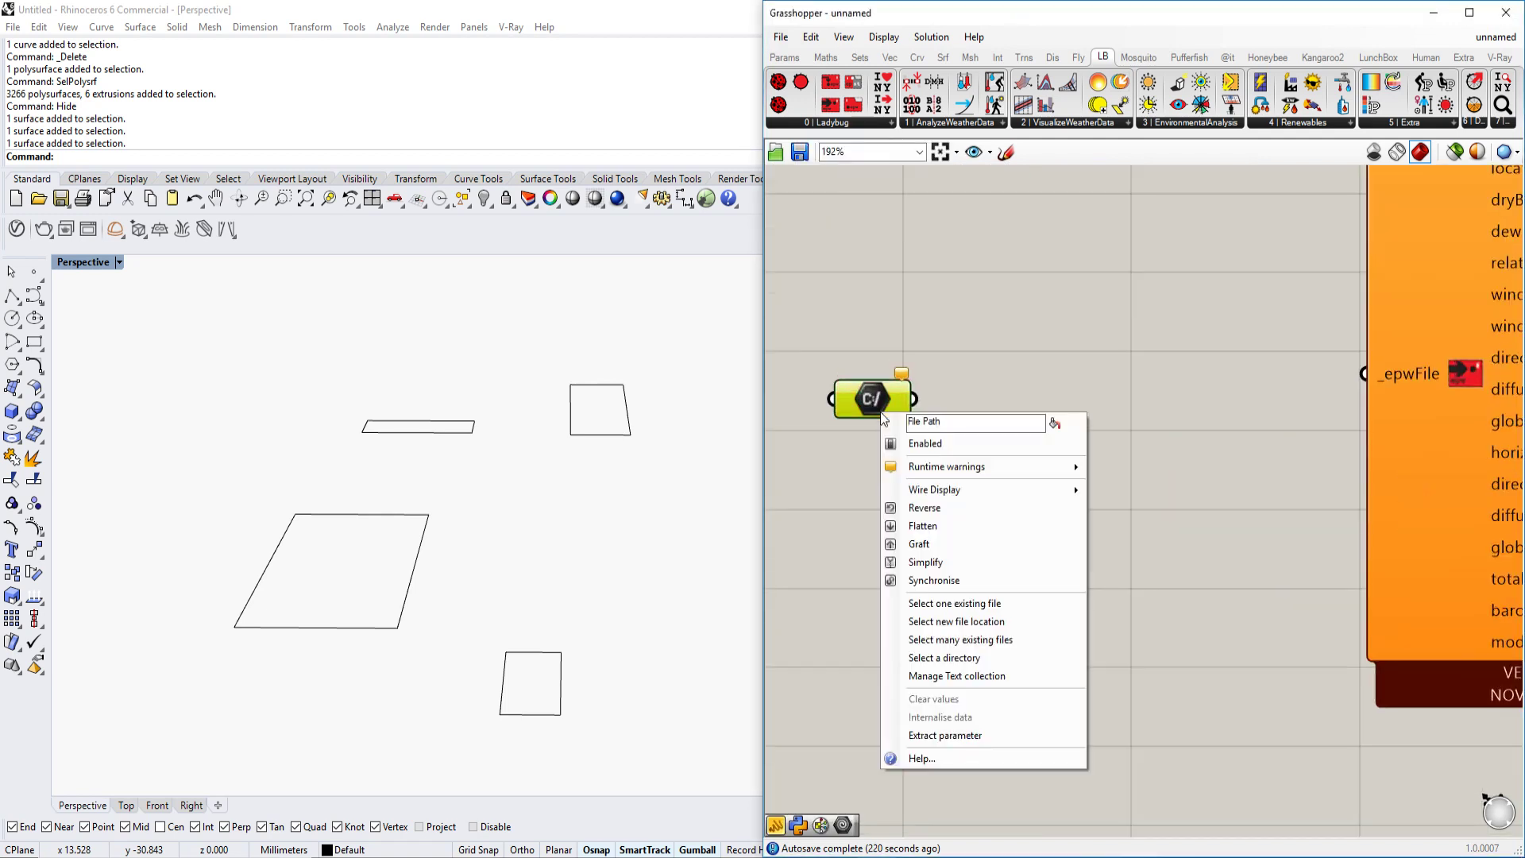
{"action": "left_click", "coordinate": [915, 600]}
{"action": "left_click", "coordinate": [739, 148]}
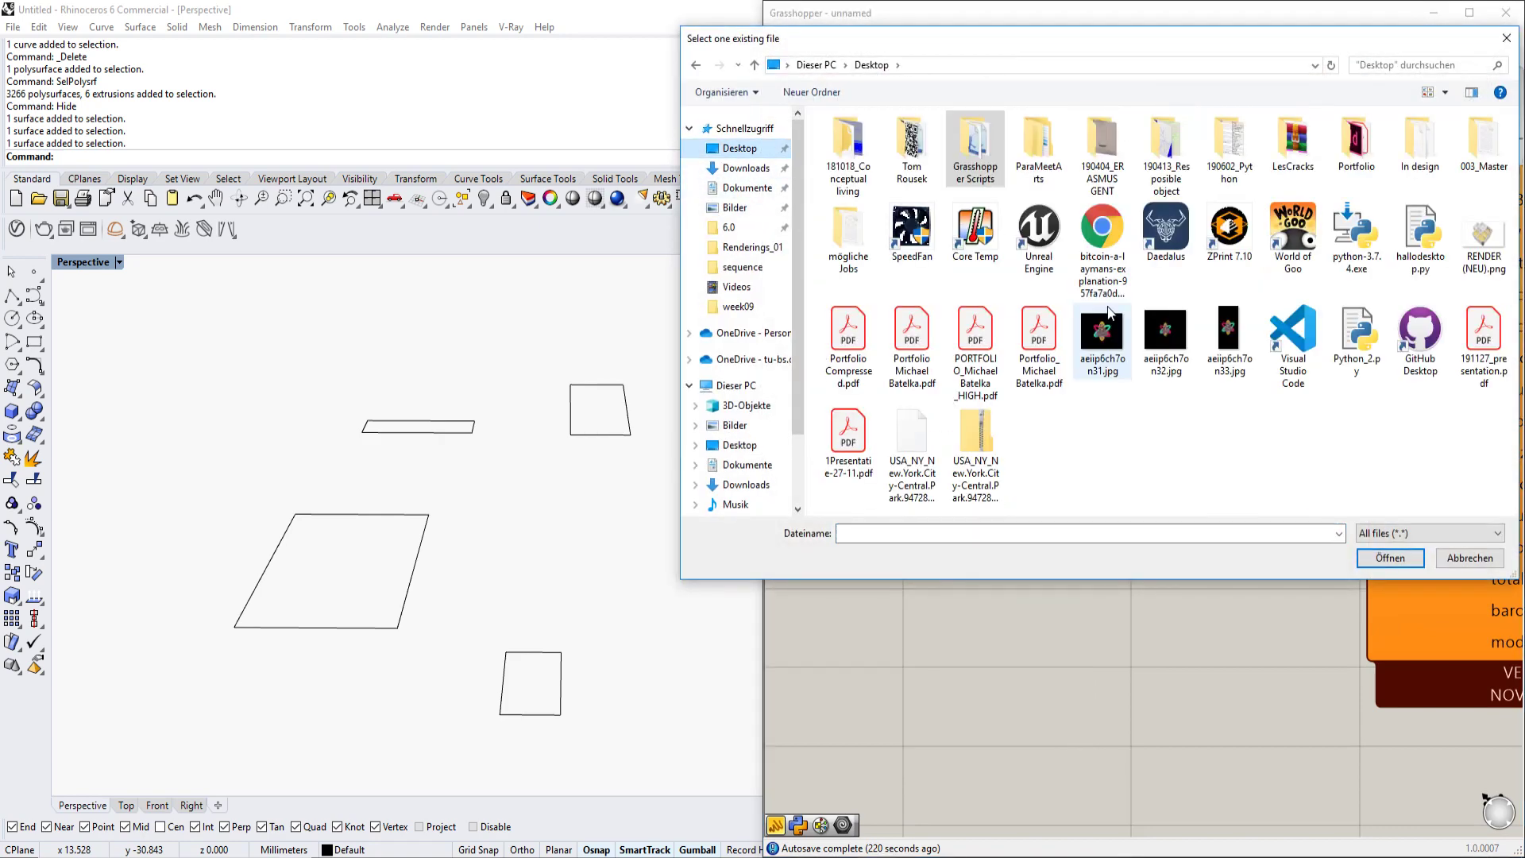
{"action": "double_click", "coordinate": [911, 457]}
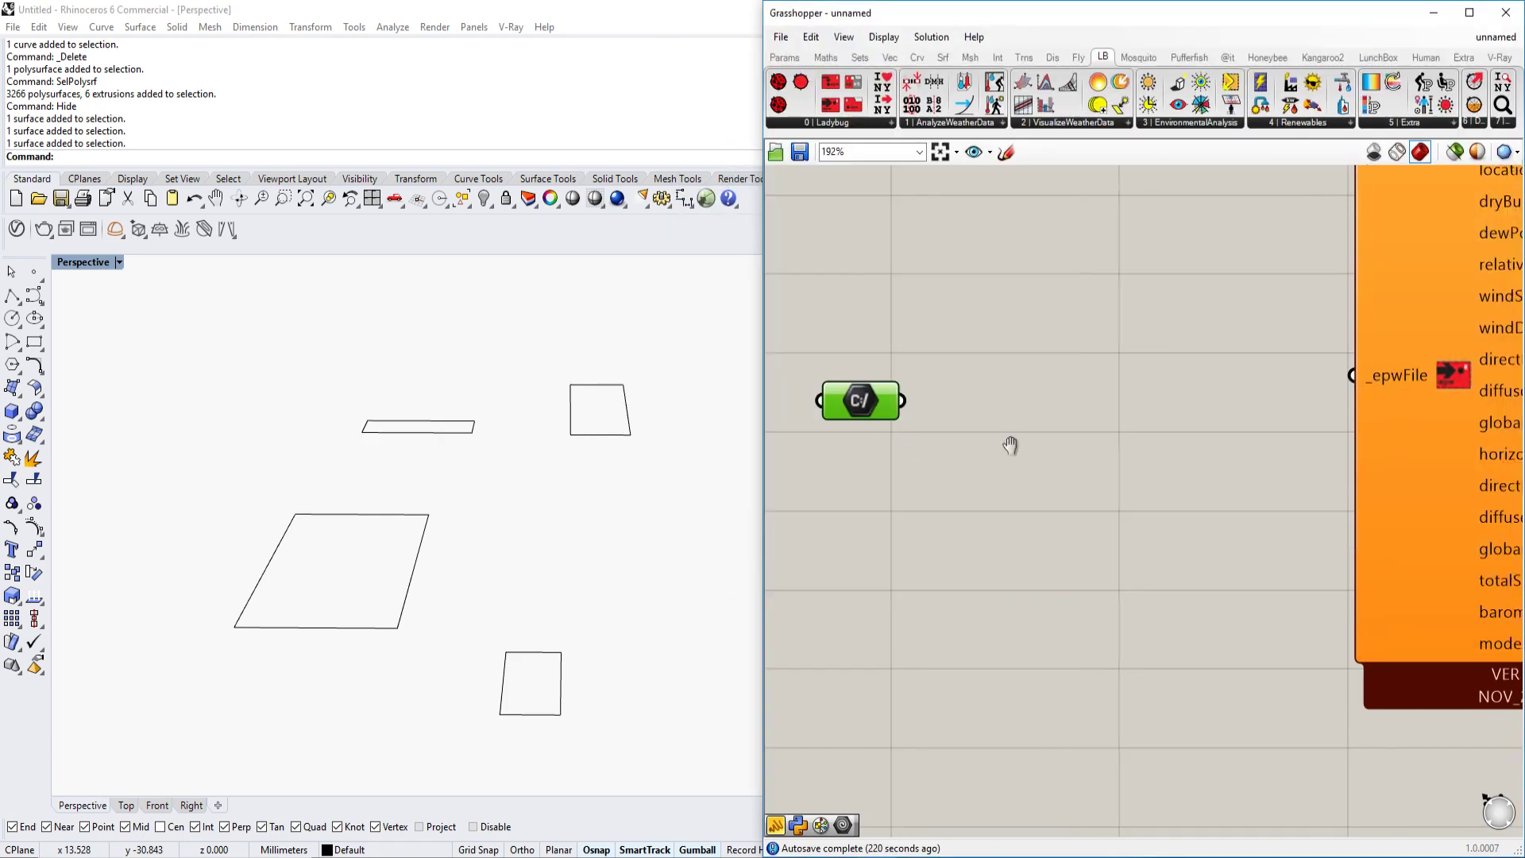
{"action": "scroll", "coordinate": [1009, 446], "scroll_direction": "down", "scroll_amount": 3}
{"action": "left_click_drag", "start_coordinate": [915, 422], "coordinate": [1179, 407]}
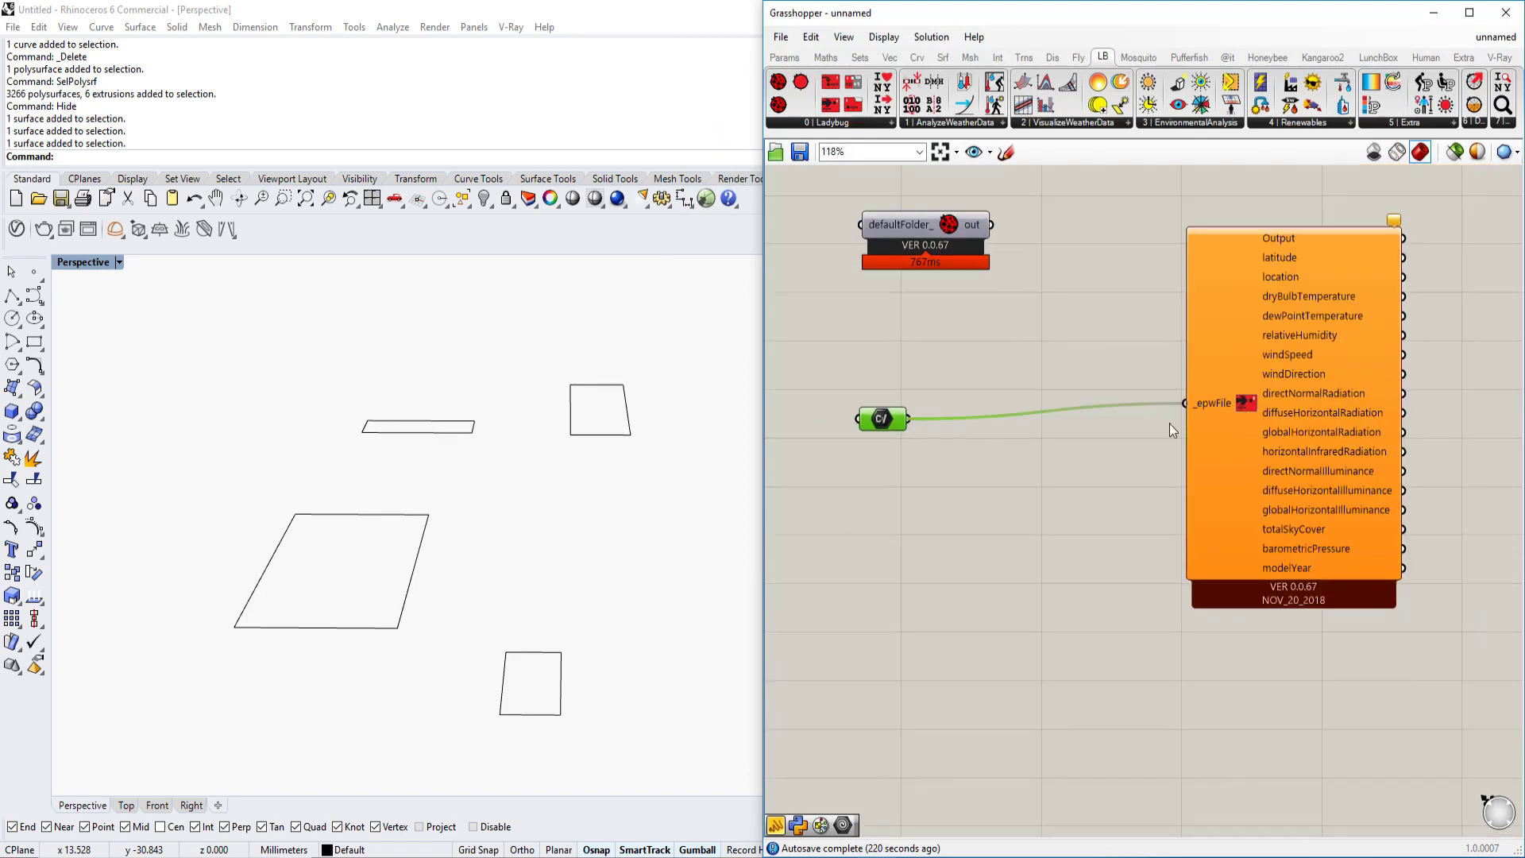
Step: Place a Ladybug_Radiation Analysis component on the canvas beyond the outputs of the Import epw component
{"action": "right_click_drag", "start_coordinate": [1203, 433], "coordinate": [1189, 463]}
{"action": "right_click_drag", "start_coordinate": [1264, 527], "coordinate": [1041, 440]}
{"action": "scroll", "coordinate": [1107, 504], "scroll_direction": "down", "scroll_amount": 1}
{"action": "scroll", "coordinate": [1040, 440], "scroll_direction": "up", "scroll_amount": 2}
{"action": "scroll", "coordinate": [1041, 440], "scroll_direction": "down", "scroll_amount": 3}
{"action": "right_click_drag", "start_coordinate": [1165, 448], "coordinate": [1082, 400]}
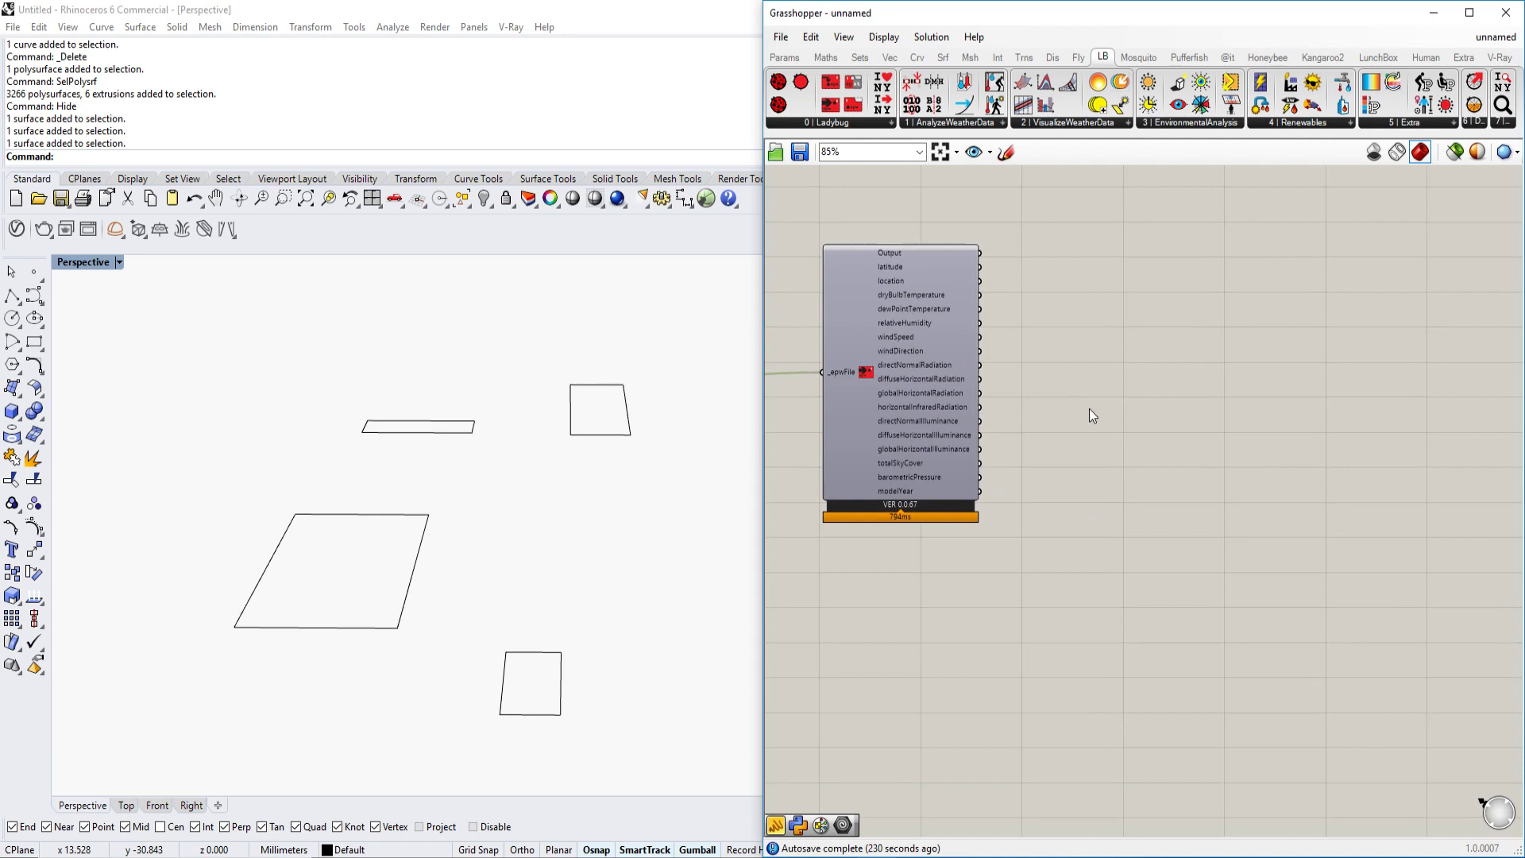
{"action": "left_click", "coordinate": [1200, 123]}
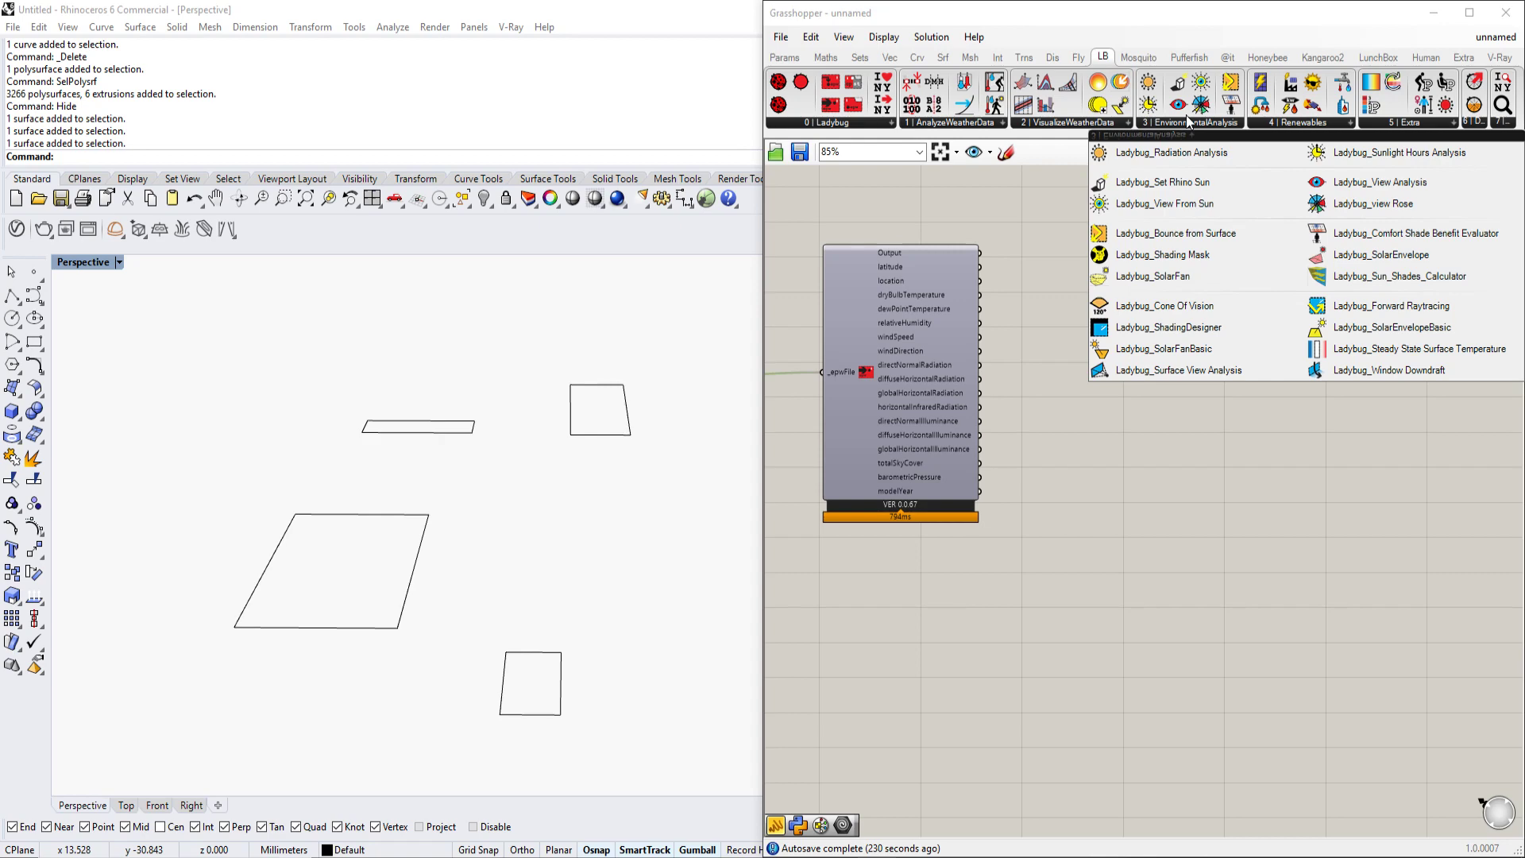
{"action": "left_click", "coordinate": [1164, 155]}
{"action": "left_click", "coordinate": [1239, 425]}
{"action": "scroll", "coordinate": [1233, 411], "scroll_direction": "up", "scroll_amount": 3}
{"action": "right_click_drag", "start_coordinate": [1199, 403], "coordinate": [1235, 396]}
{"action": "scroll", "coordinate": [1237, 395], "scroll_direction": "down", "scroll_amount": 2}
{"action": "left_click_drag", "start_coordinate": [1291, 361], "coordinate": [1298, 383]}
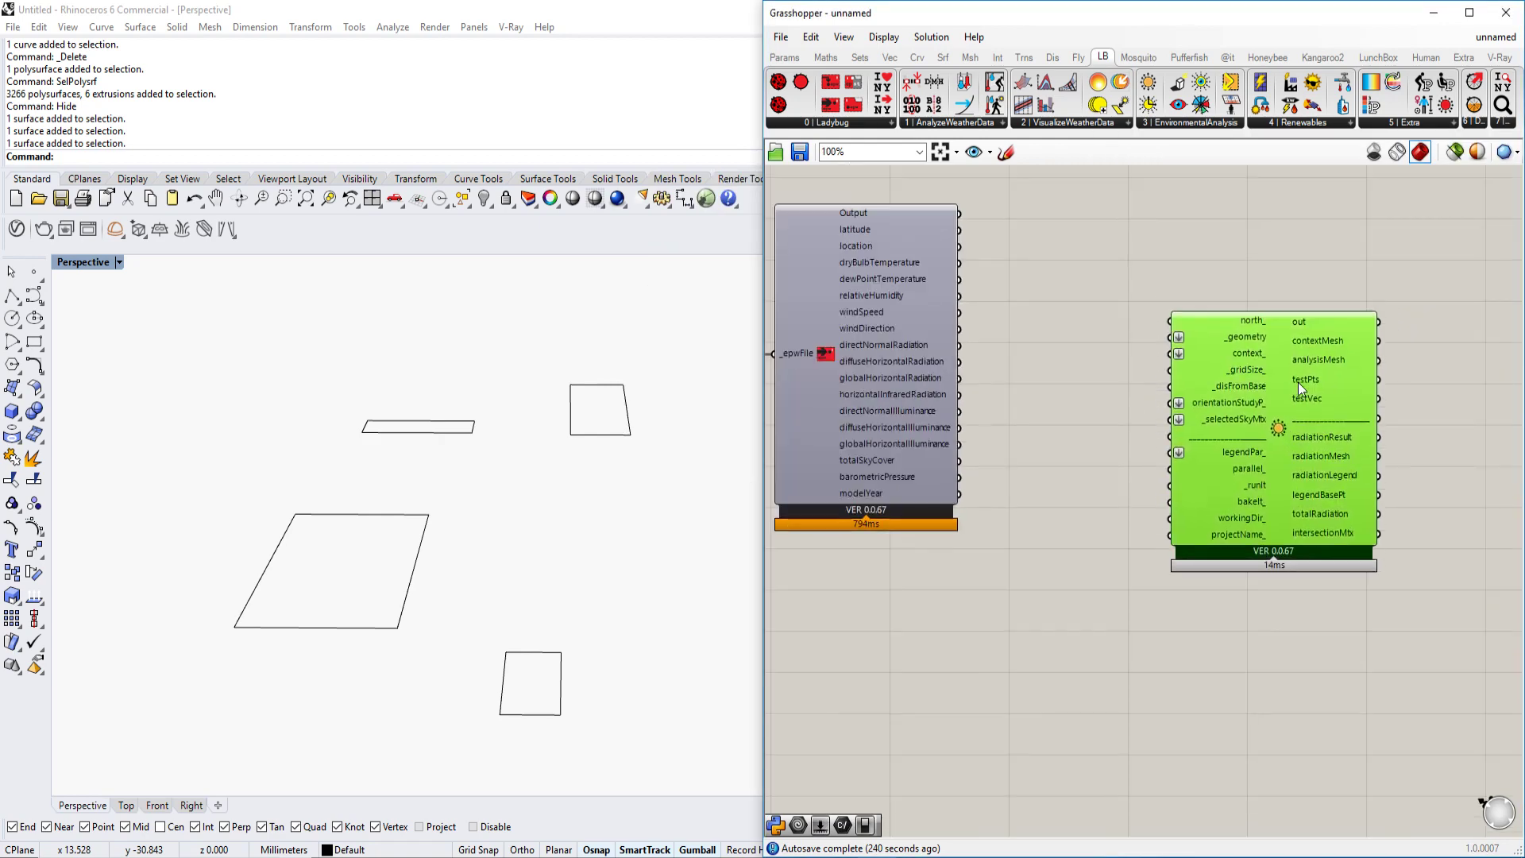
Step: Examine the inputs of the Radiation Analysis component, including the context_ geometry input
{"action": "scroll", "coordinate": [1297, 383], "scroll_direction": "up", "scroll_amount": 3}
{"action": "right_click_drag", "start_coordinate": [1154, 324], "coordinate": [1227, 280]}
{"action": "scroll", "coordinate": [1232, 286], "scroll_direction": "down", "scroll_amount": 2}
{"action": "scroll", "coordinate": [1248, 365], "scroll_direction": "up", "scroll_amount": 1}
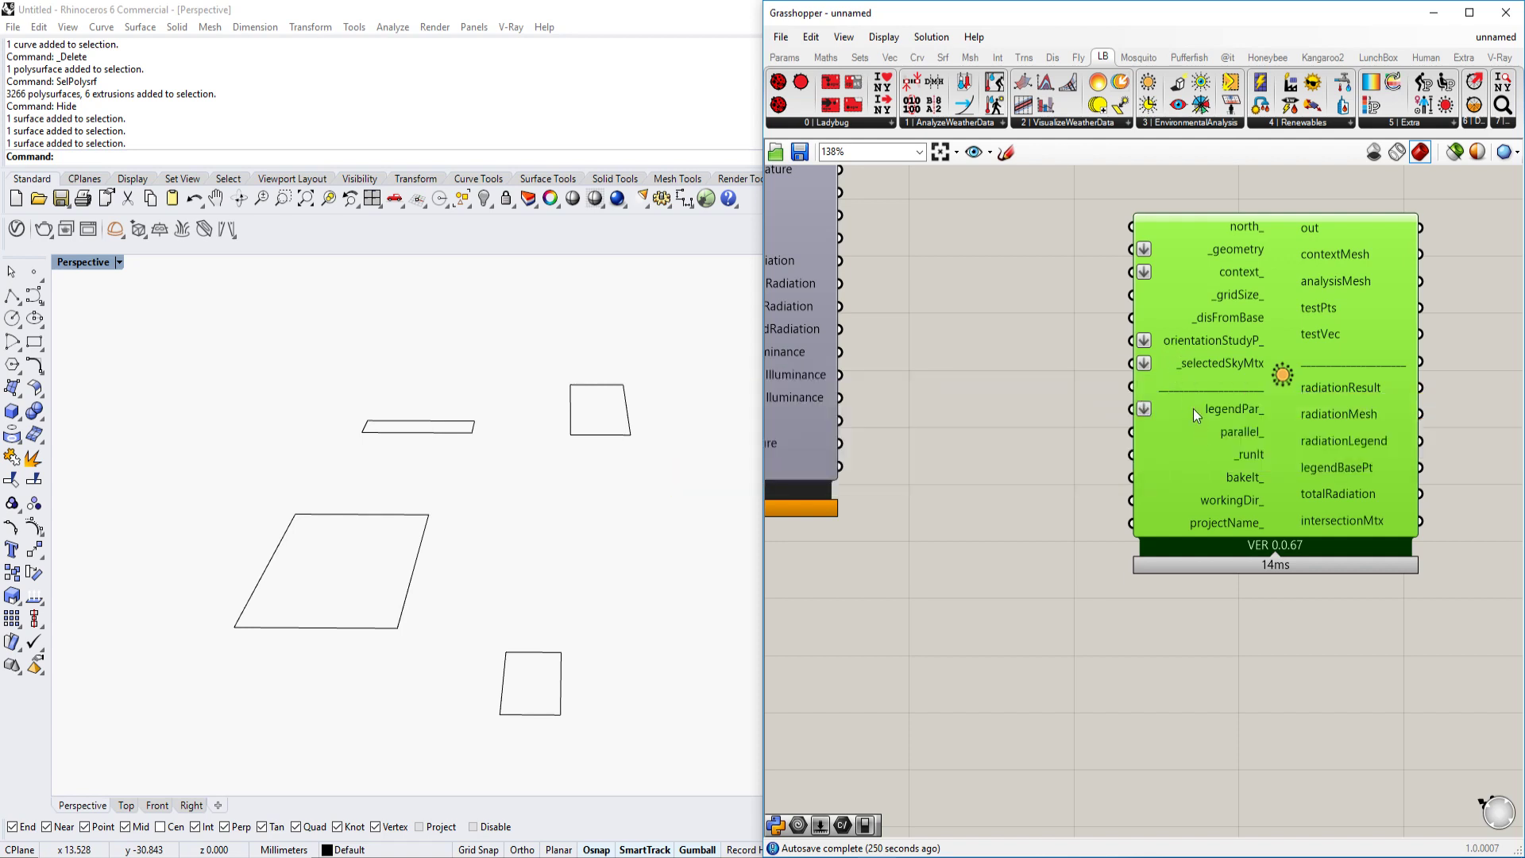
{"action": "mouse_move", "coordinate": [1172, 496]}
{"action": "left_click_drag", "start_coordinate": [1227, 355], "coordinate": [1270, 389]}
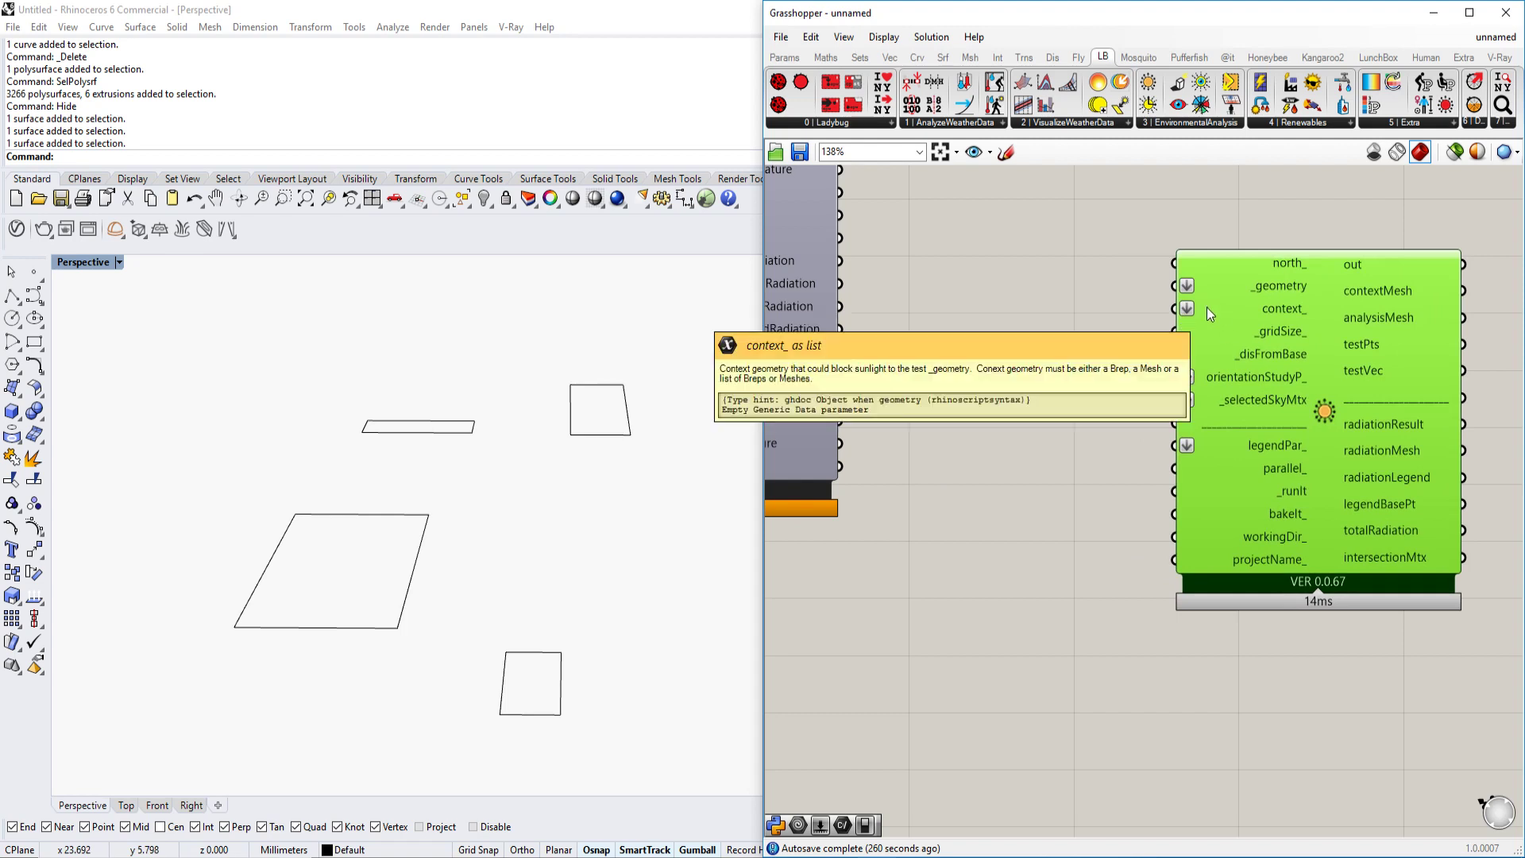
Step: Switch to Rhino and lock the large ground surface beneath the rectangles
{"action": "left_click_drag", "start_coordinate": [624, 415], "coordinate": [473, 550]}
{"action": "type", "text": "Ol"}
{"action": "key", "text": "BackSpace"}
{"action": "key", "text": "BackSpace"}
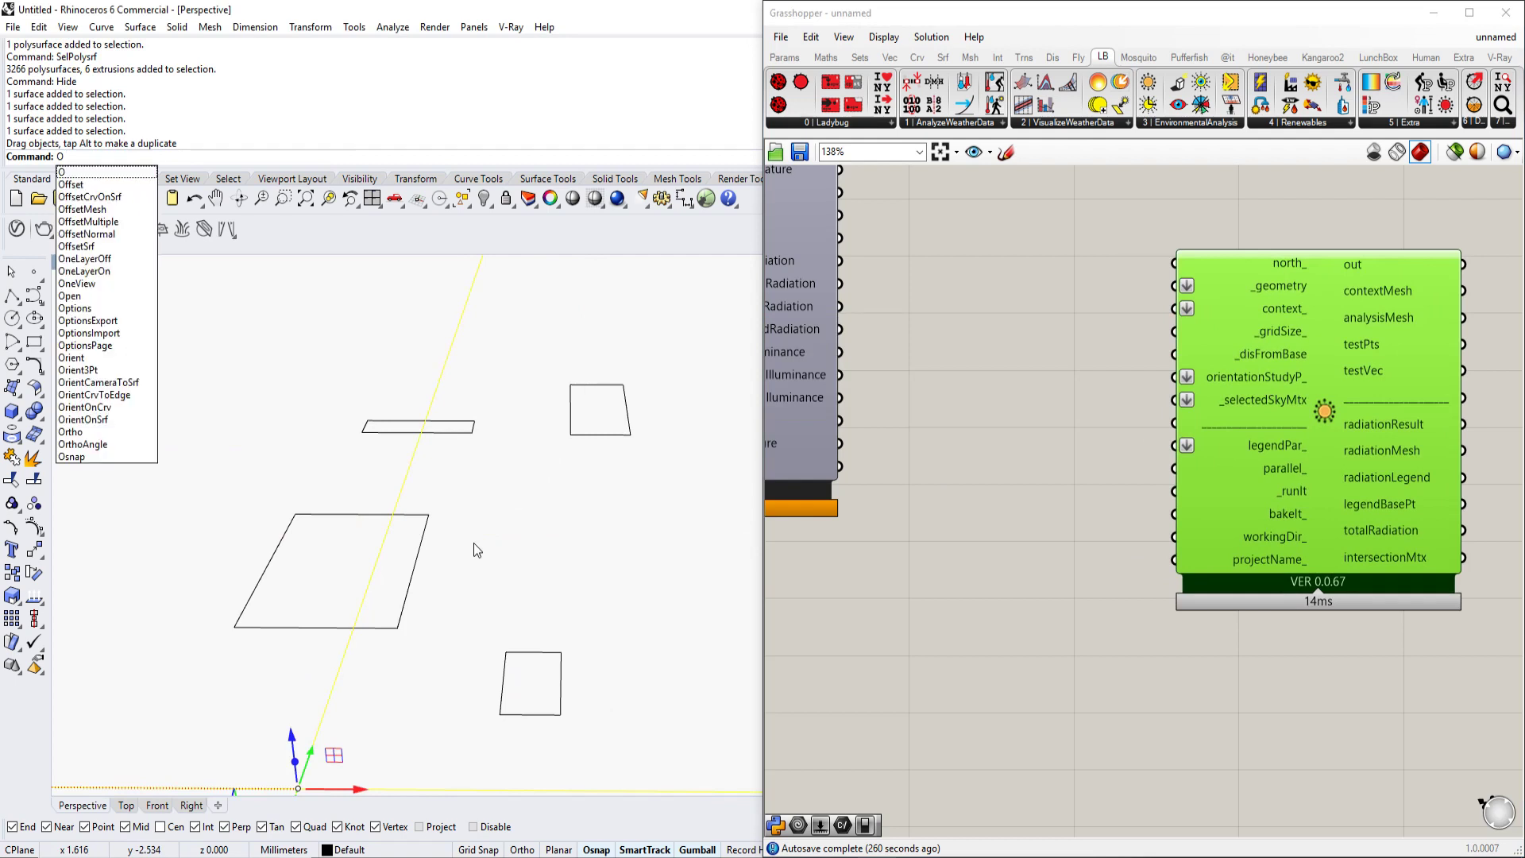
{"action": "type", "text": "Lock"}
{"action": "key", "text": "Return"}
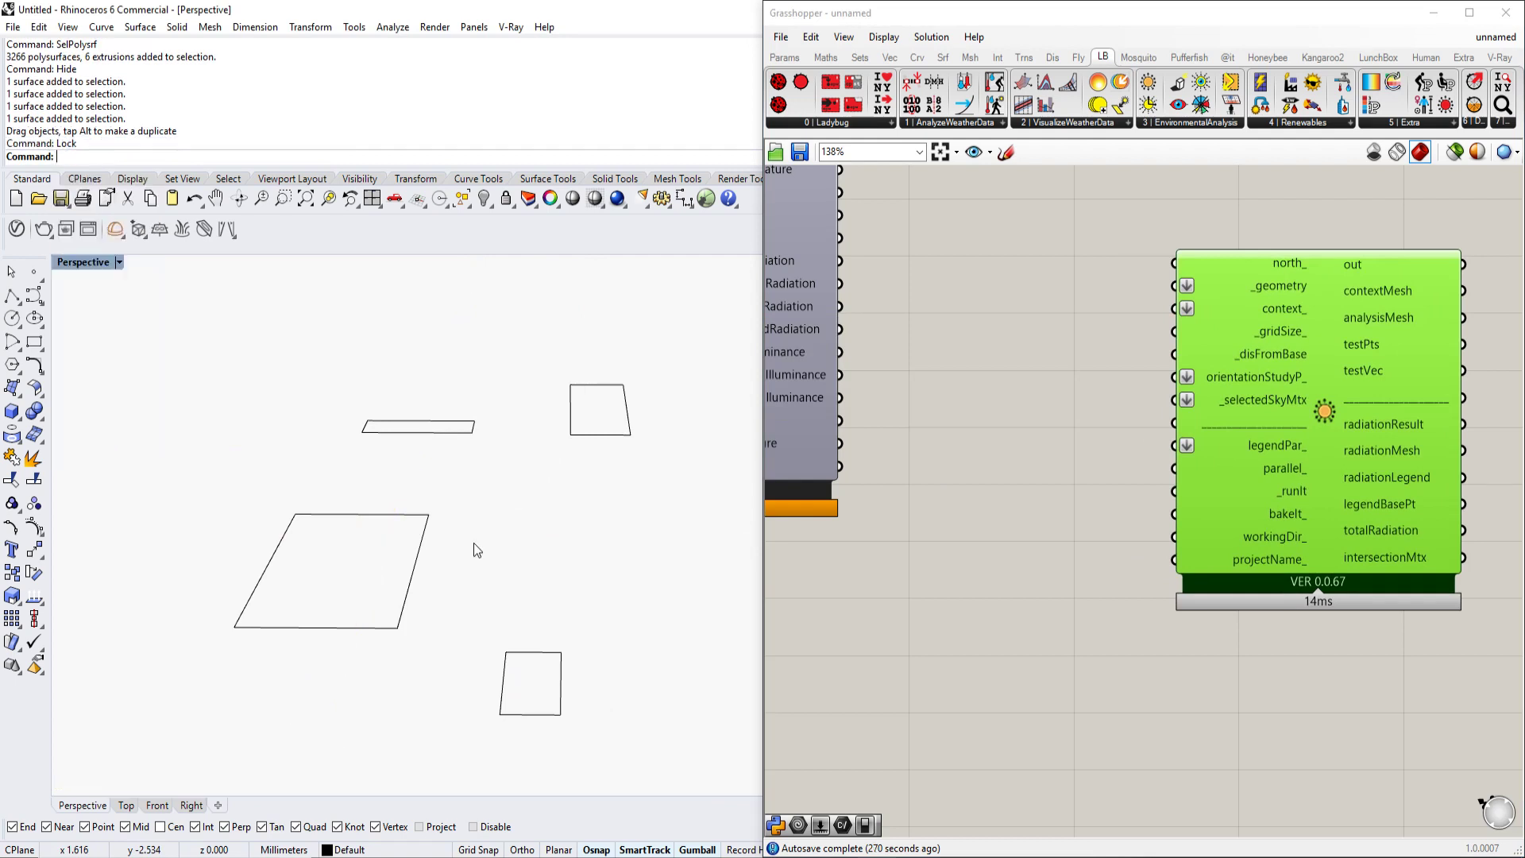
Step: Extrude the four rectangle curves together into solid building blocks
{"action": "left_click_drag", "start_coordinate": [649, 365], "coordinate": [260, 673]}
{"action": "scroll", "coordinate": [260, 673], "scroll_direction": "down", "scroll_amount": 4}
{"action": "type", "text": "Ex"}
{"action": "key", "text": "Return"}
{"action": "key", "text": "Return"}
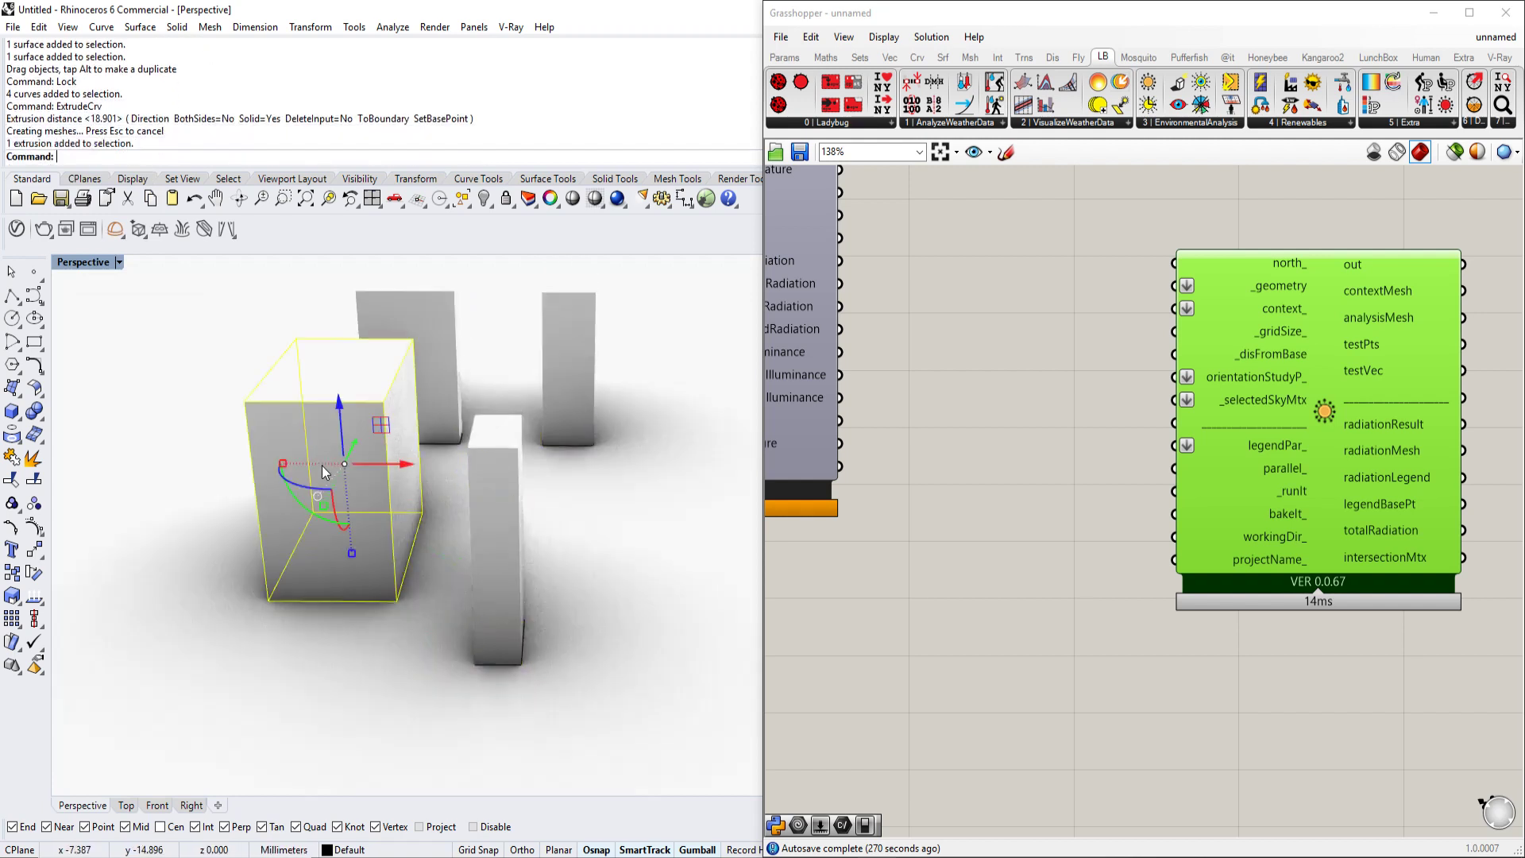
Step: Duplicate the largest block to form another building across the site, and adjust the placement of the original
{"action": "left_click", "coordinate": [321, 465]}
{"action": "right_click_drag", "start_coordinate": [321, 465], "coordinate": [333, 524]}
{"action": "left_click_drag", "start_coordinate": [410, 500], "coordinate": [682, 508]}
{"action": "right_click_drag", "start_coordinate": [645, 511], "coordinate": [541, 535], "text": "shift"}
{"action": "left_click_drag", "start_coordinate": [542, 535], "coordinate": [243, 537]}
{"action": "key", "text": "alt"}
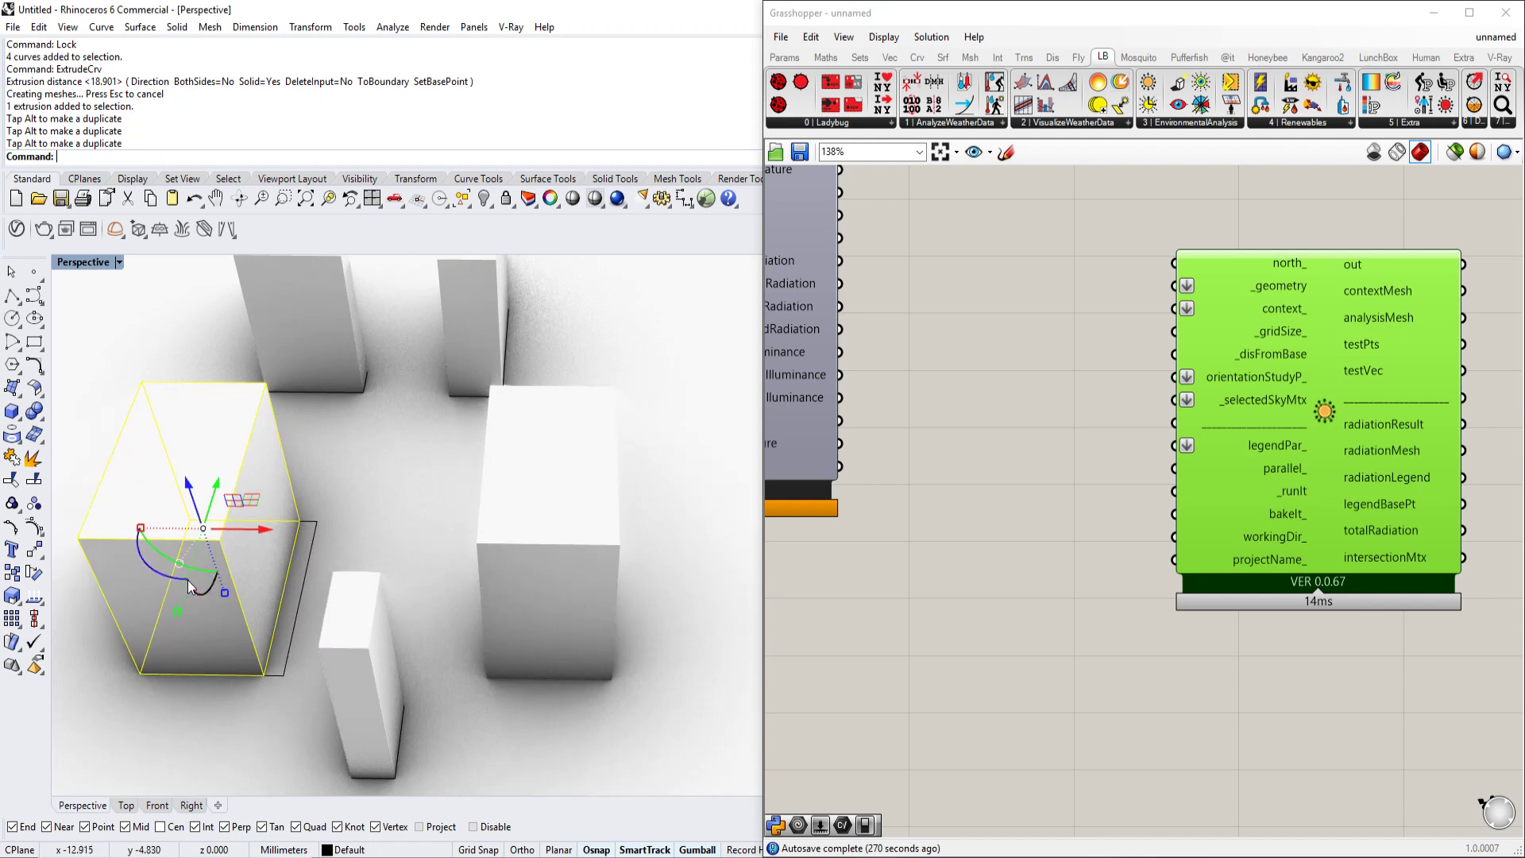
{"action": "left_click_drag", "start_coordinate": [190, 588], "coordinate": [296, 547]}
Step: Copy one of the large blocks upward, scale the copy down, and shift it over the roof edge of the building
{"action": "left_click", "coordinate": [667, 556]}
{"action": "right_click_drag", "start_coordinate": [614, 497], "coordinate": [652, 454]}
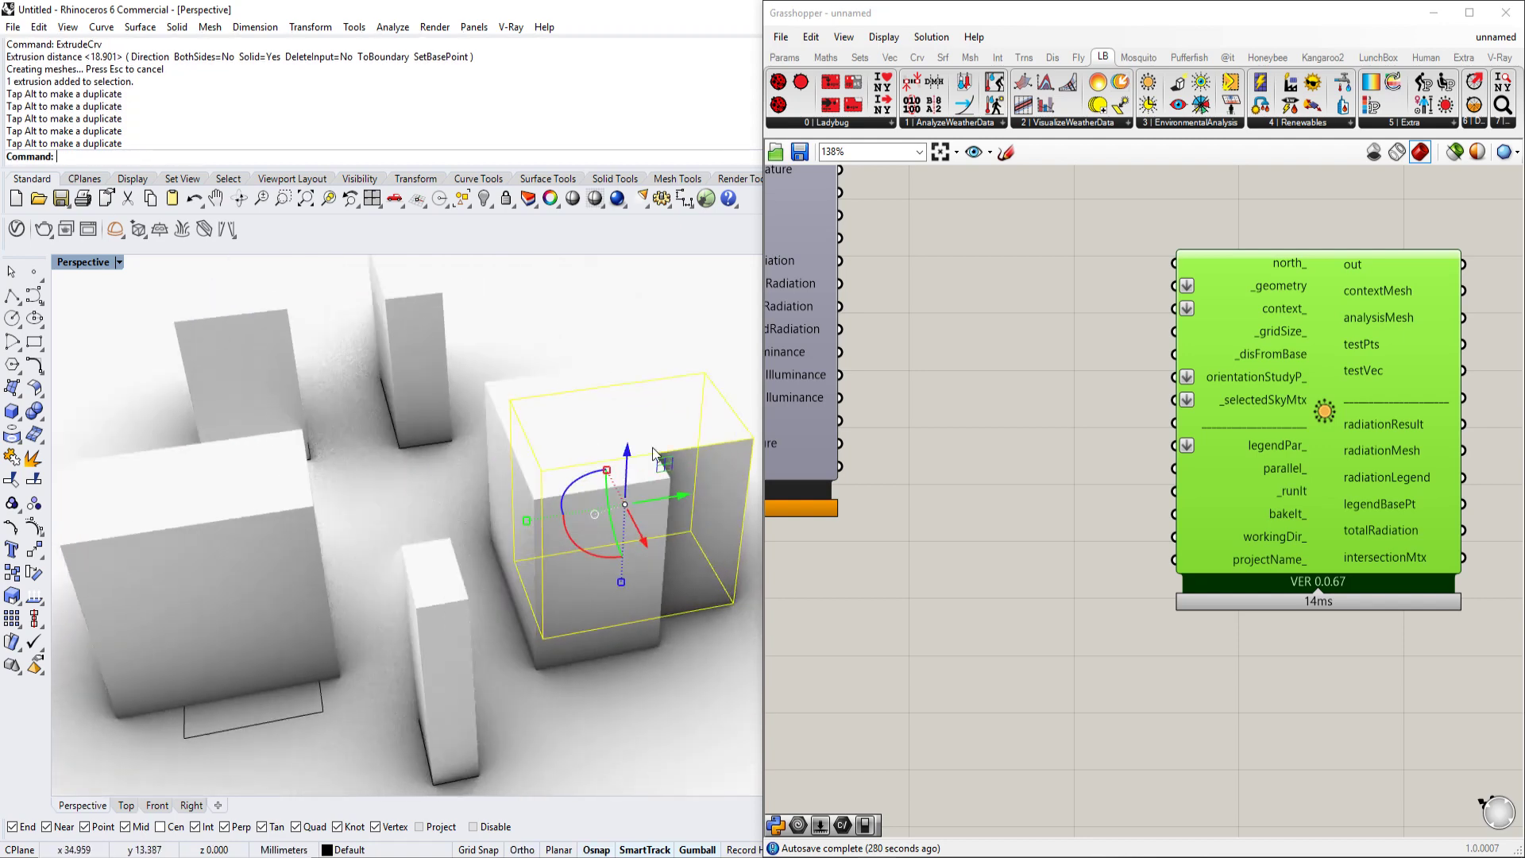
{"action": "left_click_drag", "start_coordinate": [627, 449], "coordinate": [636, 397]}
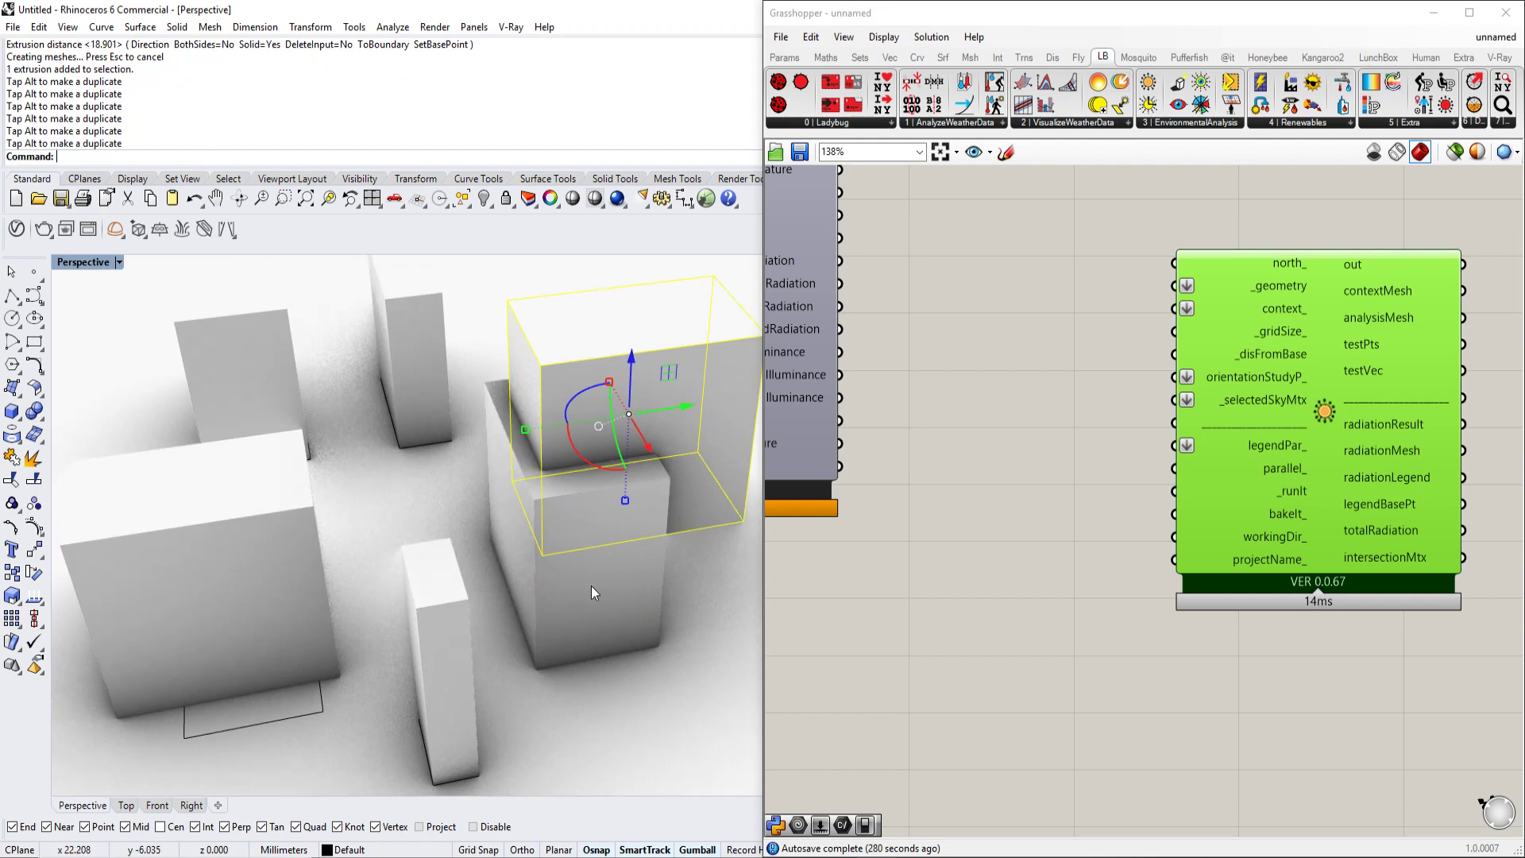
{"action": "left_click_drag", "start_coordinate": [622, 501], "coordinate": [564, 421]}
{"action": "key", "text": "super"}
{"action": "key", "text": "super"}
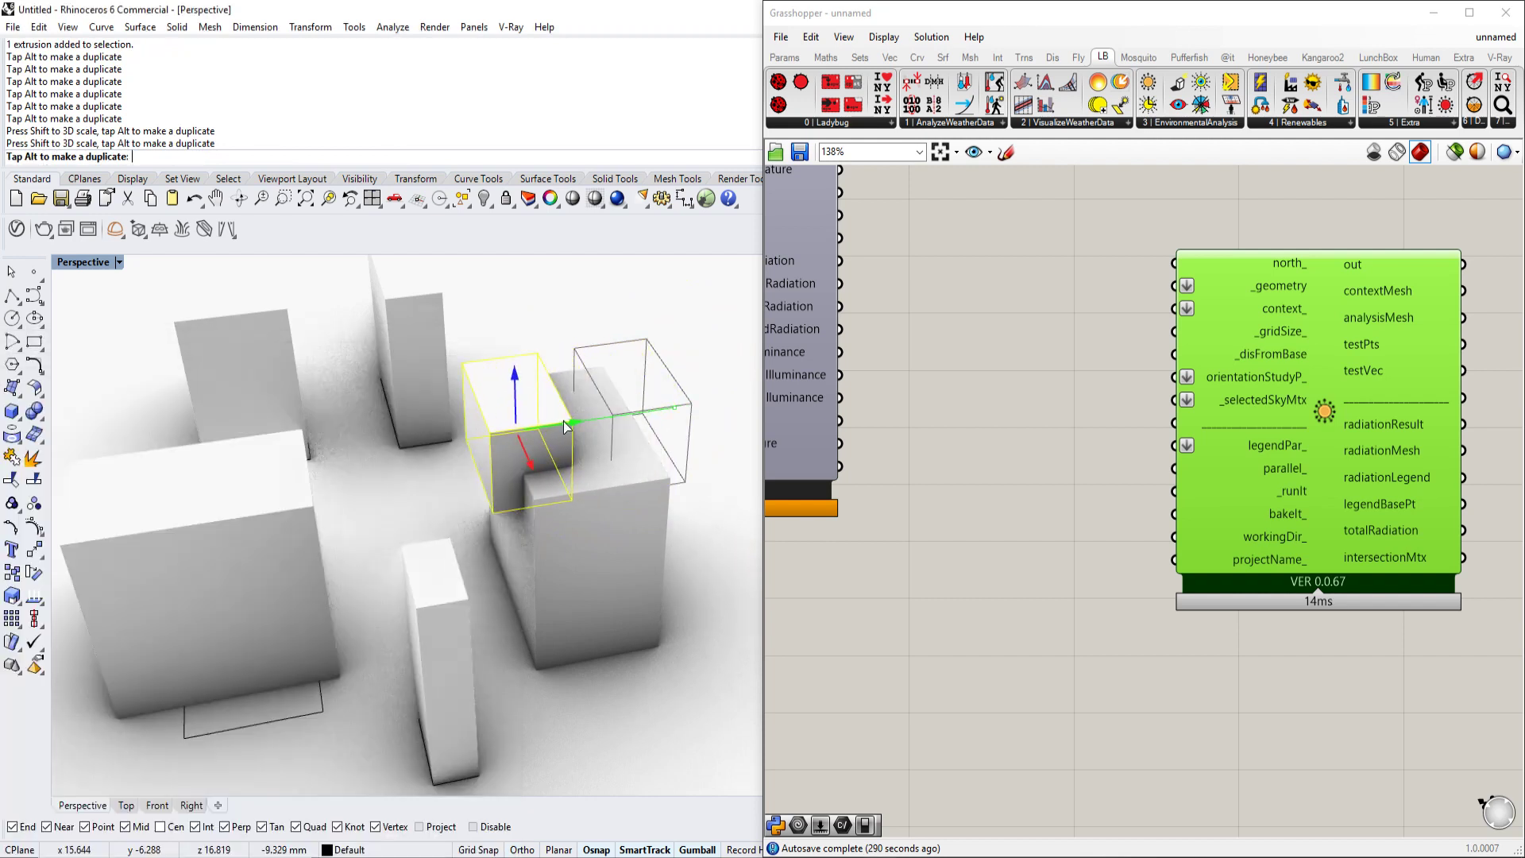
Step: Join the small overhanging block and the building beneath it with BooleanUnion
{"action": "left_click", "coordinate": [642, 537], "text": "shift"}
{"action": "type", "text": "Booleaun"}
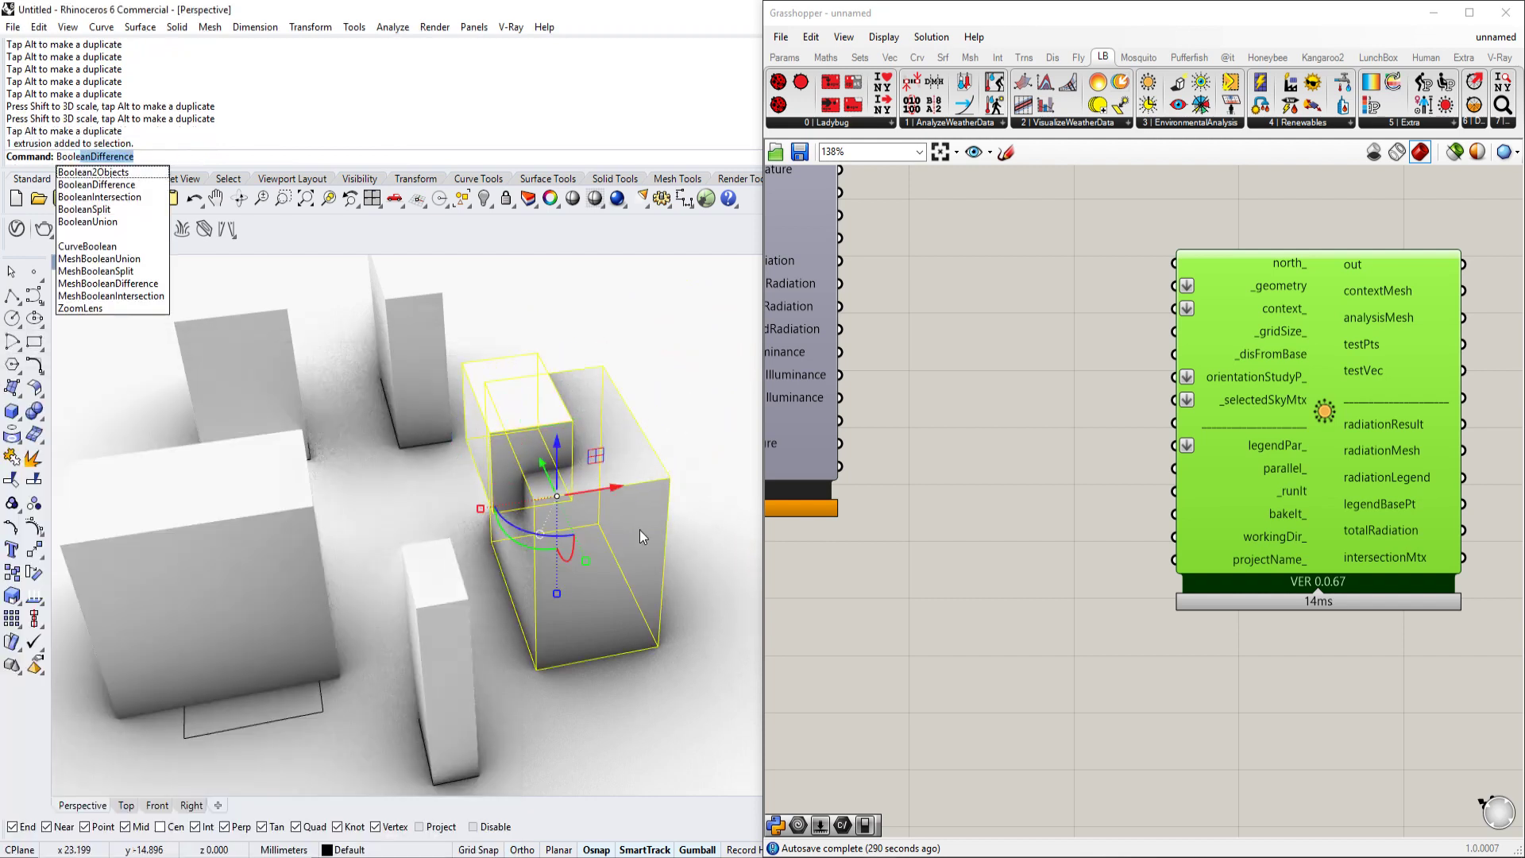
{"action": "key", "text": "Return"}
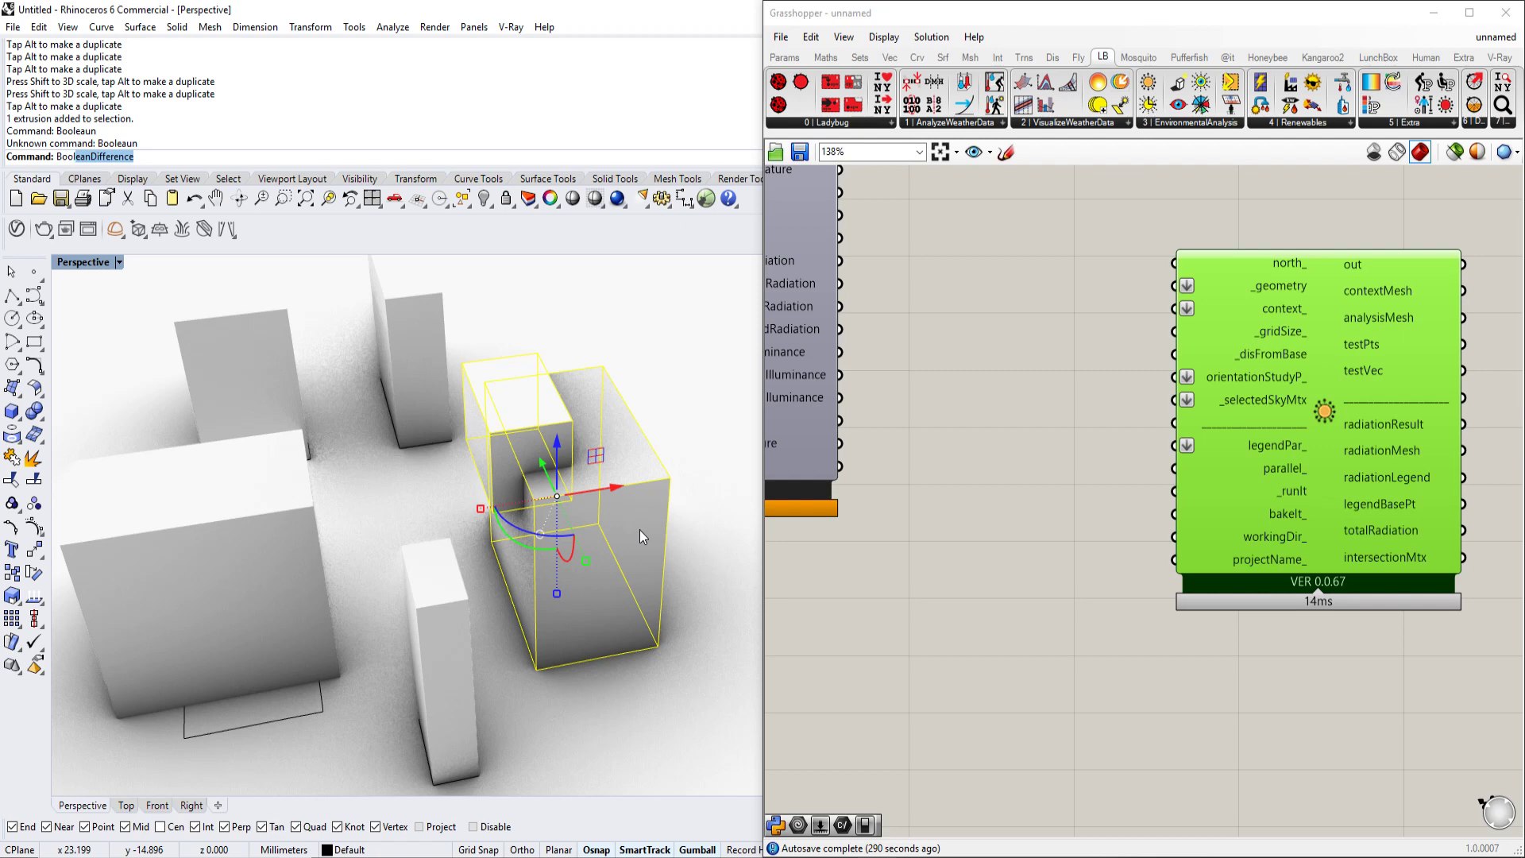
{"action": "key", "text": "Down"}
{"action": "key", "text": "Down"}
{"action": "key", "text": "Down"}
{"action": "key", "text": "Down"}
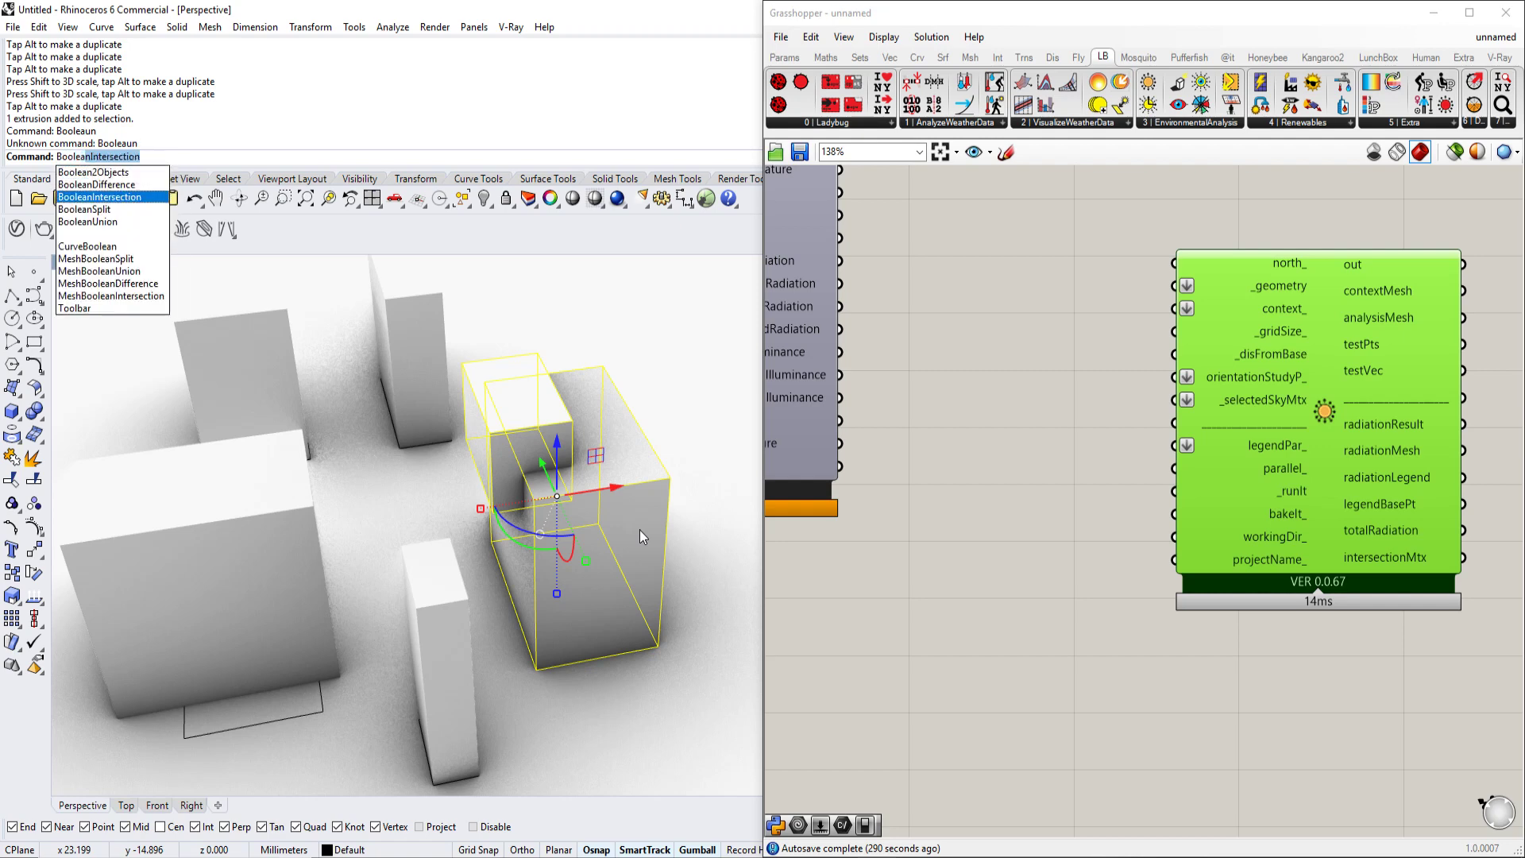
{"action": "key", "text": "Return"}
Step: Delete the leftover base rectangle curve and move the other large block farther from the stepped building
{"action": "right_click_drag", "start_coordinate": [551, 579], "coordinate": [485, 524]}
{"action": "key", "text": "Escape"}
{"action": "scroll", "coordinate": [485, 524], "scroll_direction": "up", "scroll_amount": 4}
{"action": "left_click", "coordinate": [518, 617]}
{"action": "key", "text": "Delete"}
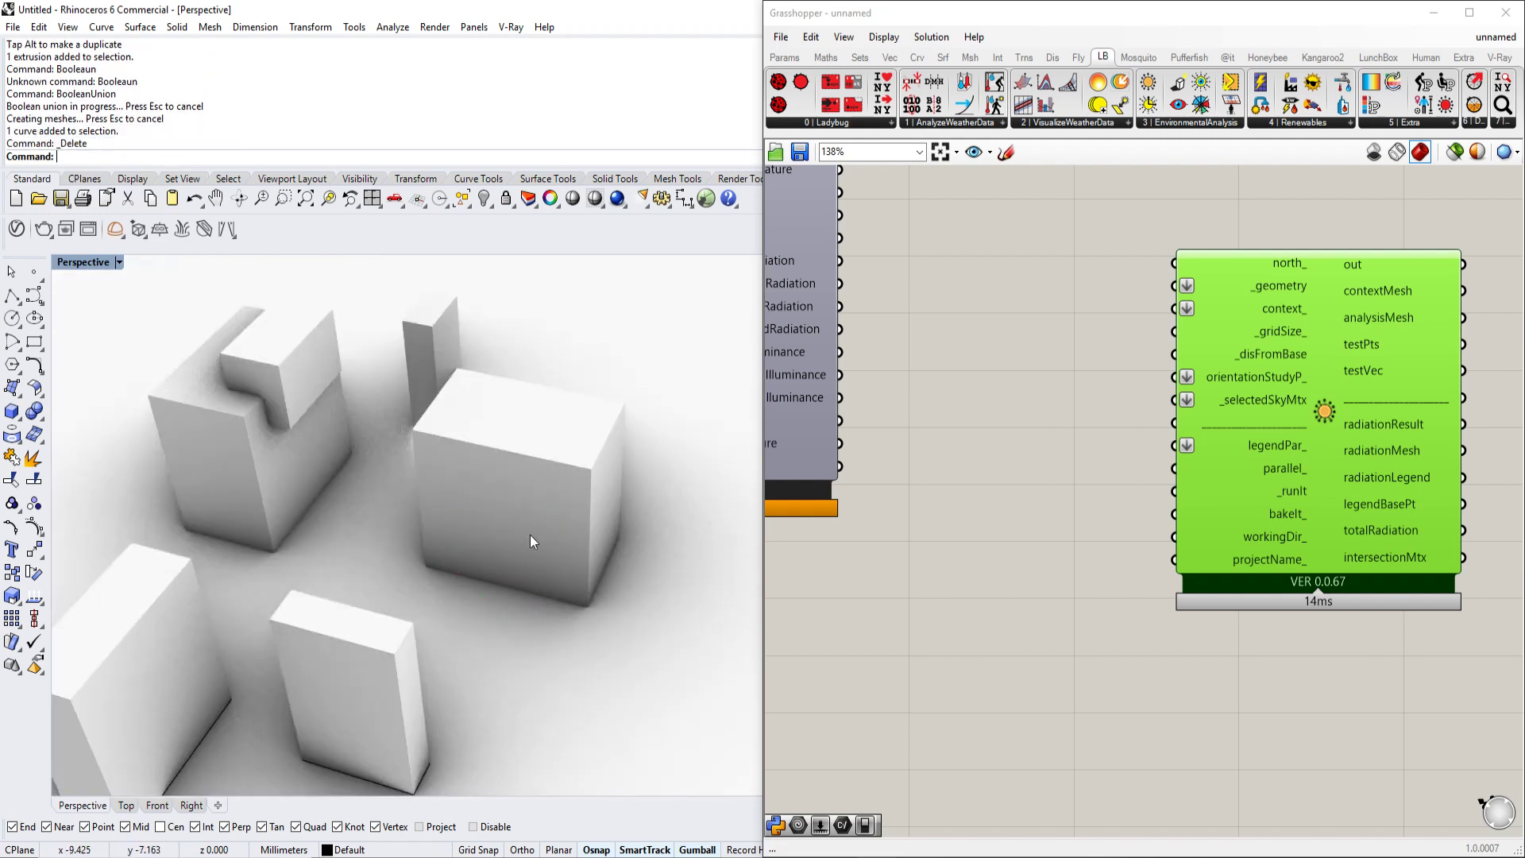
{"action": "left_click", "coordinate": [498, 478]}
{"action": "left_click_drag", "start_coordinate": [498, 478], "coordinate": [613, 506]}
{"action": "left_click", "coordinate": [451, 488]}
Step: Draw a five-point freeform curve with the Curve command from the slim tower, past the stepped building, to the nearest large block
{"action": "scroll", "coordinate": [498, 502], "scroll_direction": "up", "scroll_amount": 5}
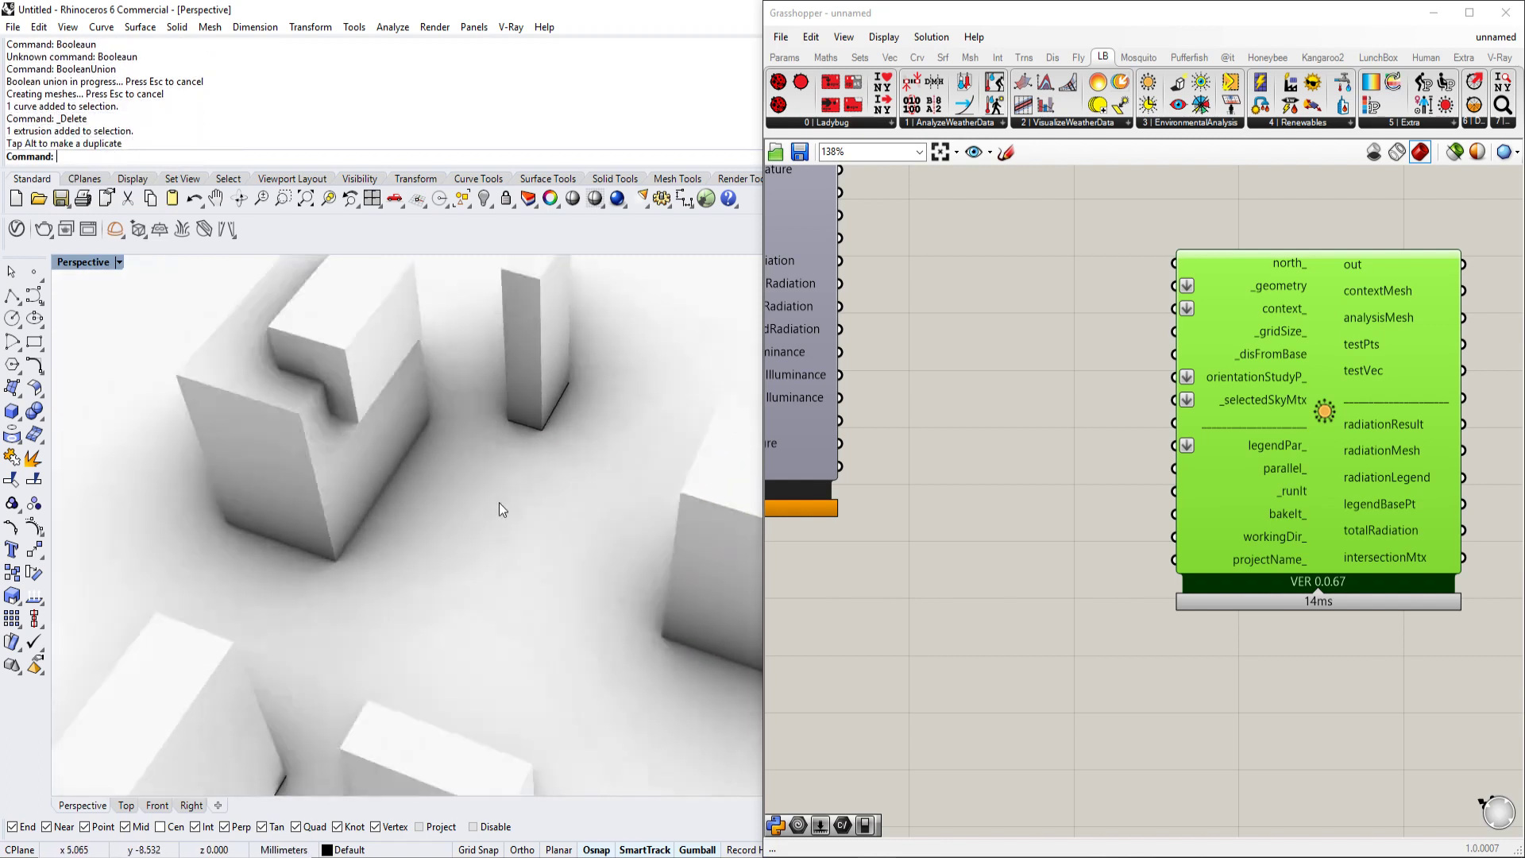
{"action": "right_click_drag", "start_coordinate": [514, 537], "coordinate": [459, 533]}
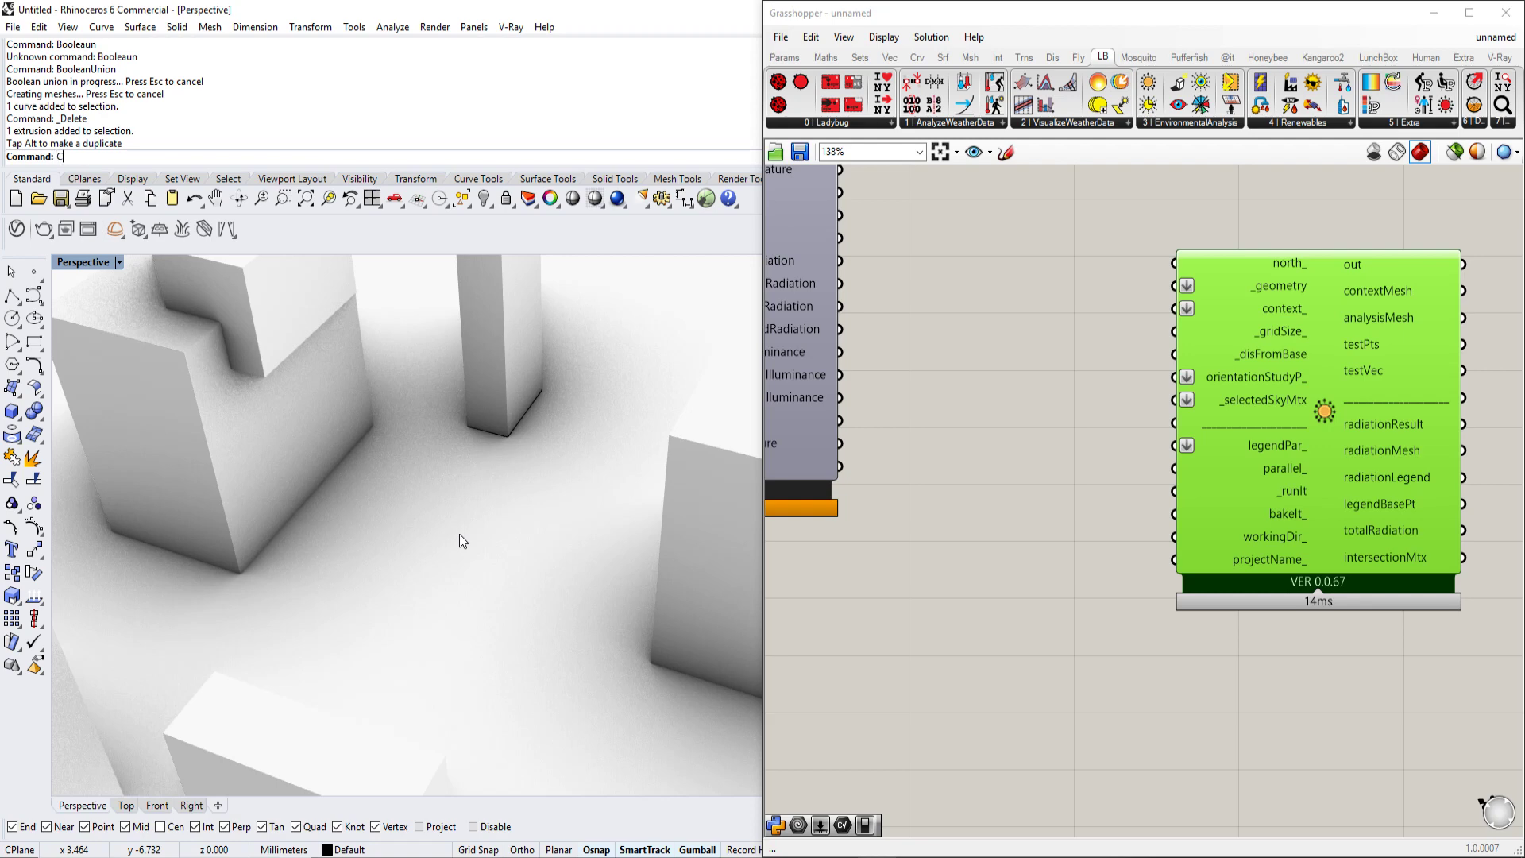
{"action": "type", "text": "ve"}
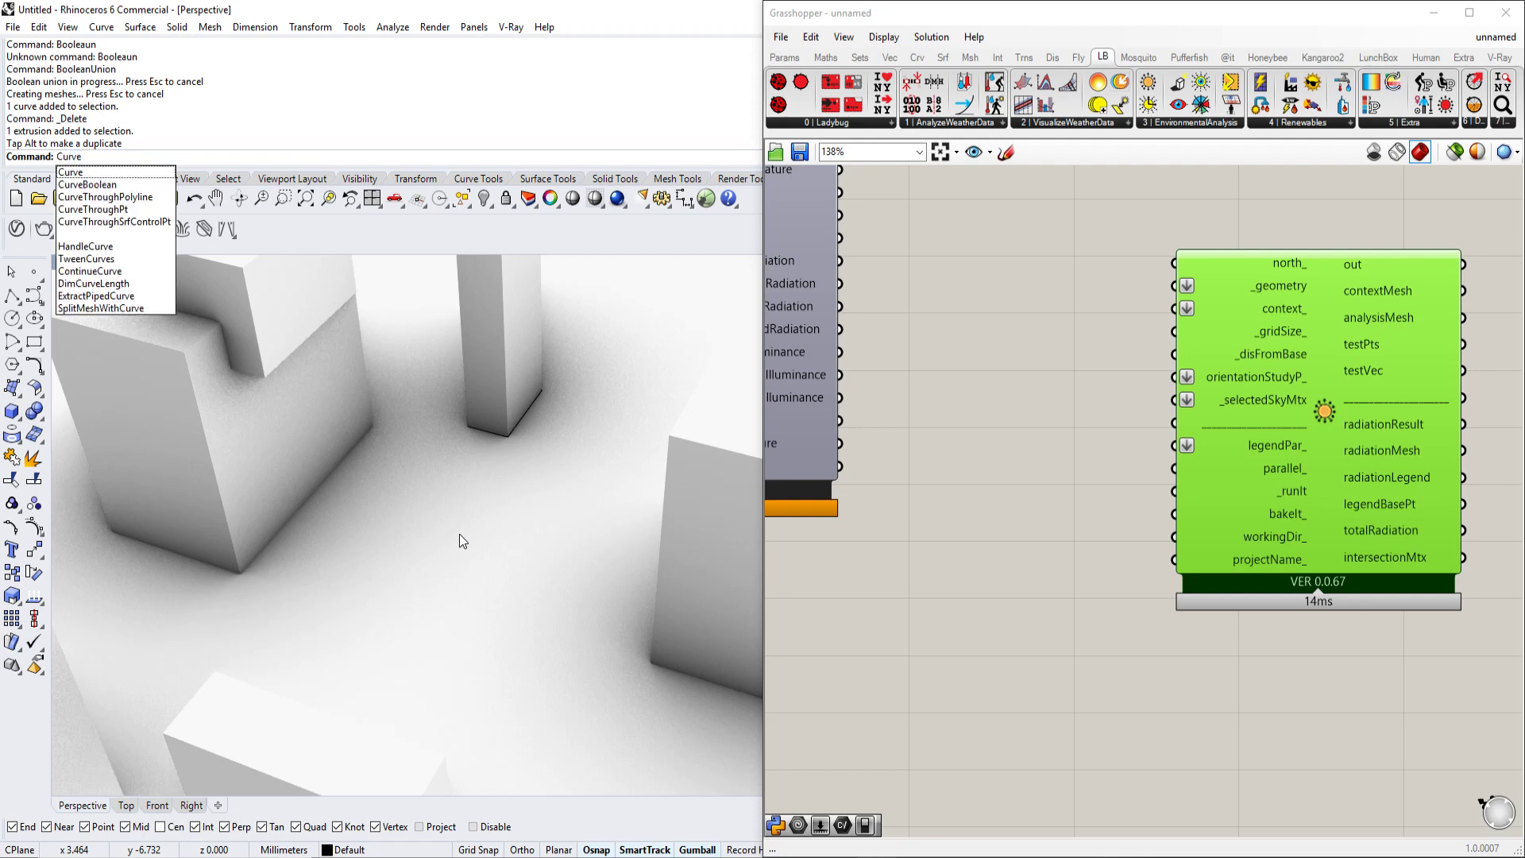
{"action": "key", "text": "Escape"}
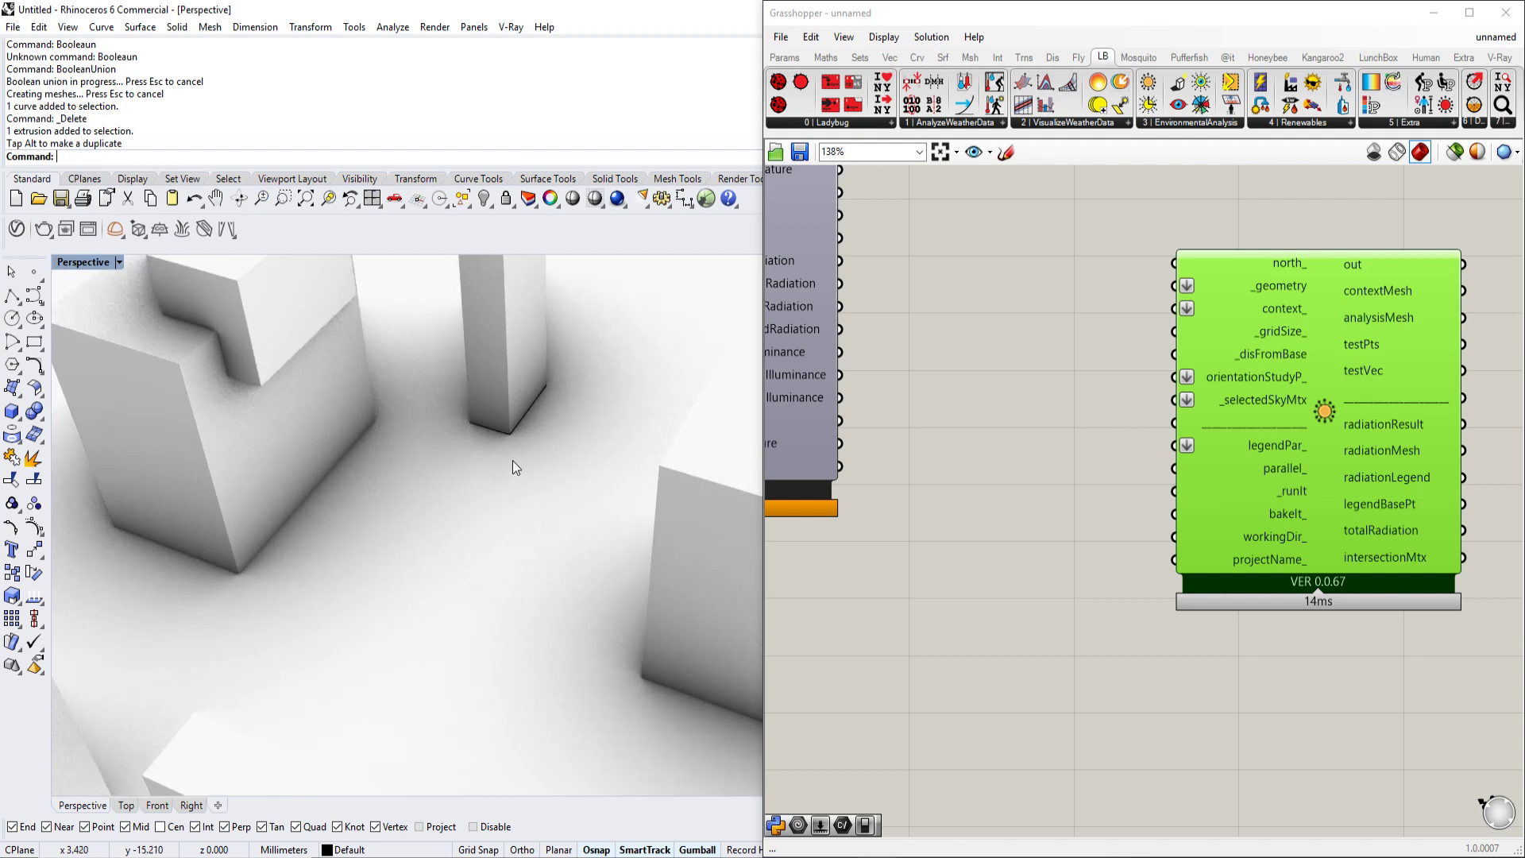
{"action": "right_click_drag", "start_coordinate": [513, 461], "coordinate": [514, 479]}
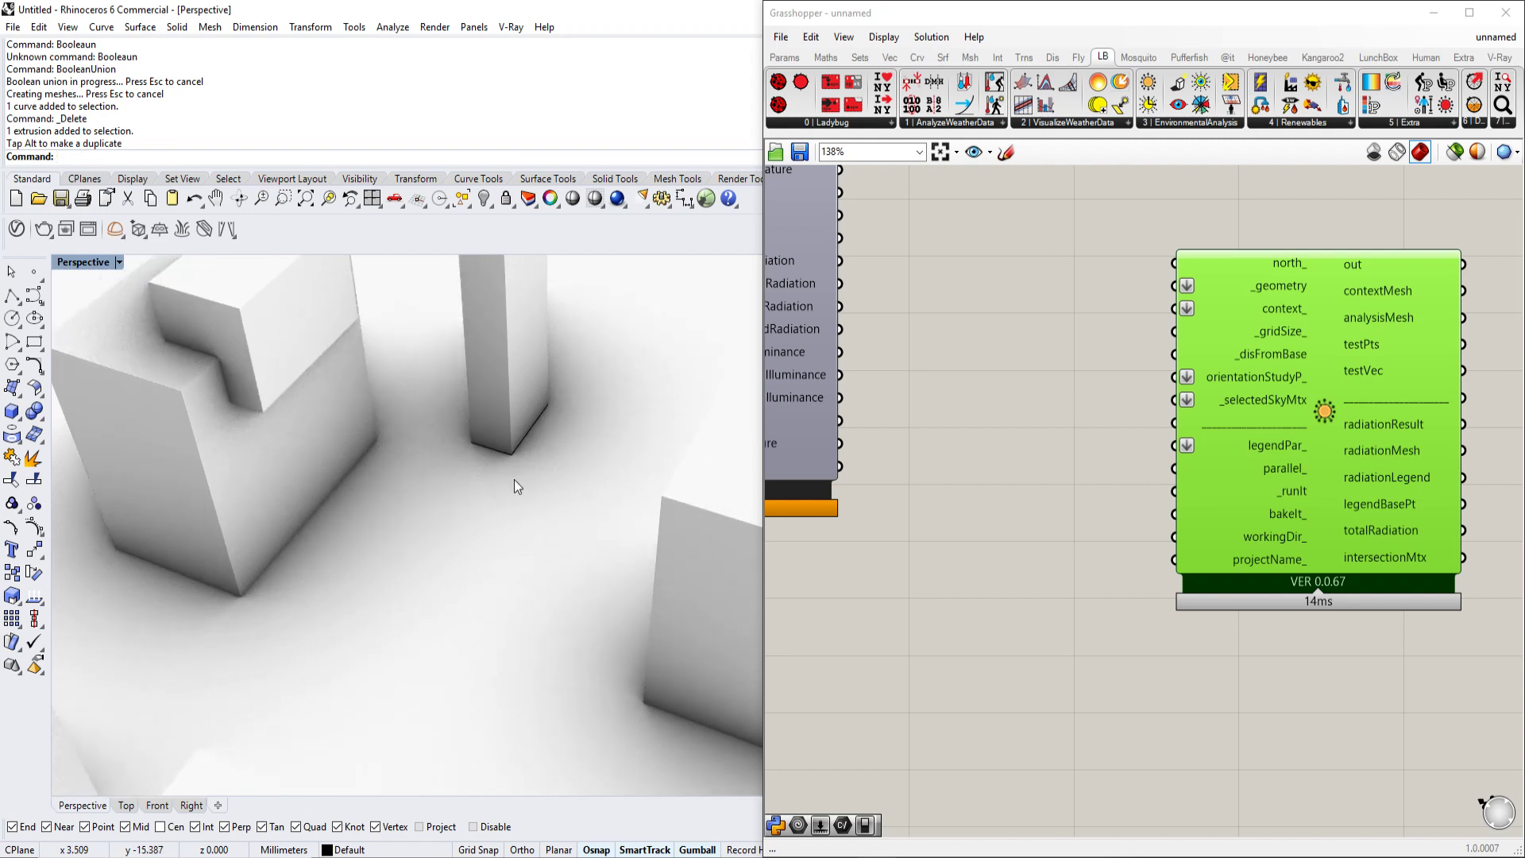
{"action": "key", "text": "Return"}
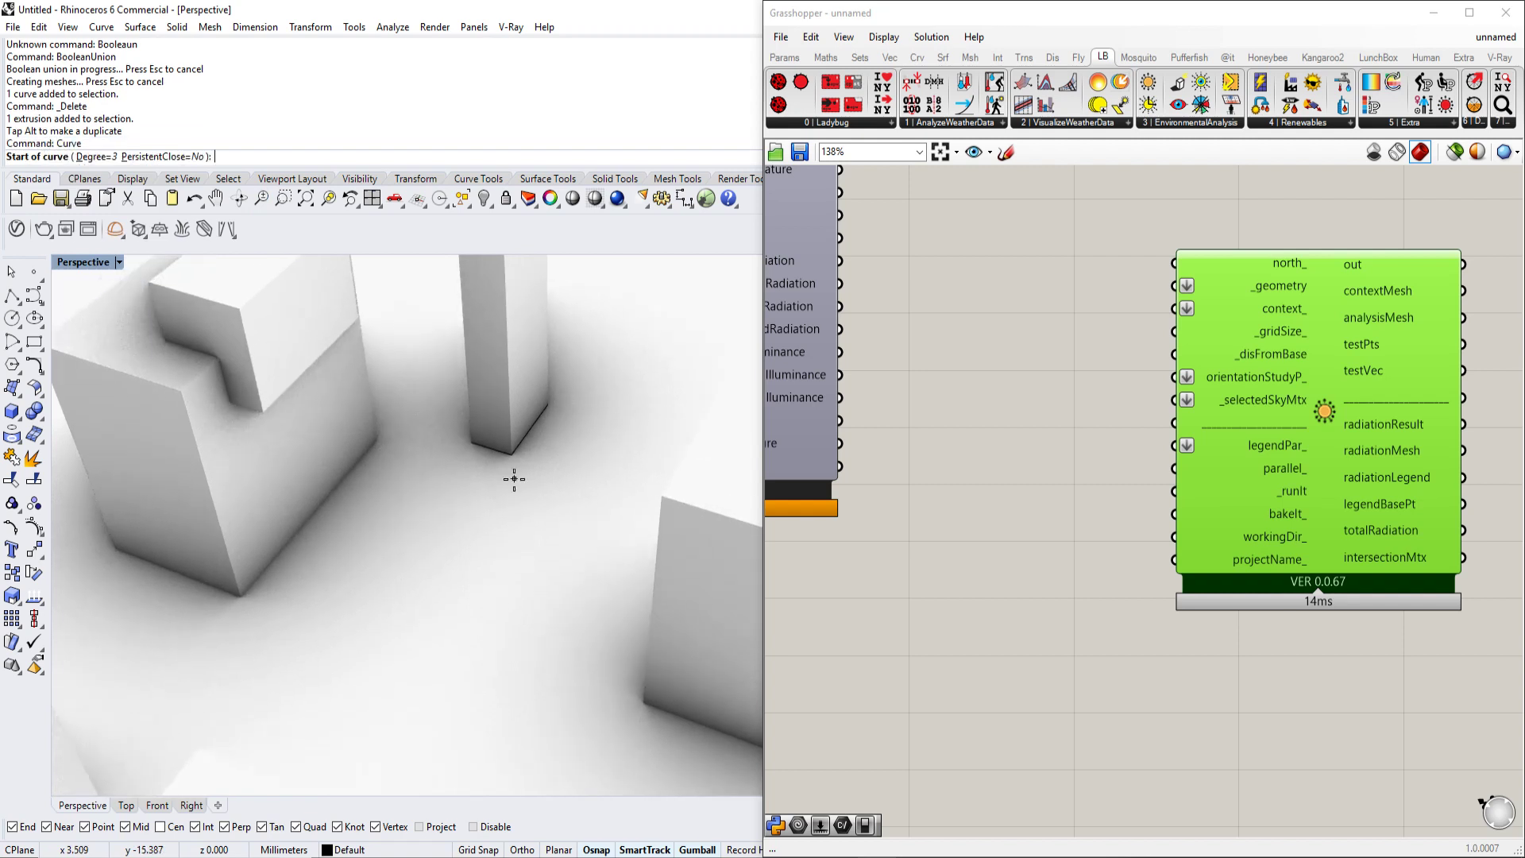
{"action": "left_click", "coordinate": [507, 324]}
{"action": "left_click", "coordinate": [465, 336]}
{"action": "left_click", "coordinate": [362, 348]}
{"action": "left_click", "coordinate": [213, 500]}
{"action": "scroll", "coordinate": [212, 499], "scroll_direction": "down", "scroll_amount": 4}
{"action": "right_click_drag", "start_coordinate": [213, 499], "coordinate": [256, 440], "text": "shift"}
{"action": "left_click", "coordinate": [181, 555]}
{"action": "key", "text": "Return"}
Step: Draw a second freeform curve on the opposite side of the open space, running from the small block to the large block
{"action": "left_click", "coordinate": [208, 521]}
{"action": "right_click_drag", "start_coordinate": [208, 521], "coordinate": [569, 501]}
{"action": "key", "text": "Return"}
{"action": "left_click", "coordinate": [644, 620]}
{"action": "right_click_drag", "start_coordinate": [645, 620], "coordinate": [492, 630]}
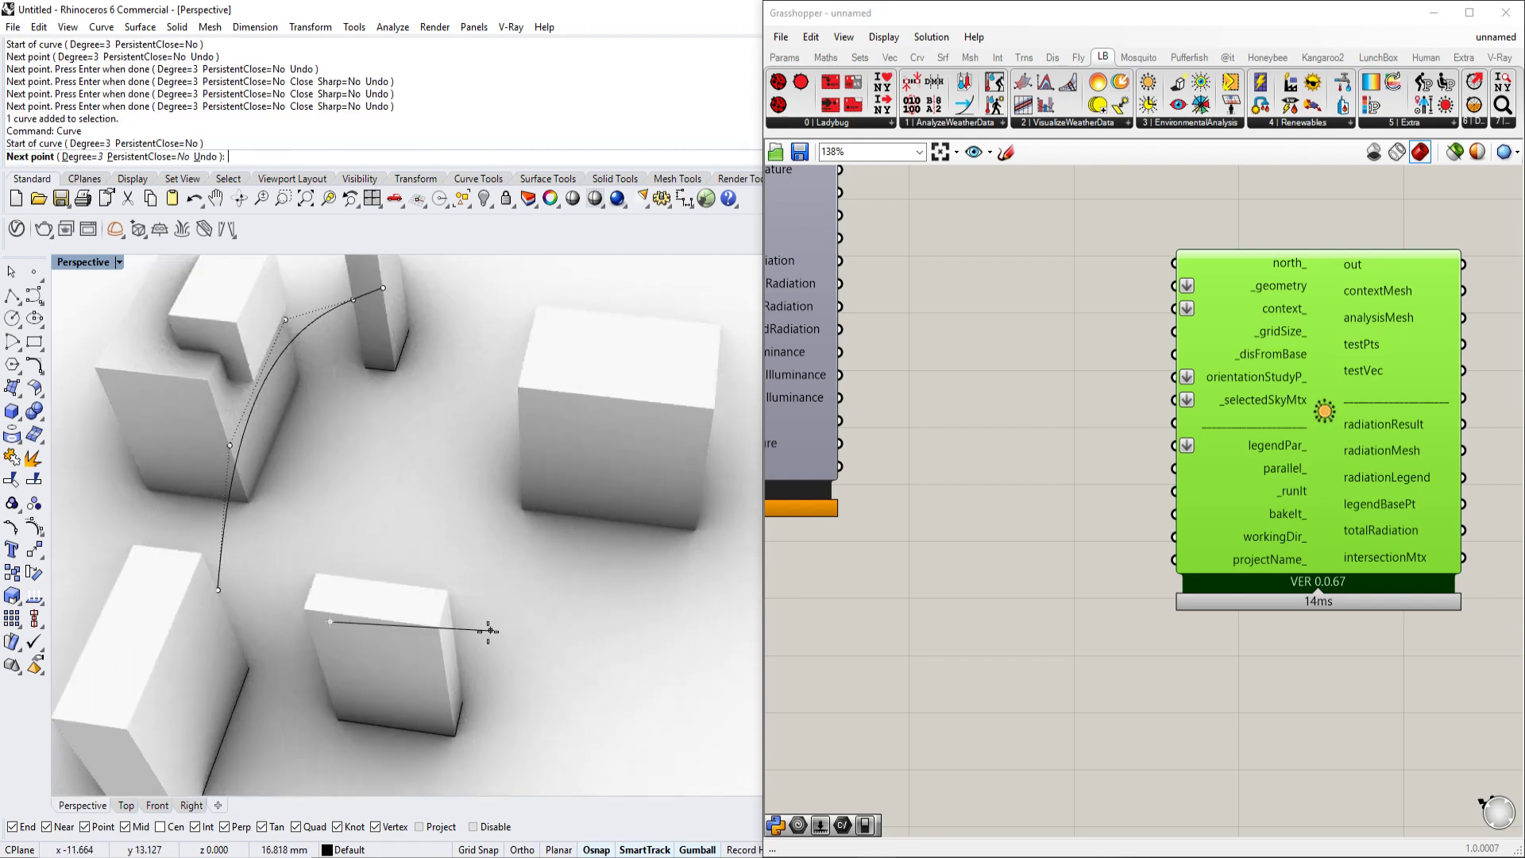
{"action": "left_click", "coordinate": [456, 639]}
{"action": "left_click", "coordinate": [517, 468]}
{"action": "right_click_drag", "start_coordinate": [518, 469], "coordinate": [587, 412]}
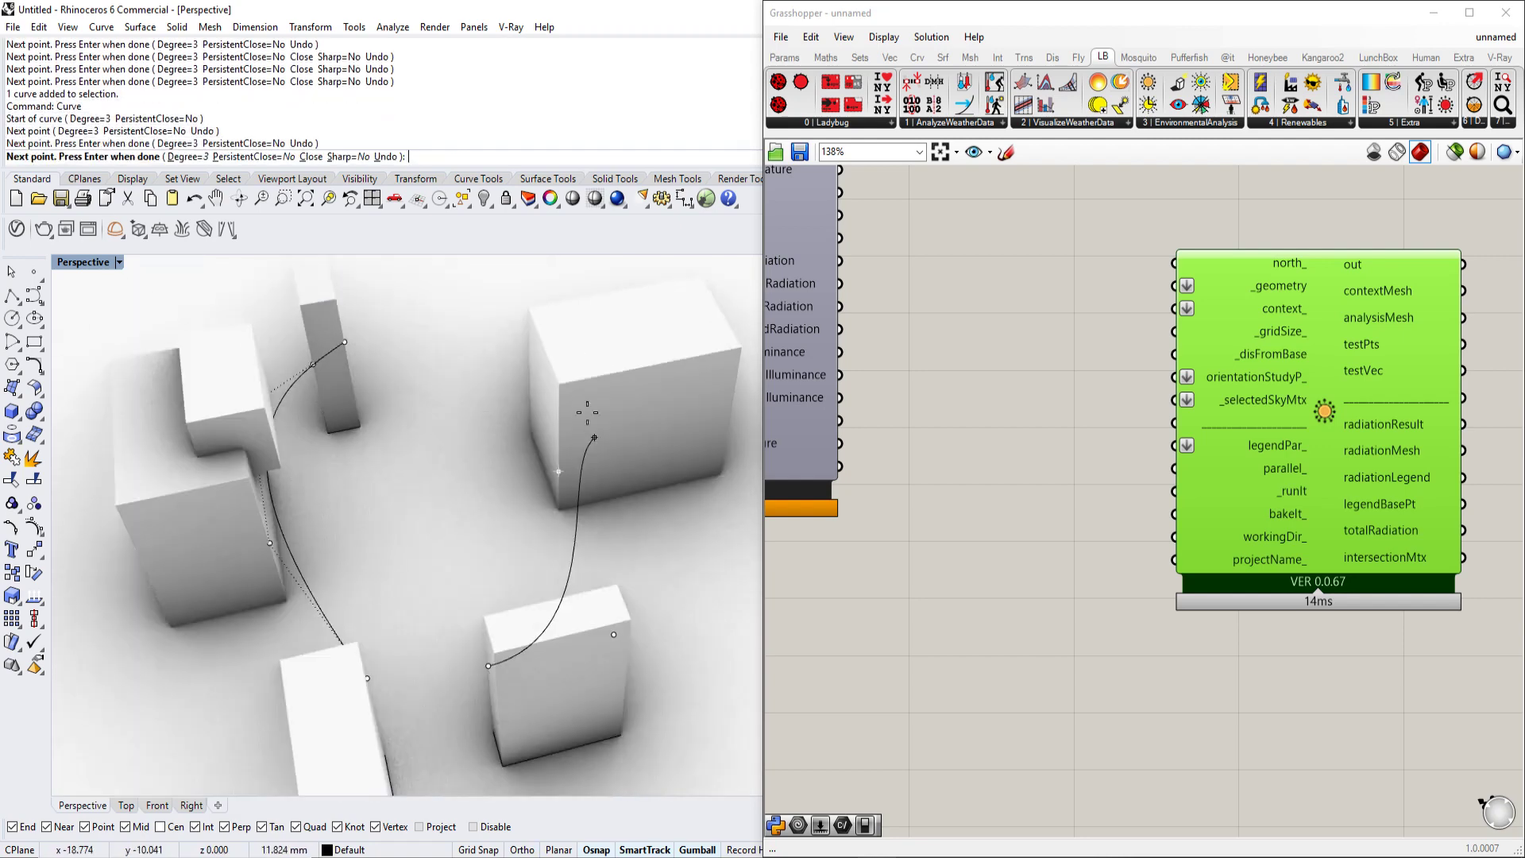
{"action": "left_click", "coordinate": [527, 374]}
{"action": "left_click", "coordinate": [450, 363]}
{"action": "key", "text": "Return"}
{"action": "right_click_drag", "start_coordinate": [450, 364], "coordinate": [389, 408]}
{"action": "left_click", "coordinate": [469, 460]}
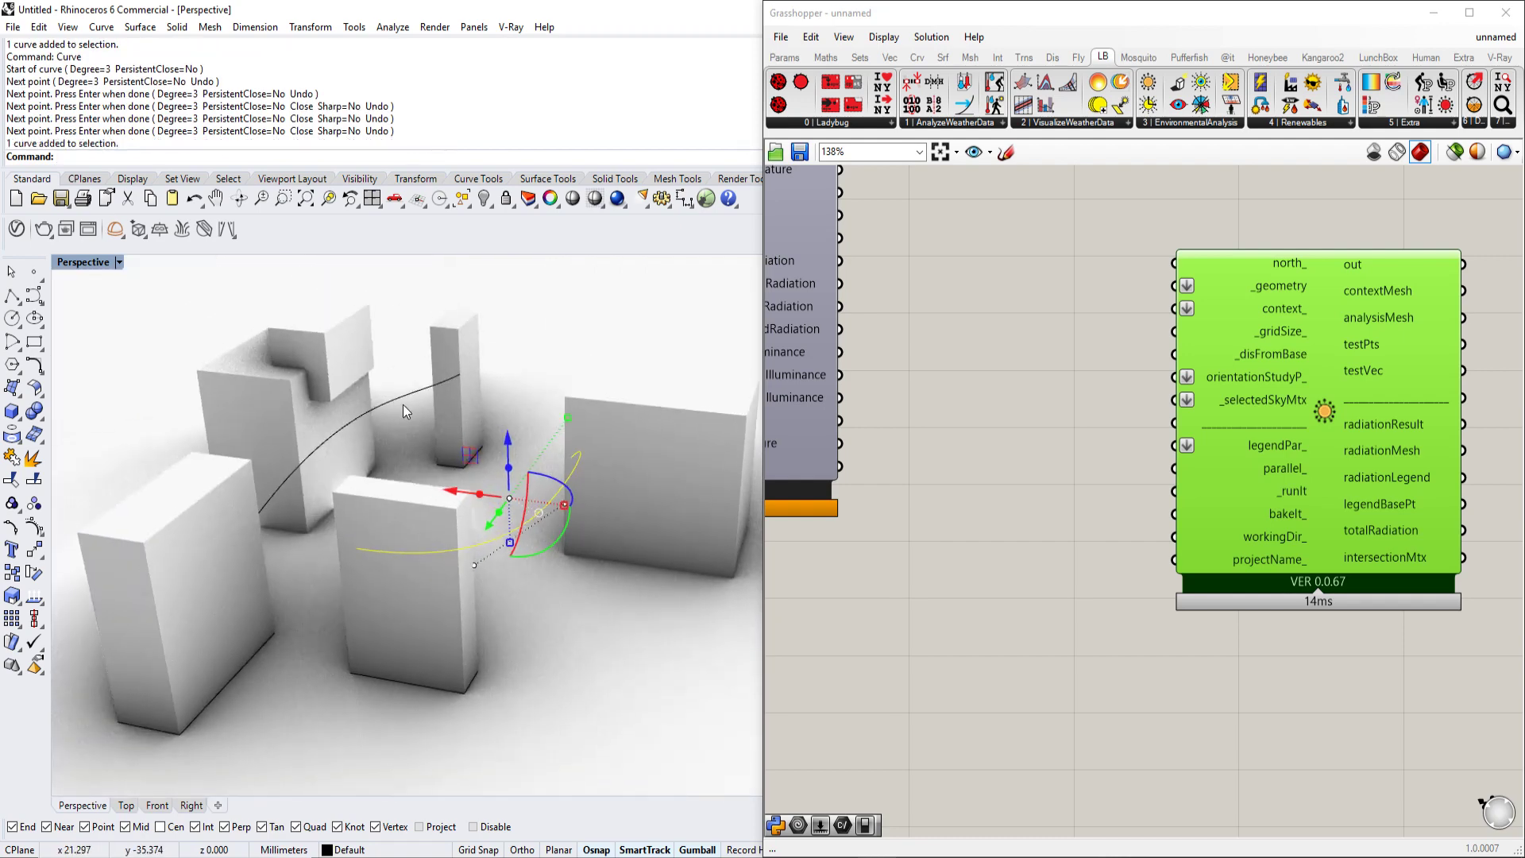
{"action": "key", "text": "Escape"}
Step: Add a Geometry parameter in Grasshopper and reference the second curve, between the small block and the large block, in it
{"action": "scroll", "coordinate": [1005, 393], "scroll_direction": "down", "scroll_amount": 3}
{"action": "double_click", "coordinate": [848, 557]}
{"action": "type", "text": "geo"}
{"action": "left_click", "coordinate": [848, 537]}
{"action": "right_click", "coordinate": [846, 561]}
{"action": "left_click", "coordinate": [956, 725]}
{"action": "left_click", "coordinate": [536, 518]}
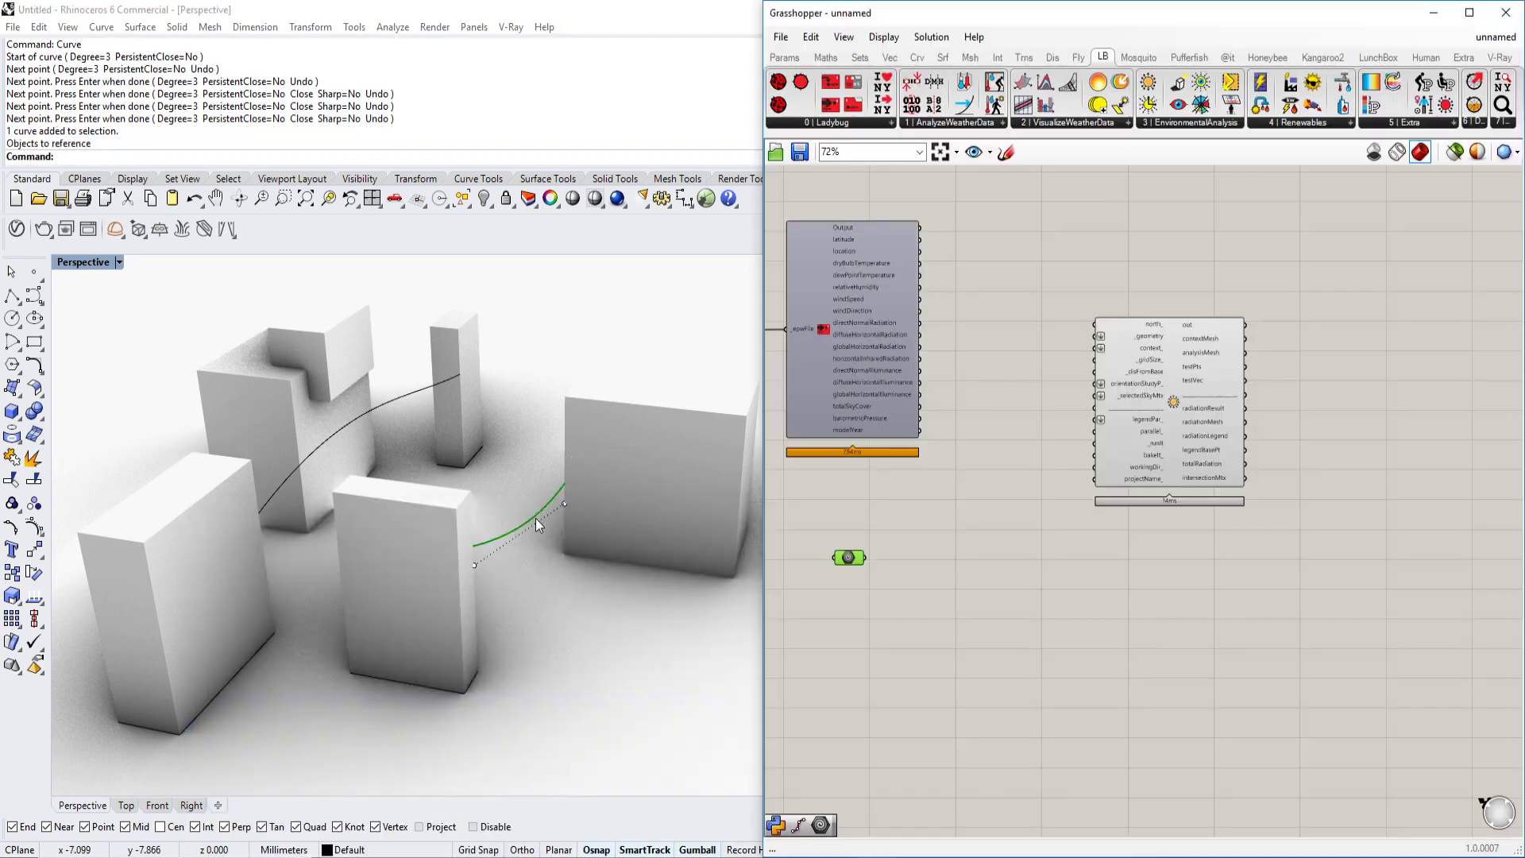
Step: Add another Geometry parameter and reference the first curve, beside the stepped building, in it
{"action": "right_click_drag", "start_coordinate": [867, 621], "coordinate": [945, 560]}
{"action": "double_click", "coordinate": [945, 559]}
{"action": "type", "text": "geo"}
{"action": "left_click", "coordinate": [949, 546]}
{"action": "right_click", "coordinate": [951, 556]}
{"action": "left_click", "coordinate": [1060, 726]}
{"action": "left_click", "coordinate": [384, 408]}
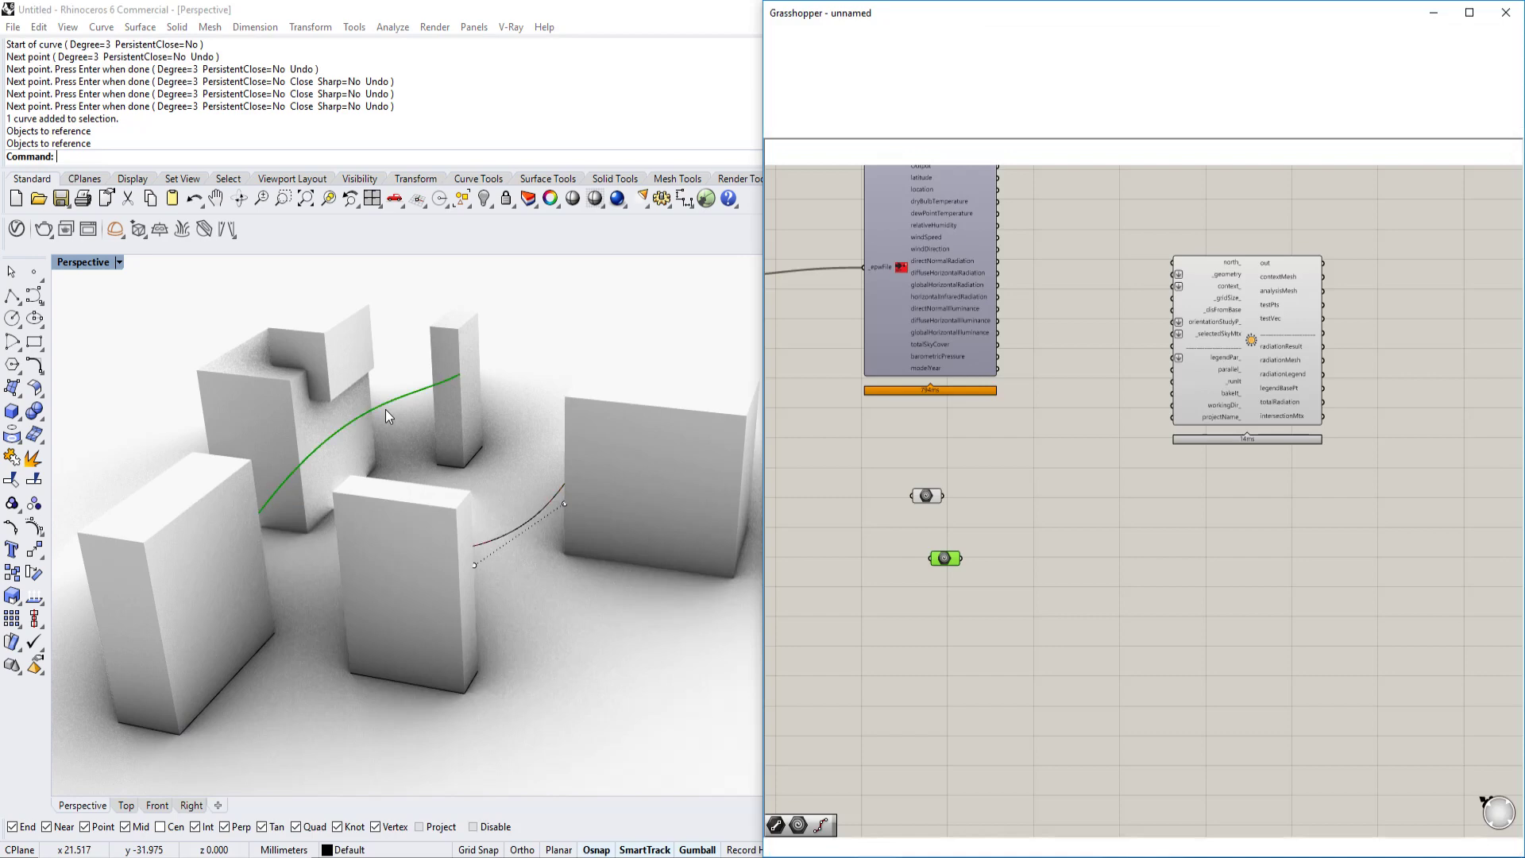
Step: Add a Ruled Surface component and connect the two curve parameters to Curve A and Curve B
{"action": "scroll", "coordinate": [993, 485], "scroll_direction": "up", "scroll_amount": 3}
{"action": "double_click", "coordinate": [1080, 575]}
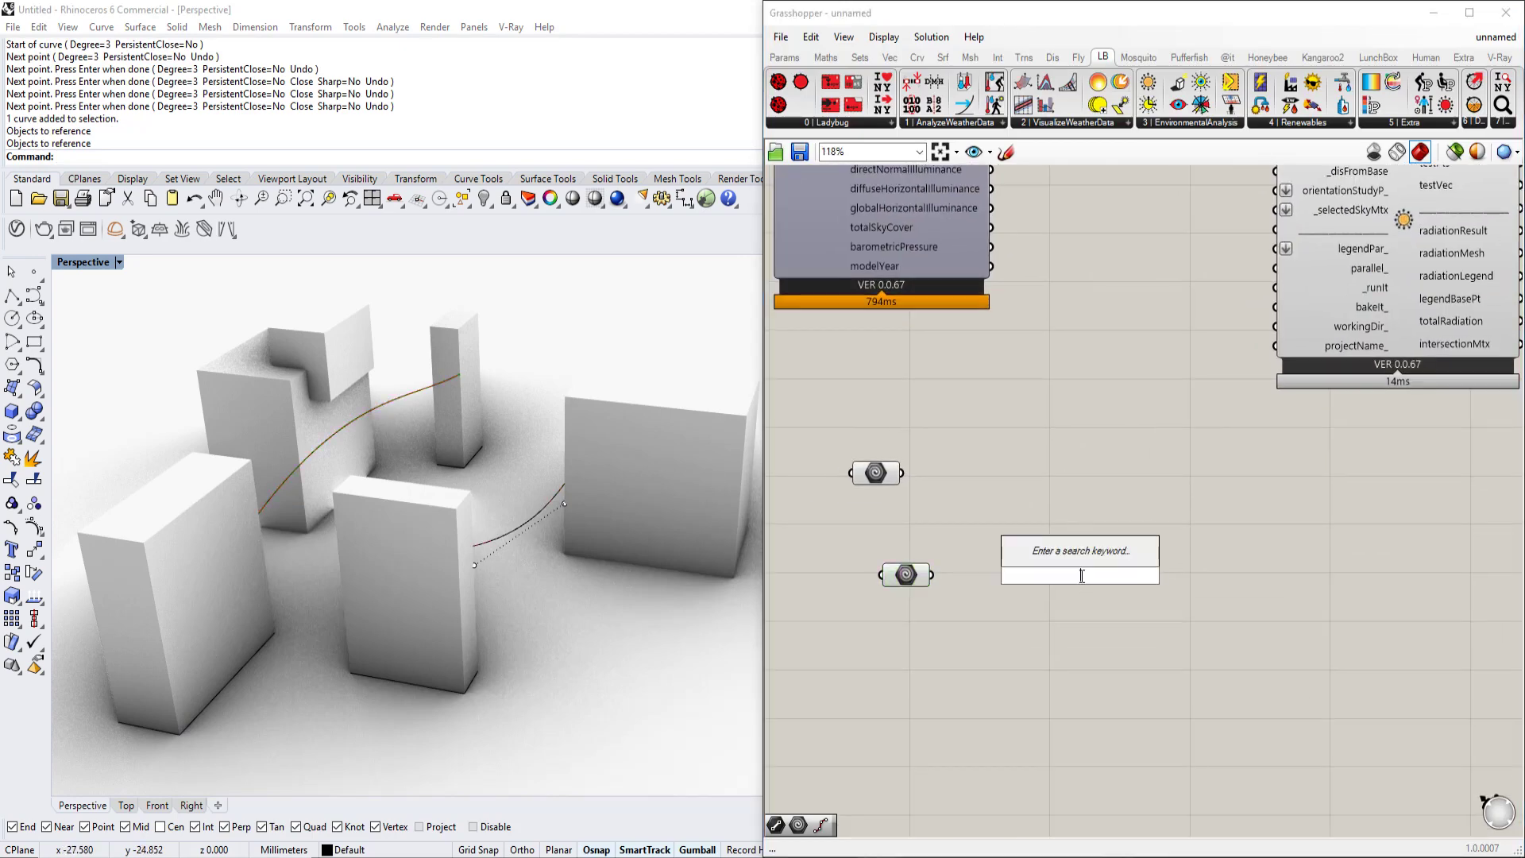
{"action": "type", "text": "ruled"}
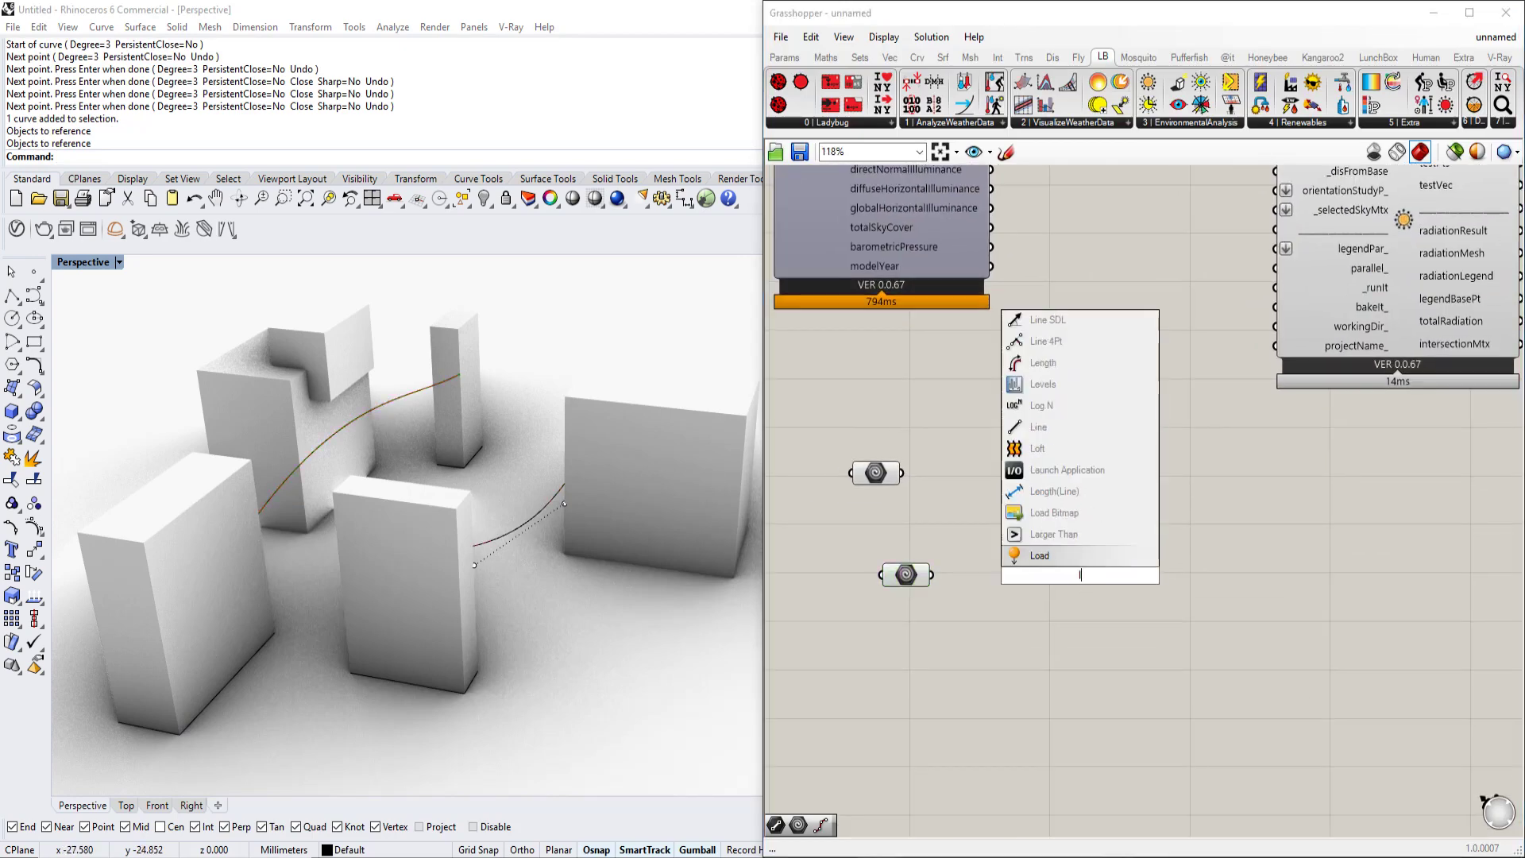
{"action": "key", "text": "Return"}
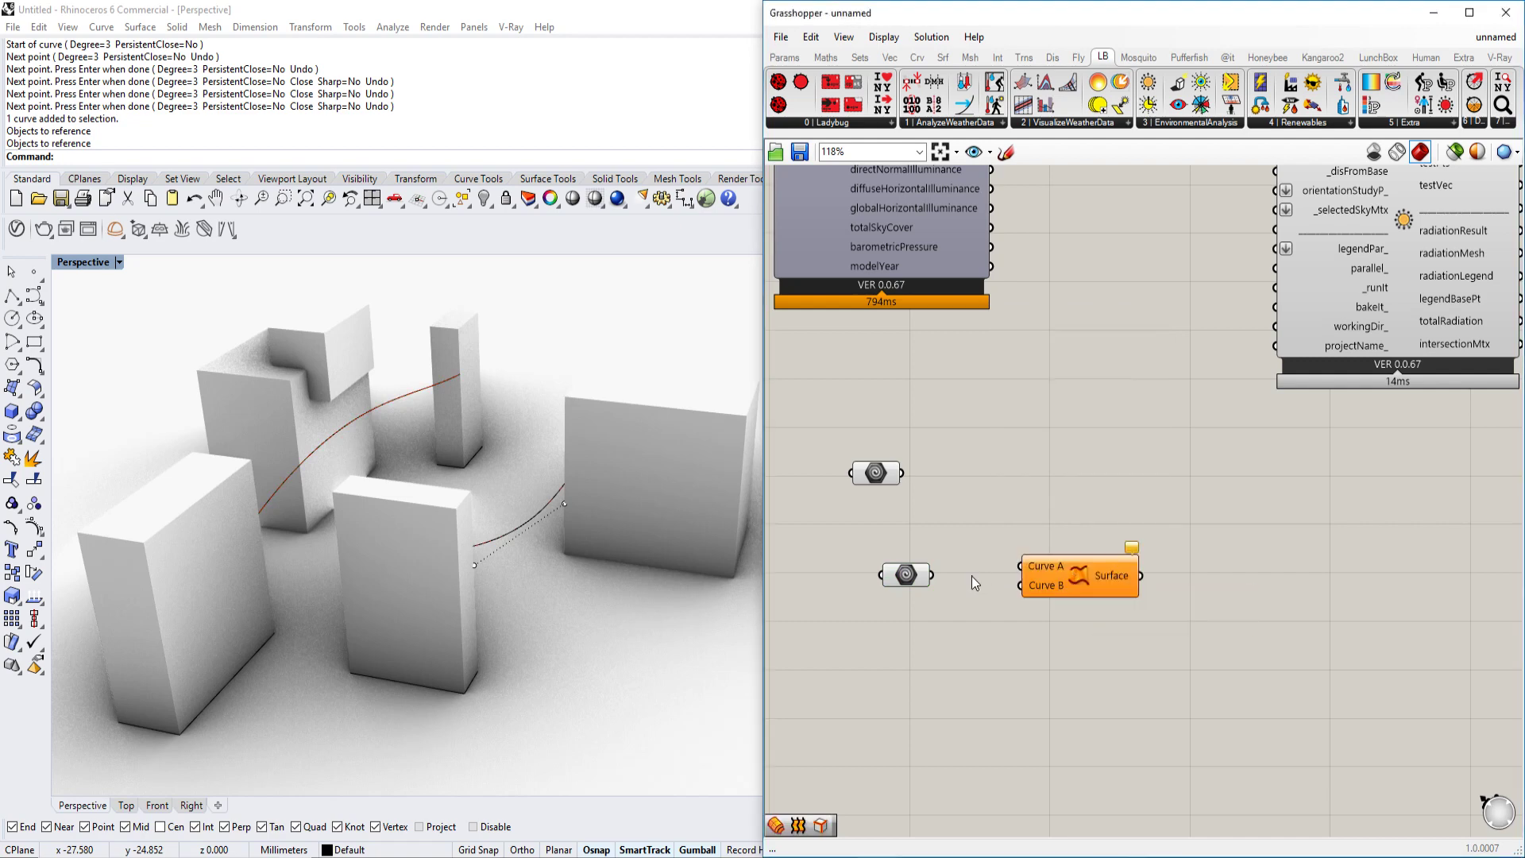
{"action": "left_click_drag", "start_coordinate": [1023, 567], "coordinate": [898, 475]}
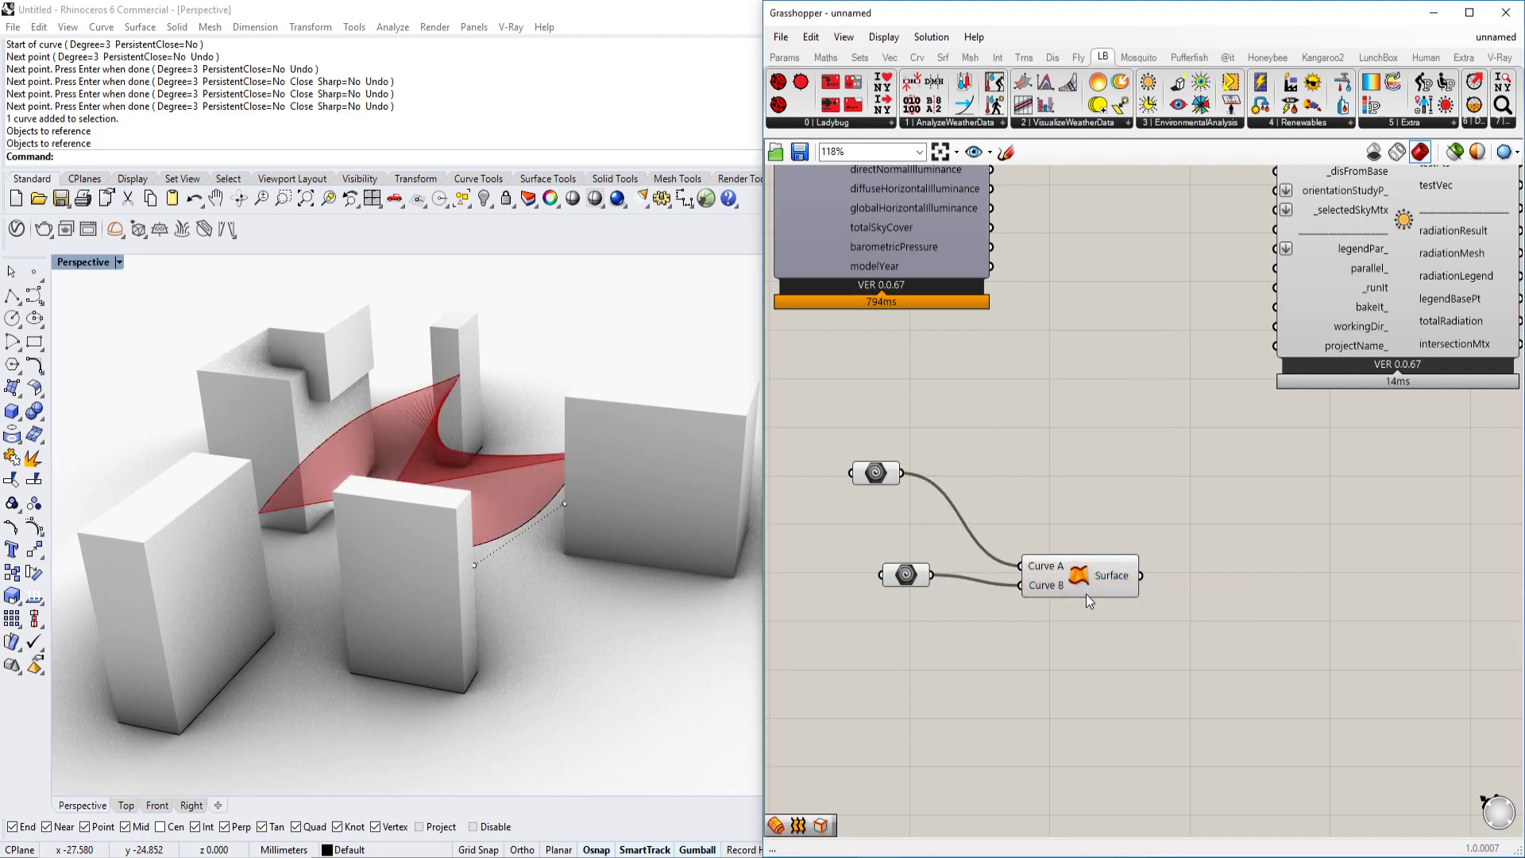
{"action": "left_click_drag", "start_coordinate": [1086, 589], "coordinate": [1101, 544]}
Step: Reverse the direction of the curve between the small block and the large block with the Flip command
{"action": "right_click_drag", "start_coordinate": [627, 497], "coordinate": [498, 555]}
{"action": "left_click", "coordinate": [493, 568]}
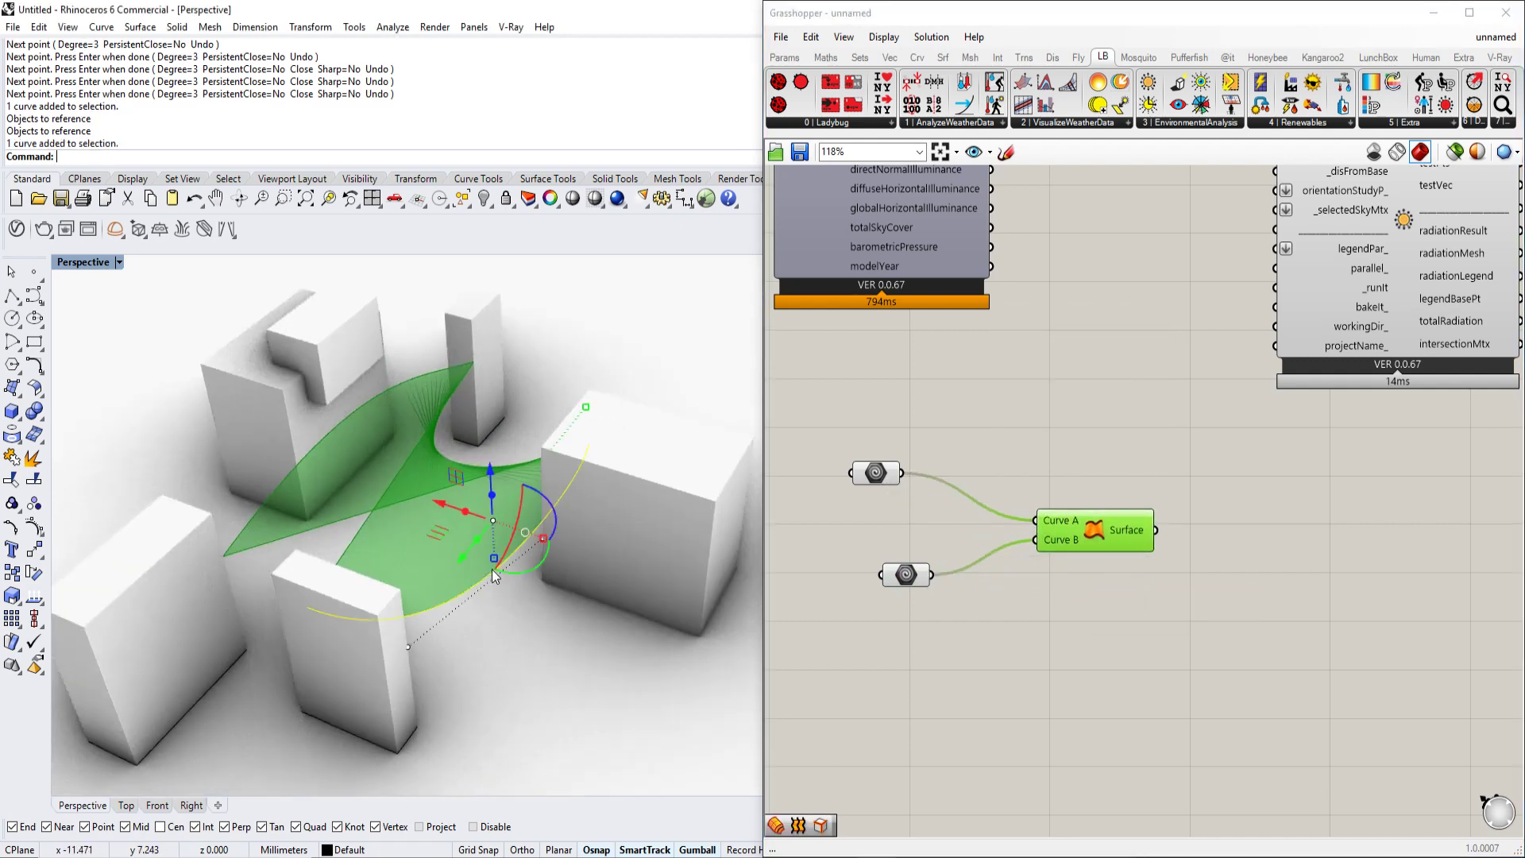
{"action": "type", "text": "Flip"}
{"action": "key", "text": "Return"}
{"action": "mouse_move", "coordinate": [493, 570]}
{"action": "right_mouse_down"}
{"action": "mouse_move", "coordinate": [476, 528]}
{"action": "mouse_move", "coordinate": [497, 486]}
{"action": "mouse_move", "coordinate": [418, 542]}
{"action": "mouse_move", "coordinate": [450, 504]}
{"action": "mouse_move", "coordinate": [459, 442]}
{"action": "mouse_move", "coordinate": [236, 393]}
{"action": "mouse_move", "coordinate": [486, 573]}
{"action": "right_mouse_up"}
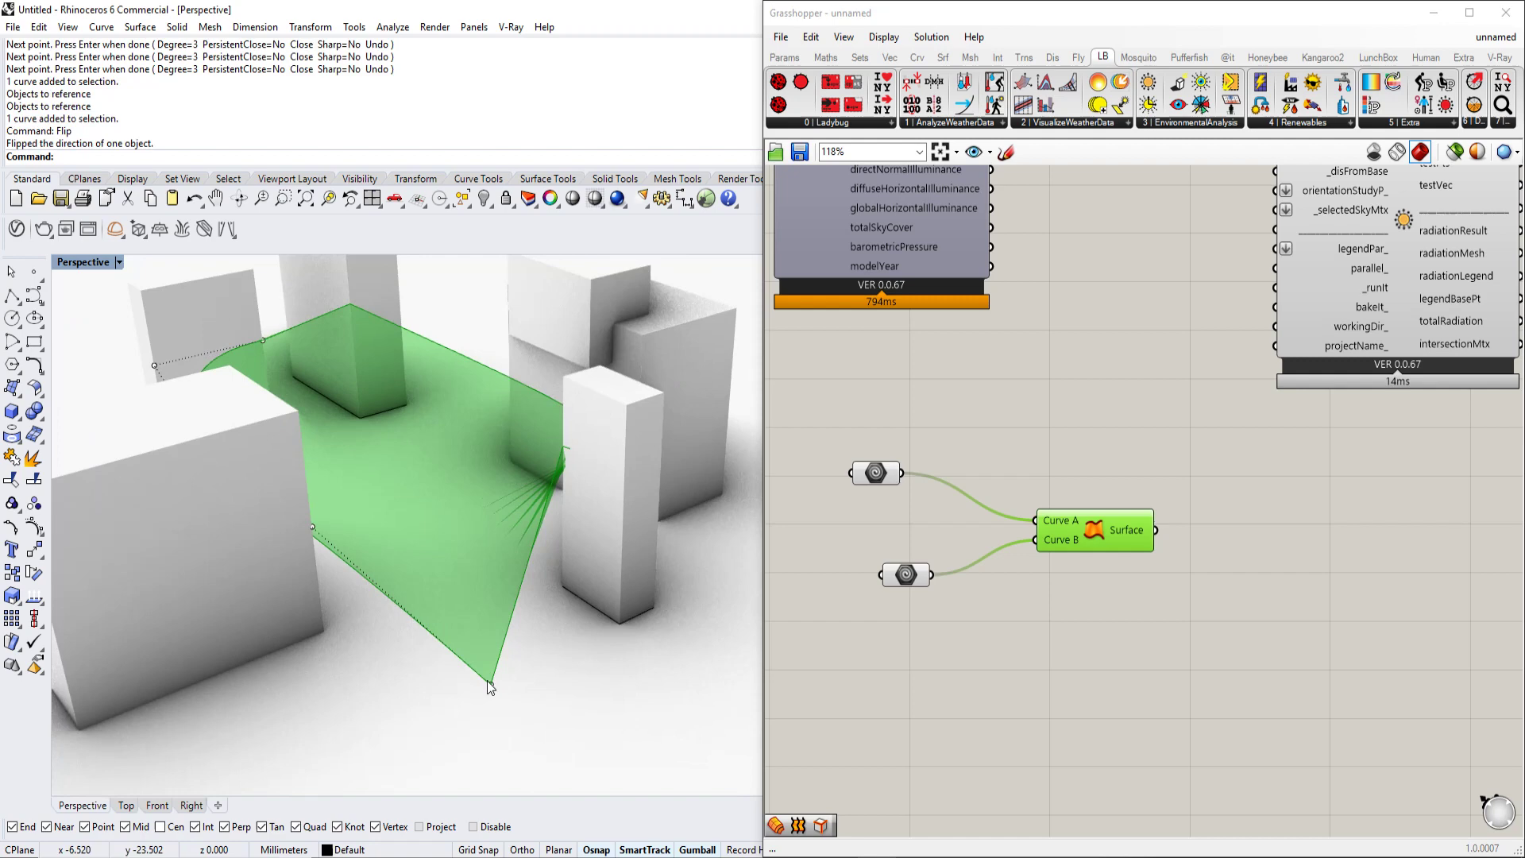
Step: Adjust the height of the flipped curve's end control point at the outer corner of the ruled surface
{"action": "left_click", "coordinate": [487, 572]}
{"action": "right_click_drag", "start_coordinate": [497, 517], "coordinate": [437, 470]}
{"action": "left_click_drag", "start_coordinate": [440, 463], "coordinate": [440, 324]}
{"action": "right_click_drag", "start_coordinate": [469, 456], "coordinate": [544, 464]}
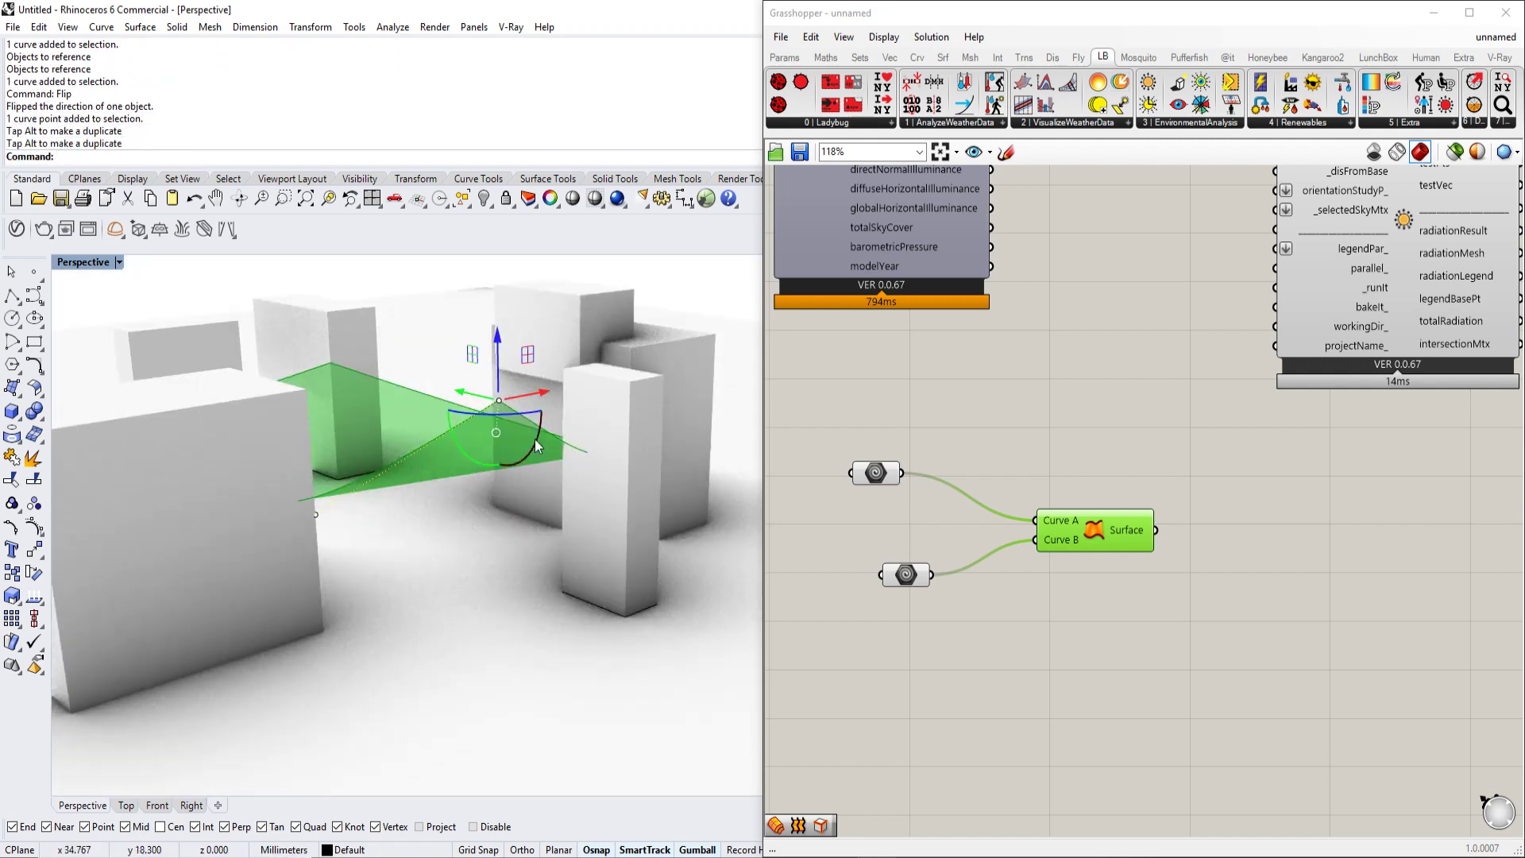
{"action": "left_click_drag", "start_coordinate": [500, 346], "coordinate": [500, 497]}
Step: Reposition the other curve's end control point at the slim tower to reshape that edge of the ruled surface
{"action": "right_click_drag", "start_coordinate": [501, 497], "coordinate": [557, 485]}
{"action": "scroll", "coordinate": [564, 488], "scroll_direction": "up", "scroll_amount": 4}
{"action": "left_click", "coordinate": [525, 442]}
{"action": "scroll", "coordinate": [526, 442], "scroll_direction": "down", "scroll_amount": 2}
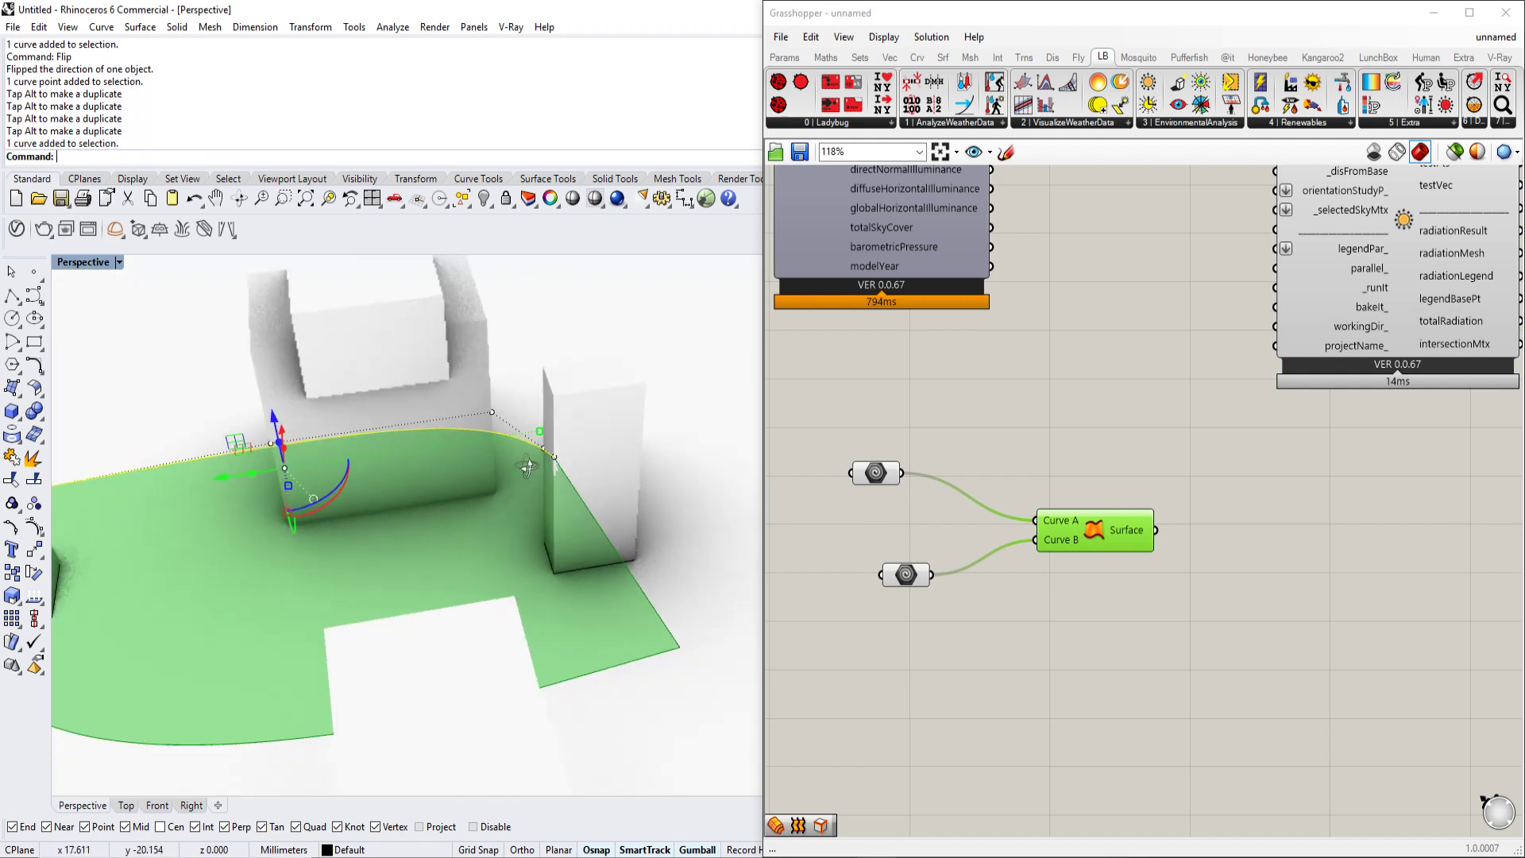
{"action": "left_click", "coordinate": [555, 456]}
{"action": "left_click_drag", "start_coordinate": [508, 465], "coordinate": [556, 451]}
{"action": "right_click_drag", "start_coordinate": [556, 451], "coordinate": [470, 513]}
{"action": "scroll", "coordinate": [636, 431], "scroll_direction": "down", "scroll_amount": 3}
{"action": "scroll", "coordinate": [992, 485], "scroll_direction": "down", "scroll_amount": 4}
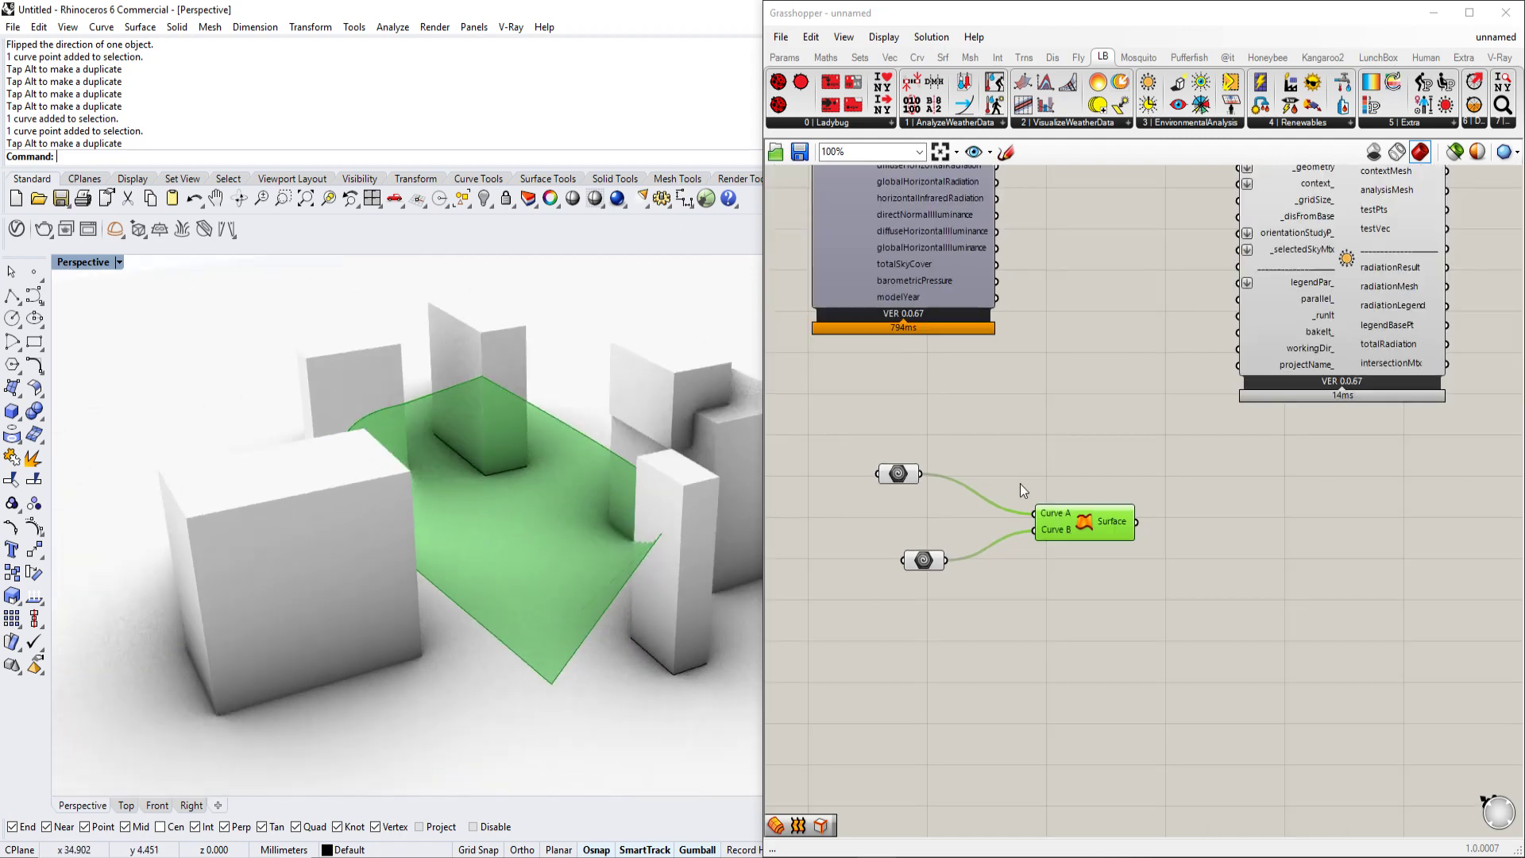
Step: Move the curve parameters and Ruled Surface component up beside the weather data component, and shift the radiation analysis component aside
{"action": "left_click_drag", "start_coordinate": [1032, 486], "coordinate": [1150, 229]}
{"action": "scroll", "coordinate": [1209, 355], "scroll_direction": "up", "scroll_amount": 2}
{"action": "left_click_drag", "start_coordinate": [1215, 361], "coordinate": [1290, 364]}
{"action": "right_click_drag", "start_coordinate": [416, 492], "coordinate": [422, 526]}
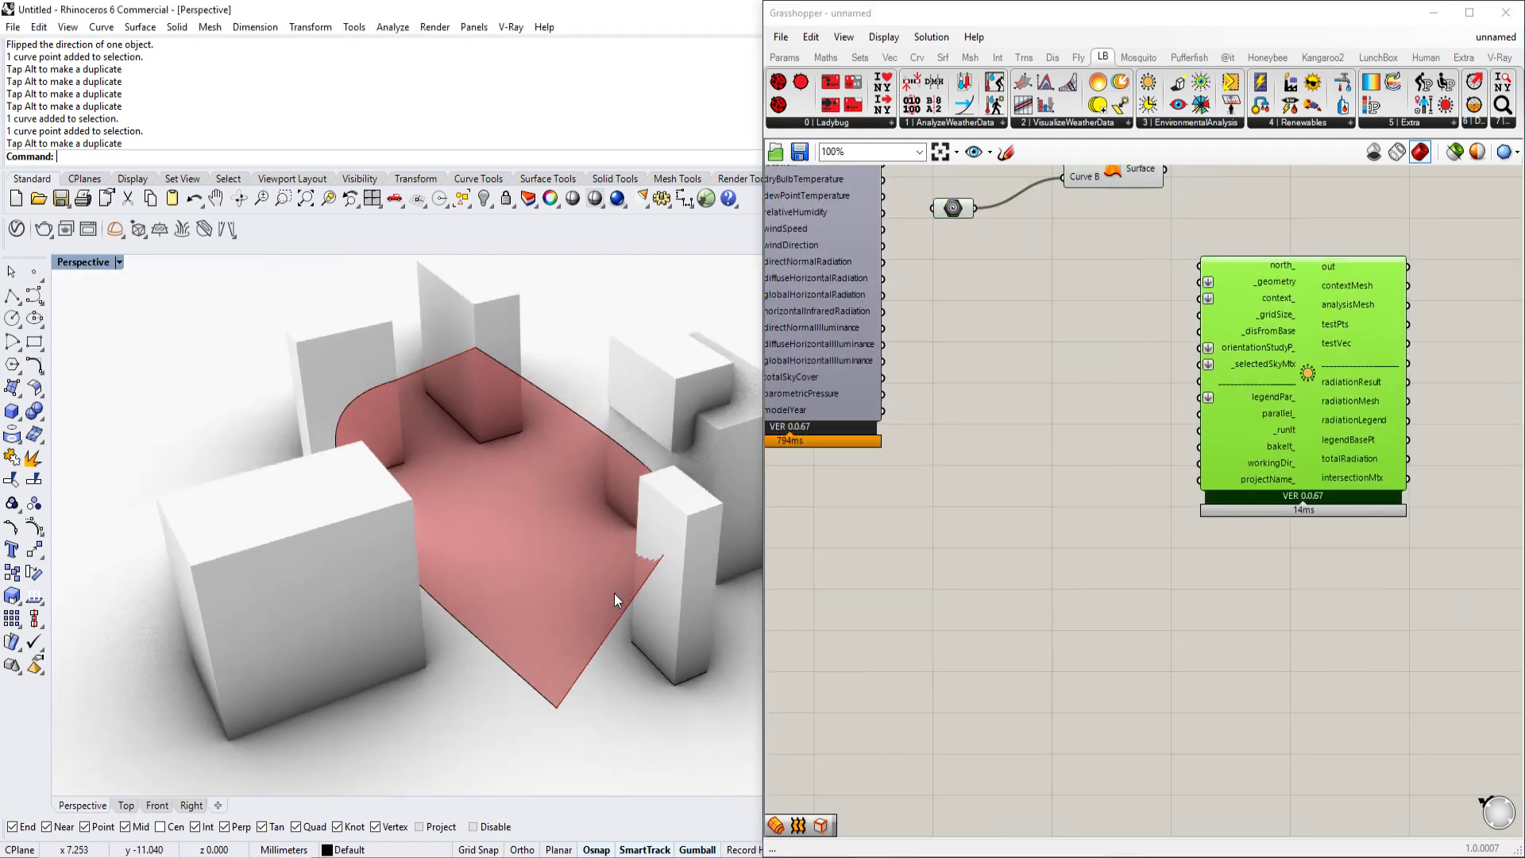
{"action": "right_click_drag", "start_coordinate": [1244, 310], "coordinate": [1222, 381]}
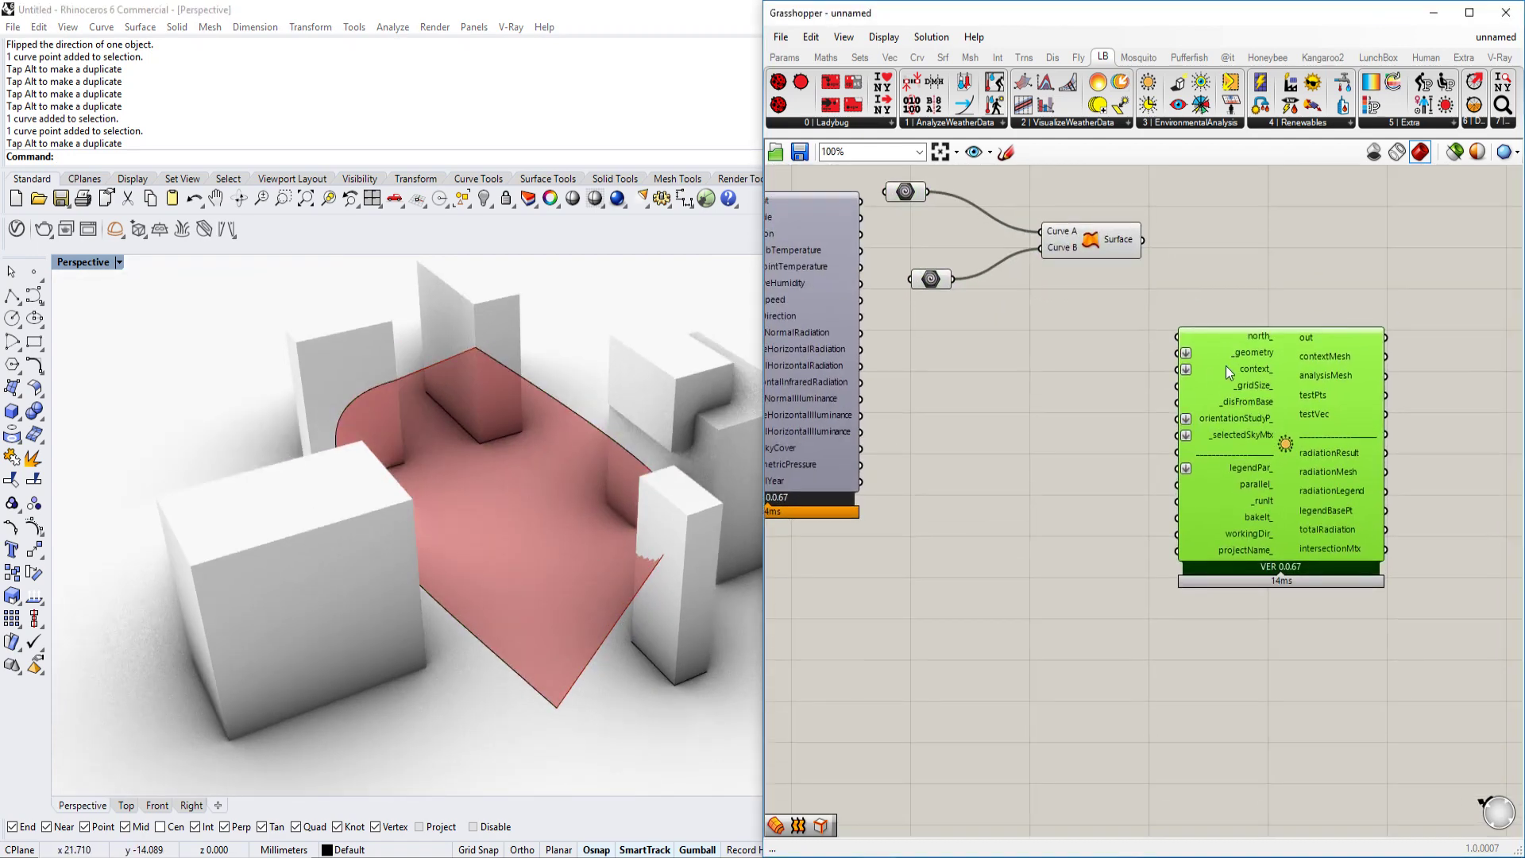
{"action": "double_click", "coordinate": [931, 586]}
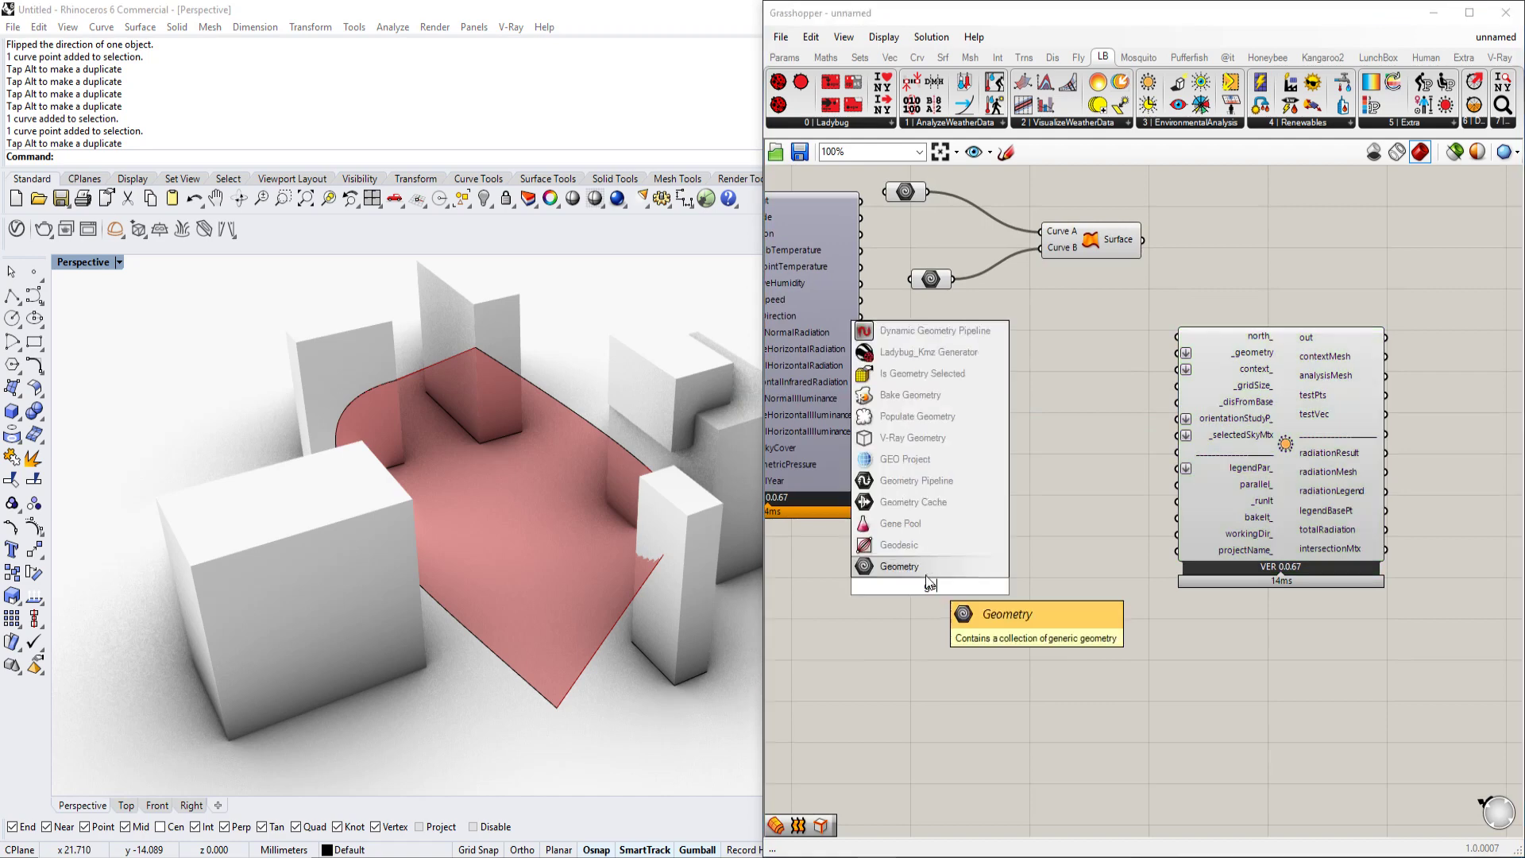
{"action": "left_click", "coordinate": [921, 566]}
{"action": "key", "text": "Delete"}
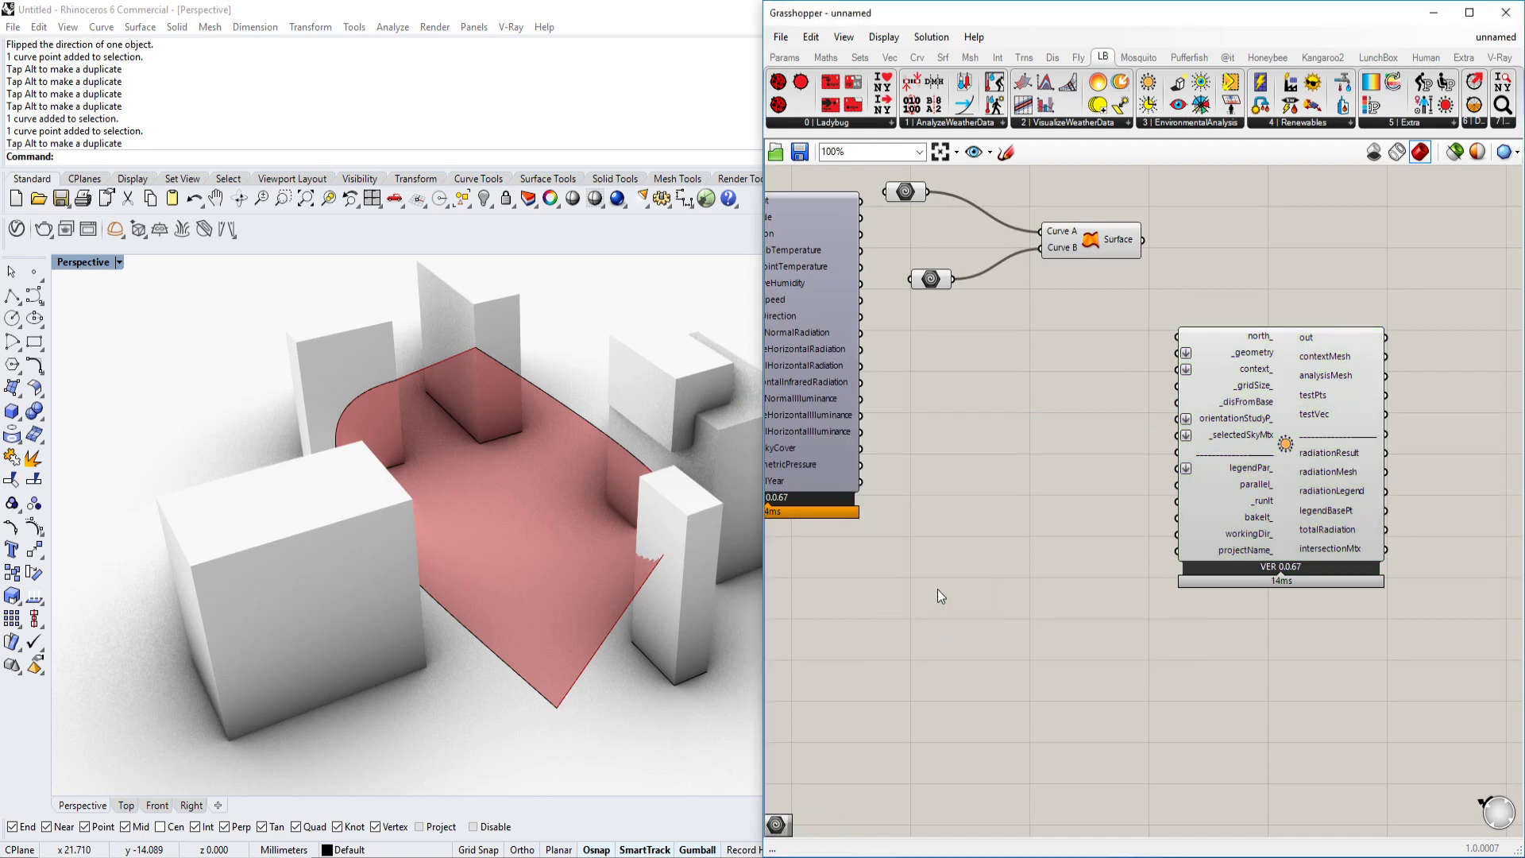
Step: Add a Geometry parameter and reference all five building blocks in it as multiple geometries
{"action": "double_click", "coordinate": [937, 588]}
{"action": "left_click", "coordinate": [937, 588]}
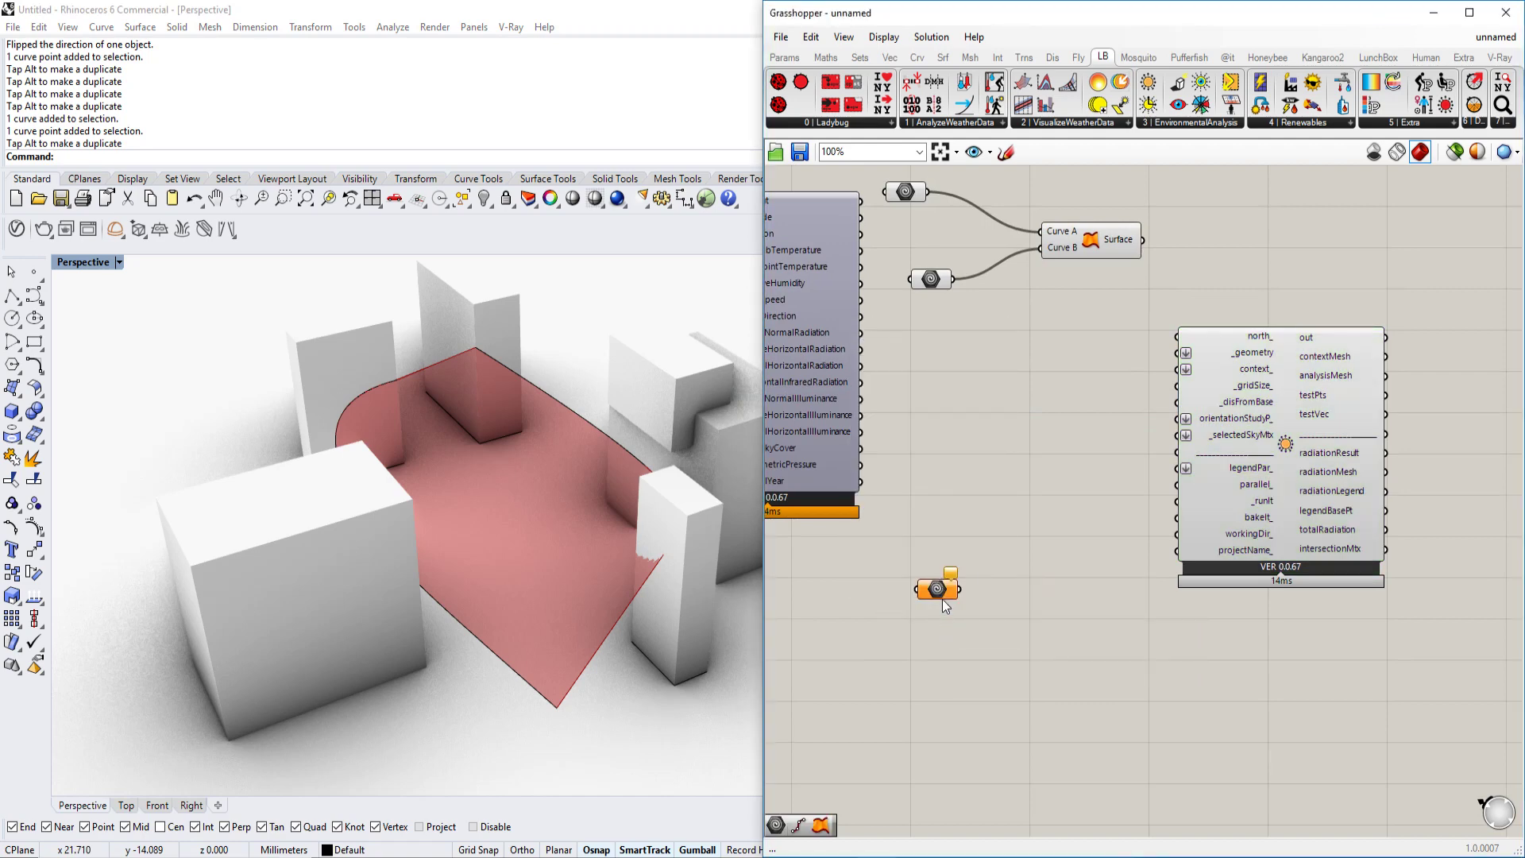
{"action": "right_click", "coordinate": [942, 597]}
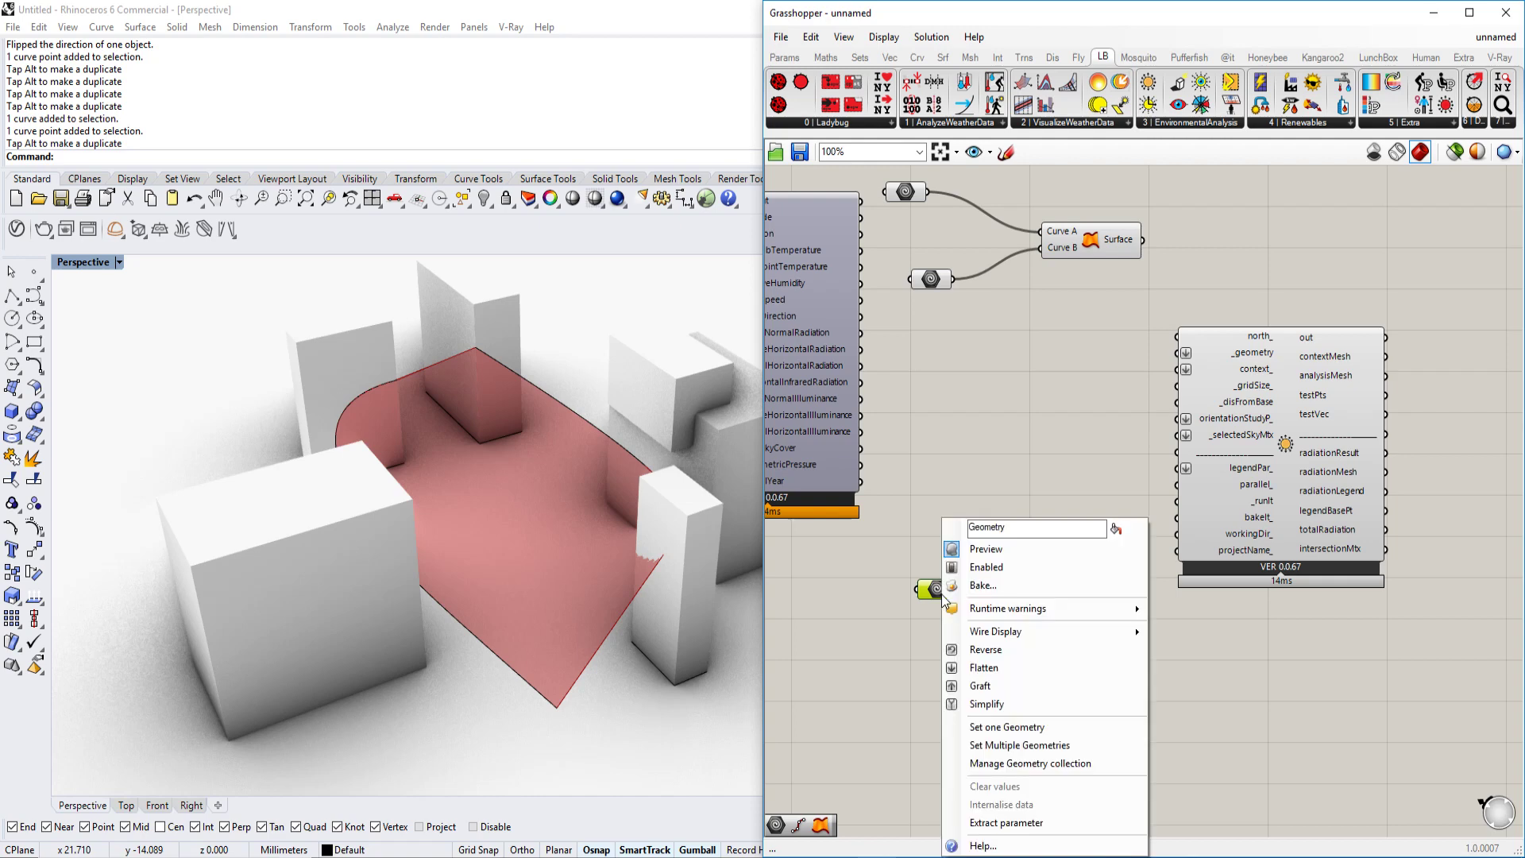
{"action": "left_click", "coordinate": [1074, 747]}
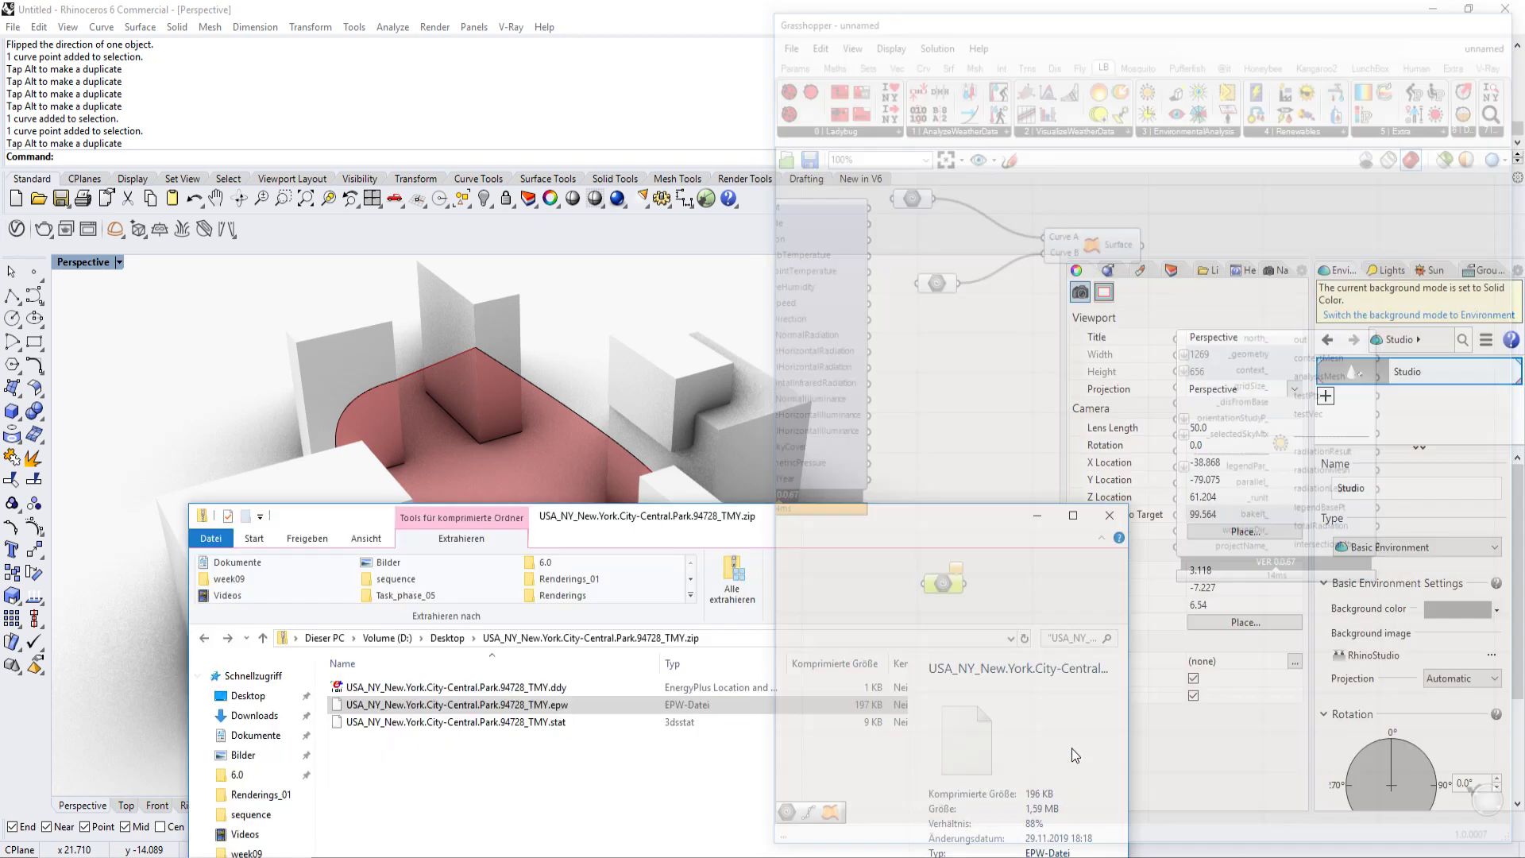
{"action": "left_click", "coordinate": [688, 564]}
{"action": "left_click", "coordinate": [754, 508]}
{"action": "left_click", "coordinate": [422, 342]}
{"action": "left_click", "coordinate": [350, 382]}
{"action": "left_click", "coordinate": [282, 536]}
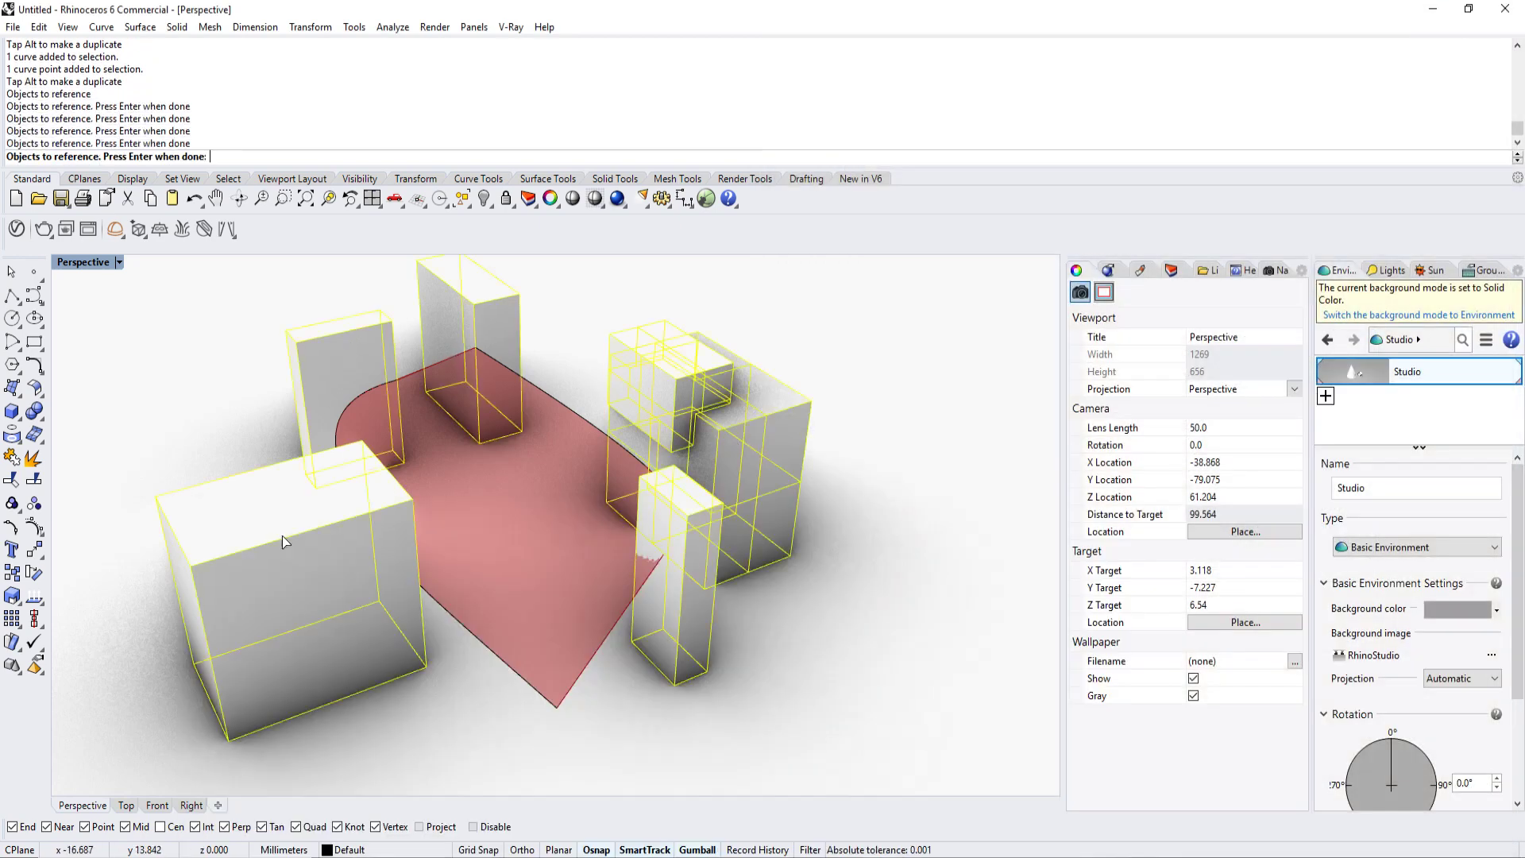
{"action": "key", "text": "Return"}
Step: Place the buildings' Geometry parameter and the Ruled Surface component next to the radiation analysis inputs
{"action": "mouse_move", "coordinate": [722, 564]}
{"action": "right_mouse_down"}
{"action": "mouse_move", "coordinate": [633, 541]}
{"action": "mouse_move", "coordinate": [732, 578]}
{"action": "right_mouse_up"}
{"action": "left_click_drag", "start_coordinate": [961, 589], "coordinate": [1018, 450]}
{"action": "left_click", "coordinate": [1017, 450]}
{"action": "left_click_drag", "start_coordinate": [944, 588], "coordinate": [1108, 356]}
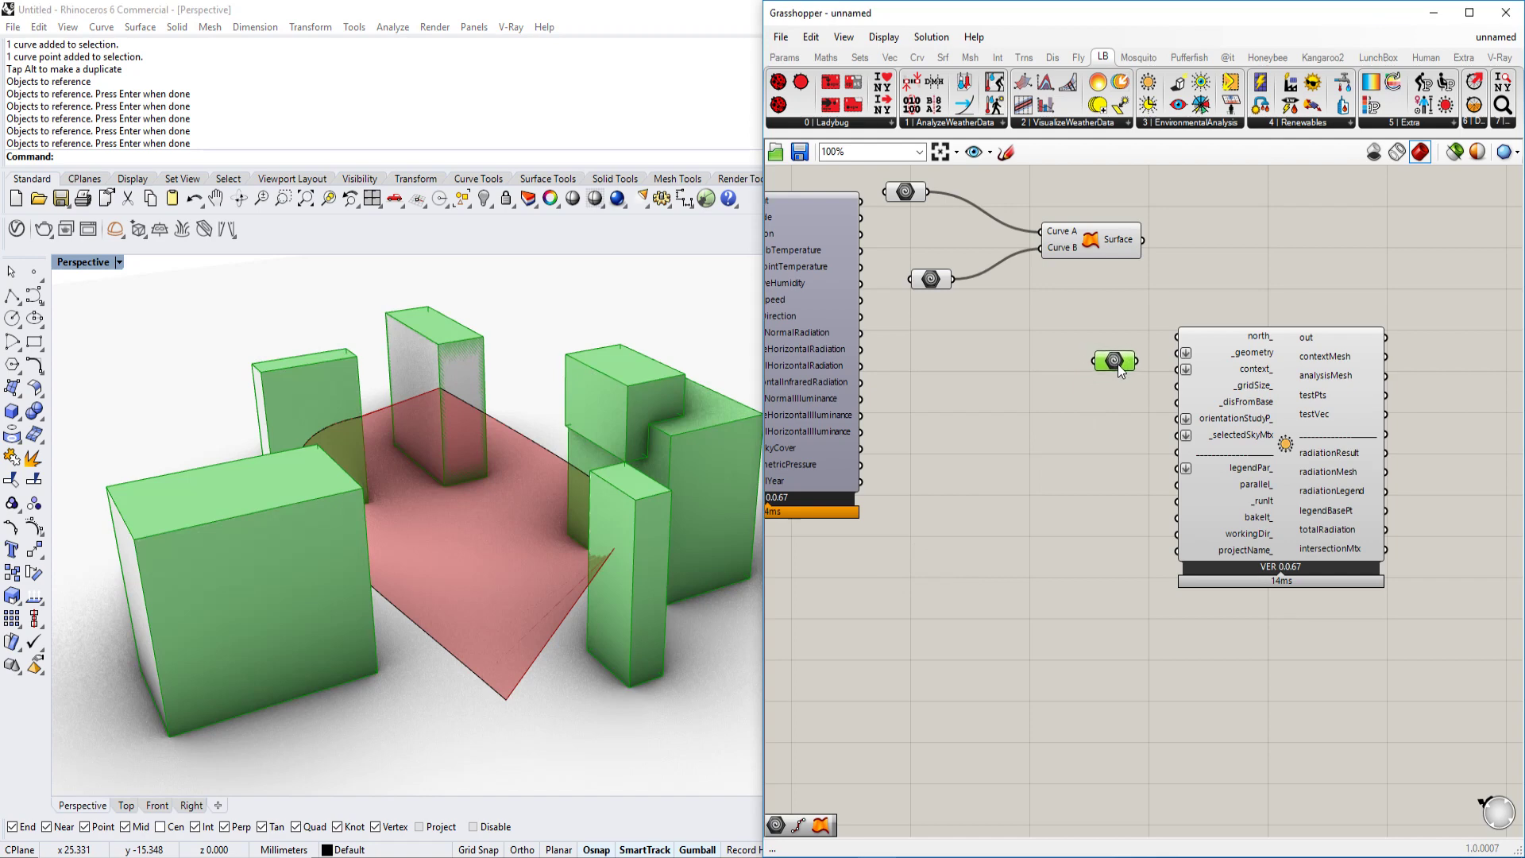
{"action": "left_click_drag", "start_coordinate": [1117, 252], "coordinate": [1118, 316]}
Step: Connect the buildings' parameter to the radiation analysis context_ input and the ruled surface to its _geometry input
{"action": "scroll", "coordinate": [1079, 334], "scroll_direction": "down", "scroll_amount": 2}
{"action": "left_click", "coordinate": [1193, 415]}
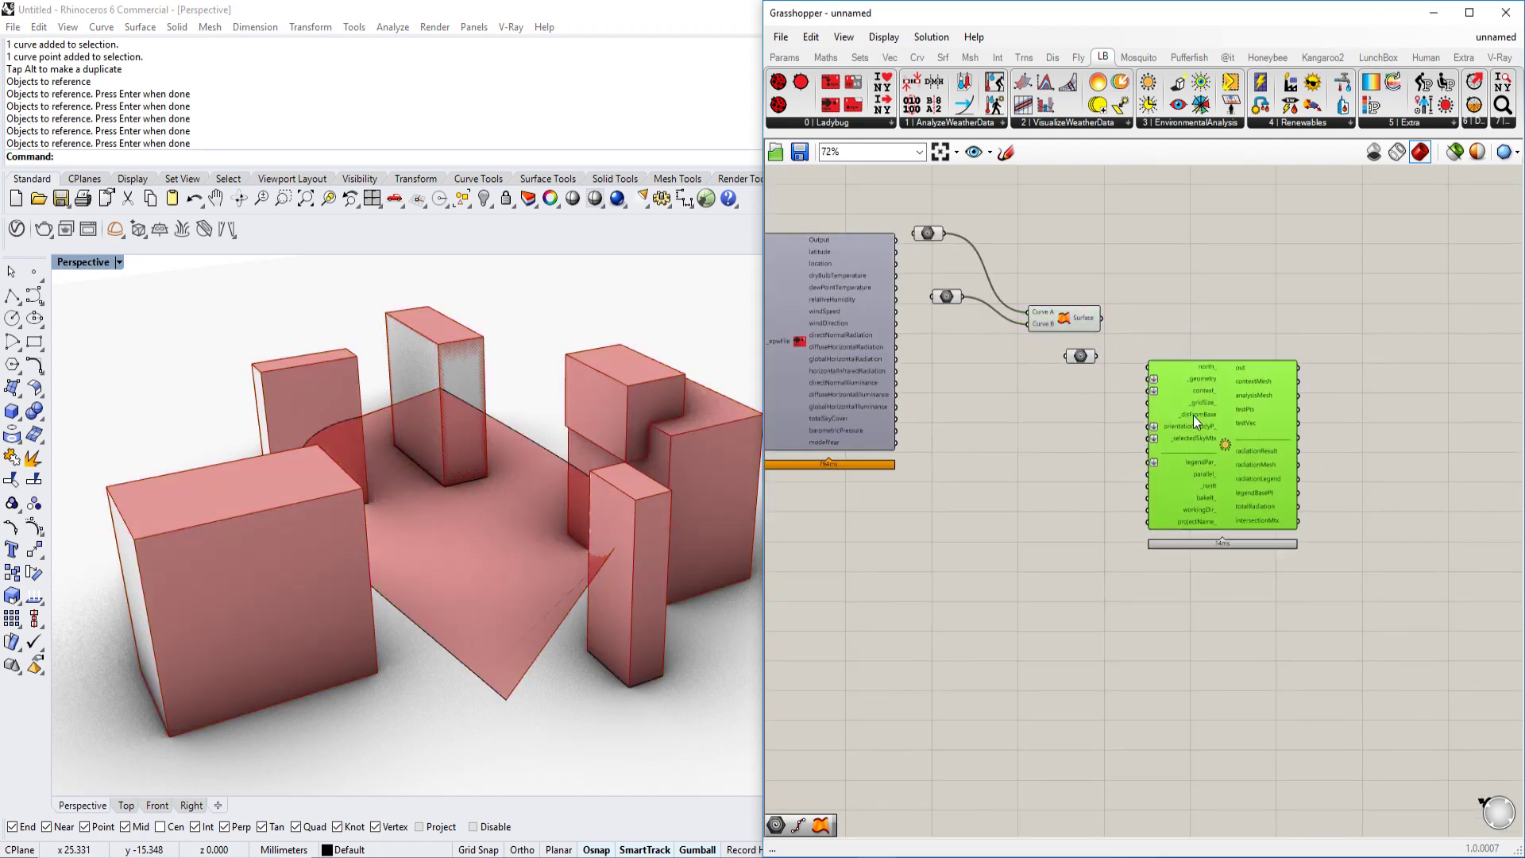
{"action": "scroll", "coordinate": [1147, 397], "scroll_direction": "up", "scroll_amount": 3}
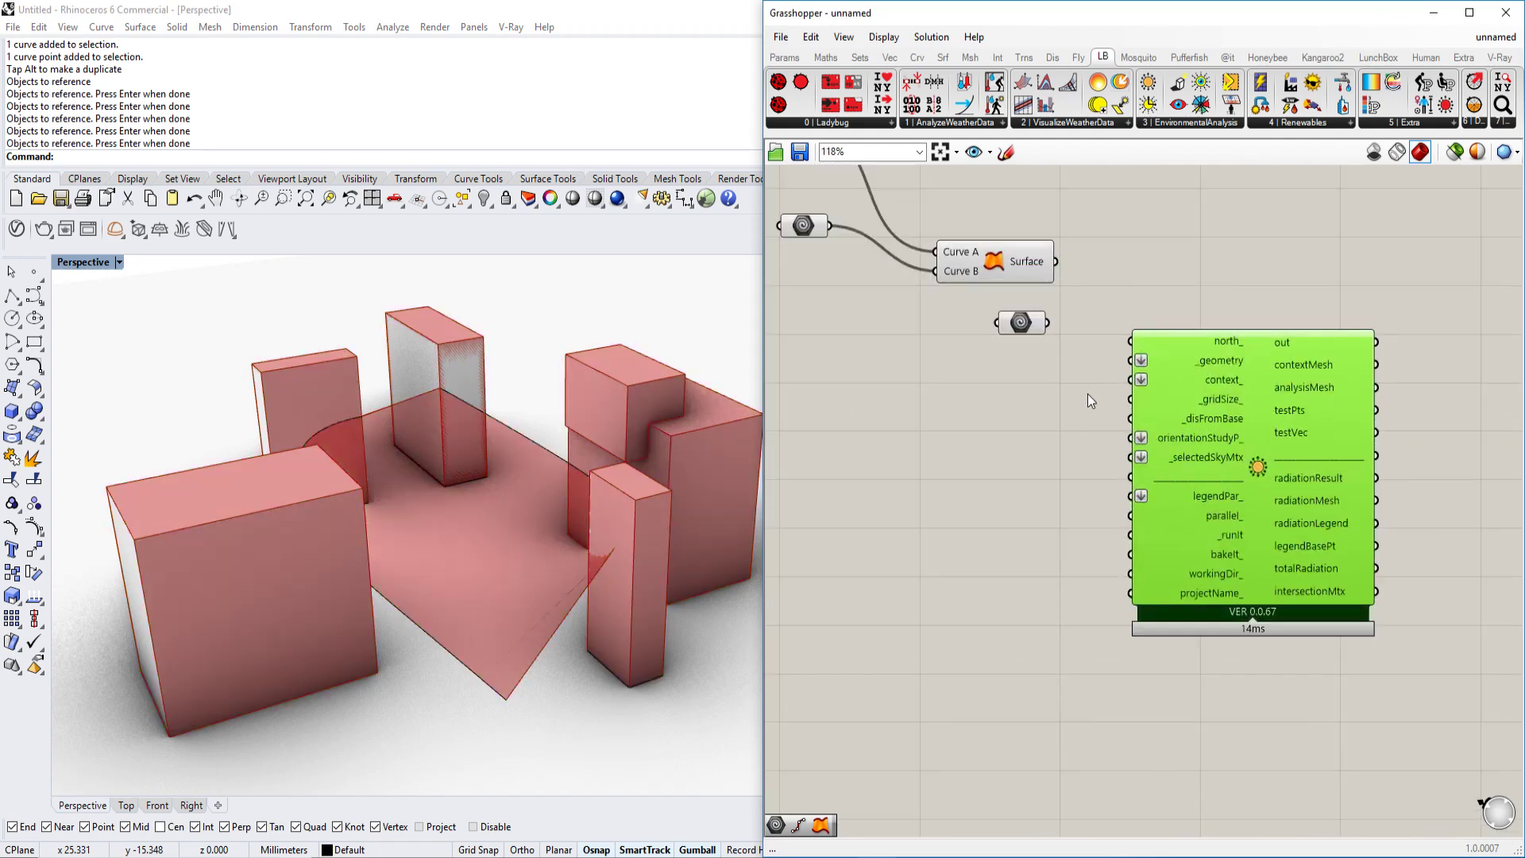
{"action": "scroll", "coordinate": [1129, 452], "scroll_direction": "down", "scroll_amount": 2}
{"action": "scroll", "coordinate": [1131, 470], "scroll_direction": "up", "scroll_amount": 3}
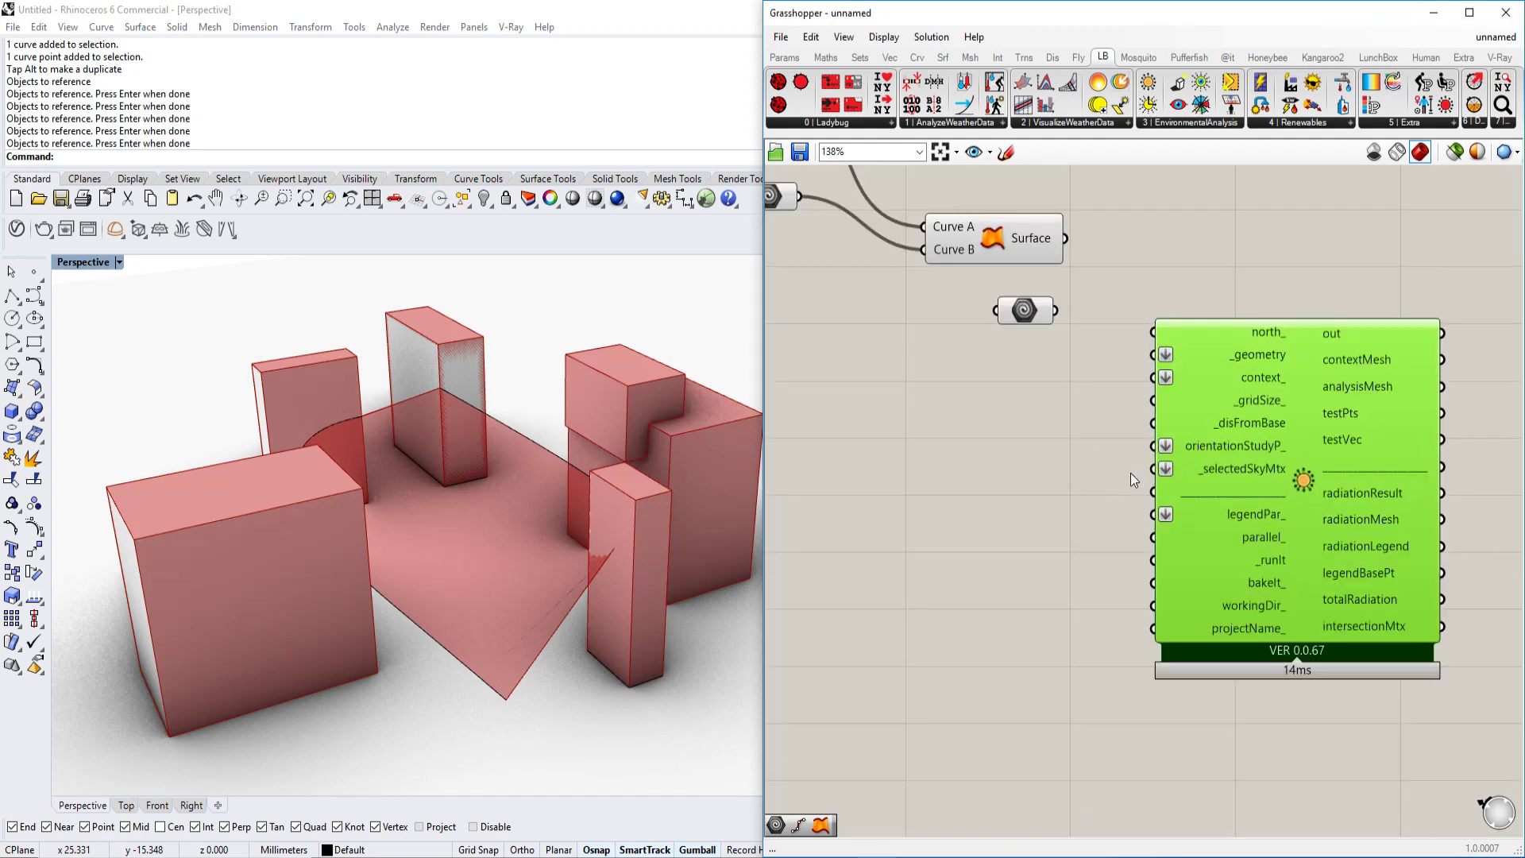
{"action": "left_click_drag", "start_coordinate": [1056, 310], "coordinate": [1153, 377]}
{"action": "scroll", "coordinate": [1149, 419], "scroll_direction": "down", "scroll_amount": 1}
{"action": "left_click", "coordinate": [1087, 315]}
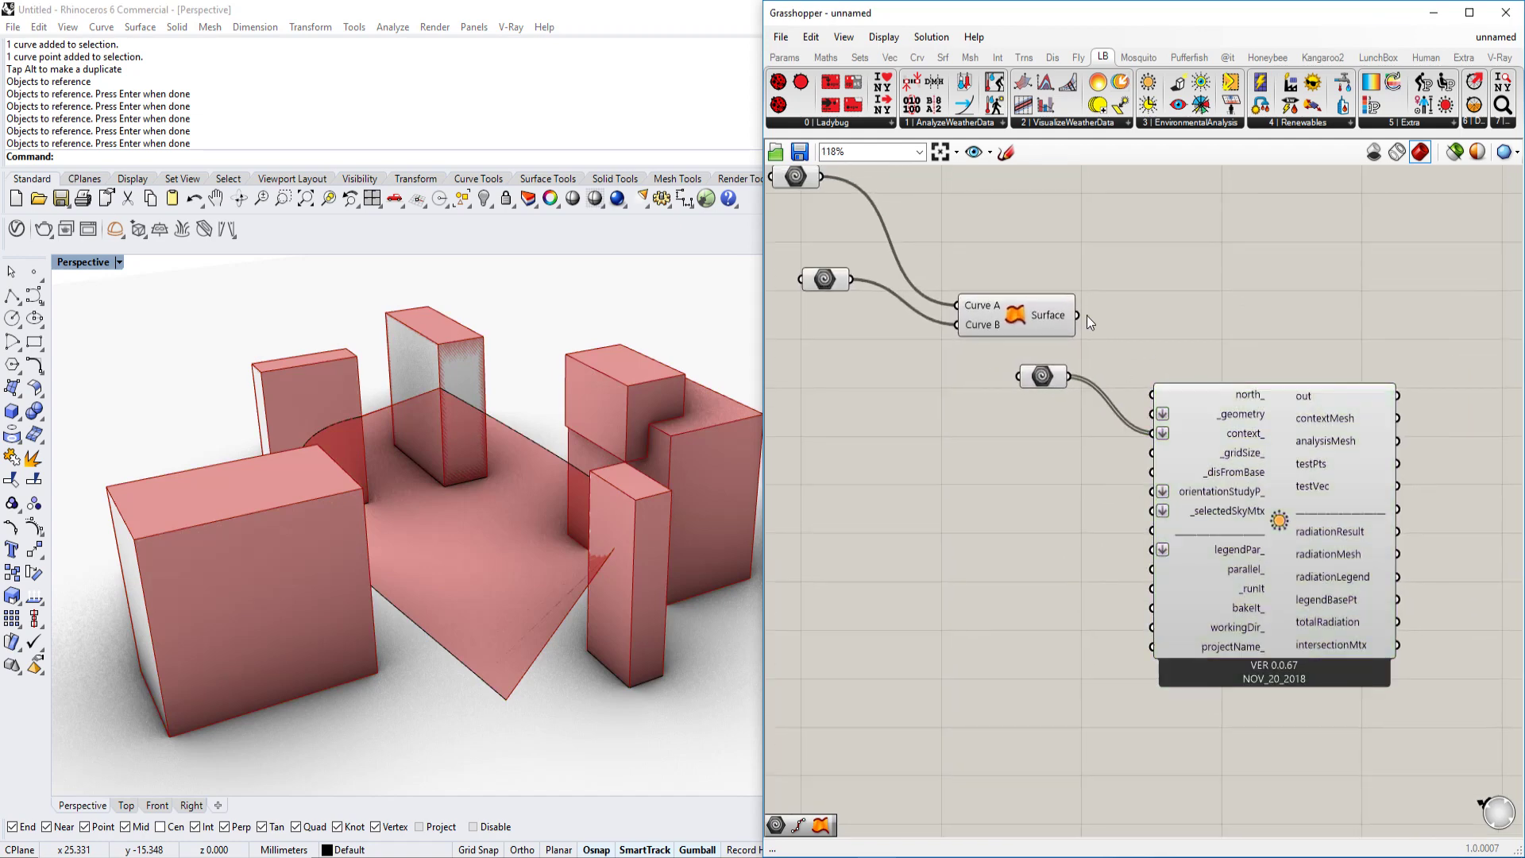
{"action": "left_click_drag", "start_coordinate": [1158, 413], "coordinate": [1155, 425]}
{"action": "scroll", "coordinate": [1188, 406], "scroll_direction": "down", "scroll_amount": 2}
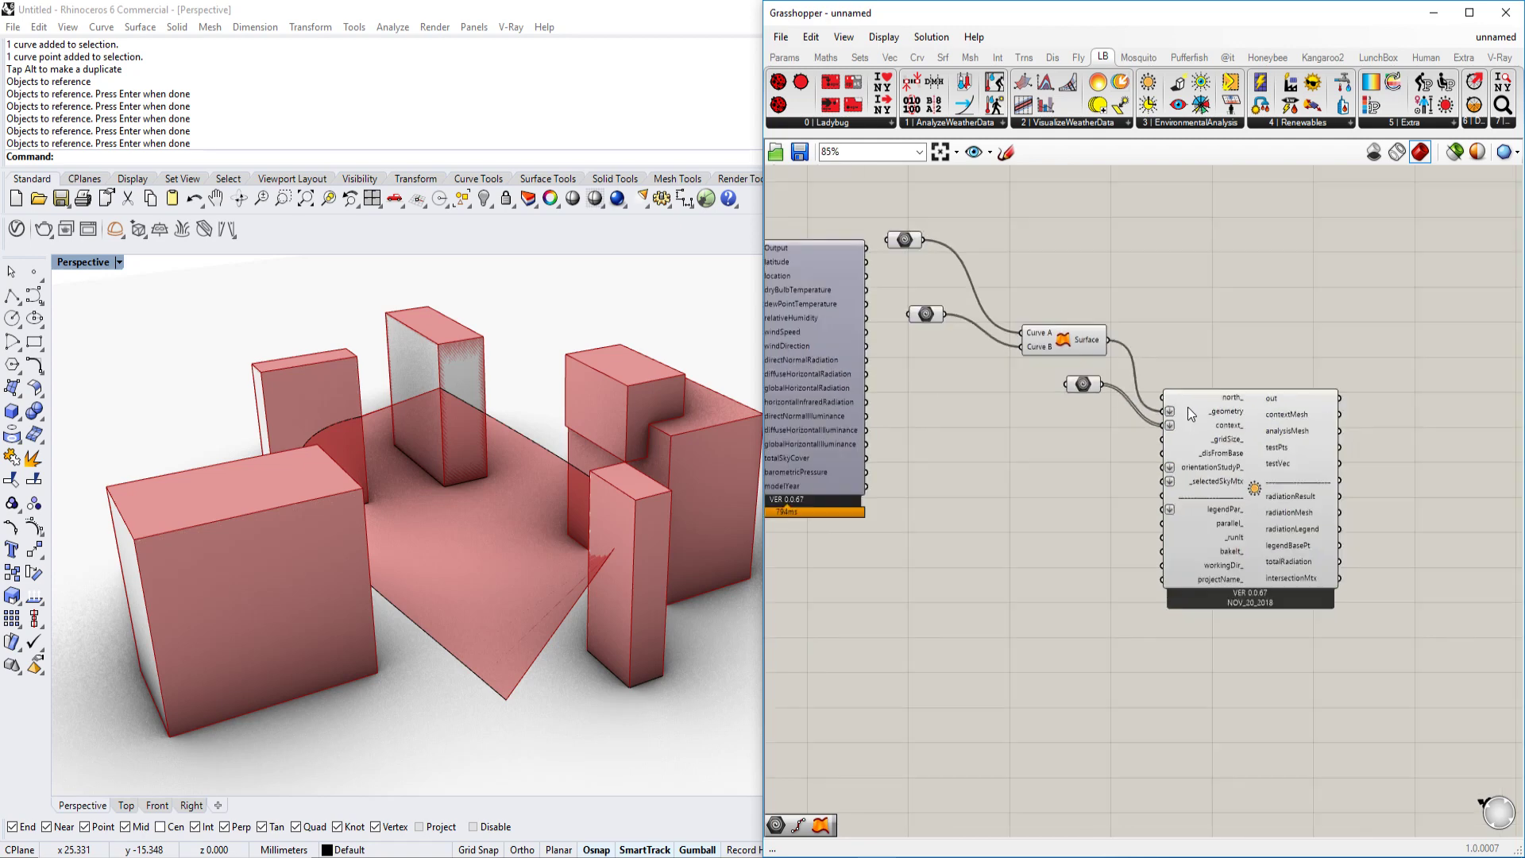
Step: Select the curve parameters, Ruled Surface component and buildings' Geometry parameter and turn off their preview
{"action": "scroll", "coordinate": [589, 460], "scroll_direction": "up", "scroll_amount": 3}
{"action": "right_click_drag", "start_coordinate": [589, 460], "coordinate": [588, 473]}
{"action": "scroll", "coordinate": [603, 454], "scroll_direction": "down", "scroll_amount": 3}
{"action": "left_click_drag", "start_coordinate": [1102, 247], "coordinate": [835, 434]}
{"action": "left_click_drag", "start_coordinate": [1089, 226], "coordinate": [874, 405]}
{"action": "middle_click", "coordinate": [929, 324]}
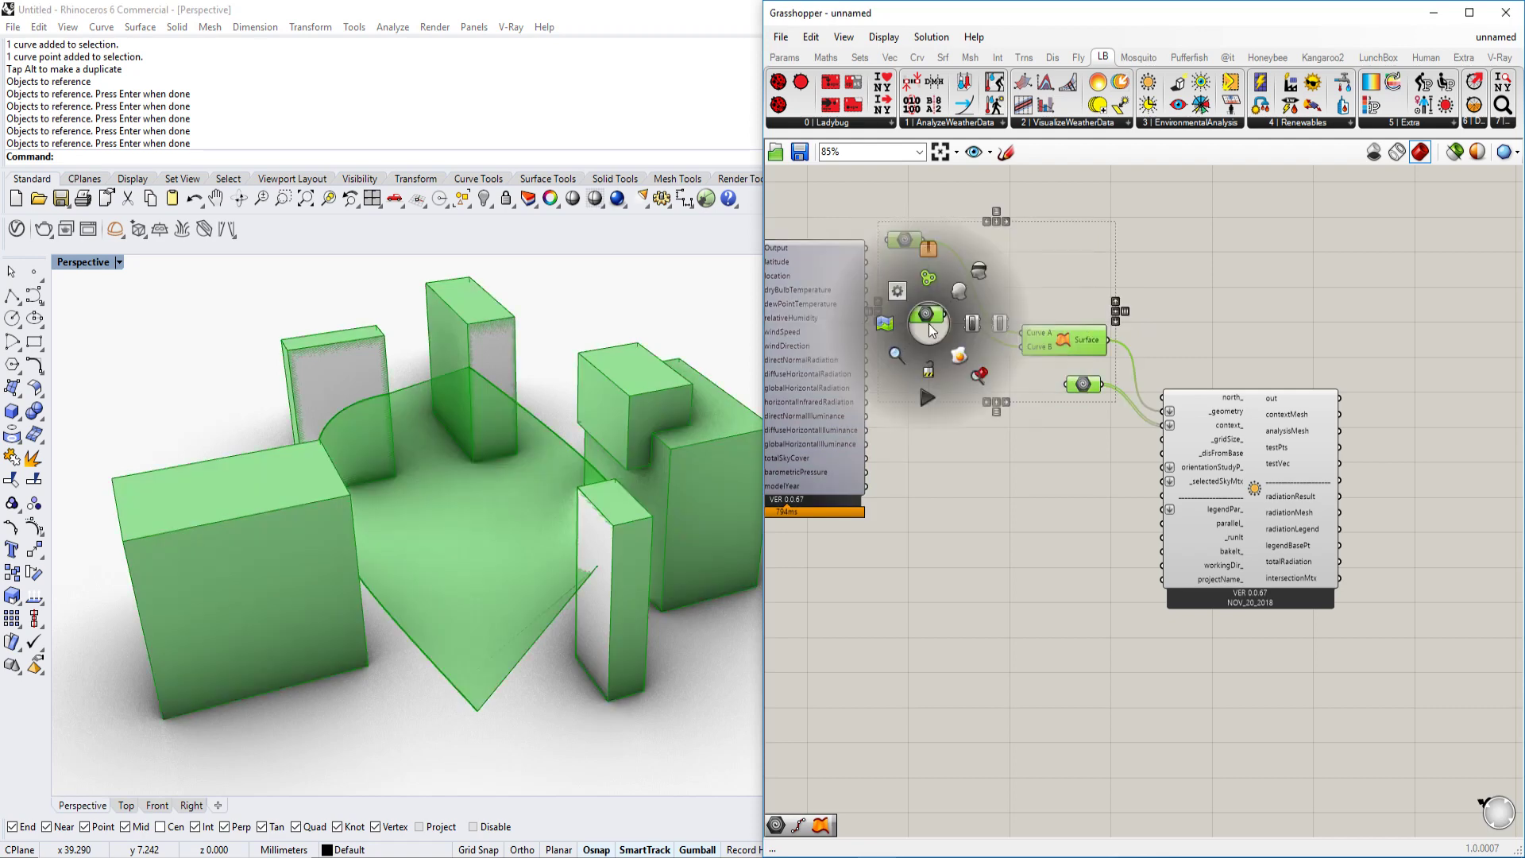
{"action": "left_click", "coordinate": [931, 325]}
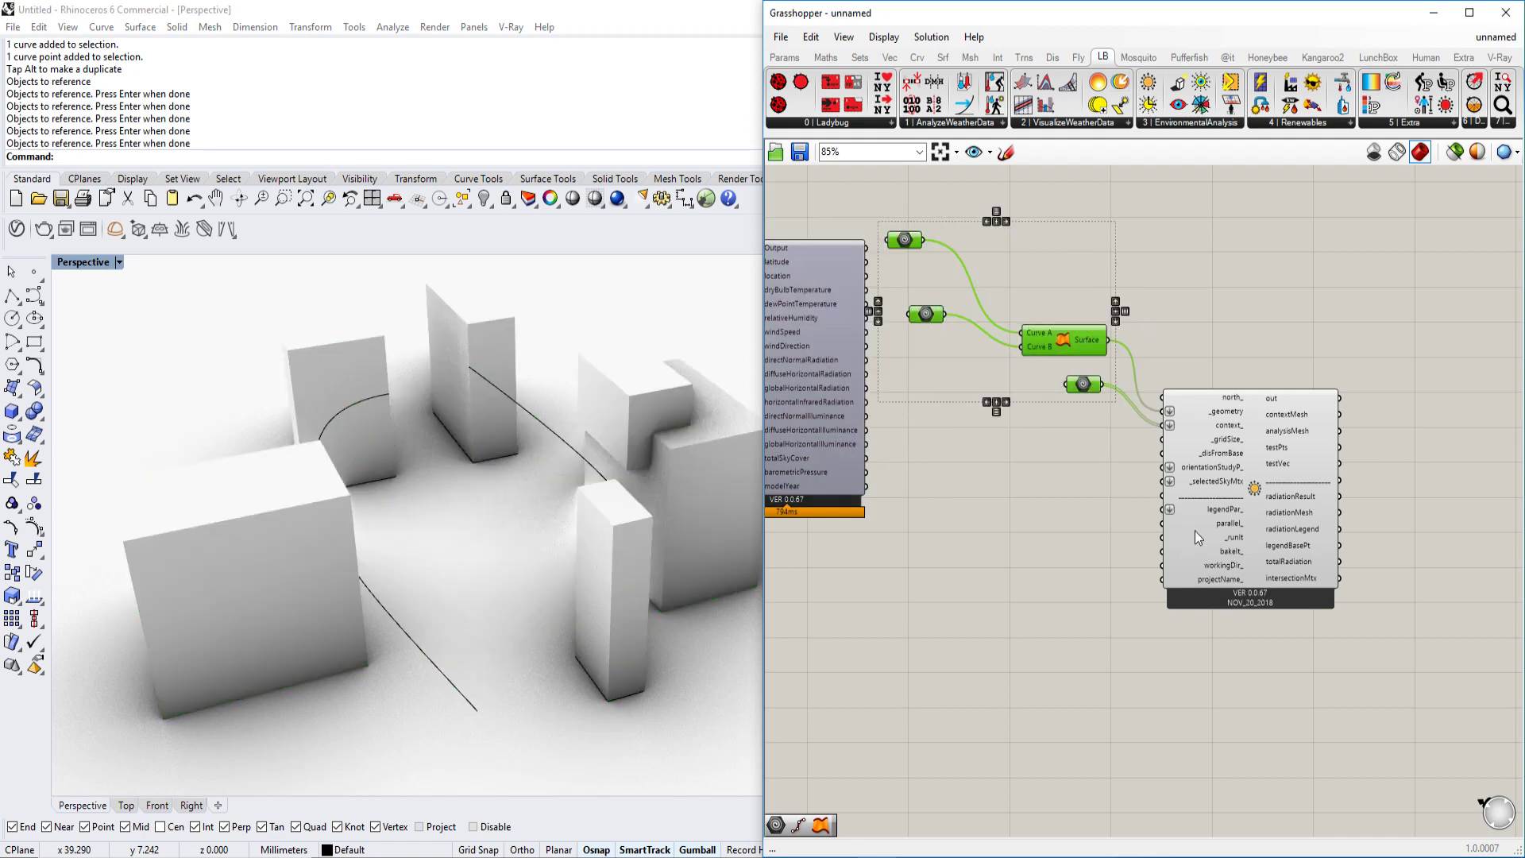
Step: Examine the radiation analysis component's remaining inputs, especially _selectedSkyMtx, alongside the weather data component's outputs
{"action": "scroll", "coordinate": [1265, 488], "scroll_direction": "up", "scroll_amount": 3}
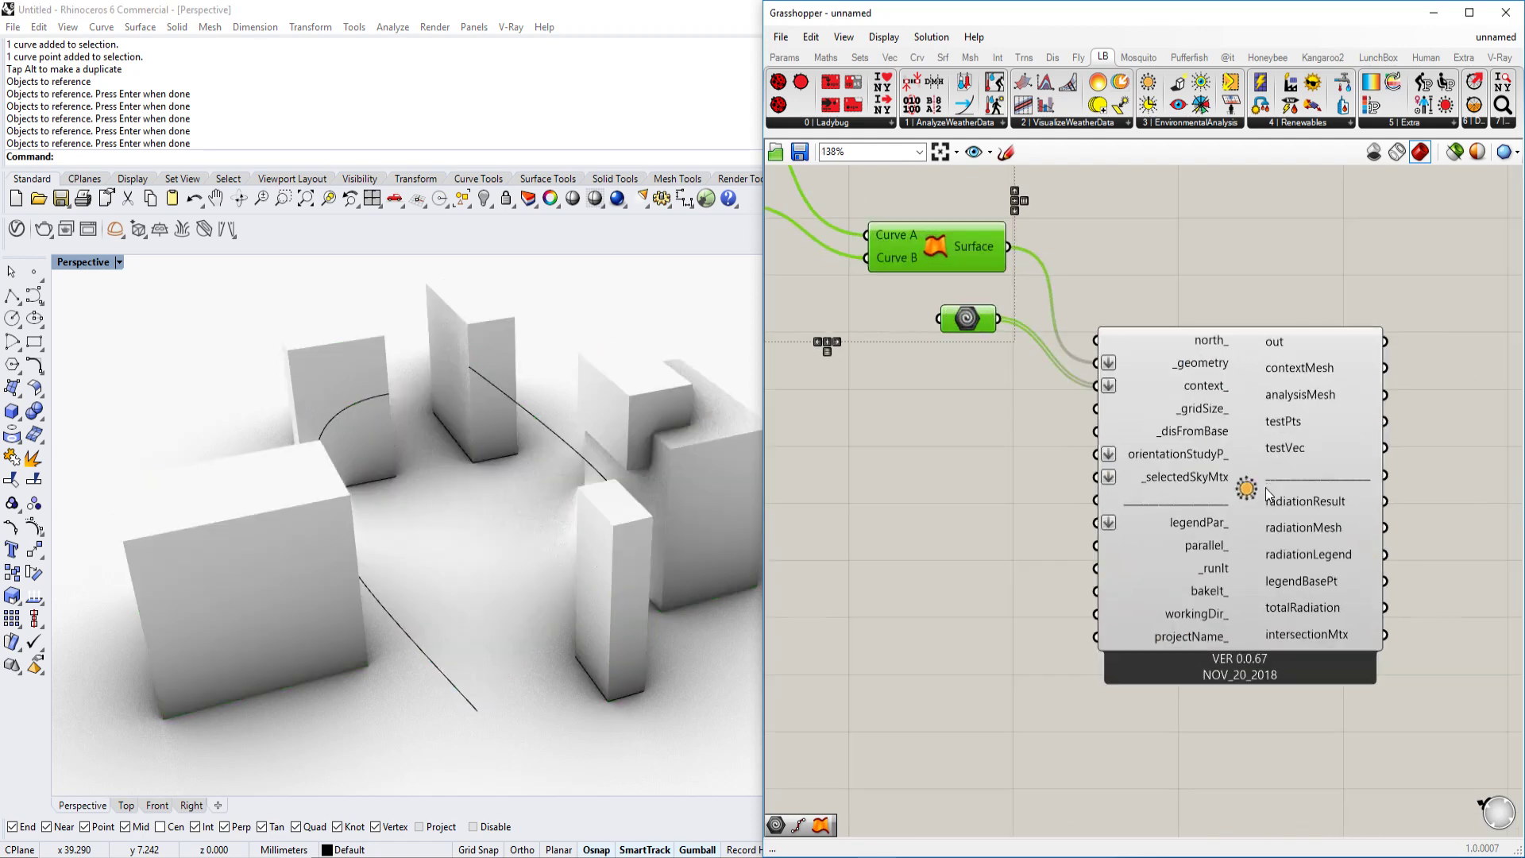
{"action": "scroll", "coordinate": [1259, 461], "scroll_direction": "down", "scroll_amount": 3}
{"action": "scroll", "coordinate": [1252, 436], "scroll_direction": "up", "scroll_amount": 2}
{"action": "right_click_drag", "start_coordinate": [1262, 481], "coordinate": [1273, 391]}
{"action": "scroll", "coordinate": [1263, 409], "scroll_direction": "down", "scroll_amount": 2}
{"action": "right_click_drag", "start_coordinate": [951, 312], "coordinate": [1044, 337]}
{"action": "left_click", "coordinate": [917, 440]}
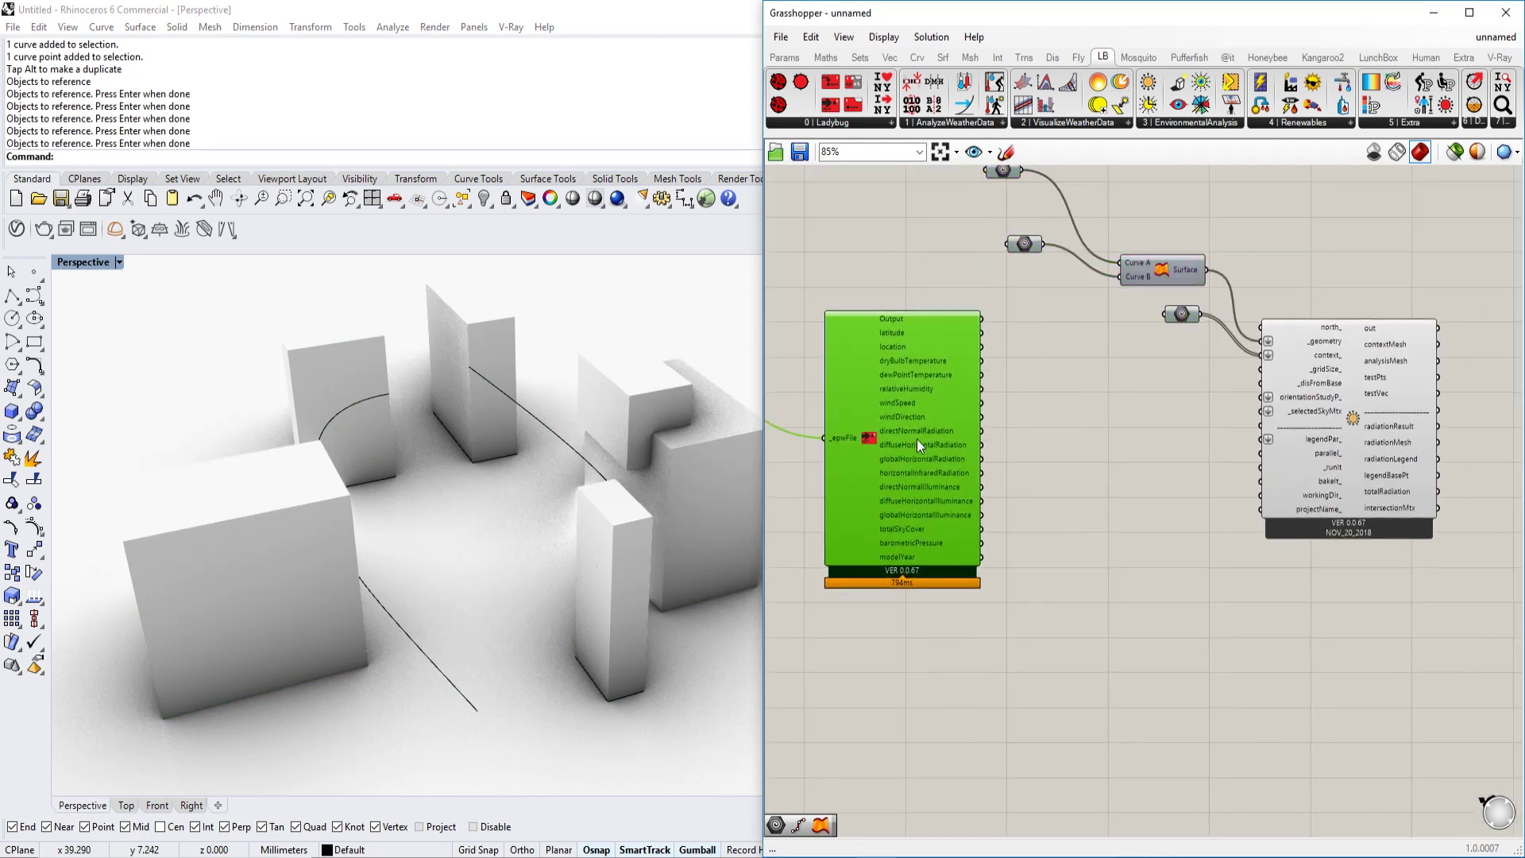
{"action": "scroll", "coordinate": [1267, 393], "scroll_direction": "up", "scroll_amount": 1}
{"action": "right_click_drag", "start_coordinate": [1267, 393], "coordinate": [1239, 359]}
{"action": "scroll", "coordinate": [1249, 388], "scroll_direction": "up", "scroll_amount": 1}
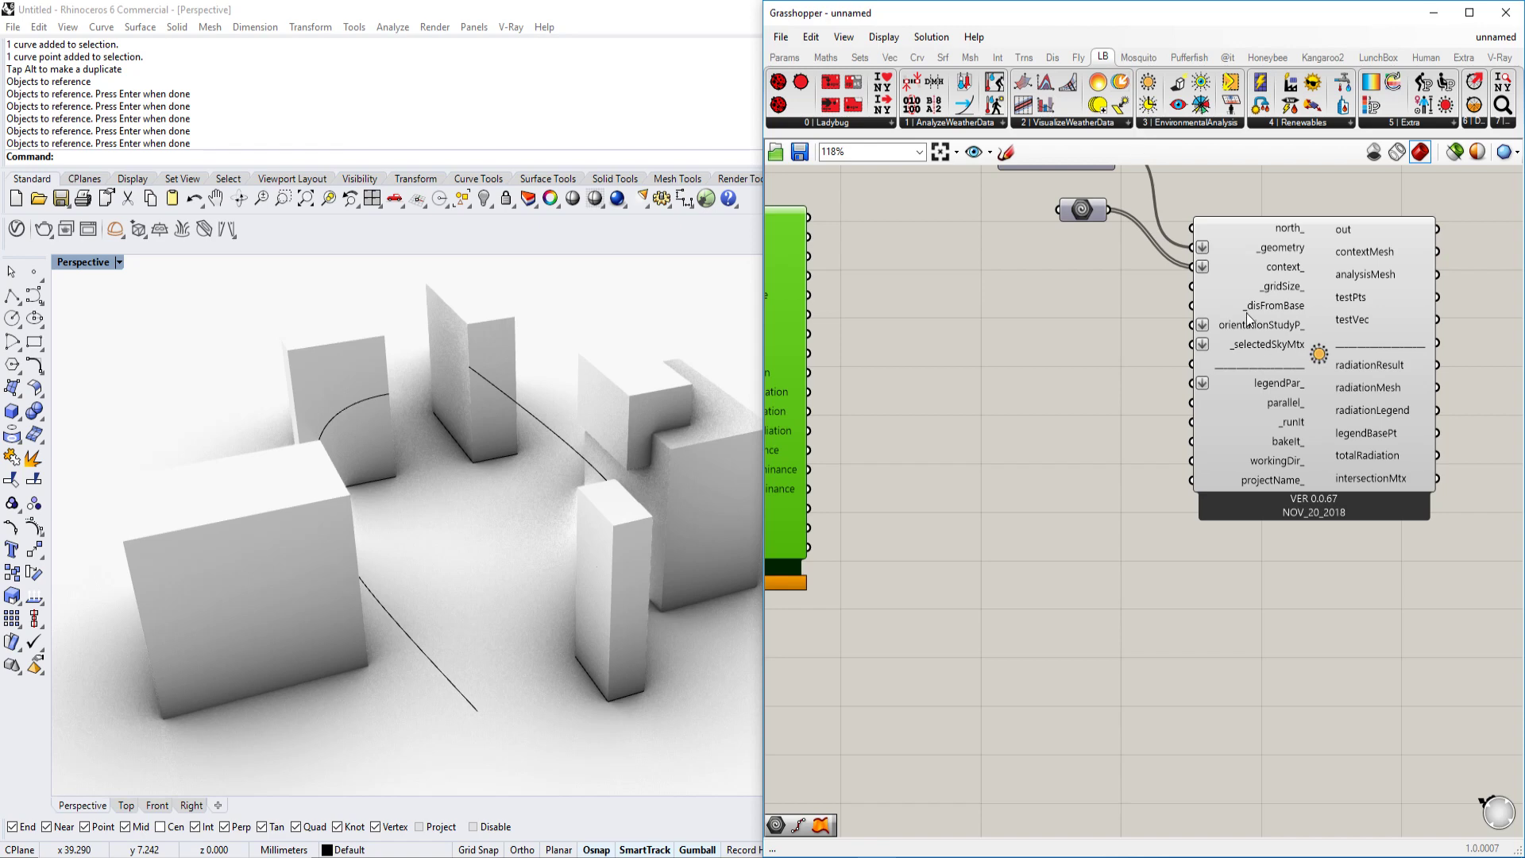
Step: Add a Ladybug_selectSkyMtx component and place it between the weather data and radiation analysis components
{"action": "left_click", "coordinate": [1069, 123]}
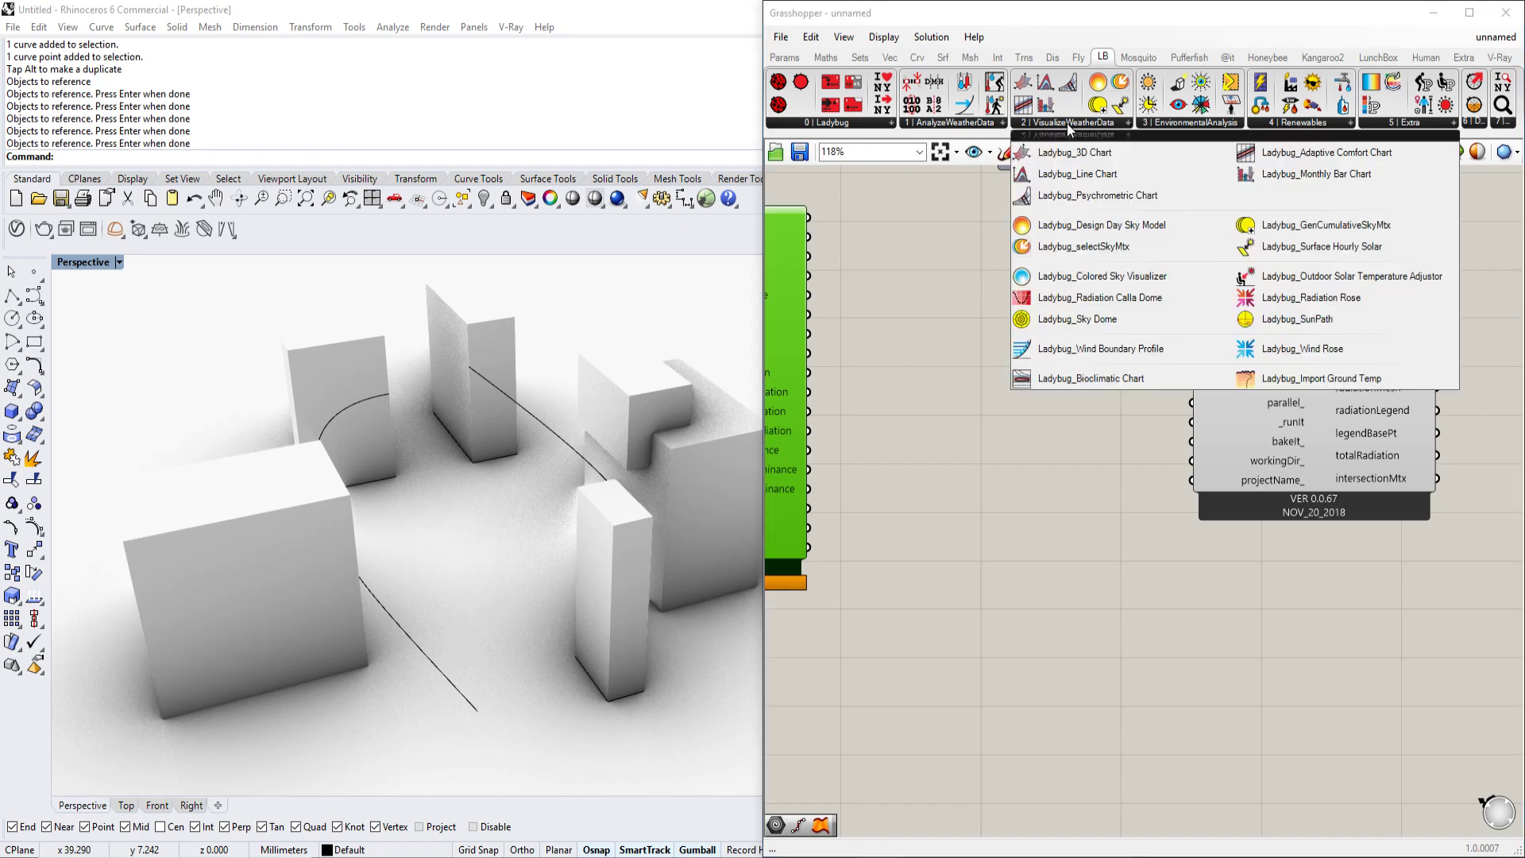
{"action": "left_click", "coordinate": [1109, 247]}
{"action": "left_click", "coordinate": [999, 373]}
{"action": "left_click_drag", "start_coordinate": [995, 371], "coordinate": [1005, 686]}
{"action": "right_click_drag", "start_coordinate": [1005, 686], "coordinate": [1066, 502]}
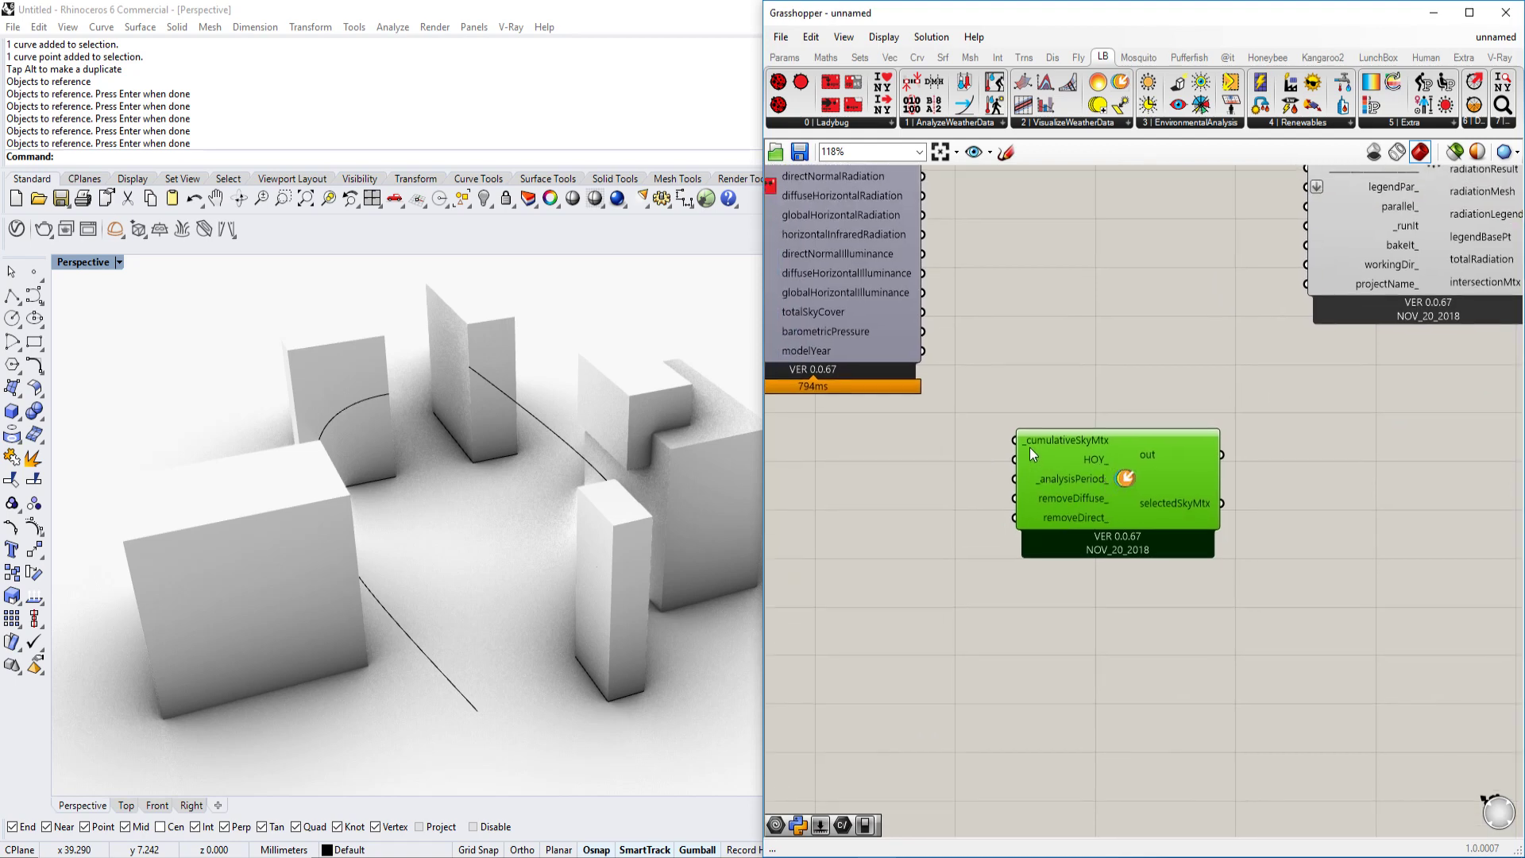
{"action": "scroll", "coordinate": [1032, 468], "scroll_direction": "down", "scroll_amount": 1}
{"action": "right_click_drag", "start_coordinate": [988, 345], "coordinate": [1036, 449]}
{"action": "left_click_drag", "start_coordinate": [1137, 613], "coordinate": [1115, 446]}
{"action": "scroll", "coordinate": [1054, 385], "scroll_direction": "up", "scroll_amount": 1}
{"action": "right_click_drag", "start_coordinate": [1053, 385], "coordinate": [1062, 424]}
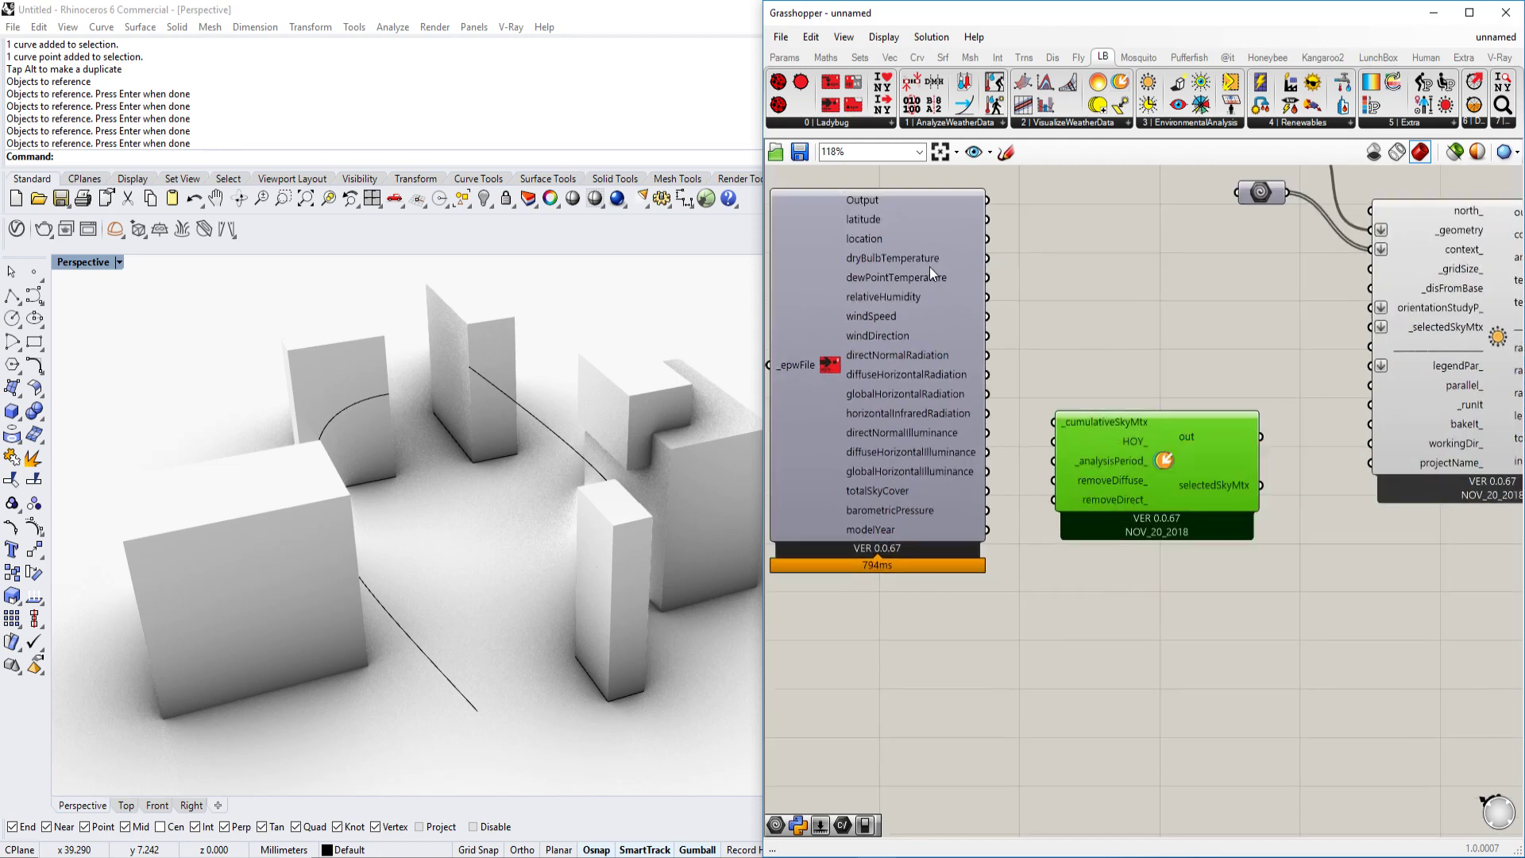
Step: Add a Ladybug_GenCumulativeSkyMtx component beside the weather data component and move selectSkyMtx below it
{"action": "double_click", "coordinate": [1157, 358]}
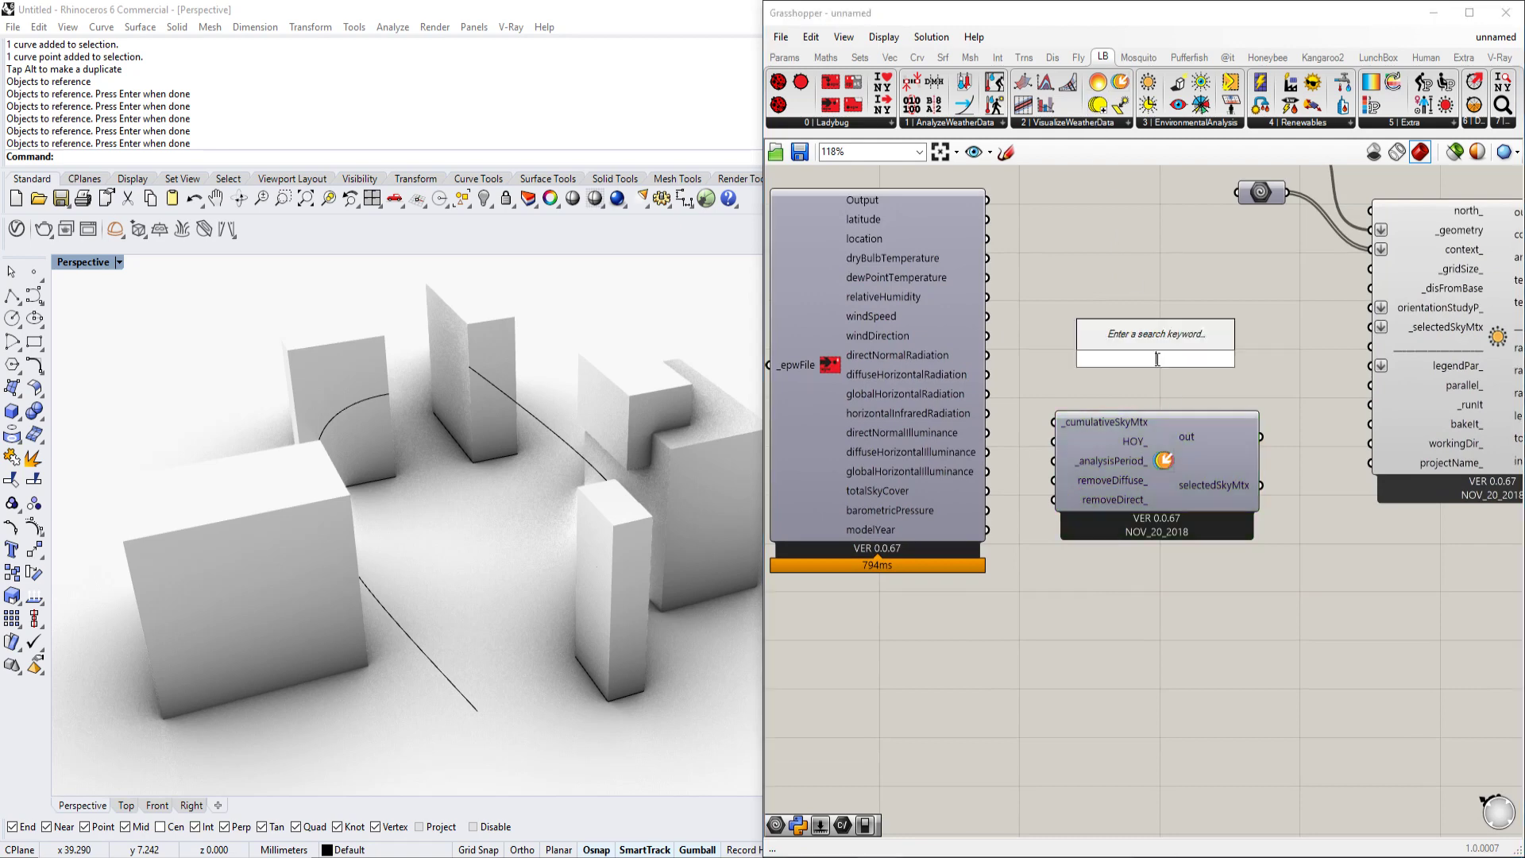
{"action": "type", "text": "cum"}
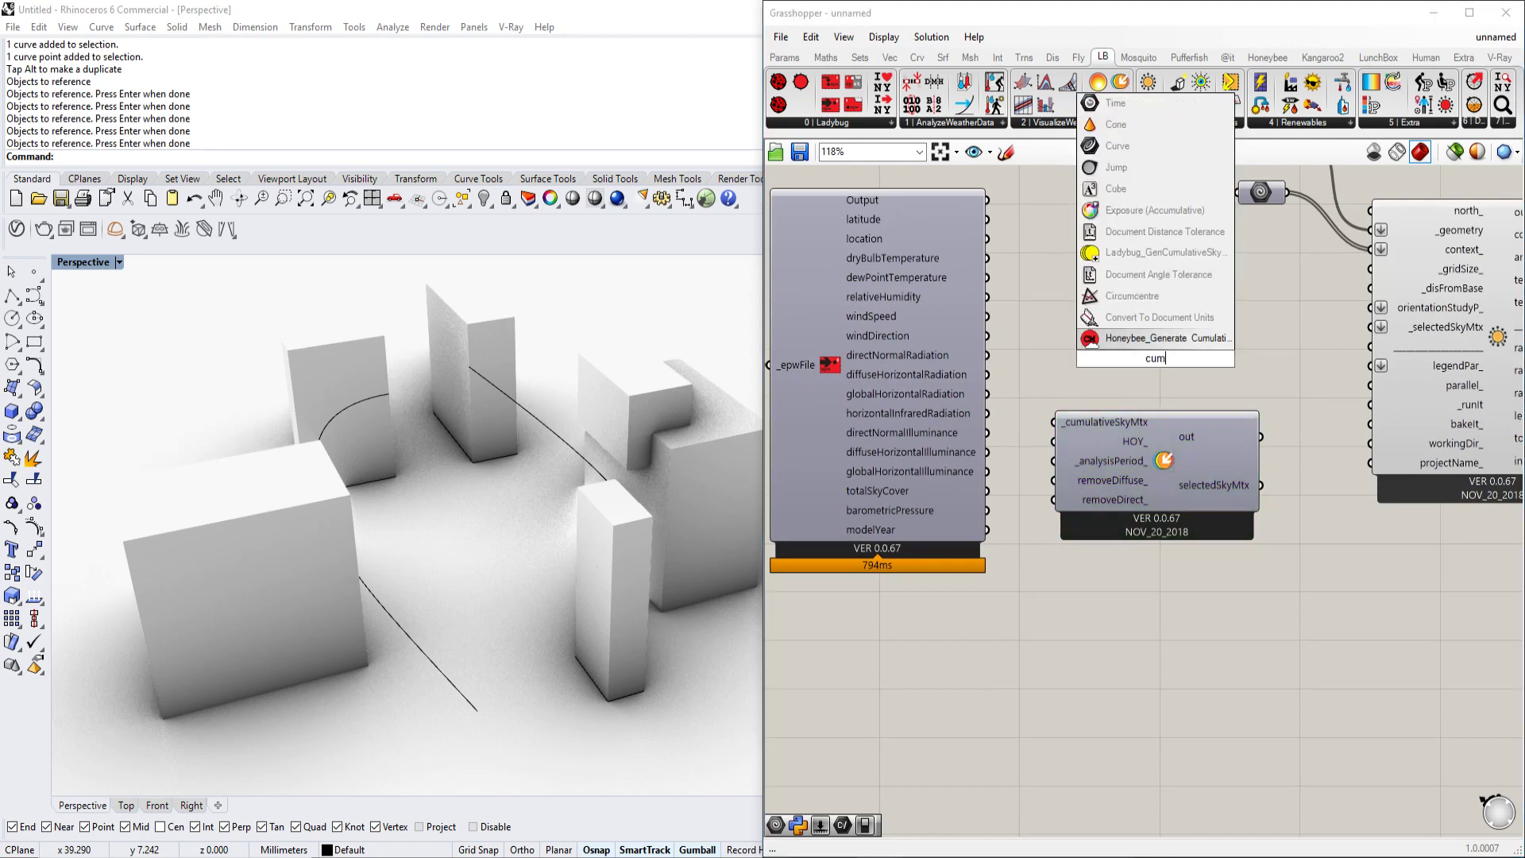
{"action": "type", "text": "ulative"}
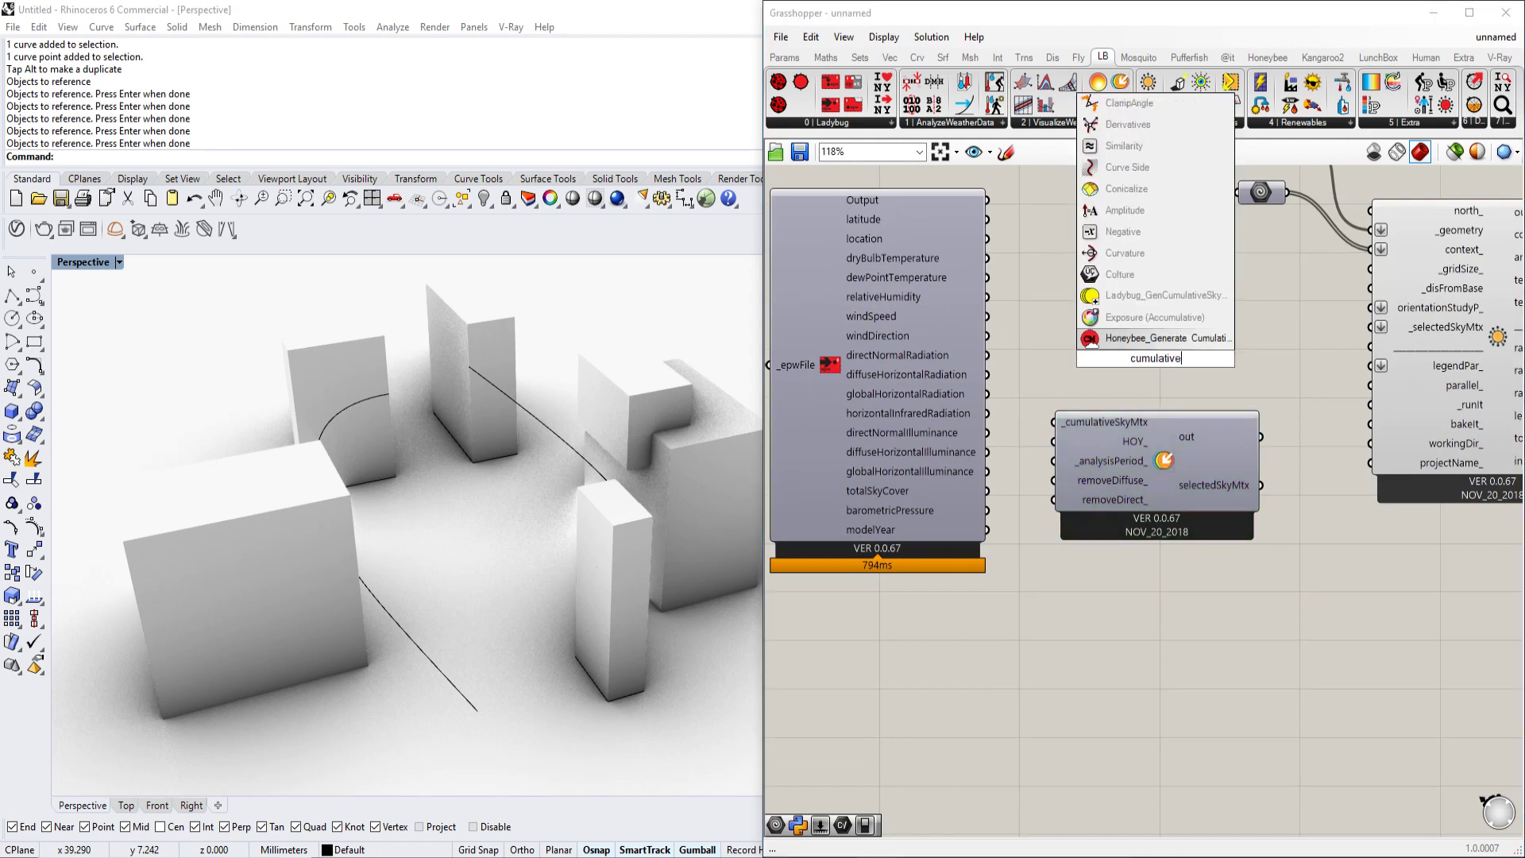
{"action": "left_click", "coordinate": [1140, 294]}
{"action": "left_click_drag", "start_coordinate": [1126, 461], "coordinate": [1193, 596]}
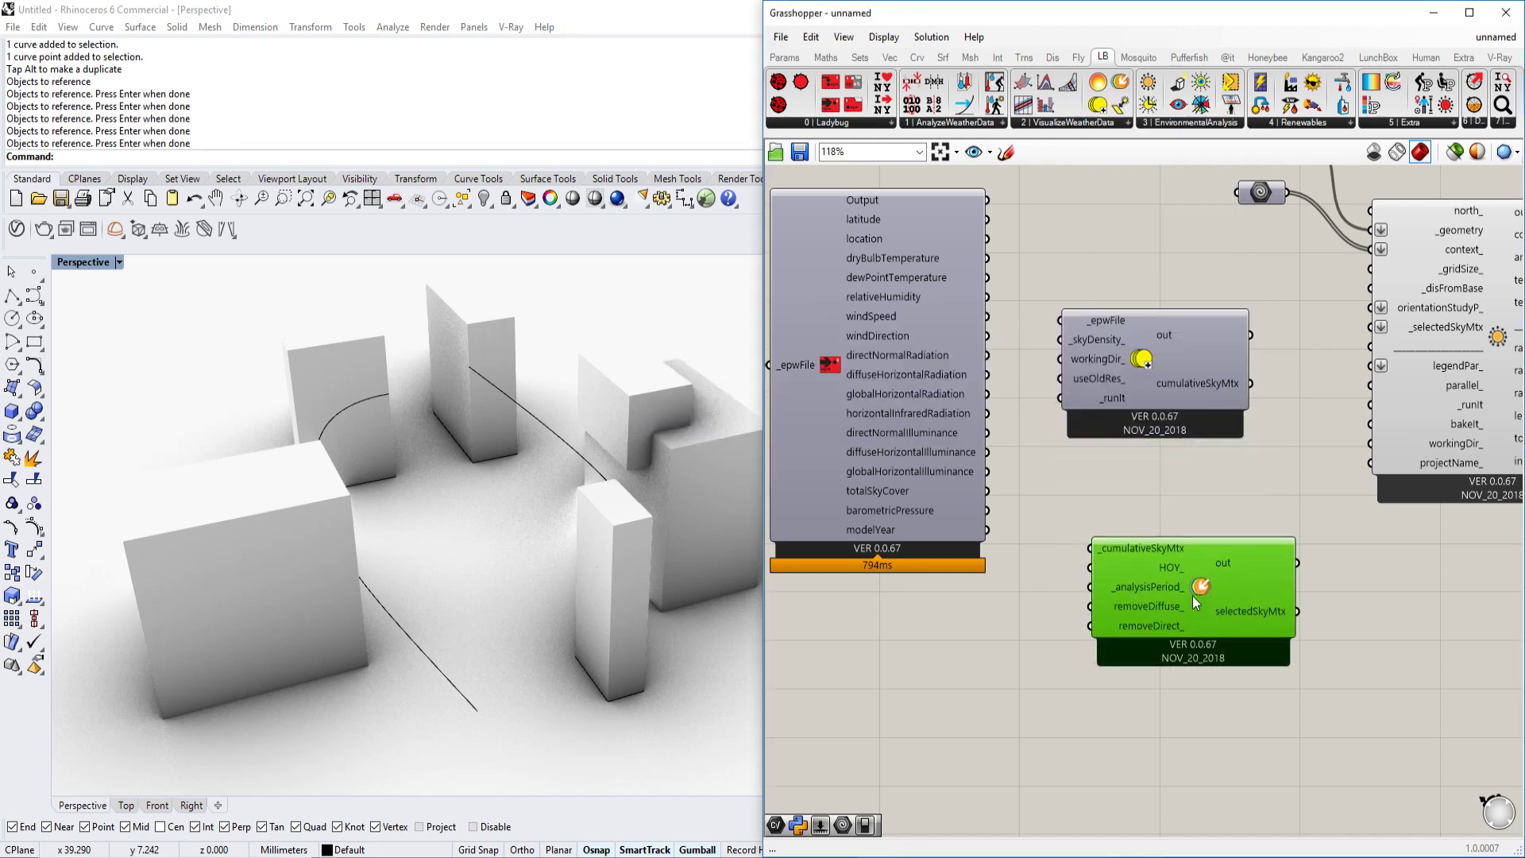
Step: Connect the EPW file source to the _epwFile input of the GenCumulativeSkyMtx component
{"action": "scroll", "coordinate": [1122, 343], "scroll_direction": "down", "scroll_amount": 5}
{"action": "left_click_drag", "start_coordinate": [1235, 351], "coordinate": [980, 302]}
{"action": "scroll", "coordinate": [1170, 355], "scroll_direction": "up", "scroll_amount": 3}
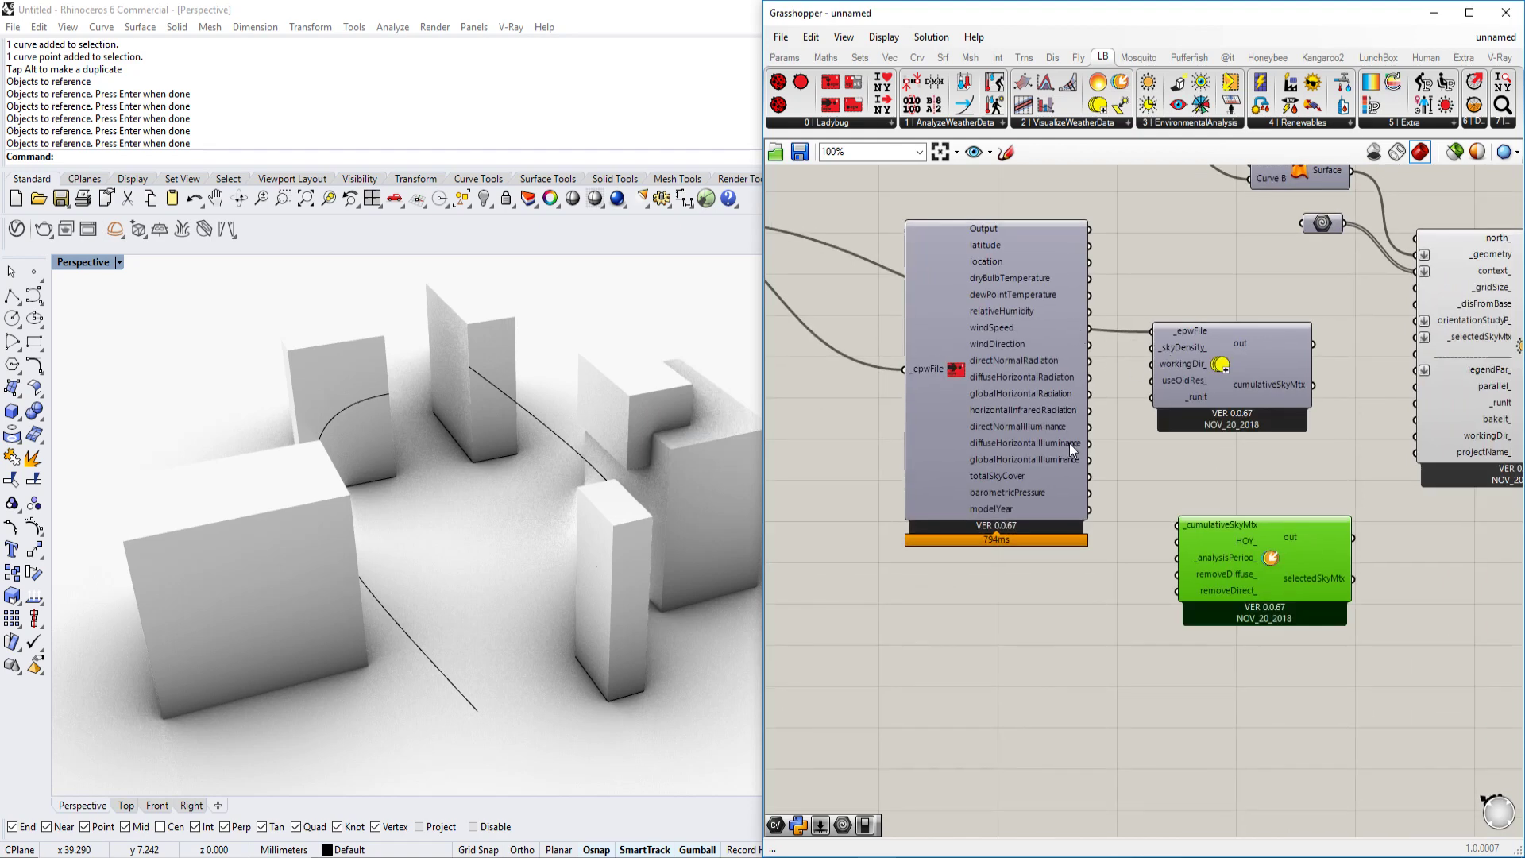
{"action": "scroll", "coordinate": [1069, 443], "scroll_direction": "up", "scroll_amount": 2}
Step: Arrange both sky matrix components below the weather data component and connect cumulativeSkyMtx to selectSkyMtx's _cumulativeSkyMtx input
{"action": "left_click_drag", "start_coordinate": [1241, 566], "coordinate": [1278, 642]}
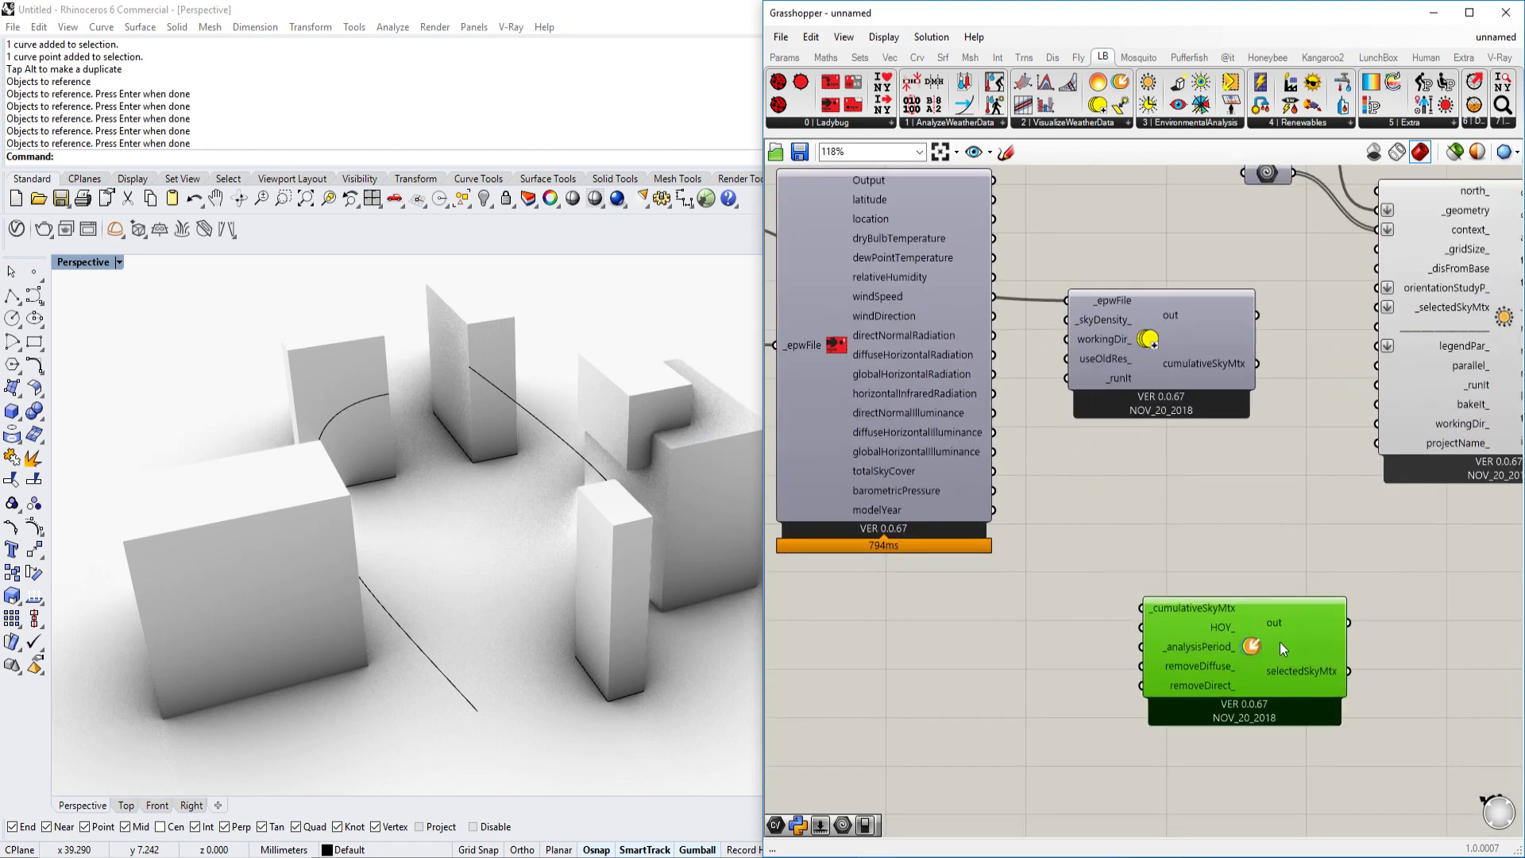
{"action": "left_click_drag", "start_coordinate": [1146, 340], "coordinate": [946, 525]}
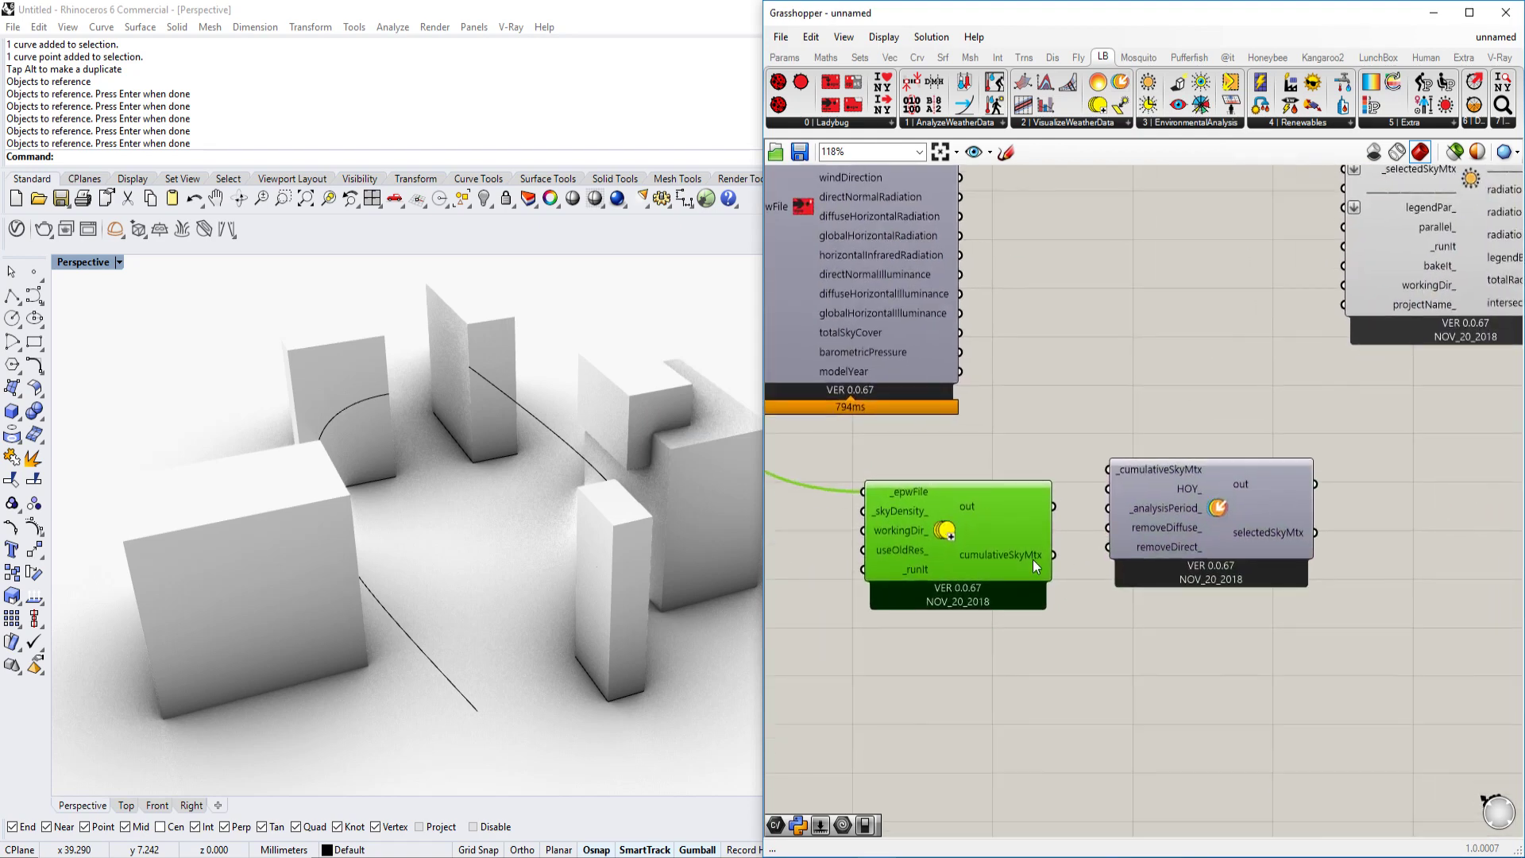
{"action": "mouse_move", "coordinate": [1032, 559]}
{"action": "left_click_drag", "start_coordinate": [1051, 556], "coordinate": [1113, 469]}
{"action": "left_click_drag", "start_coordinate": [1227, 523], "coordinate": [1251, 640]}
{"action": "scroll", "coordinate": [1241, 517], "scroll_direction": "up", "scroll_amount": 2}
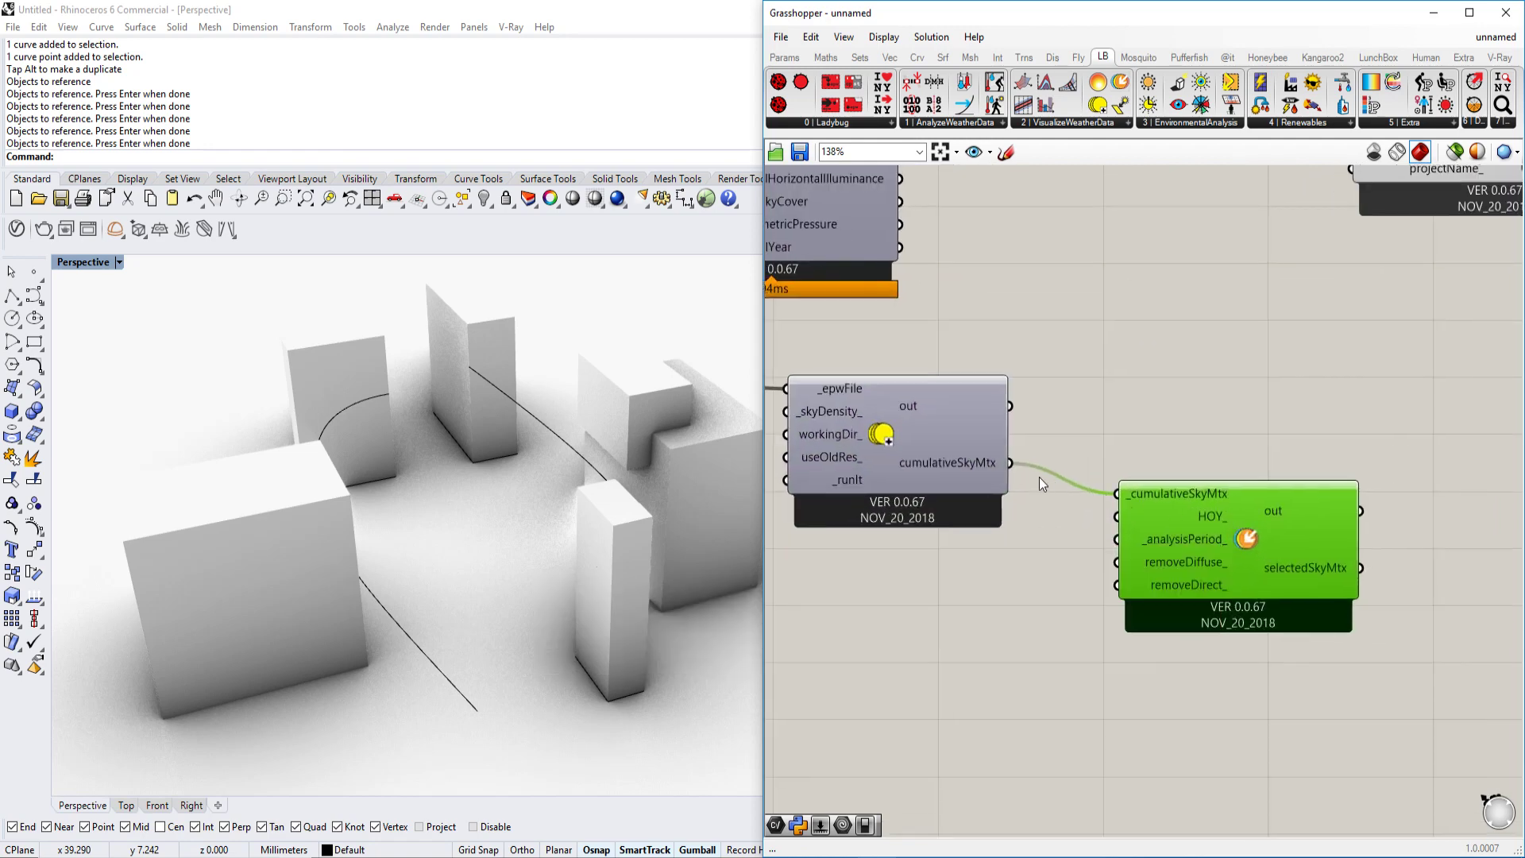
{"action": "scroll", "coordinate": [1322, 571], "scroll_direction": "down", "scroll_amount": 2}
{"action": "right_click_drag", "start_coordinate": [1257, 385], "coordinate": [1243, 410]}
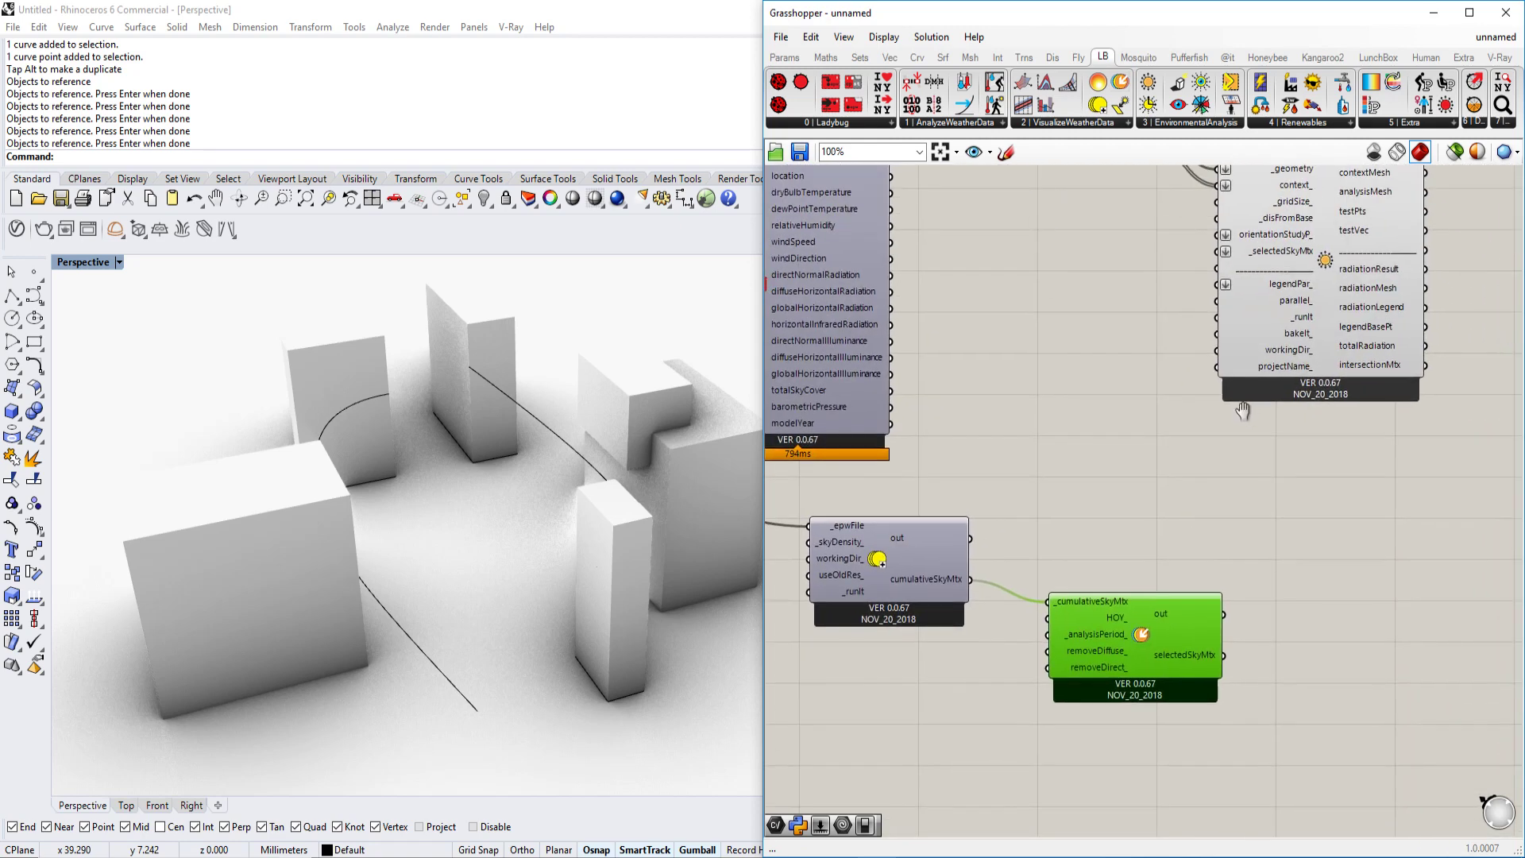
{"action": "left_click_drag", "start_coordinate": [968, 580], "coordinate": [1176, 350]}
{"action": "right_click_drag", "start_coordinate": [1150, 460], "coordinate": [1129, 358]}
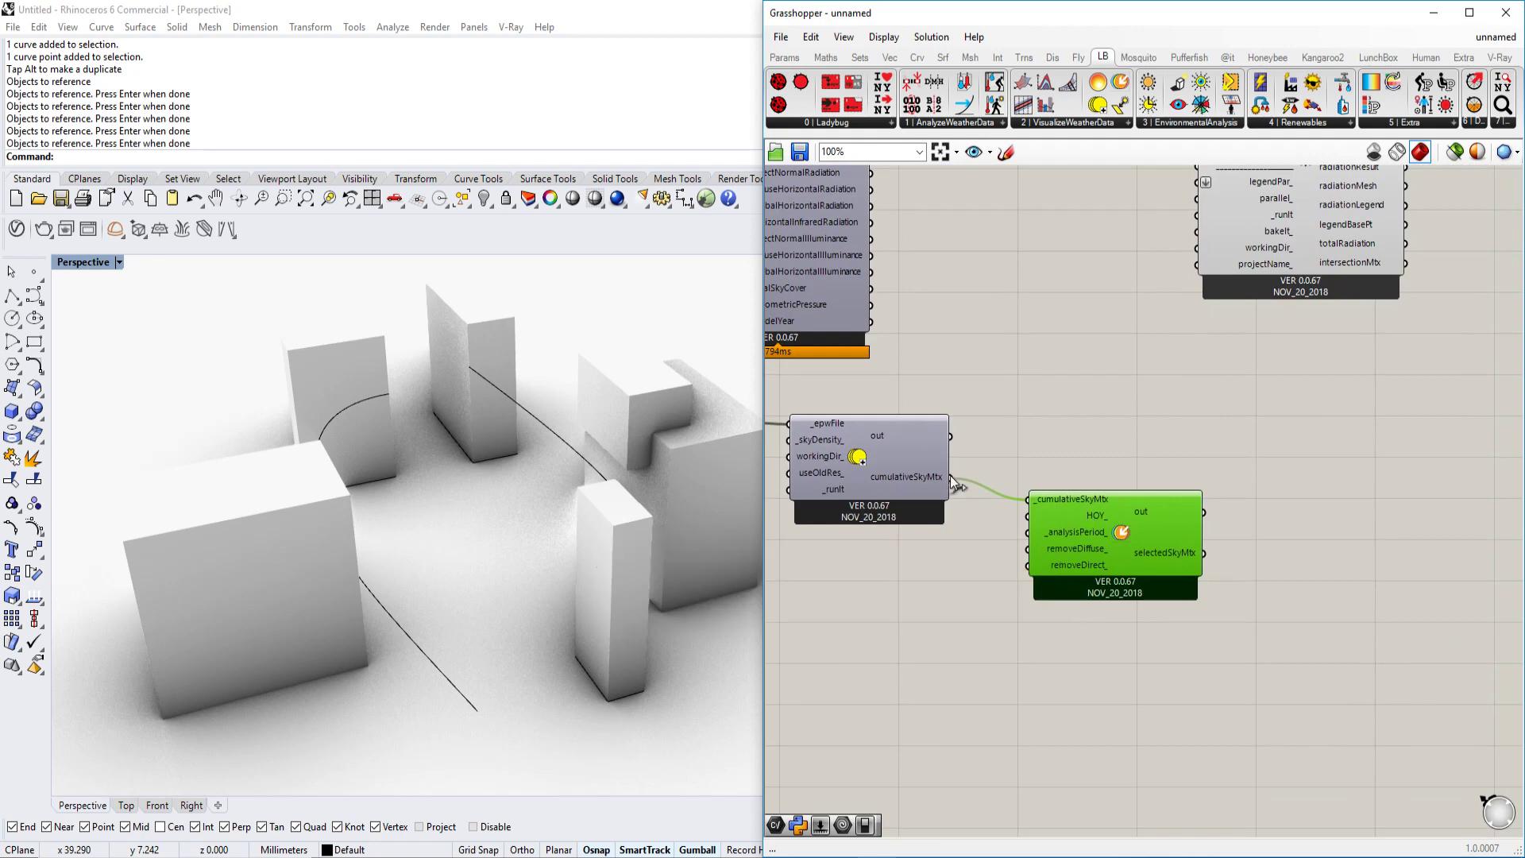
Step: Move the selectSkyMtx component further below GenCumulativeSkyMtx and read the description of its HOY_ input
{"action": "right_click_drag", "start_coordinate": [1143, 547], "coordinate": [1180, 483]}
{"action": "left_click_drag", "start_coordinate": [1180, 484], "coordinate": [1180, 552]}
{"action": "scroll", "coordinate": [1180, 551], "scroll_direction": "up", "scroll_amount": 2}
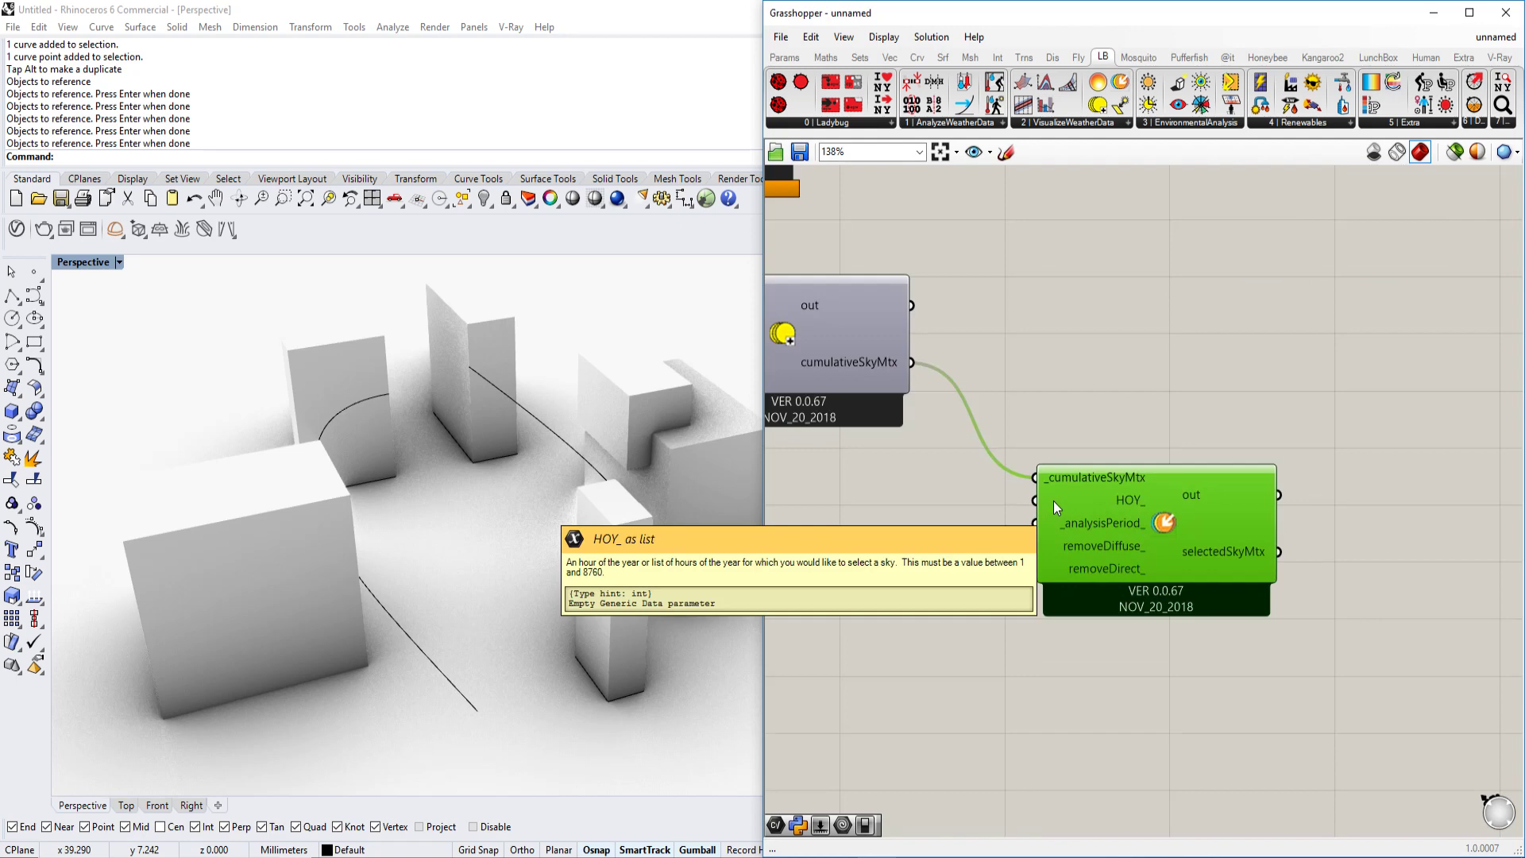
Step: Search for "hoy" and add a Ladybug_DOY_HOY component below the GenCumulativeSkyMtx component
{"action": "scroll", "coordinate": [1053, 500], "scroll_direction": "down", "scroll_amount": 2}
{"action": "right_click_drag", "start_coordinate": [1053, 501], "coordinate": [1164, 423]}
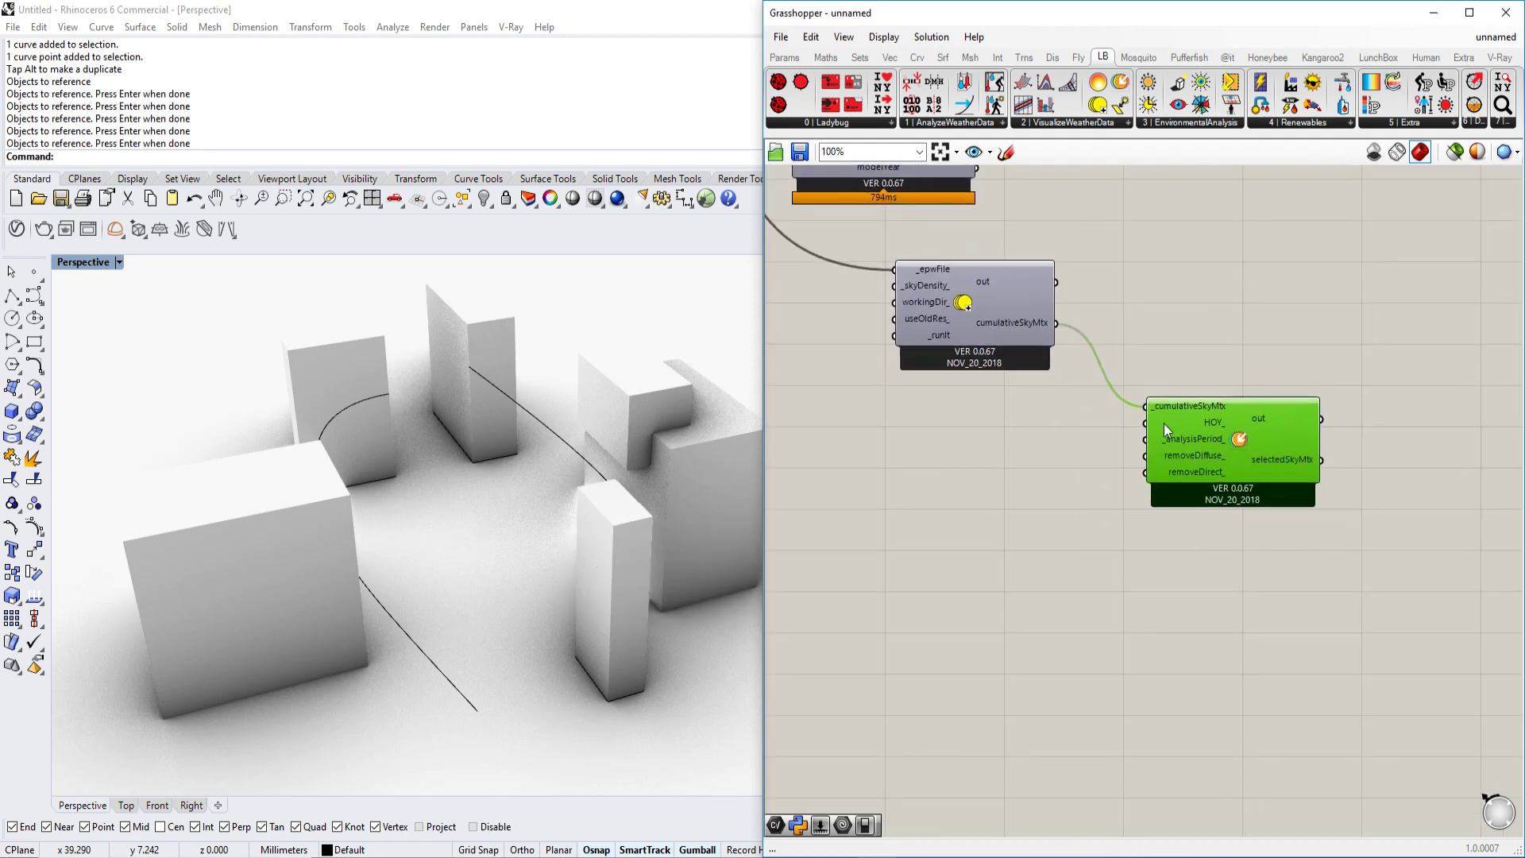
{"action": "double_click", "coordinate": [997, 473]}
{"action": "type", "text": "hoy"}
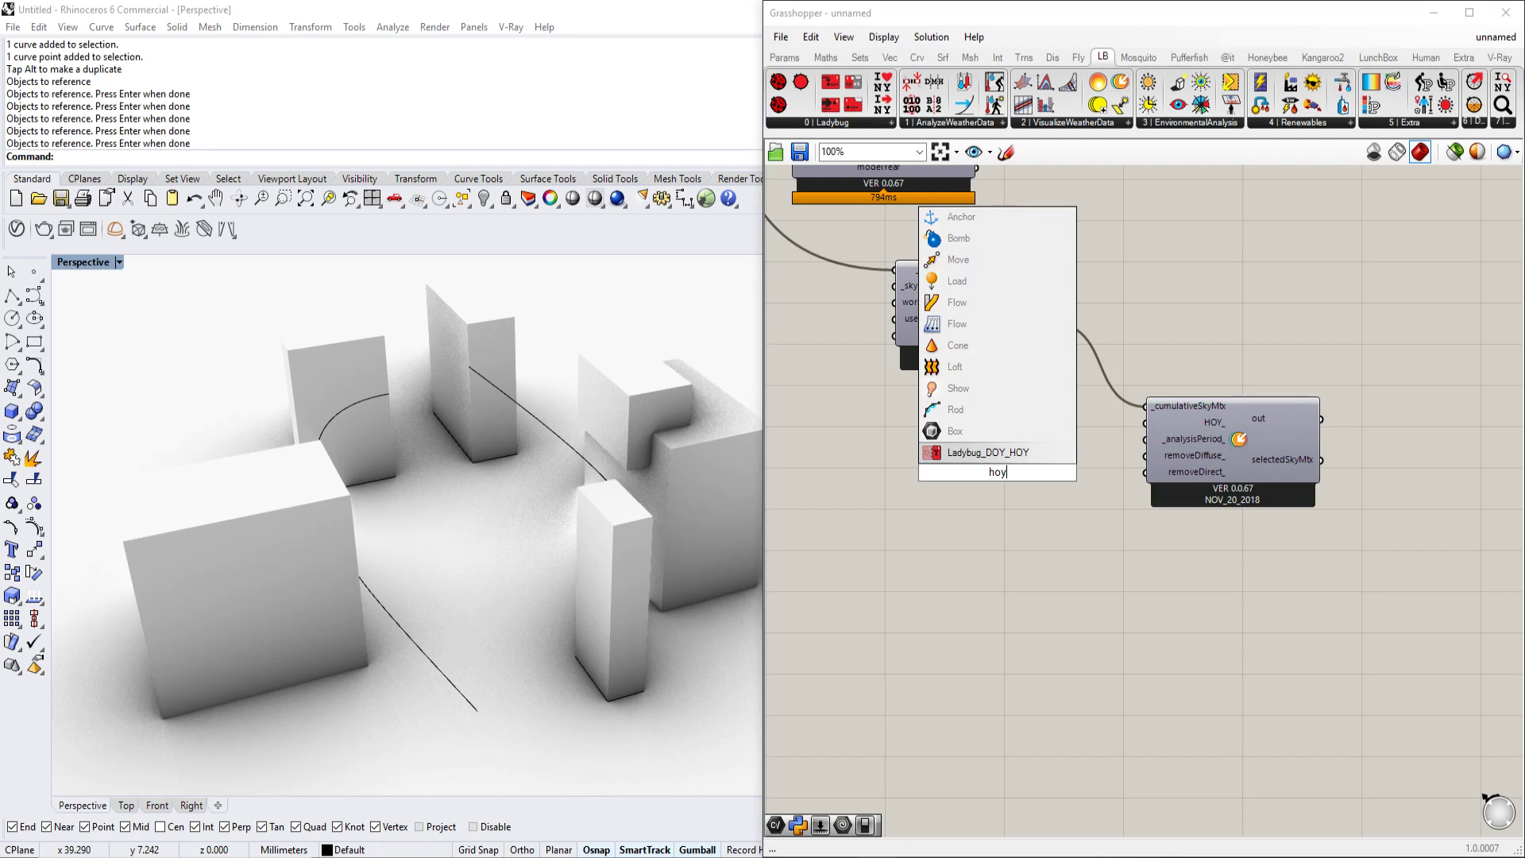
{"action": "left_click", "coordinate": [1009, 452]}
{"action": "scroll", "coordinate": [1005, 493], "scroll_direction": "up", "scroll_amount": 2}
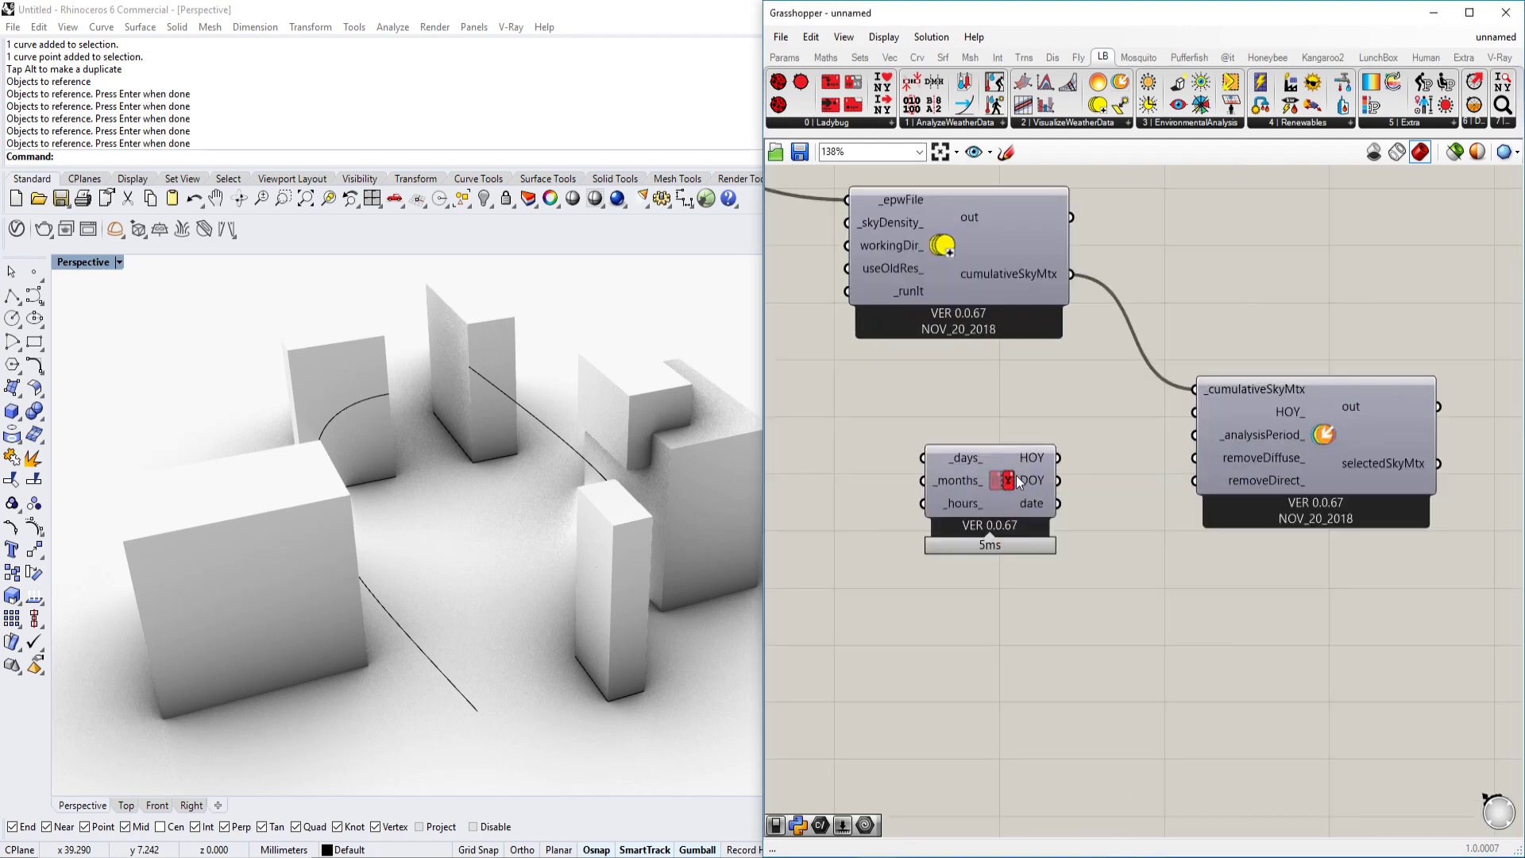
{"action": "double_click", "coordinate": [1002, 487]}
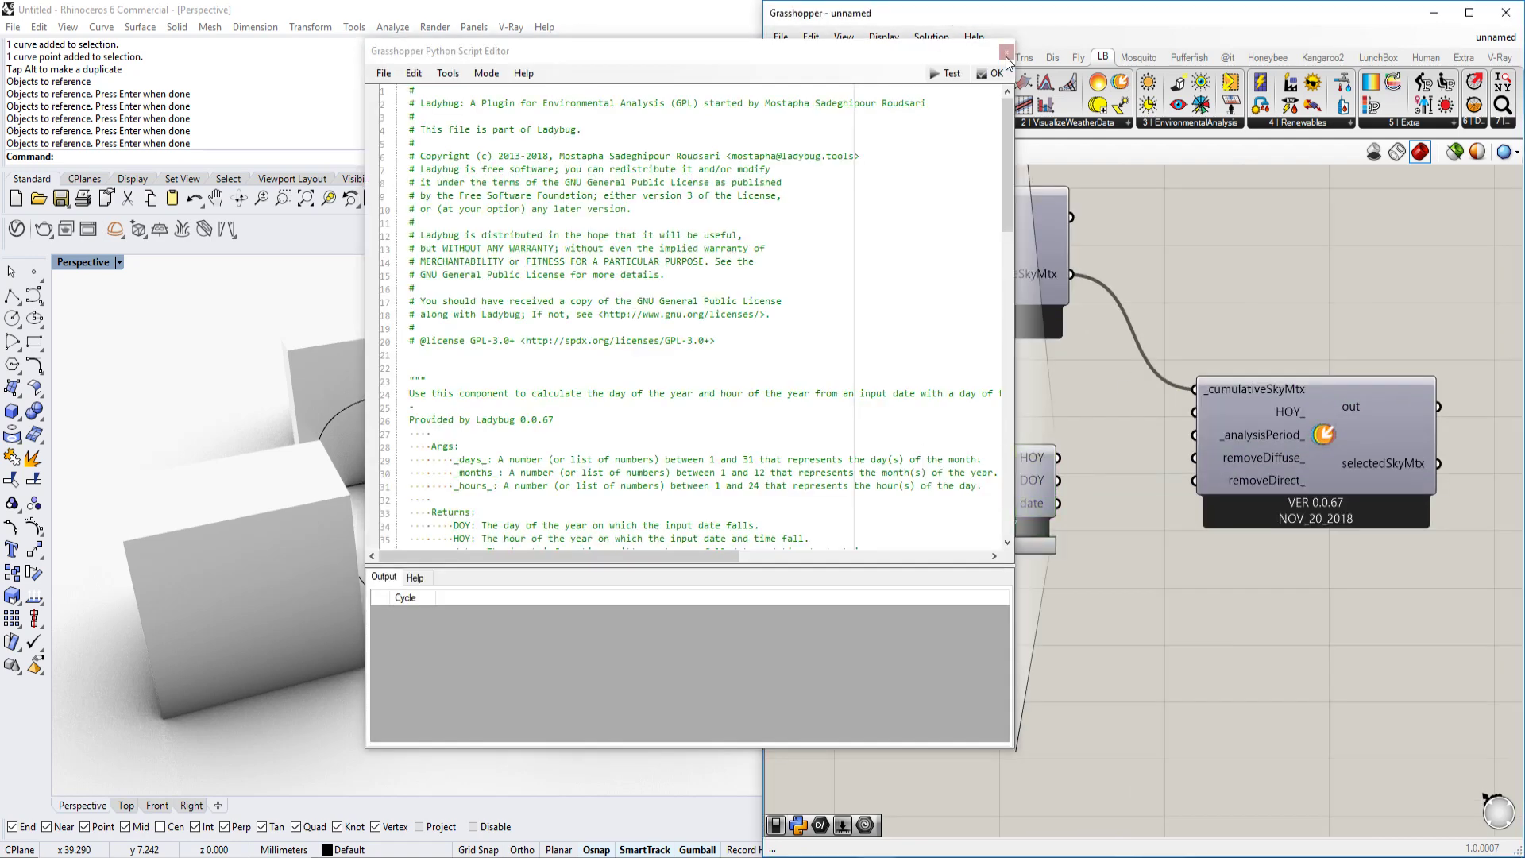
{"action": "left_click", "coordinate": [1001, 48]}
{"action": "left_click", "coordinate": [991, 463], "text": "ctrl+alt"}
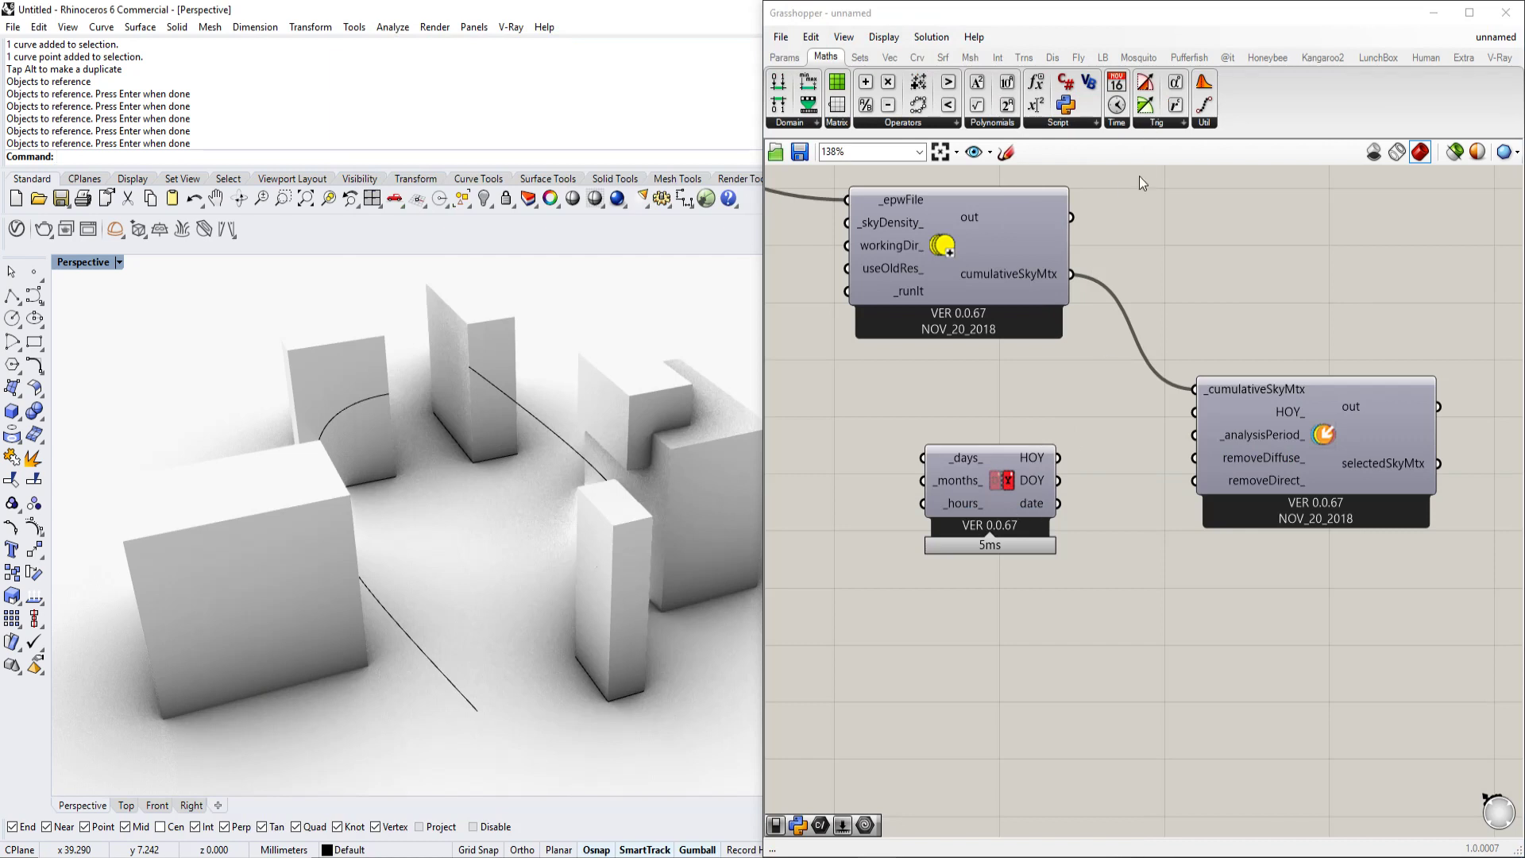
{"action": "left_click", "coordinate": [1103, 56]}
Step: Move the DOY_HOY component further down, away from the GenCumulativeSkyMtx component, and check its _days_ input
{"action": "right_click_drag", "start_coordinate": [1002, 500], "coordinate": [1034, 474]}
{"action": "left_click_drag", "start_coordinate": [1047, 472], "coordinate": [1066, 522]}
{"action": "right_click_drag", "start_coordinate": [1079, 454], "coordinate": [1159, 389]}
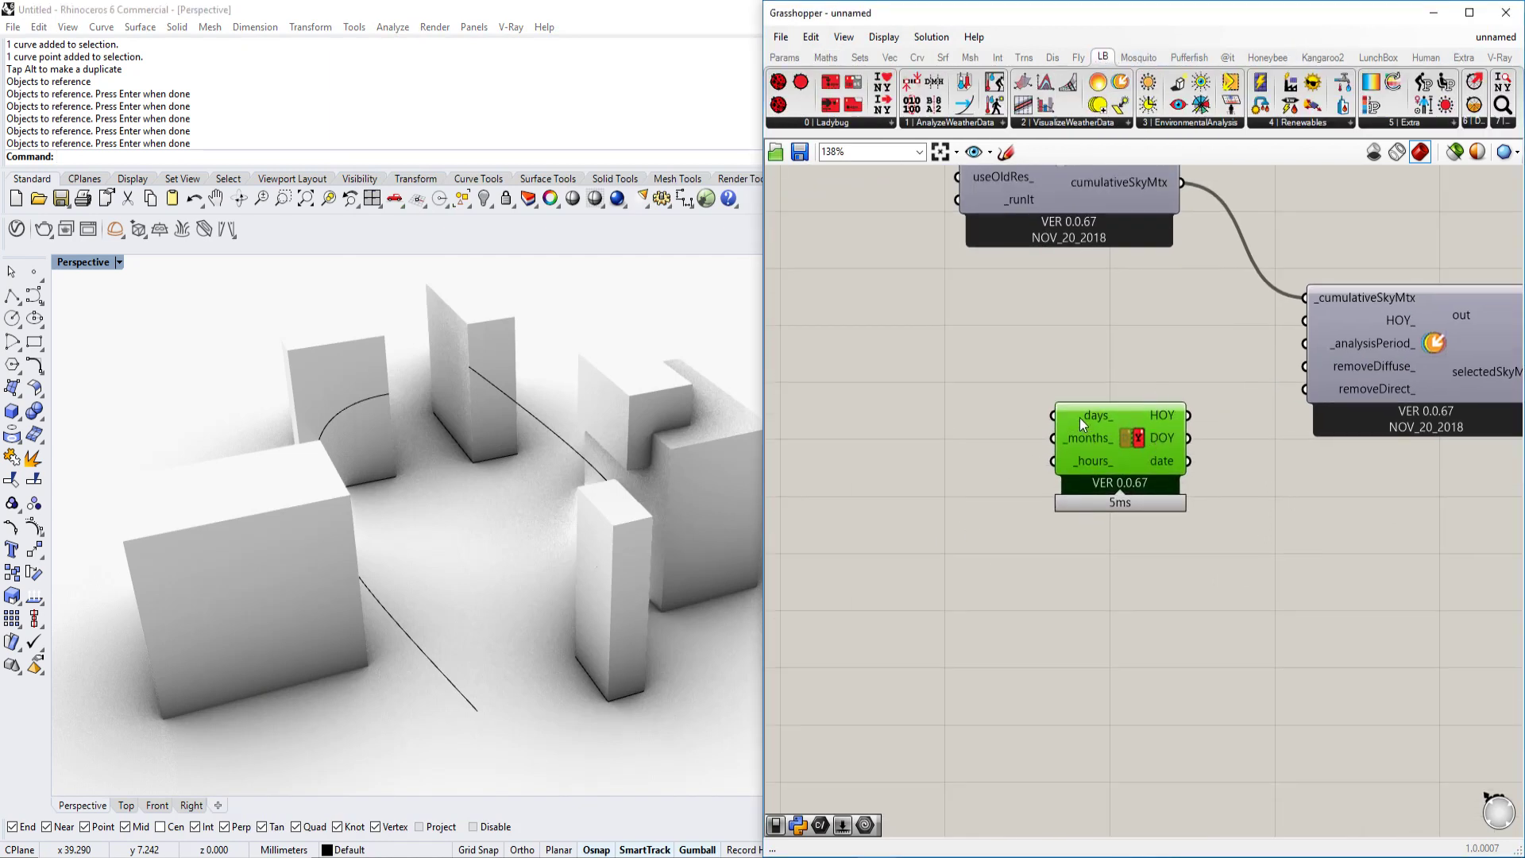
{"action": "mouse_move", "coordinate": [1079, 418]}
{"action": "left_click_drag", "start_coordinate": [1087, 453], "coordinate": [1098, 493]}
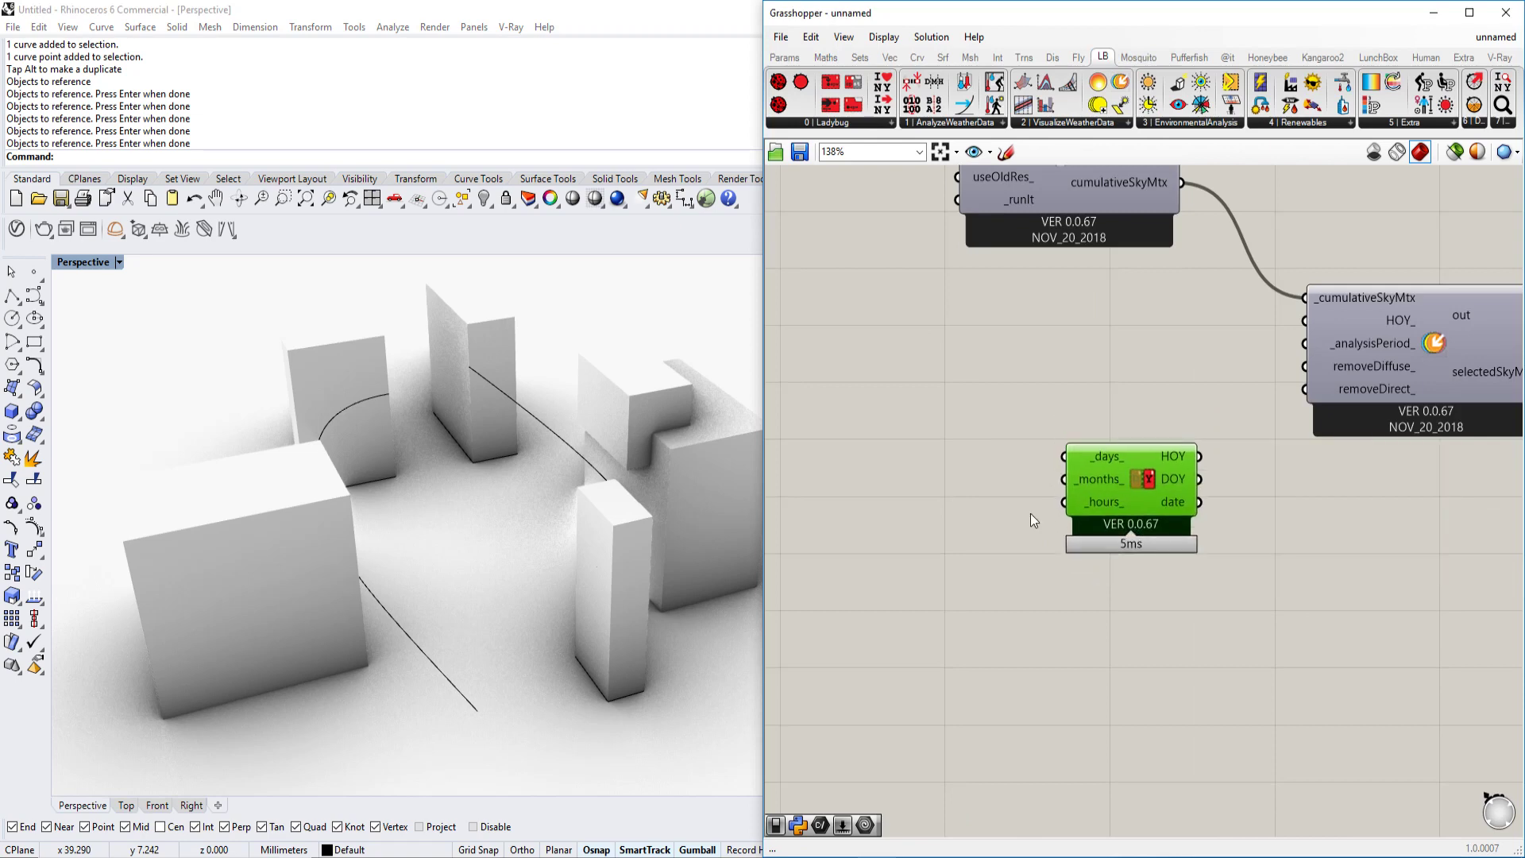
Step: Add a Series component and place it up and to the left of the DOY_HOY component
{"action": "right_click_drag", "start_coordinate": [950, 526], "coordinate": [1017, 479]}
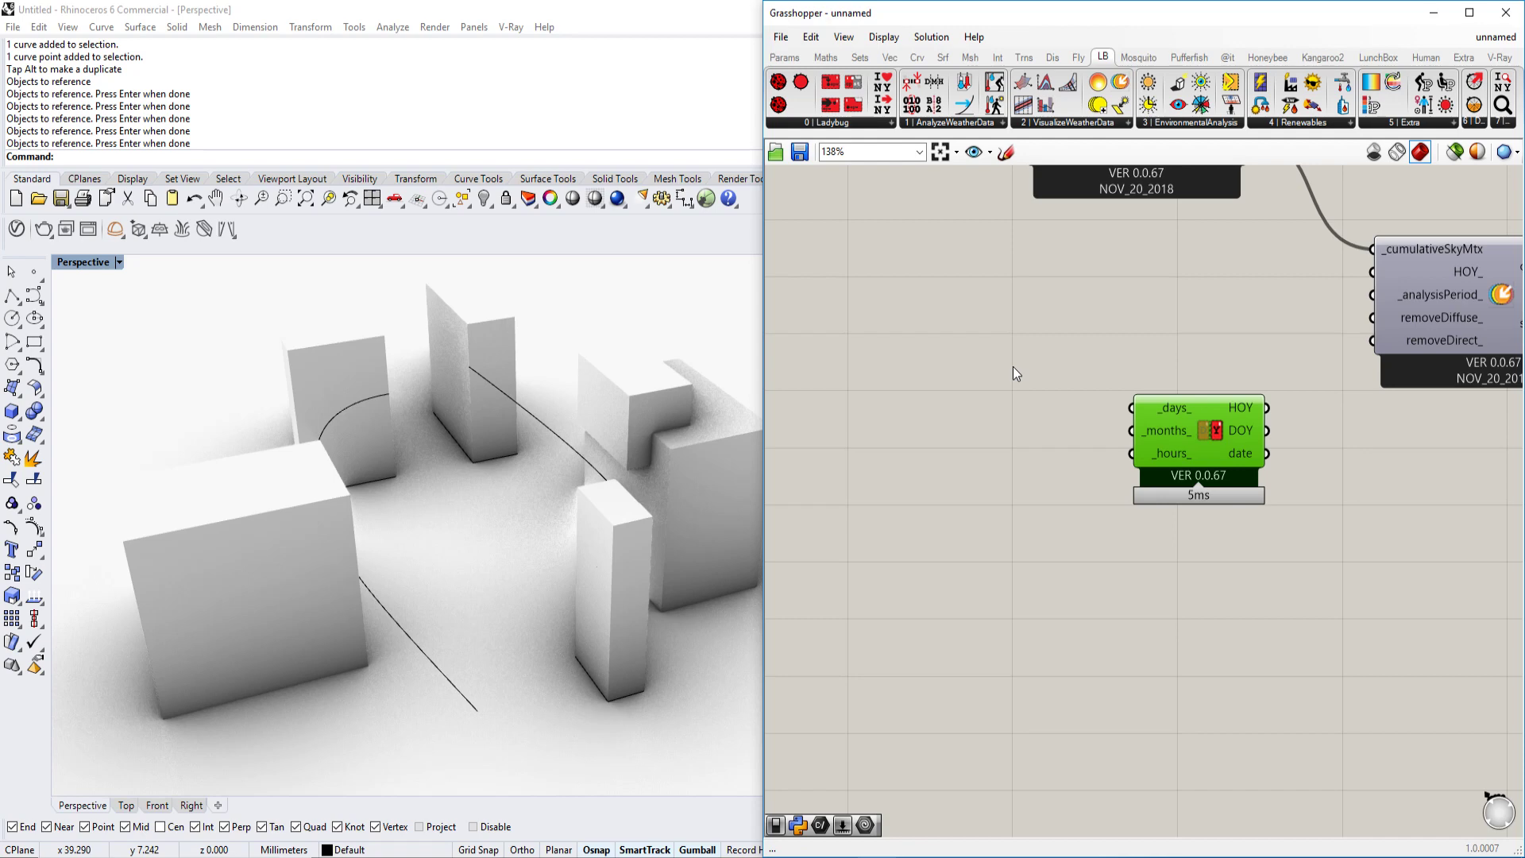
{"action": "right_click_drag", "start_coordinate": [1012, 366], "coordinate": [1042, 365]}
{"action": "right_click_drag", "start_coordinate": [1119, 449], "coordinate": [1143, 485]}
{"action": "double_click", "coordinate": [982, 456]}
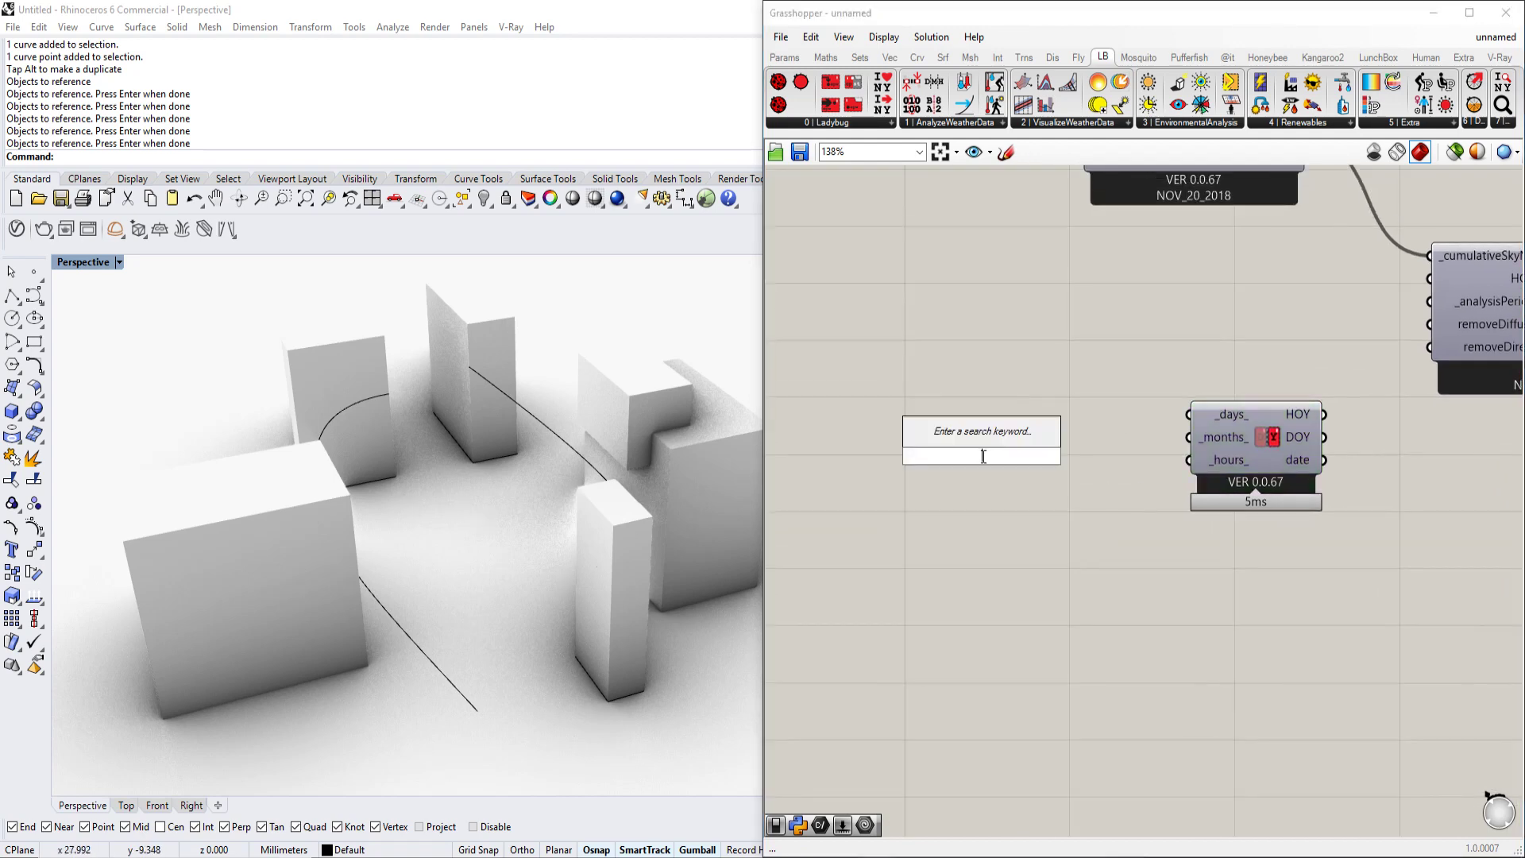
{"action": "type", "text": "series"}
{"action": "key", "text": "Return"}
{"action": "left_click_drag", "start_coordinate": [981, 456], "coordinate": [978, 337]}
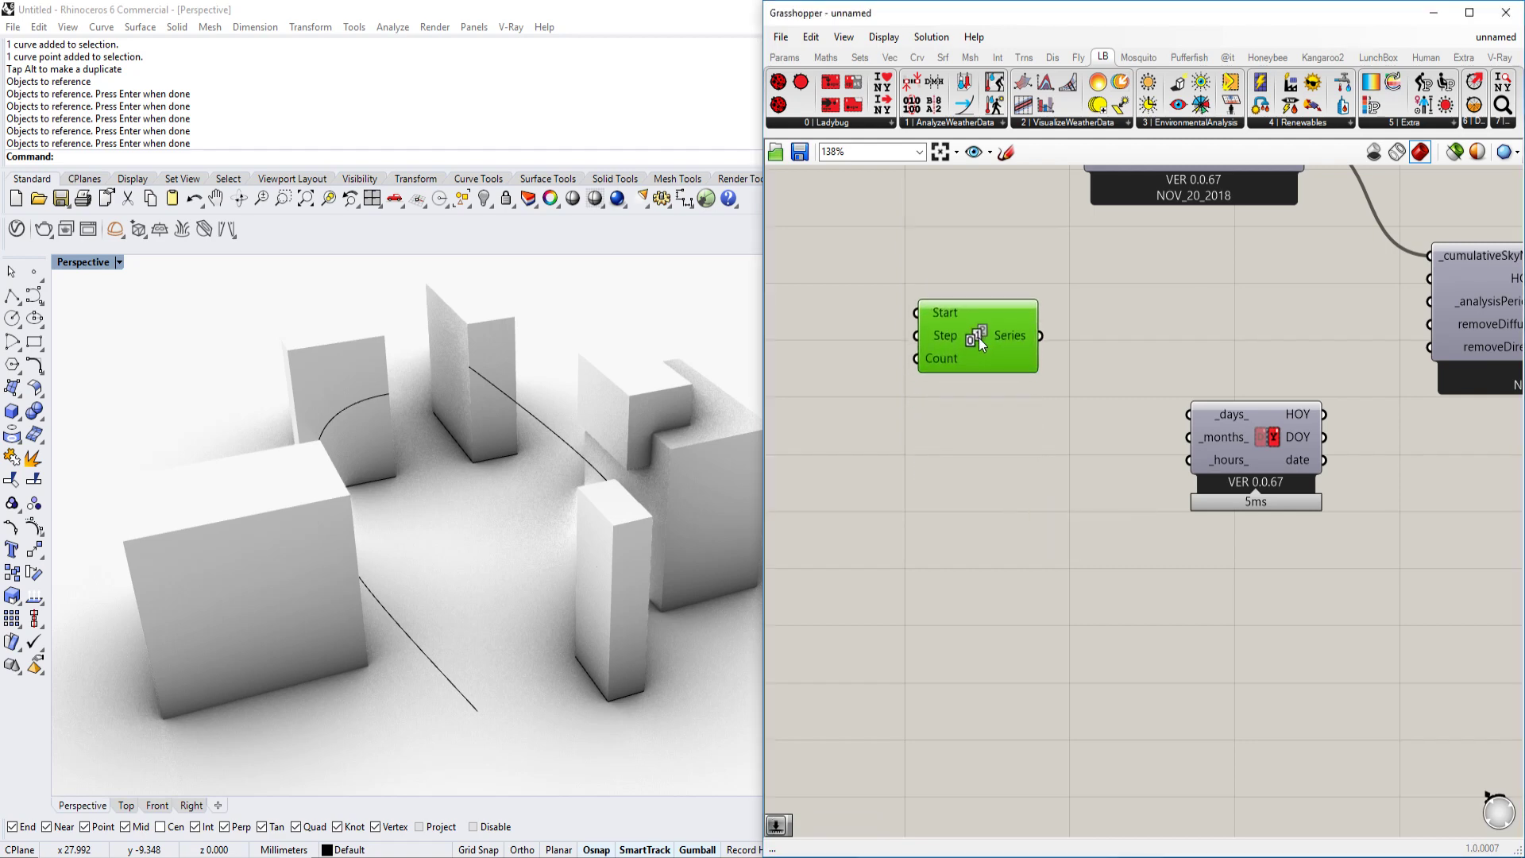
Step: Add a number slider with the value 30 and connect it to the Series component's Count input
{"action": "right_click_drag", "start_coordinate": [934, 342], "coordinate": [989, 320]}
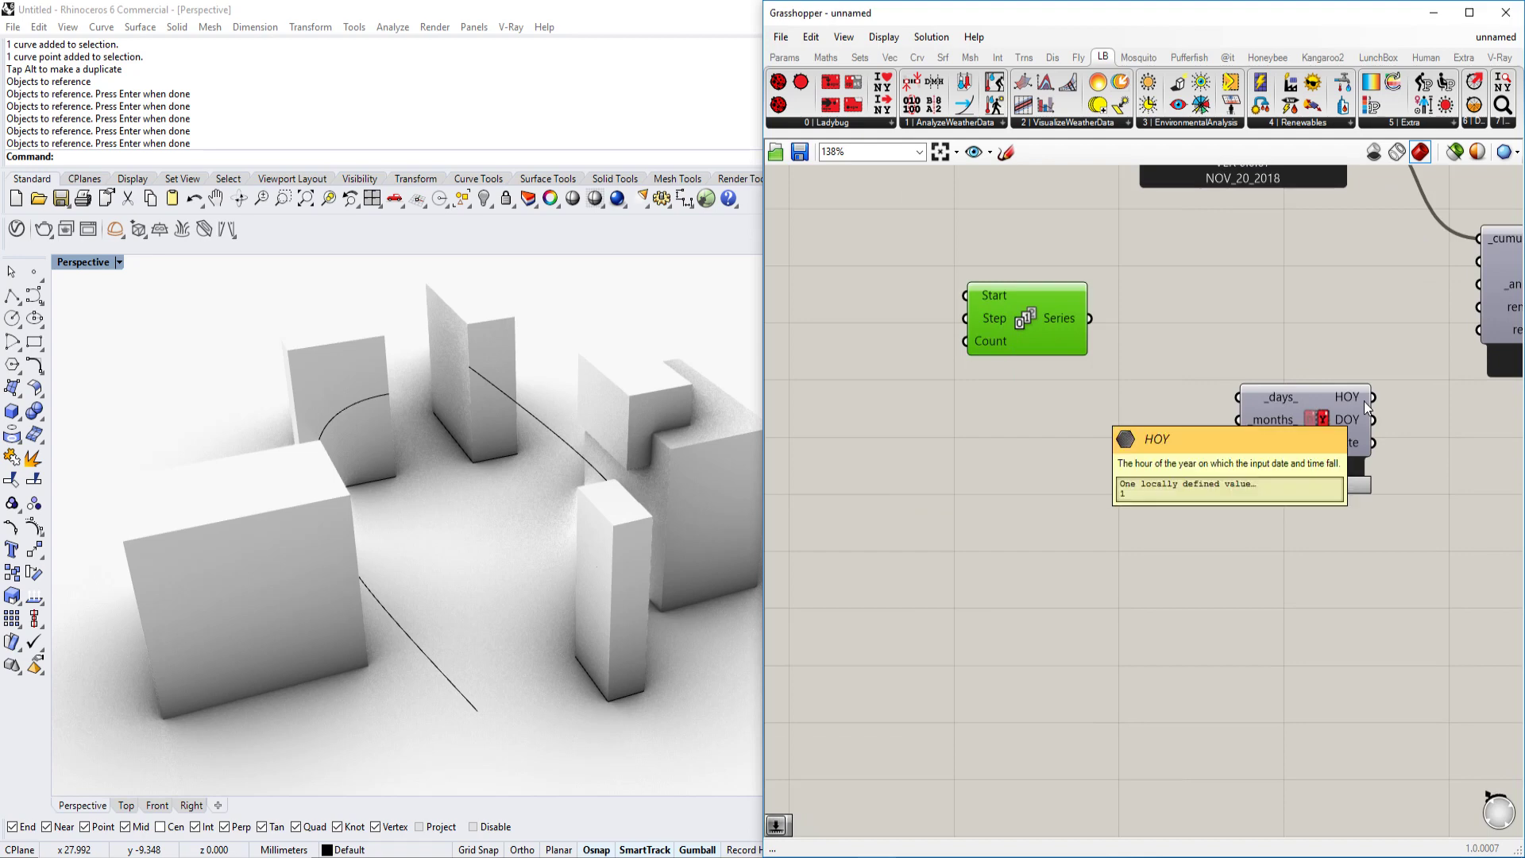
{"action": "right_click_drag", "start_coordinate": [1053, 381], "coordinate": [1072, 390]}
{"action": "right_click_drag", "start_coordinate": [1045, 326], "coordinate": [1113, 329]}
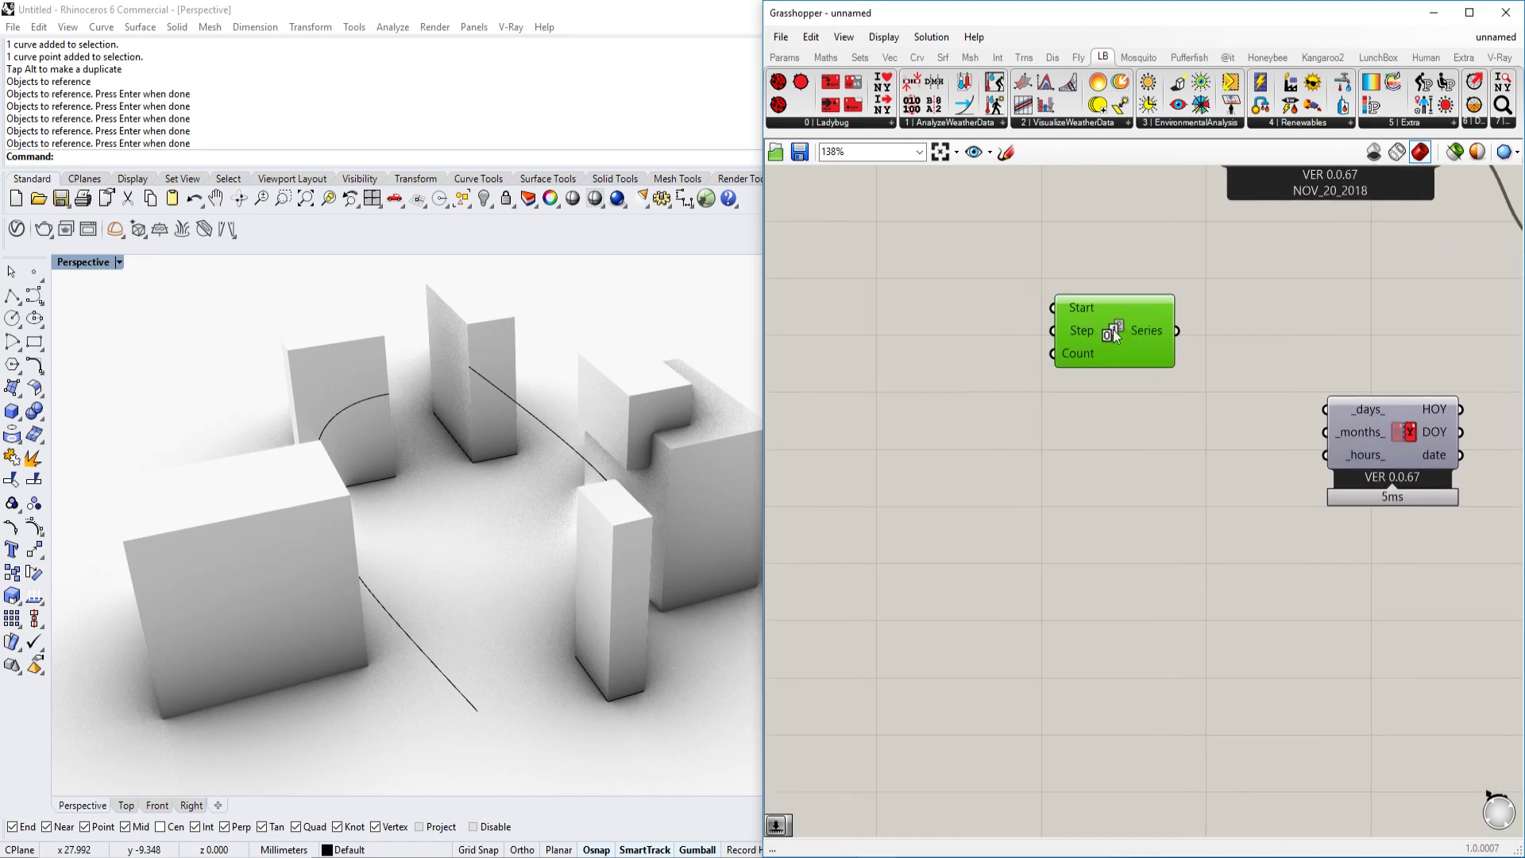
{"action": "double_click", "coordinate": [905, 359]}
{"action": "type", "text": "309"}
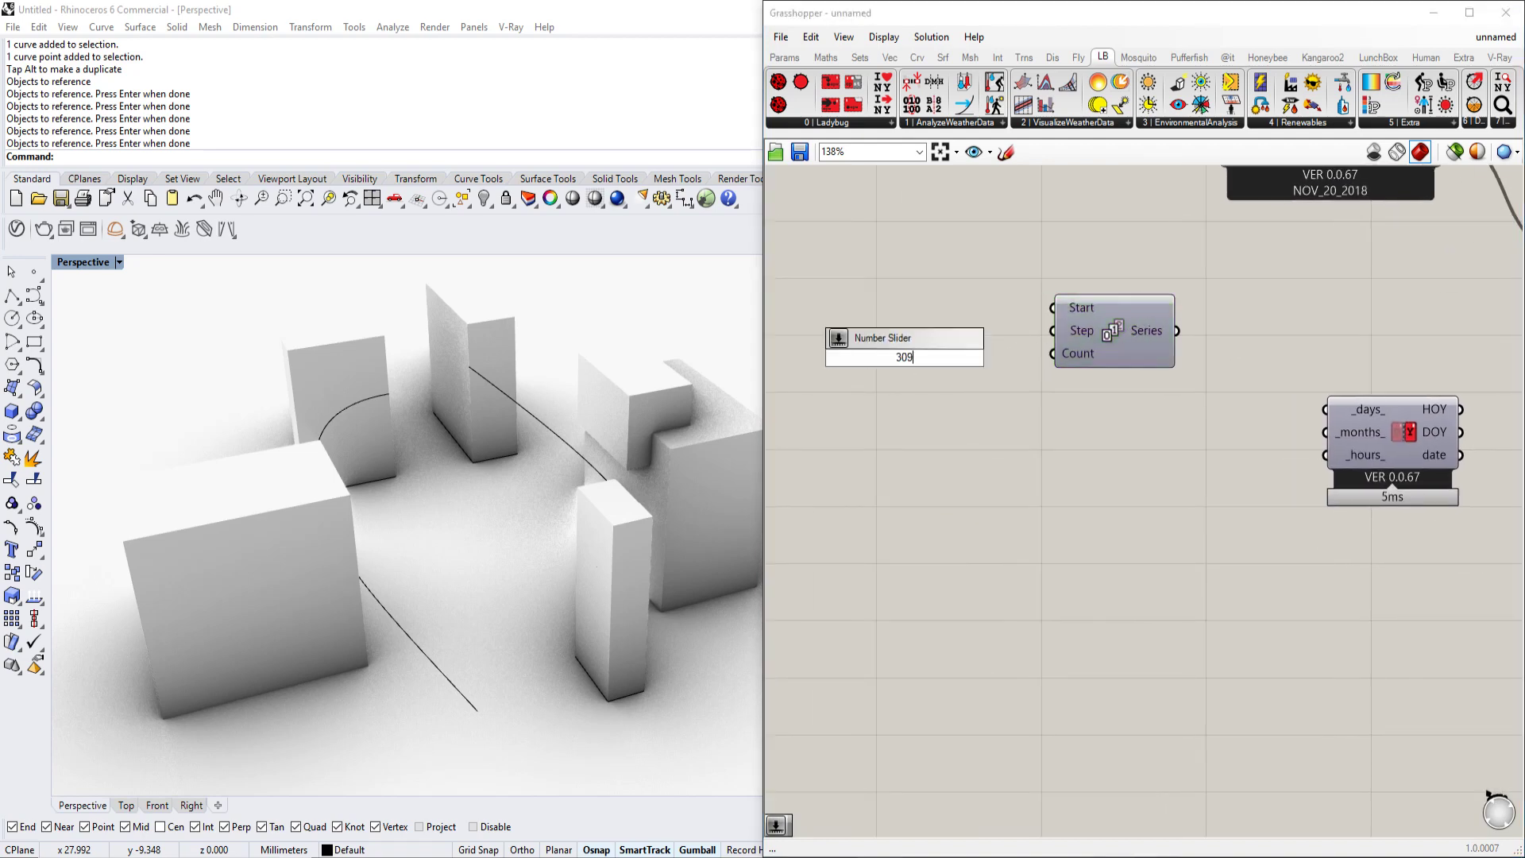
{"action": "key", "text": "Return"}
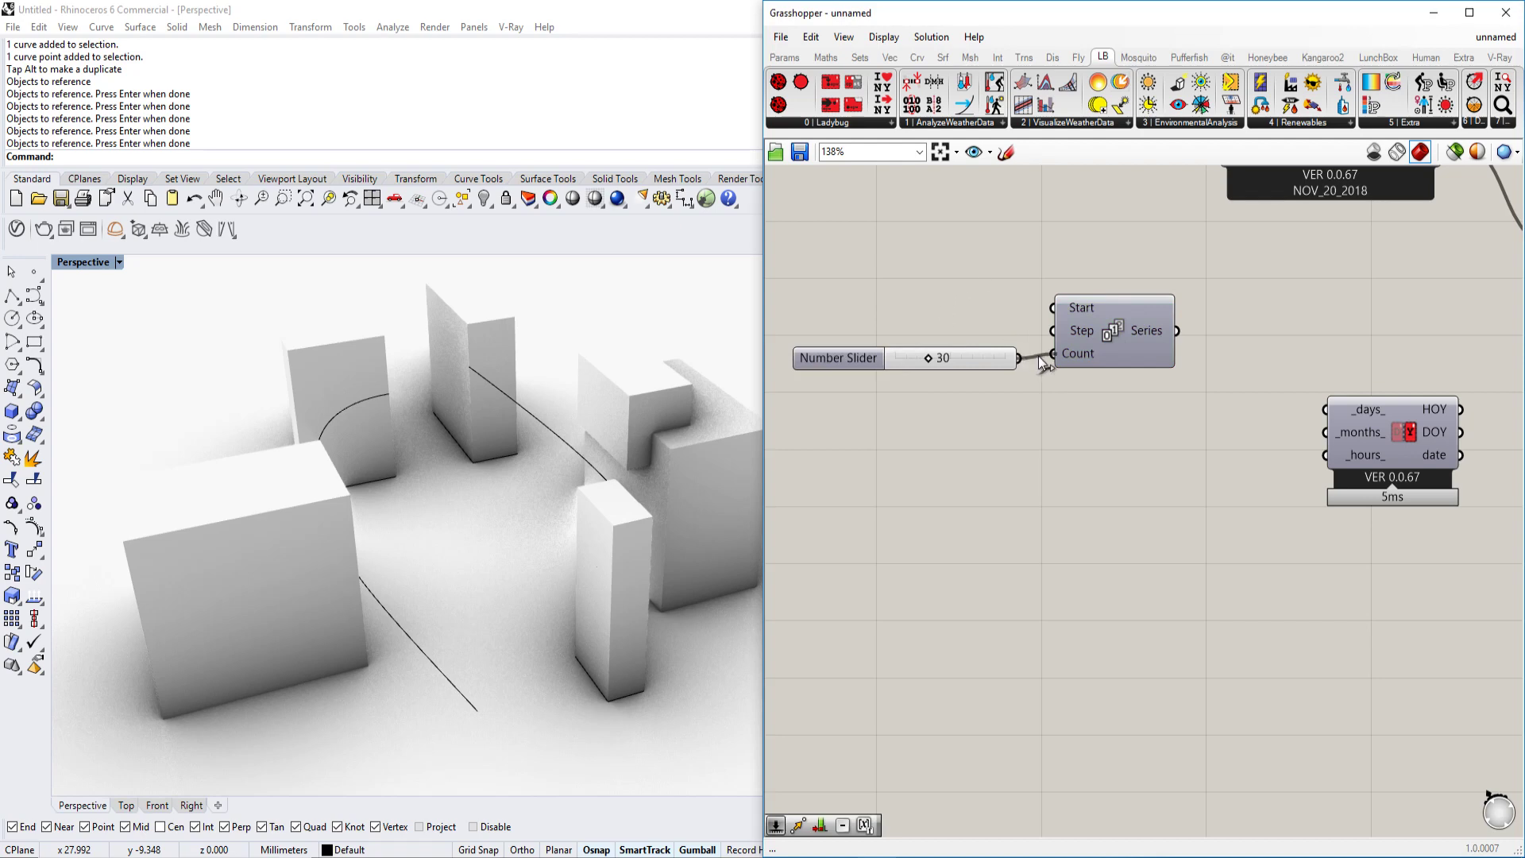
Step: Duplicate the Series component and its slider below the originals and connect the copied slider to the copy's Count input
{"action": "left_click", "coordinate": [1090, 330]}
{"action": "left_click_drag", "start_coordinate": [1090, 330], "coordinate": [1104, 461], "text": "alt"}
{"action": "left_click", "coordinate": [866, 358]}
{"action": "left_click_drag", "start_coordinate": [866, 358], "coordinate": [817, 508], "text": "alt"}
{"action": "left_click_drag", "start_coordinate": [1007, 512], "coordinate": [1059, 490]}
{"action": "right_click_drag", "start_coordinate": [1056, 492], "coordinate": [1086, 470]}
Step: Set the copied number slider's maximum to 12
{"action": "double_click", "coordinate": [835, 488]}
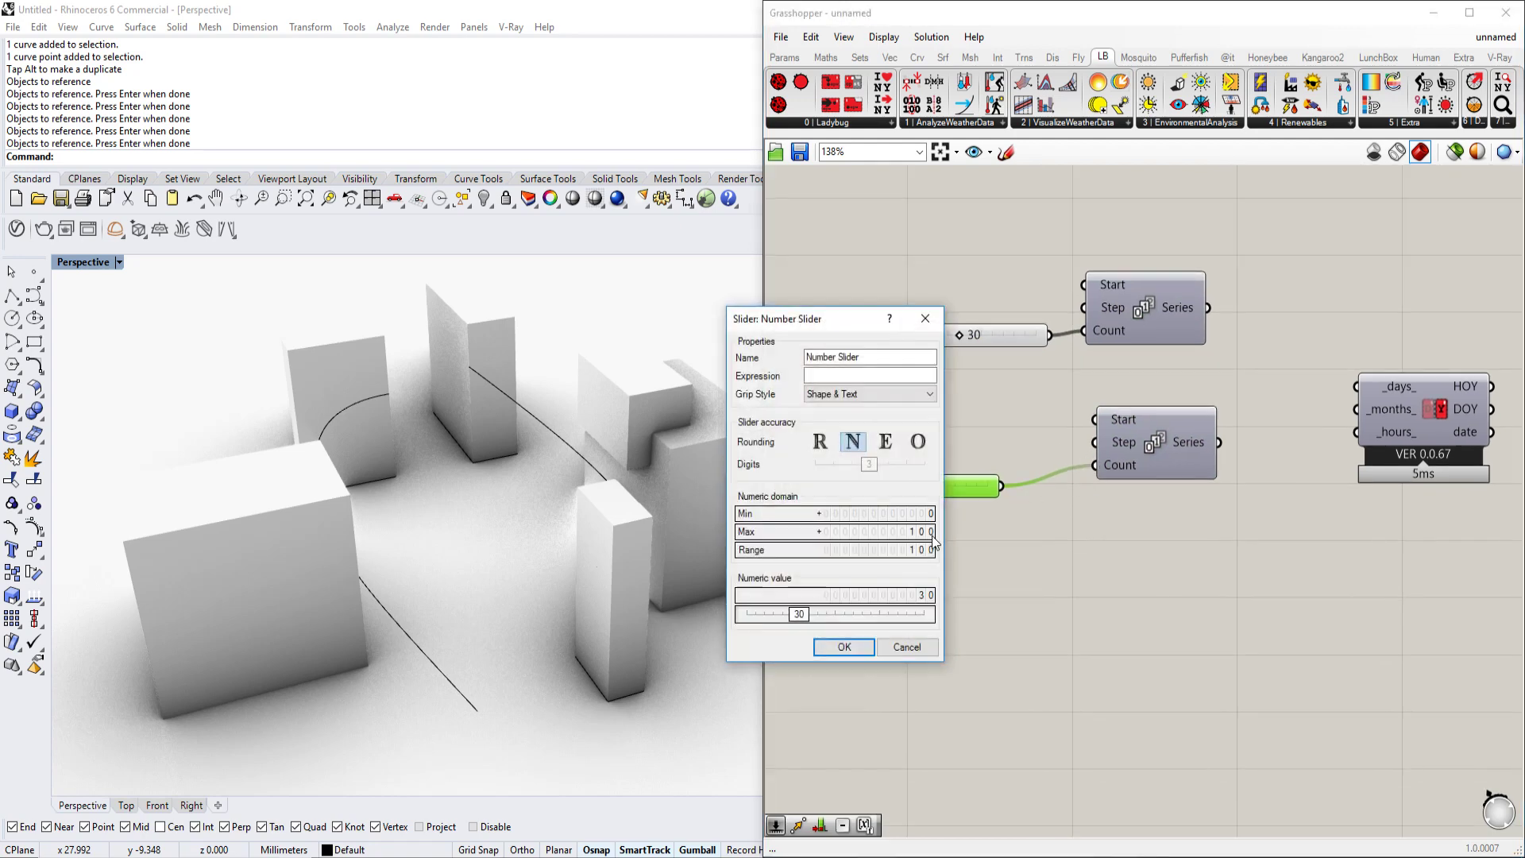
{"action": "double_click", "coordinate": [915, 537]}
{"action": "type", "text": "12"}
{"action": "left_click", "coordinate": [853, 648]}
{"action": "scroll", "coordinate": [872, 381], "scroll_direction": "up", "scroll_amount": 3}
{"action": "scroll", "coordinate": [1032, 367], "scroll_direction": "down", "scroll_amount": 2}
{"action": "right_click_drag", "start_coordinate": [1033, 367], "coordinate": [865, 341]}
{"action": "right_click_drag", "start_coordinate": [962, 433], "coordinate": [1023, 369]}
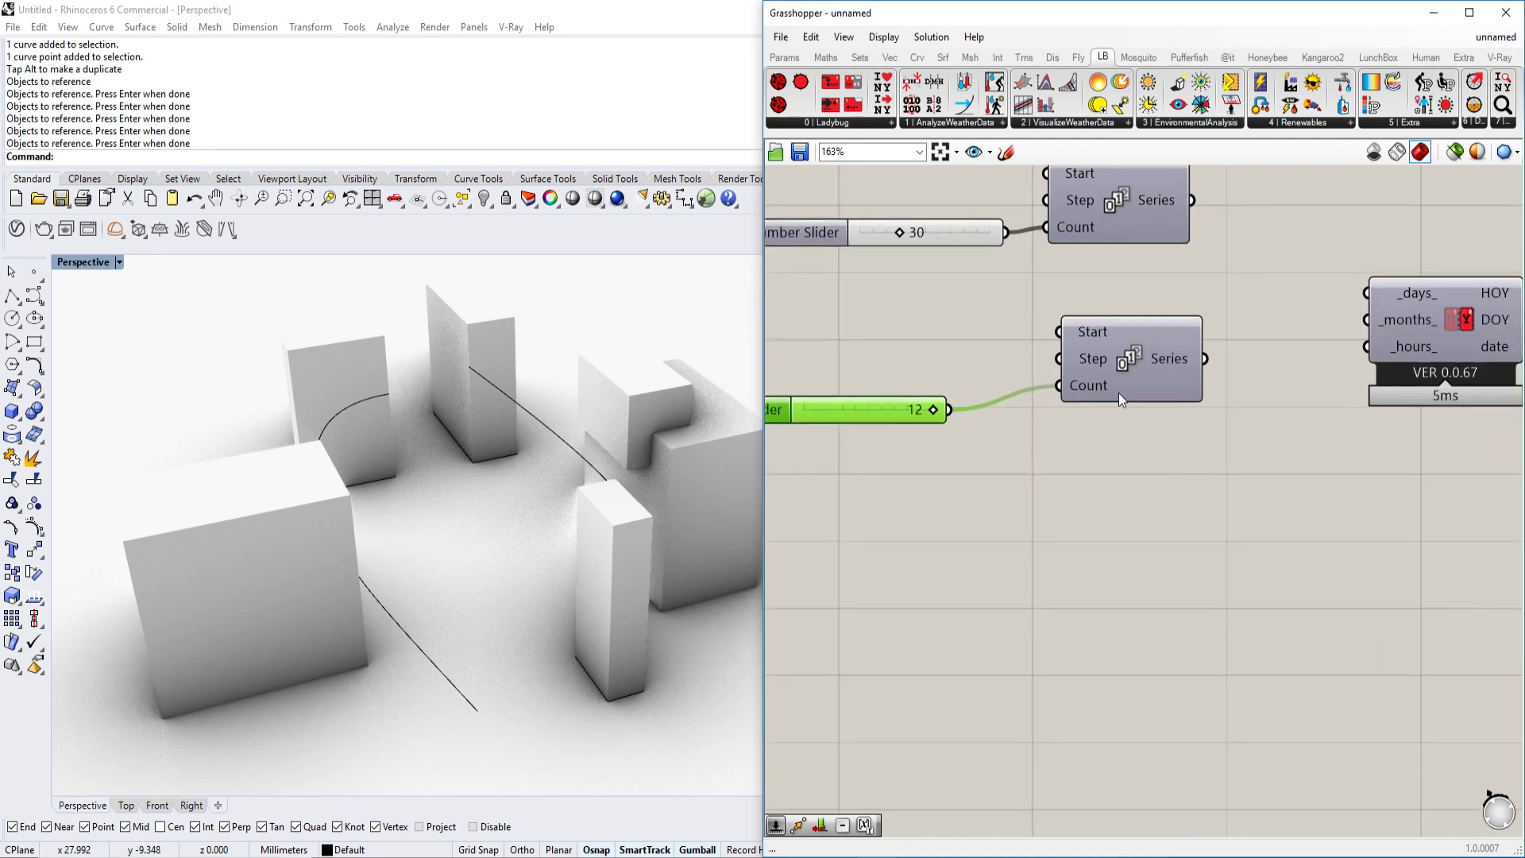
Step: Duplicate the Series component and its slider below the months pair, connect the copied slider to Count, and set its maximum to 24
{"action": "left_click_drag", "start_coordinate": [1114, 369], "coordinate": [1164, 540]}
{"action": "key", "text": "alt"}
{"action": "right_click_drag", "start_coordinate": [1008, 594], "coordinate": [1089, 556]}
{"action": "left_click_drag", "start_coordinate": [798, 381], "coordinate": [832, 502], "text": "alt"}
{"action": "left_click_drag", "start_coordinate": [1034, 494], "coordinate": [1187, 518]}
{"action": "double_click", "coordinate": [825, 495]}
{"action": "left_click", "coordinate": [833, 655]}
Step: Rename the lowest slider, with the maximum of 24, as "hours on earth"
{"action": "right_click_drag", "start_coordinate": [807, 492], "coordinate": [827, 523]}
{"action": "right_click", "coordinate": [827, 523]}
{"action": "key", "text": "ctrl+a"}
{"action": "type", "text": "oho"}
{"action": "key", "text": "BackSpace"}
{"action": "key", "text": "BackSpace"}
{"action": "key", "text": "BackSpace"}
{"action": "type", "text": "hours on earth"}
{"action": "key", "text": "Return"}
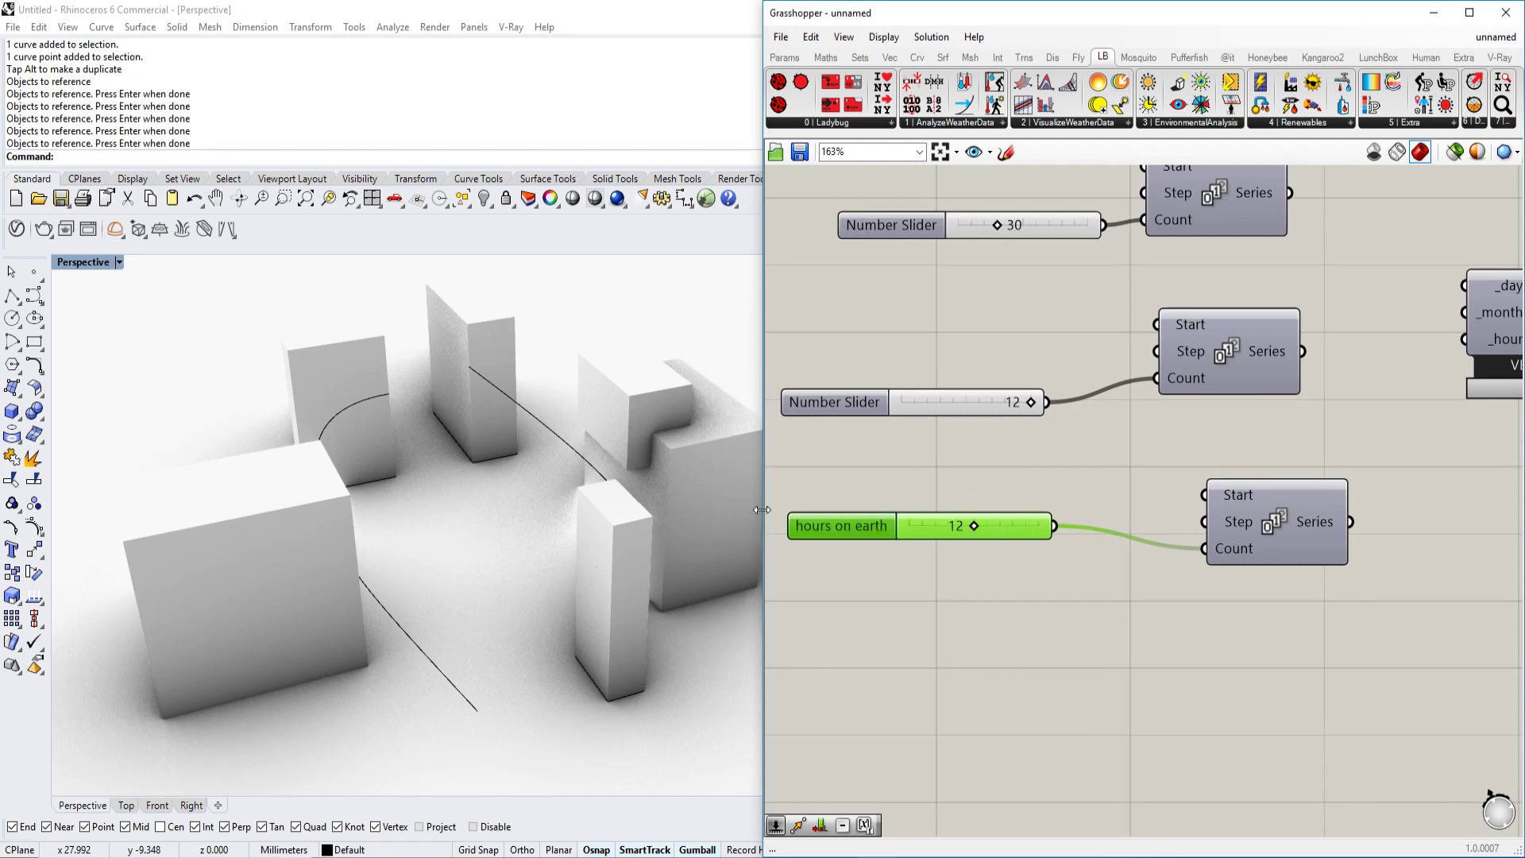
{"action": "double_click", "coordinate": [856, 521]}
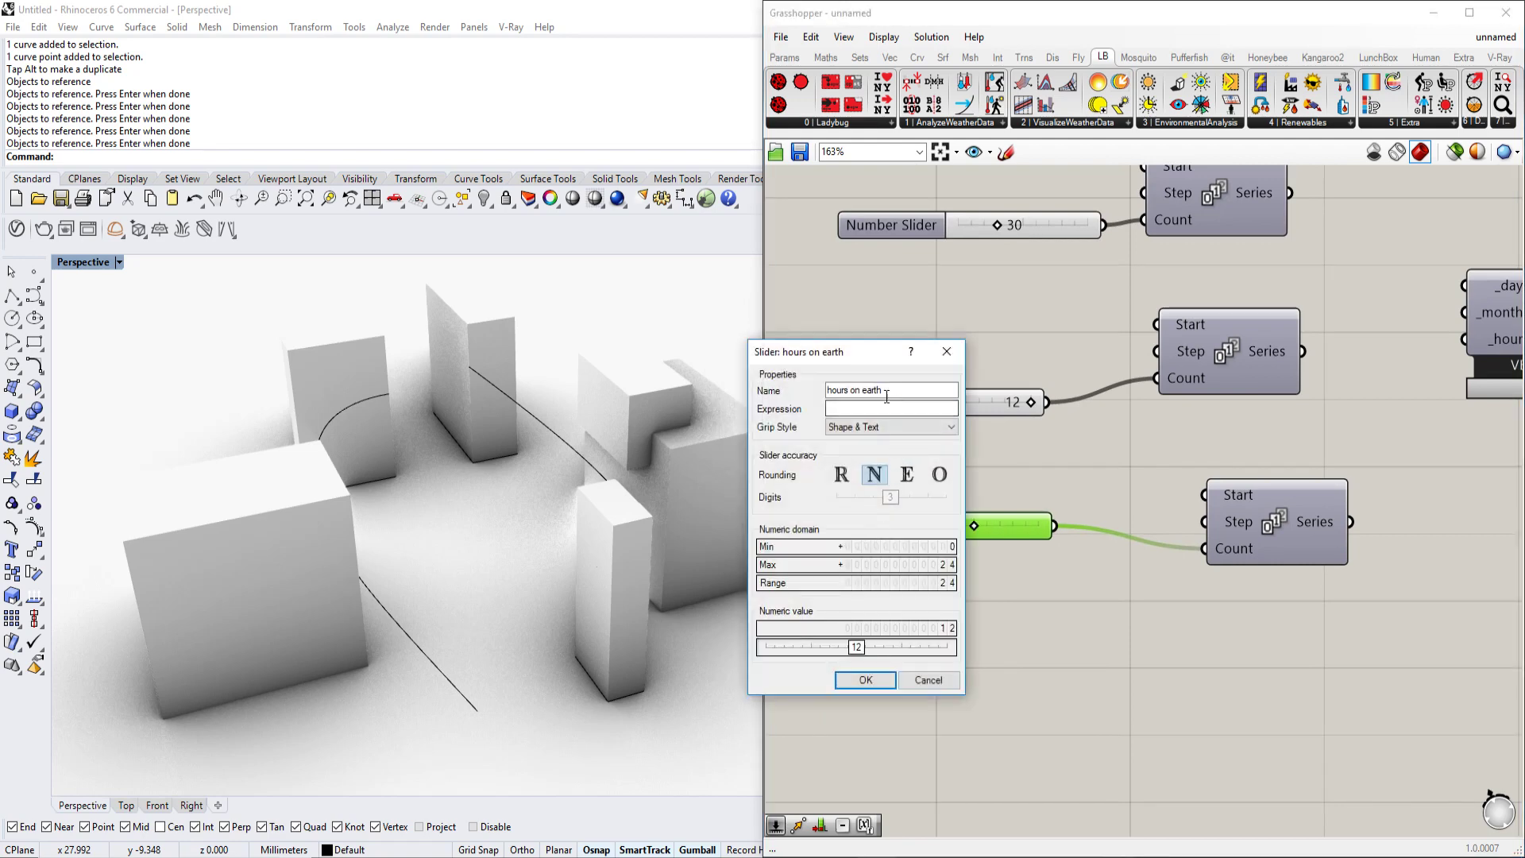
{"action": "left_click", "coordinate": [865, 680]}
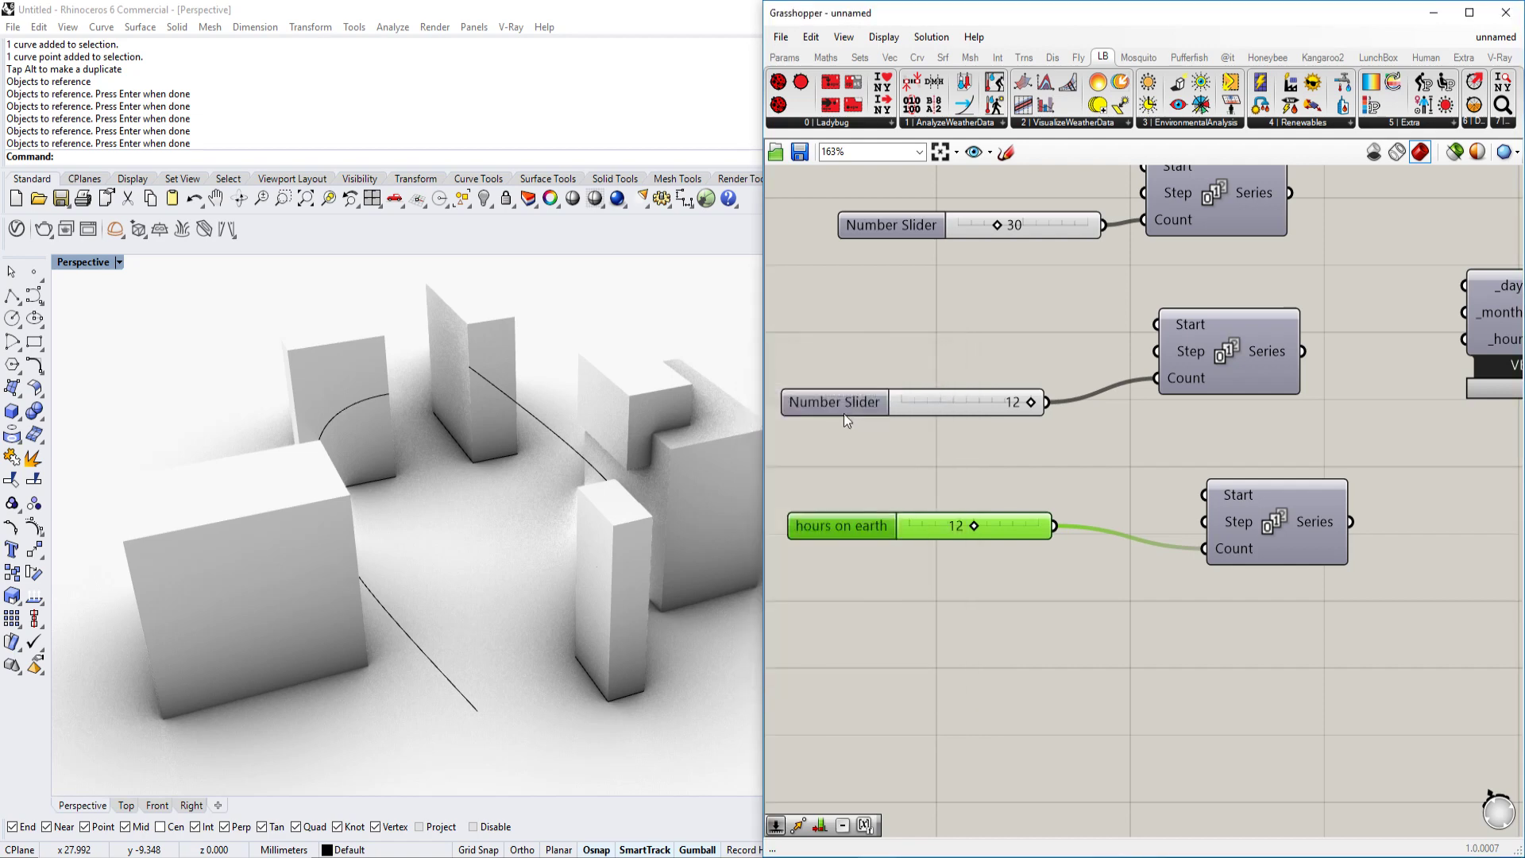
Step: Rename the middle slider, which feeds the second Series component, as "months on earth"
{"action": "right_click", "coordinate": [845, 405]}
{"action": "left_click", "coordinate": [907, 412]}
{"action": "type", "text": "hours on earth"}
{"action": "left_click_drag", "start_coordinate": [905, 413], "coordinate": [824, 411]}
{"action": "type", "text": "months o"}
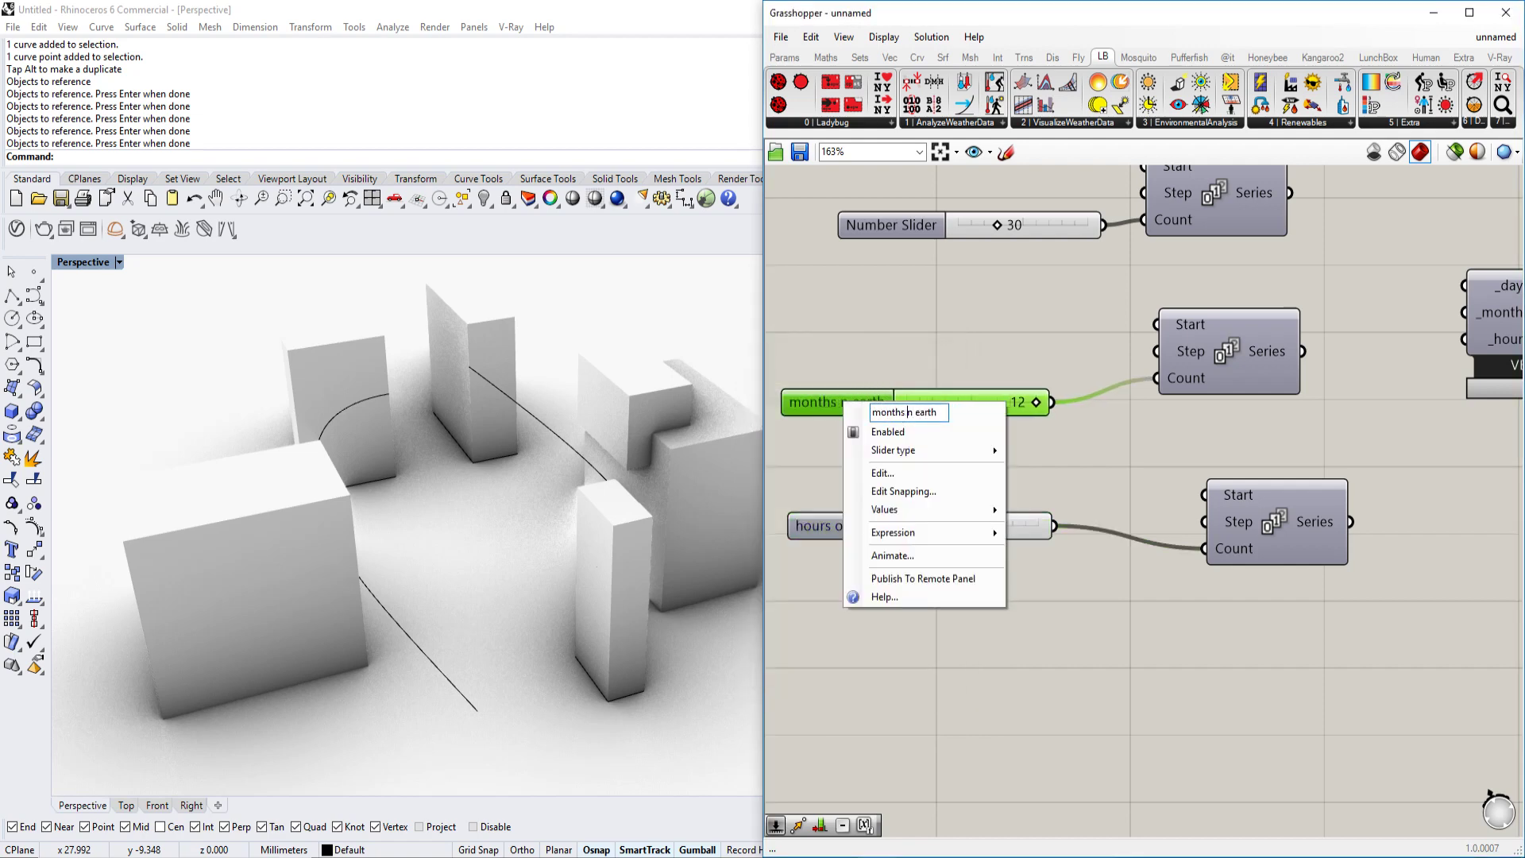
{"action": "key", "text": "Return"}
Step: Rename the uppermost slider, set to 30, as "hours on days"
{"action": "left_click", "coordinate": [916, 228]}
{"action": "right_click", "coordinate": [917, 227]}
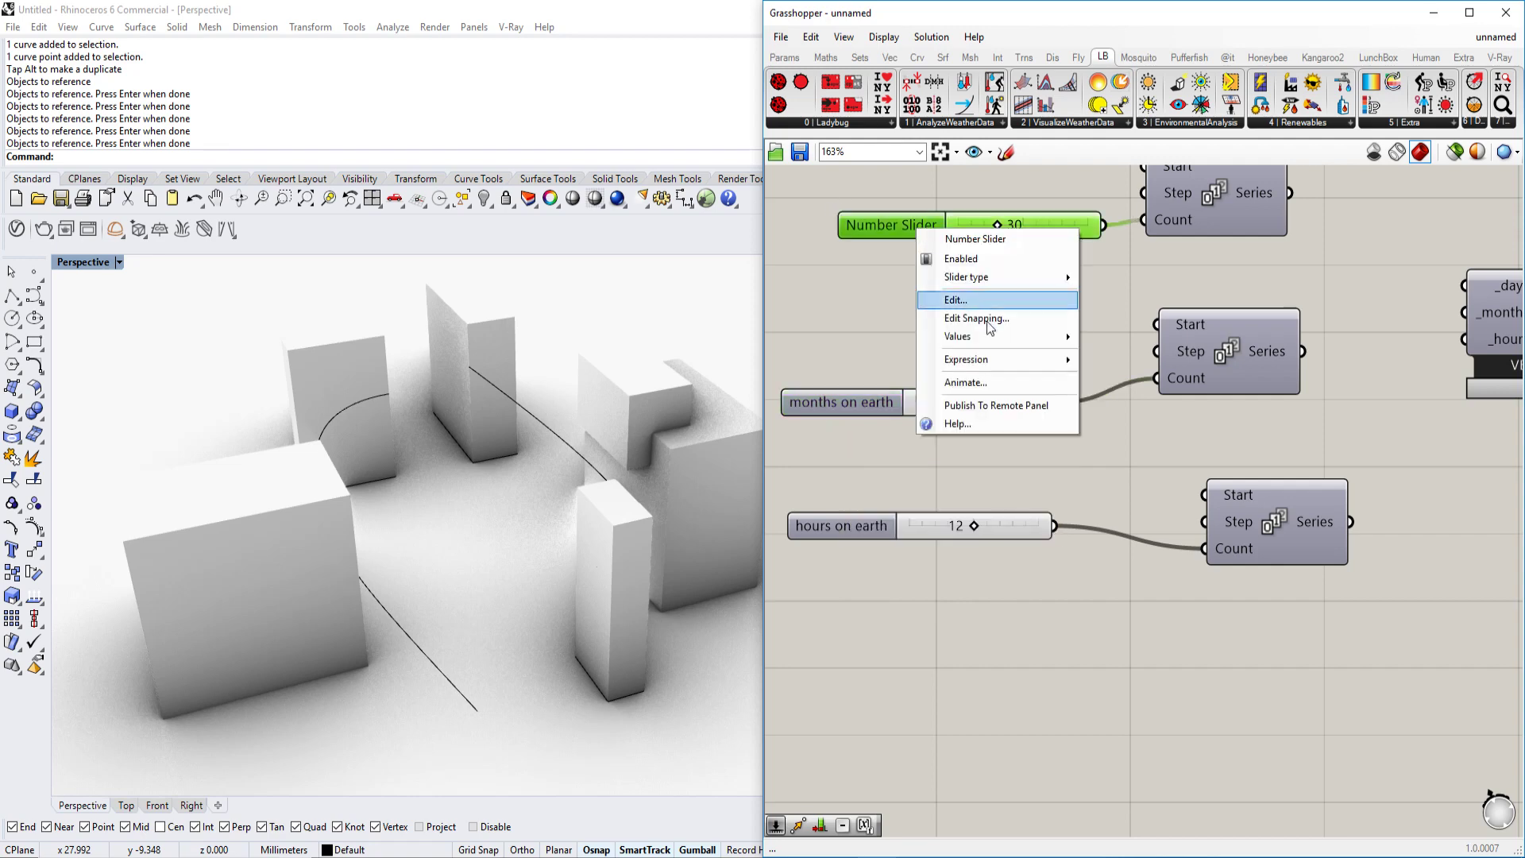
{"action": "double_click", "coordinate": [891, 226]}
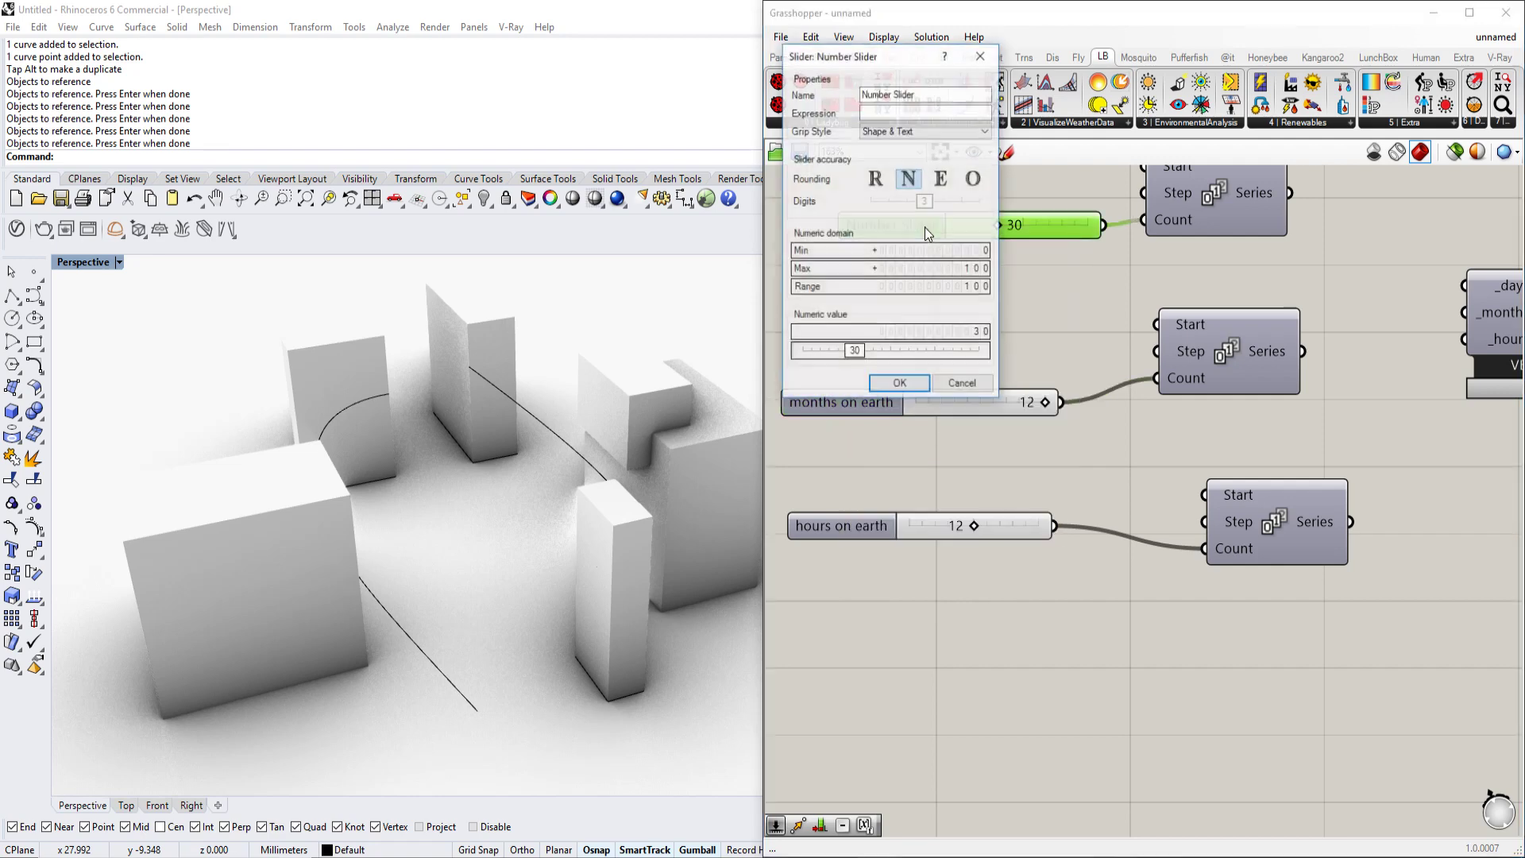
{"action": "left_click_drag", "start_coordinate": [927, 98], "coordinate": [805, 102]}
{"action": "type", "text": "hours on earth"}
{"action": "left_click_drag", "start_coordinate": [917, 94], "coordinate": [896, 94]}
{"action": "type", "text": "days"}
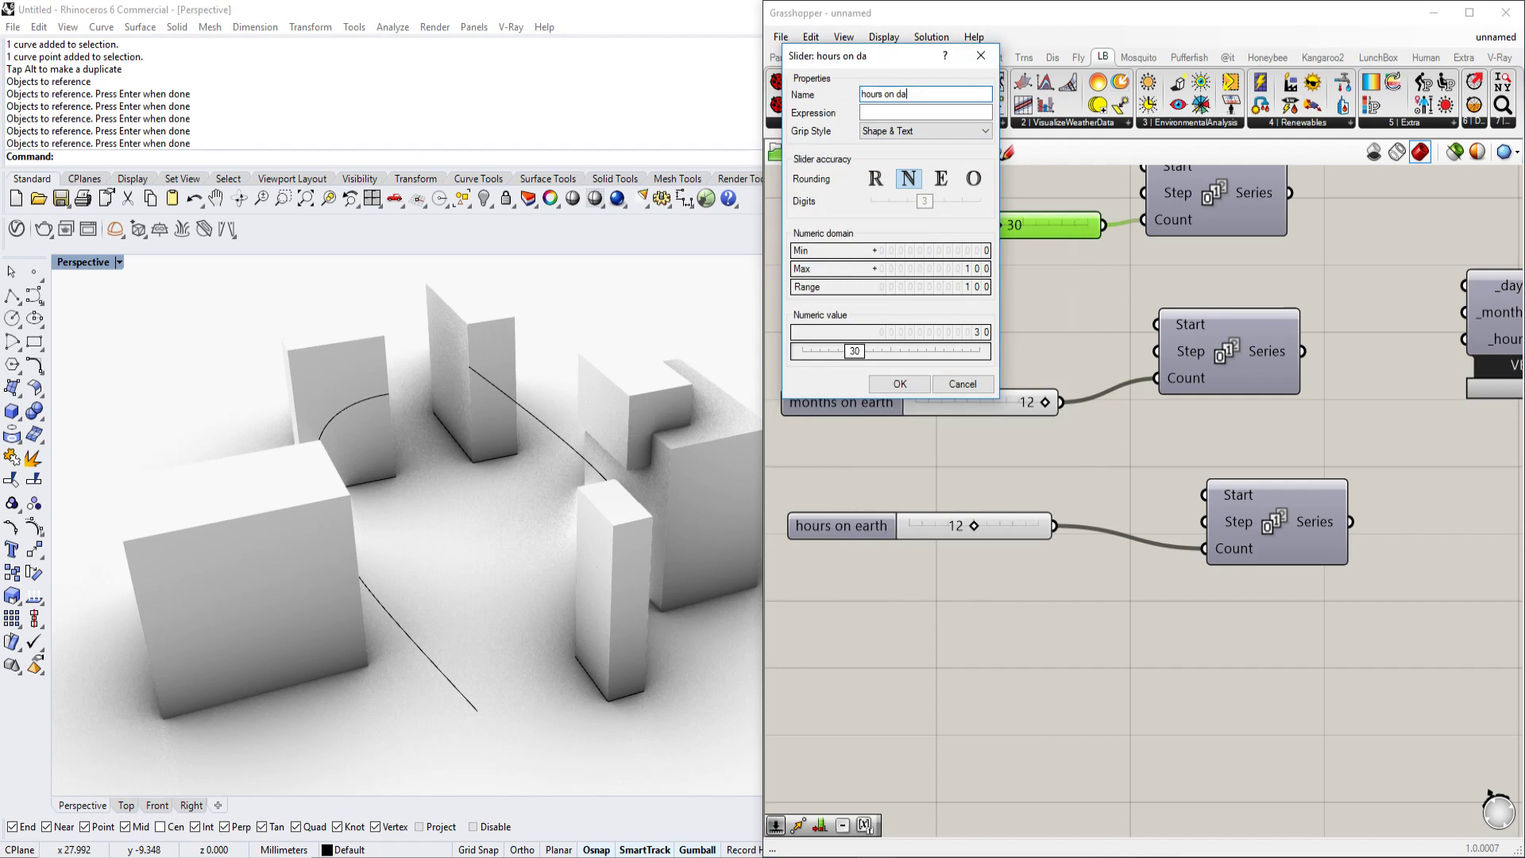
{"action": "left_click", "coordinate": [900, 383]}
Step: Connect the three Series outputs, from upper to lower, to the DOY_HOY component's _days_, _months_ and _hours_ inputs
{"action": "scroll", "coordinate": [1109, 359], "scroll_direction": "down", "scroll_amount": 2}
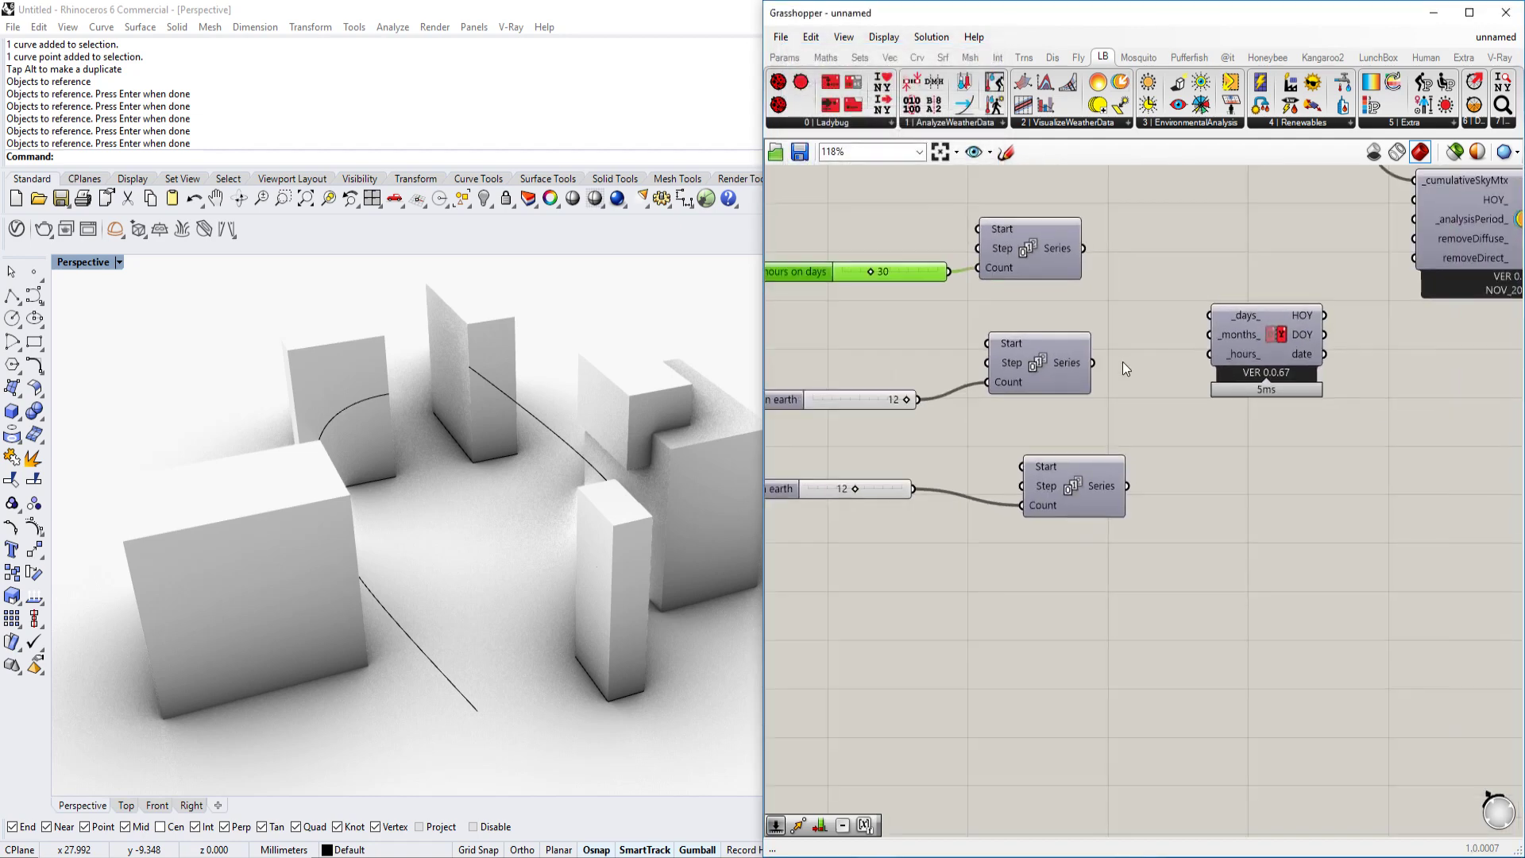
{"action": "mouse_move", "coordinate": [1093, 365]}
{"action": "left_mouse_down"}
{"action": "mouse_move", "coordinate": [1191, 339]}
{"action": "mouse_move", "coordinate": [1193, 381]}
{"action": "mouse_move", "coordinate": [1095, 376]}
{"action": "left_mouse_up"}
{"action": "left_click_drag", "start_coordinate": [1132, 492], "coordinate": [1207, 355]}
{"action": "left_click_drag", "start_coordinate": [1208, 354], "coordinate": [1120, 483]}
{"action": "left_click_drag", "start_coordinate": [1208, 315], "coordinate": [1077, 251]}
{"action": "right_click_drag", "start_coordinate": [1217, 321], "coordinate": [1257, 349]}
Step: Set the slider feeding the days Series to 32 and rename it "days on earth"
{"action": "left_click_drag", "start_coordinate": [910, 301], "coordinate": [906, 301]}
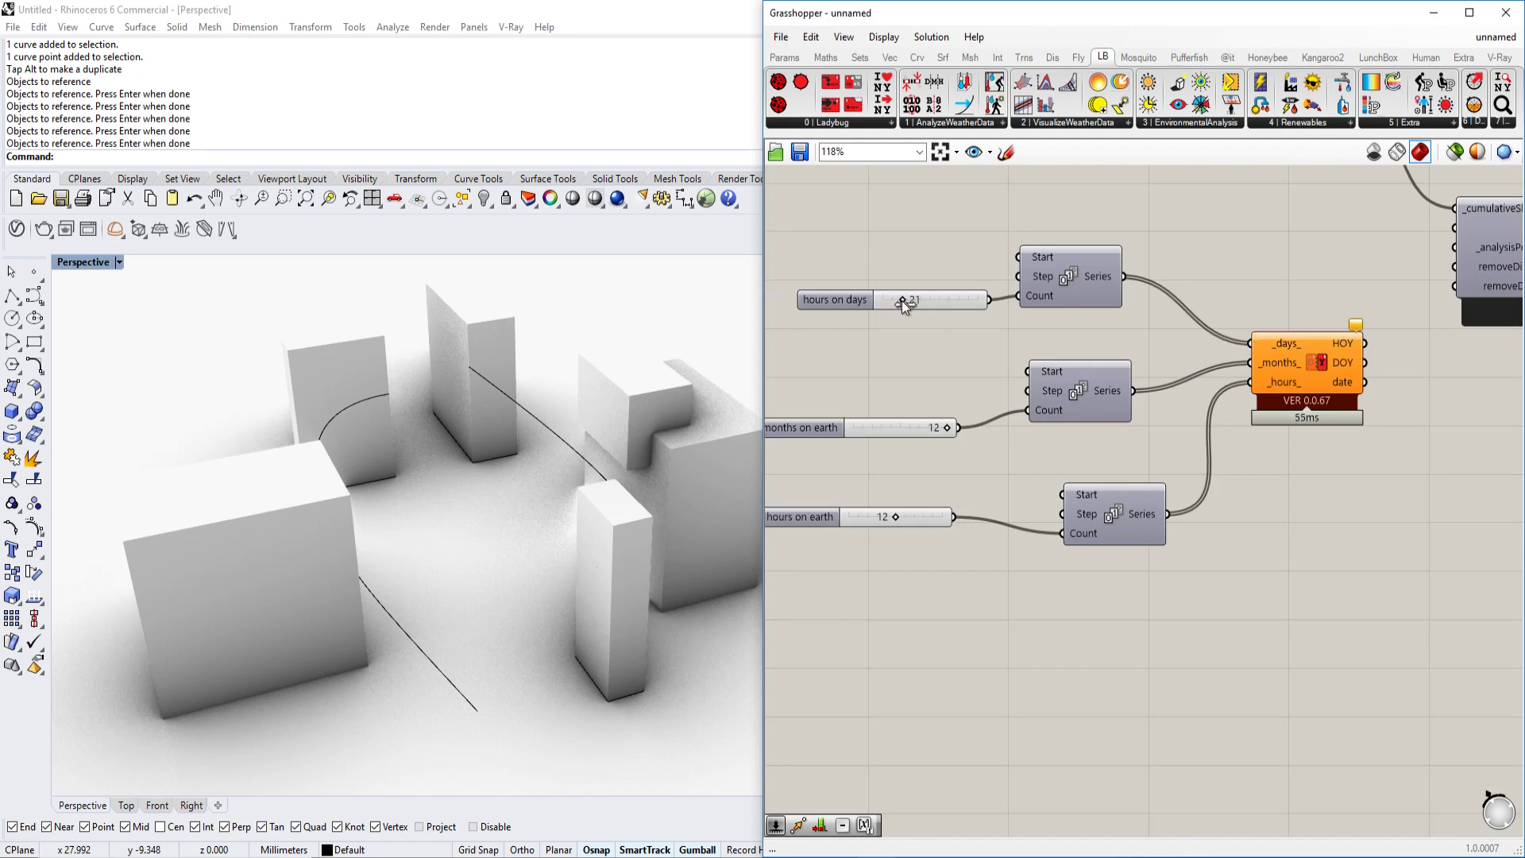
{"action": "scroll", "coordinate": [927, 294], "scroll_direction": "up", "scroll_amount": 2}
{"action": "left_click", "coordinate": [926, 294]}
{"action": "right_click", "coordinate": [926, 294]}
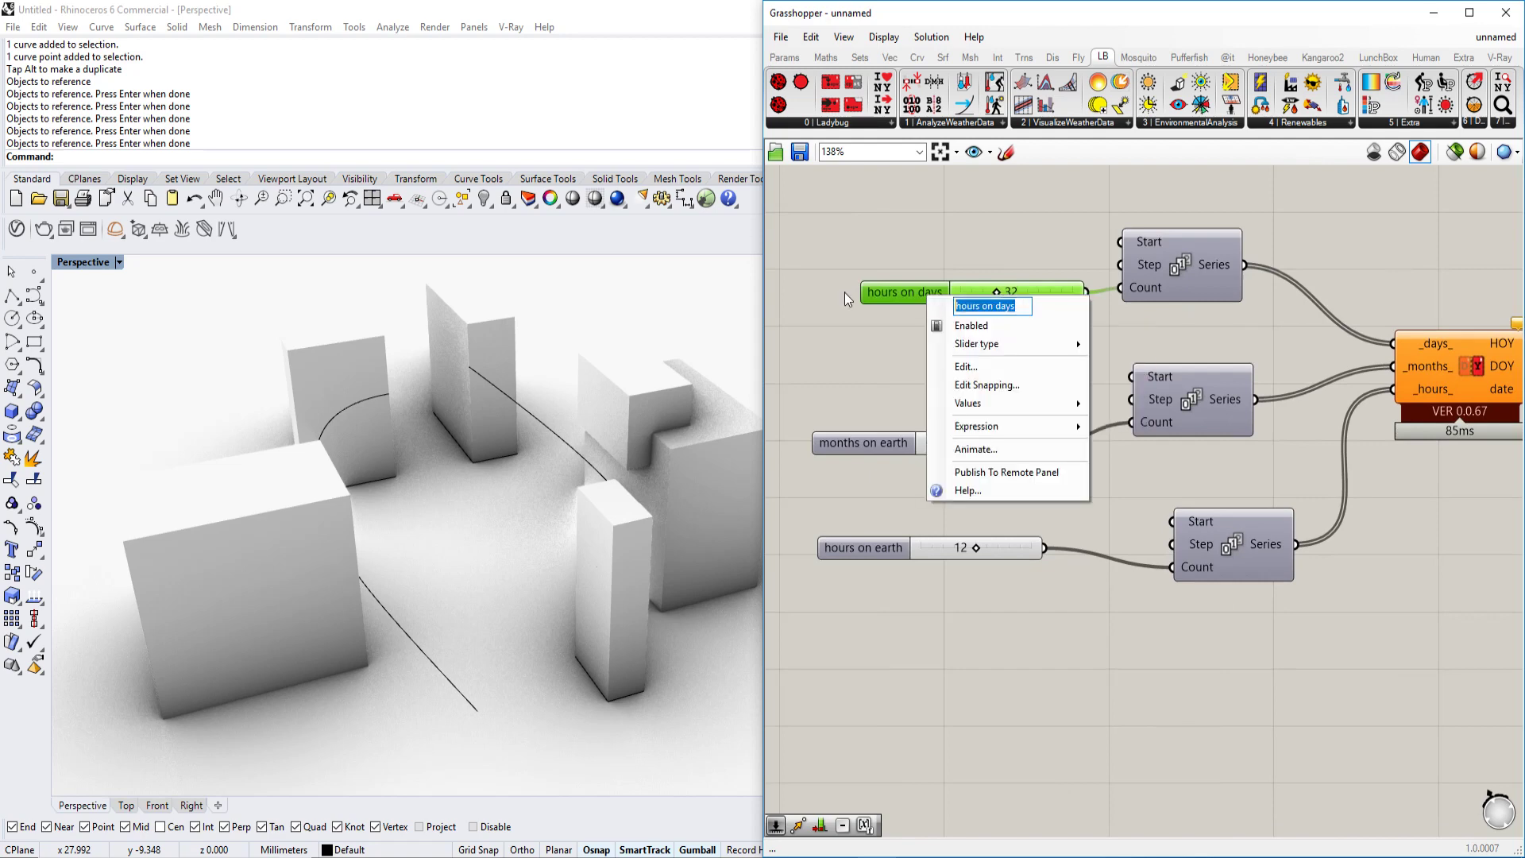
{"action": "type", "text": "days on earth"}
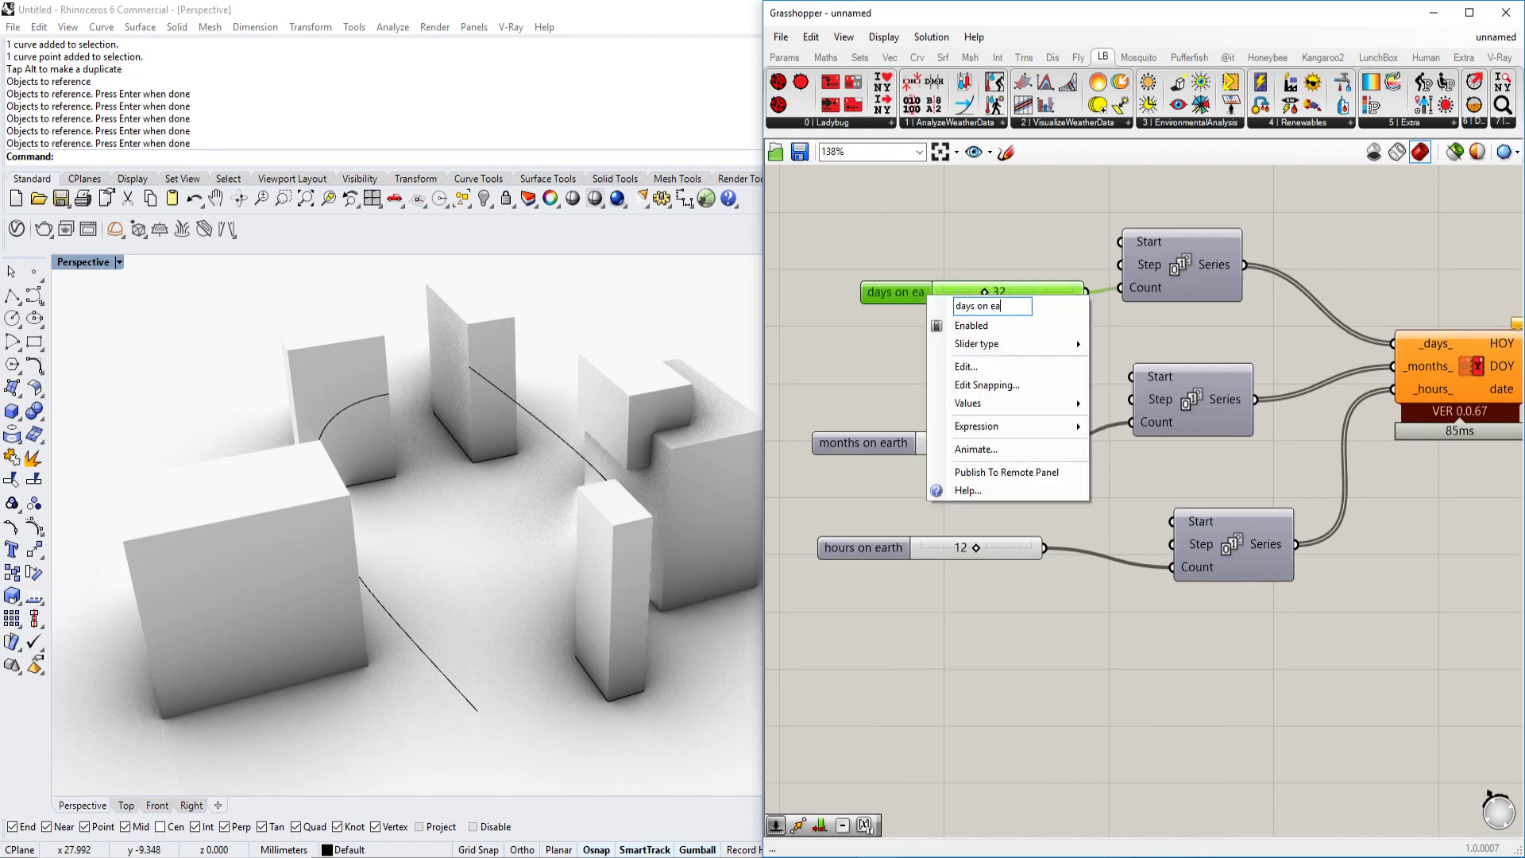
{"action": "key", "text": "Return"}
{"action": "right_click_drag", "start_coordinate": [1310, 331], "coordinate": [1249, 345]}
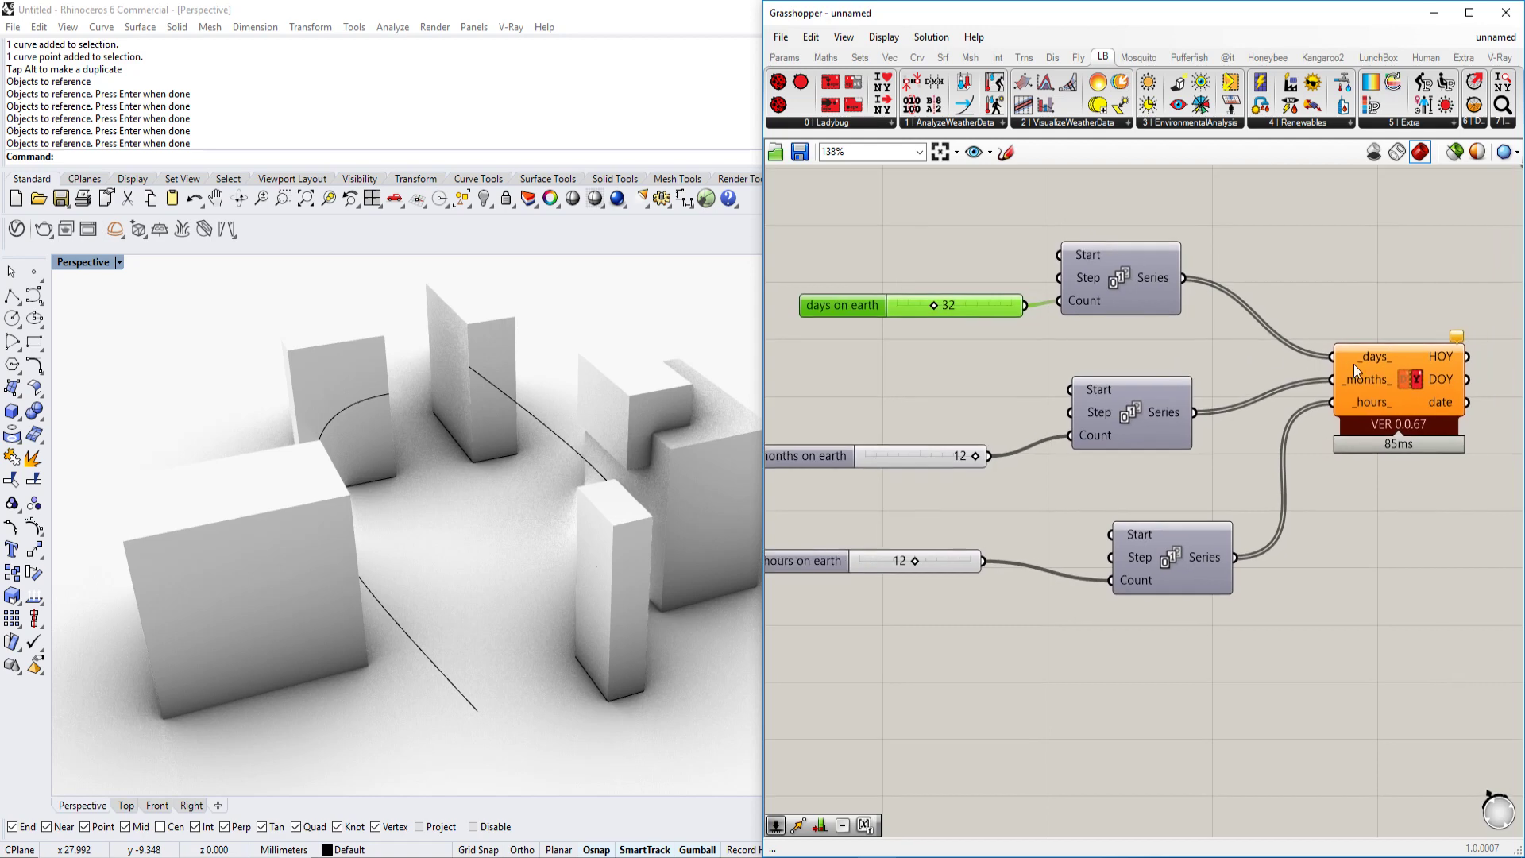
Step: Add a number slider with the value 1 and connect it to the Start inputs of all three Series components
{"action": "mouse_move", "coordinate": [1353, 362]}
{"action": "double_click", "coordinate": [831, 251]}
{"action": "type", "text": "1"}
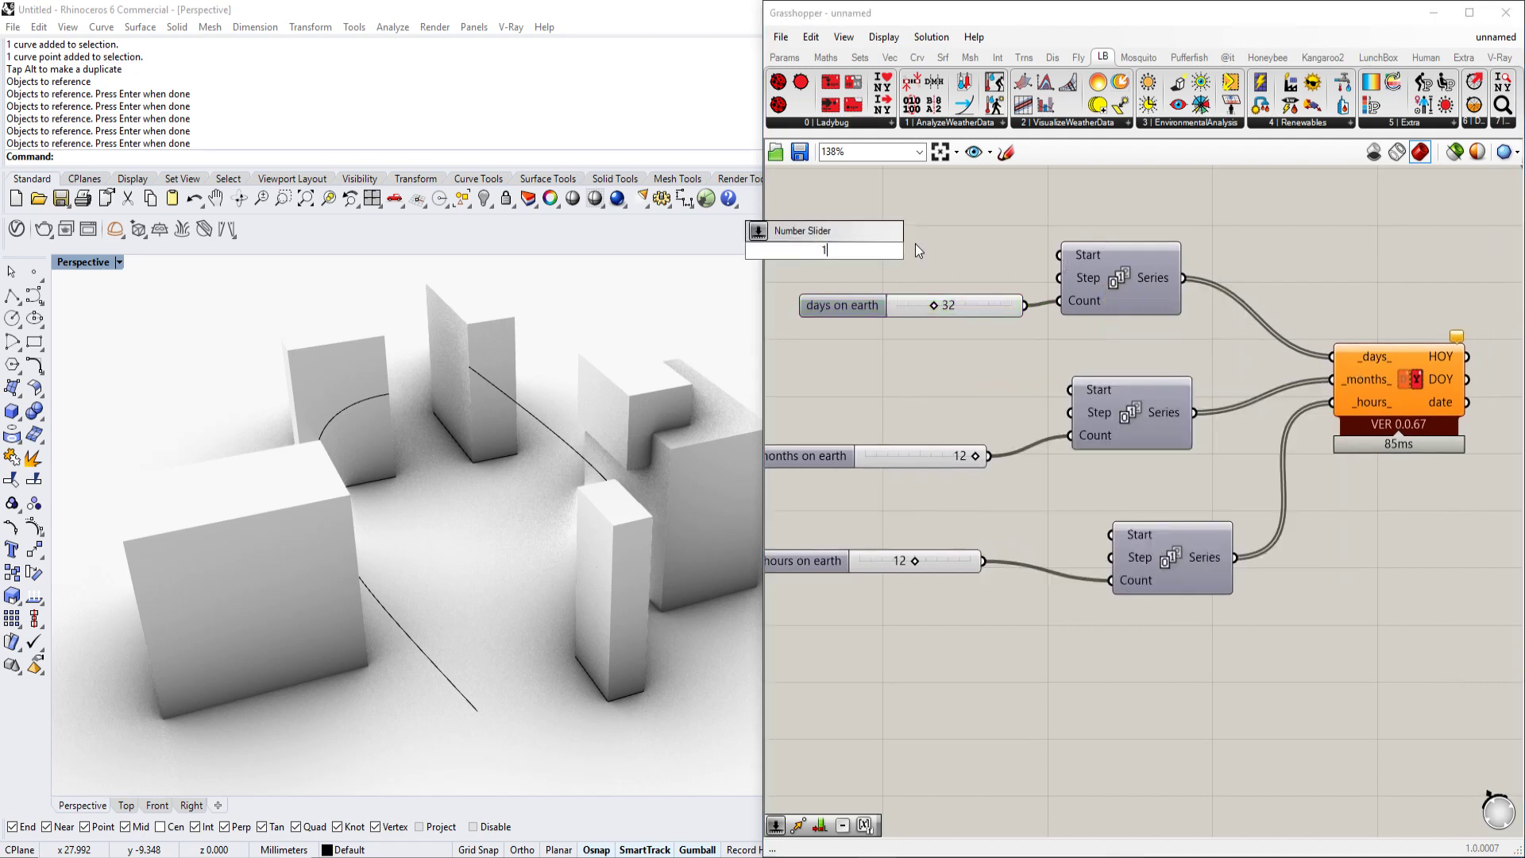
{"action": "key", "text": "Return"}
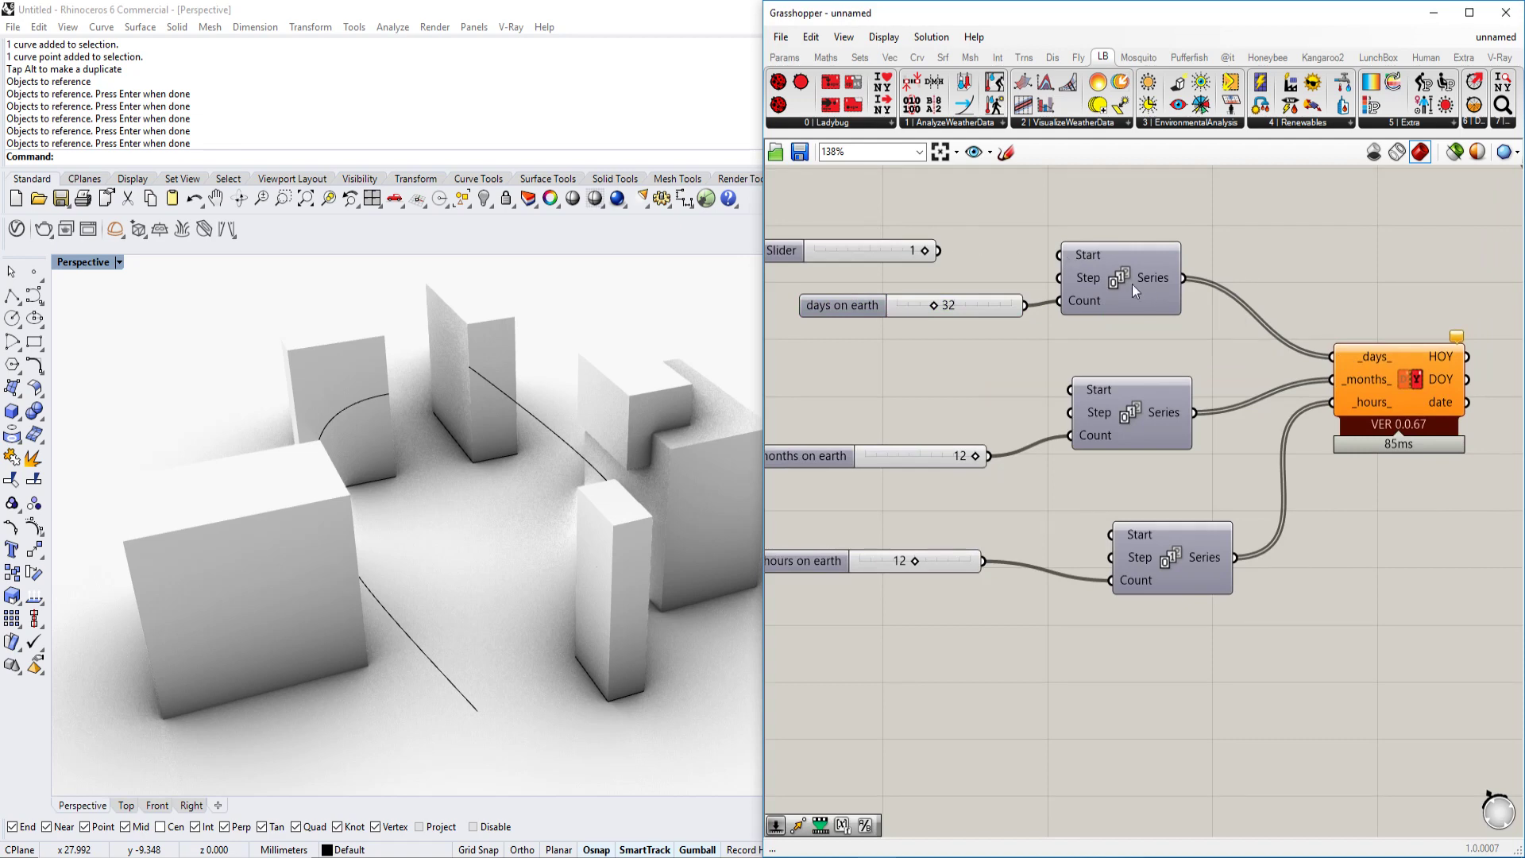
{"action": "left_click_drag", "start_coordinate": [1058, 256], "coordinate": [1070, 389]}
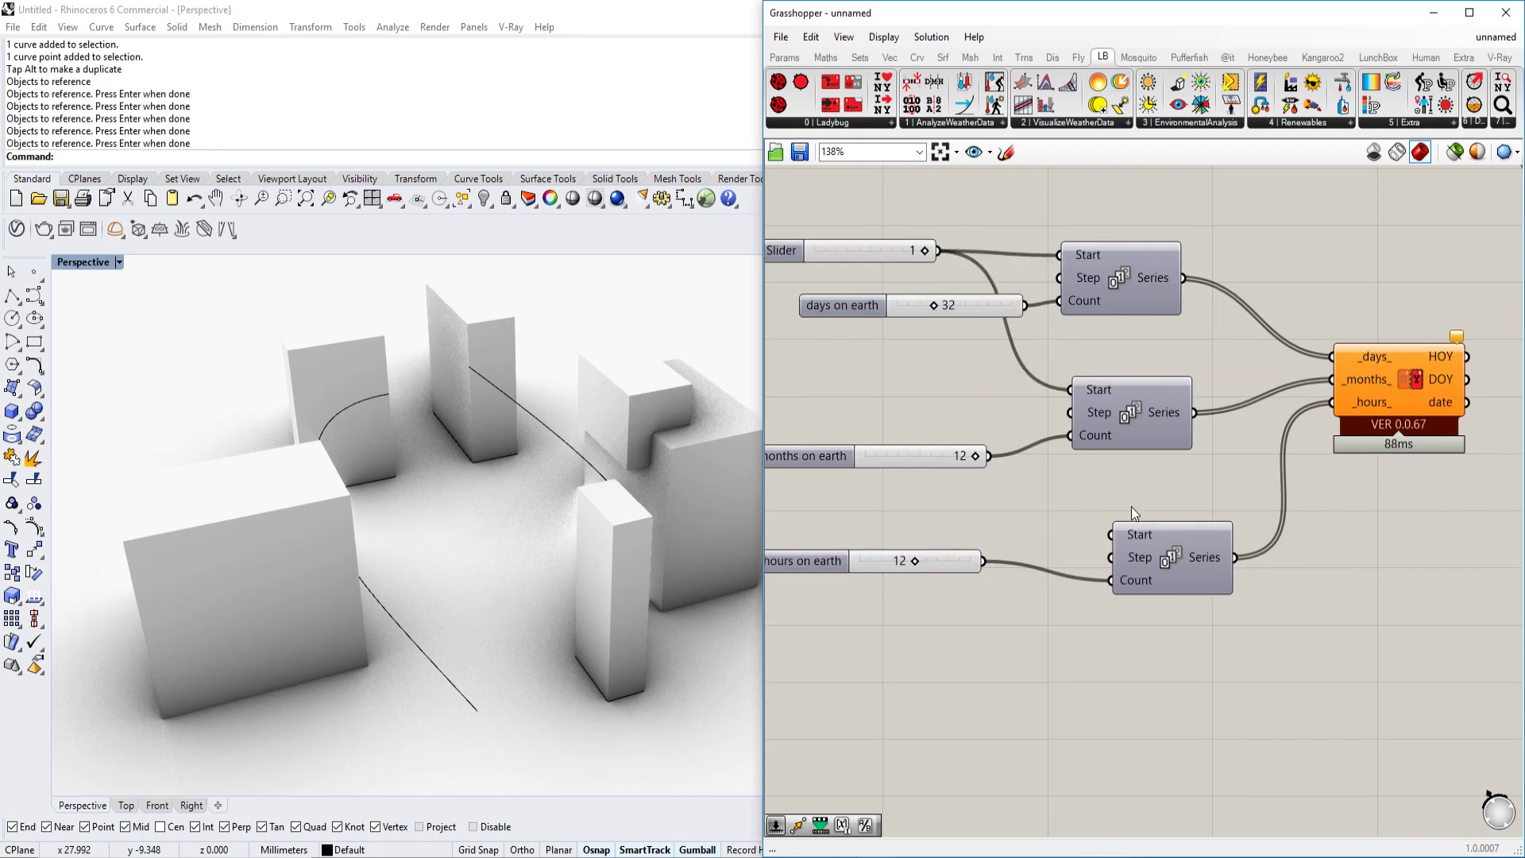
{"action": "left_click_drag", "start_coordinate": [1069, 515], "coordinate": [938, 250]}
{"action": "right_click_drag", "start_coordinate": [957, 275], "coordinate": [935, 270]}
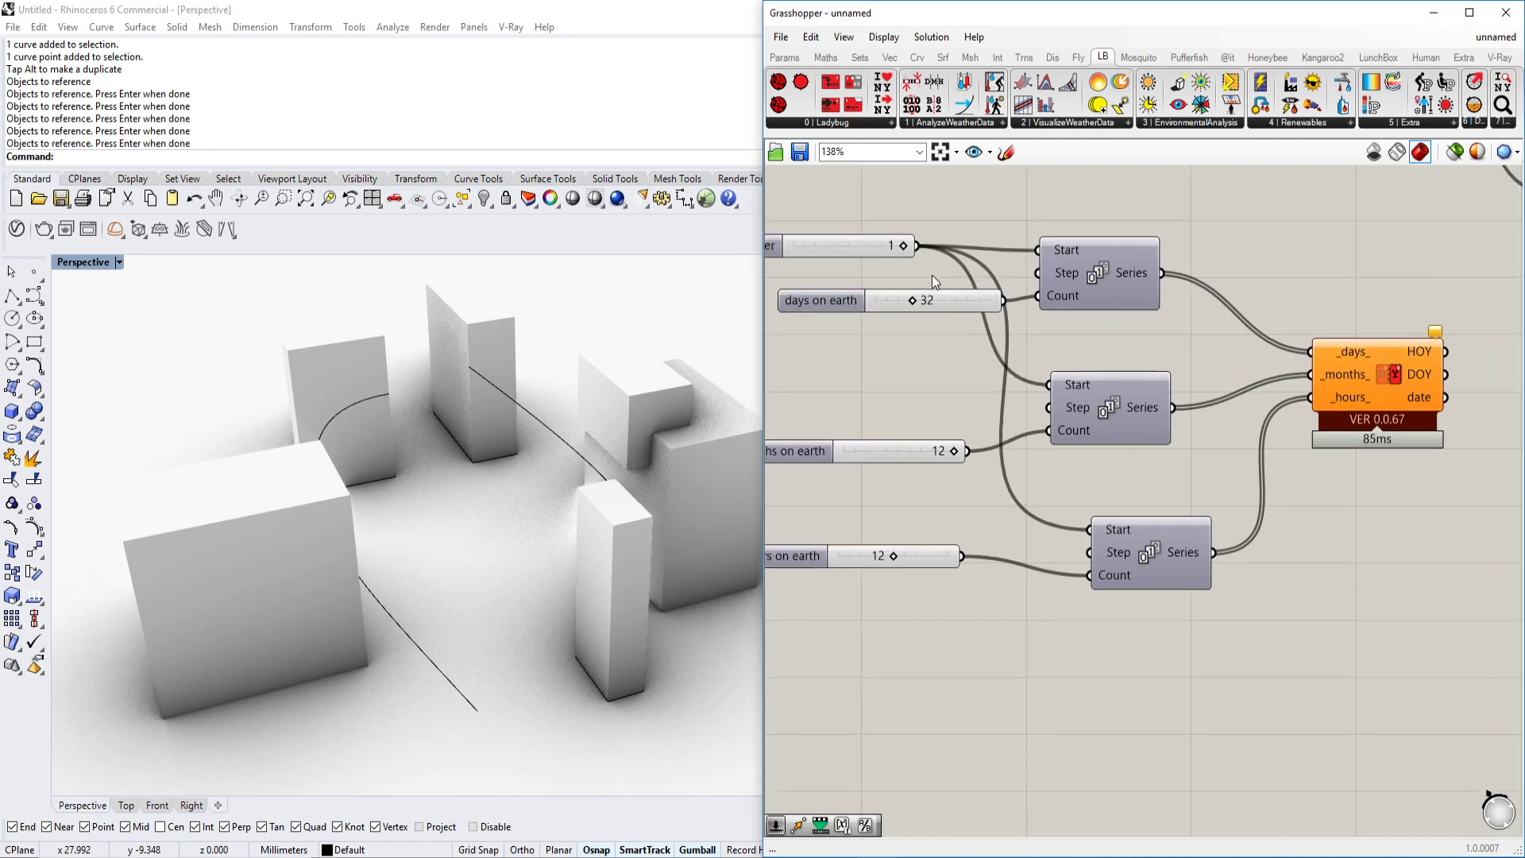
Step: Set the "days on earth" slider to 28
{"action": "left_click_drag", "start_coordinate": [918, 299], "coordinate": [906, 302]}
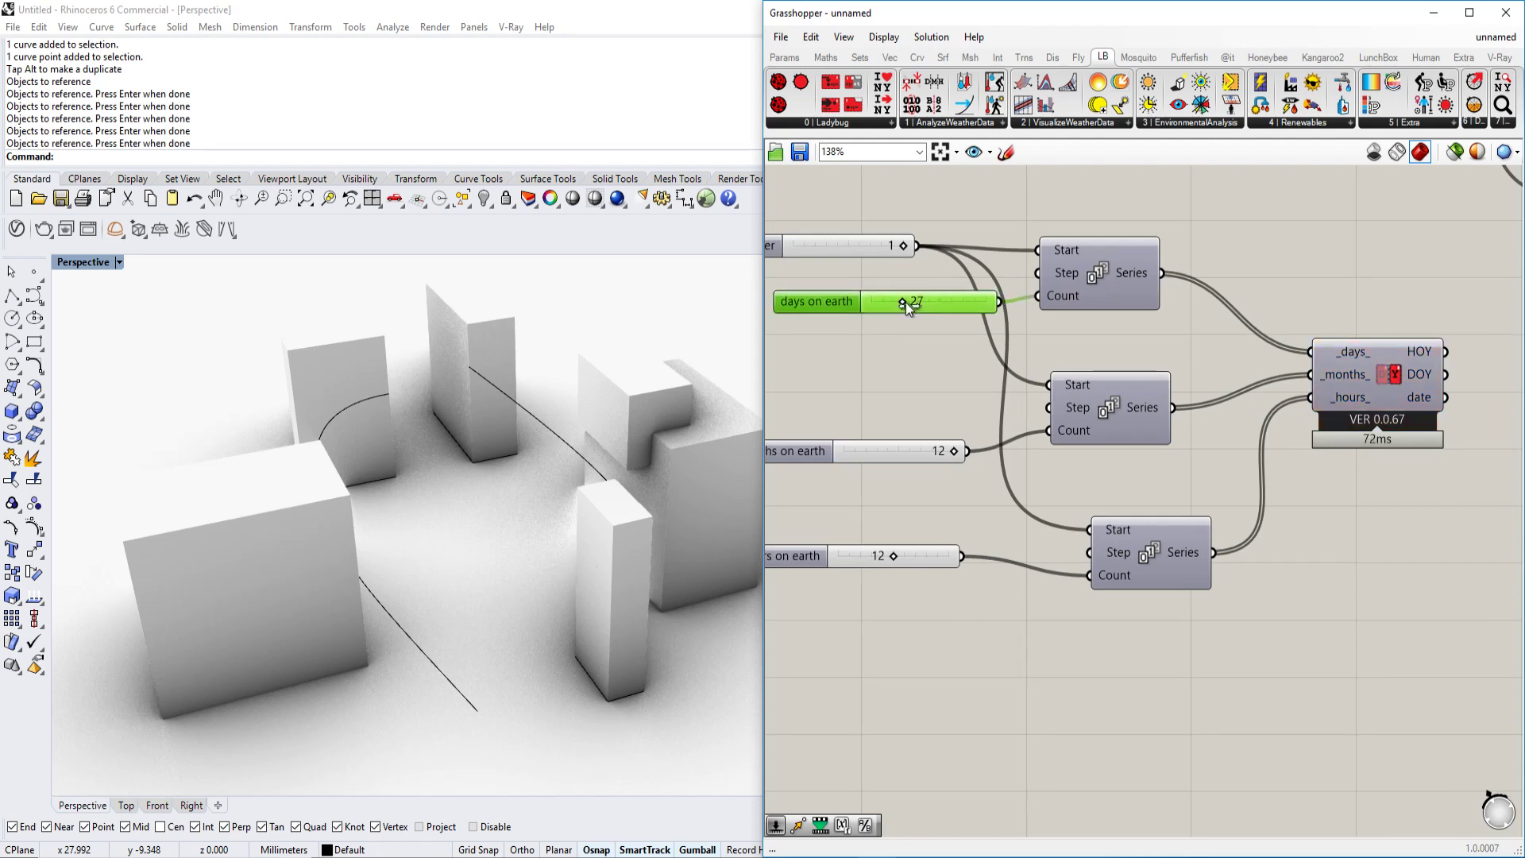
{"action": "right_click_drag", "start_coordinate": [1284, 392], "coordinate": [1242, 394]}
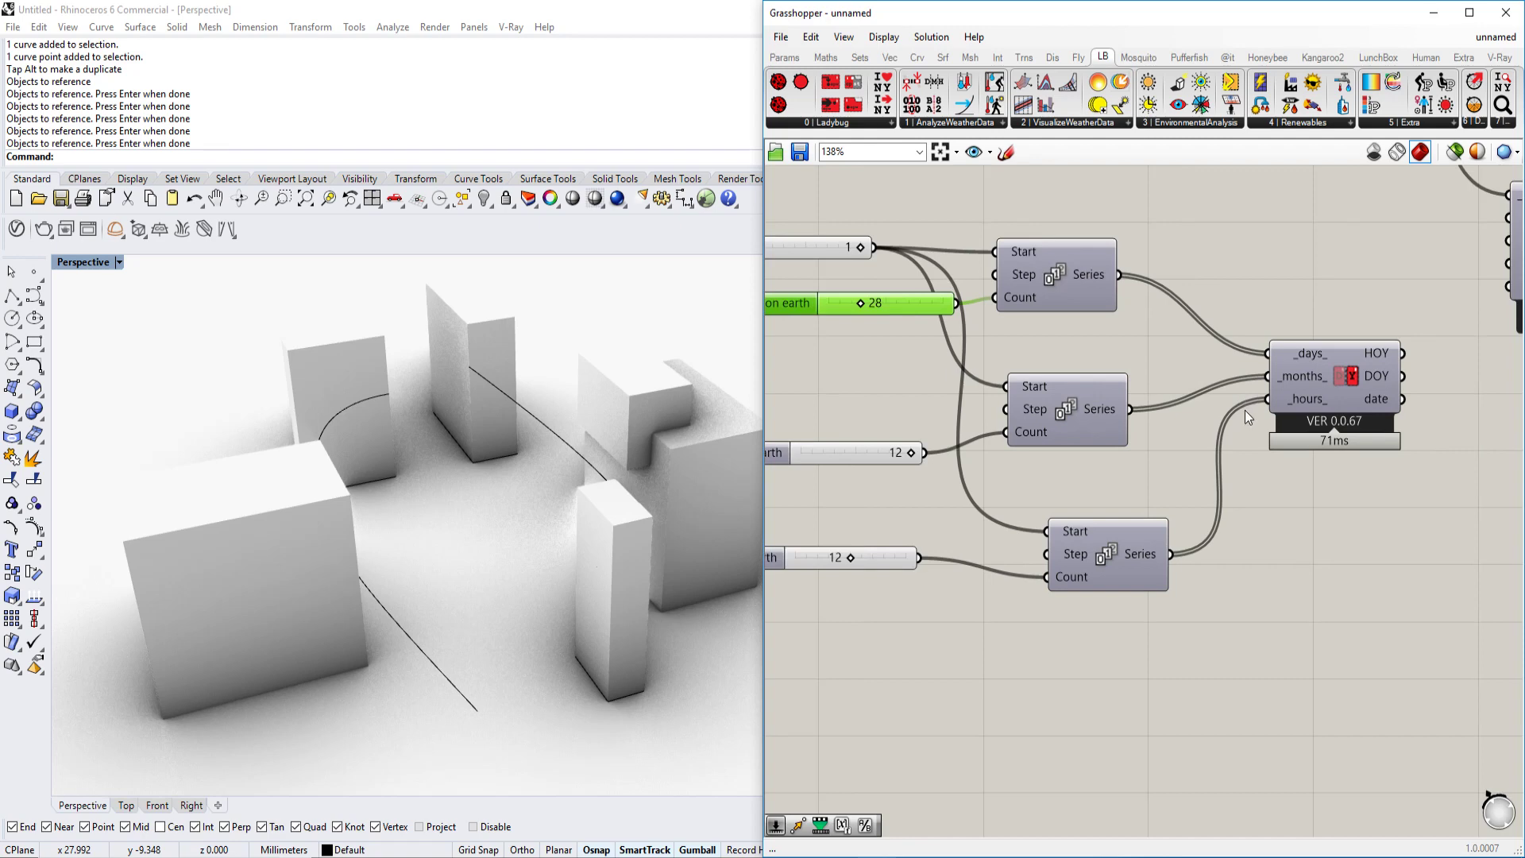
Step: Connect the DOY_HOY component's HOY output to the HOY_ input of the component that outputs selectedSkyMtx
{"action": "right_click_drag", "start_coordinate": [1328, 402], "coordinate": [1193, 446]}
{"action": "scroll", "coordinate": [1215, 401], "scroll_direction": "down", "scroll_amount": 3}
{"action": "scroll", "coordinate": [1218, 401], "scroll_direction": "up", "scroll_amount": 2}
{"action": "scroll", "coordinate": [1194, 446], "scroll_direction": "down", "scroll_amount": 1}
{"action": "right_click_drag", "start_coordinate": [1263, 408], "coordinate": [1166, 427]}
{"action": "scroll", "coordinate": [1167, 427], "scroll_direction": "up", "scroll_amount": 3}
{"action": "right_click_drag", "start_coordinate": [1263, 365], "coordinate": [1255, 390]}
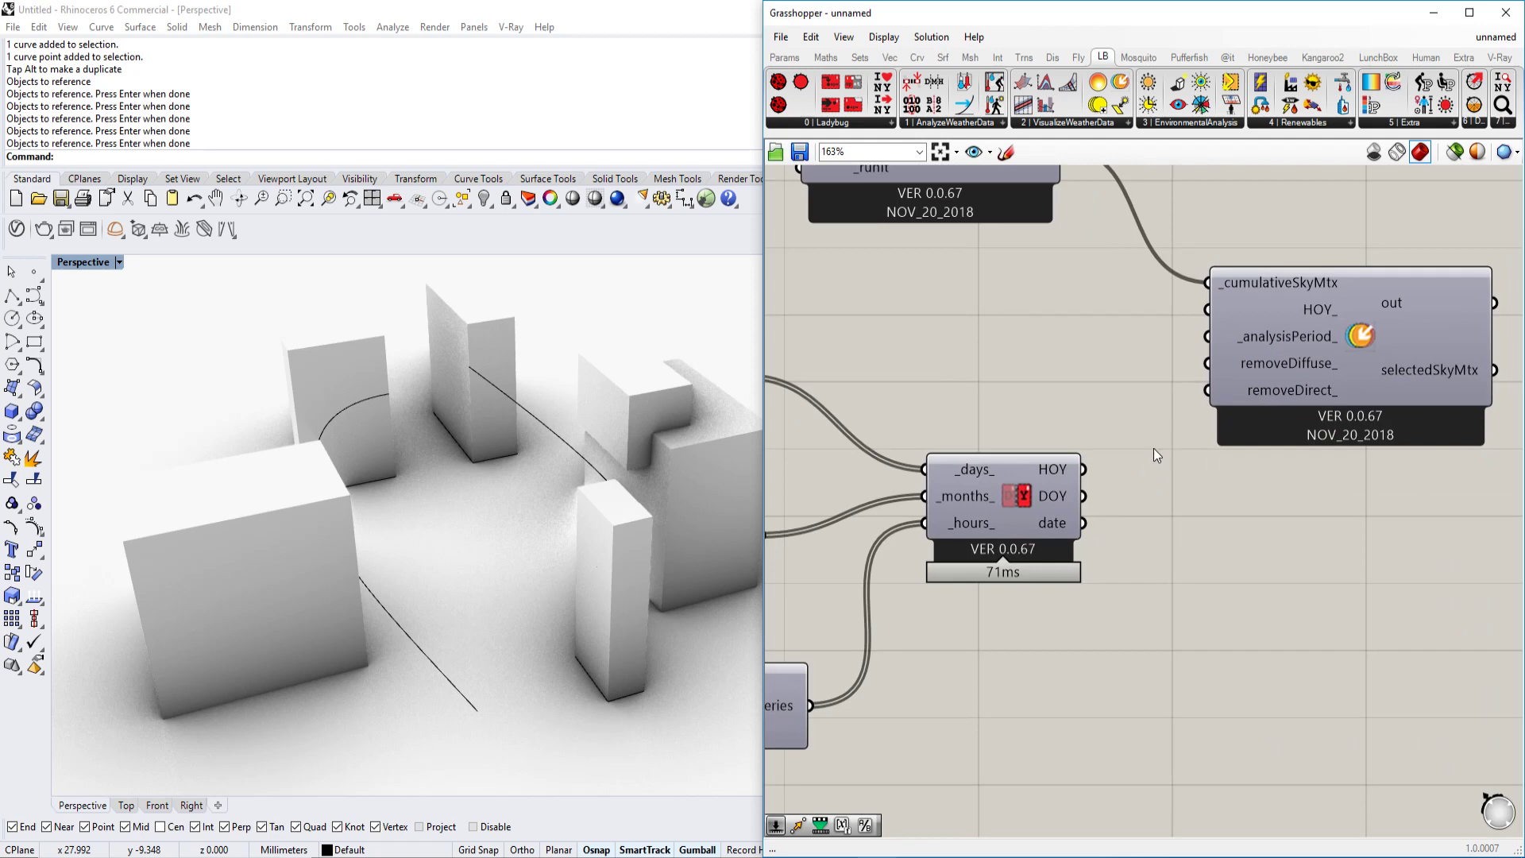
{"action": "left_click_drag", "start_coordinate": [1083, 468], "coordinate": [1198, 323]}
Step: Move the radiation analysis component down, placing it just above and beside the component that outputs selectedSkyMtx
{"action": "right_click_drag", "start_coordinate": [1239, 366], "coordinate": [1104, 409]}
{"action": "scroll", "coordinate": [1104, 409], "scroll_direction": "down", "scroll_amount": 5}
{"action": "right_click_drag", "start_coordinate": [1255, 417], "coordinate": [1138, 562]}
{"action": "scroll", "coordinate": [1144, 457], "scroll_direction": "up", "scroll_amount": 2}
{"action": "scroll", "coordinate": [1138, 562], "scroll_direction": "down", "scroll_amount": 3}
{"action": "right_click_drag", "start_coordinate": [1152, 475], "coordinate": [1154, 500]}
{"action": "scroll", "coordinate": [1110, 404], "scroll_direction": "up", "scroll_amount": 3}
{"action": "left_click", "coordinate": [1175, 315]}
{"action": "left_click_drag", "start_coordinate": [1176, 314], "coordinate": [1271, 531]}
{"action": "right_click_drag", "start_coordinate": [1274, 532], "coordinate": [1277, 475]}
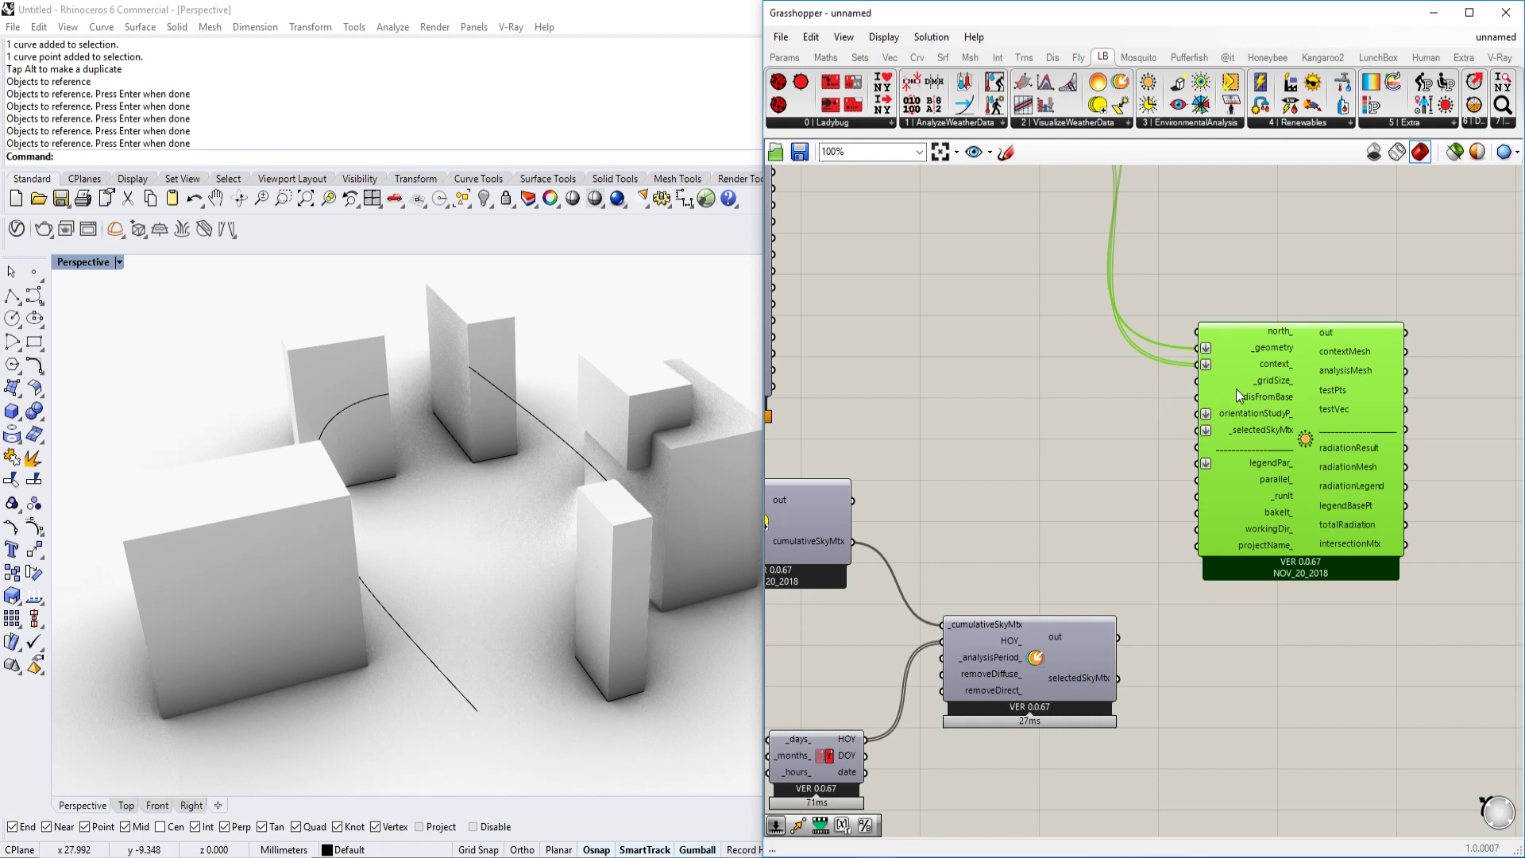
{"action": "scroll", "coordinate": [1233, 384], "scroll_direction": "up", "scroll_amount": 1}
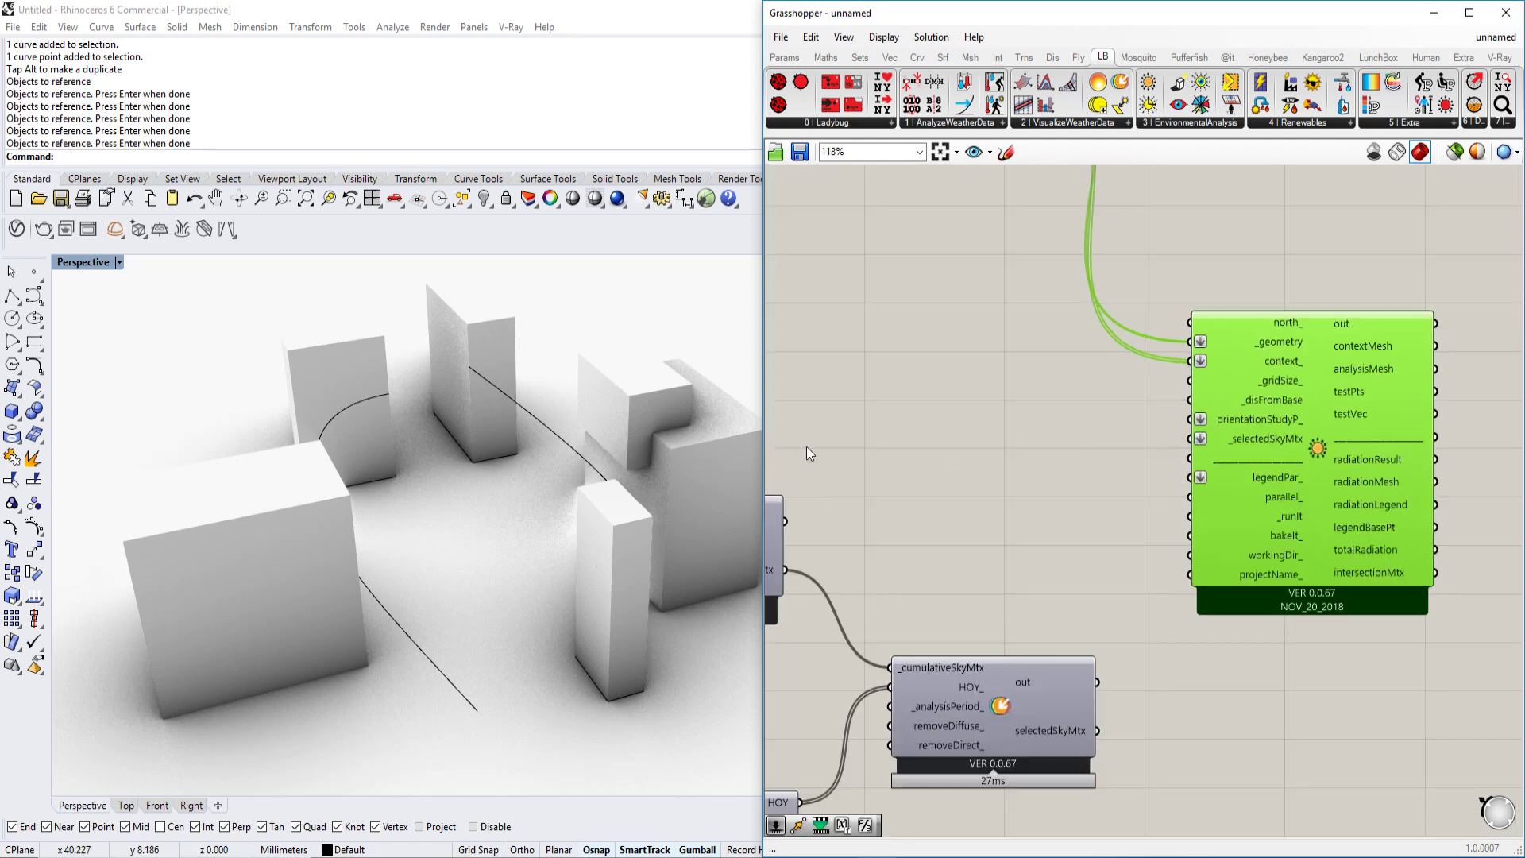
Step: Turn on the preview of the ruled surface component and inspect the surface's front corner in the Perspective viewport
{"action": "right_click_drag", "start_coordinate": [617, 438], "coordinate": [600, 449]}
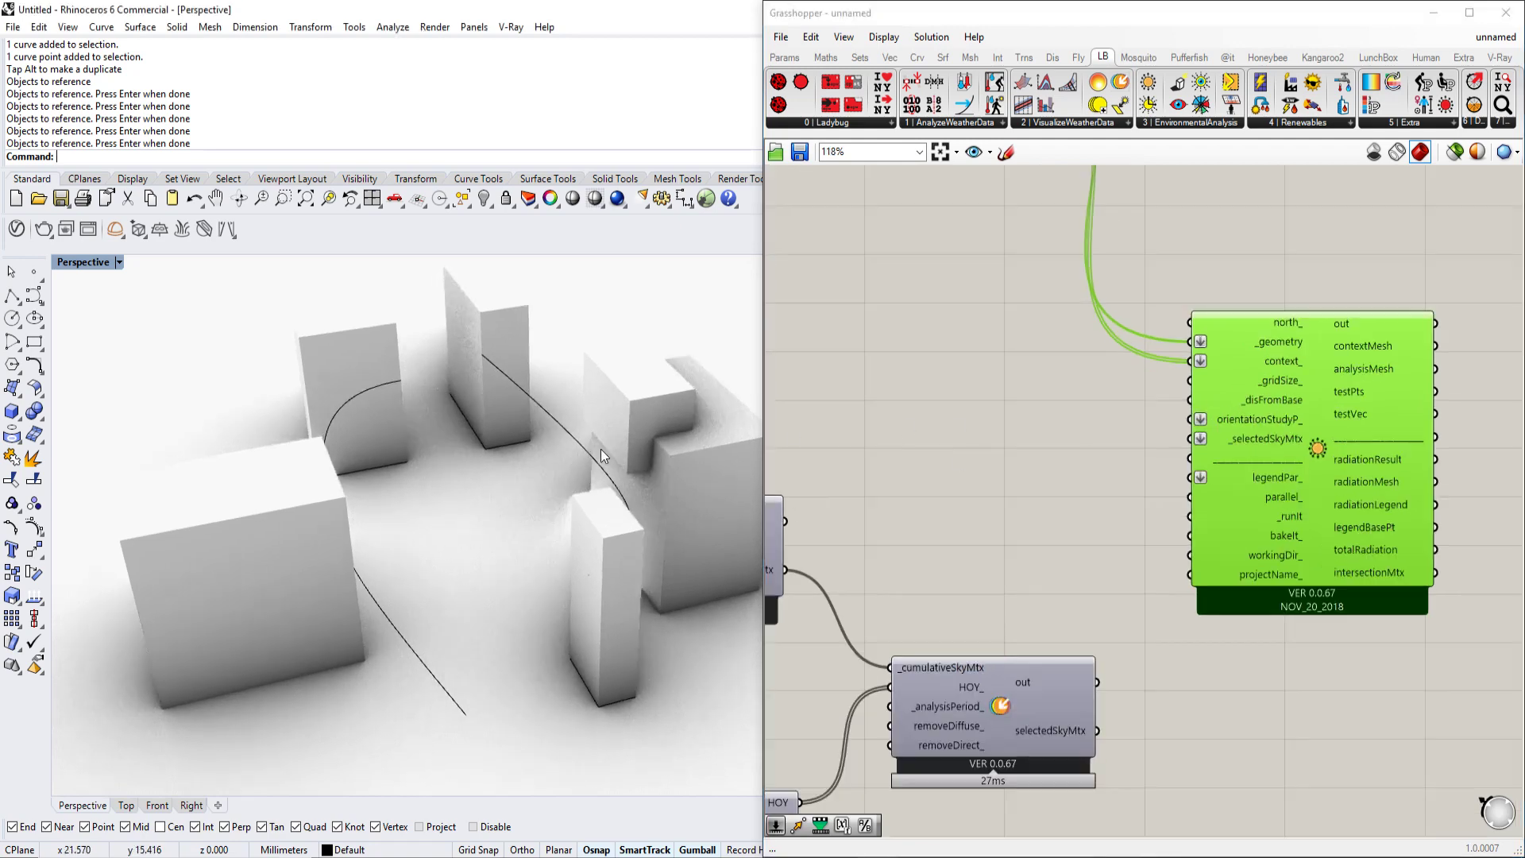
{"action": "scroll", "coordinate": [995, 408], "scroll_direction": "down", "scroll_amount": 4}
{"action": "right_click_drag", "start_coordinate": [973, 191], "coordinate": [1104, 326]}
{"action": "scroll", "coordinate": [1101, 270], "scroll_direction": "up", "scroll_amount": 3}
{"action": "left_click", "coordinate": [1102, 351]}
{"action": "right_click", "coordinate": [1102, 352]}
{"action": "left_click", "coordinate": [1147, 385]}
{"action": "right_click_drag", "start_coordinate": [621, 454], "coordinate": [635, 440]}
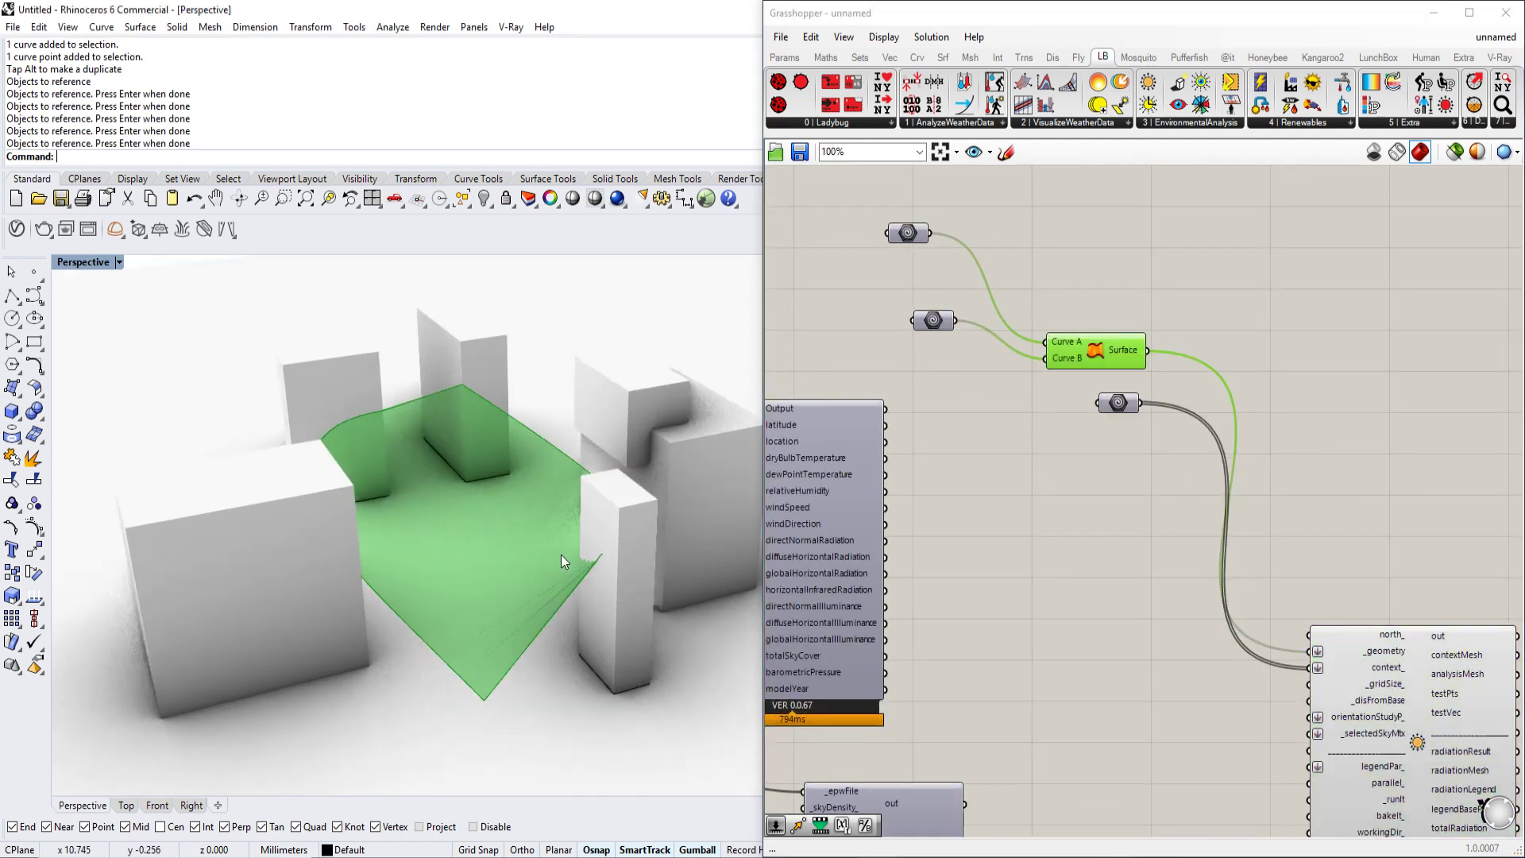
{"action": "scroll", "coordinate": [540, 532], "scroll_direction": "up", "scroll_amount": 1}
{"action": "scroll", "coordinate": [476, 631], "scroll_direction": "up", "scroll_amount": 3}
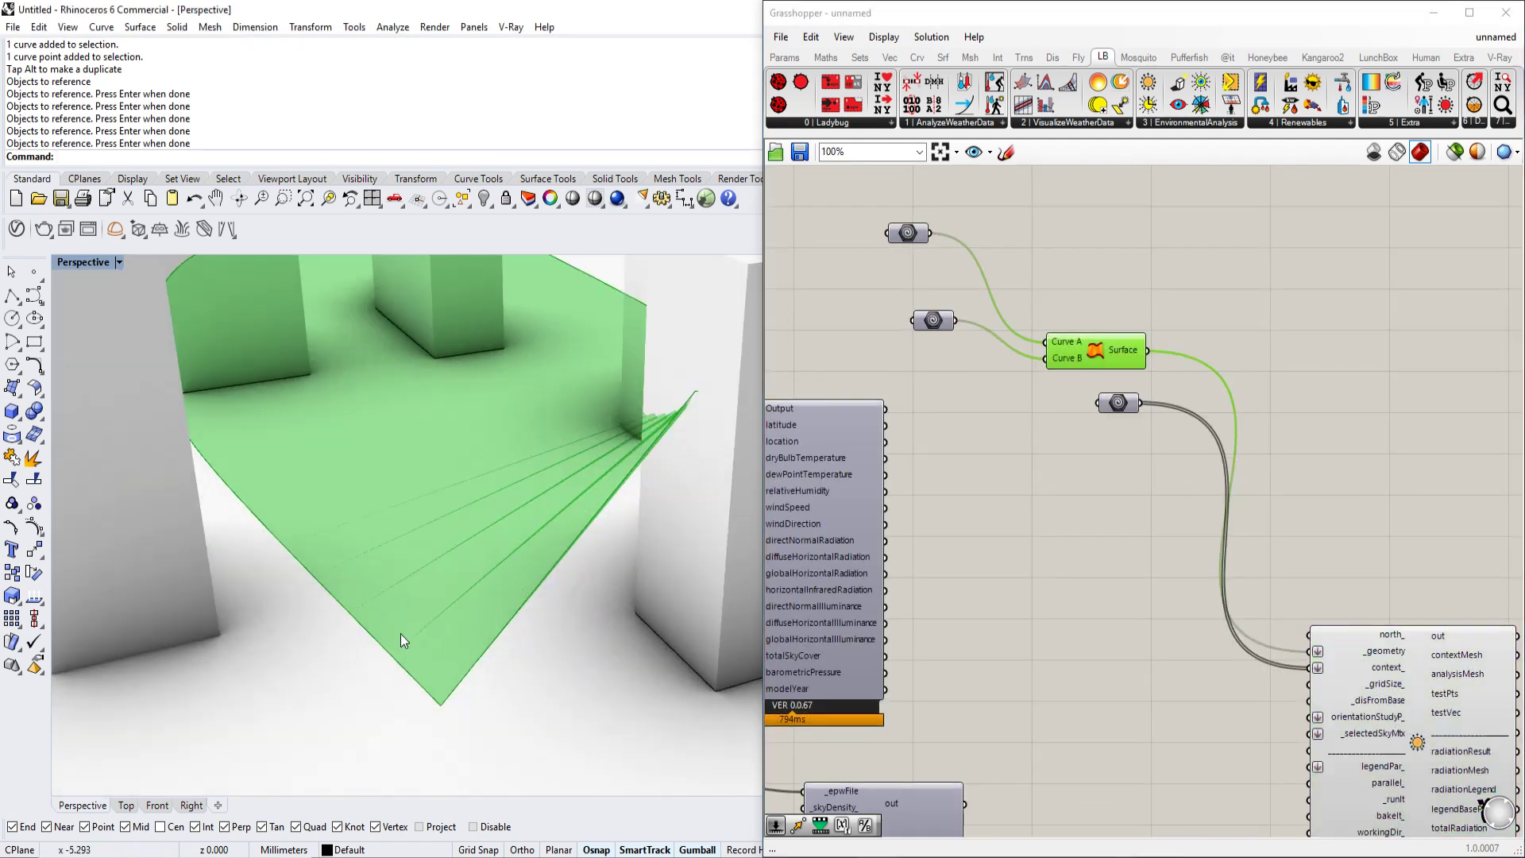
Step: Add a number slider with the value 0.1 and connect it to the radiation analysis component's _disFromBase input
{"action": "right_click_drag", "start_coordinate": [1184, 508], "coordinate": [1080, 347]}
{"action": "scroll", "coordinate": [1197, 510], "scroll_direction": "up", "scroll_amount": 1}
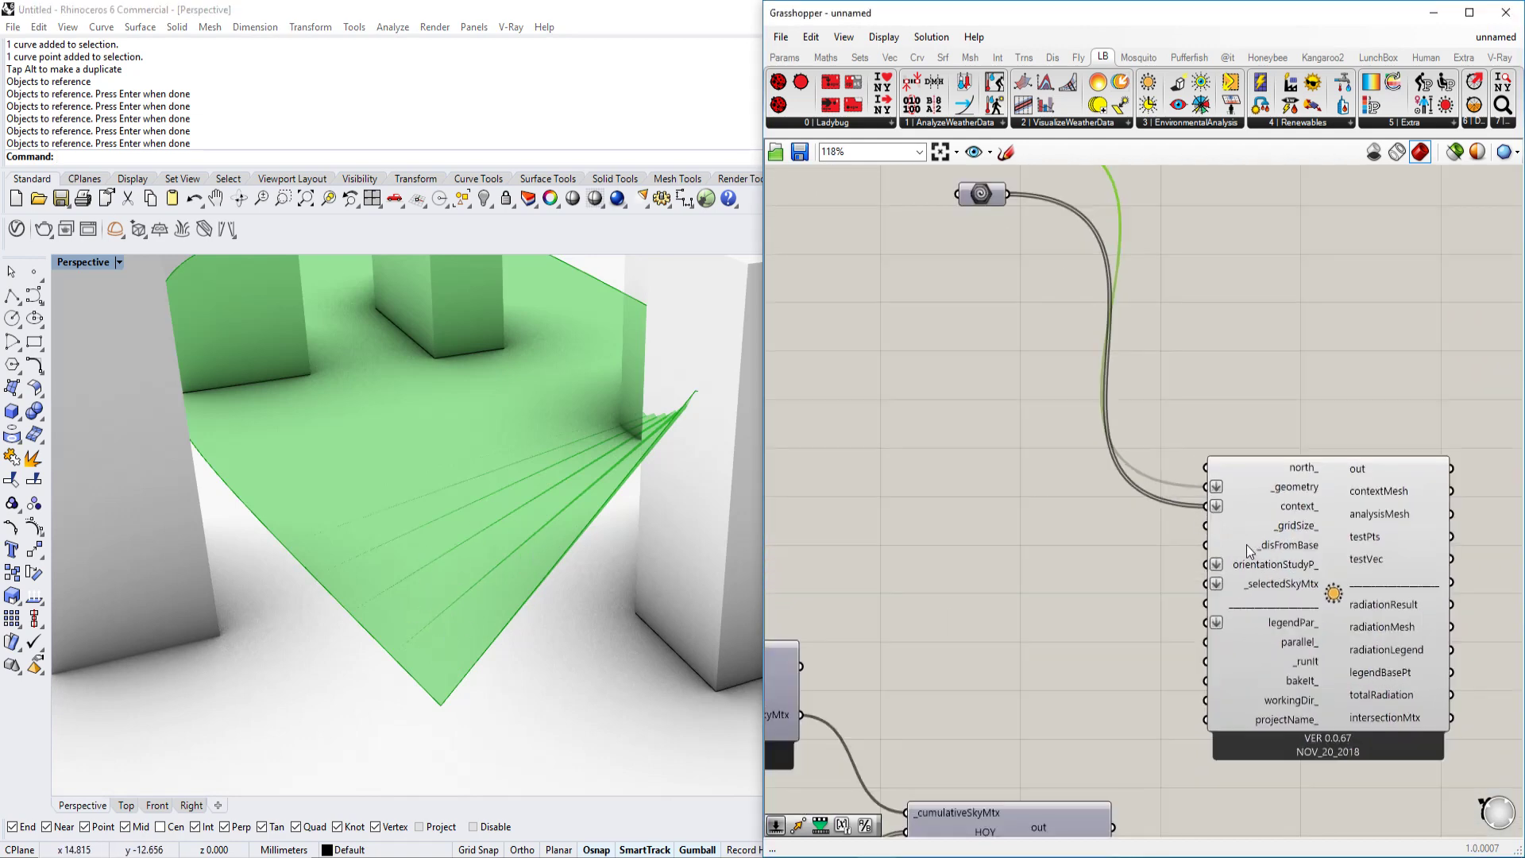
{"action": "double_click", "coordinate": [965, 523]}
{"action": "type", "text": "0.1"}
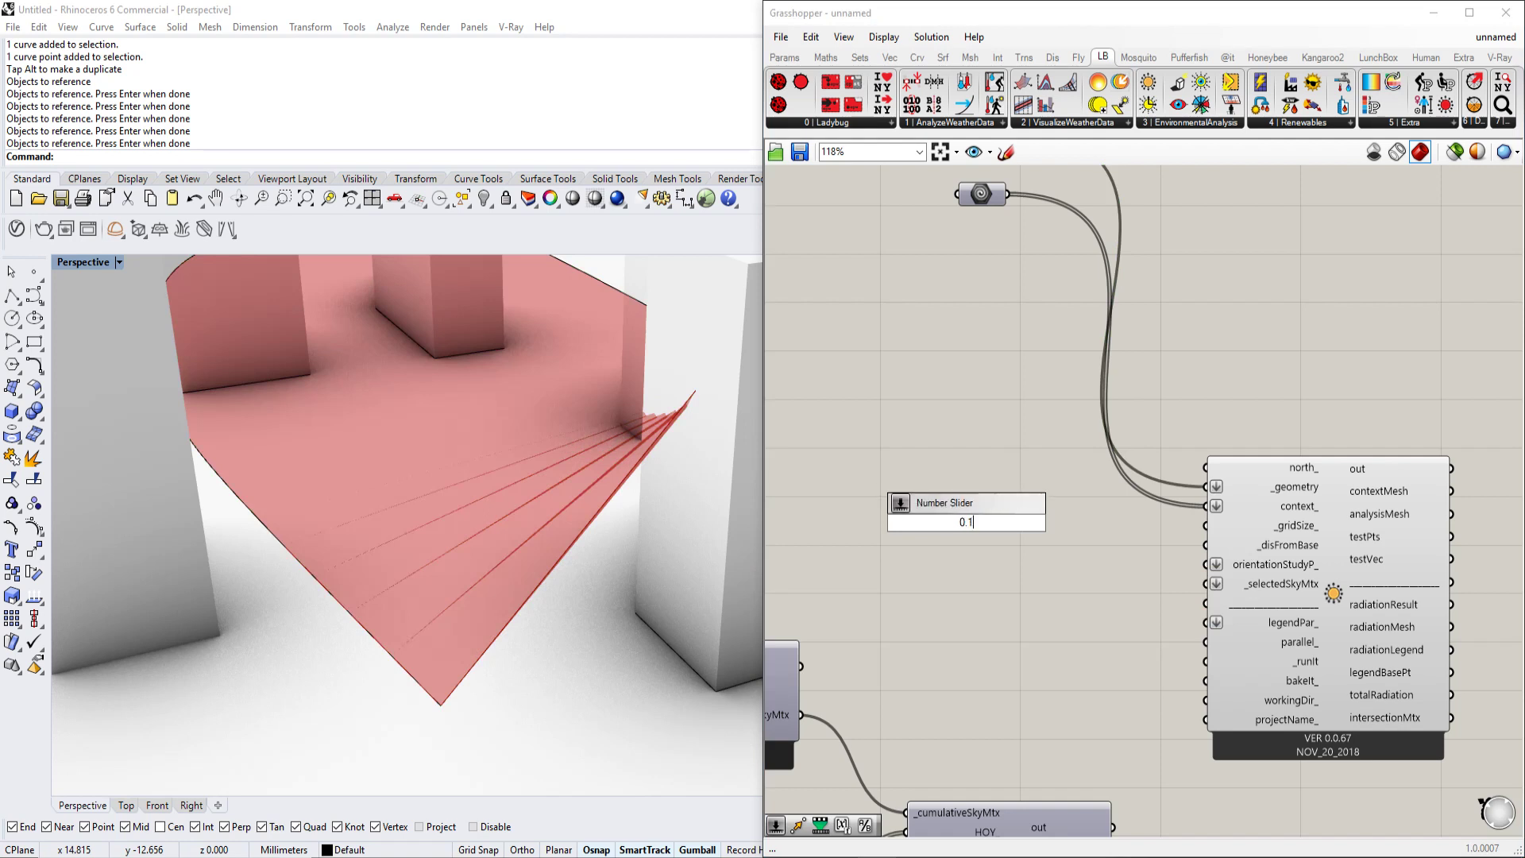
{"action": "key", "text": "Return"}
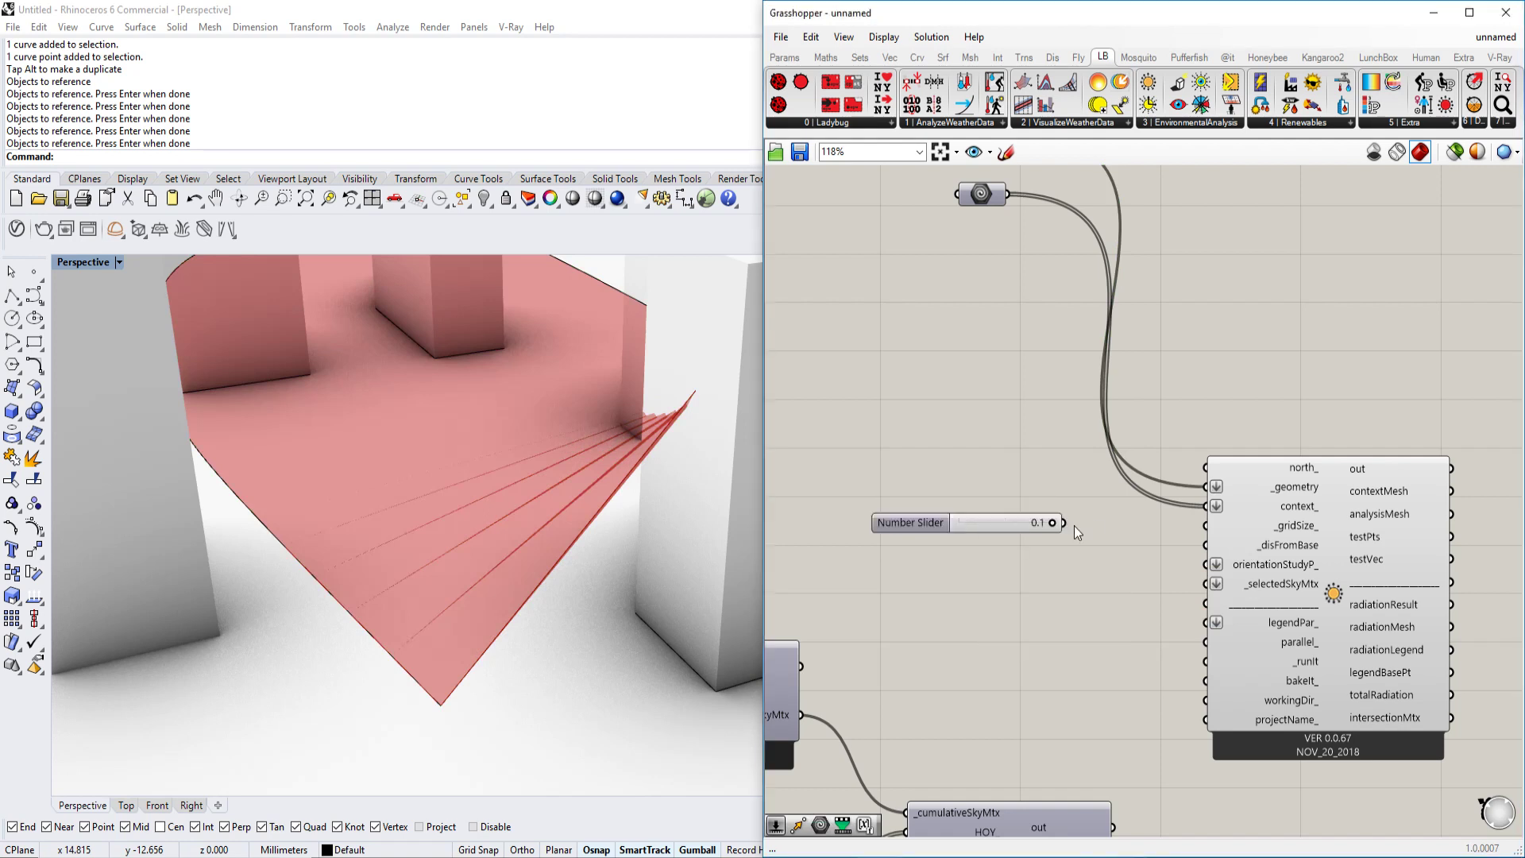
{"action": "left_click_drag", "start_coordinate": [1072, 527], "coordinate": [1179, 540]}
{"action": "double_click", "coordinate": [993, 616]}
{"action": "key", "text": "Escape"}
{"action": "left_click_drag", "start_coordinate": [1170, 531], "coordinate": [1205, 545]}
Step: Check the distance between the base corners of the two front buildings with a temporary line in Rhino, then cancel the line
{"action": "scroll", "coordinate": [487, 546], "scroll_direction": "down", "scroll_amount": 5}
{"action": "type", "text": "line"}
{"action": "key", "text": "Return"}
{"action": "left_click", "coordinate": [379, 585]}
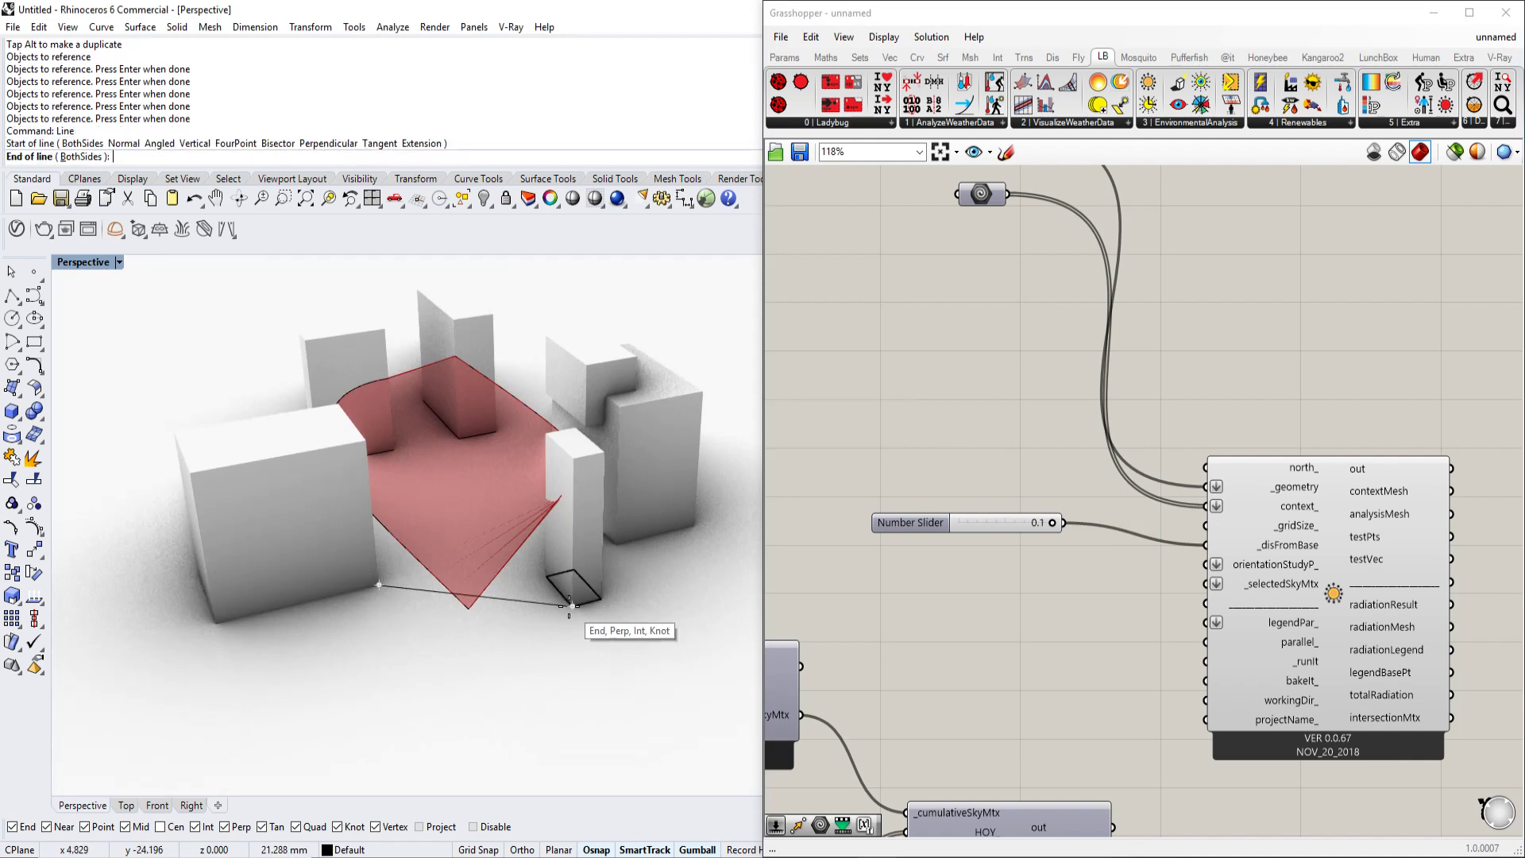
{"action": "key", "text": "Escape"}
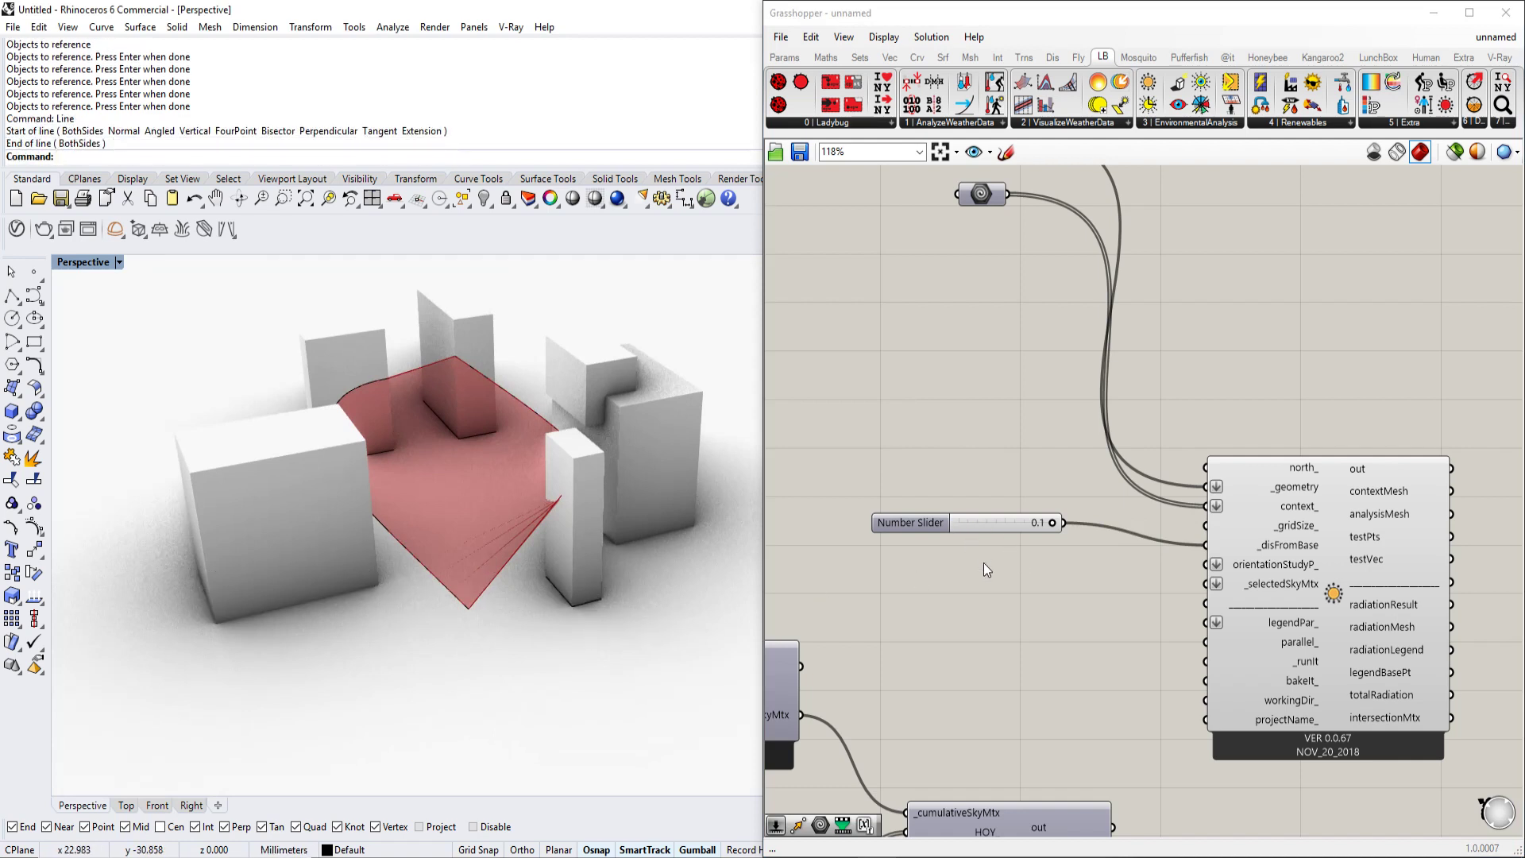
Step: Add a number slider with the value 5 and connect it to the radiation analysis component's _gridSize_ input
{"action": "right_click_drag", "start_coordinate": [983, 562], "coordinate": [993, 534]}
{"action": "double_click", "coordinate": [918, 367]}
{"action": "type", "text": "number slider"}
{"action": "key", "text": "Return"}
{"action": "left_click_drag", "start_coordinate": [1015, 366], "coordinate": [1216, 498]}
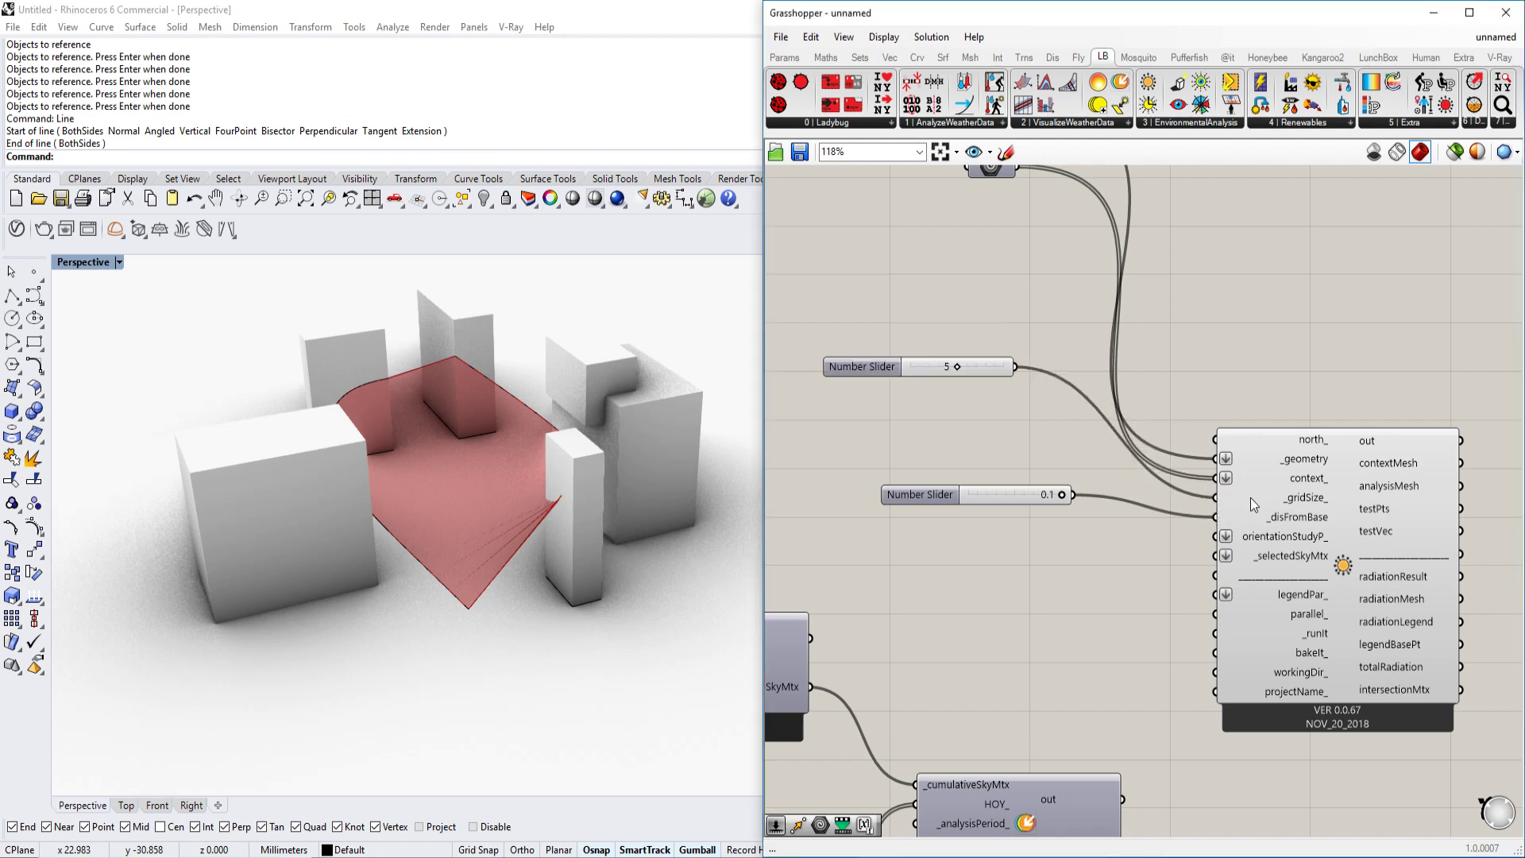
Step: Connect the selectedSkyMtx output to the radiation analysis component's _selectedSkyMtx input
{"action": "scroll", "coordinate": [1139, 650], "scroll_direction": "down", "scroll_amount": 2}
{"action": "scroll", "coordinate": [1146, 545], "scroll_direction": "up", "scroll_amount": 2}
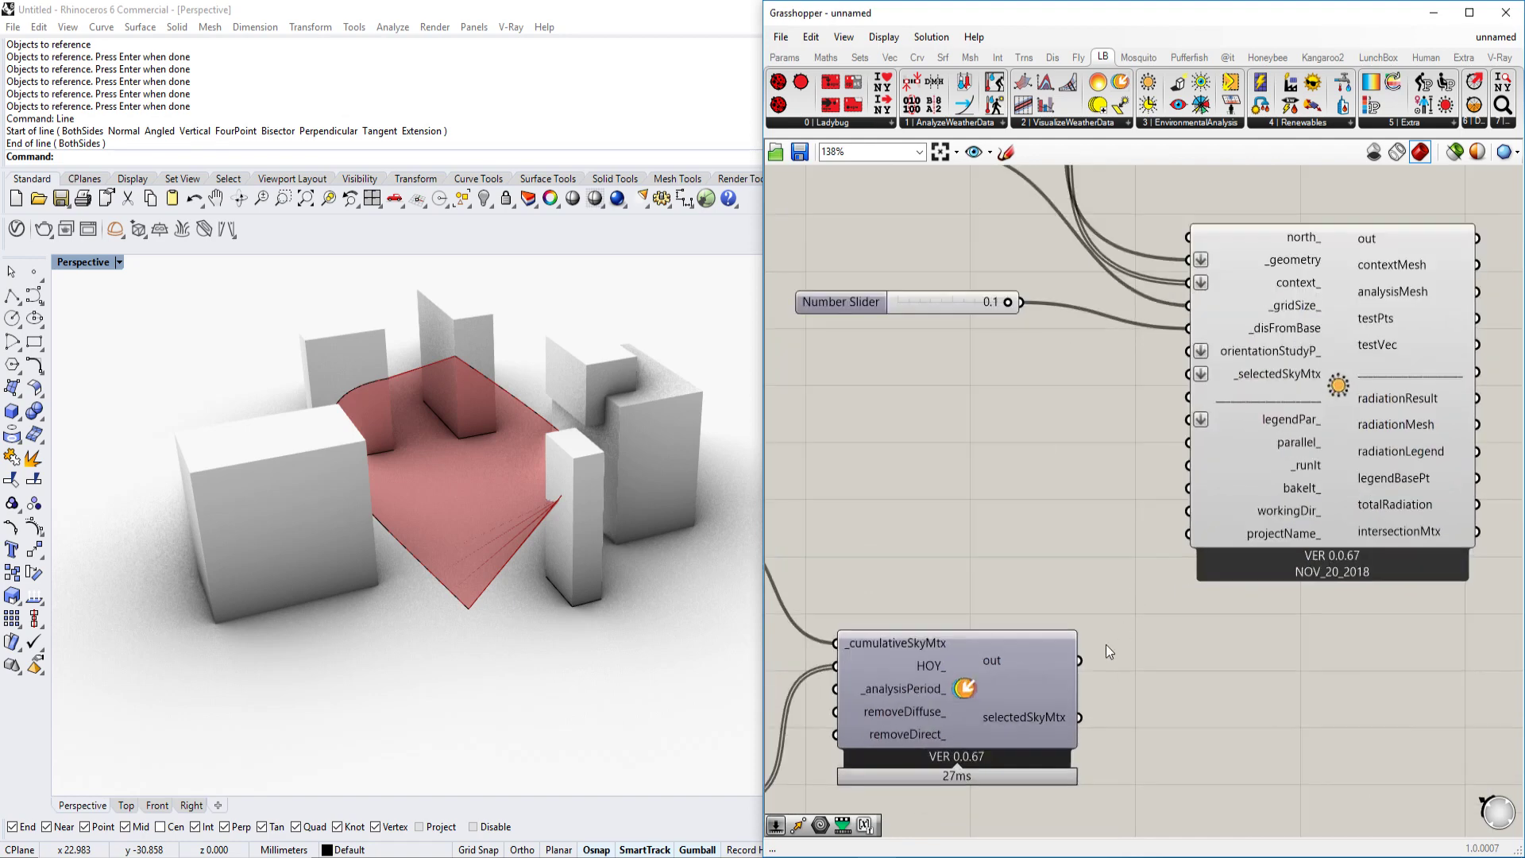
{"action": "left_click_drag", "start_coordinate": [1081, 714], "coordinate": [1180, 379]}
{"action": "scroll", "coordinate": [1363, 287], "scroll_direction": "down", "scroll_amount": 2}
{"action": "scroll", "coordinate": [1264, 353], "scroll_direction": "up", "scroll_amount": 2}
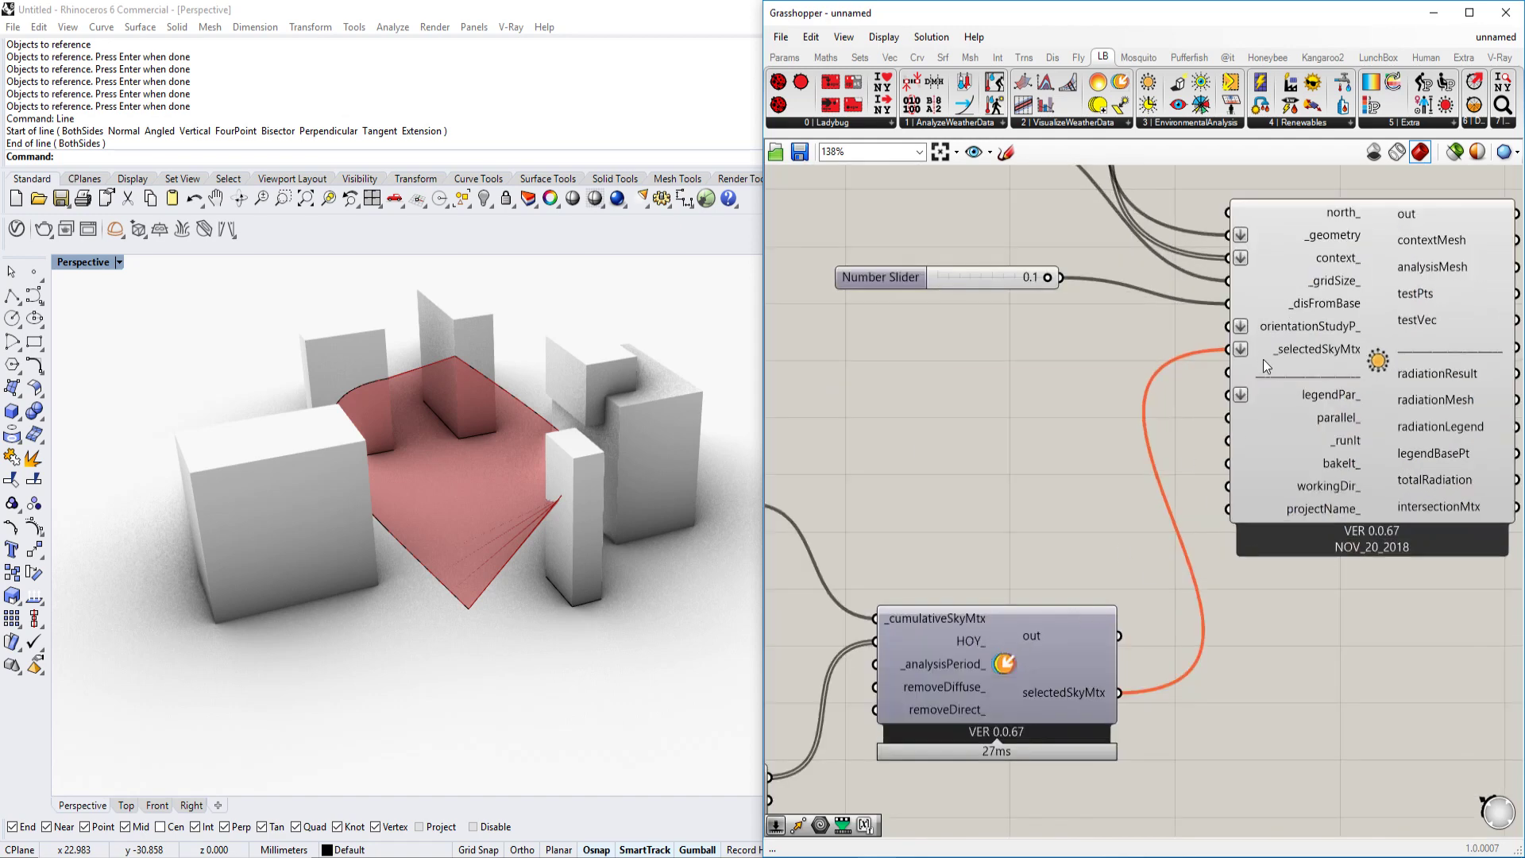
Step: Set the "days on earth" slider to 26
{"action": "right_click_drag", "start_coordinate": [1067, 557], "coordinate": [1211, 464]}
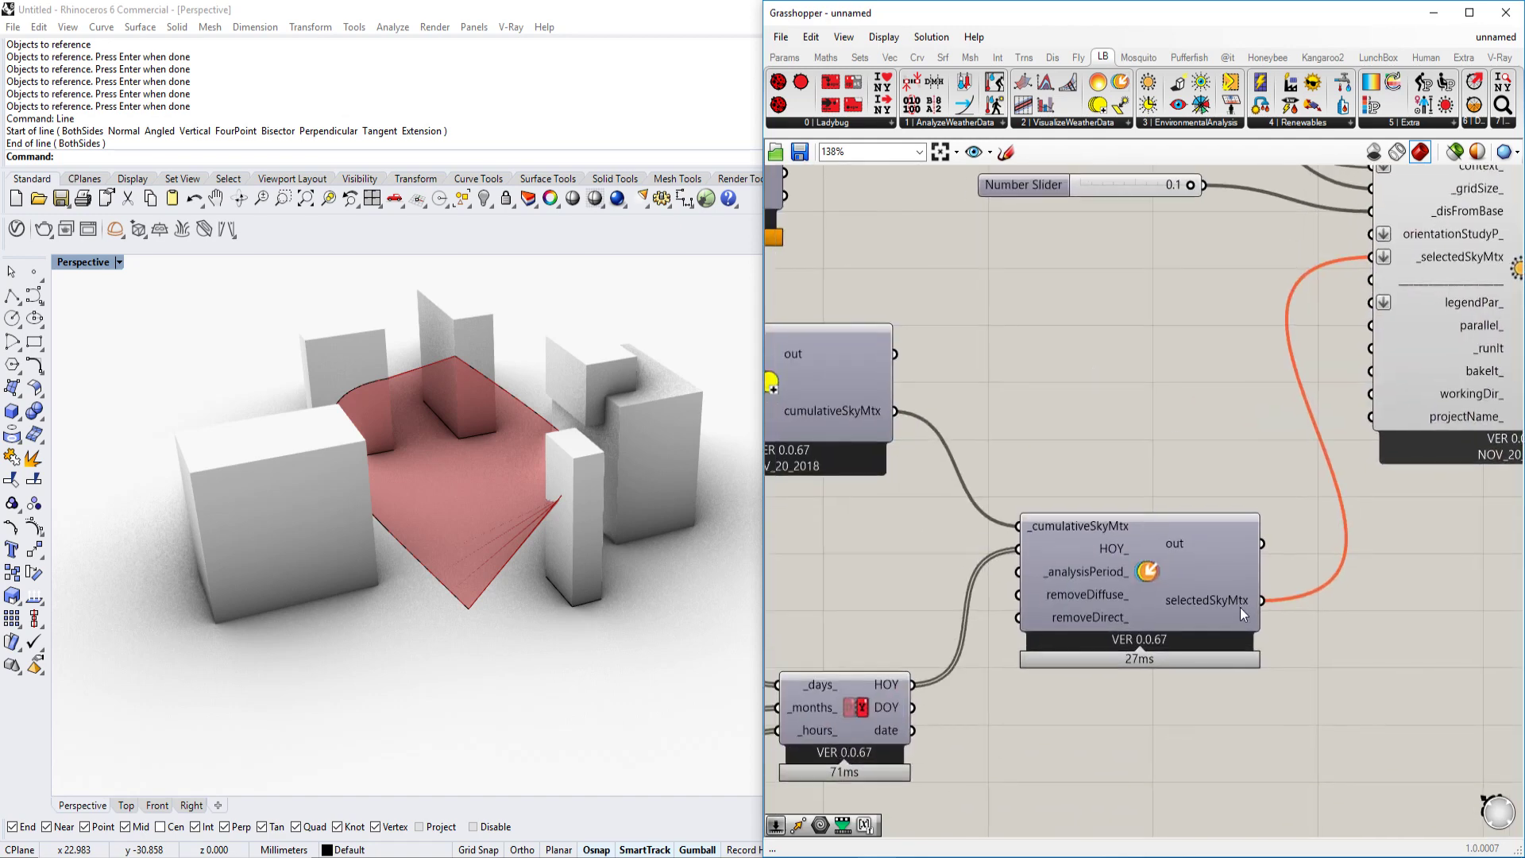
{"action": "scroll", "coordinate": [1193, 564], "scroll_direction": "down", "scroll_amount": 2}
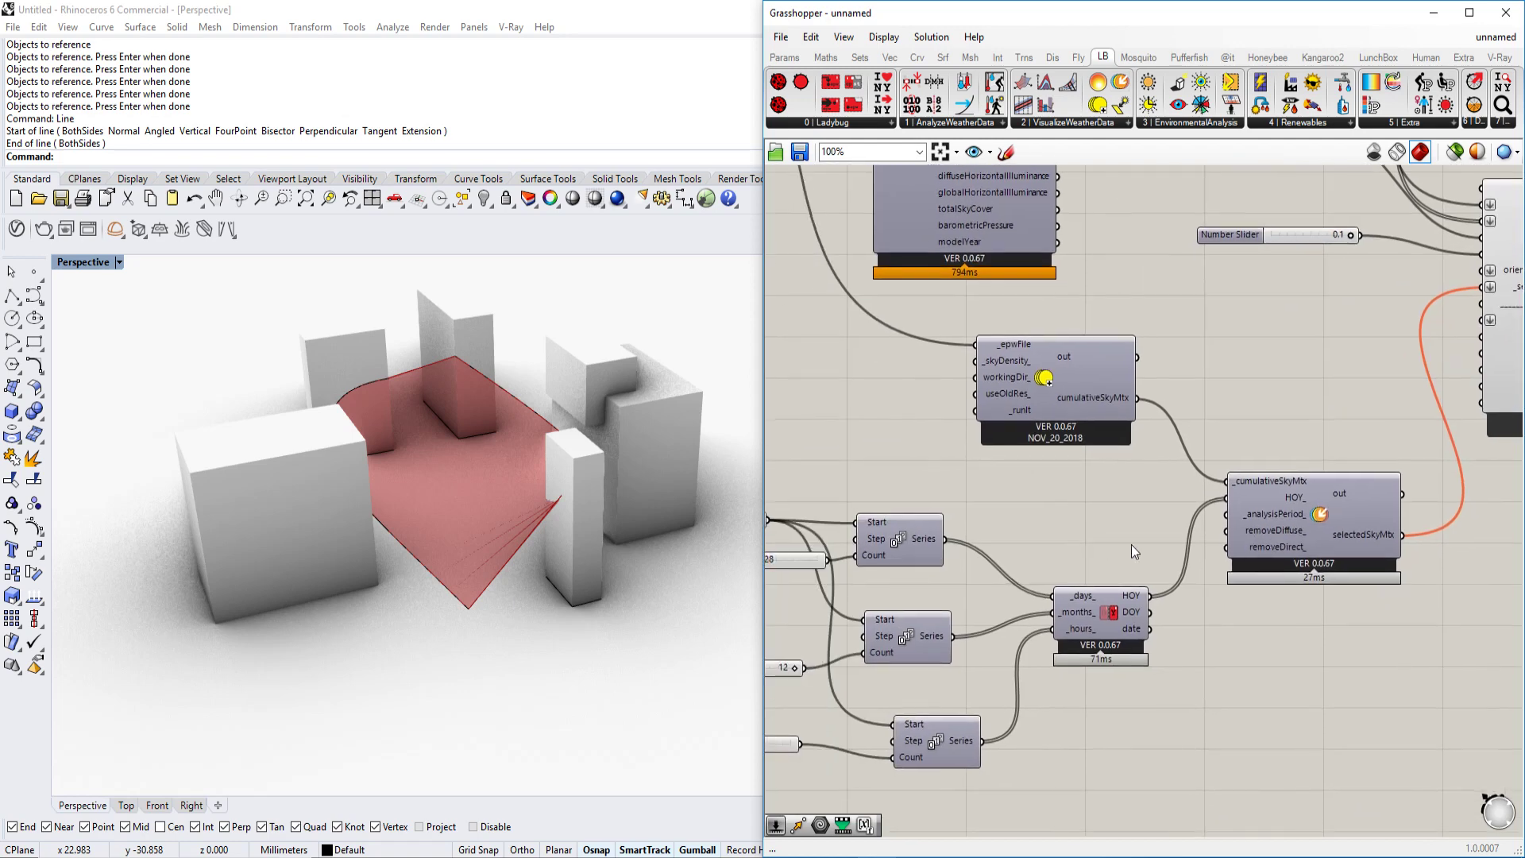
{"action": "right_click_drag", "start_coordinate": [1221, 536], "coordinate": [1381, 488]}
{"action": "scroll", "coordinate": [897, 518], "scroll_direction": "up", "scroll_amount": 1}
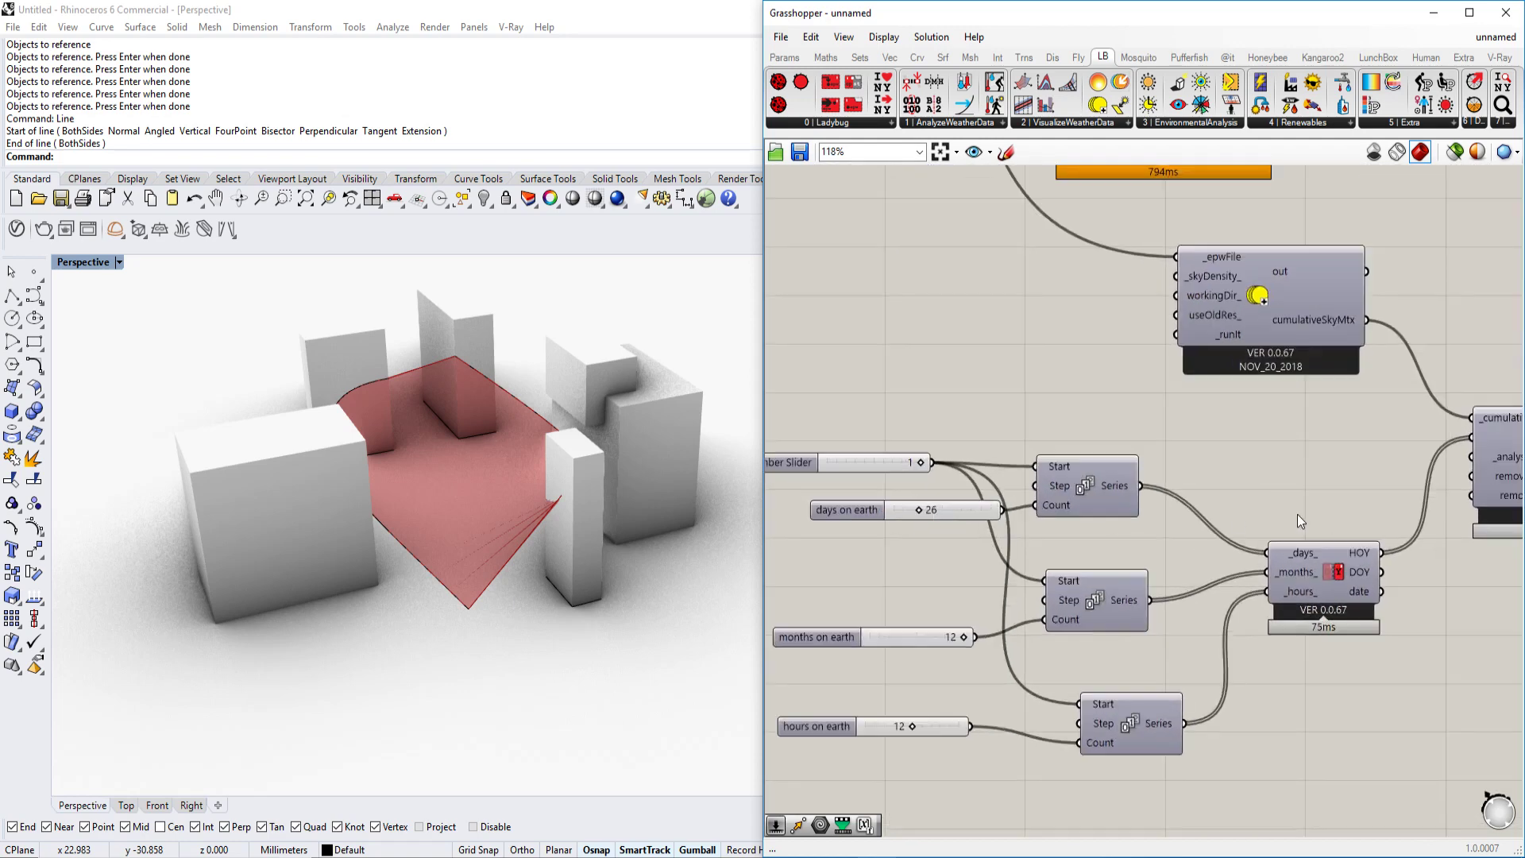
{"action": "right_click_drag", "start_coordinate": [1235, 515], "coordinate": [933, 504]}
{"action": "right_click_drag", "start_coordinate": [1463, 276], "coordinate": [1199, 403]}
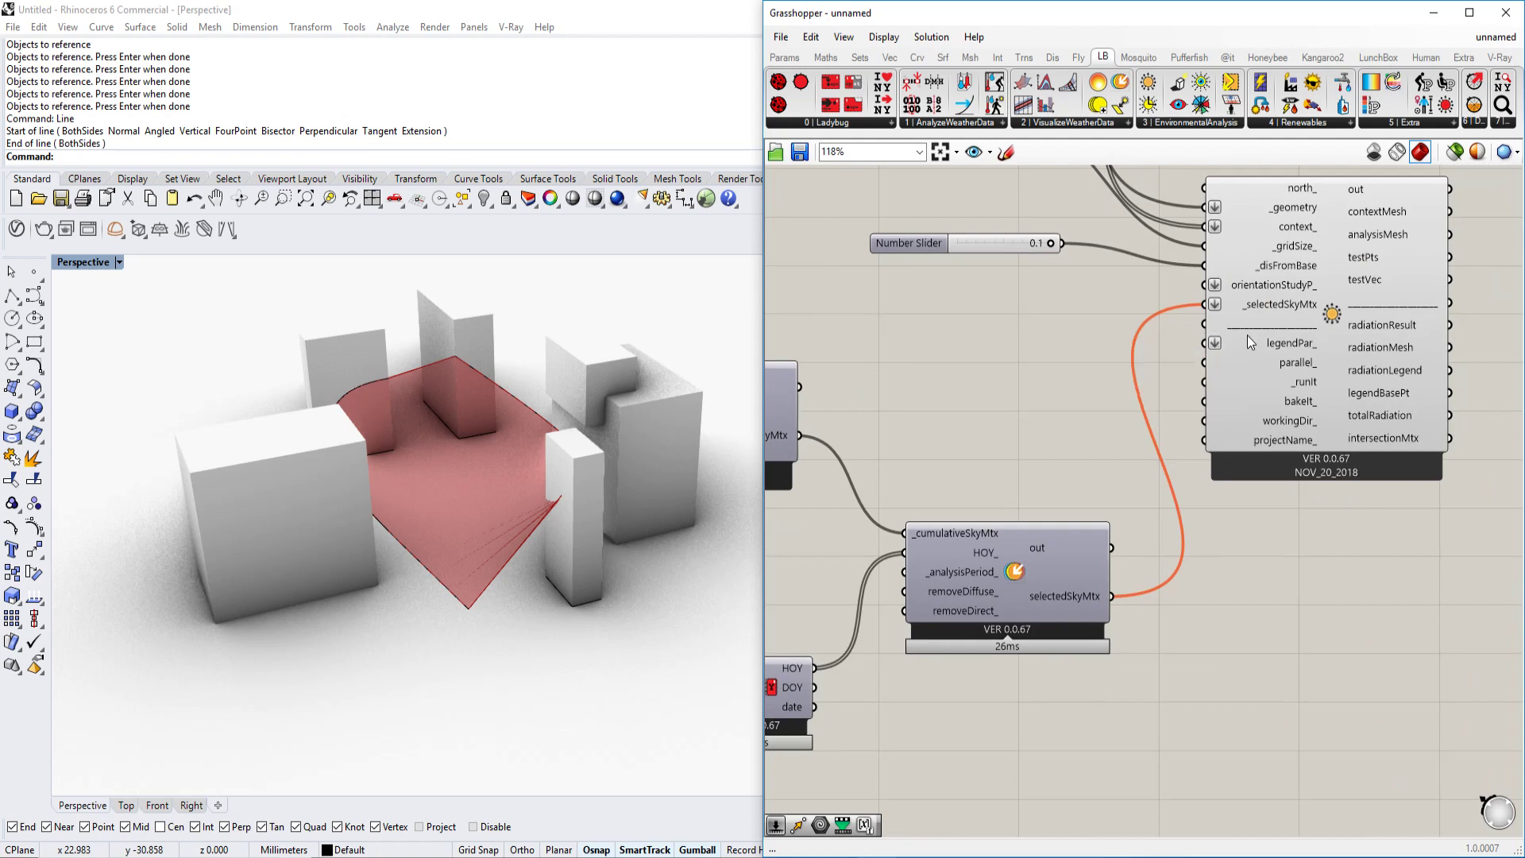
{"action": "scroll", "coordinate": [1251, 562], "scroll_direction": "down", "scroll_amount": 1}
{"action": "right_click_drag", "start_coordinate": [1101, 578], "coordinate": [1224, 581]}
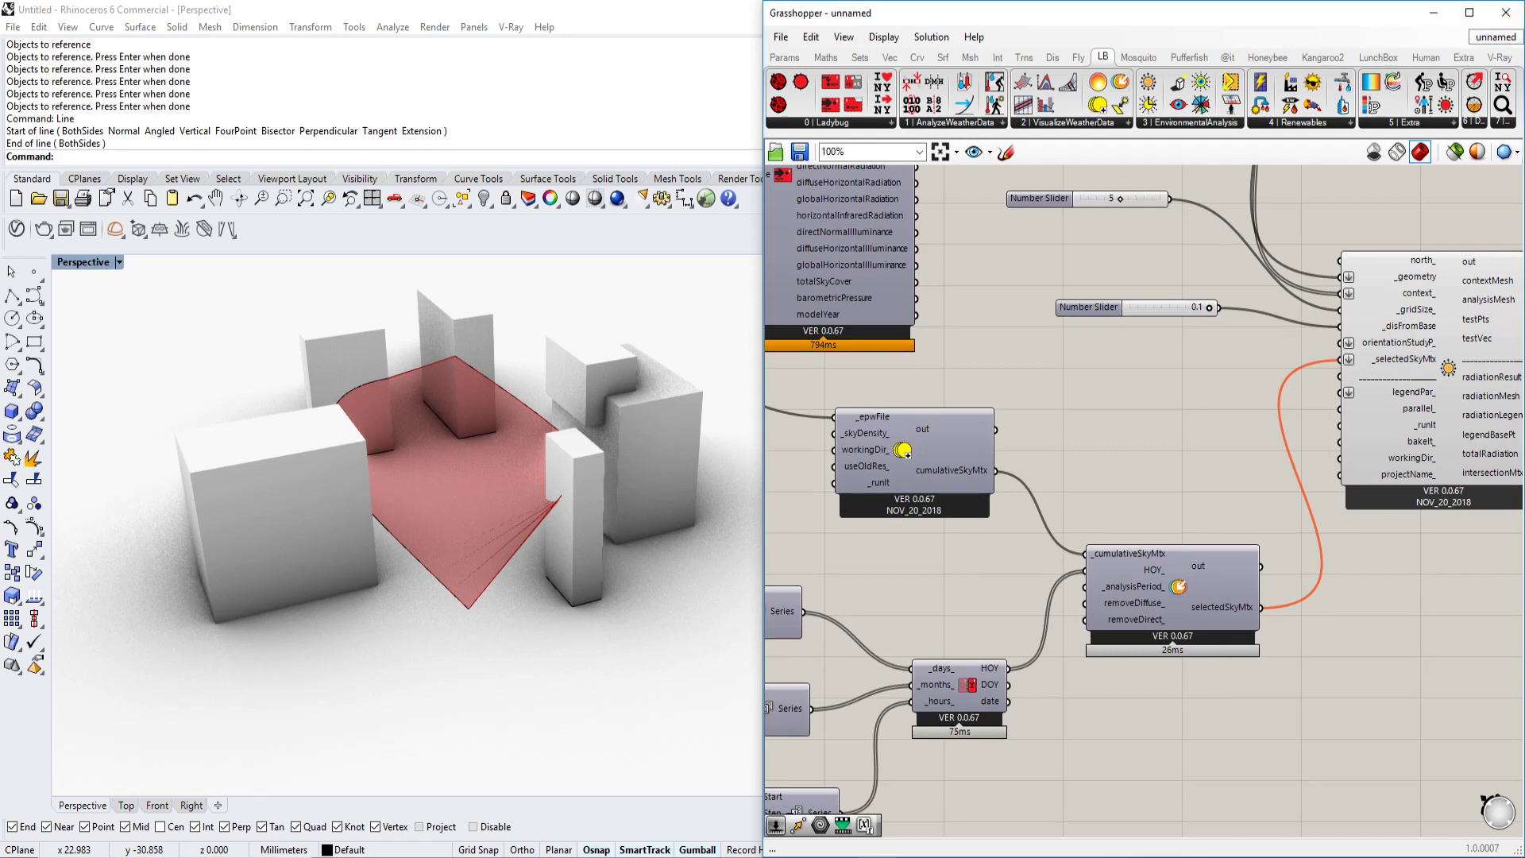
Step: Switch to the finished "191119_radiation with ladybug" definition, examine how its cumulative sky matrix component is wired, and return to the unnamed definition
{"action": "left_click", "coordinate": [1494, 37]}
{"action": "scroll", "coordinate": [889, 394], "scroll_direction": "down", "scroll_amount": 3}
{"action": "right_click_drag", "start_coordinate": [1300, 533], "coordinate": [1215, 408]}
{"action": "right_click_drag", "start_coordinate": [1314, 336], "coordinate": [1282, 392]}
{"action": "right_click_drag", "start_coordinate": [1255, 476], "coordinate": [1056, 396]}
{"action": "scroll", "coordinate": [1350, 592], "scroll_direction": "up", "scroll_amount": 3}
{"action": "scroll", "coordinate": [1236, 494], "scroll_direction": "down", "scroll_amount": 5}
{"action": "right_click_drag", "start_coordinate": [1091, 469], "coordinate": [1513, 673]}
{"action": "scroll", "coordinate": [1154, 322], "scroll_direction": "up", "scroll_amount": 4}
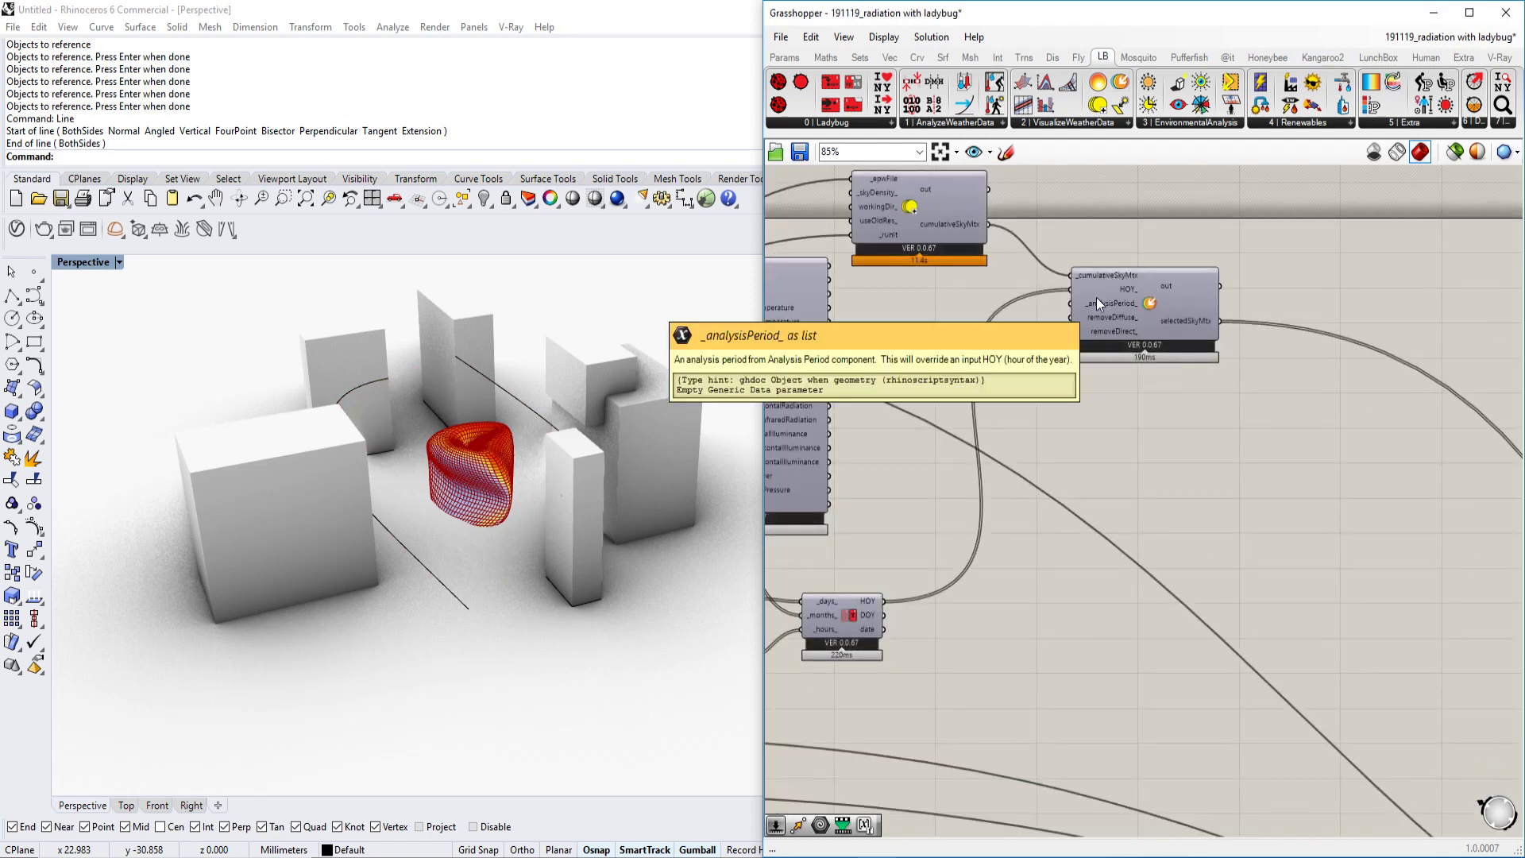
{"action": "scroll", "coordinate": [1096, 297], "scroll_direction": "up", "scroll_amount": 1}
{"action": "right_click_drag", "start_coordinate": [1090, 311], "coordinate": [1311, 426]}
{"action": "left_click_drag", "start_coordinate": [1122, 325], "coordinate": [1163, 540]}
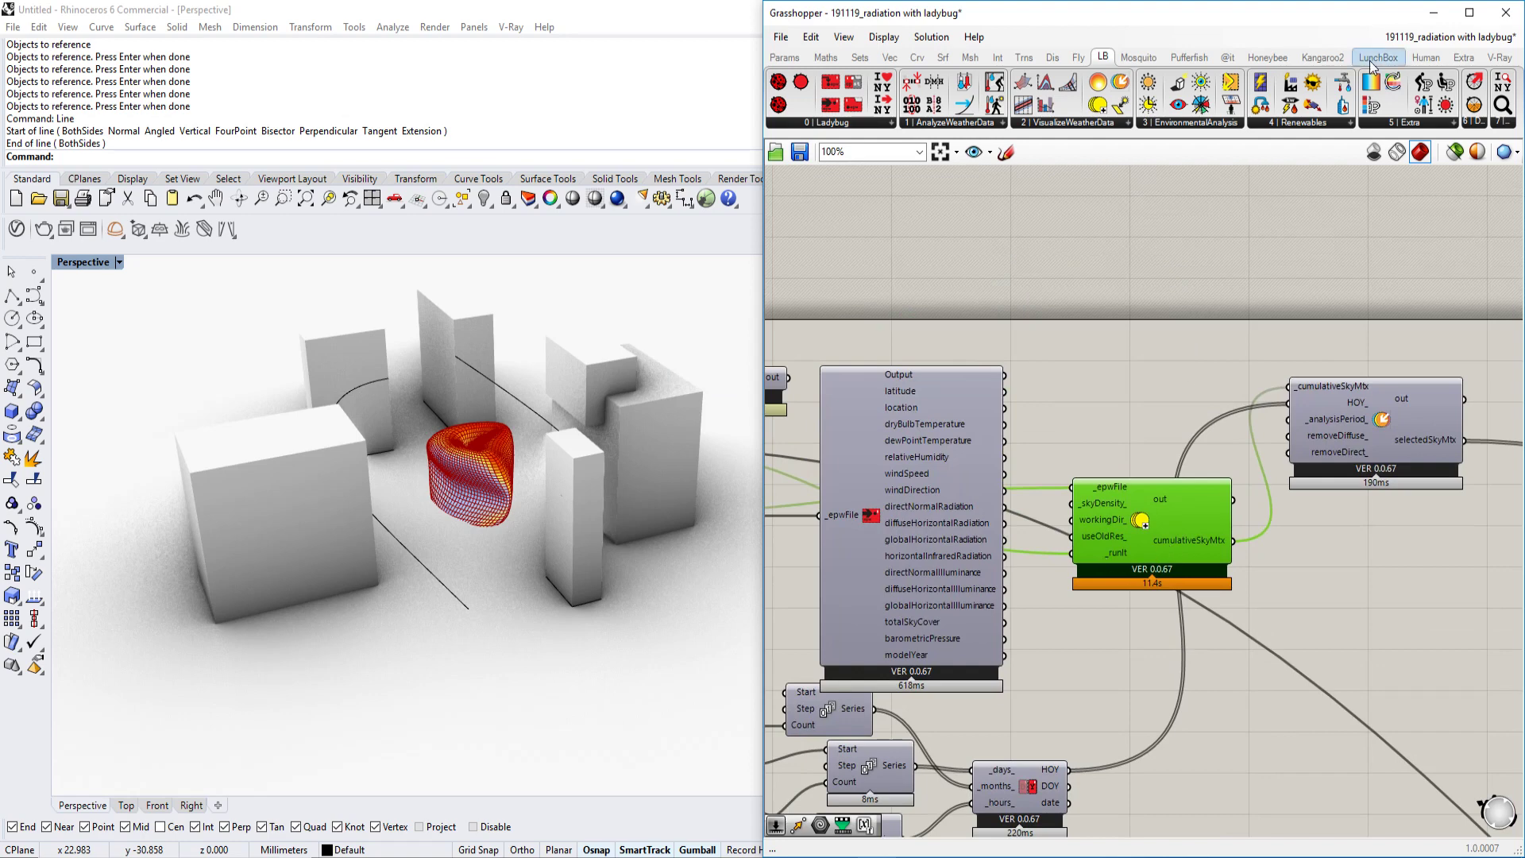
{"action": "mouse_move", "coordinate": [1421, 36]}
{"action": "left_click", "coordinate": [1414, 232]}
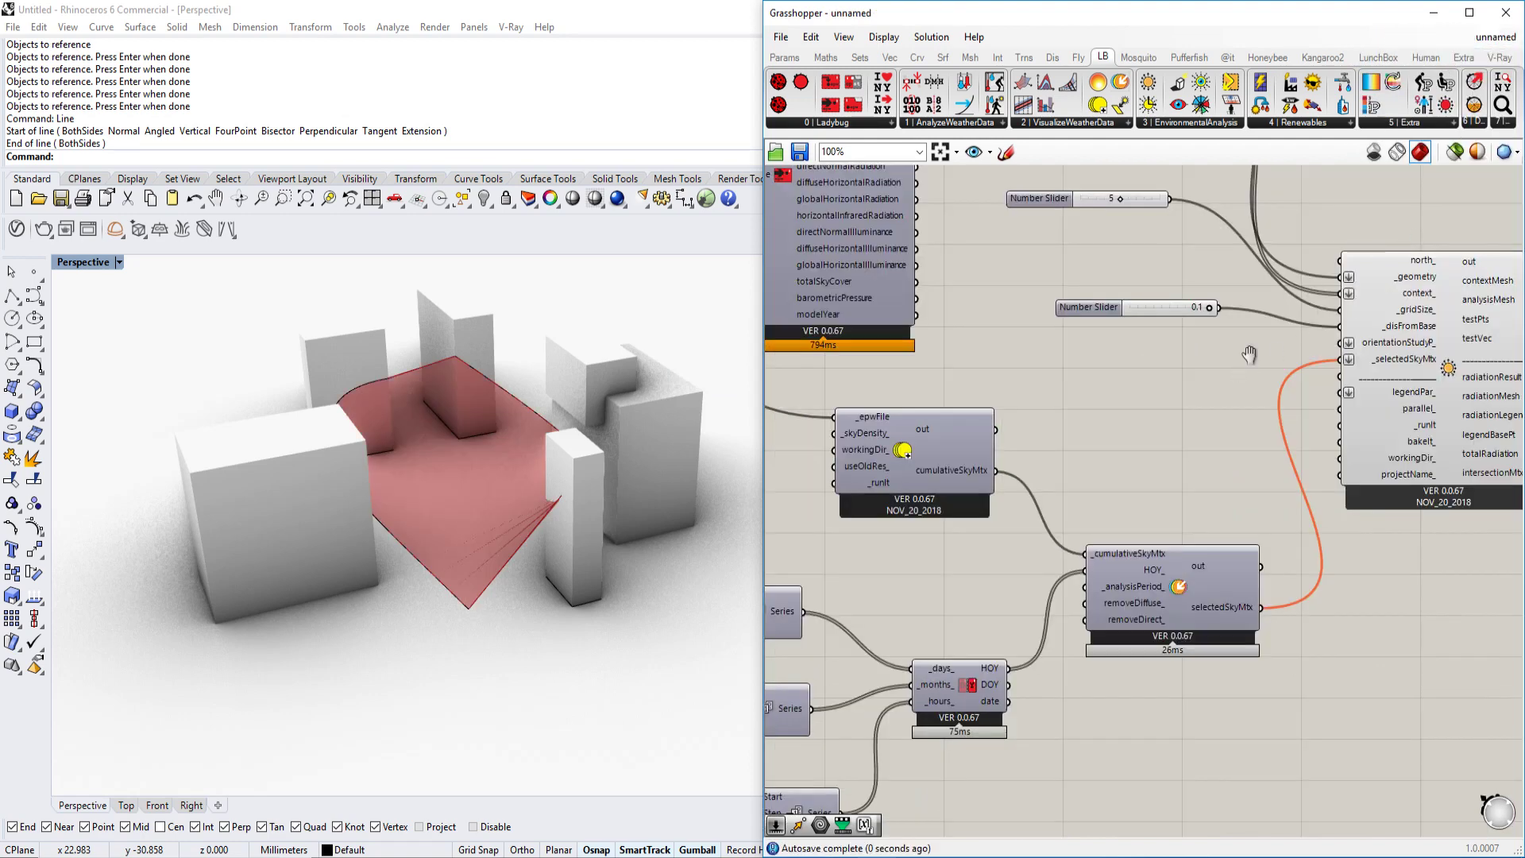
Step: Add a Boolean Toggle and connect it to the _runIt input of the cumulative sky matrix component
{"action": "right_click_drag", "start_coordinate": [1249, 354], "coordinate": [1354, 317]}
{"action": "right_click_drag", "start_coordinate": [966, 439], "coordinate": [1052, 407]}
{"action": "scroll", "coordinate": [1052, 408], "scroll_direction": "up", "scroll_amount": 2}
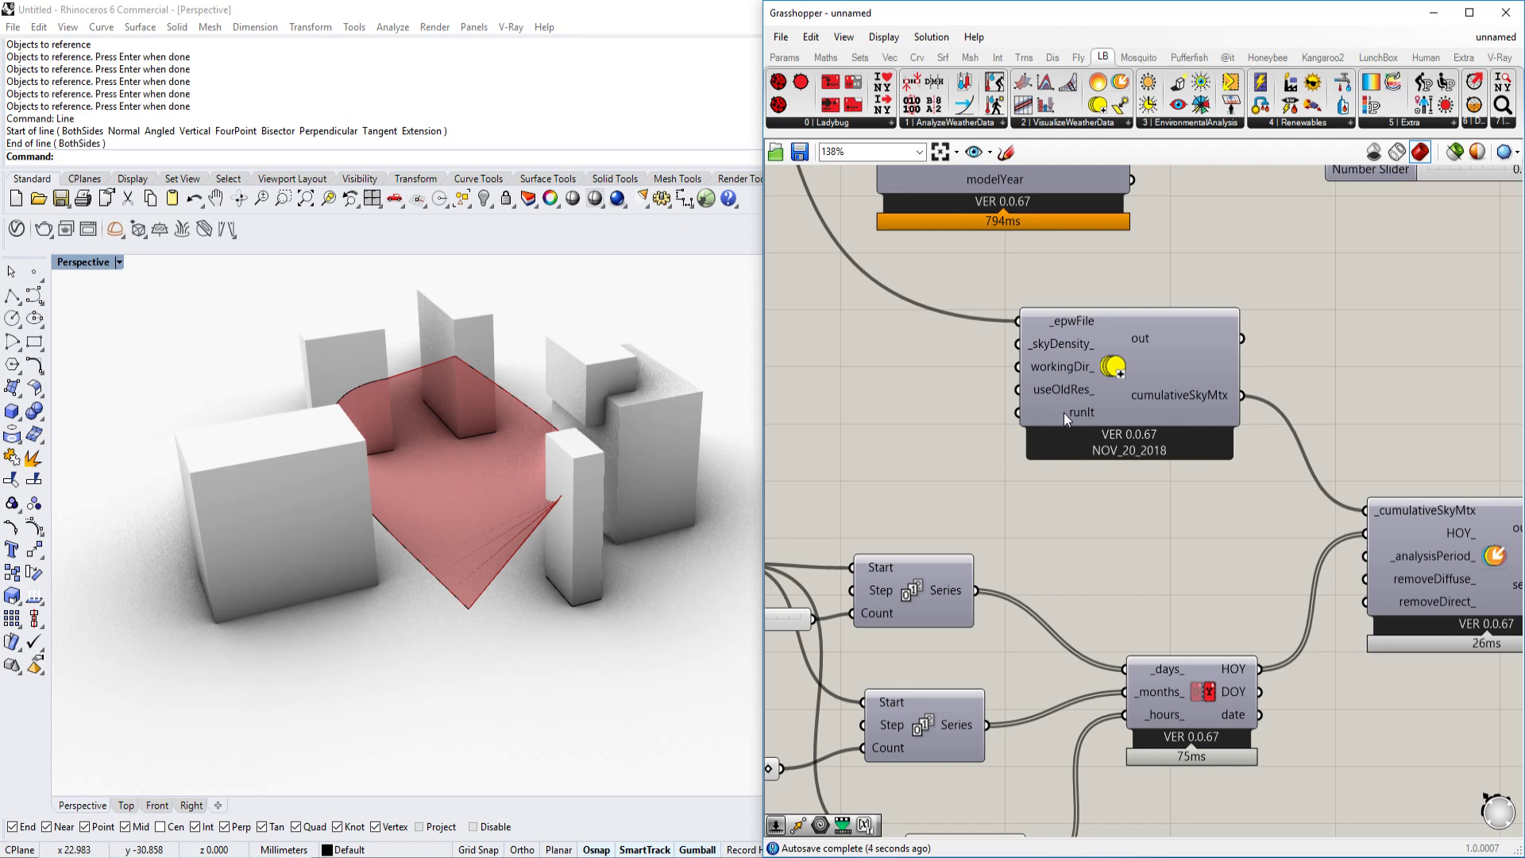
{"action": "scroll", "coordinate": [1007, 471], "scroll_direction": "down", "scroll_amount": 2}
{"action": "right_click_drag", "start_coordinate": [1118, 474], "coordinate": [1190, 394]}
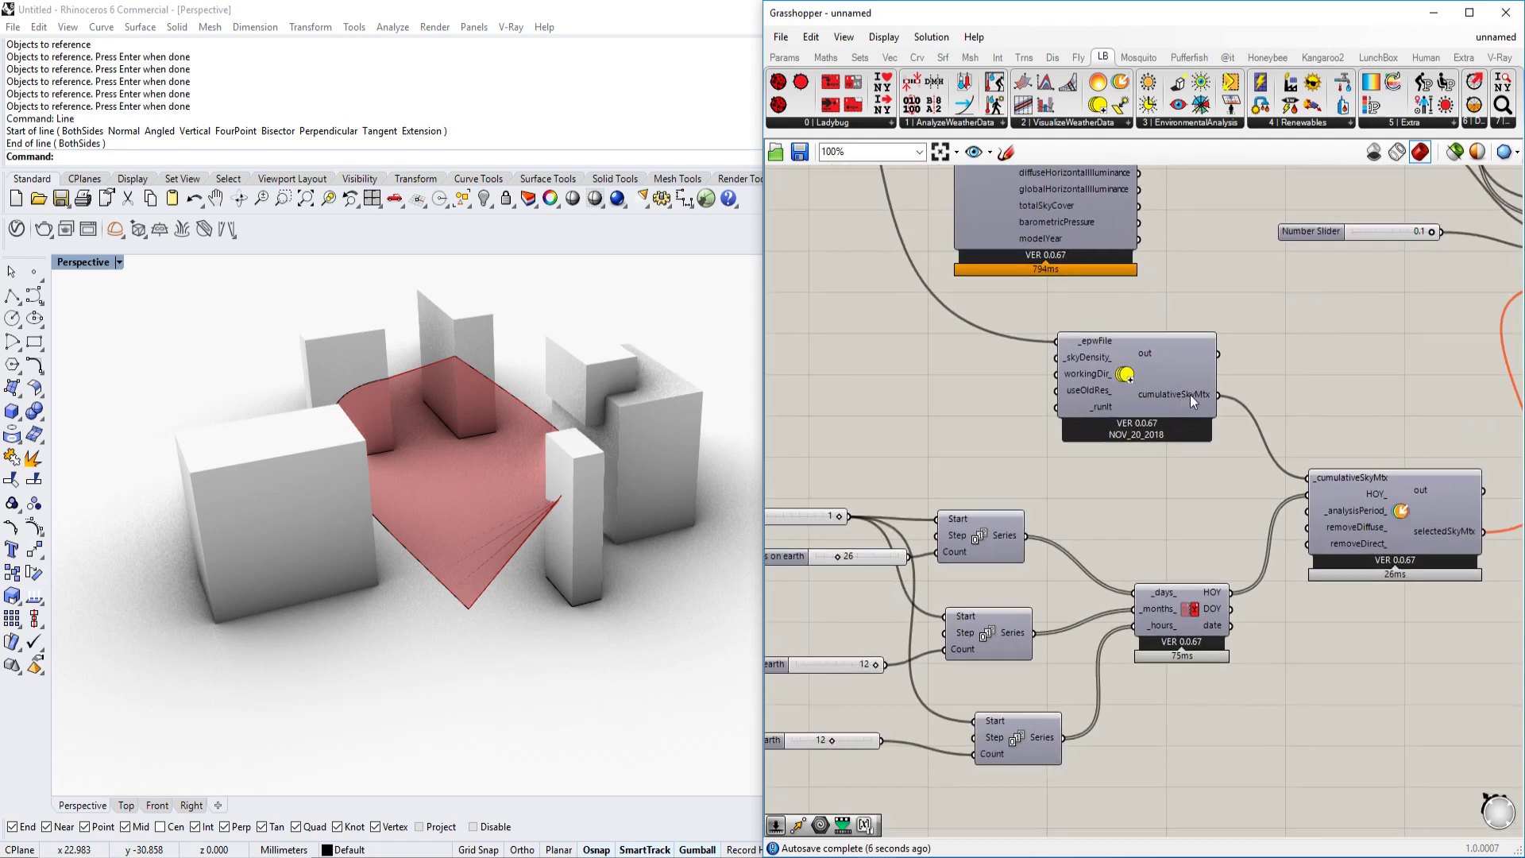
{"action": "scroll", "coordinate": [1058, 389], "scroll_direction": "up", "scroll_amount": 2}
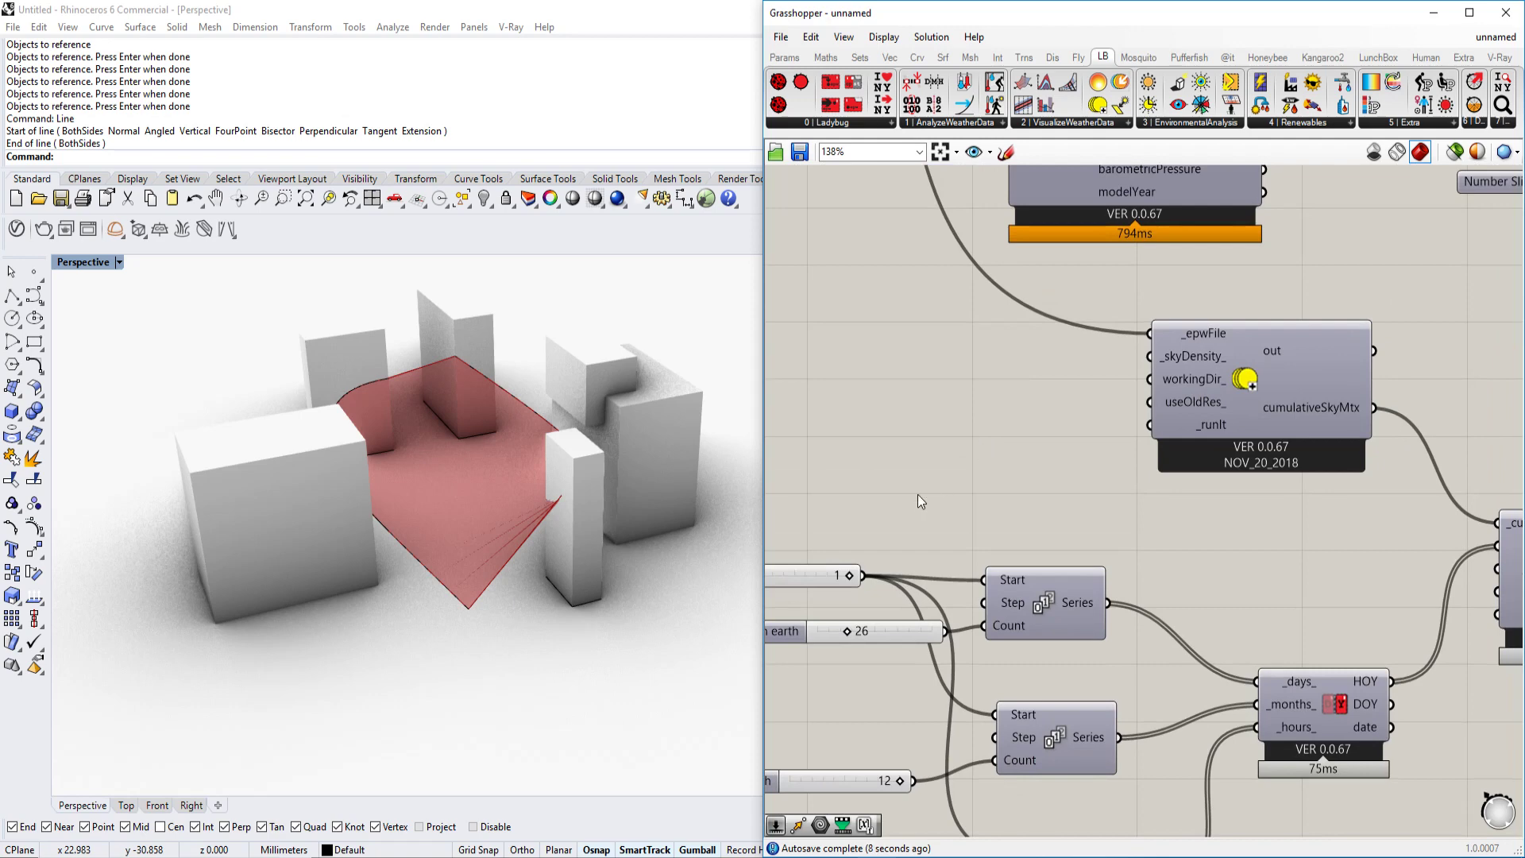
{"action": "double_click", "coordinate": [898, 388]}
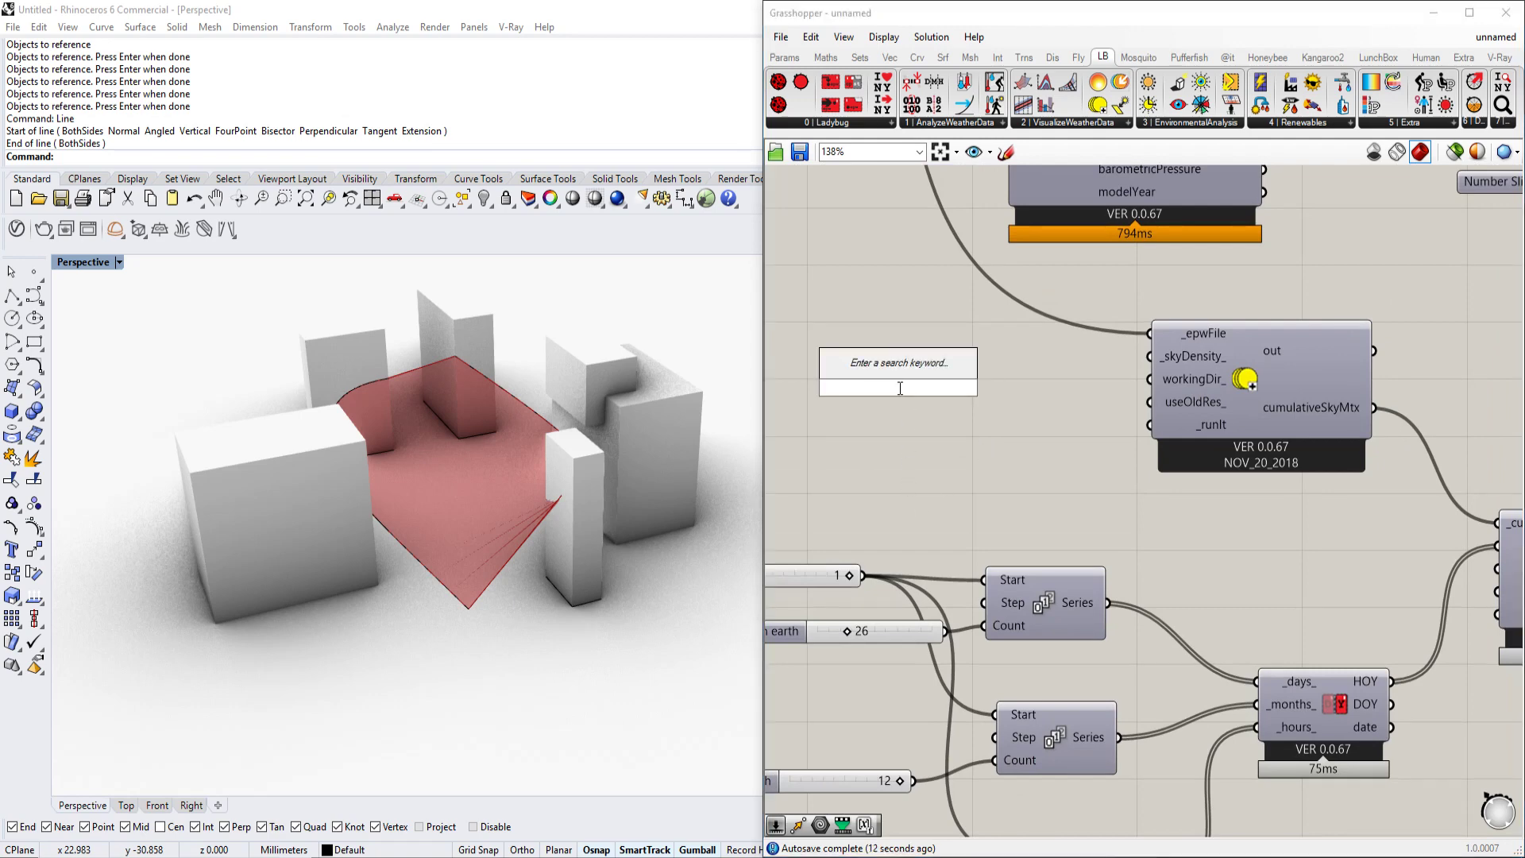
{"action": "type", "text": "tog"}
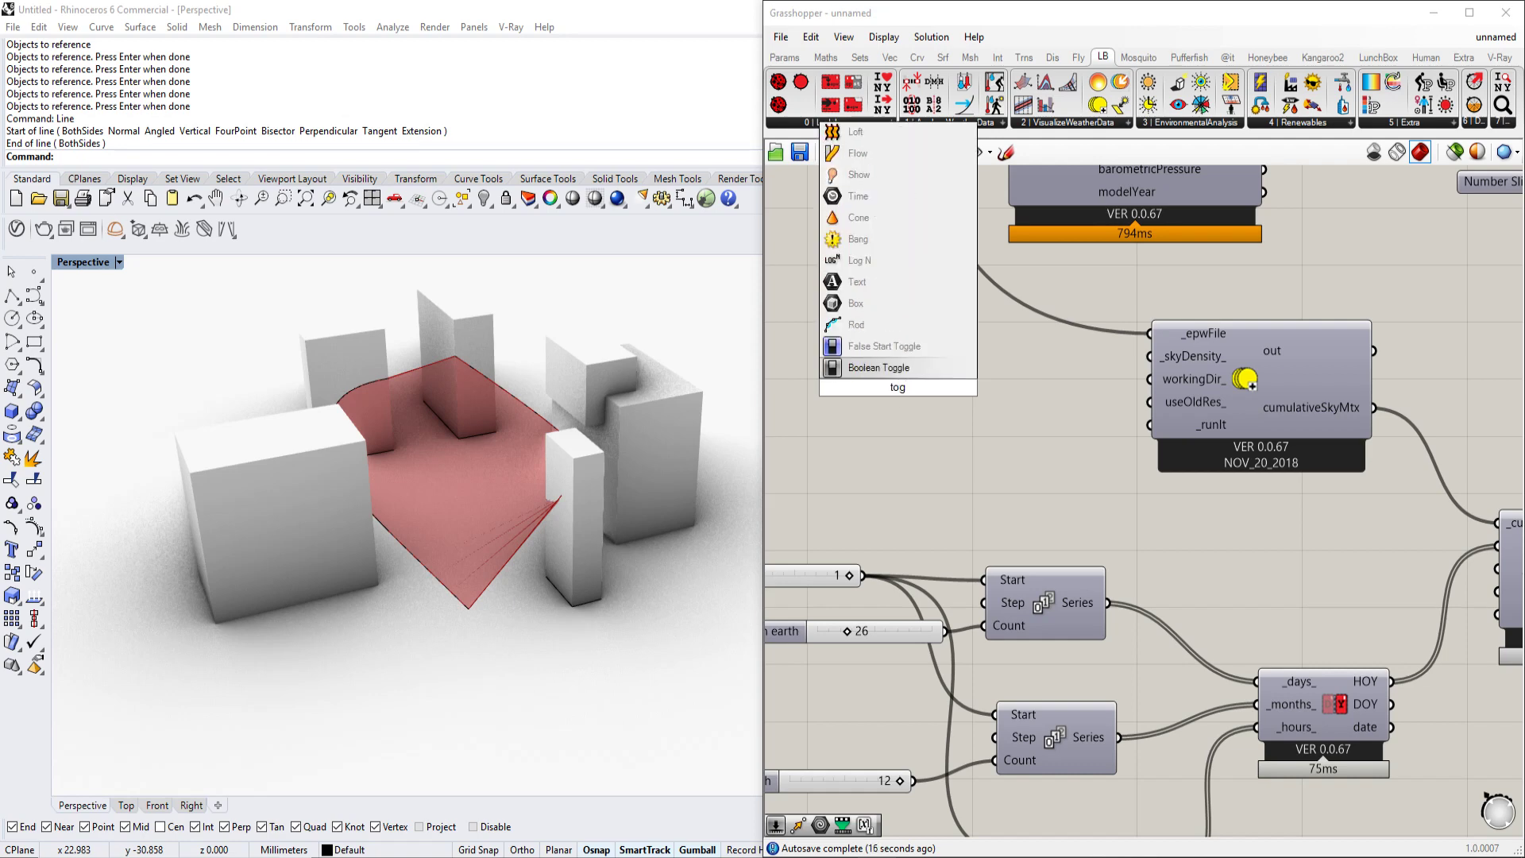
{"action": "key", "text": "Return"}
{"action": "left_click_drag", "start_coordinate": [985, 389], "coordinate": [1151, 424]}
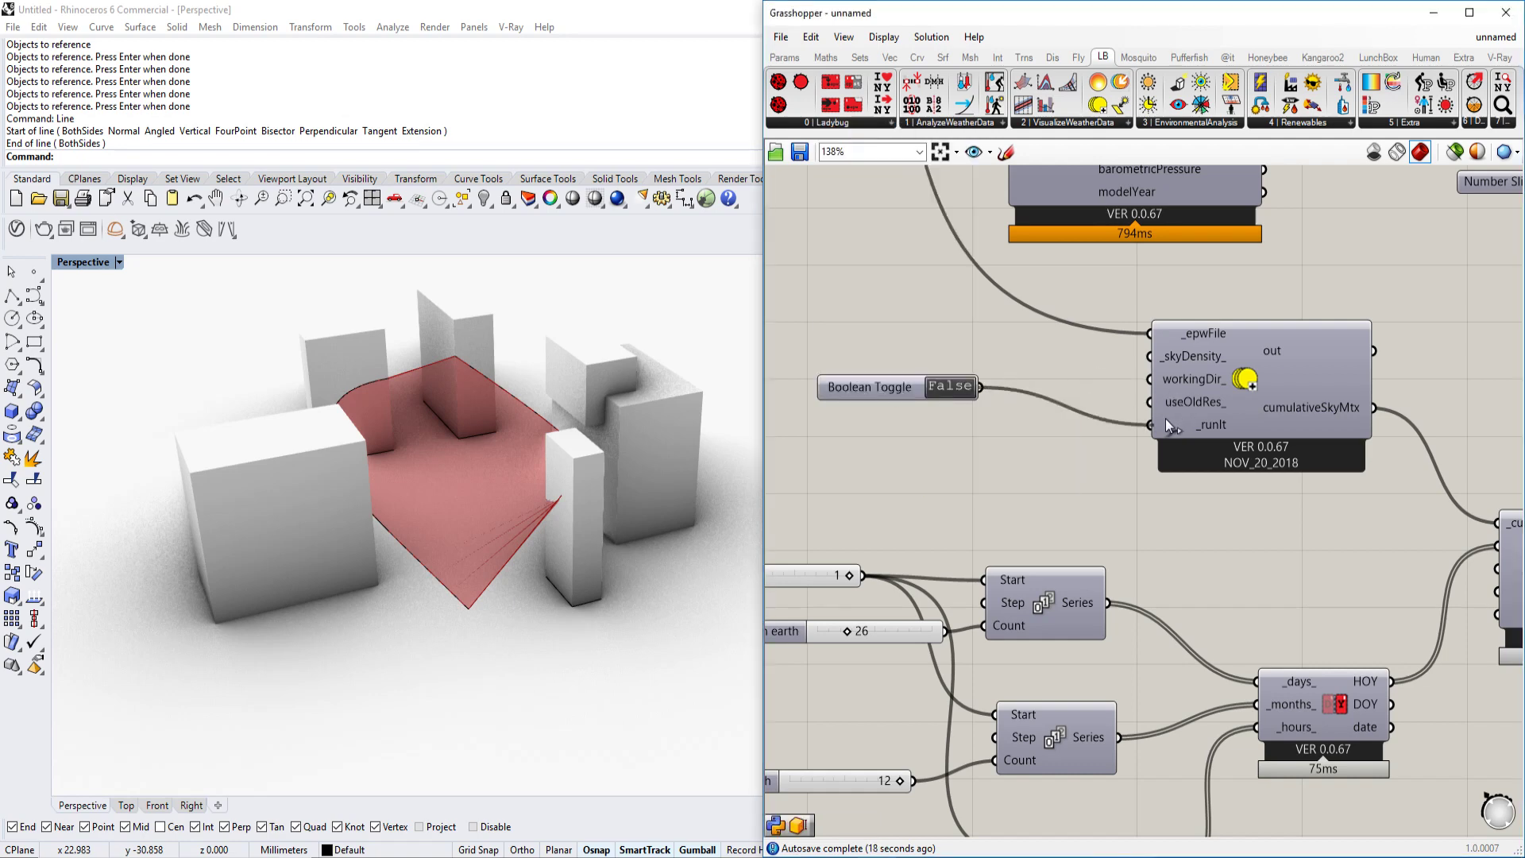
Step: Set the sky matrix component's Boolean Toggle to True to run the sky calculation
{"action": "scroll", "coordinate": [1165, 417], "scroll_direction": "down", "scroll_amount": 4}
{"action": "scroll", "coordinate": [1112, 436], "scroll_direction": "up", "scroll_amount": 3}
{"action": "double_click", "coordinate": [823, 413]}
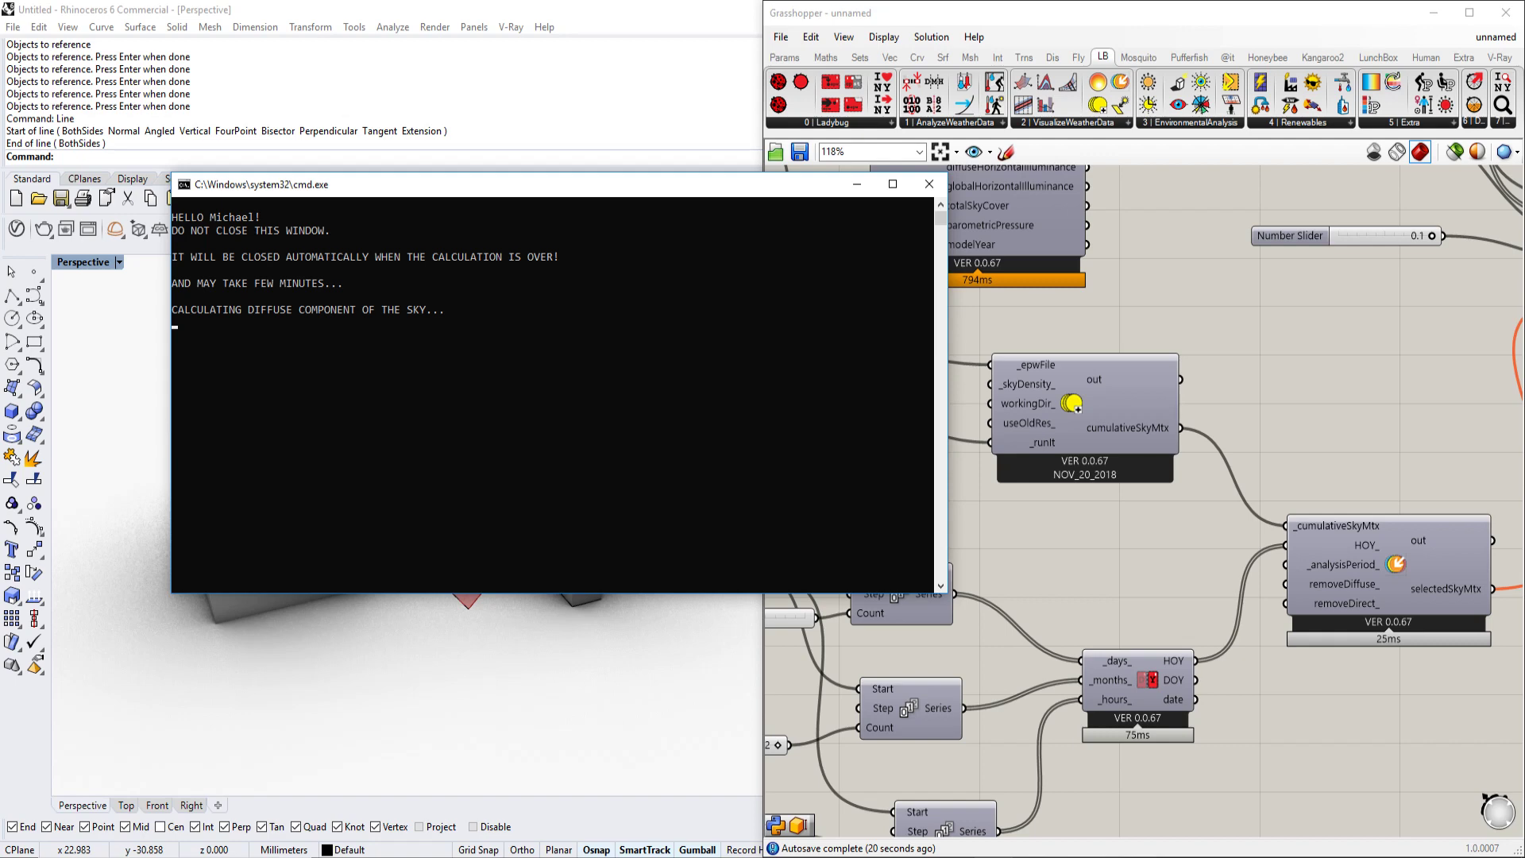
Step: Switch to Task Manager, check the CPU load during the sky calculation, and minimise it
{"action": "key", "text": "ctrl+shift+Escape"}
{"action": "left_click_drag", "start_coordinate": [582, 76], "coordinate": [755, 126]}
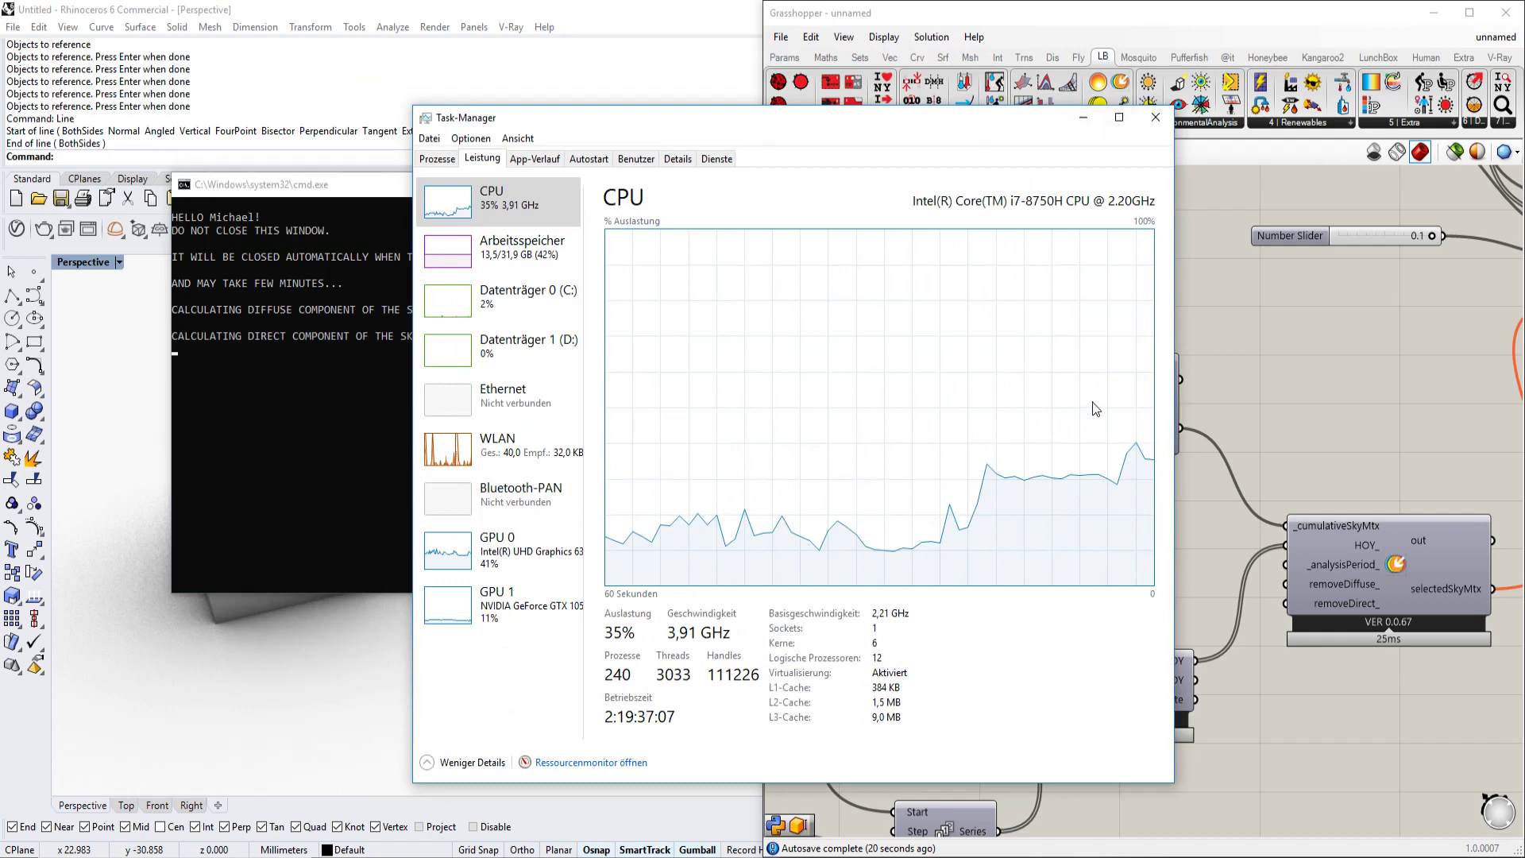
{"action": "left_click", "coordinate": [1082, 119]}
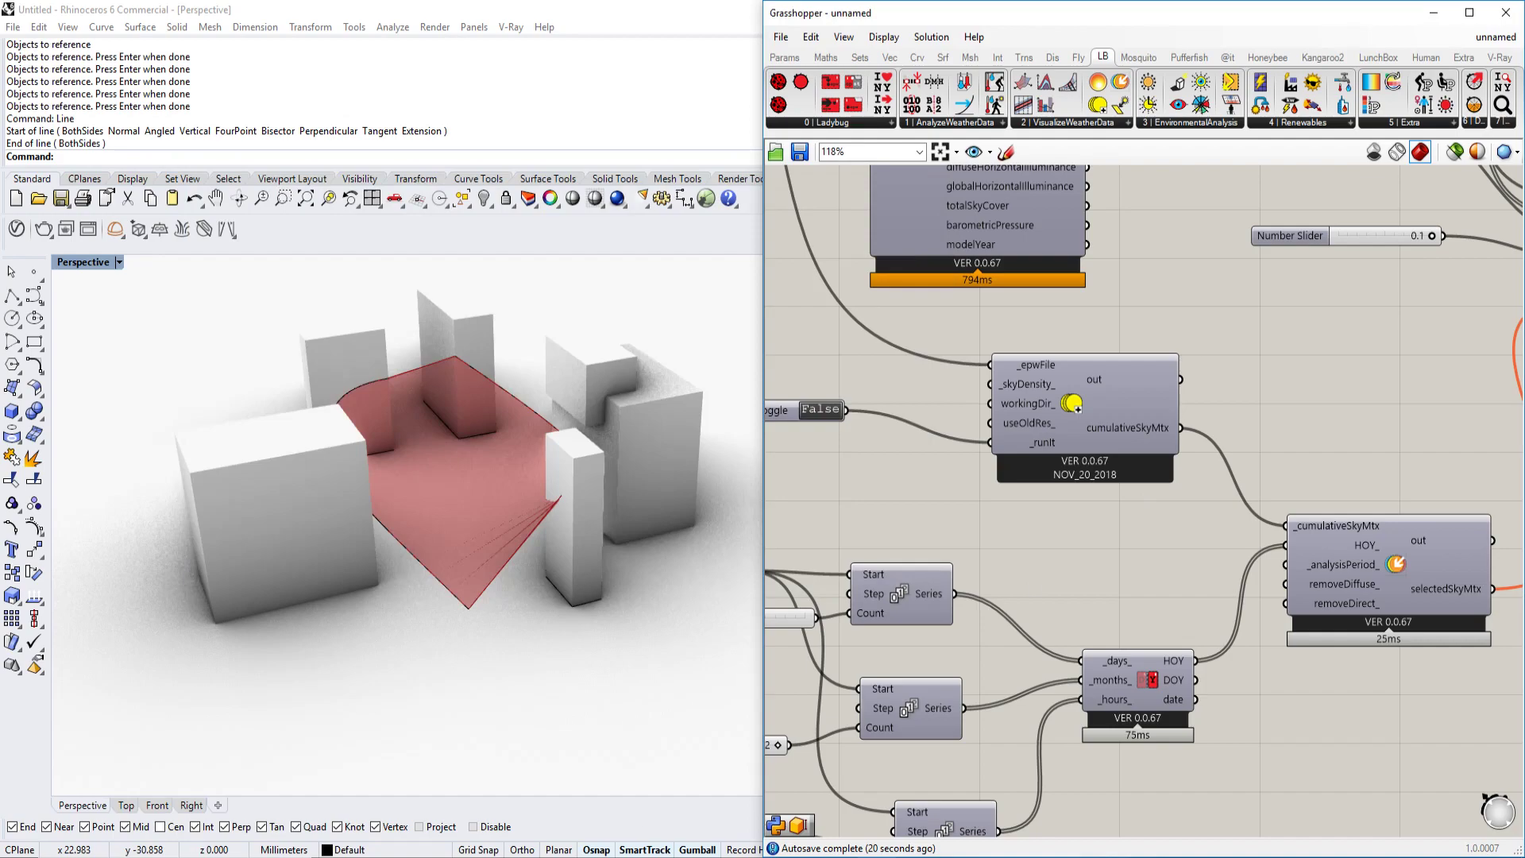
Step: Switch to the browser to view the EnergyPlus downloads page, and return to Grasshopper
{"action": "mouse_move", "coordinate": [430, 850]}
{"action": "left_click", "coordinate": [532, 810]}
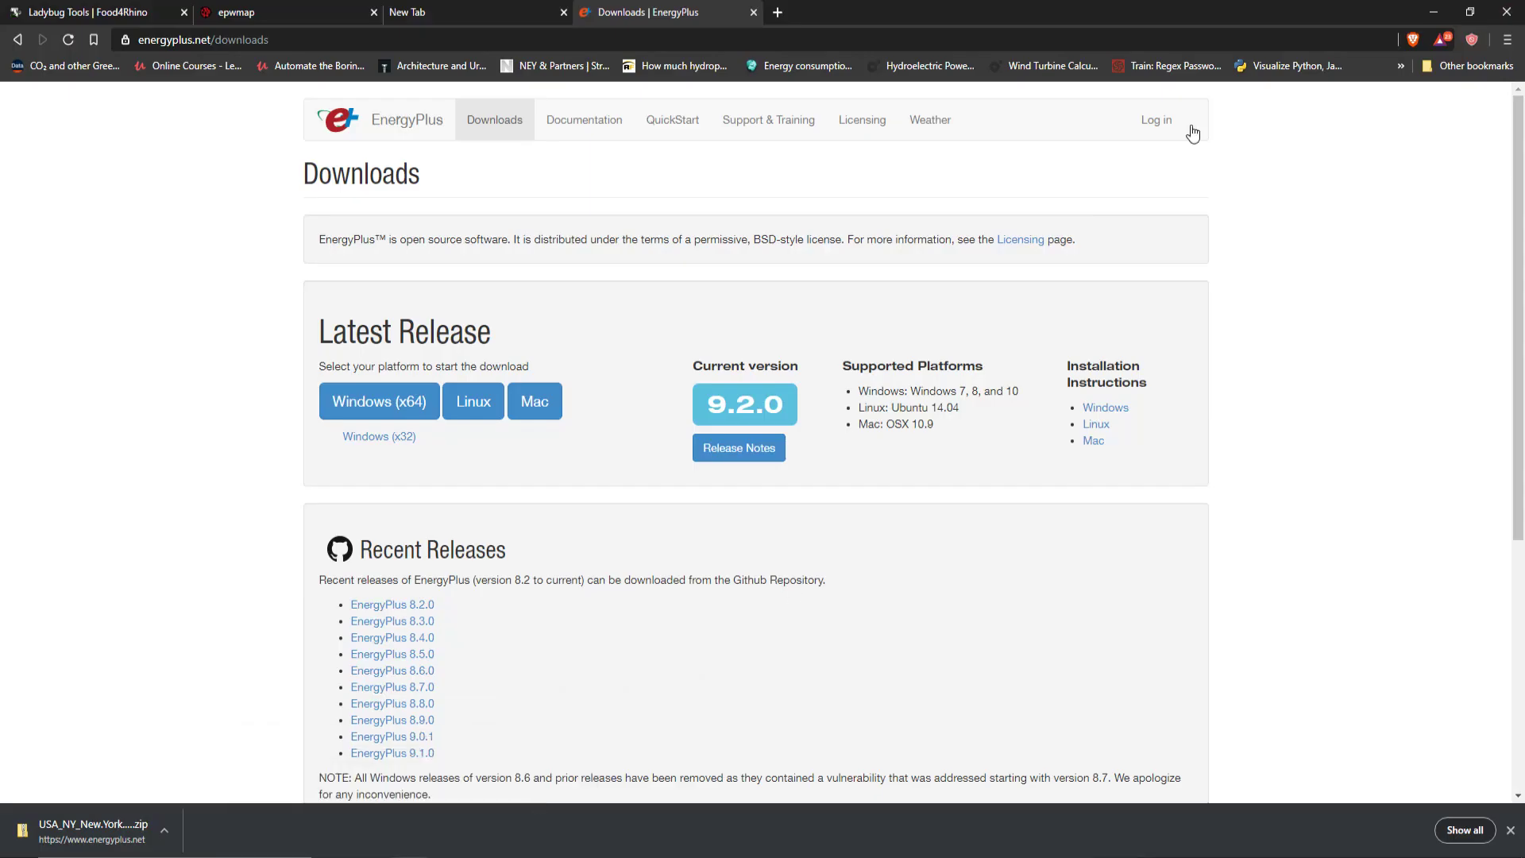
{"action": "left_click", "coordinate": [1437, 13]}
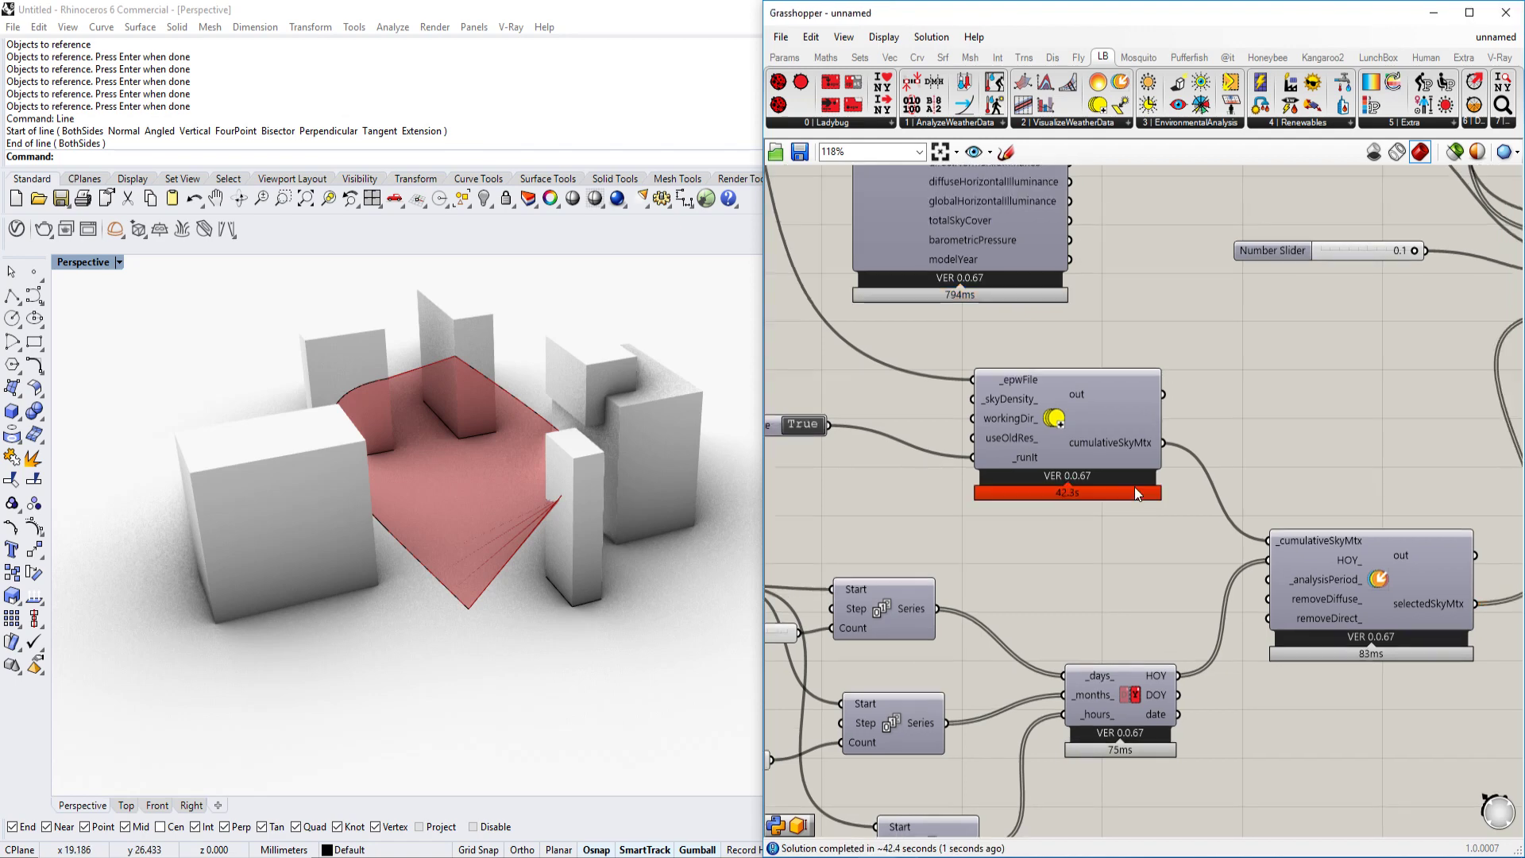
Step: Examine the sky matrix wiring and the unconnected inputs of the radiation analysis component, including the description of parallel_
{"action": "scroll", "coordinate": [1163, 496], "scroll_direction": "up", "scroll_amount": 3}
{"action": "scroll", "coordinate": [1007, 492], "scroll_direction": "down", "scroll_amount": 6}
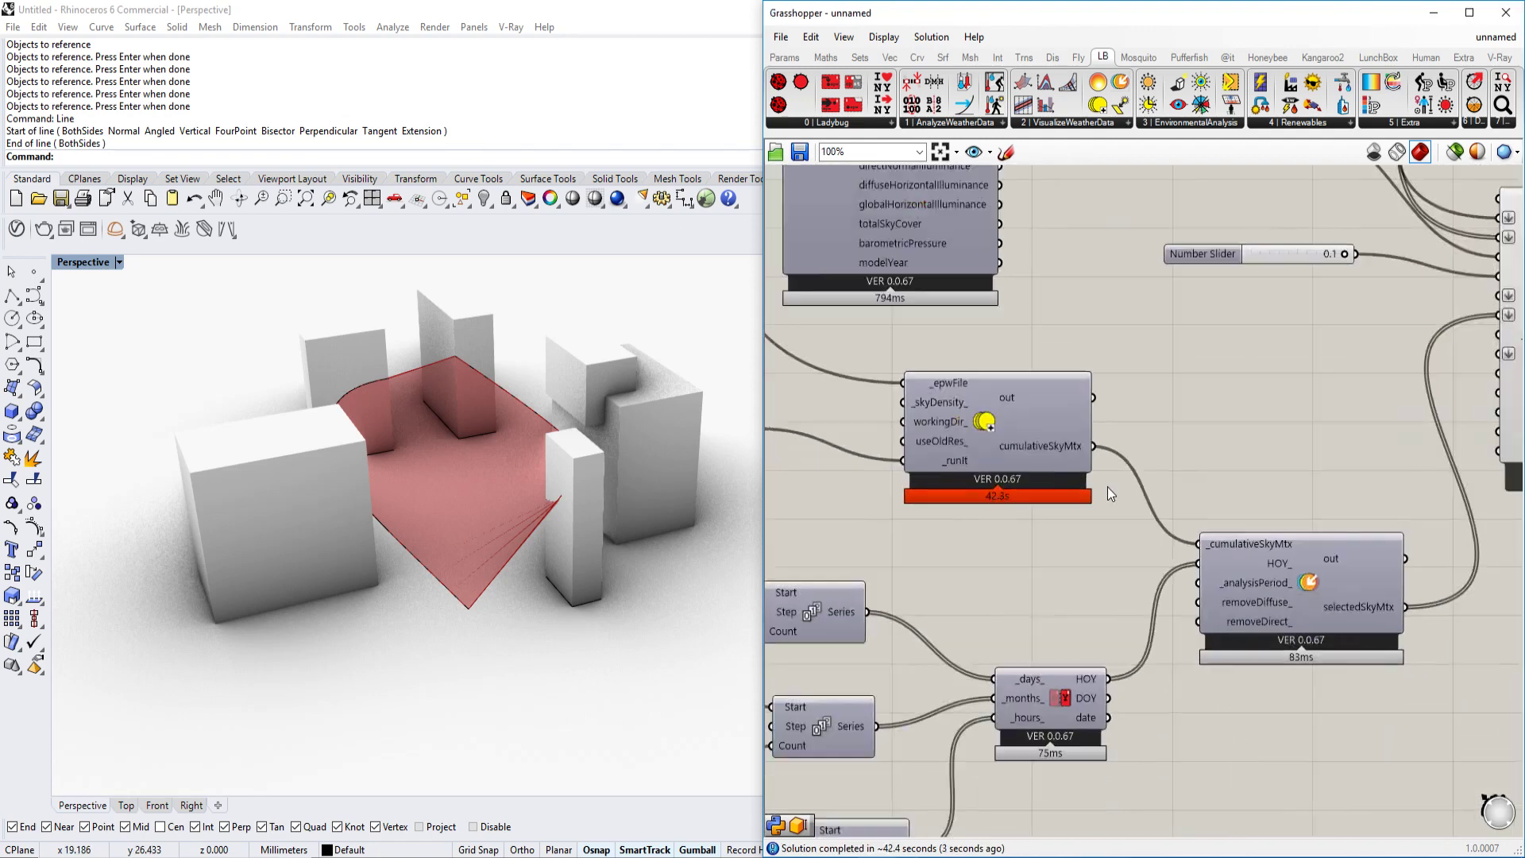
{"action": "scroll", "coordinate": [1167, 469], "scroll_direction": "up", "scroll_amount": 3}
{"action": "right_click_drag", "start_coordinate": [1168, 469], "coordinate": [1259, 461]}
{"action": "scroll", "coordinate": [1264, 464], "scroll_direction": "down", "scroll_amount": 1}
{"action": "right_click_drag", "start_coordinate": [1116, 480], "coordinate": [1222, 467]}
{"action": "right_click_drag", "start_coordinate": [1408, 414], "coordinate": [1229, 442]}
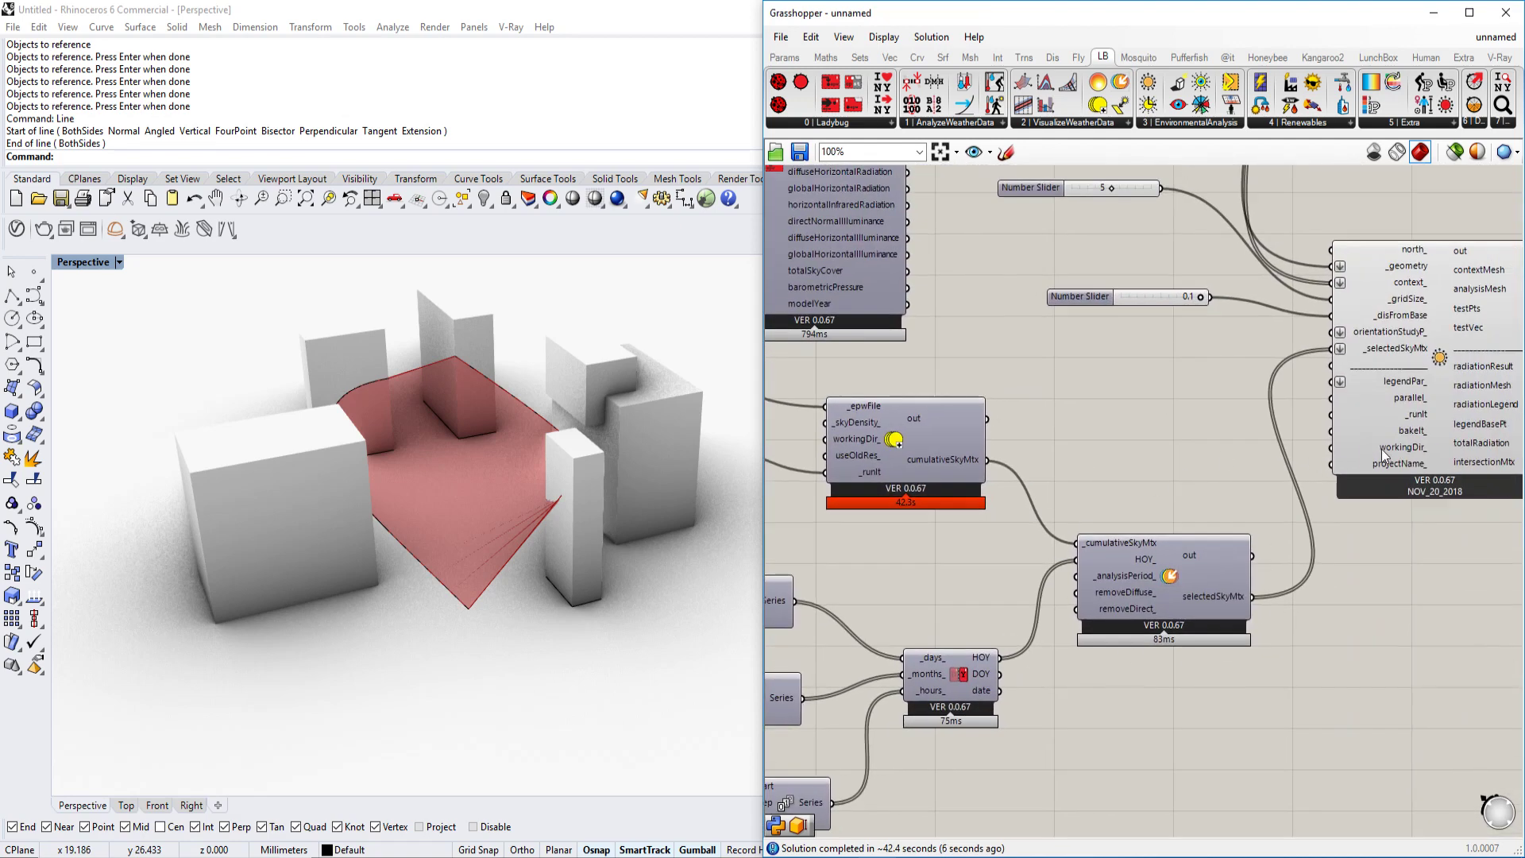
{"action": "mouse_move", "coordinate": [1374, 467]}
{"action": "right_click_drag", "start_coordinate": [1138, 465], "coordinate": [1261, 406]}
{"action": "right_click_drag", "start_coordinate": [1172, 436], "coordinate": [1006, 448]}
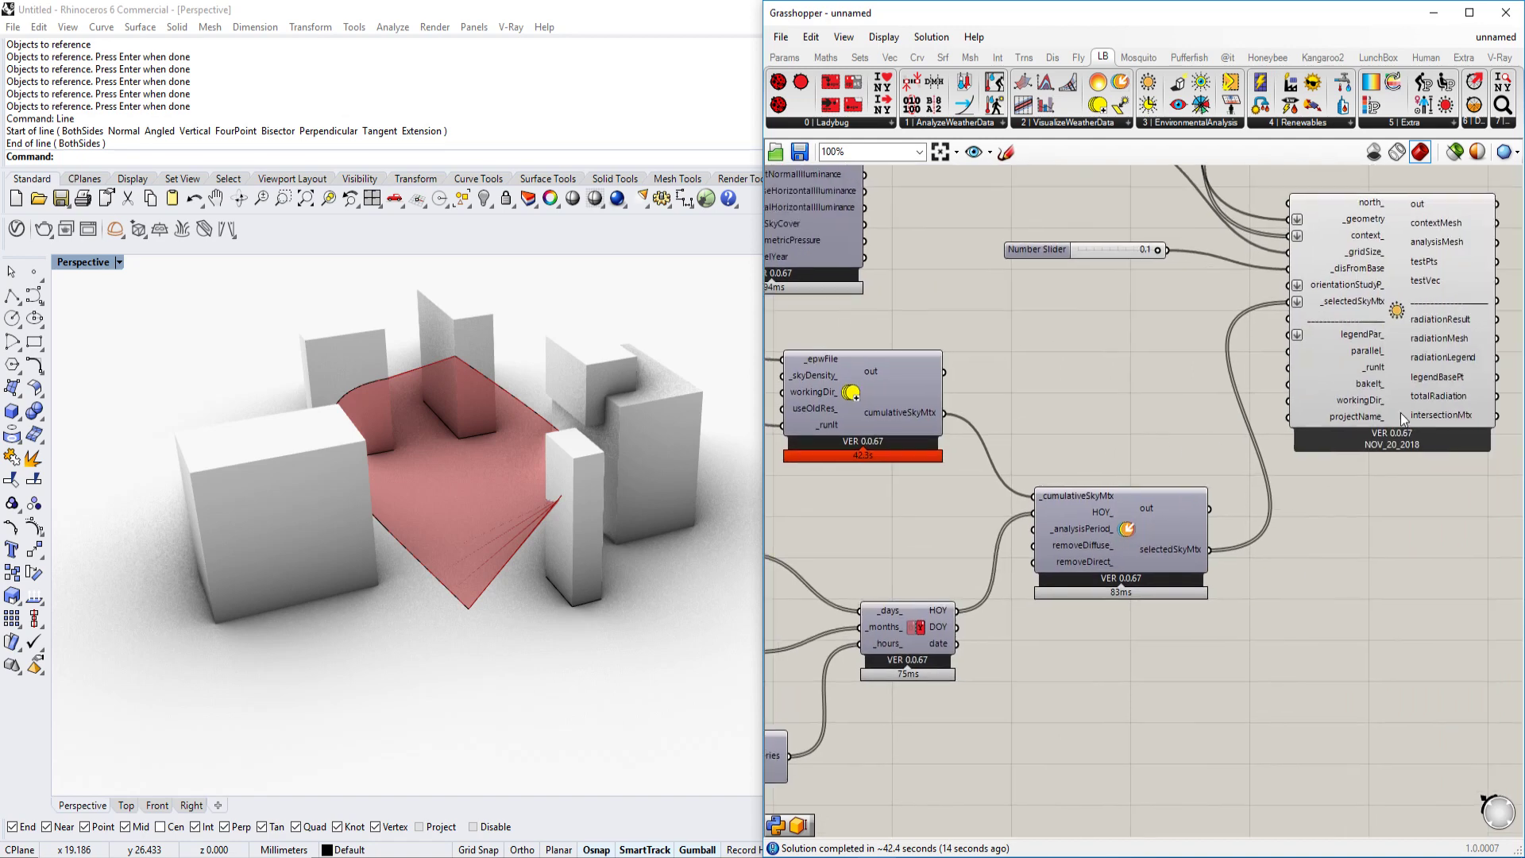
{"action": "scroll", "coordinate": [1337, 407], "scroll_direction": "up", "scroll_amount": 1}
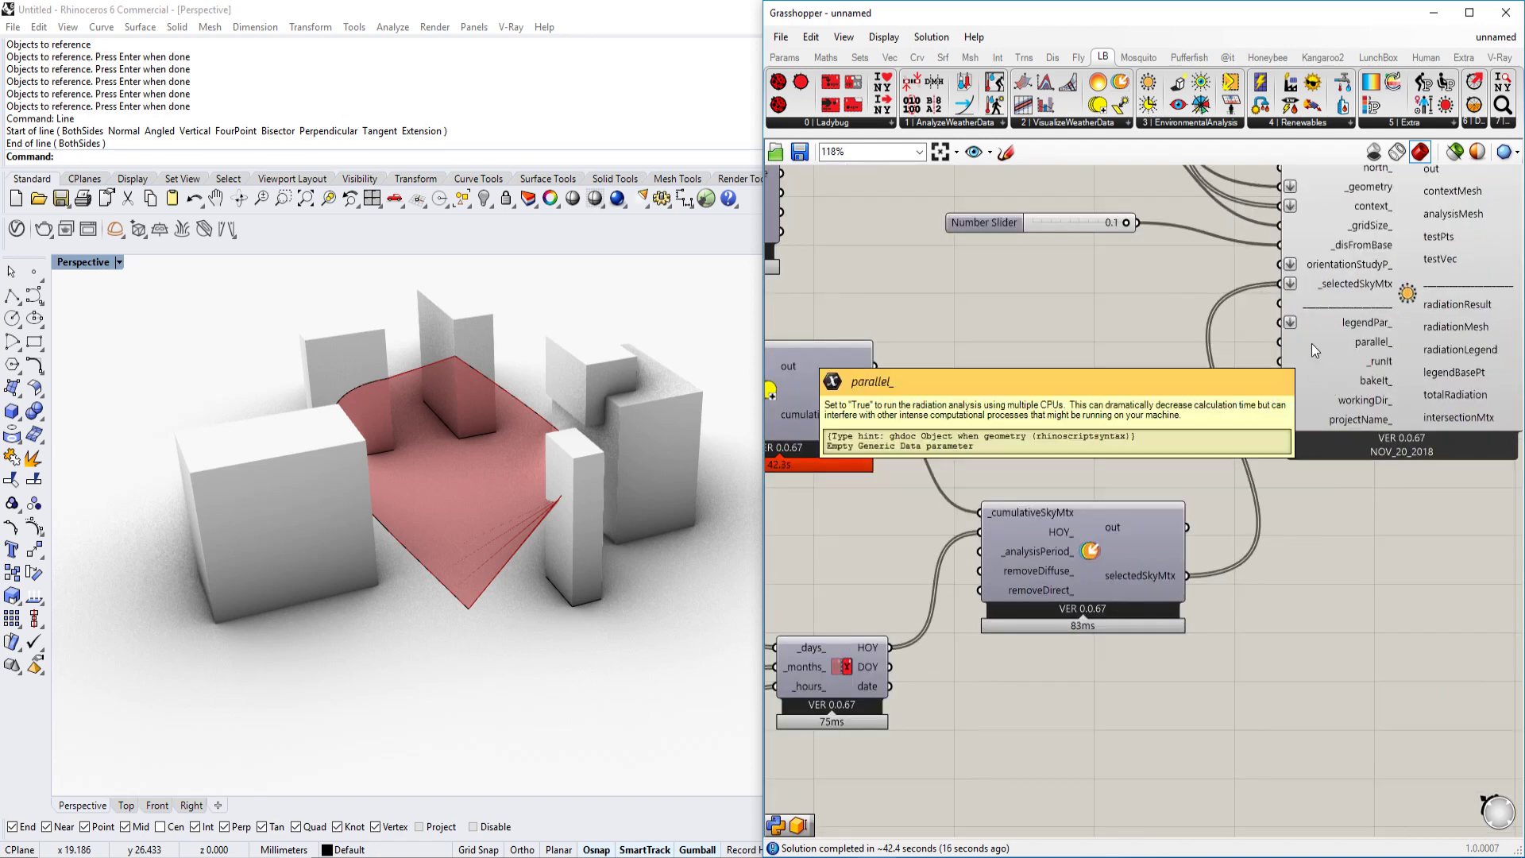
{"action": "right_click_drag", "start_coordinate": [1384, 307], "coordinate": [1317, 373]}
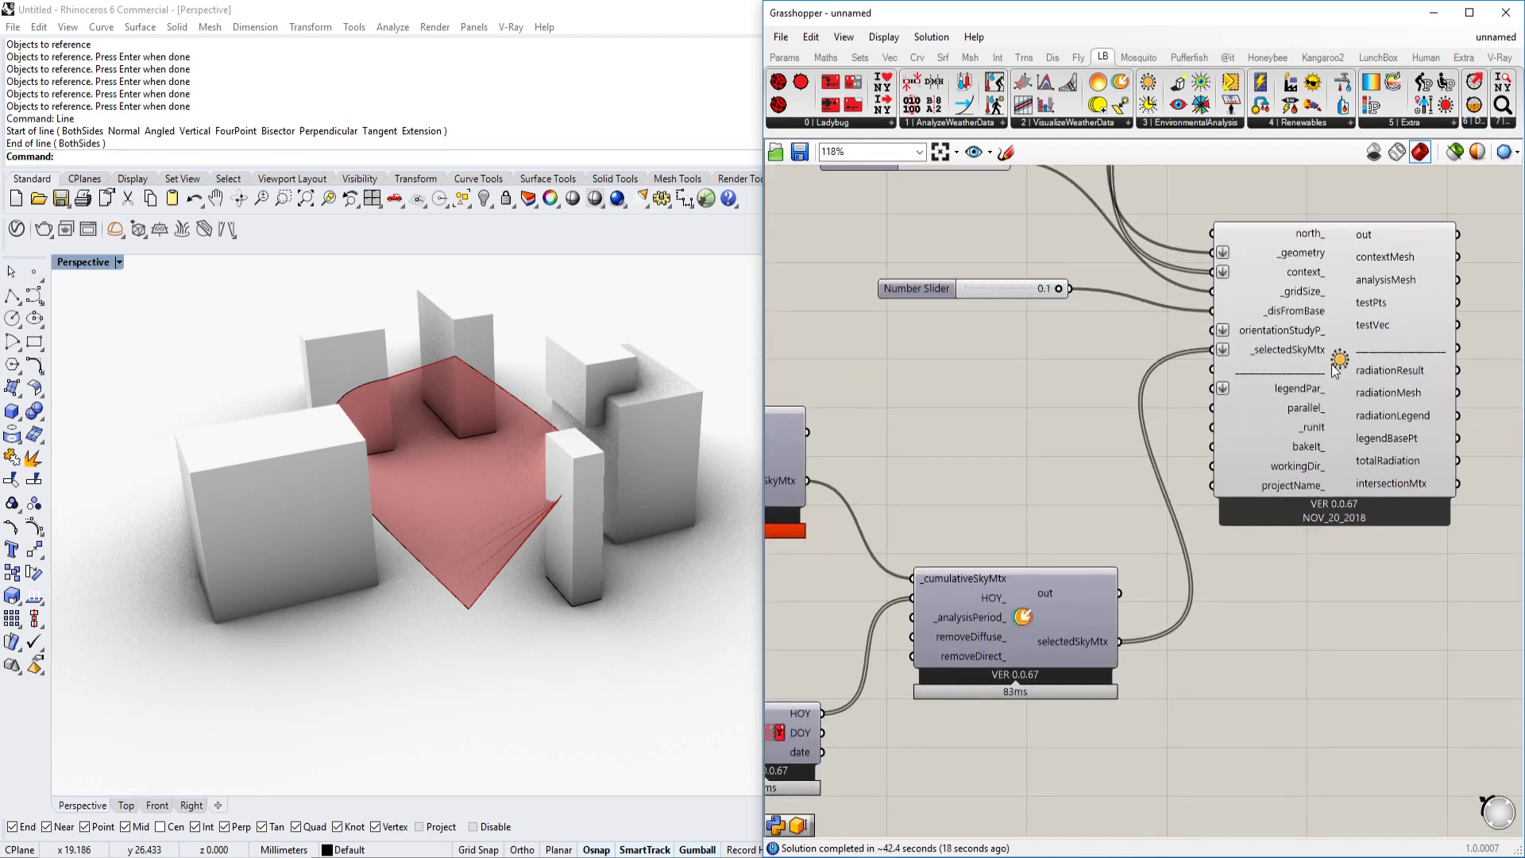
Step: Add a second Boolean Toggle and connect it to the parallel_ input of the radiation analysis component
{"action": "left_click", "coordinate": [1343, 363]}
{"action": "double_click", "coordinate": [979, 378]}
{"action": "type", "text": "tog"}
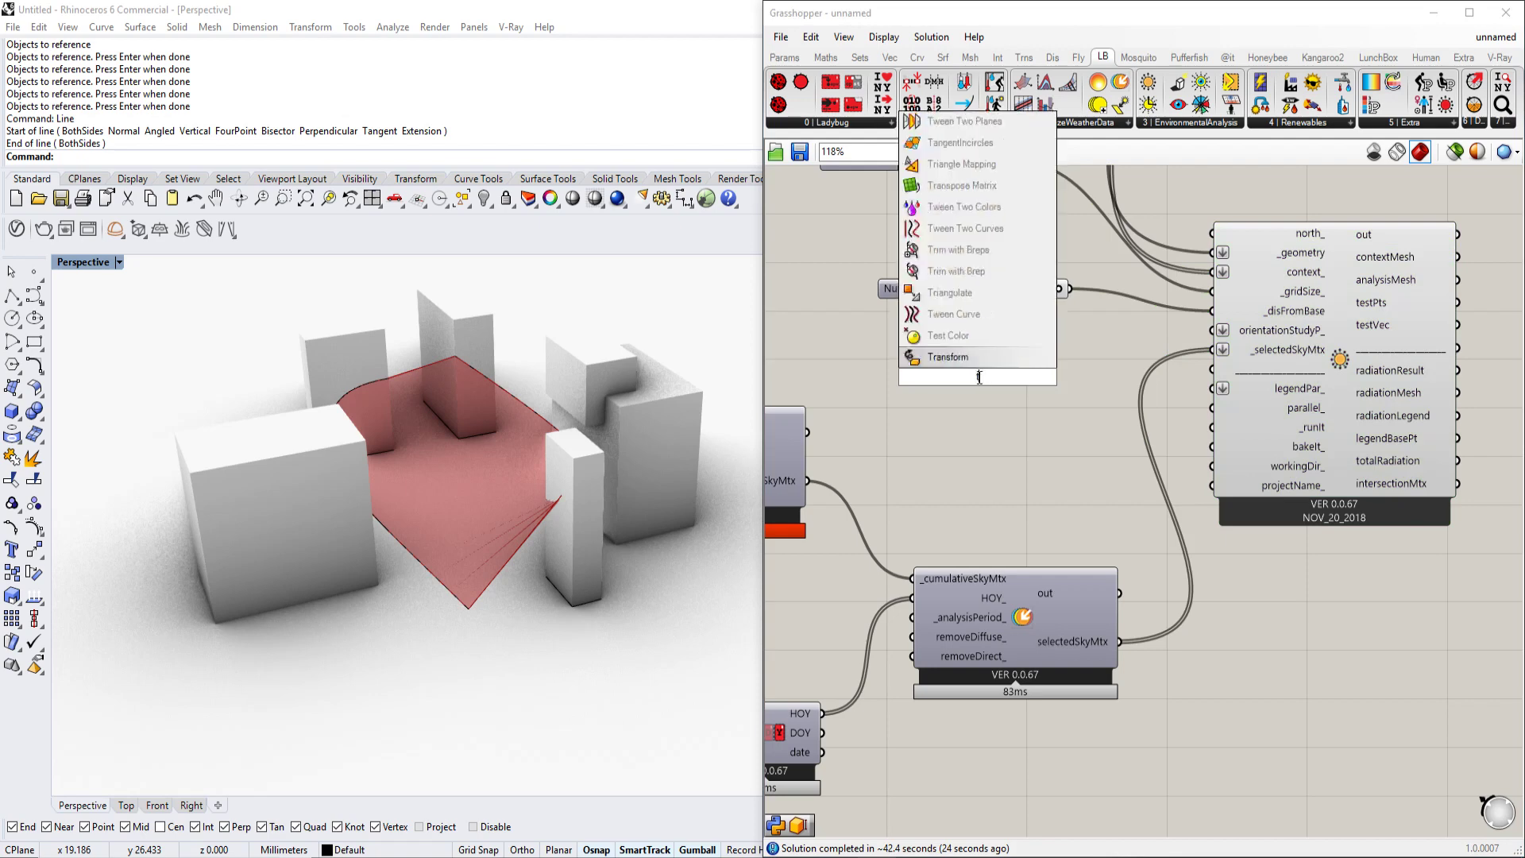
{"action": "key", "text": "Return"}
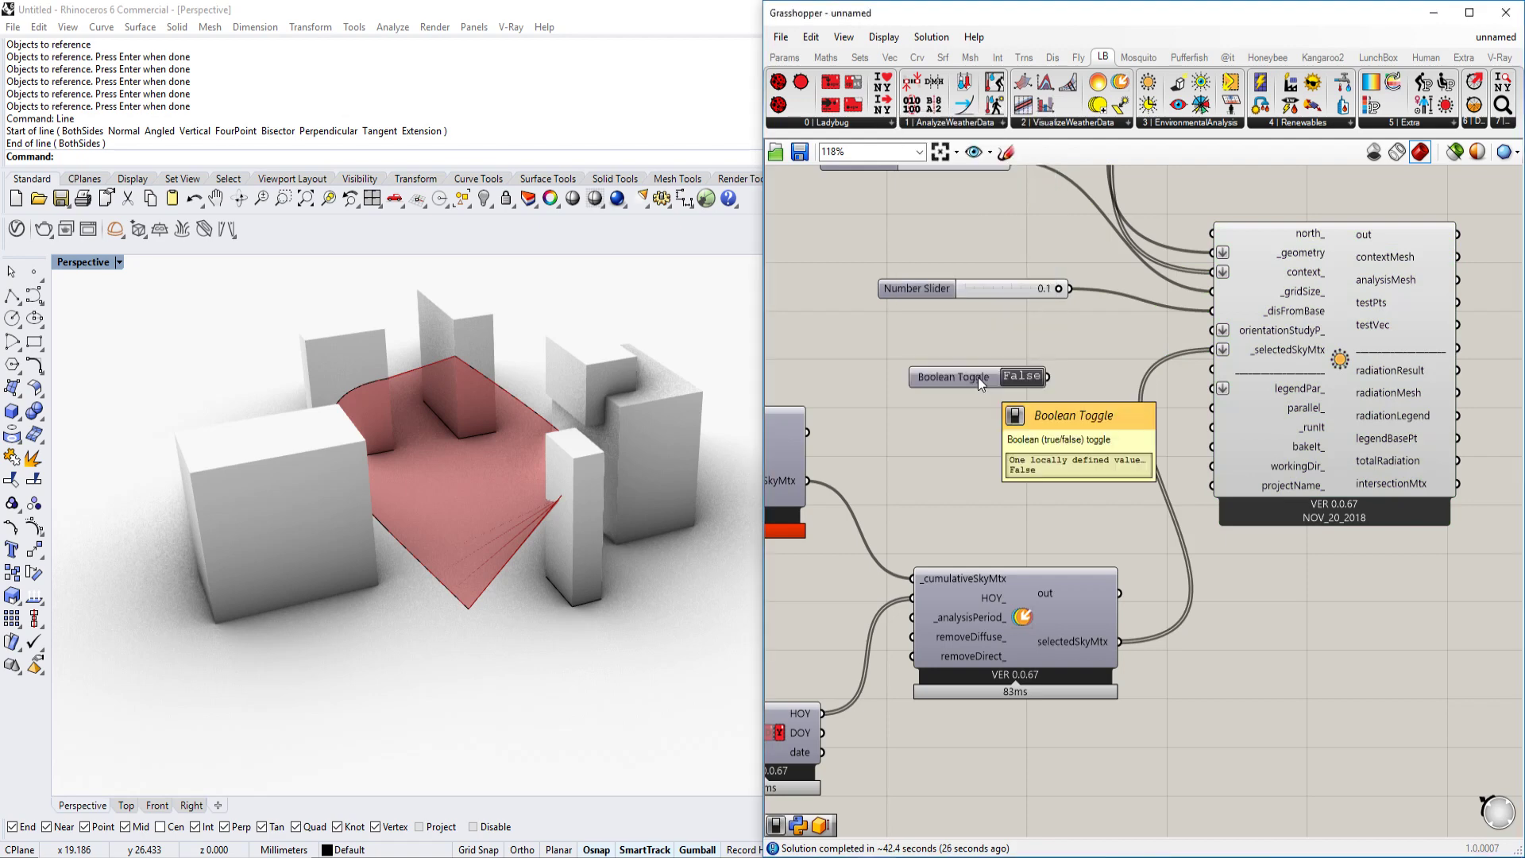
{"action": "scroll", "coordinate": [1065, 389], "scroll_direction": "up", "scroll_amount": 1}
{"action": "left_click_drag", "start_coordinate": [1046, 375], "coordinate": [1238, 413]}
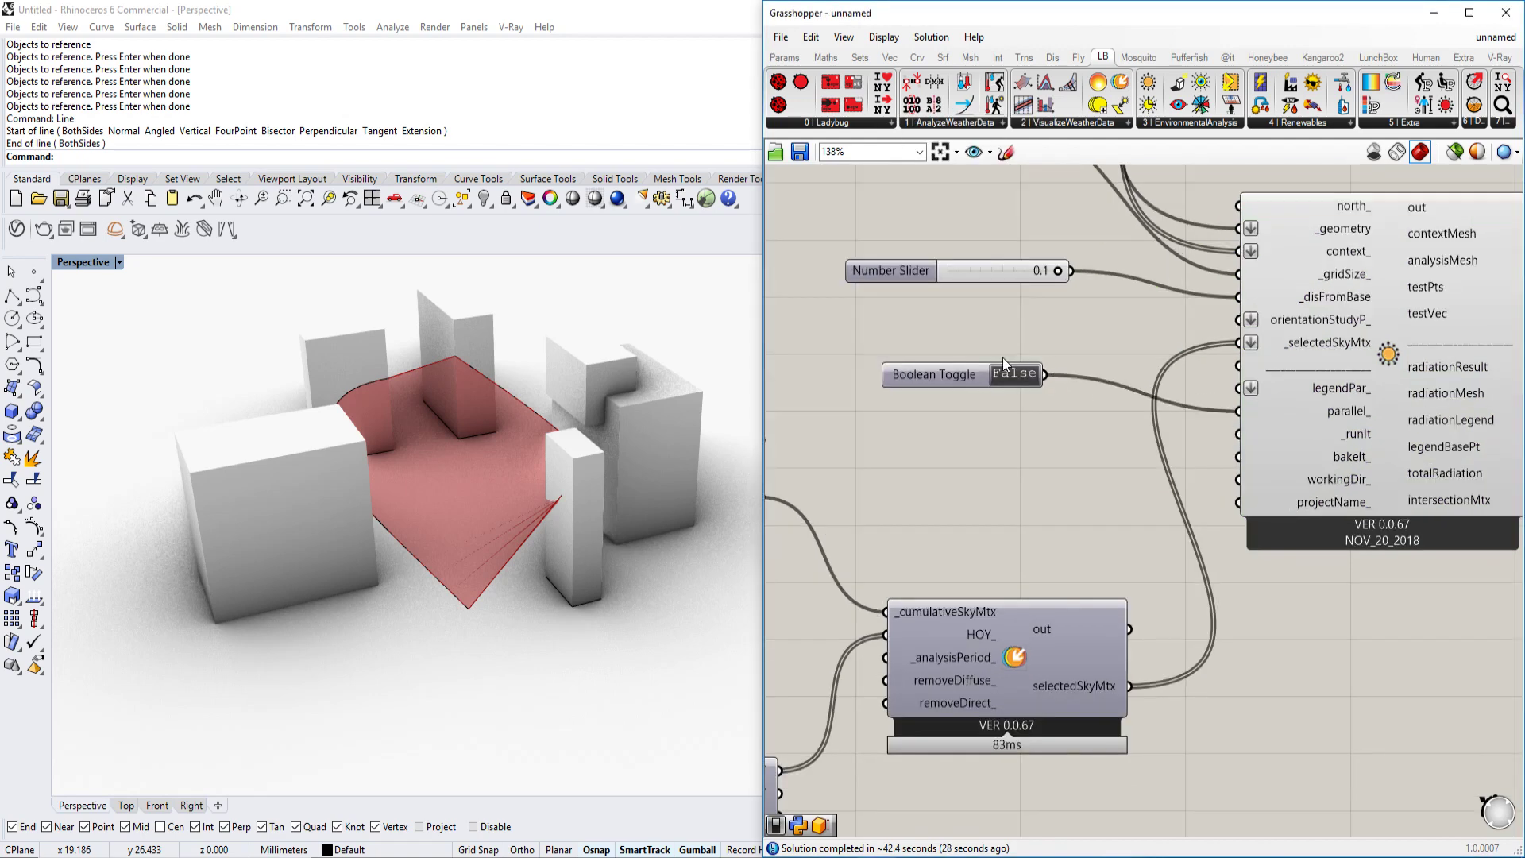
Step: Set the second Boolean Toggle to True and also connect it to the radiation analysis component's _runIt input
{"action": "scroll", "coordinate": [1014, 373], "scroll_direction": "down", "scroll_amount": 4}
{"action": "double_click", "coordinate": [1150, 341]}
{"action": "scroll", "coordinate": [1258, 389], "scroll_direction": "up", "scroll_amount": 2}
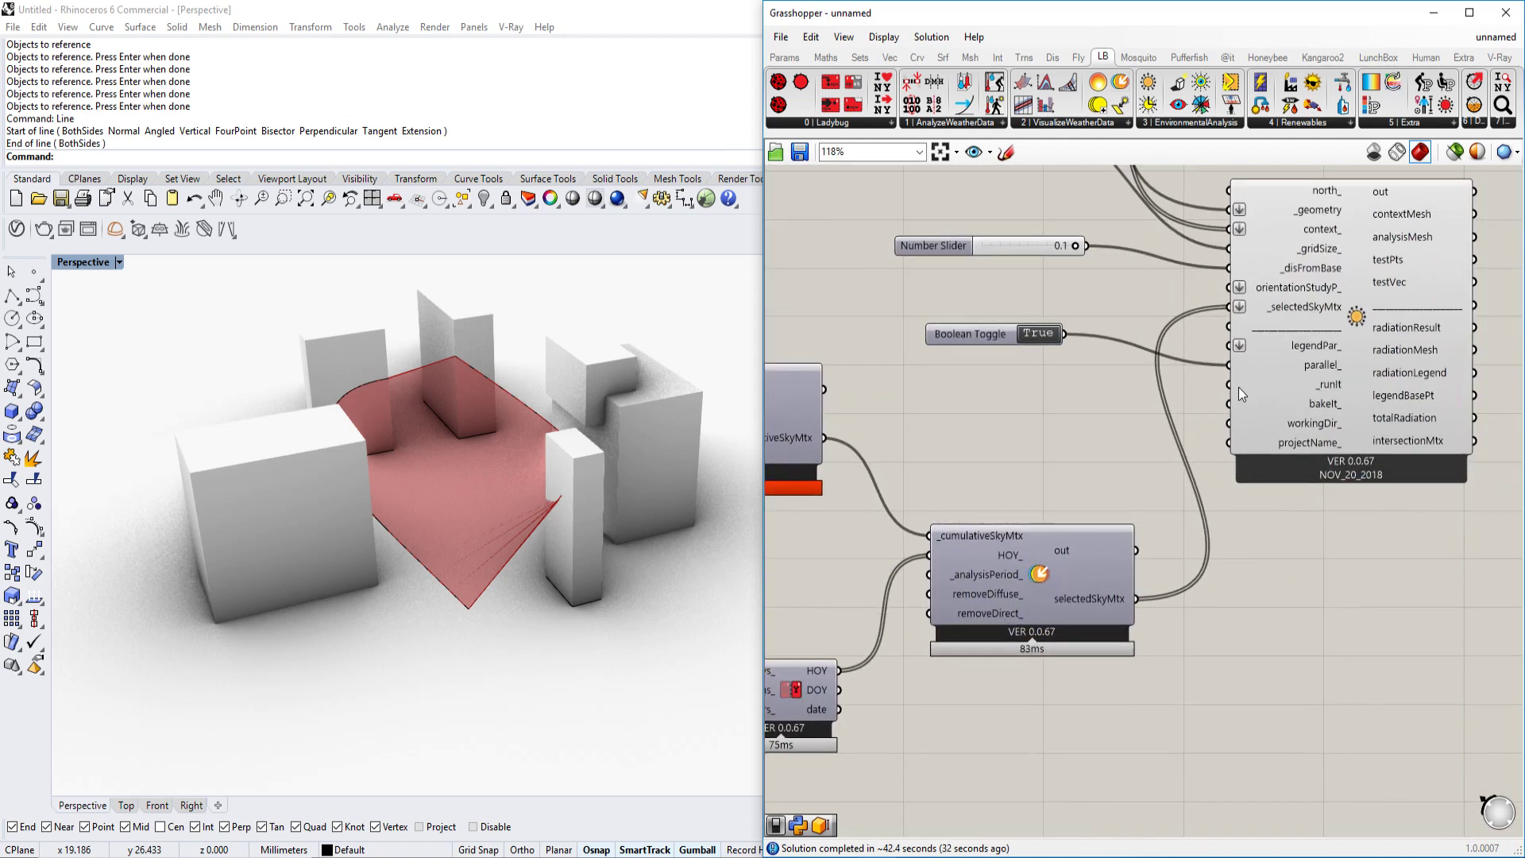
{"action": "scroll", "coordinate": [1233, 388], "scroll_direction": "up", "scroll_amount": 1}
{"action": "left_click_drag", "start_coordinate": [1231, 385], "coordinate": [1038, 327]}
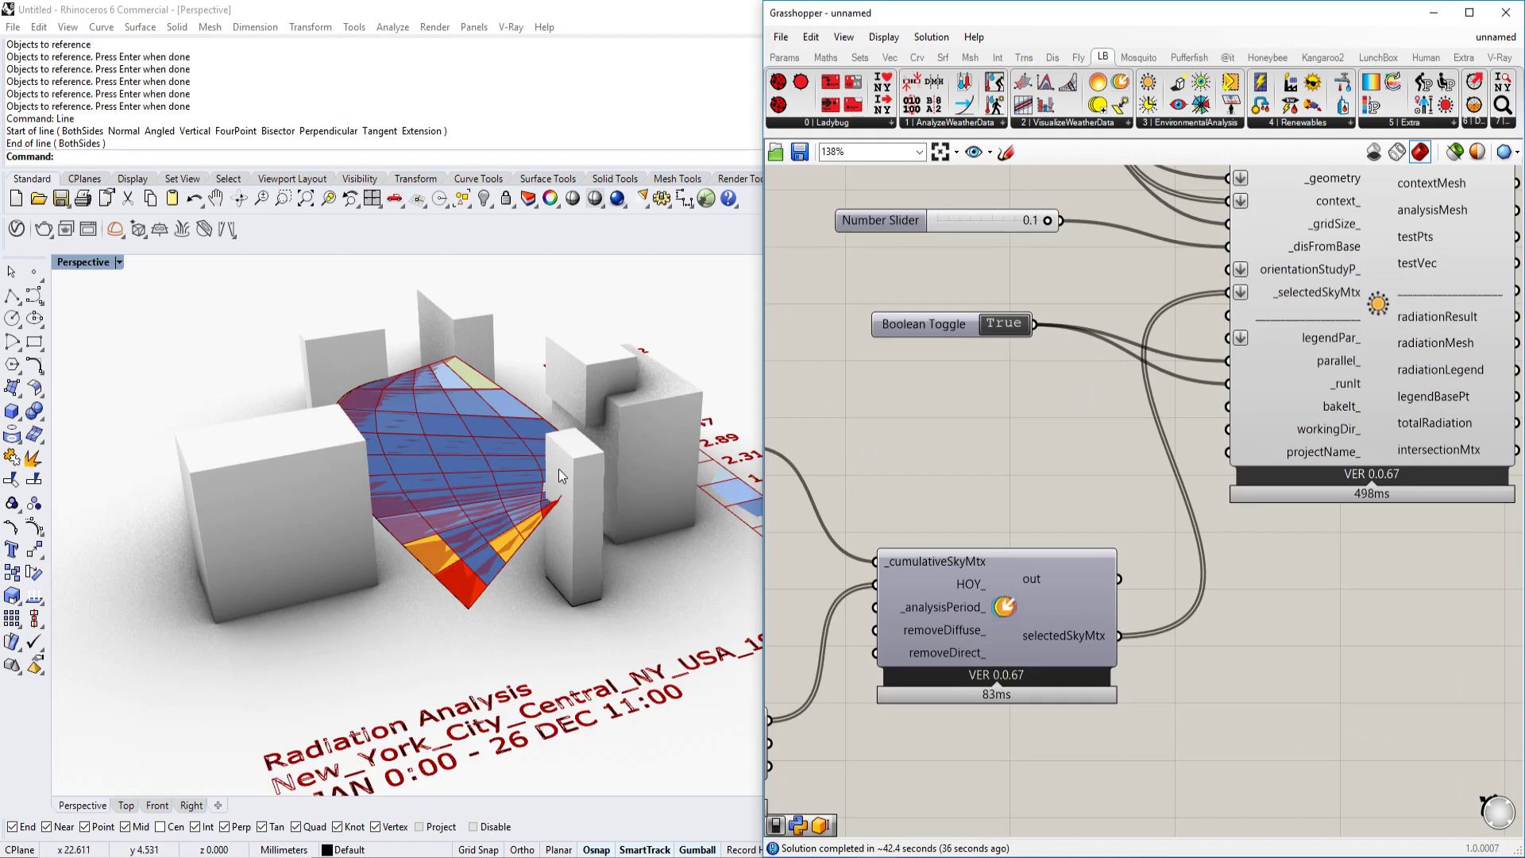
Step: Examine the coloured radiation mesh on the surface between the buildings in the Perspective view
{"action": "scroll", "coordinate": [531, 473], "scroll_direction": "up", "scroll_amount": 5}
{"action": "scroll", "coordinate": [531, 472], "scroll_direction": "down", "scroll_amount": 5}
{"action": "scroll", "coordinate": [539, 513], "scroll_direction": "up", "scroll_amount": 4}
{"action": "scroll", "coordinate": [539, 513], "scroll_direction": "down", "scroll_amount": 4}
{"action": "scroll", "coordinate": [365, 388], "scroll_direction": "up", "scroll_amount": 3}
{"action": "scroll", "coordinate": [521, 546], "scroll_direction": "down", "scroll_amount": 6}
{"action": "scroll", "coordinate": [522, 540], "scroll_direction": "up", "scroll_amount": 5}
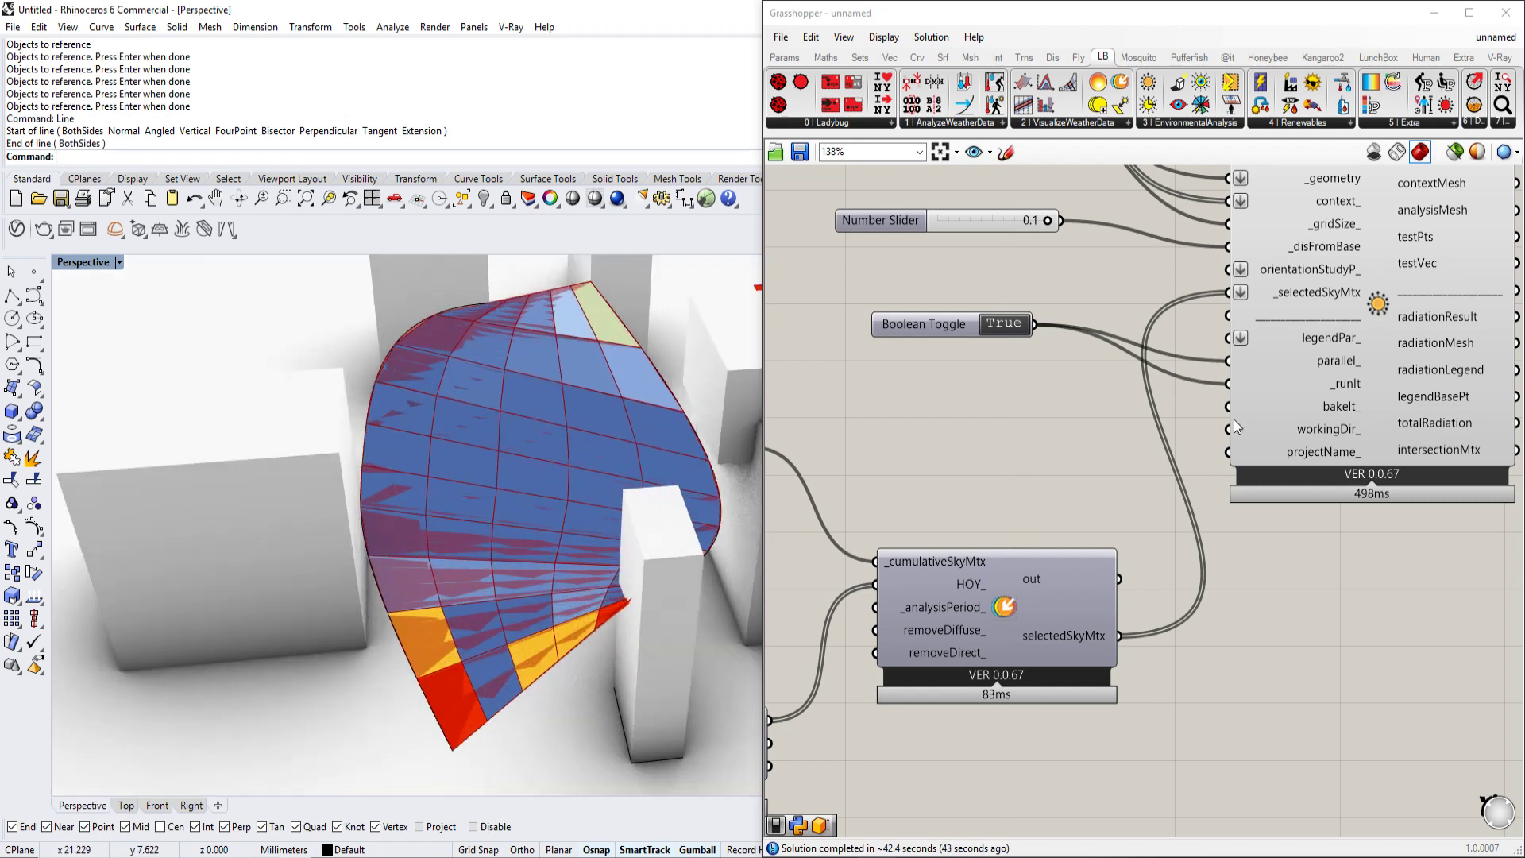
{"action": "scroll", "coordinate": [1211, 515], "scroll_direction": "down", "scroll_amount": 3}
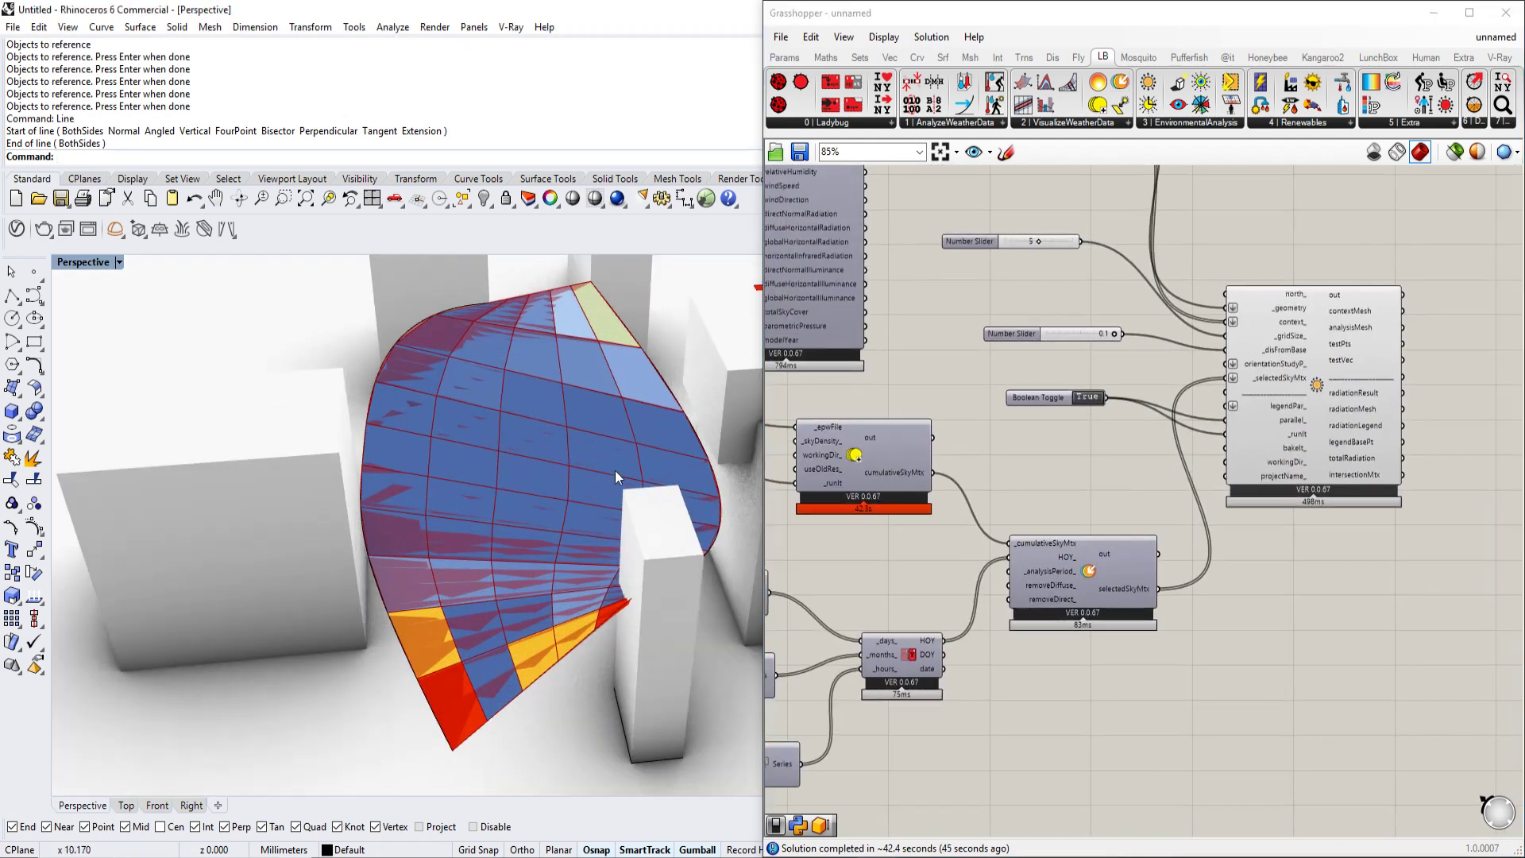
Step: Select the edge curve of the surface beside the tall narrow block and raise it vertically with the gumball
{"action": "right_click_drag", "start_coordinate": [660, 461], "coordinate": [679, 434]}
{"action": "left_click", "coordinate": [645, 419]}
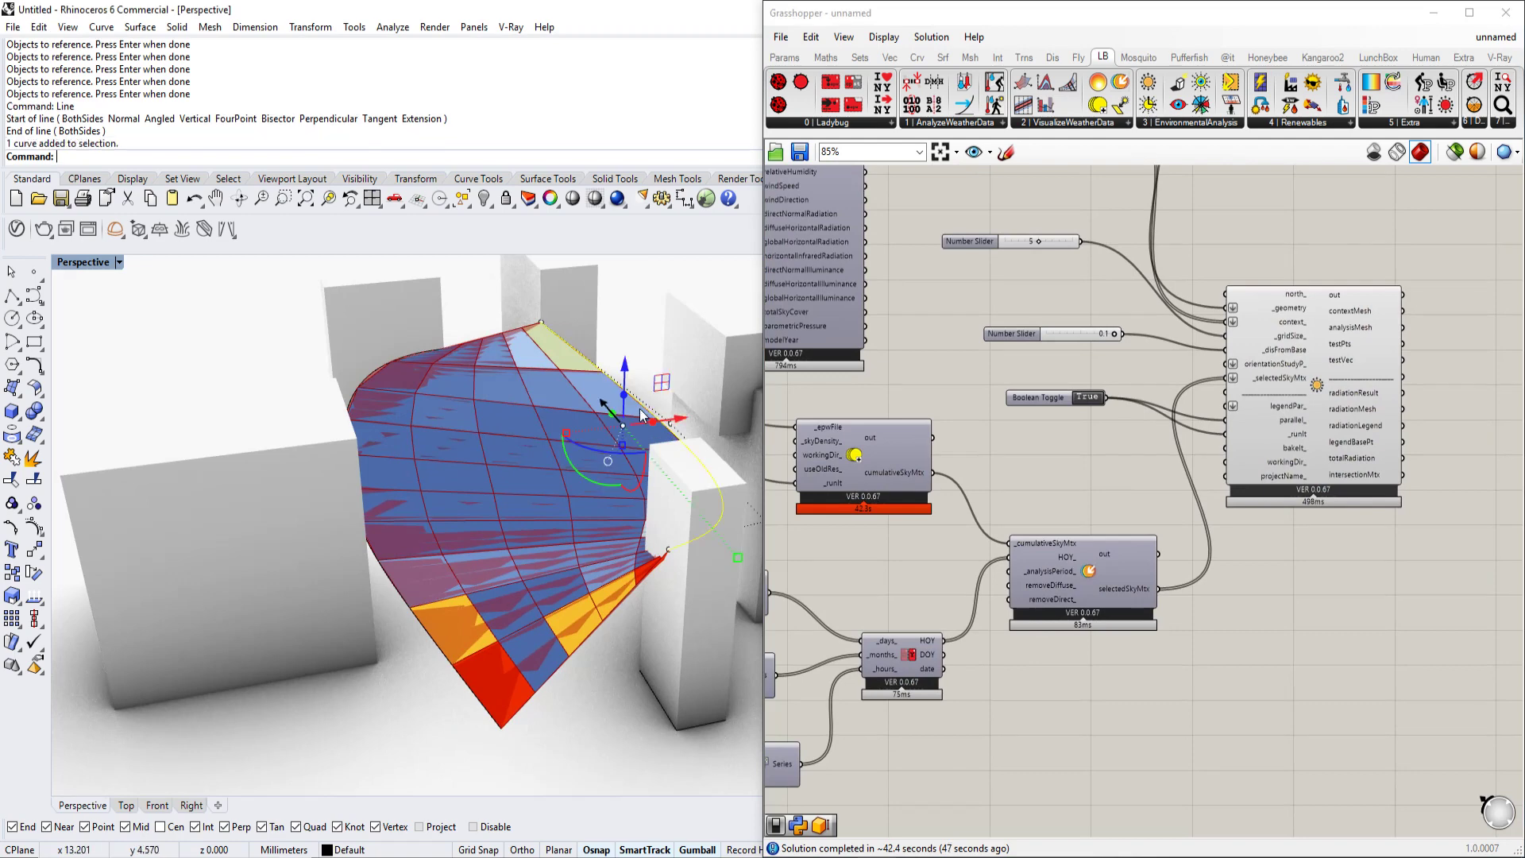
{"action": "left_click_drag", "start_coordinate": [631, 364], "coordinate": [616, 316]}
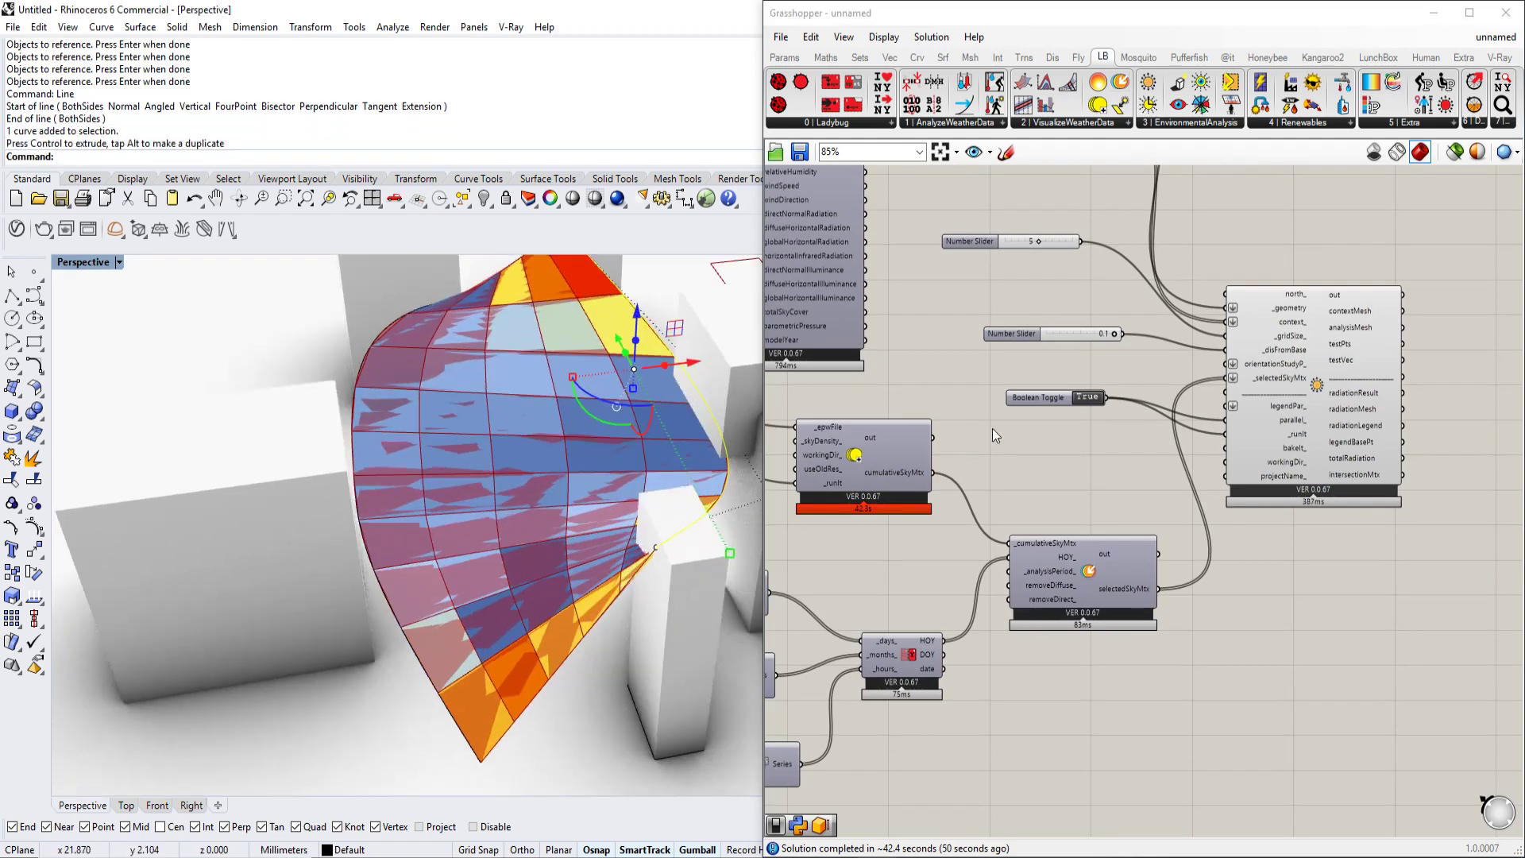
Step: Turn off the preview of the Ruled Surface component so only the radiation mesh is displayed
{"action": "scroll", "coordinate": [974, 442], "scroll_direction": "down", "scroll_amount": 3}
{"action": "left_click", "coordinate": [1147, 320]}
{"action": "right_click", "coordinate": [1147, 320]}
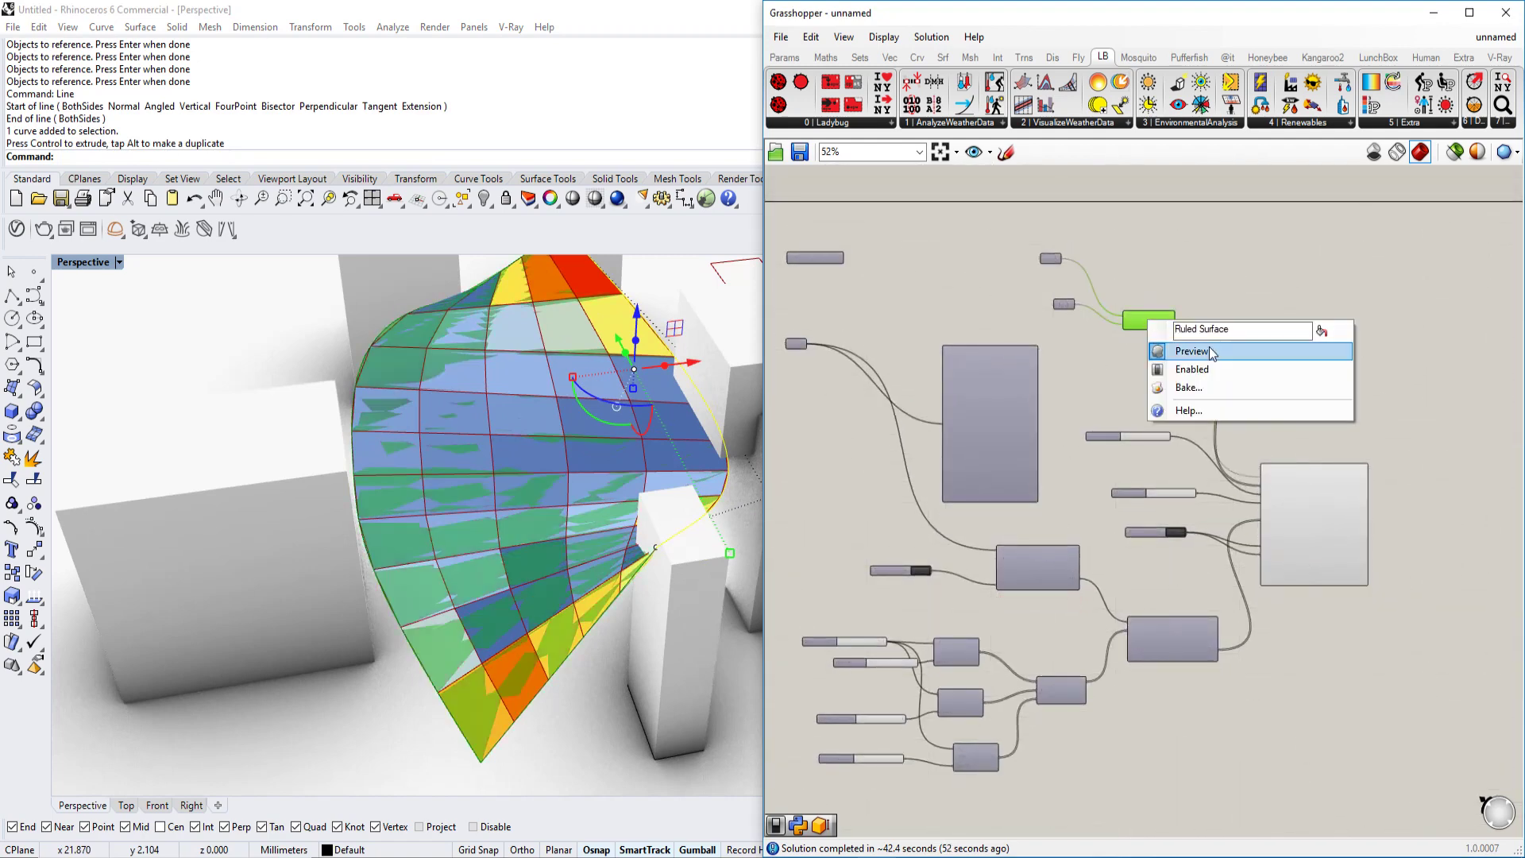
{"action": "left_click", "coordinate": [1209, 346]}
{"action": "scroll", "coordinate": [1202, 469], "scroll_direction": "up", "scroll_amount": 4}
{"action": "right_click_drag", "start_coordinate": [1082, 254], "coordinate": [1073, 331]}
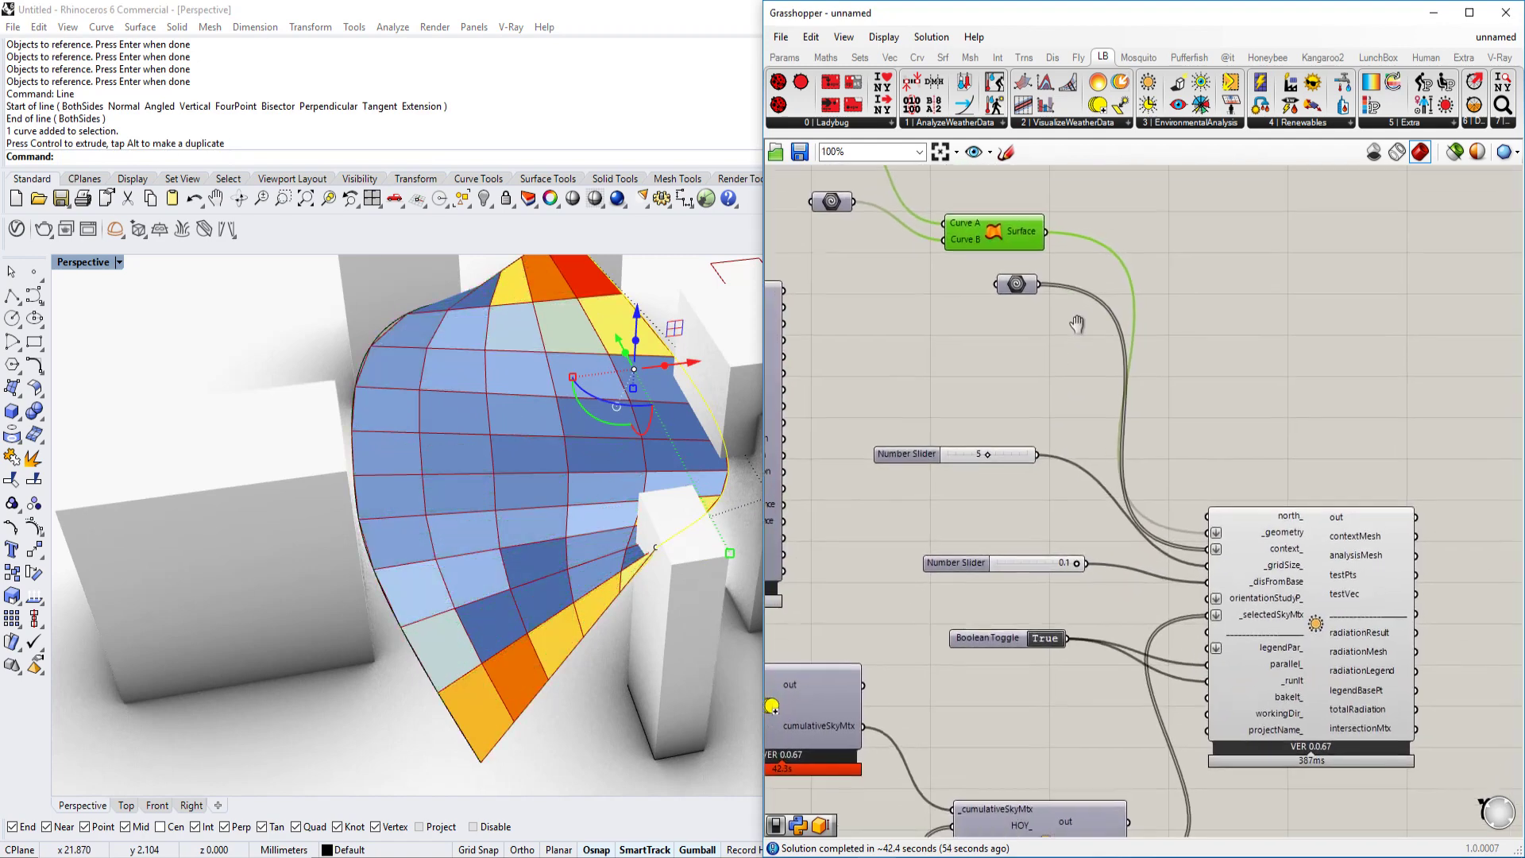
{"action": "scroll", "coordinate": [1112, 288], "scroll_direction": "down", "scroll_amount": 2}
Step: Select a control point on the opposite curved edge of the surface and raise it vertically with the gumball
{"action": "right_click_drag", "start_coordinate": [516, 548], "coordinate": [306, 430]}
{"action": "left_click", "coordinate": [306, 430]}
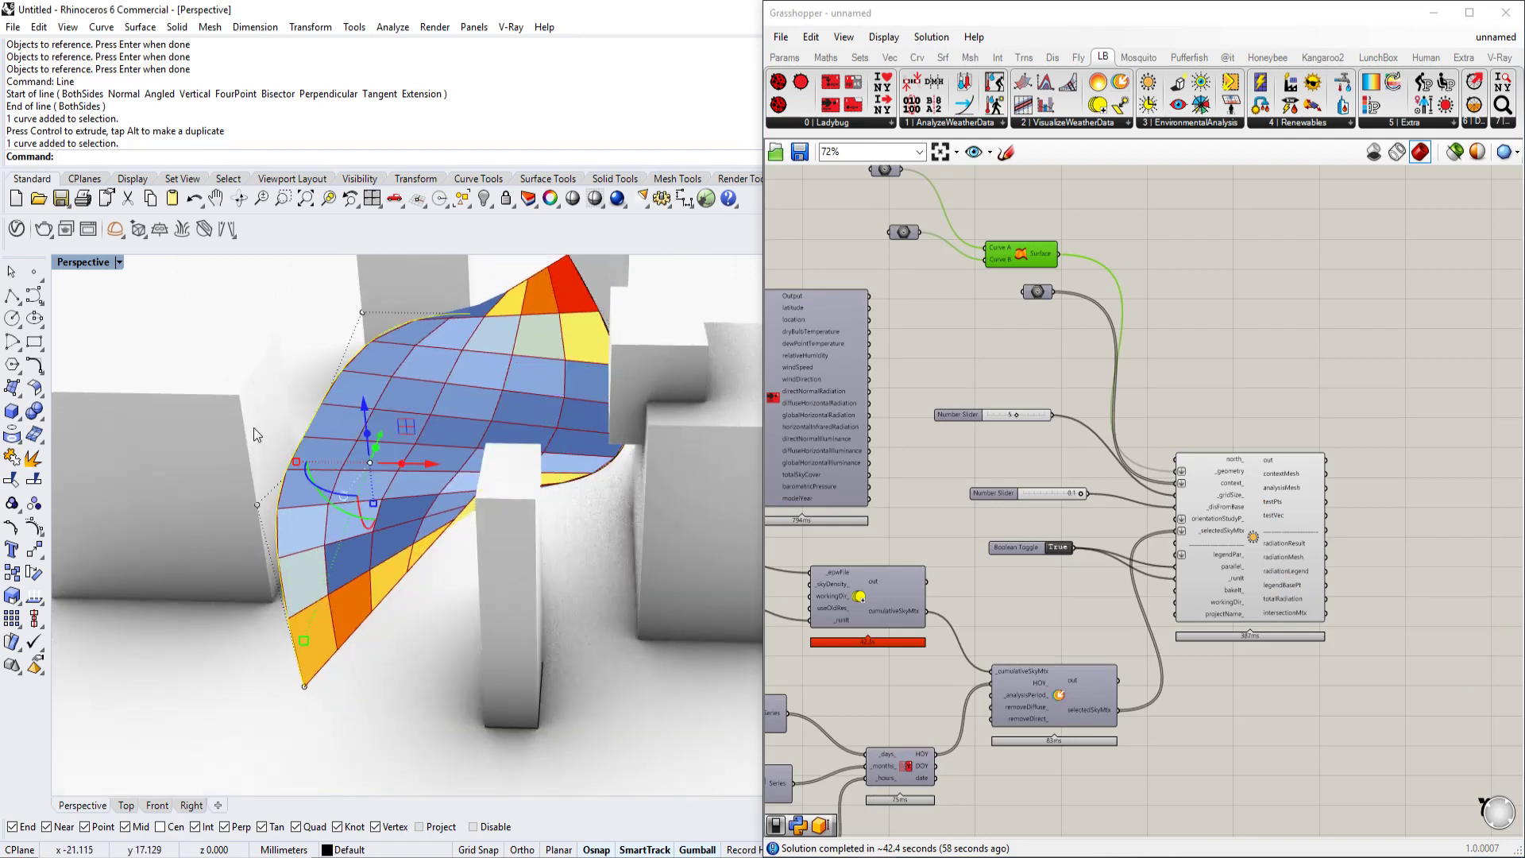
{"action": "left_click", "coordinate": [255, 504]}
{"action": "left_click", "coordinate": [306, 545]}
{"action": "left_click_drag", "start_coordinate": [244, 446], "coordinate": [222, 350]}
{"action": "right_click_drag", "start_coordinate": [270, 409], "coordinate": [364, 489], "text": "shift"}
{"action": "left_click_drag", "start_coordinate": [325, 435], "coordinate": [317, 350]}
Step: Examine the updated radiation colours on the reshaped surface from several angles, along with the definition's sky matrix and date components
{"action": "scroll", "coordinate": [381, 409], "scroll_direction": "down", "scroll_amount": 3}
{"action": "right_click_drag", "start_coordinate": [381, 421], "coordinate": [407, 383]}
{"action": "scroll", "coordinate": [448, 440], "scroll_direction": "down", "scroll_amount": 2}
{"action": "scroll", "coordinate": [455, 425], "scroll_direction": "up", "scroll_amount": 5}
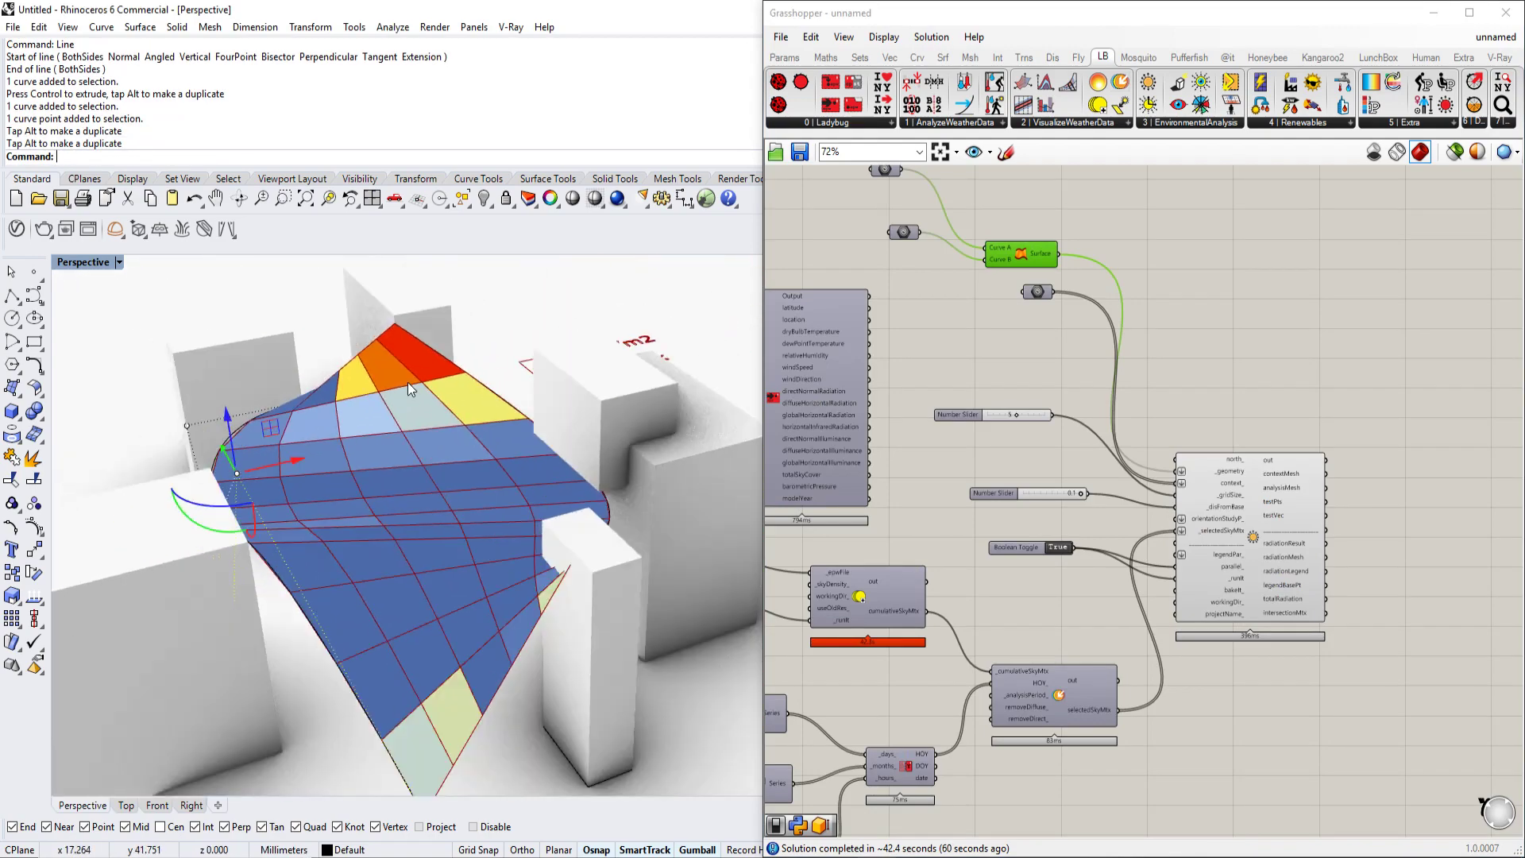
{"action": "scroll", "coordinate": [408, 382], "scroll_direction": "down", "scroll_amount": 5}
{"action": "scroll", "coordinate": [407, 494], "scroll_direction": "up", "scroll_amount": 4}
{"action": "right_click_drag", "start_coordinate": [541, 462], "coordinate": [499, 499]}
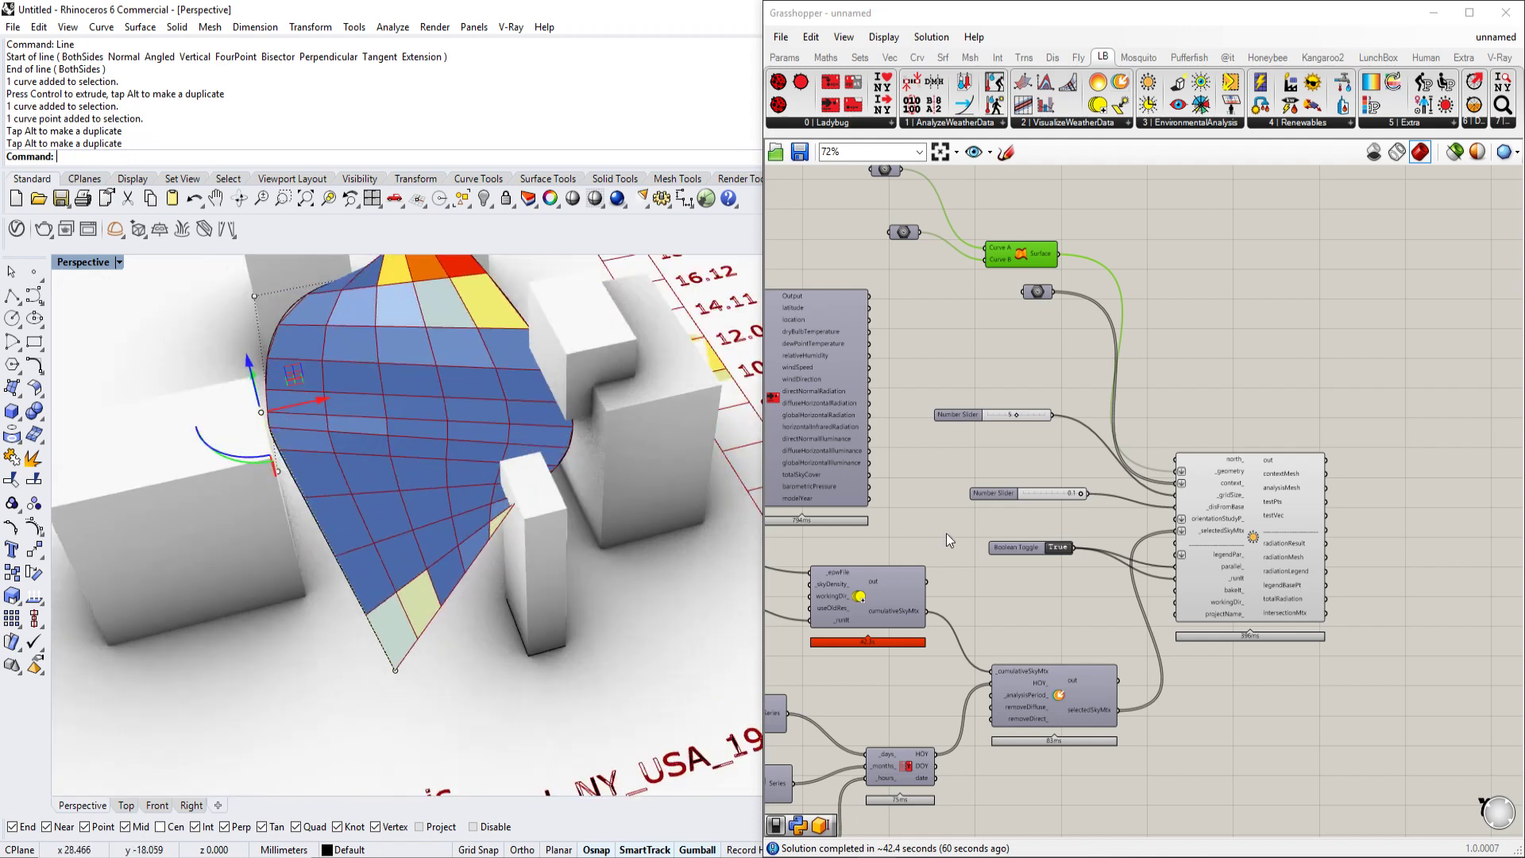
{"action": "right_click_drag", "start_coordinate": [1065, 520], "coordinate": [1192, 431]}
{"action": "right_click_drag", "start_coordinate": [627, 406], "coordinate": [384, 398]}
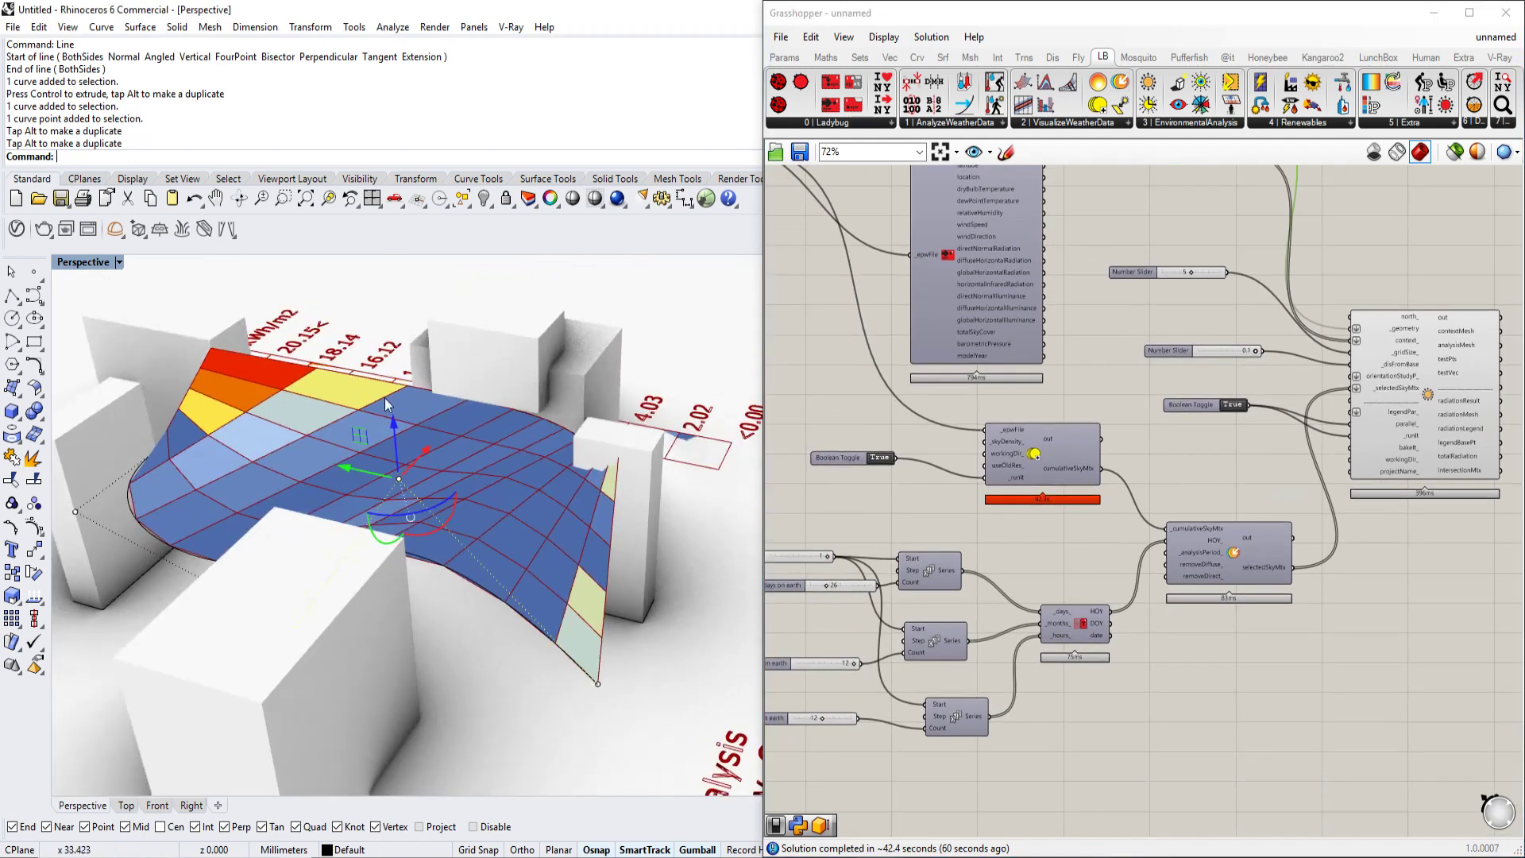
Step: Select the control point near the end of the surface's curved edge on the large block's side and raise it vertically with the gumball
{"action": "right_click_drag", "start_coordinate": [197, 449], "coordinate": [449, 419]}
{"action": "left_click", "coordinate": [374, 459]}
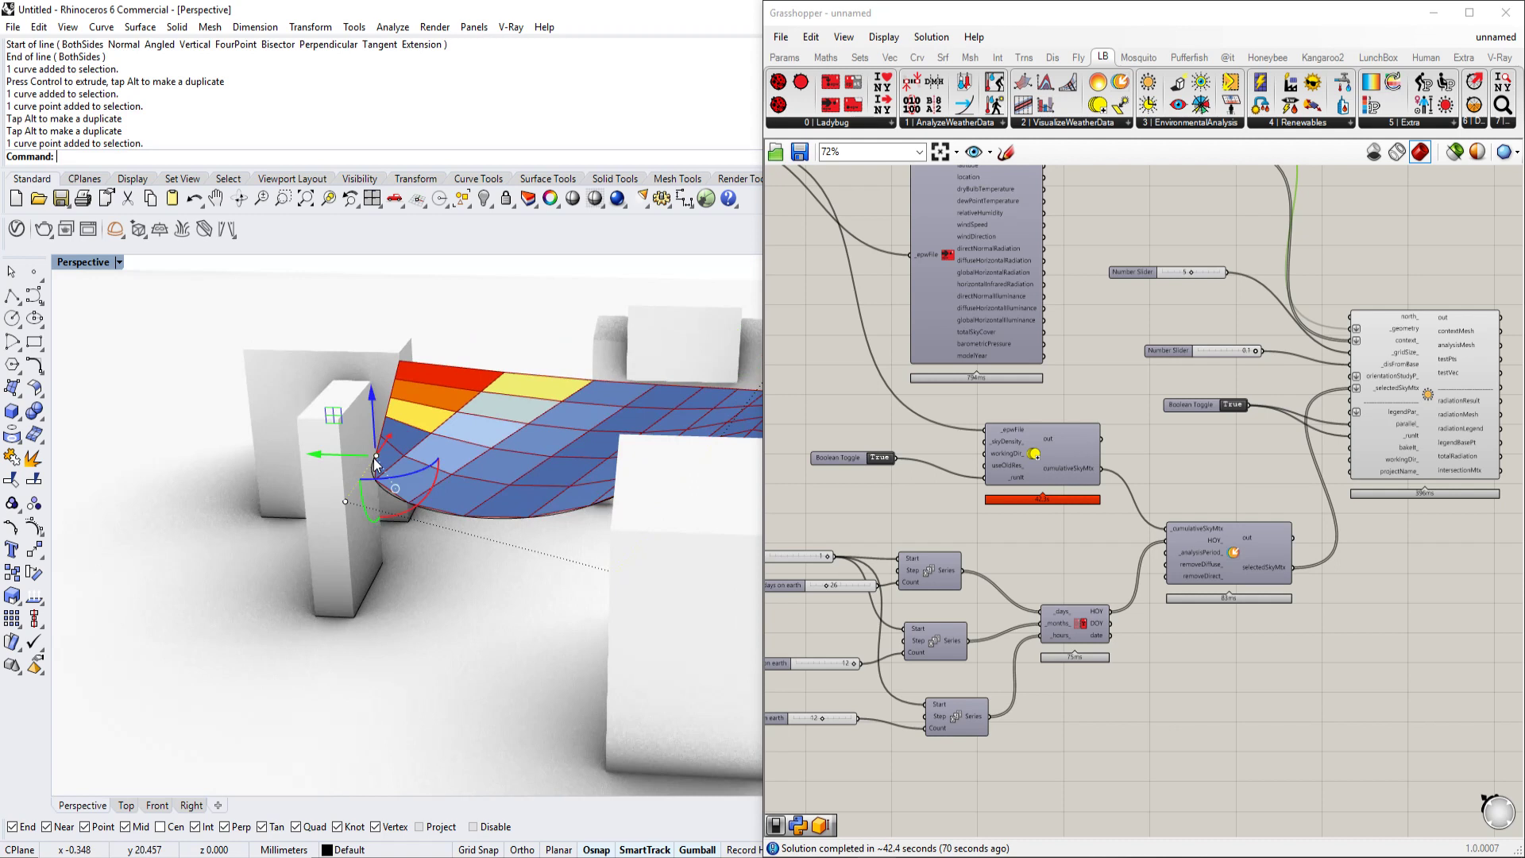
{"action": "left_click", "coordinate": [403, 359]}
{"action": "left_click", "coordinate": [415, 421]}
{"action": "left_click", "coordinate": [377, 459]}
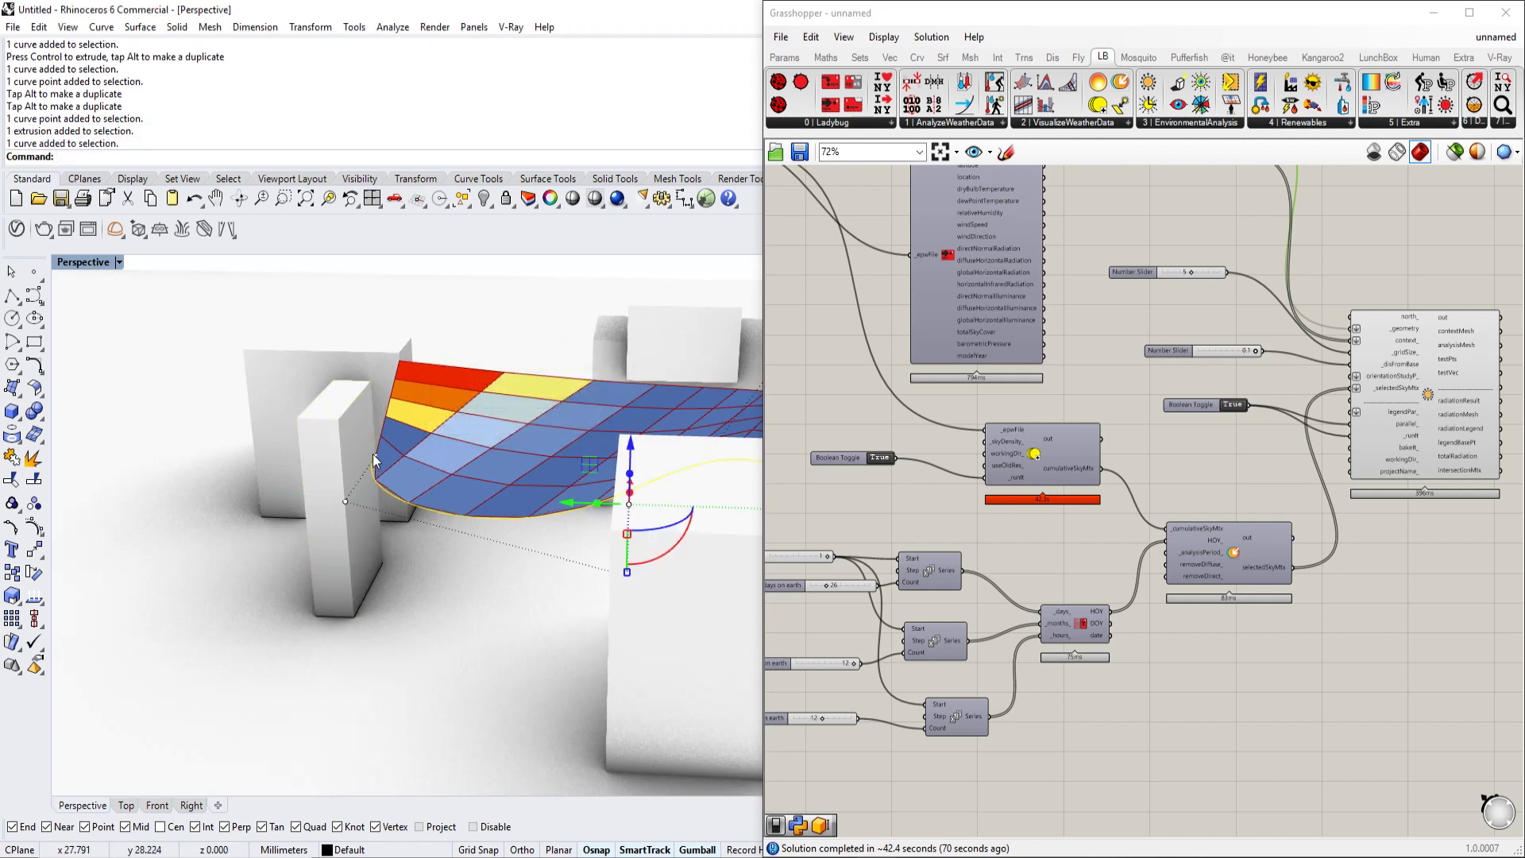
{"action": "left_click", "coordinate": [376, 456]}
{"action": "left_click_drag", "start_coordinate": [373, 410], "coordinate": [365, 290]}
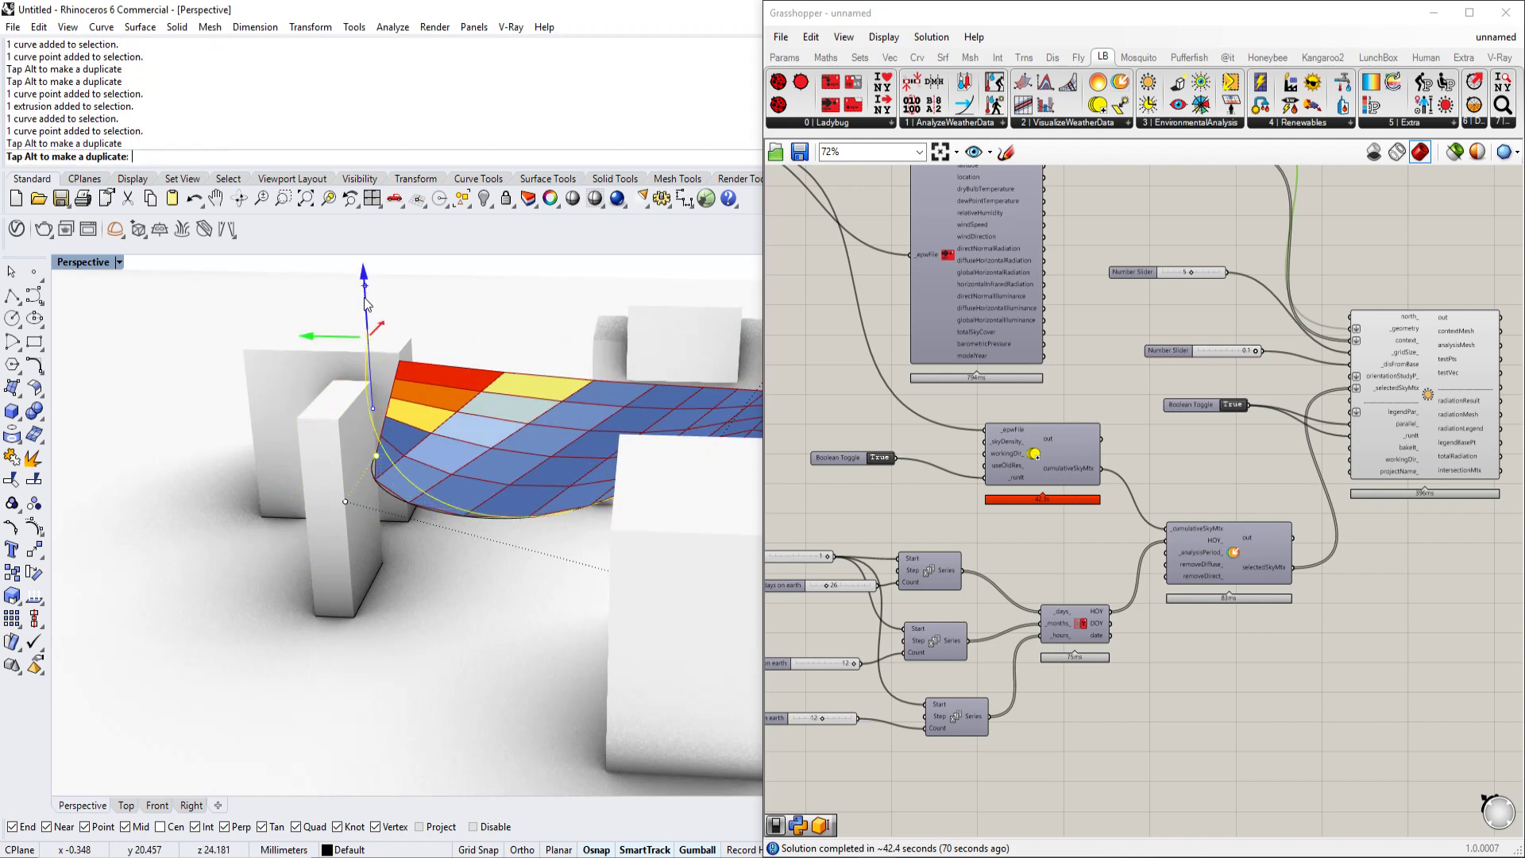
Step: Select another control point on the same curved edge, beside the large block, and lower it vertically with the gumball
{"action": "scroll", "coordinate": [402, 351], "scroll_direction": "down", "scroll_amount": 4}
{"action": "right_click_drag", "start_coordinate": [424, 392], "coordinate": [492, 445]}
{"action": "left_click", "coordinate": [509, 387]}
{"action": "left_click", "coordinate": [493, 465]}
{"action": "left_click", "coordinate": [474, 408]}
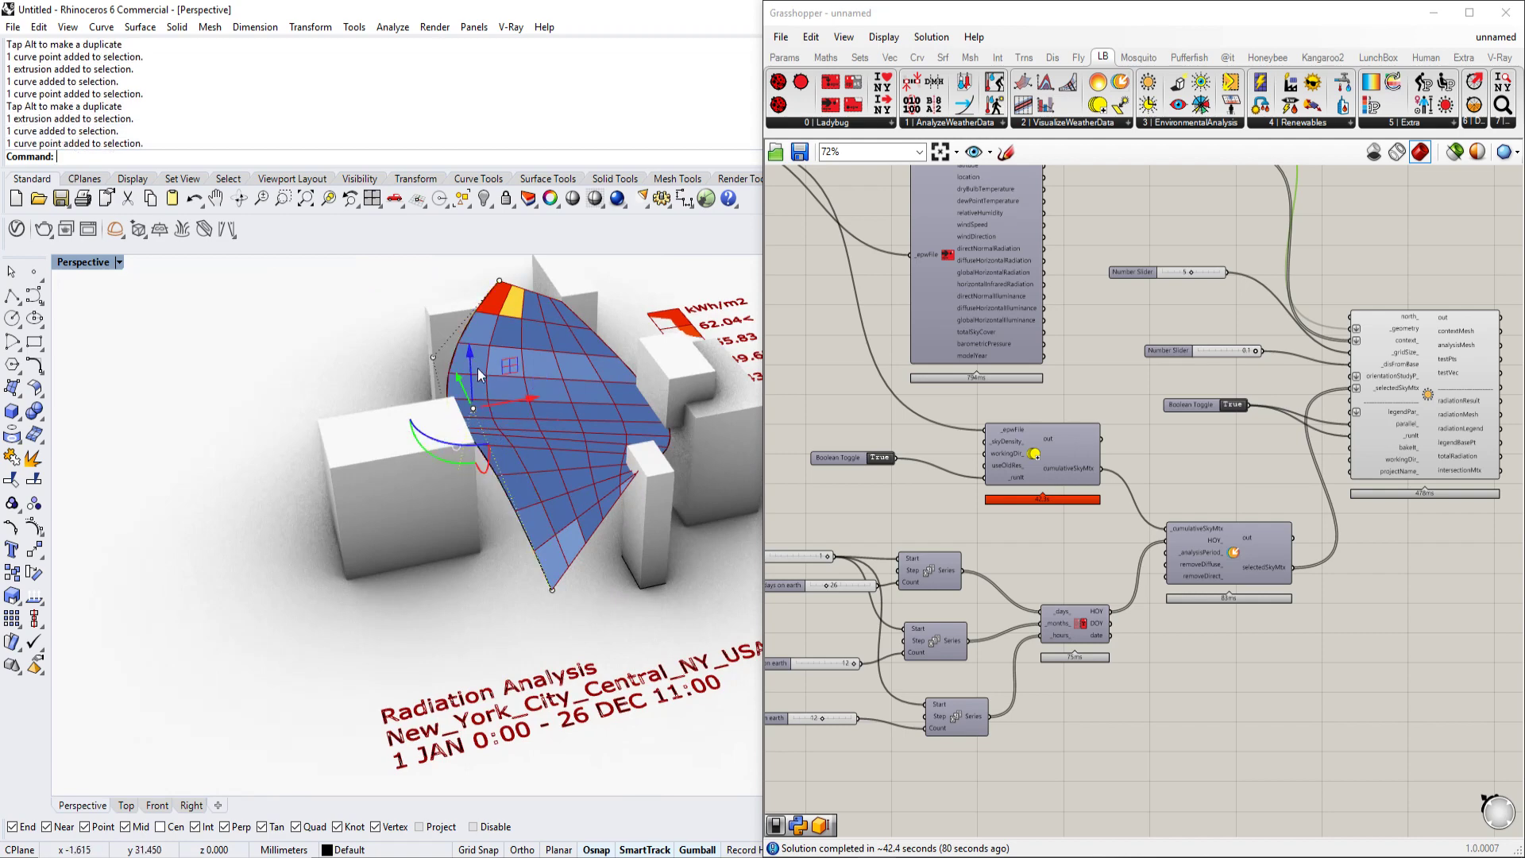
{"action": "left_click_drag", "start_coordinate": [472, 357], "coordinate": [468, 469]}
Step: Set the upper limit of the number slider feeding _disFromBase_ to 1.0 and its value to 0.1
{"action": "right_click_drag", "start_coordinate": [469, 472], "coordinate": [632, 445]}
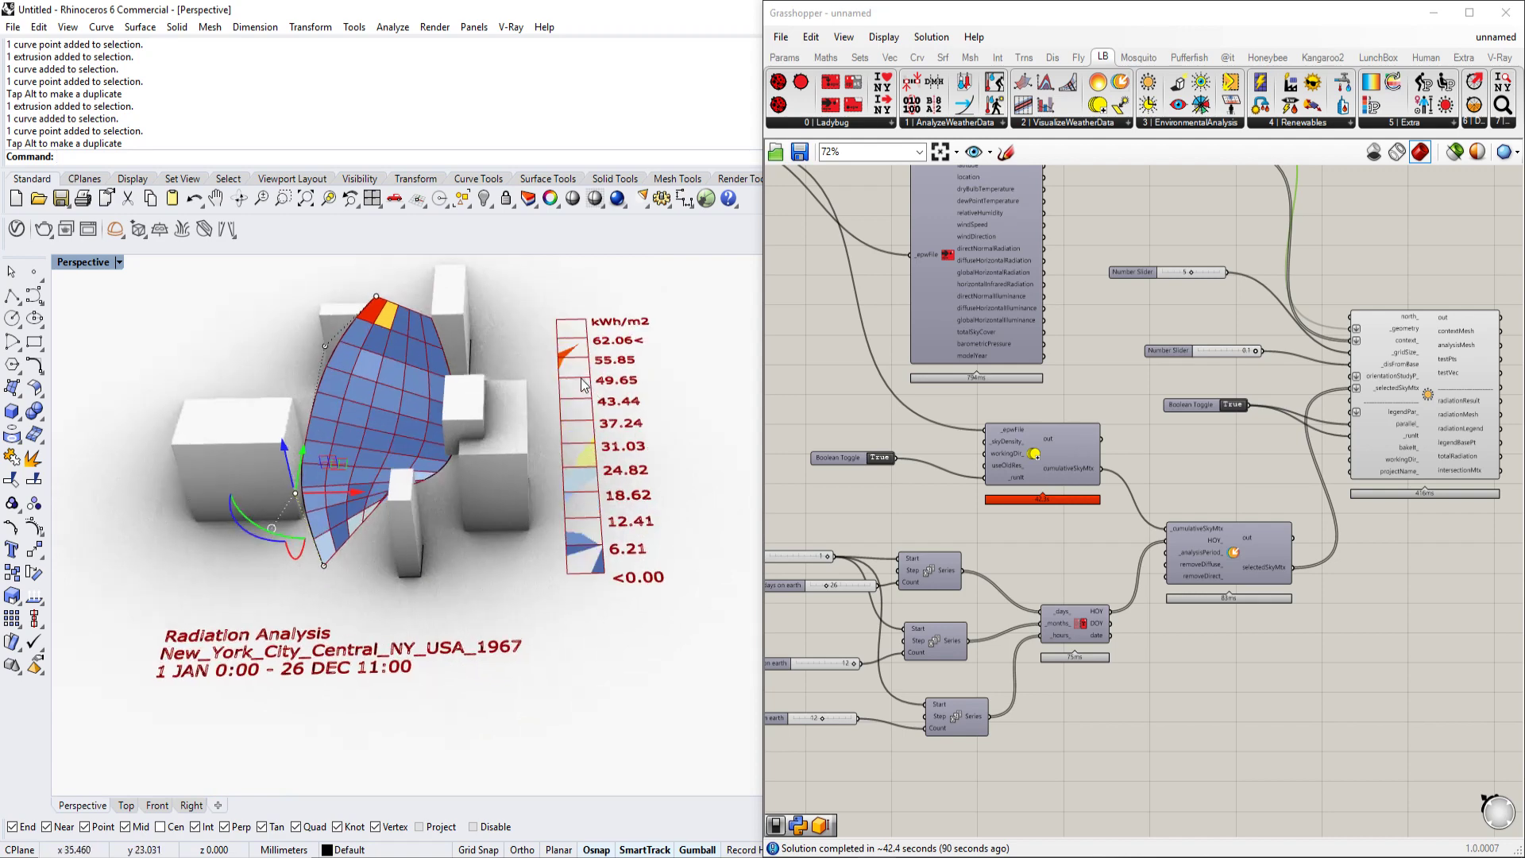
{"action": "scroll", "coordinate": [402, 436], "scroll_direction": "up", "scroll_amount": 2}
{"action": "right_click_drag", "start_coordinate": [403, 436], "coordinate": [376, 419]}
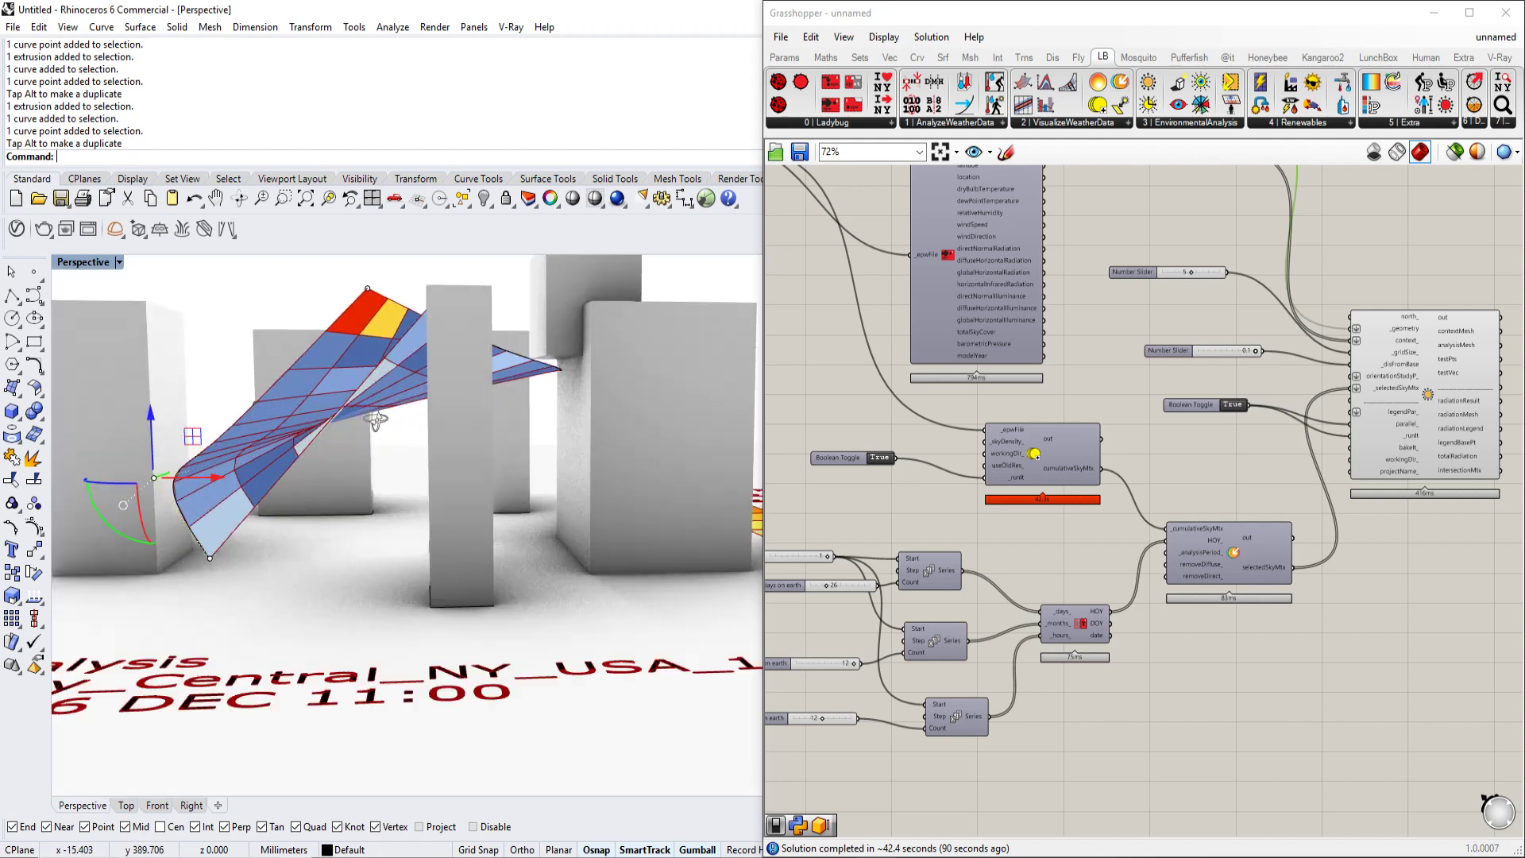
{"action": "scroll", "coordinate": [375, 419], "scroll_direction": "up", "scroll_amount": 1}
{"action": "scroll", "coordinate": [1204, 417], "scroll_direction": "up", "scroll_amount": 4}
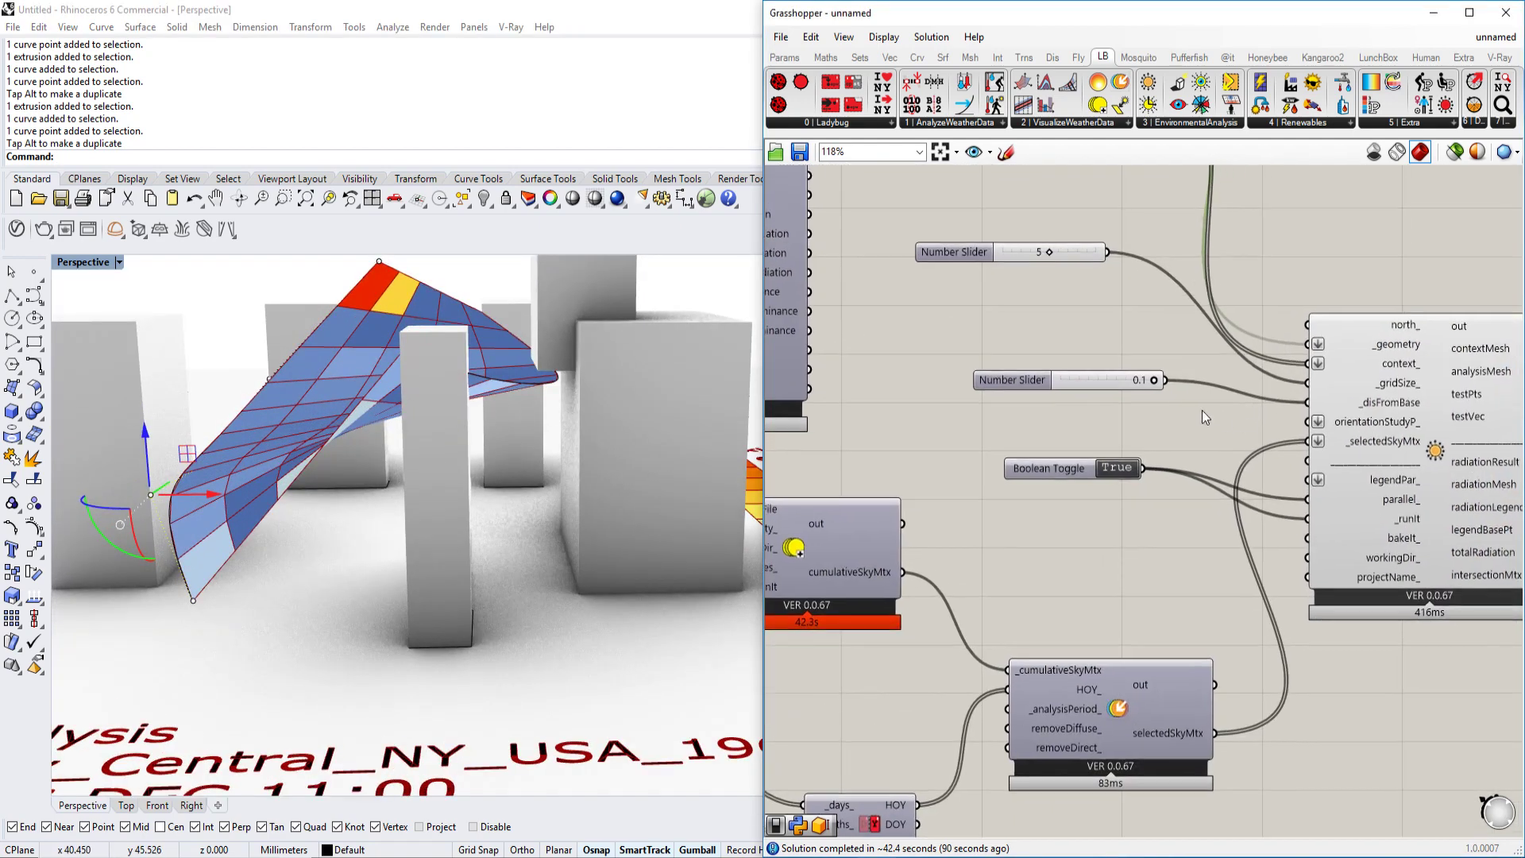
{"action": "scroll", "coordinate": [1205, 417], "scroll_direction": "up", "scroll_amount": 2}
{"action": "double_click", "coordinate": [951, 379]}
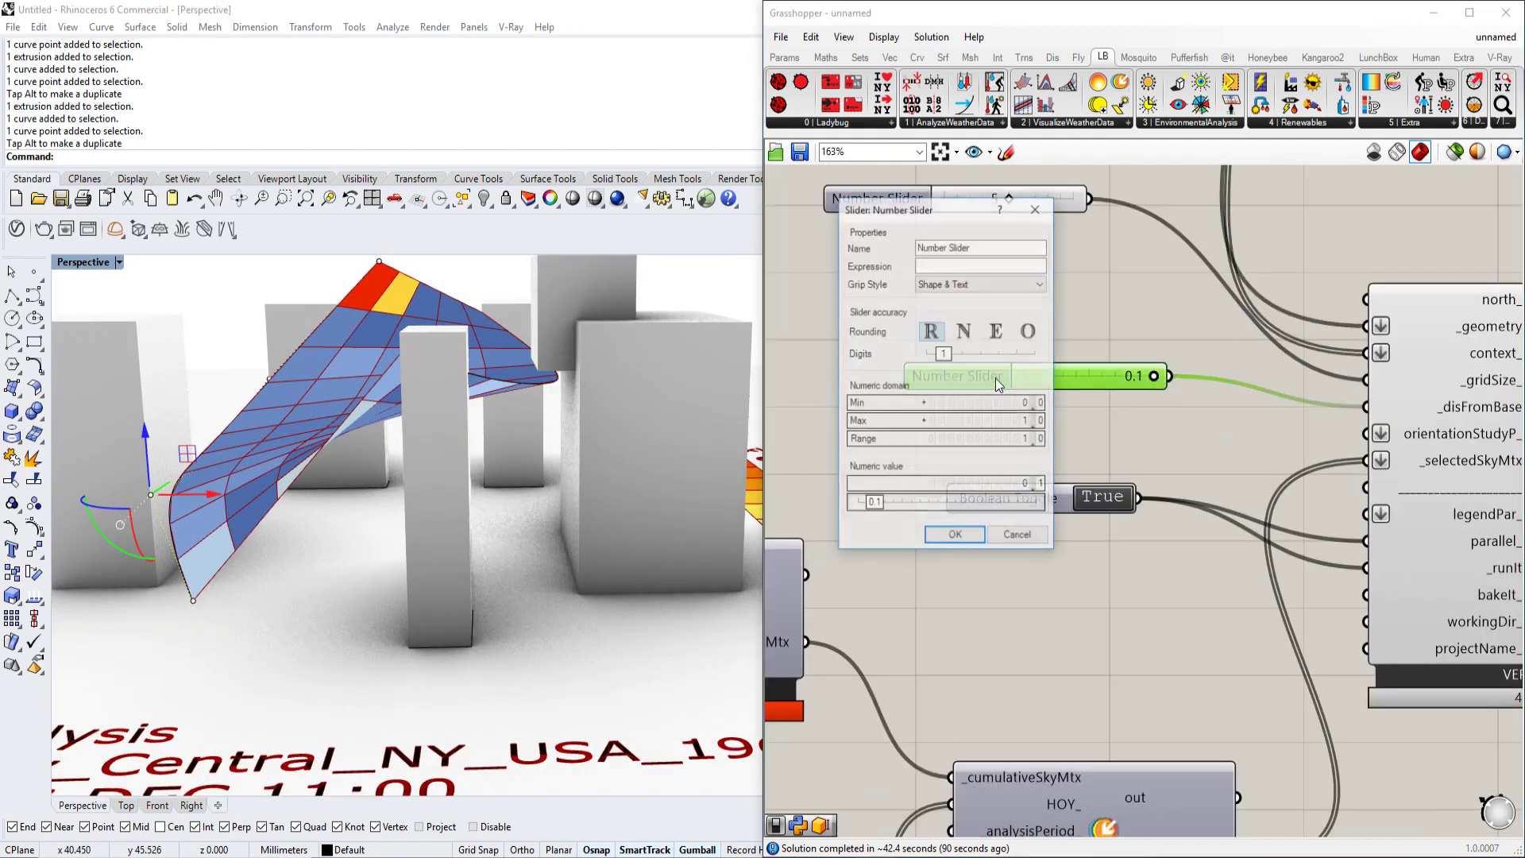
{"action": "double_click", "coordinate": [988, 422]}
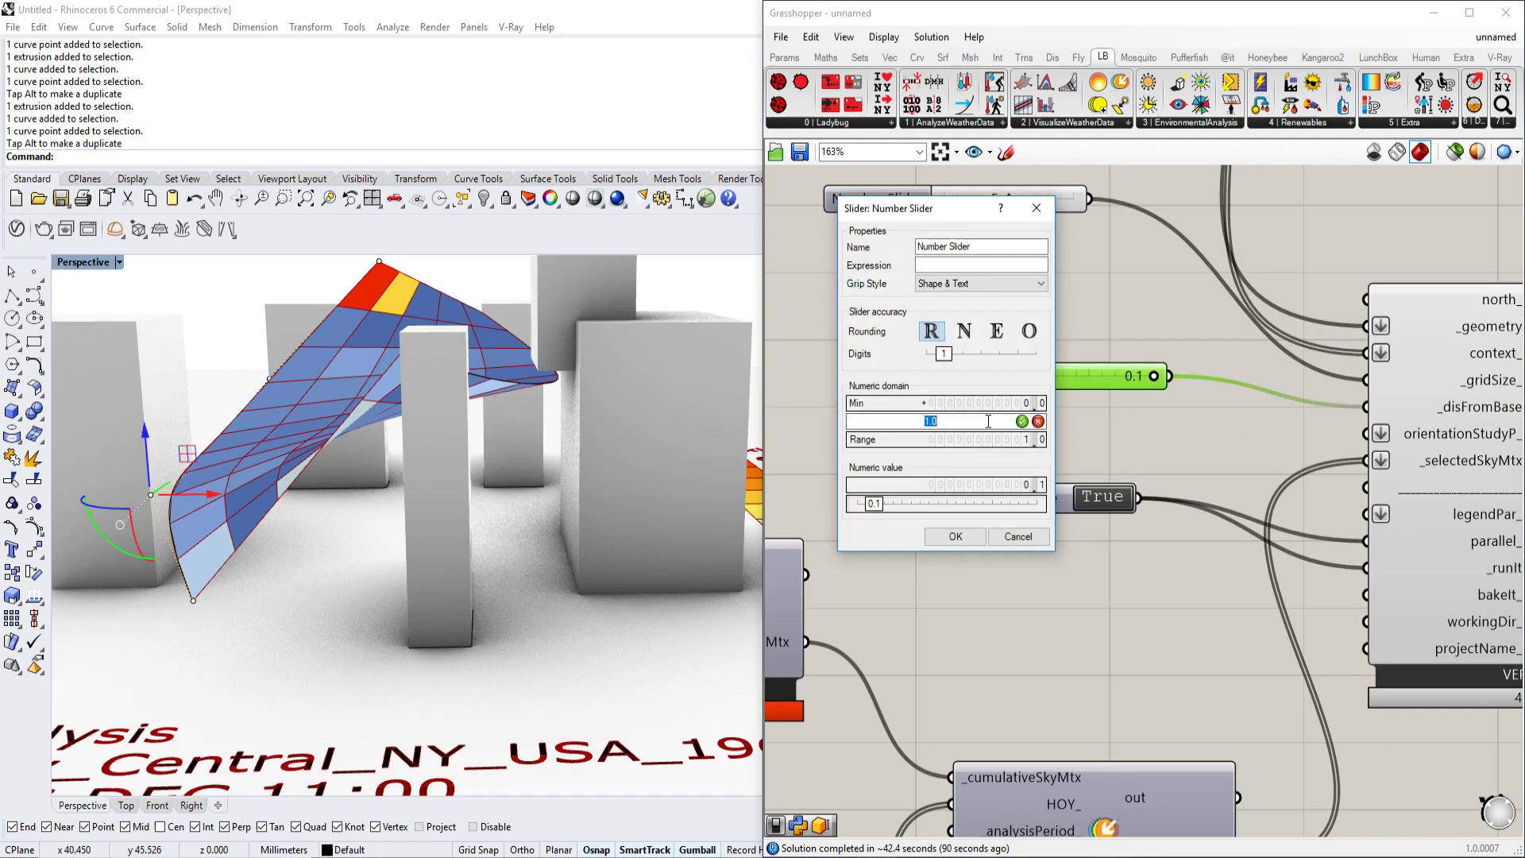
{"action": "left_click", "coordinate": [953, 534]}
{"action": "left_click_drag", "start_coordinate": [1036, 378], "coordinate": [1115, 382]}
{"action": "left_click_drag", "start_coordinate": [1042, 384], "coordinate": [1036, 381]}
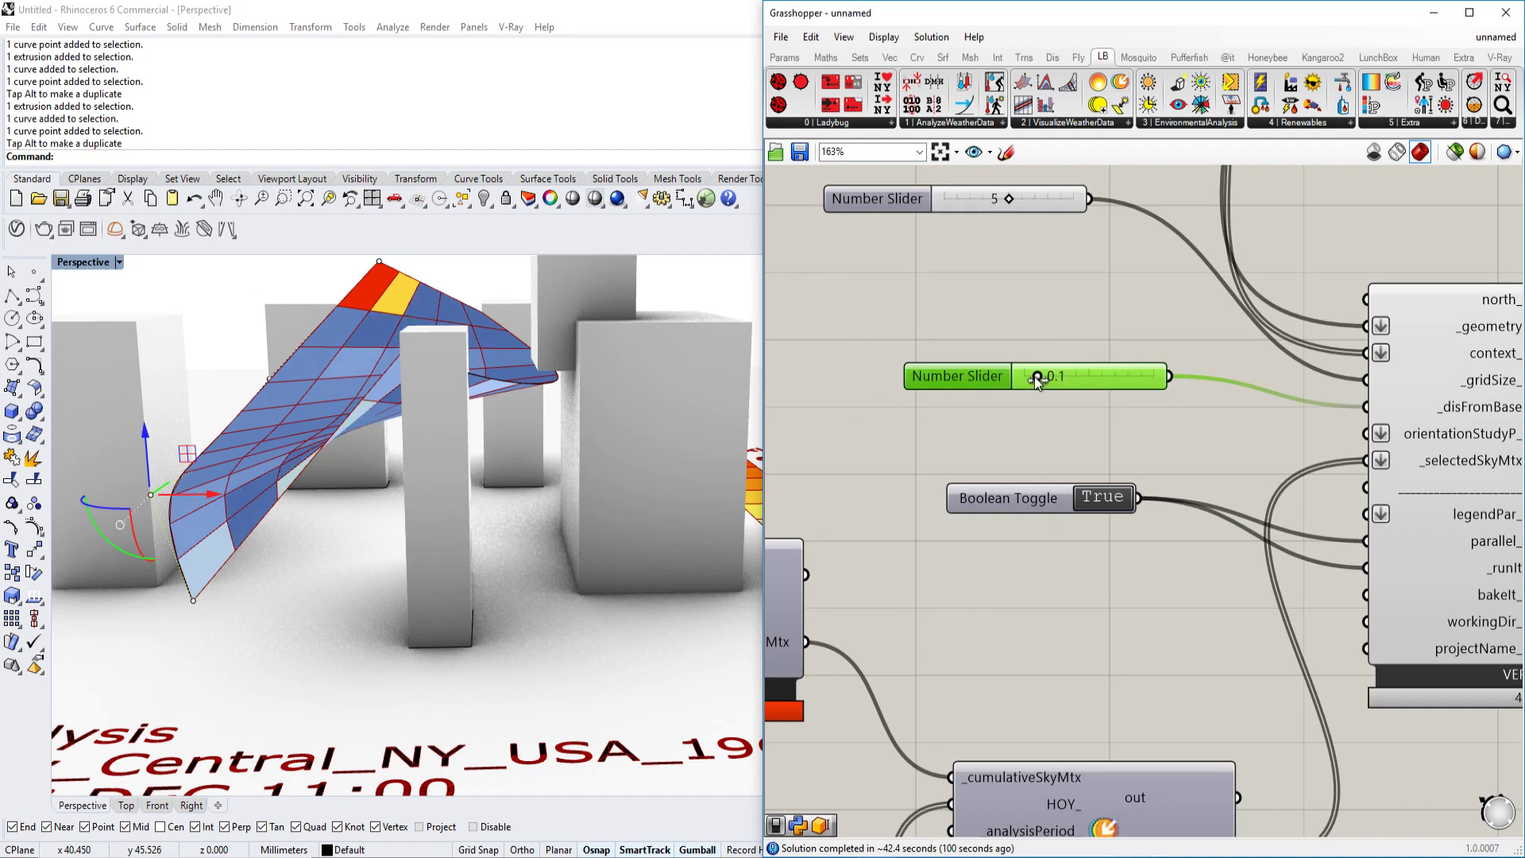
Step: Place the grid size slider closer to the distance slider and set it to 3 for a finer radiation mesh
{"action": "scroll", "coordinate": [1036, 380], "scroll_direction": "down", "scroll_amount": 2}
{"action": "left_click_drag", "start_coordinate": [878, 267], "coordinate": [881, 349]}
{"action": "right_click_drag", "start_coordinate": [458, 347], "coordinate": [497, 413]}
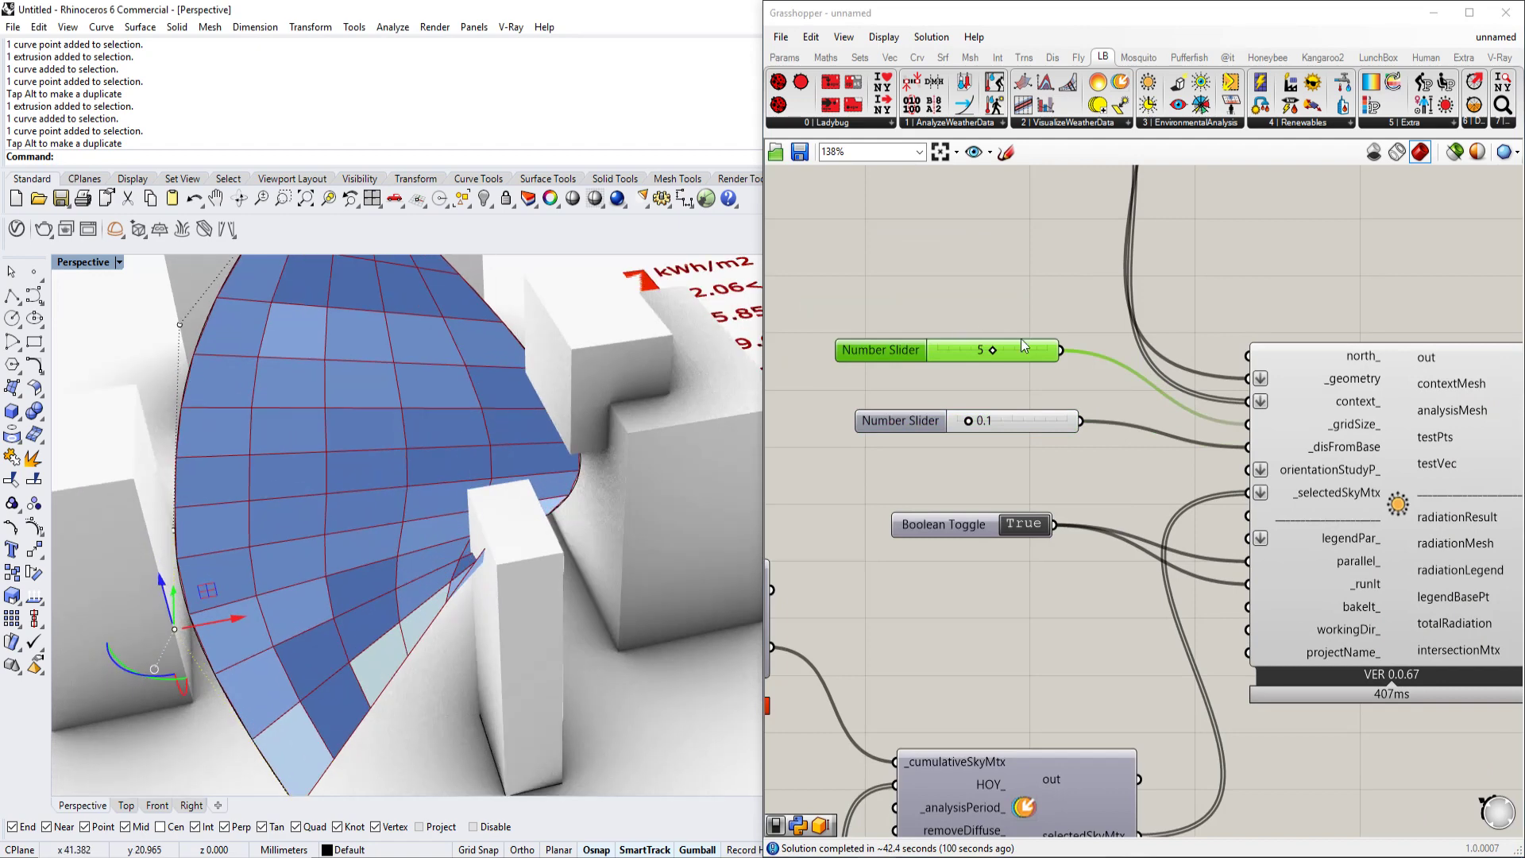
{"action": "scroll", "coordinate": [993, 354], "scroll_direction": "up", "scroll_amount": 2}
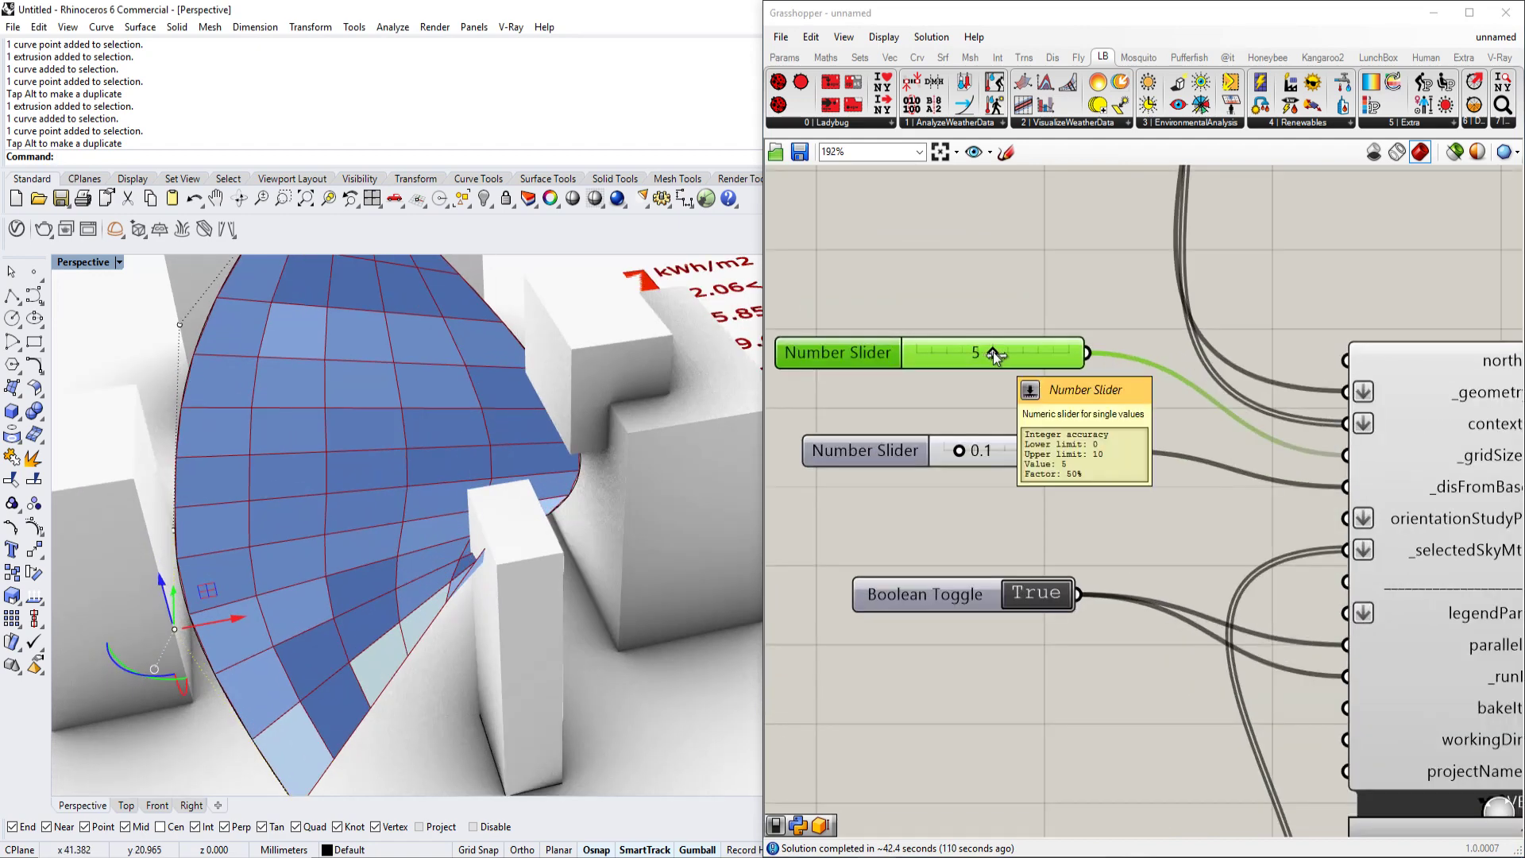
{"action": "scroll", "coordinate": [992, 355], "scroll_direction": "down", "scroll_amount": 2}
{"action": "left_click_drag", "start_coordinate": [992, 355], "coordinate": [975, 358]}
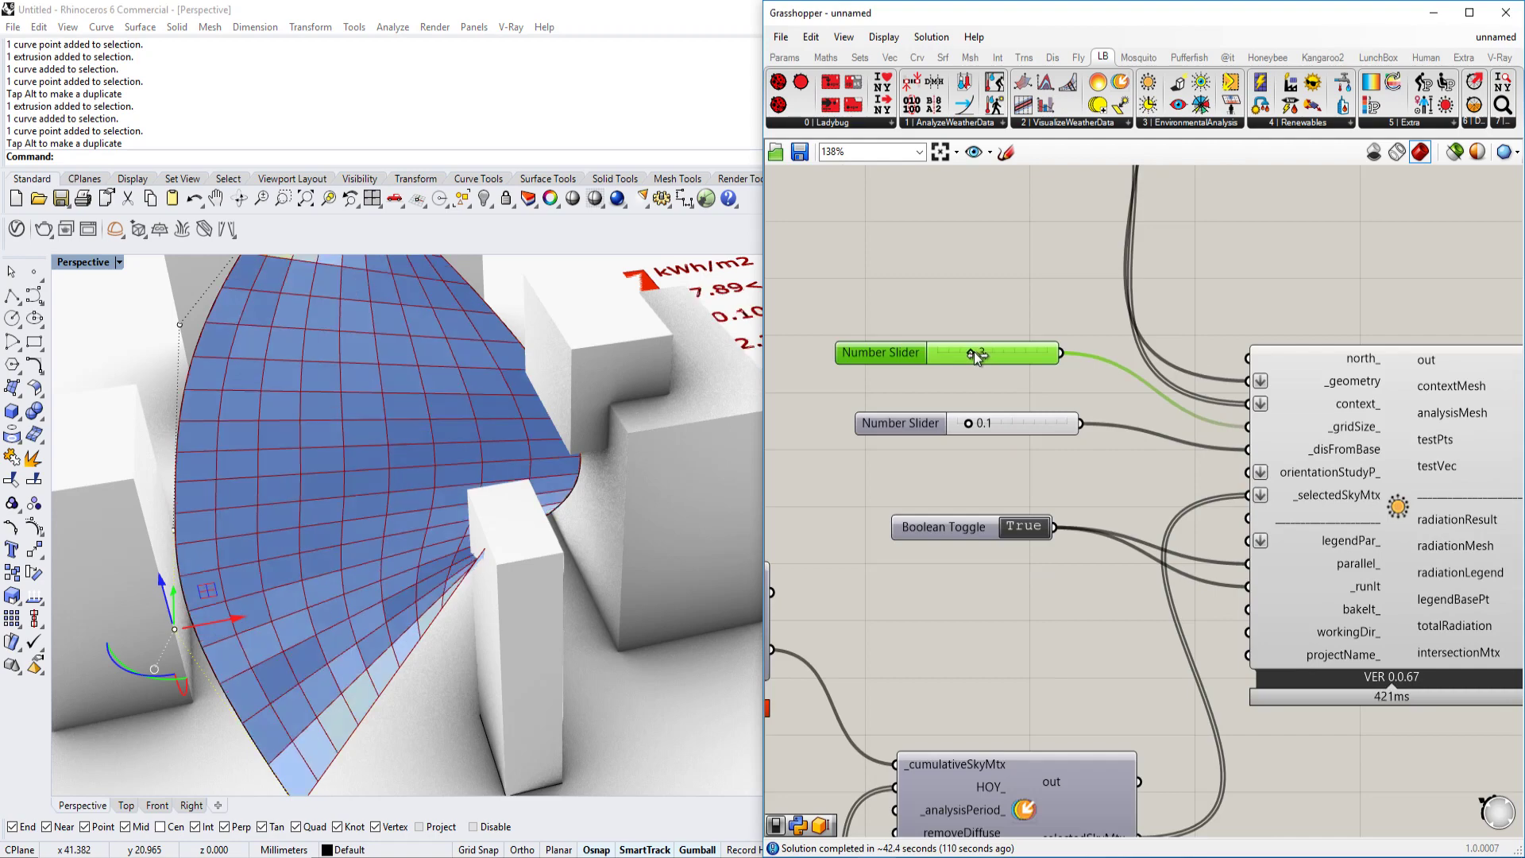
Step: Select the large block beside the surface and move it away from the surface along its red gumball axis
{"action": "right_click_drag", "start_coordinate": [631, 461], "coordinate": [444, 625]}
{"action": "left_click", "coordinate": [608, 531]}
{"action": "left_click", "coordinate": [594, 534]}
{"action": "scroll", "coordinate": [526, 587], "scroll_direction": "down", "scroll_amount": 5}
{"action": "scroll", "coordinate": [444, 625], "scroll_direction": "up", "scroll_amount": 5}
{"action": "left_click", "coordinate": [289, 517]}
{"action": "right_click_drag", "start_coordinate": [289, 517], "coordinate": [499, 471]}
{"action": "scroll", "coordinate": [514, 513], "scroll_direction": "down", "scroll_amount": 4}
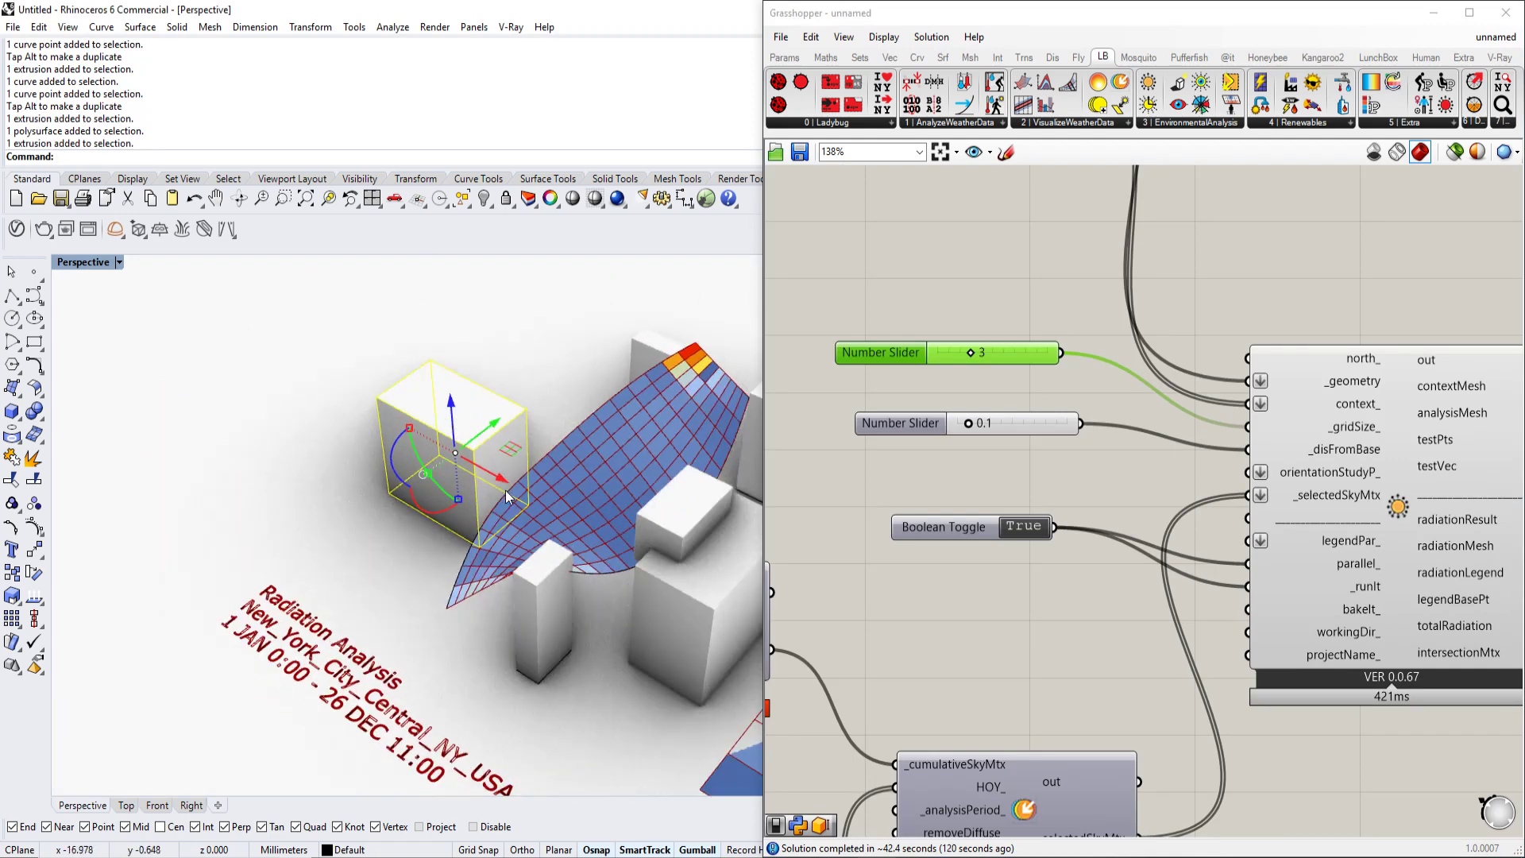
{"action": "left_click_drag", "start_coordinate": [499, 471], "coordinate": [369, 413]}
Step: Select the tall narrow block at the surface's near corner and move it away from the surface
{"action": "right_click_drag", "start_coordinate": [368, 409], "coordinate": [613, 530]}
{"action": "left_click", "coordinate": [700, 591]}
{"action": "right_click_drag", "start_coordinate": [701, 590], "coordinate": [548, 461], "text": "shift"}
{"action": "left_click_drag", "start_coordinate": [525, 439], "coordinate": [630, 550]}
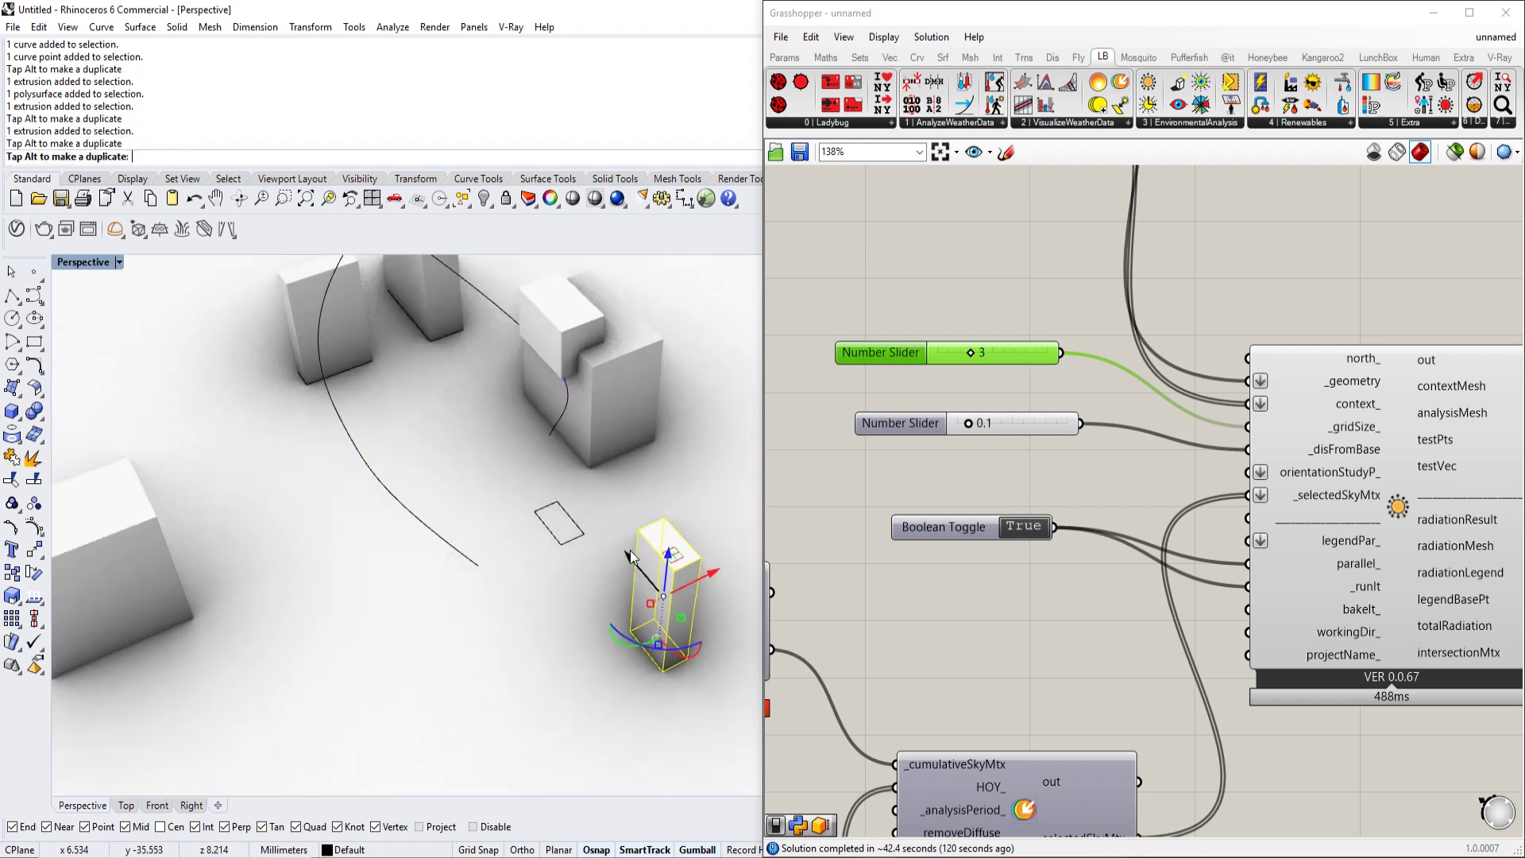
{"action": "right_click_drag", "start_coordinate": [526, 475], "coordinate": [570, 398]}
{"action": "left_click", "coordinate": [550, 451]}
{"action": "left_click", "coordinate": [571, 390]}
Step: Add a Flip component, feed it the ruled surface, and connect its Surface output to _geometry in place of the unflipped surface
{"action": "scroll", "coordinate": [1061, 521], "scroll_direction": "down", "scroll_amount": 4}
{"action": "right_click_drag", "start_coordinate": [1043, 486], "coordinate": [1047, 543]}
{"action": "scroll", "coordinate": [1071, 345], "scroll_direction": "up", "scroll_amount": 3}
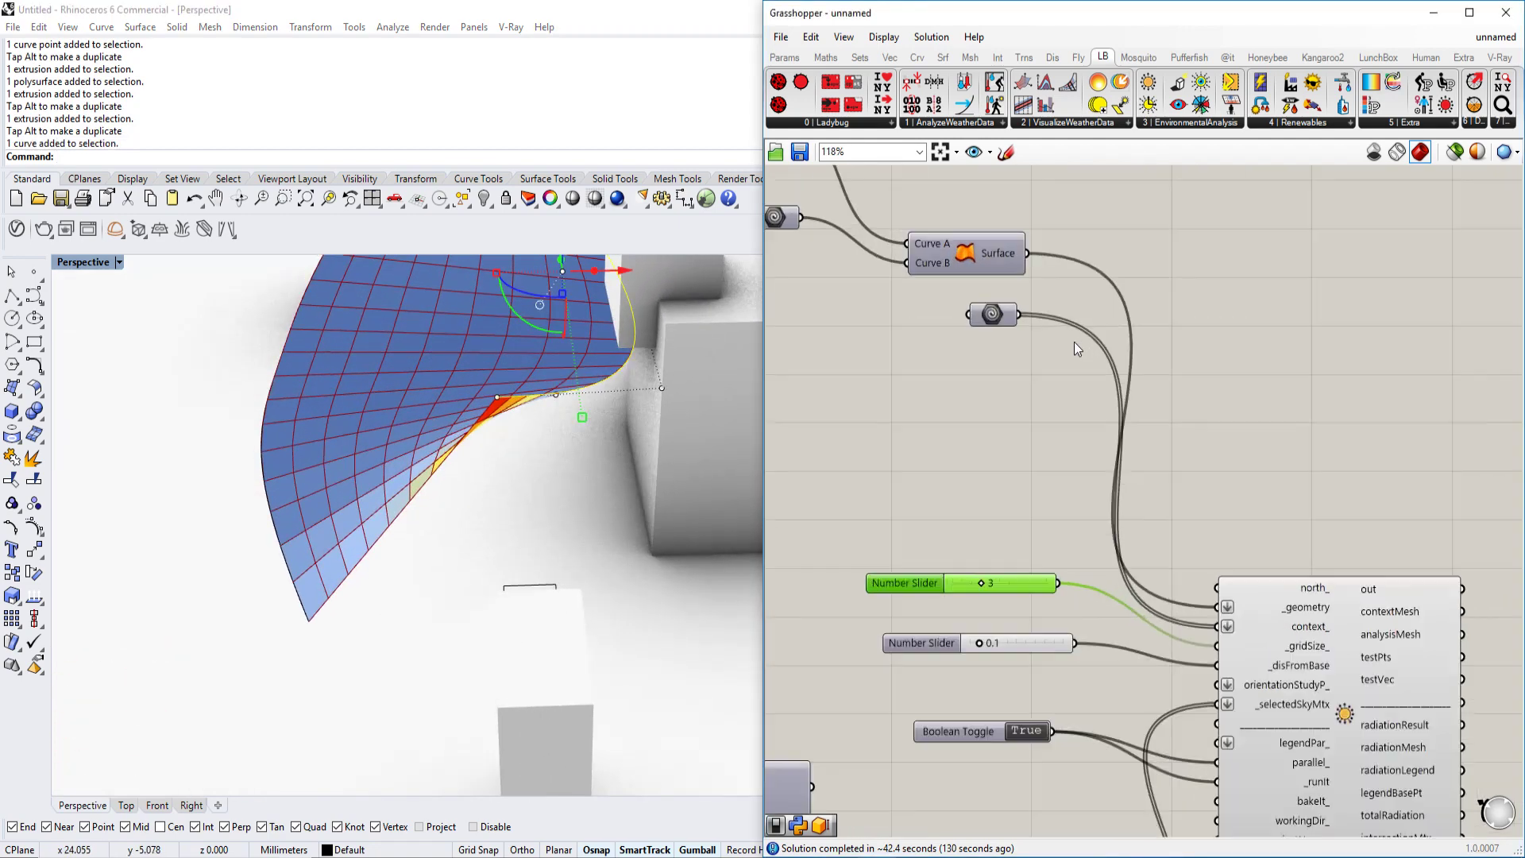
{"action": "right_click_drag", "start_coordinate": [1074, 343], "coordinate": [1085, 341]}
{"action": "double_click", "coordinate": [1085, 341]}
{"action": "type", "text": "flip"}
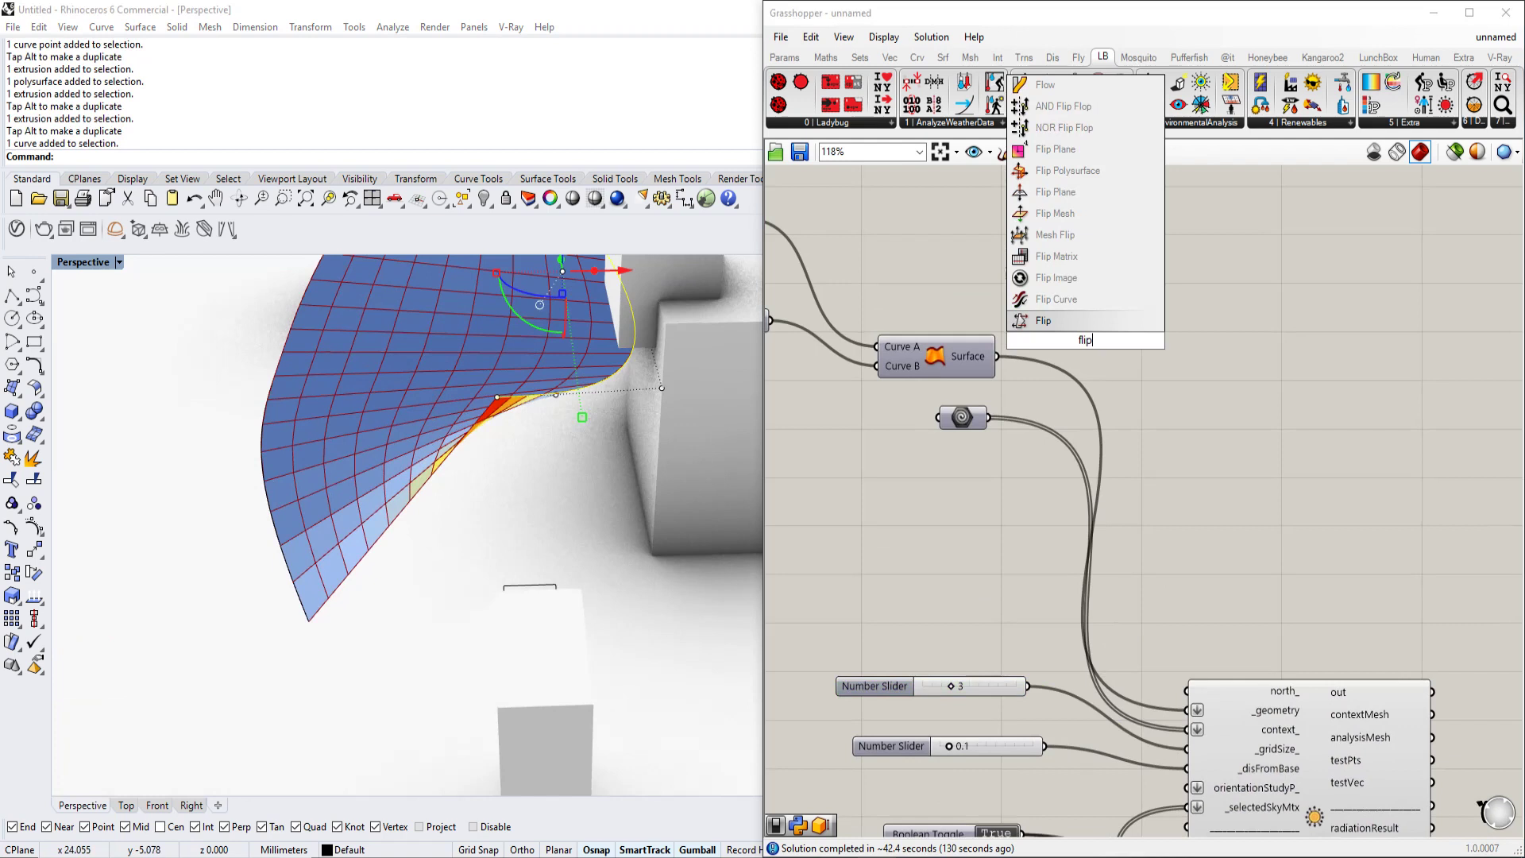
{"action": "key", "text": "Return"}
{"action": "left_click_drag", "start_coordinate": [998, 355], "coordinate": [1027, 330]}
{"action": "right_click_drag", "start_coordinate": [1126, 343], "coordinate": [1055, 290]}
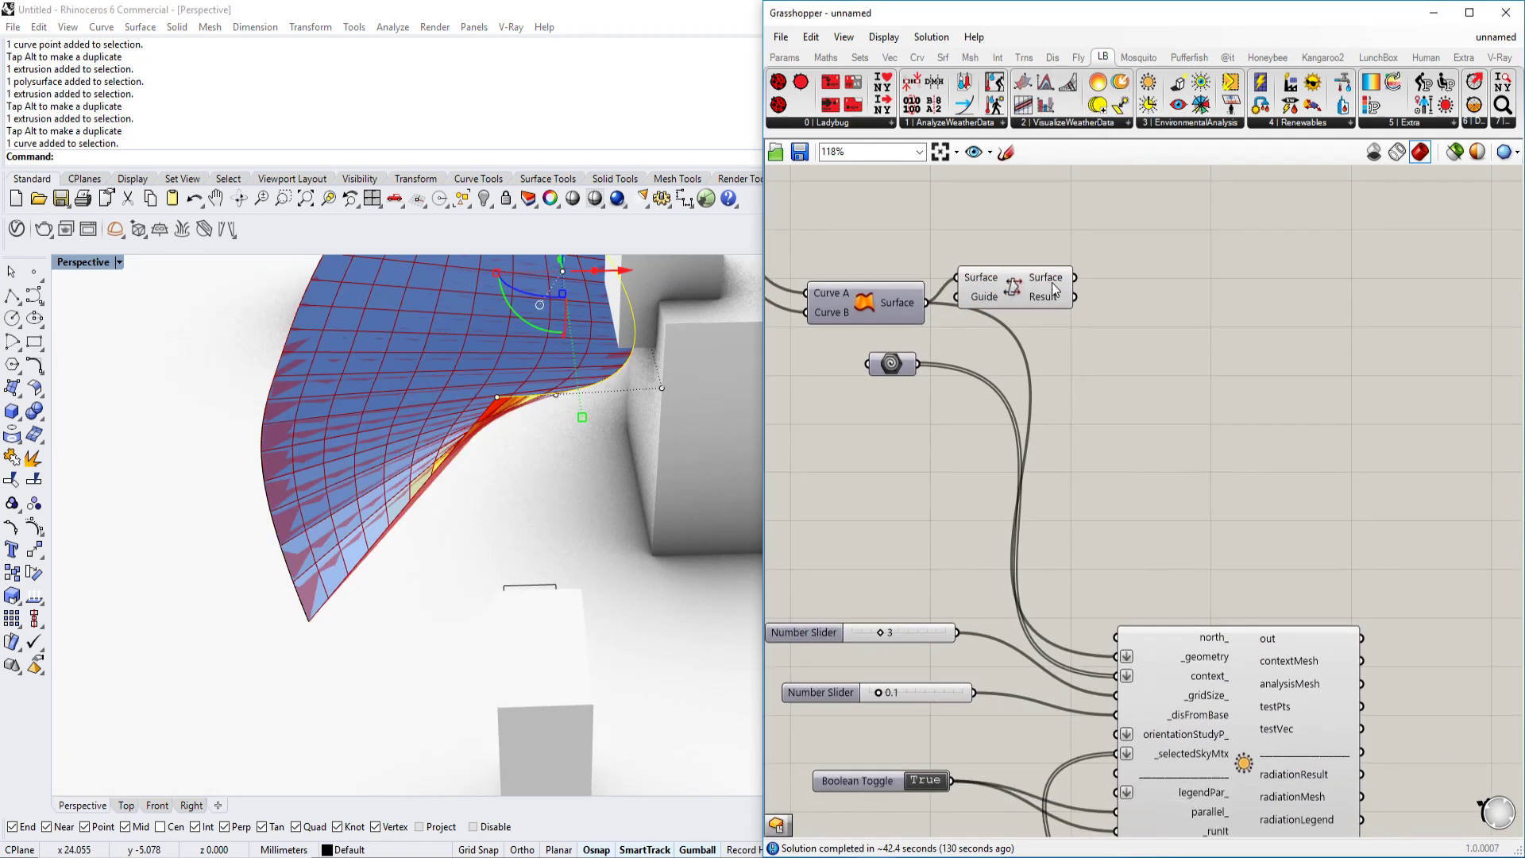
{"action": "left_click_drag", "start_coordinate": [1074, 280], "coordinate": [1105, 659]}
Step: Turn off the preview of the Flip component so that only the radiation mesh is displayed
{"action": "right_click_drag", "start_coordinate": [469, 349], "coordinate": [500, 440]}
{"action": "right_click_drag", "start_coordinate": [590, 474], "coordinate": [761, 503]}
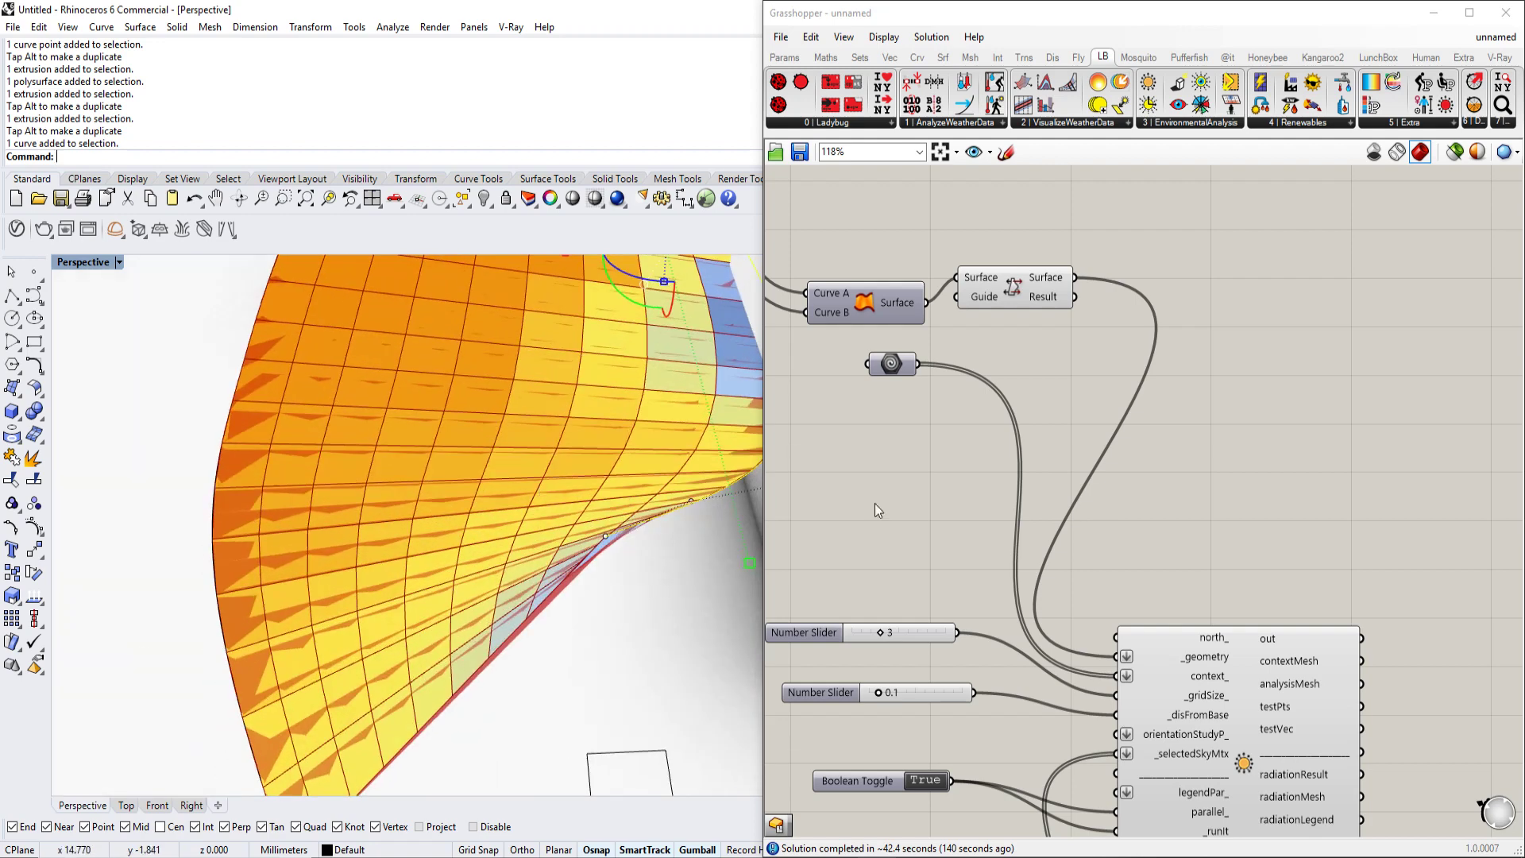
{"action": "left_click", "coordinate": [1014, 290]}
{"action": "right_click", "coordinate": [1013, 290]}
{"action": "left_click", "coordinate": [1057, 320]}
{"action": "scroll", "coordinate": [555, 531], "scroll_direction": "down", "scroll_amount": 6}
{"action": "right_click_drag", "start_coordinate": [555, 531], "coordinate": [533, 554]}
{"action": "scroll", "coordinate": [533, 556], "scroll_direction": "down", "scroll_amount": 3}
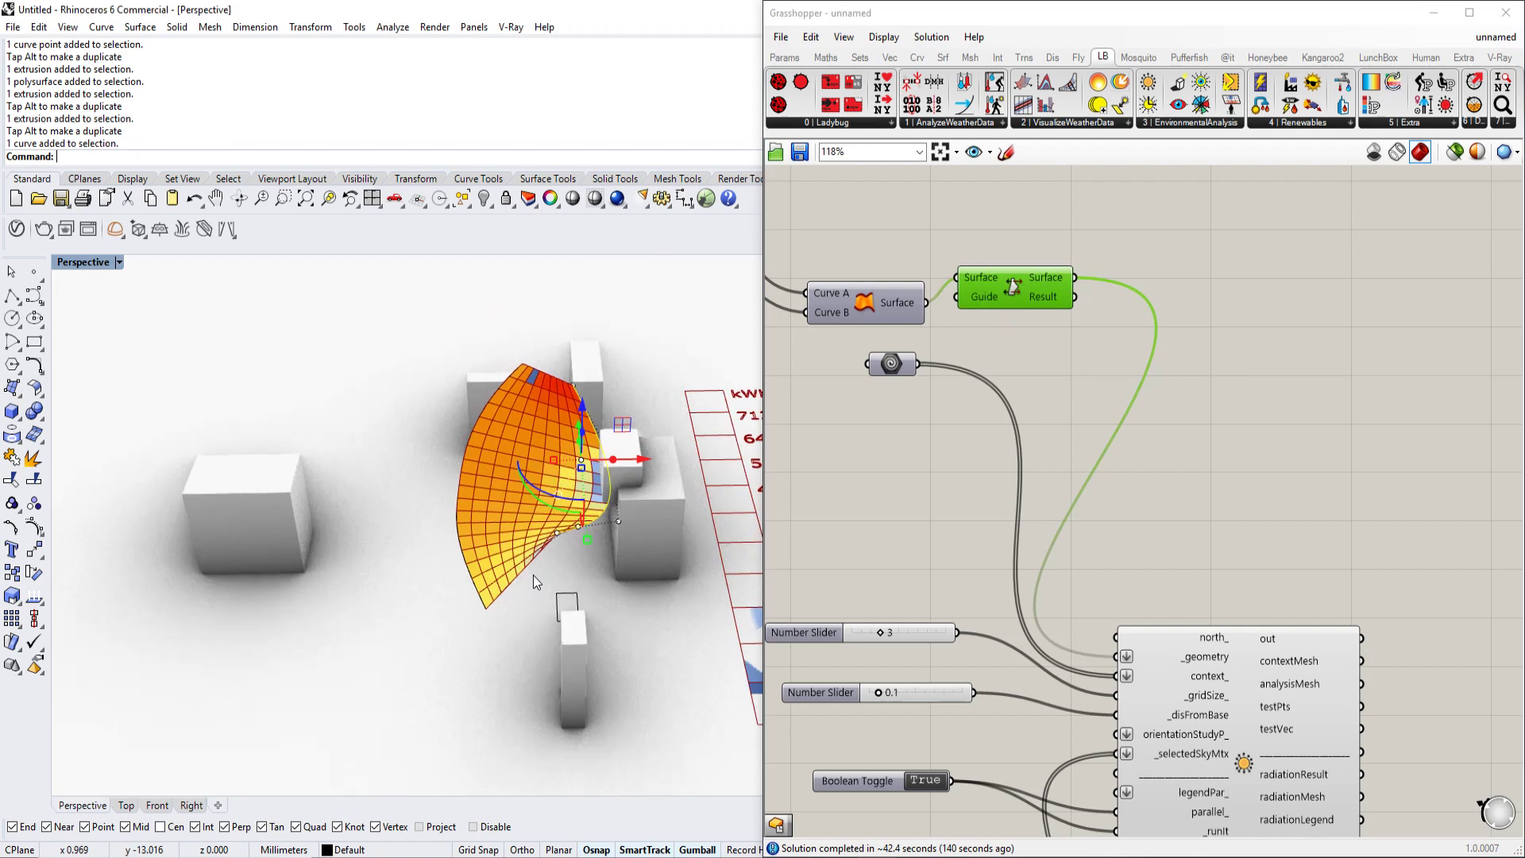
Step: Reposition the Flip component below the context geometry container, closer to the radiation analysis component
{"action": "scroll", "coordinate": [532, 567], "scroll_direction": "up", "scroll_amount": 3}
{"action": "left_click_drag", "start_coordinate": [1009, 290], "coordinate": [927, 529]}
{"action": "right_click_drag", "start_coordinate": [381, 644], "coordinate": [347, 619]}
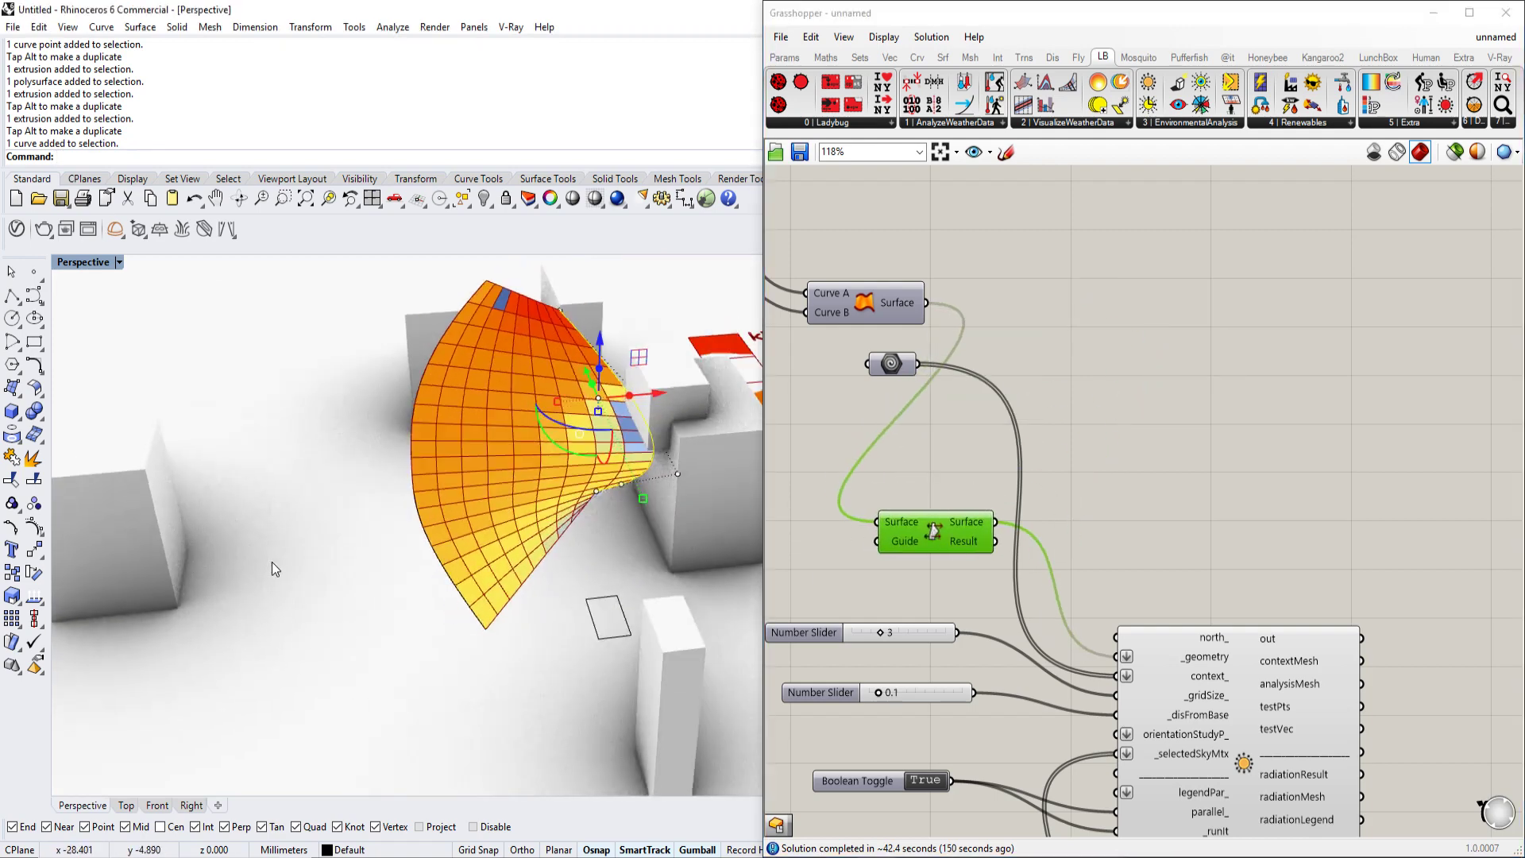
Step: Select the large block and move it back along its red axis until it meets the surface's edge
{"action": "scroll", "coordinate": [301, 540], "scroll_direction": "down", "scroll_amount": 4}
{"action": "left_click", "coordinate": [258, 508]}
{"action": "scroll", "coordinate": [476, 501], "scroll_direction": "up", "scroll_amount": 4}
{"action": "mouse_move", "coordinate": [473, 516]}
{"action": "right_mouse_down"}
{"action": "mouse_move", "coordinate": [471, 397]}
{"action": "mouse_move", "coordinate": [471, 496]}
{"action": "right_mouse_up"}
{"action": "scroll", "coordinate": [471, 501], "scroll_direction": "down", "scroll_amount": 2}
{"action": "left_click_drag", "start_coordinate": [223, 509], "coordinate": [443, 488]}
{"action": "right_click_drag", "start_coordinate": [551, 465], "coordinate": [502, 456]}
{"action": "scroll", "coordinate": [445, 477], "scroll_direction": "up", "scroll_amount": 4}
{"action": "scroll", "coordinate": [436, 478], "scroll_direction": "down", "scroll_amount": 4}
{"action": "scroll", "coordinate": [413, 513], "scroll_direction": "up", "scroll_amount": 4}
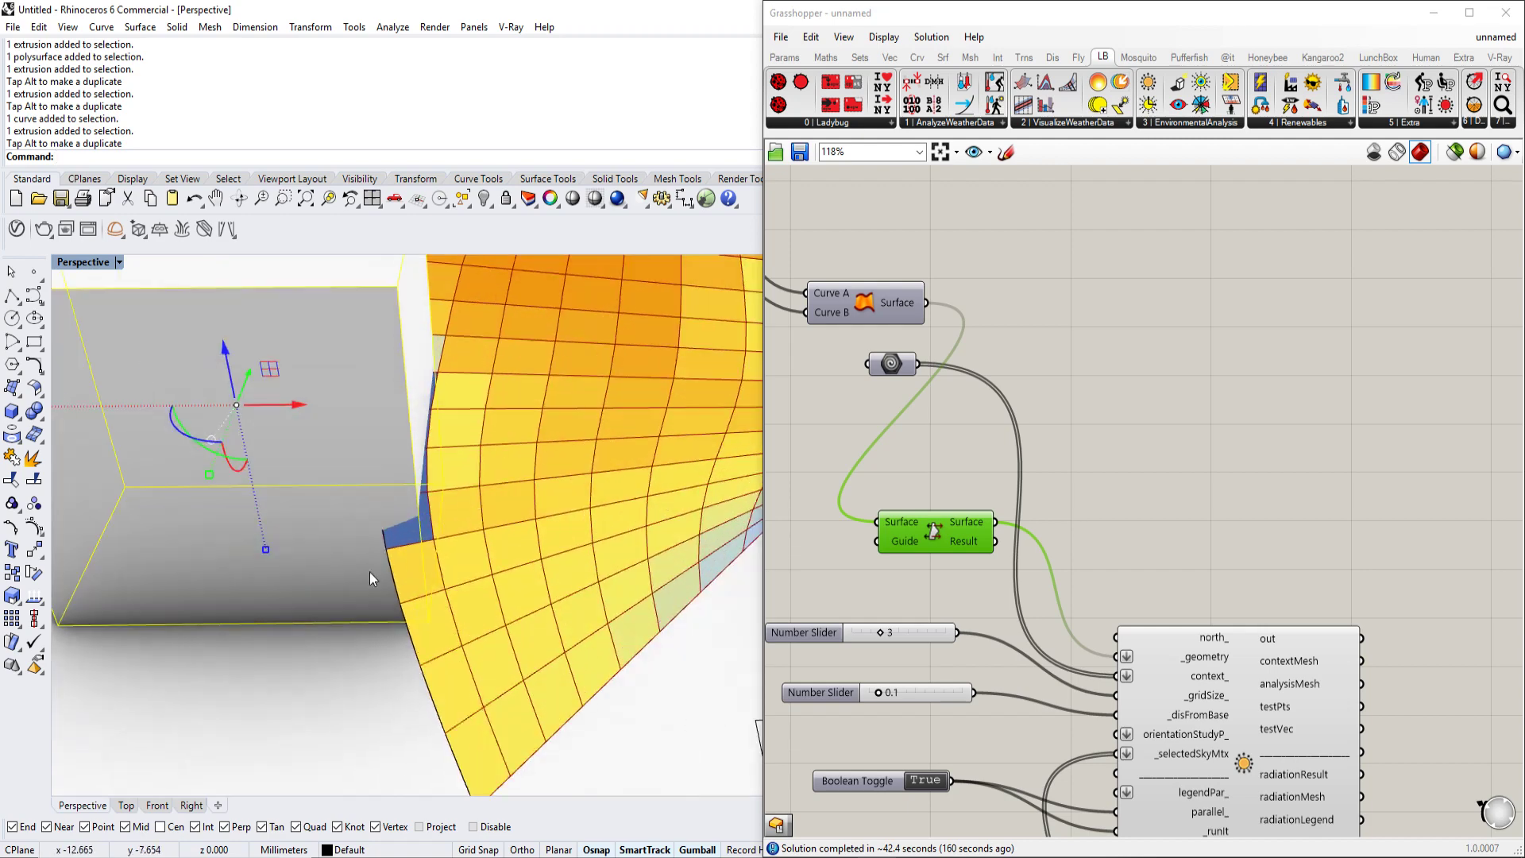
Step: Move the tall narrow block against the opposite edge of the surface and enlarge it with the gumball's scale handle
{"action": "scroll", "coordinate": [391, 500], "scroll_direction": "down", "scroll_amount": 4}
{"action": "right_click_drag", "start_coordinate": [391, 500], "coordinate": [474, 658]}
{"action": "left_click_drag", "start_coordinate": [433, 681], "coordinate": [554, 546]}
{"action": "right_click_drag", "start_coordinate": [548, 556], "coordinate": [534, 596]}
{"action": "mouse_move", "coordinate": [560, 607]}
{"action": "left_mouse_down"}
{"action": "mouse_move", "coordinate": [546, 597]}
{"action": "mouse_move", "coordinate": [584, 598]}
{"action": "left_mouse_up"}
{"action": "right_click_drag", "start_coordinate": [584, 597], "coordinate": [658, 550]}
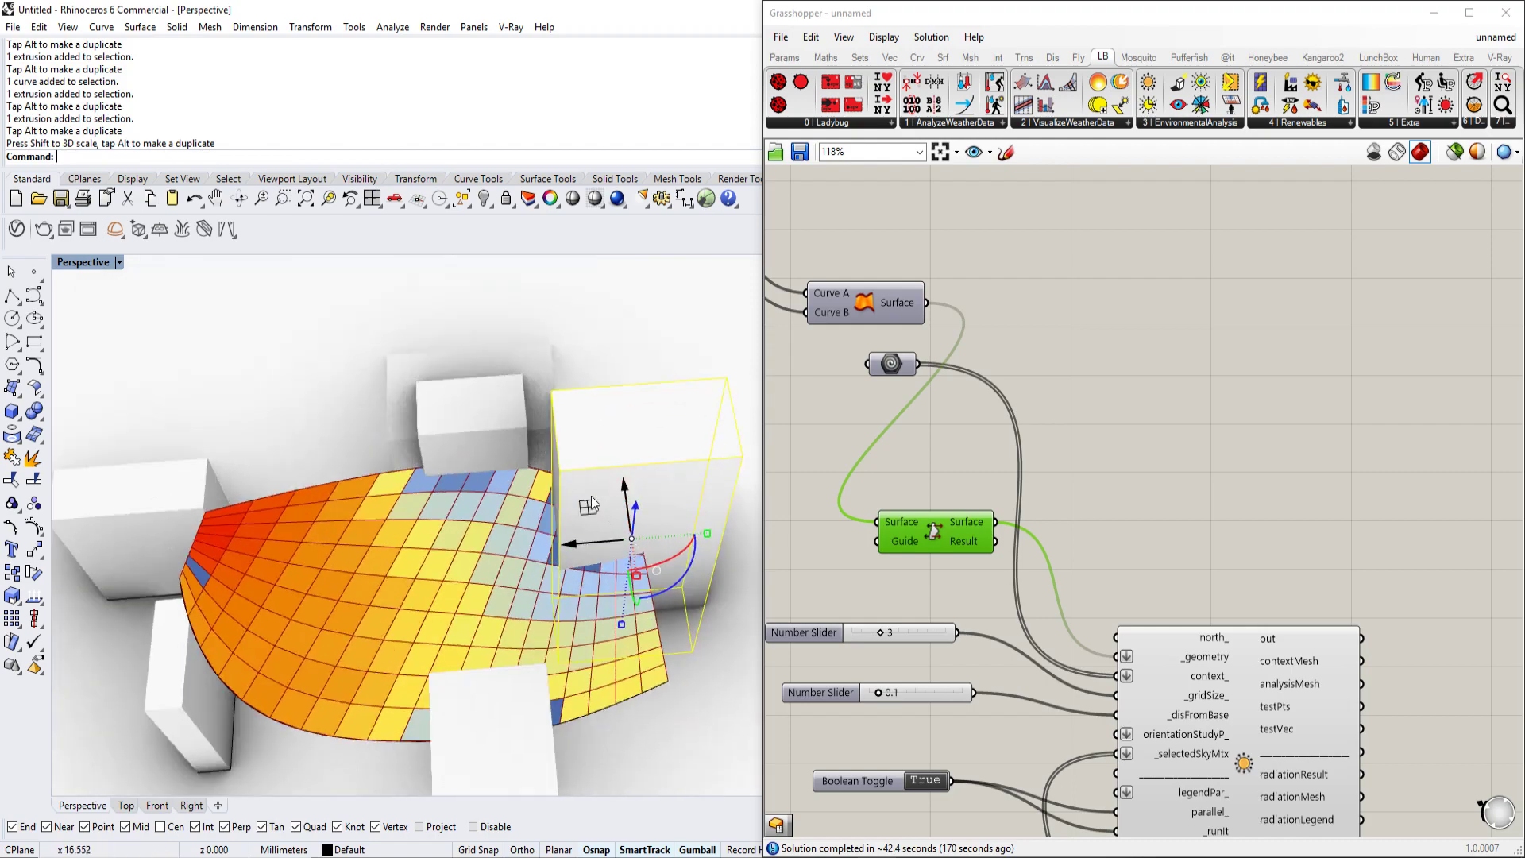
Step: Examine the radiation mesh up close where it meets the two moved blocks, checking the analysis component and its test points
{"action": "right_click_drag", "start_coordinate": [541, 524], "coordinate": [408, 493]}
{"action": "scroll", "coordinate": [373, 467], "scroll_direction": "down", "scroll_amount": 5}
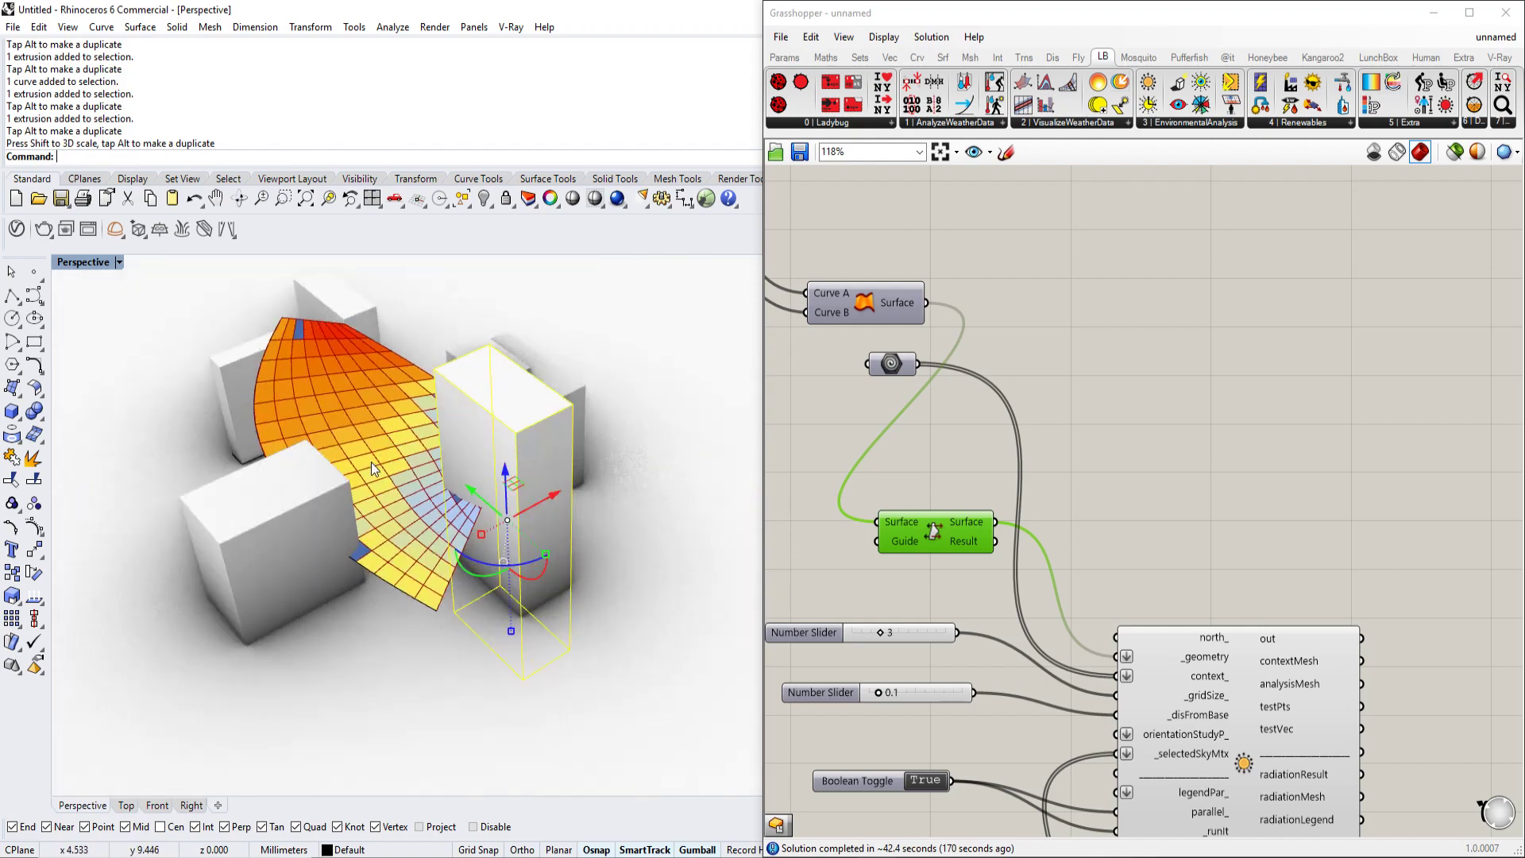
{"action": "scroll", "coordinate": [439, 484], "scroll_direction": "up", "scroll_amount": 6}
{"action": "right_click_drag", "start_coordinate": [490, 517], "coordinate": [531, 509]}
{"action": "left_click", "coordinate": [1069, 454]}
{"action": "right_click_drag", "start_coordinate": [1144, 527], "coordinate": [1070, 366]}
{"action": "left_click", "coordinate": [1199, 620]}
{"action": "right_click_drag", "start_coordinate": [617, 636], "coordinate": [517, 498]}
{"action": "scroll", "coordinate": [465, 520], "scroll_direction": "up", "scroll_amount": 4}
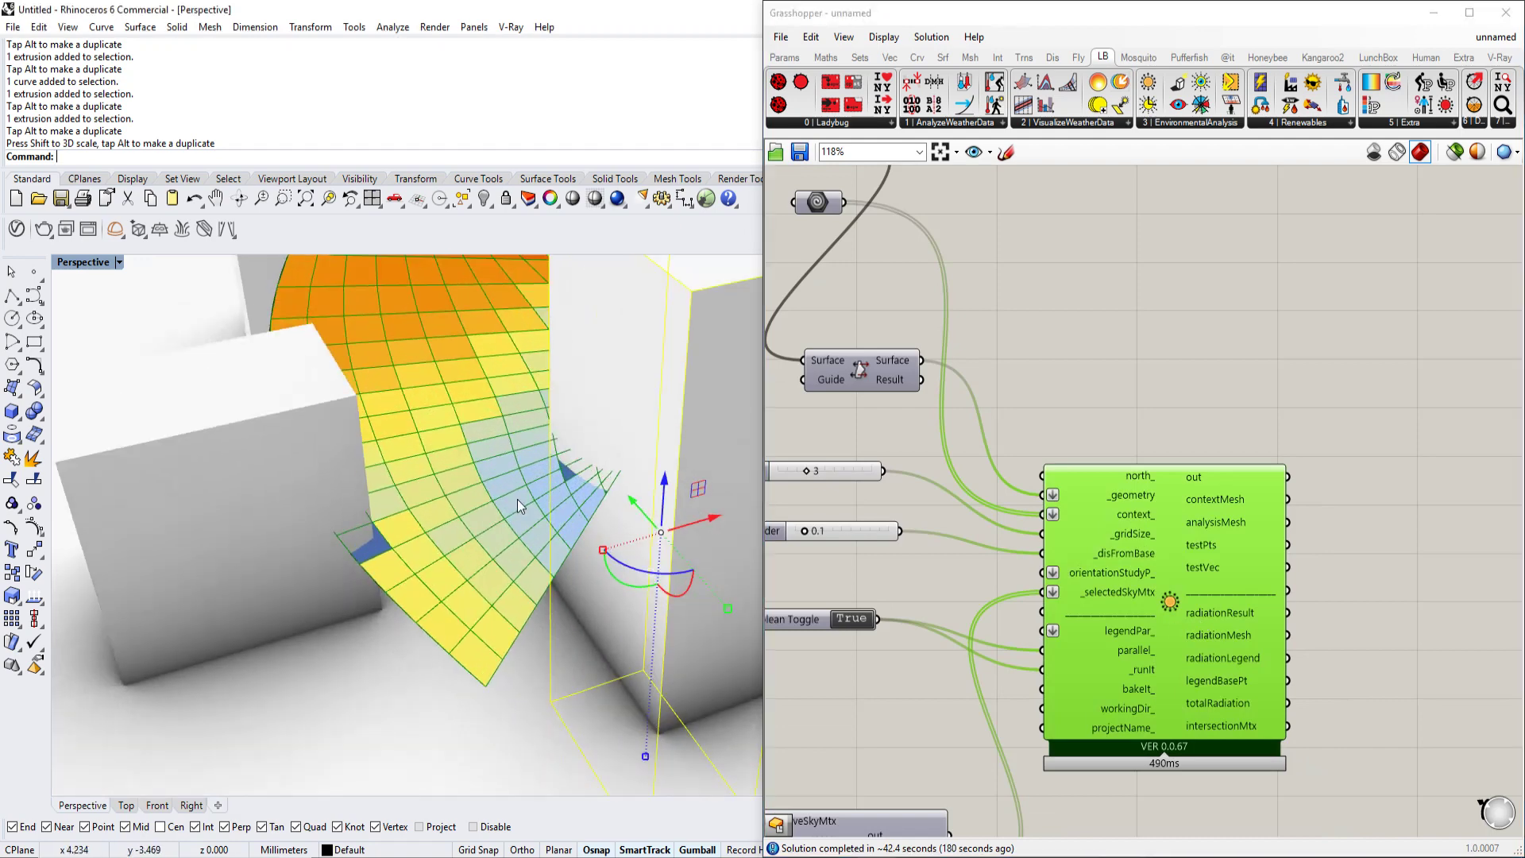
{"action": "left_click", "coordinate": [1183, 432]}
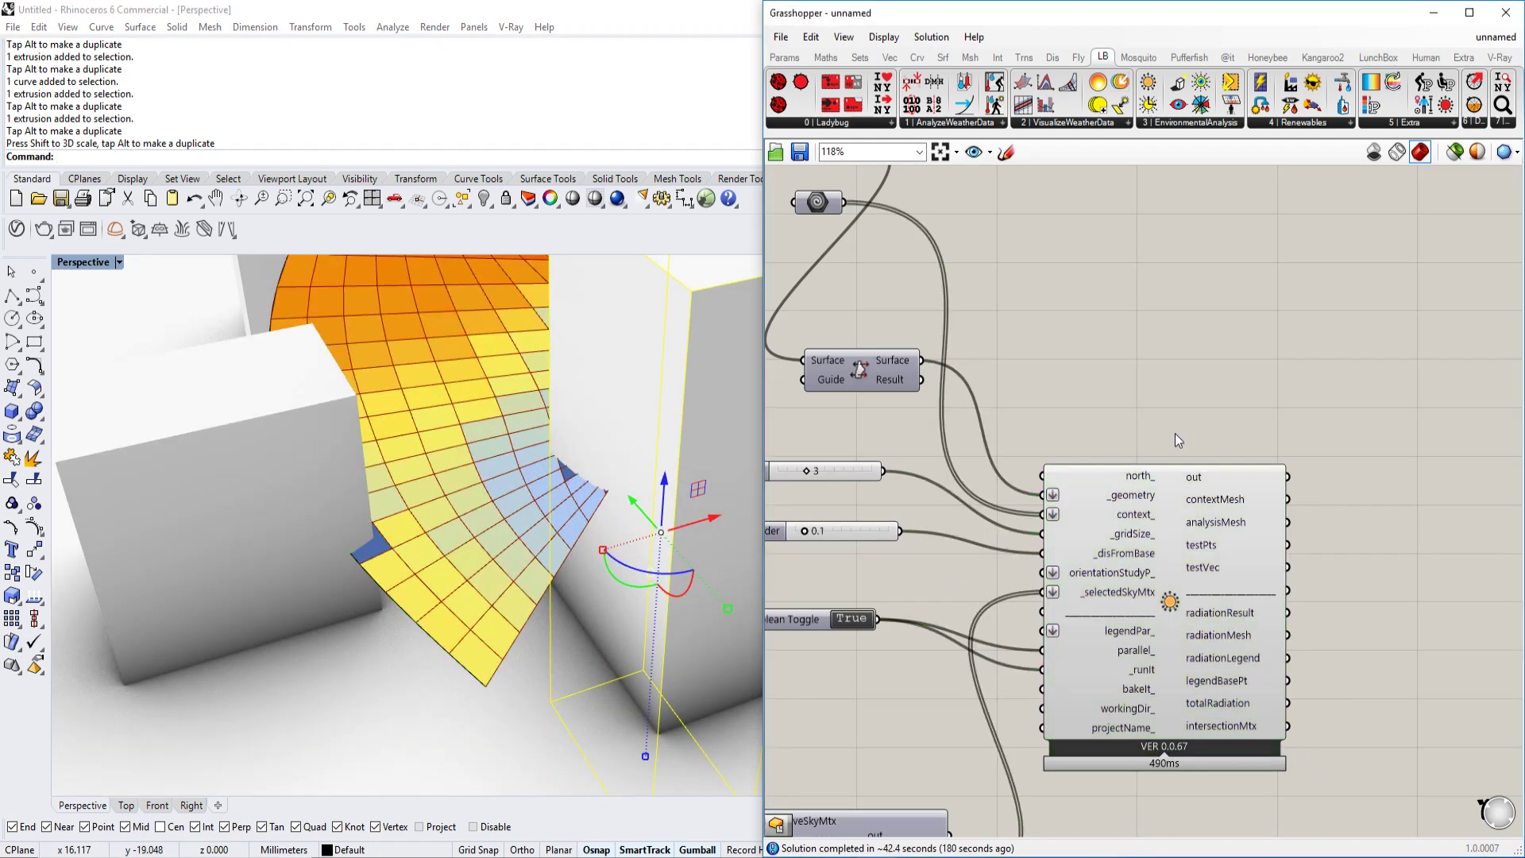
{"action": "right_click_drag", "start_coordinate": [1184, 432], "coordinate": [1070, 378]}
{"action": "right_click_drag", "start_coordinate": [1107, 466], "coordinate": [1044, 417]}
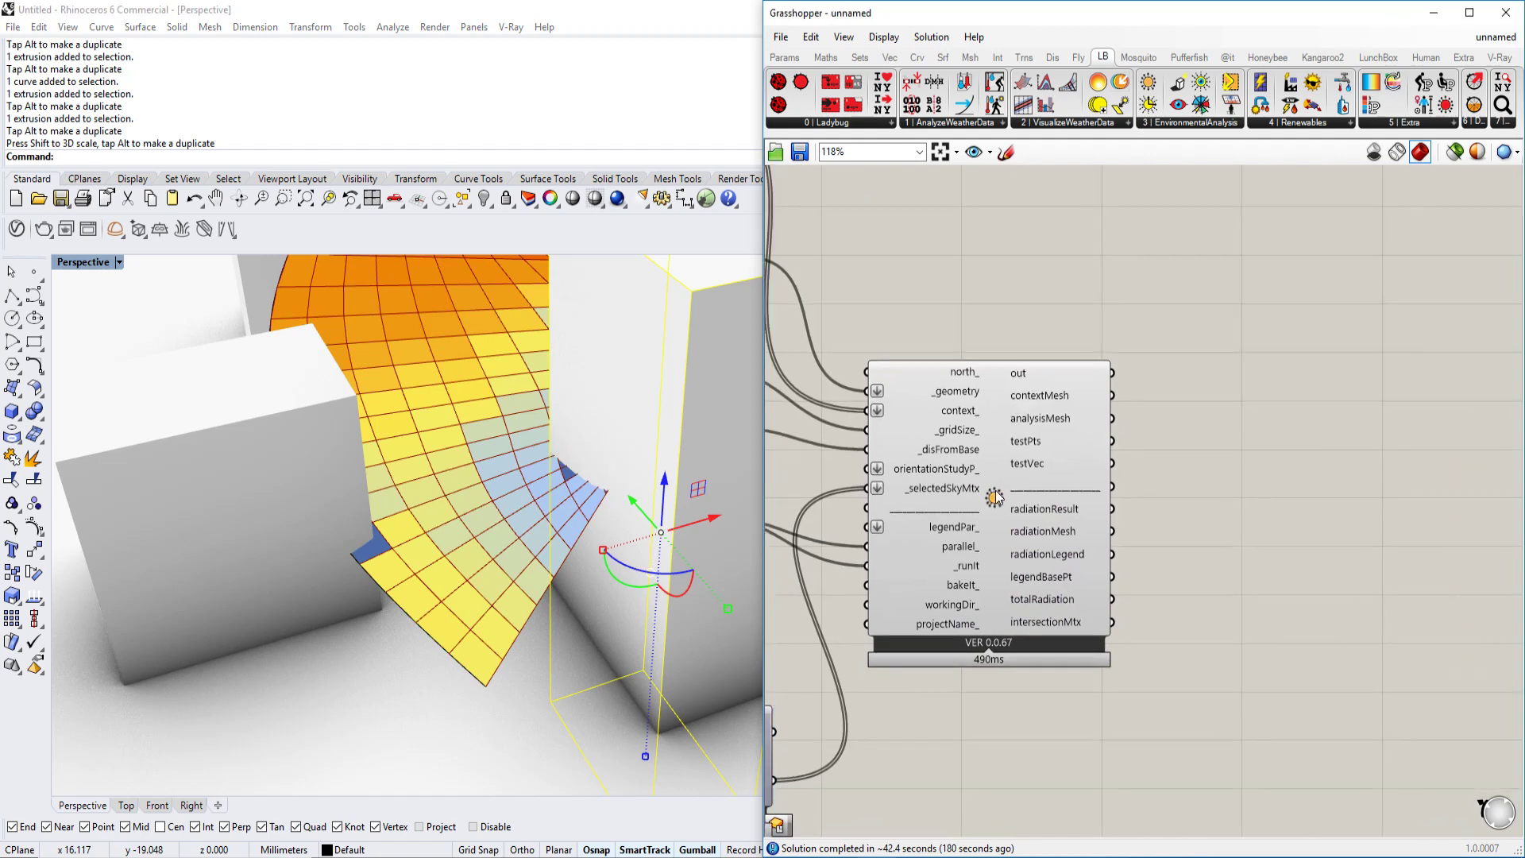
{"action": "scroll", "coordinate": [497, 646], "scroll_direction": "up", "scroll_amount": 5}
{"action": "right_click_drag", "start_coordinate": [587, 469], "coordinate": [563, 513], "text": "shift"}
{"action": "scroll", "coordinate": [585, 480], "scroll_direction": "down", "scroll_amount": 3}
{"action": "right_click_drag", "start_coordinate": [452, 500], "coordinate": [491, 545], "text": "shift"}
{"action": "scroll", "coordinate": [357, 542], "scroll_direction": "up", "scroll_amount": 2}
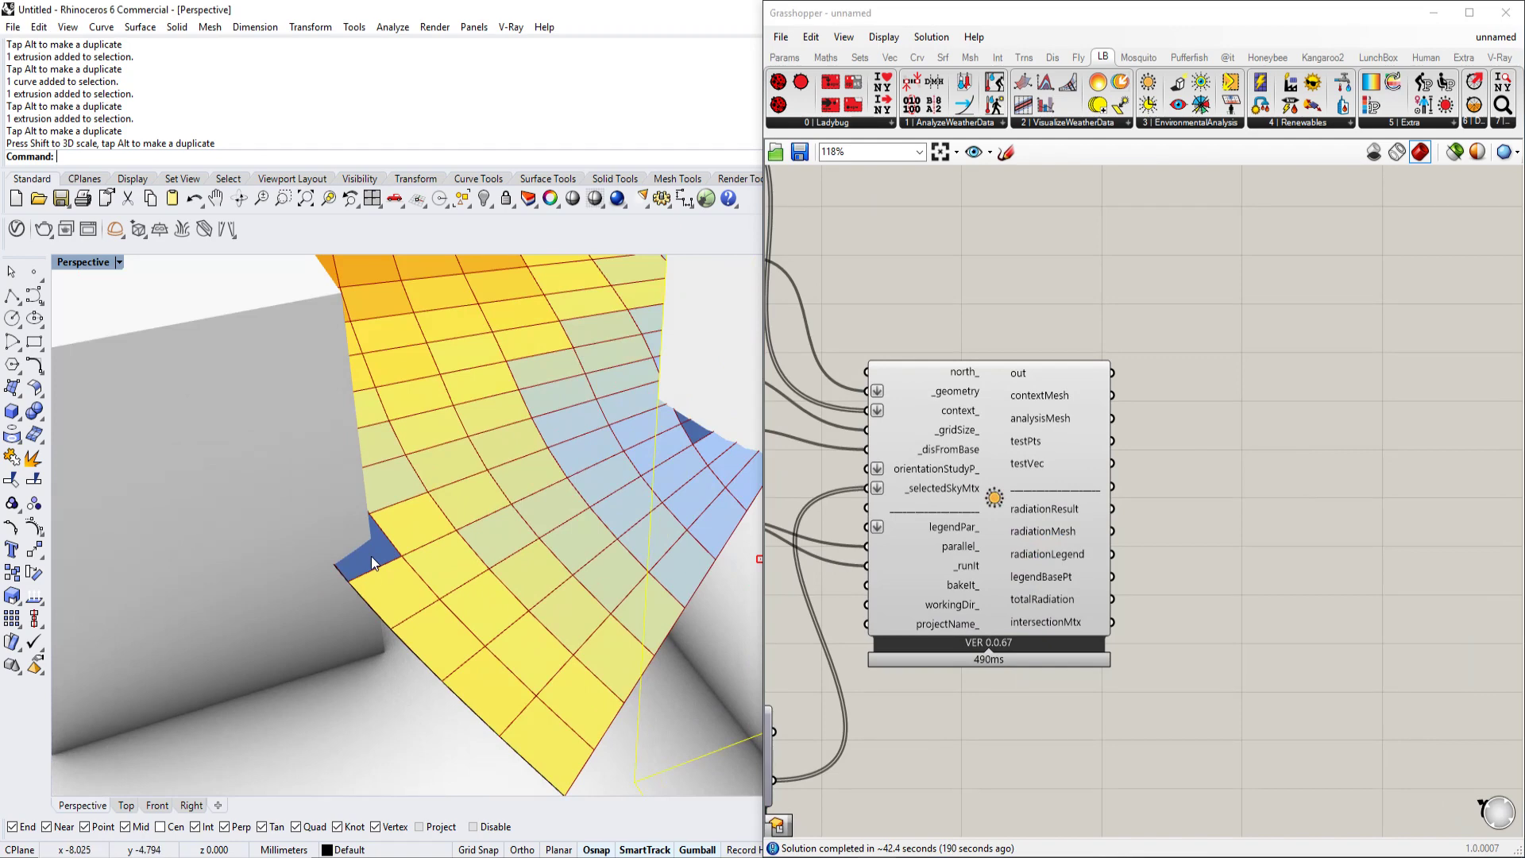
{"action": "scroll", "coordinate": [370, 555], "scroll_direction": "down", "scroll_amount": 4}
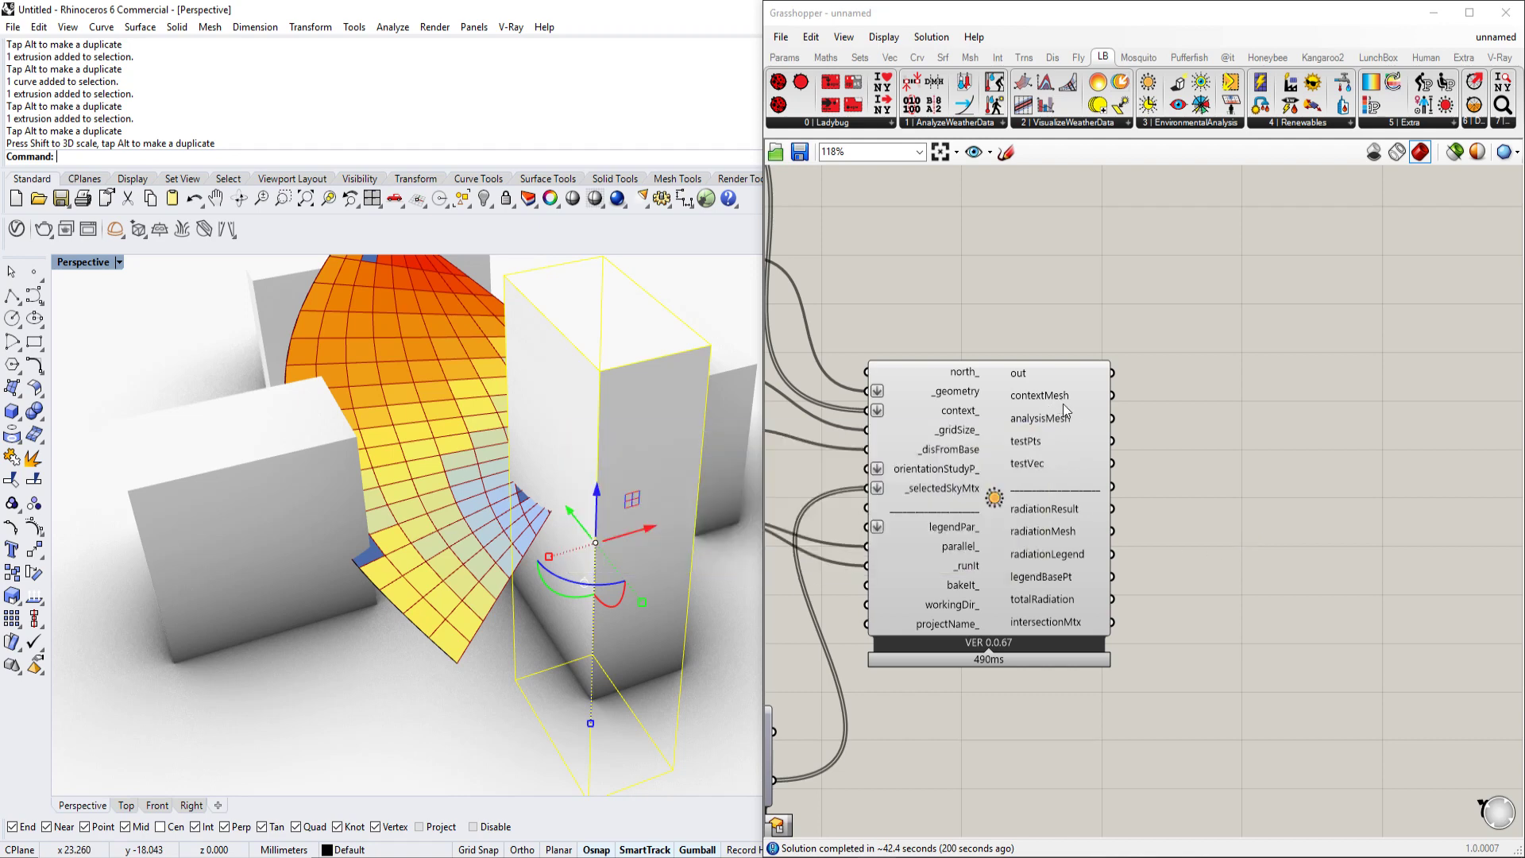
Step: Add a Mesh component beside the radiation analysis component and connect the analysisMesh output to it
{"action": "mouse_move", "coordinate": [1069, 413]}
{"action": "mouse_move", "coordinate": [1087, 445]}
{"action": "mouse_move", "coordinate": [1084, 518]}
{"action": "scroll", "coordinate": [1150, 498], "scroll_direction": "up", "scroll_amount": 2}
{"action": "double_click", "coordinate": [1204, 554]}
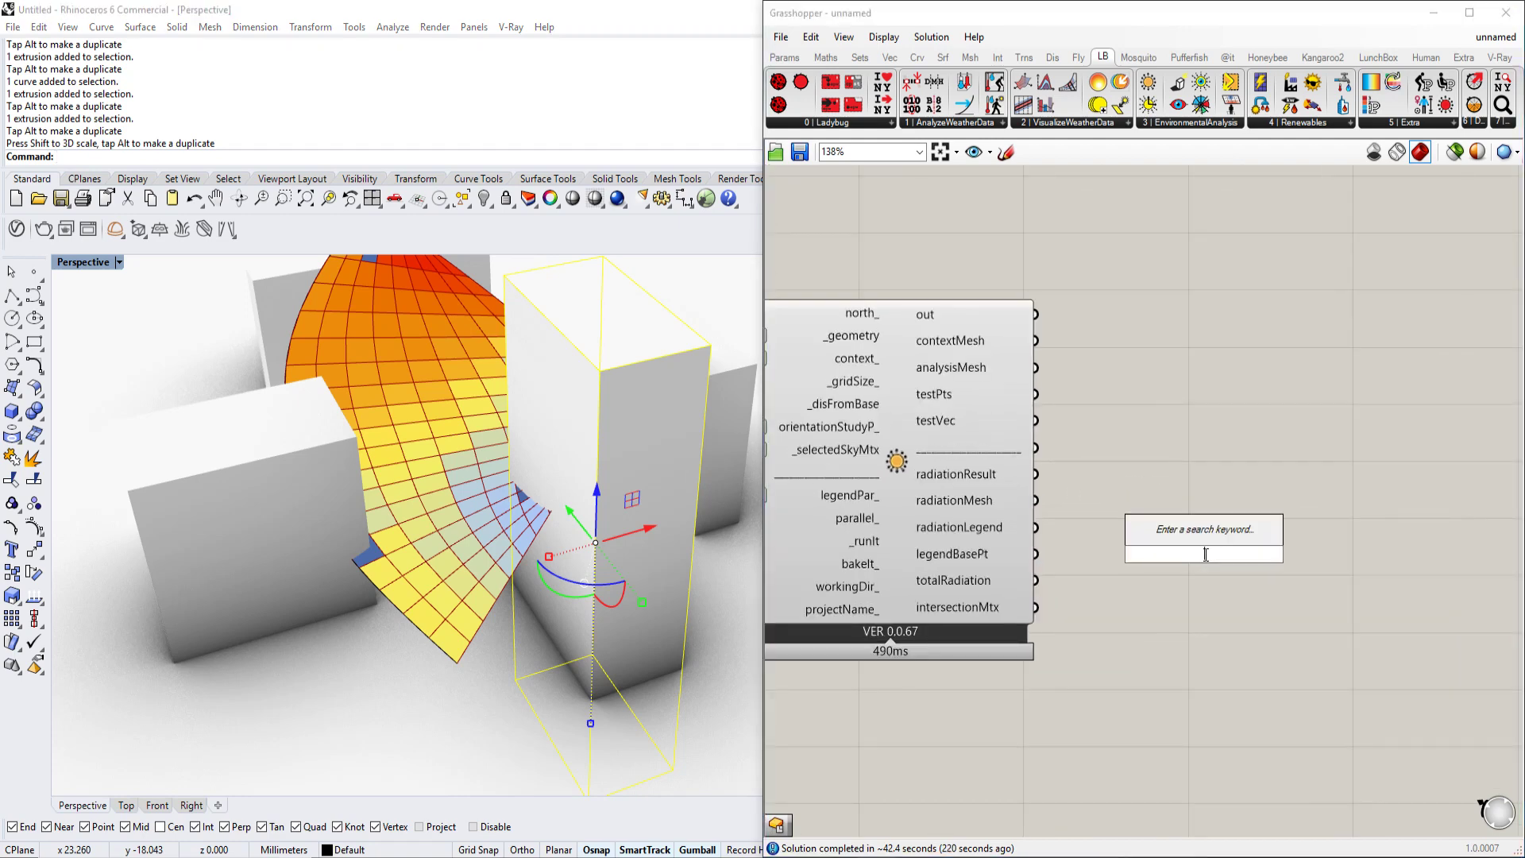
{"action": "type", "text": "mesh"}
{"action": "key", "text": "Return"}
{"action": "left_click_drag", "start_coordinate": [1176, 553], "coordinate": [1035, 367]}
{"action": "left_click_drag", "start_coordinate": [1203, 553], "coordinate": [1223, 462]}
{"action": "left_click", "coordinate": [1160, 398]}
{"action": "right_click_drag", "start_coordinate": [1104, 357], "coordinate": [1098, 338]}
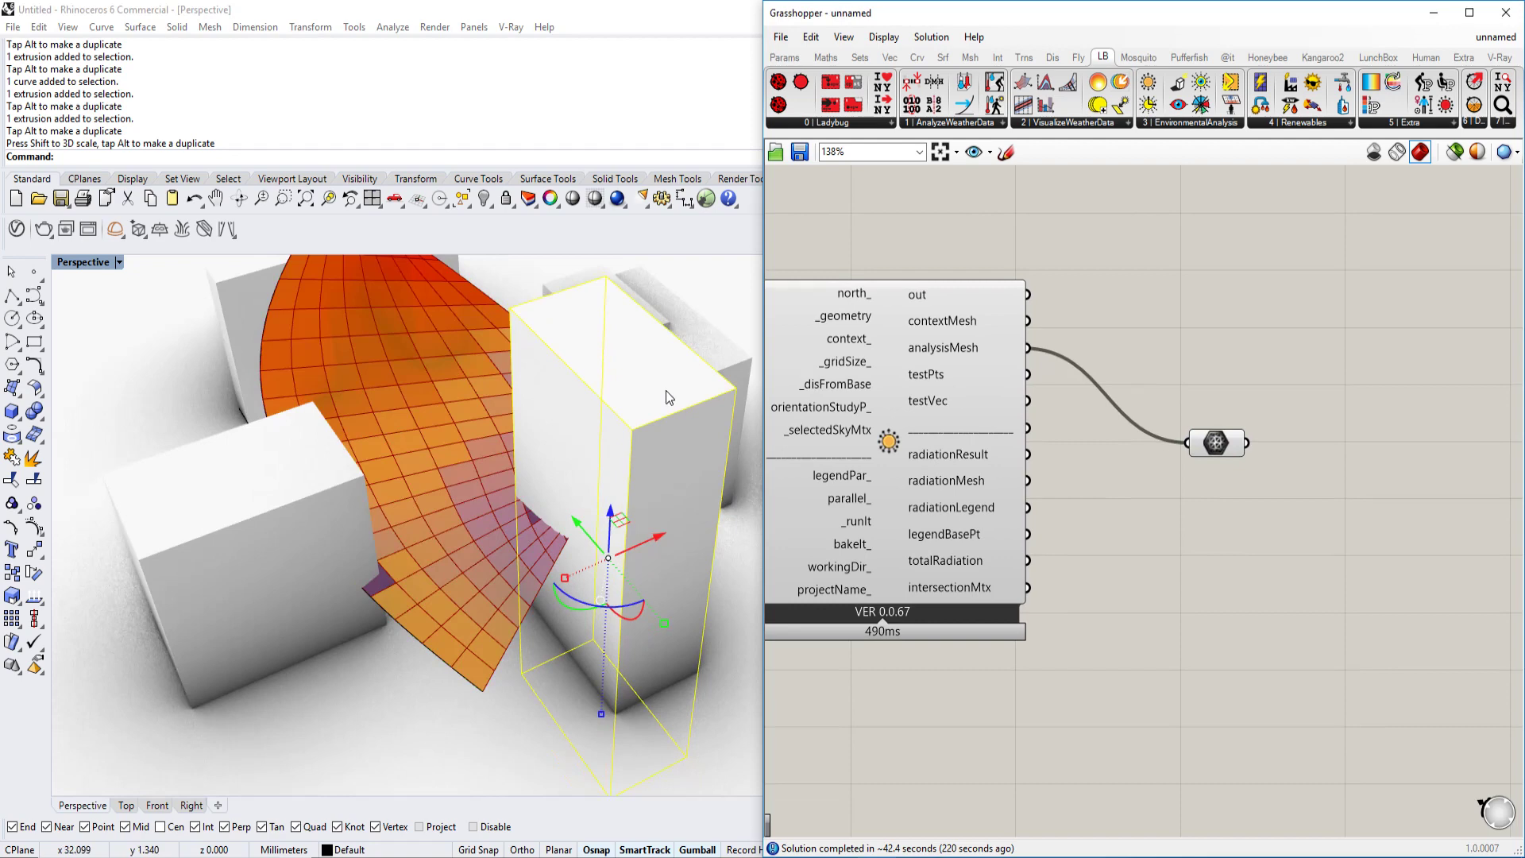
Step: Connect the contextMesh output to the Mesh component for a preview, and restore the analysisMesh connection
{"action": "left_click_drag", "start_coordinate": [1029, 321], "coordinate": [1189, 442]}
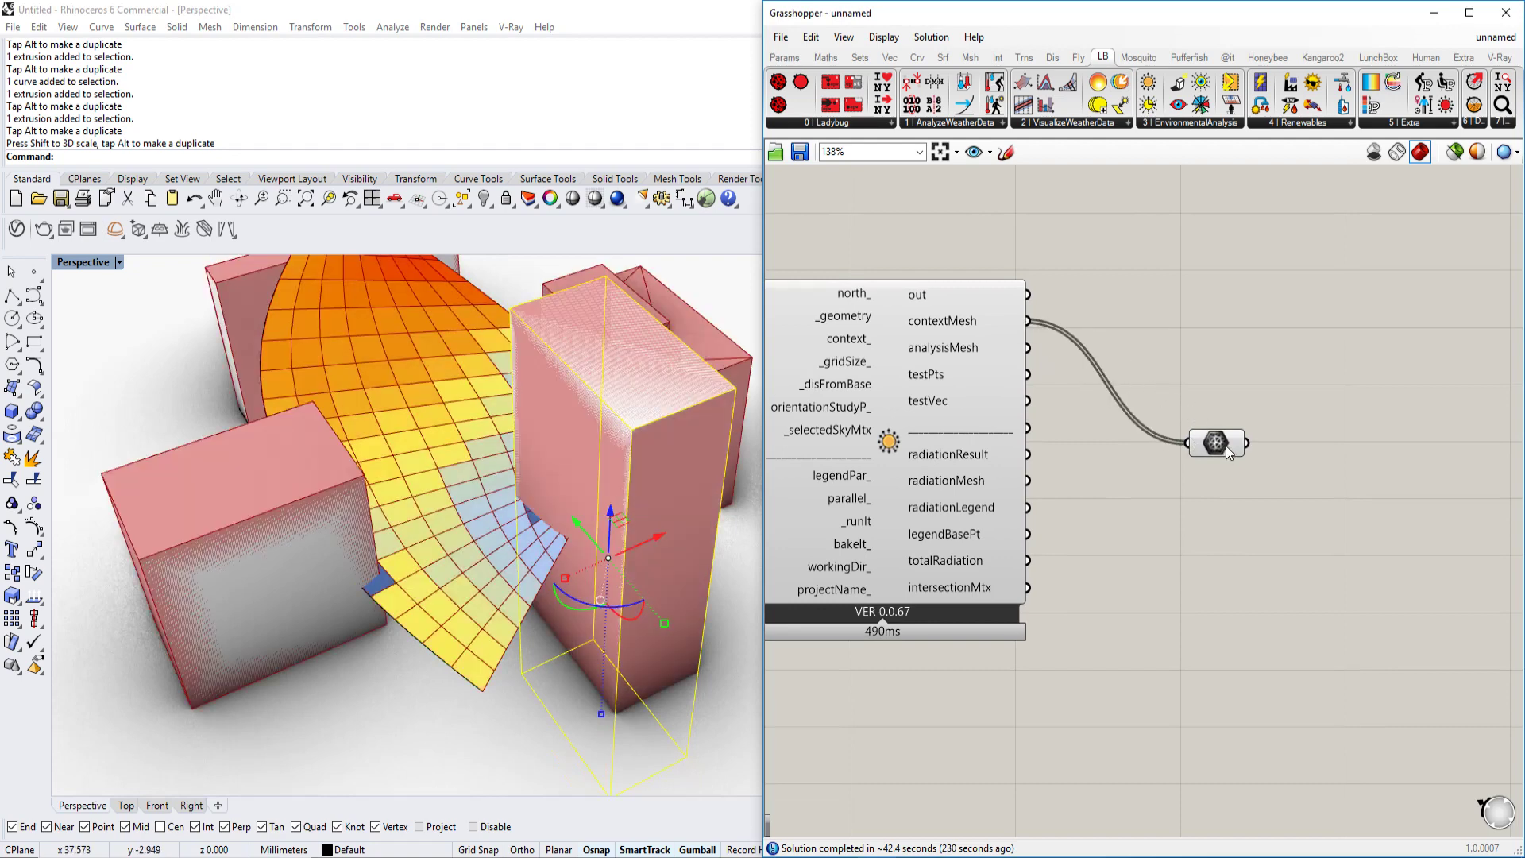
{"action": "left_click_drag", "start_coordinate": [1036, 349], "coordinate": [1212, 451]}
{"action": "right_click_drag", "start_coordinate": [535, 443], "coordinate": [386, 393]}
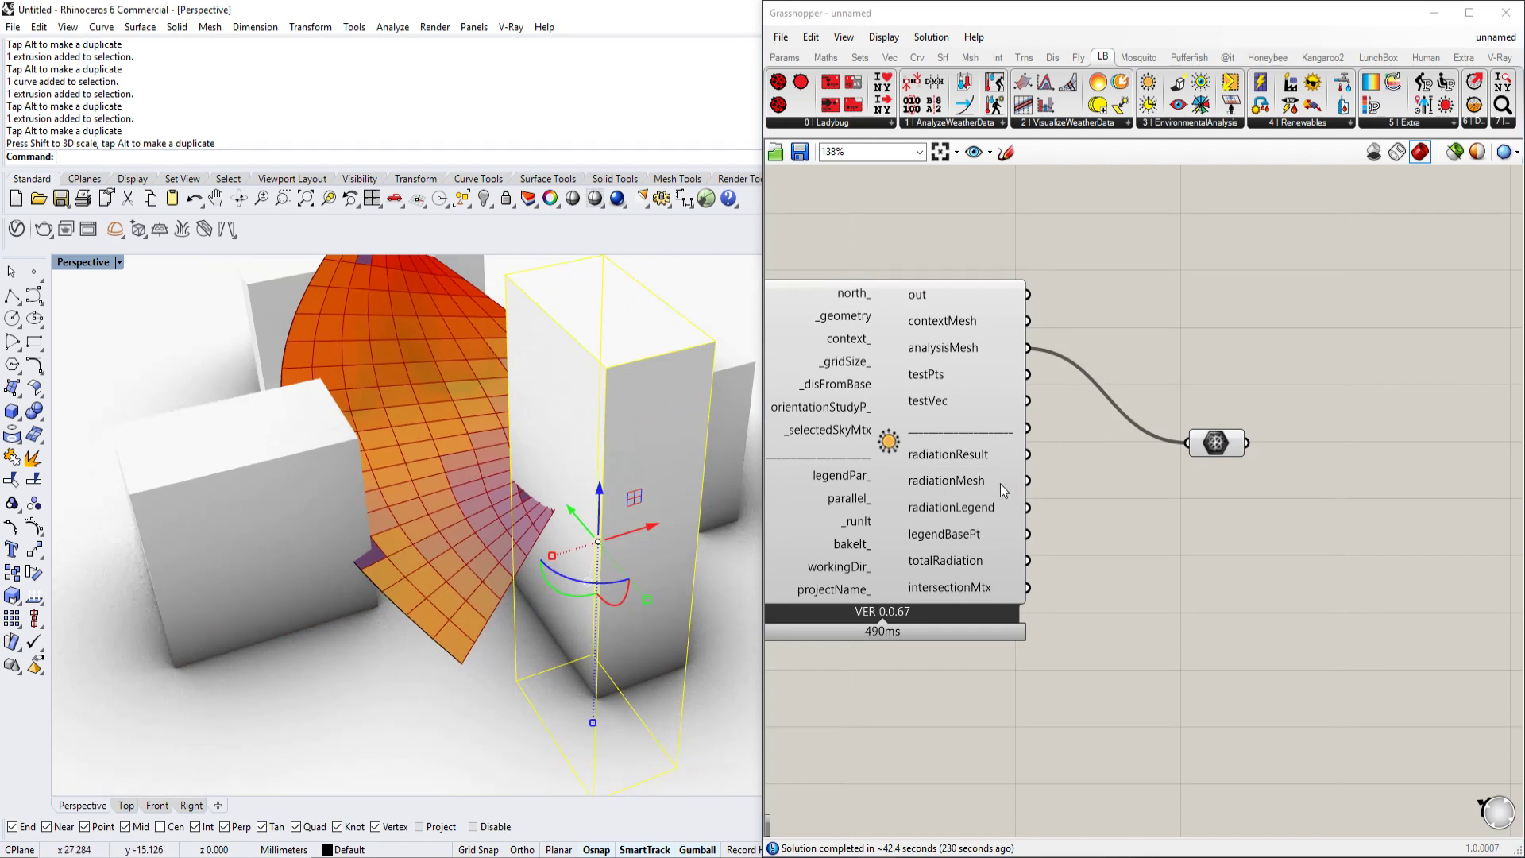
Step: Try feeding the radiationMesh output into the Mesh component and undo the wiring
{"action": "mouse_move", "coordinate": [1000, 485]}
{"action": "left_click_drag", "start_coordinate": [1029, 480], "coordinate": [1178, 456], "text": "shift"}
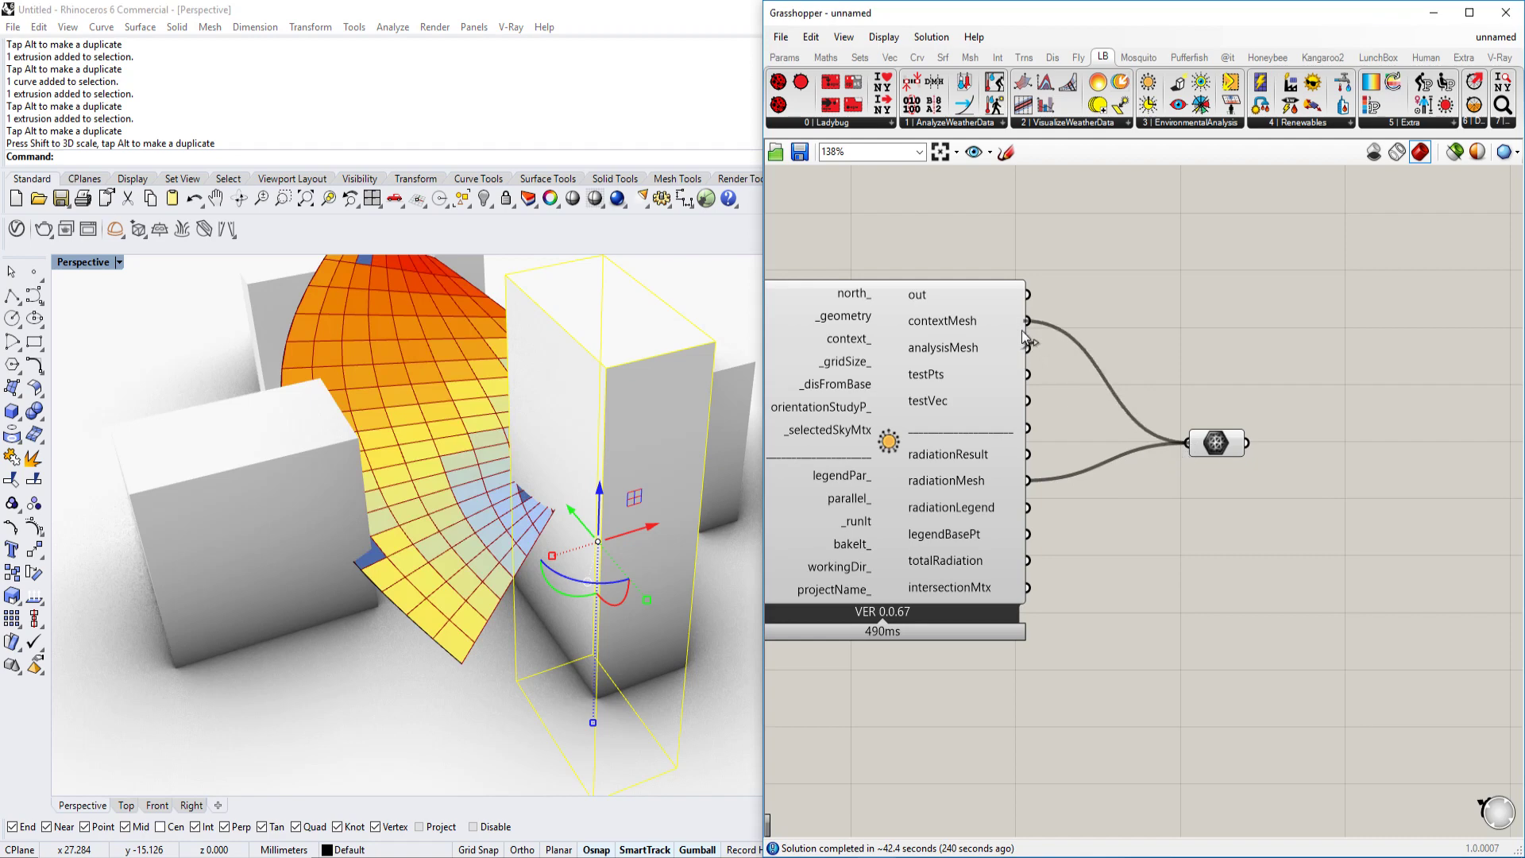
{"action": "key", "text": "ctrl+z"}
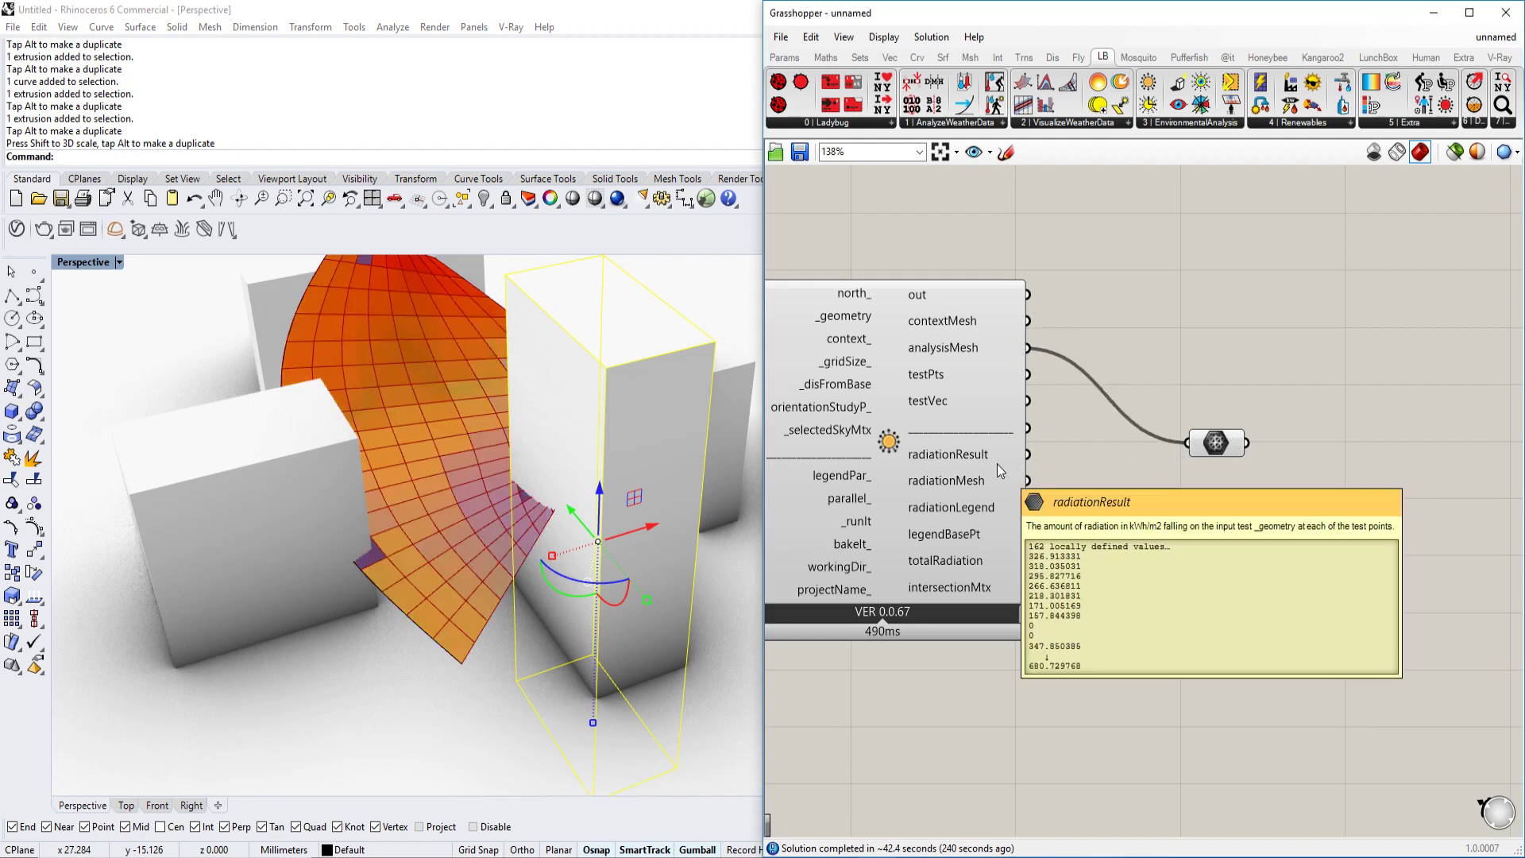
Step: Add a Mesh Explode component after the Mesh component and connect the mesh to its Mesh input
{"action": "right_click_drag", "start_coordinate": [1234, 459], "coordinate": [1119, 424]}
{"action": "left_click", "coordinate": [978, 59]}
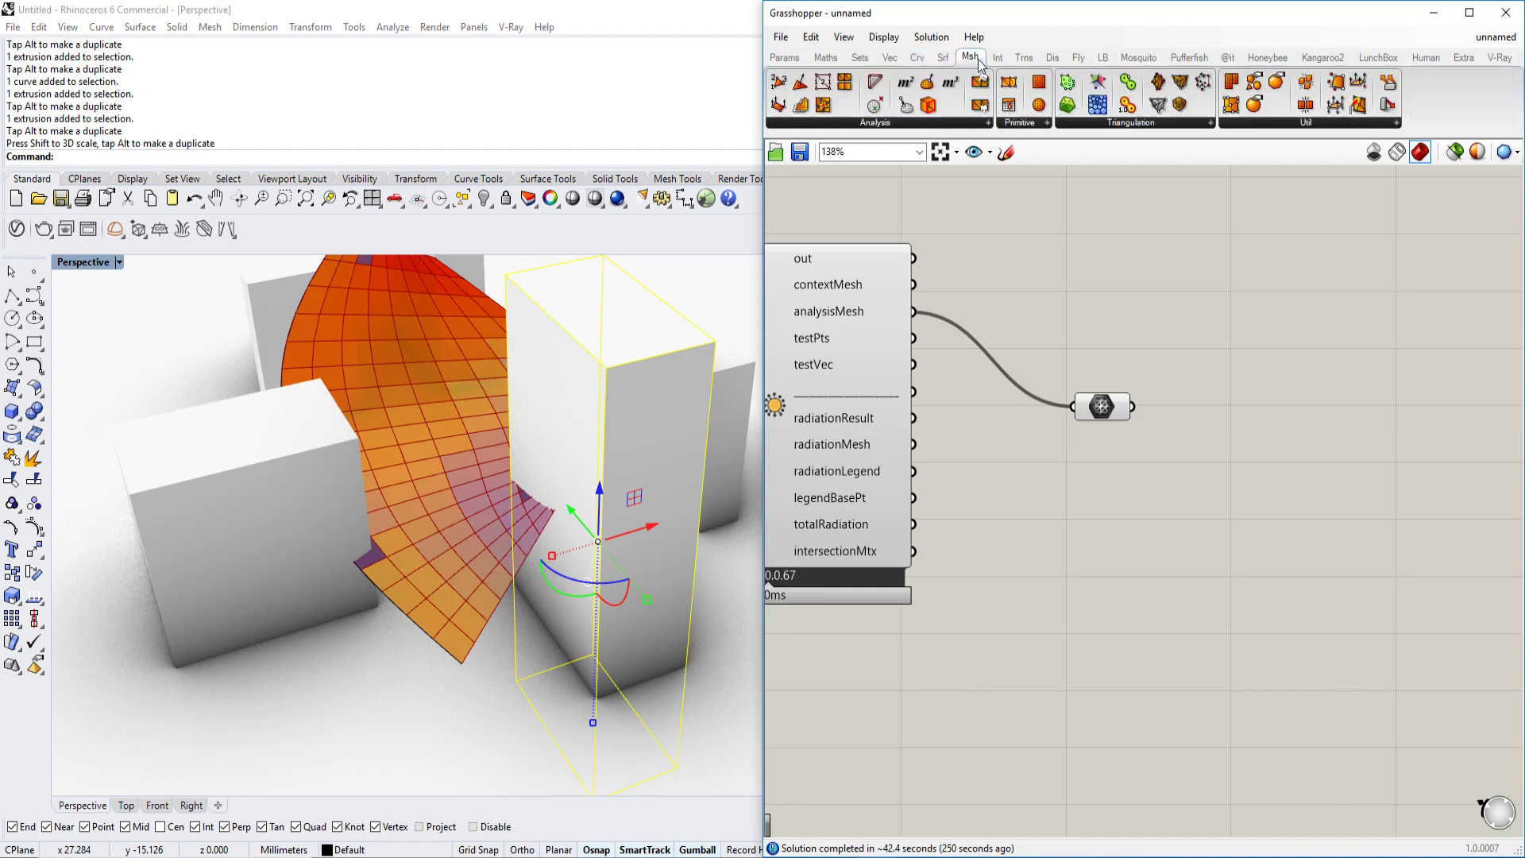
{"action": "left_click", "coordinate": [978, 125]}
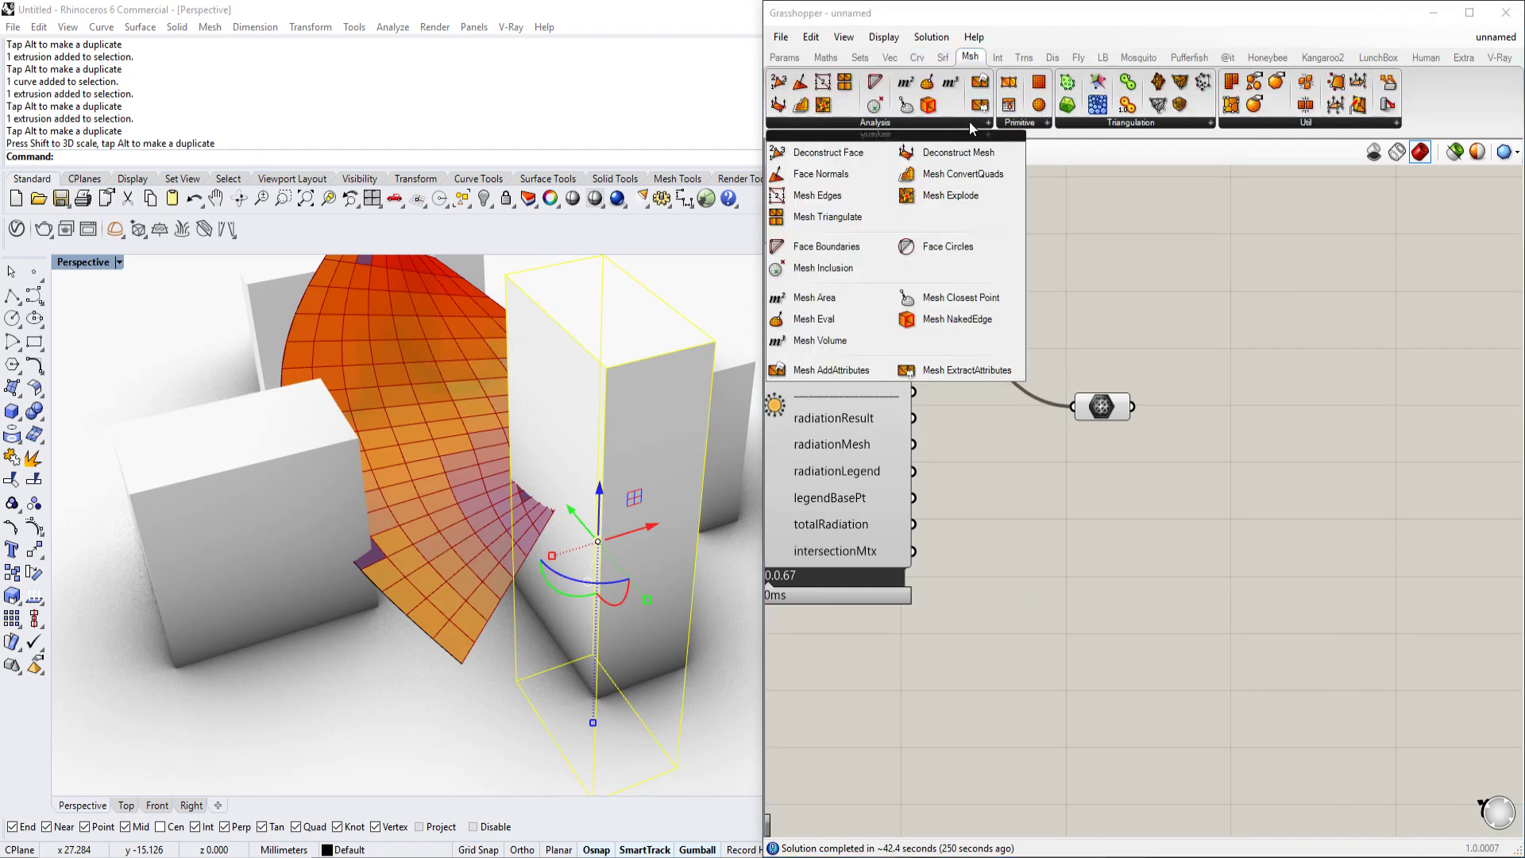
{"action": "left_click_drag", "start_coordinate": [976, 196], "coordinate": [1290, 445]}
{"action": "scroll", "coordinate": [1200, 394], "scroll_direction": "up", "scroll_amount": 1}
{"action": "left_click_drag", "start_coordinate": [1123, 409], "coordinate": [1211, 421]}
{"action": "scroll", "coordinate": [451, 478], "scroll_direction": "up", "scroll_amount": 3}
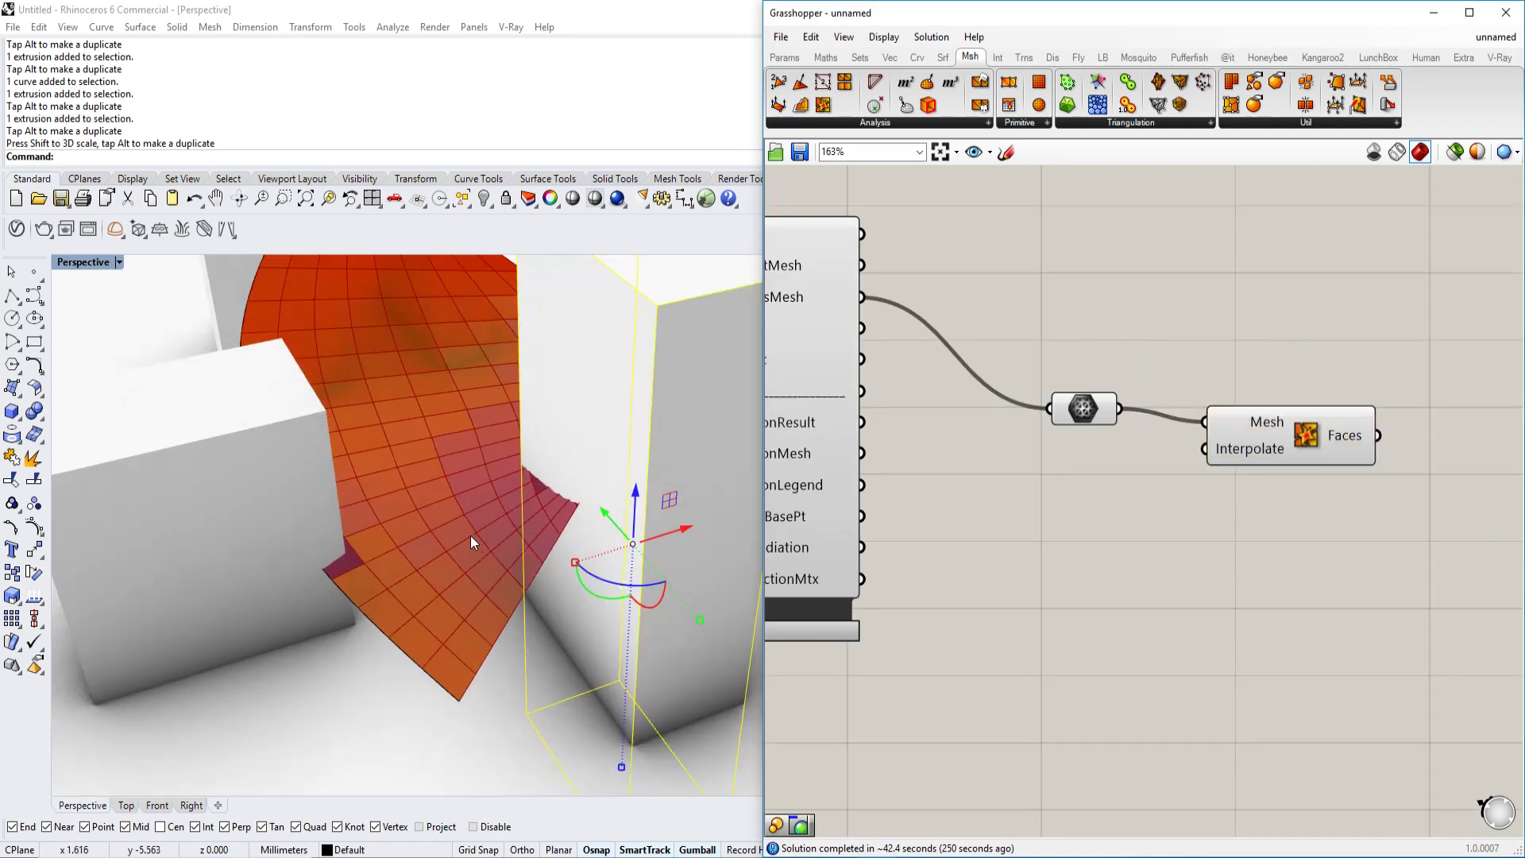
{"action": "left_click", "coordinate": [1350, 451]}
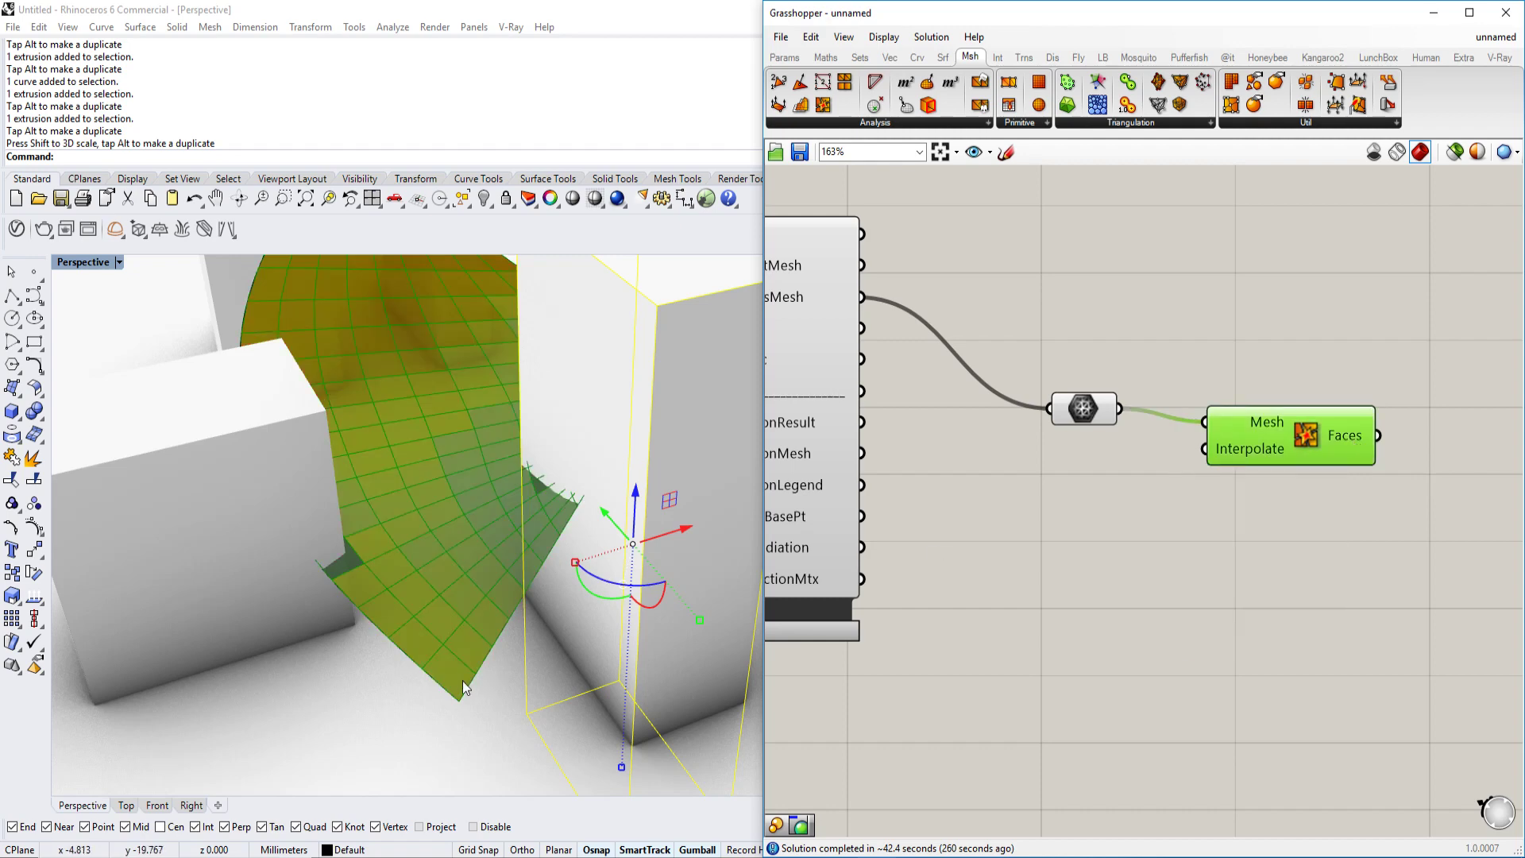
Step: Turn off the preview of the radiation analysis component
{"action": "mouse_move", "coordinate": [1103, 401]}
{"action": "right_mouse_down"}
{"action": "mouse_move", "coordinate": [1027, 401]}
{"action": "mouse_move", "coordinate": [1084, 406]}
{"action": "right_mouse_up"}
{"action": "left_click", "coordinate": [1028, 401]}
{"action": "scroll", "coordinate": [1083, 406], "scroll_direction": "down", "scroll_amount": 2}
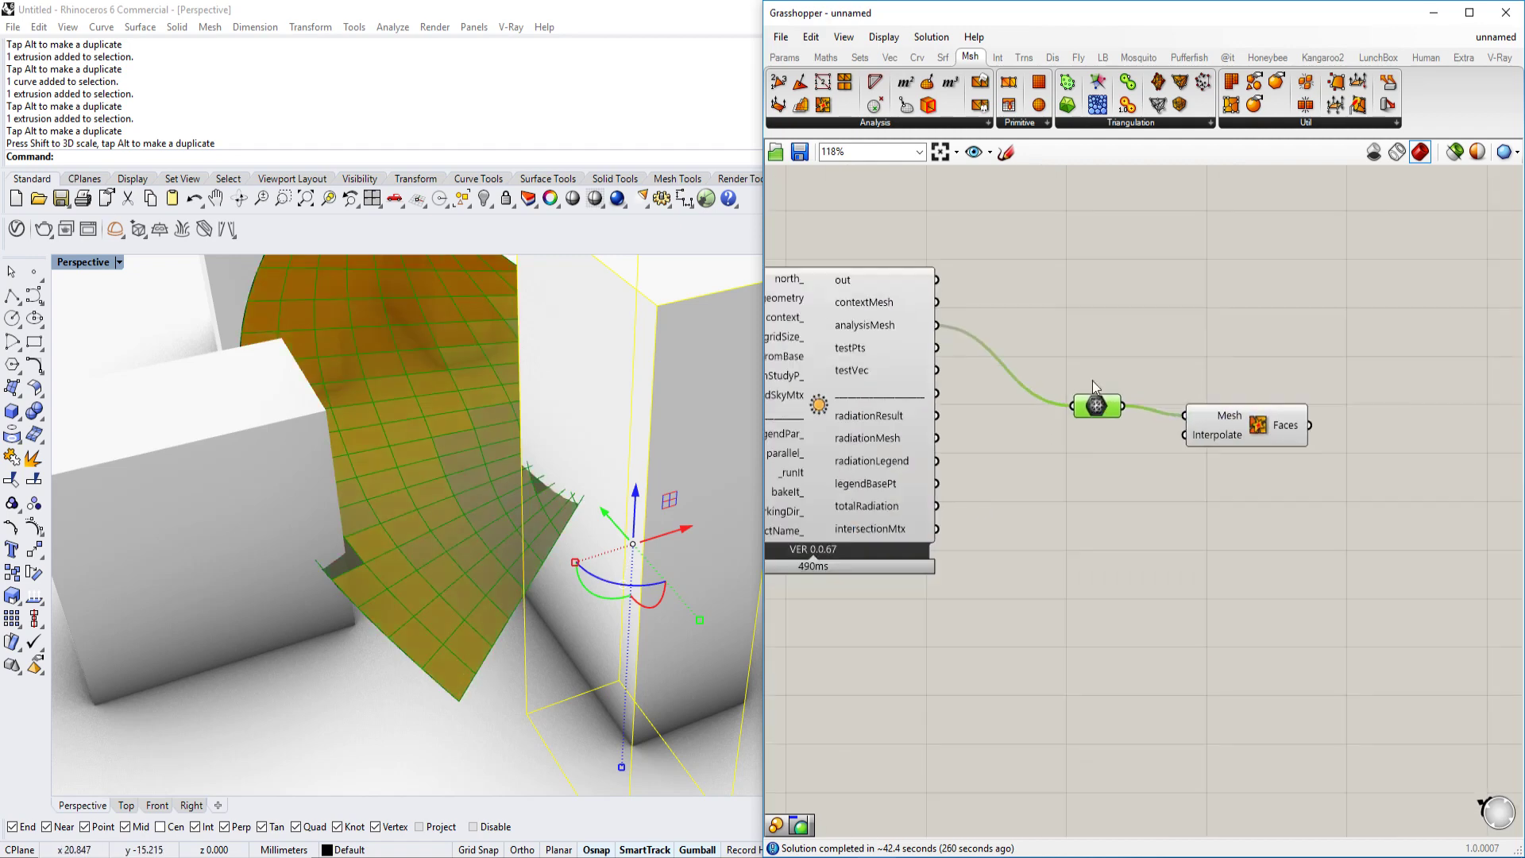
{"action": "left_click_drag", "start_coordinate": [1110, 298], "coordinate": [832, 457]}
{"action": "middle_click", "coordinate": [869, 399]}
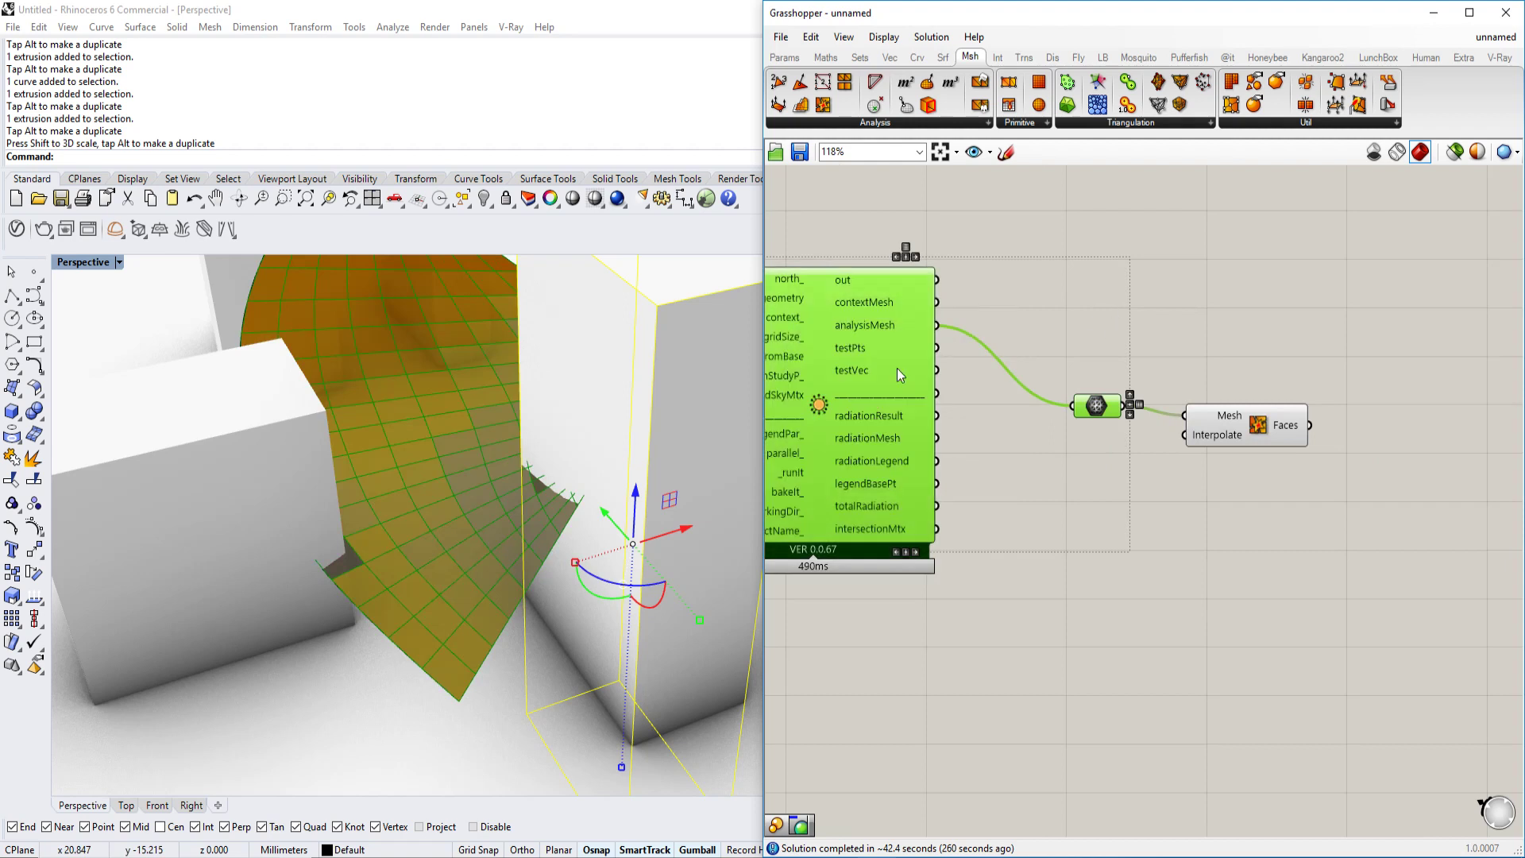
{"action": "left_click", "coordinate": [1040, 305]}
{"action": "left_click", "coordinate": [838, 371]}
{"action": "right_click", "coordinate": [853, 370]}
{"action": "left_click", "coordinate": [873, 345]}
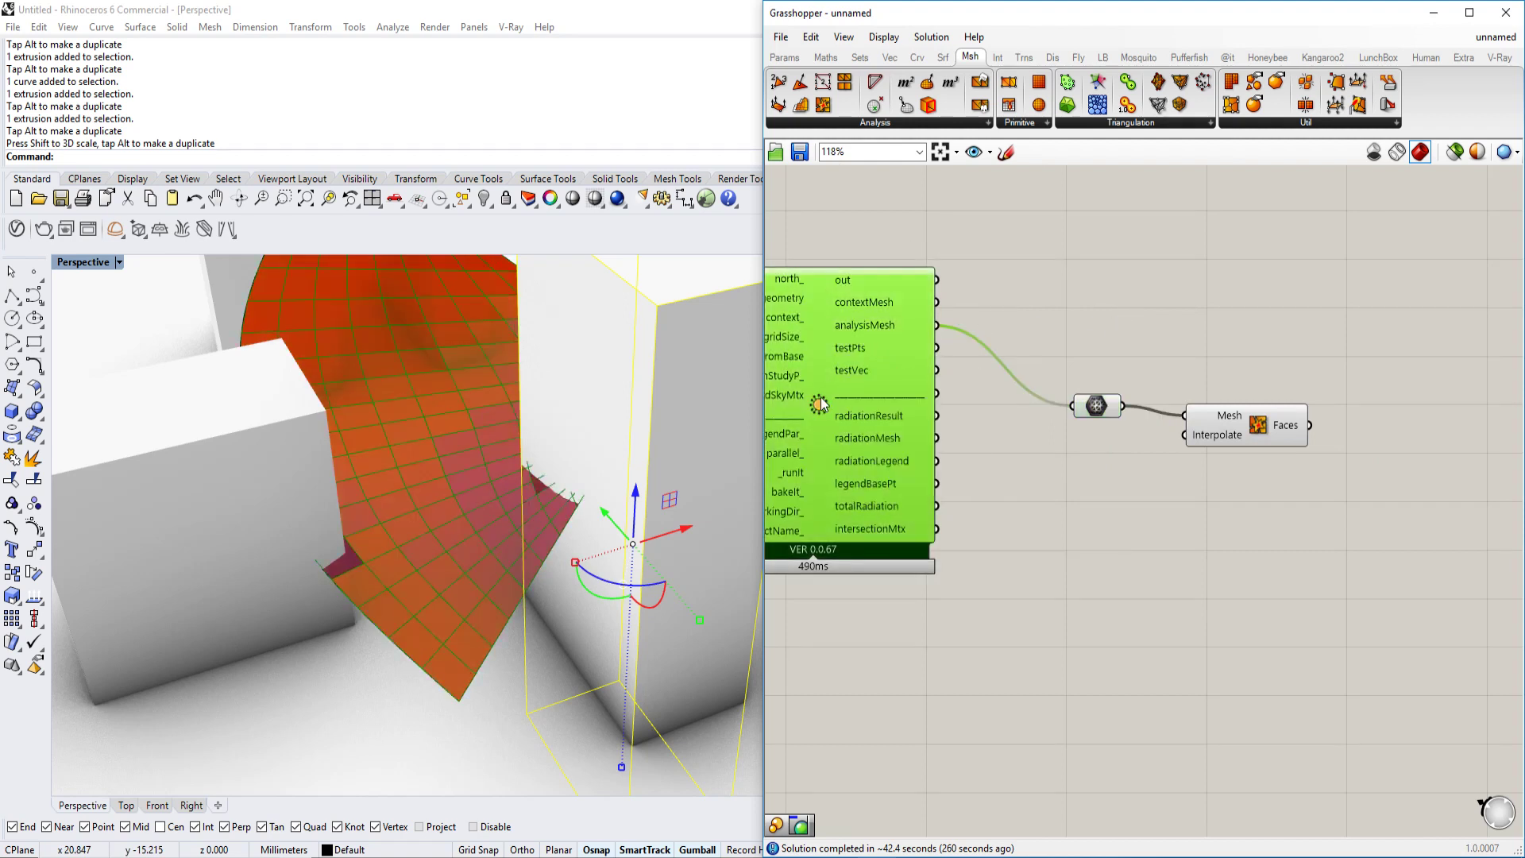
{"action": "right_click", "coordinate": [822, 403]}
{"action": "left_click", "coordinate": [882, 509]}
{"action": "left_click", "coordinate": [1155, 304]}
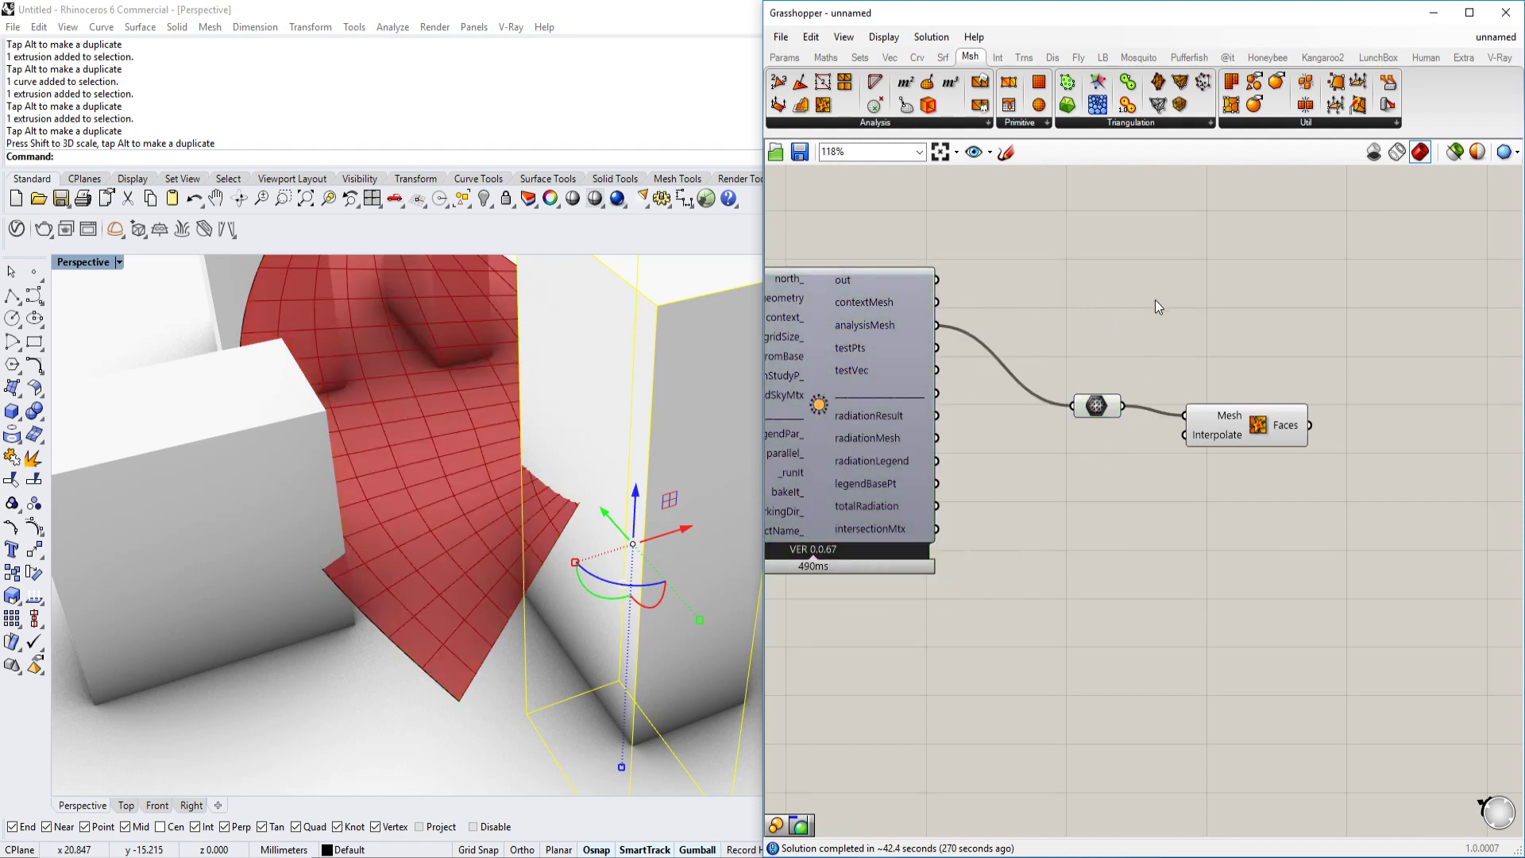
Step: Review the radiationLegend and radiationResult outputs of the radiation analysis component
{"action": "scroll", "coordinate": [1189, 397], "scroll_direction": "up", "scroll_amount": 2}
{"action": "mouse_move", "coordinate": [1305, 381]}
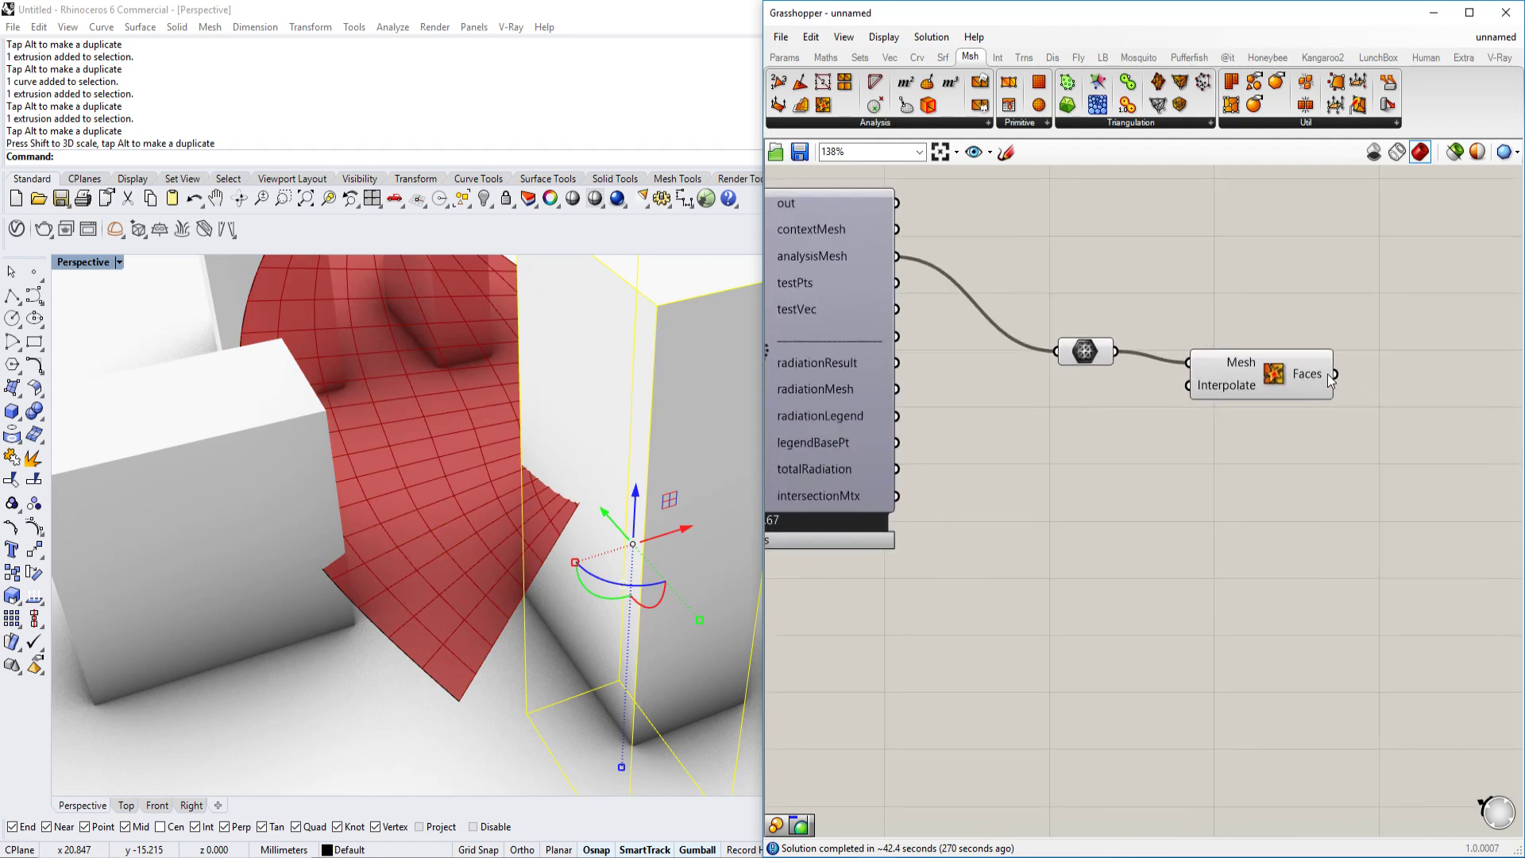
{"action": "scroll", "coordinate": [1328, 374], "scroll_direction": "down", "scroll_amount": 2}
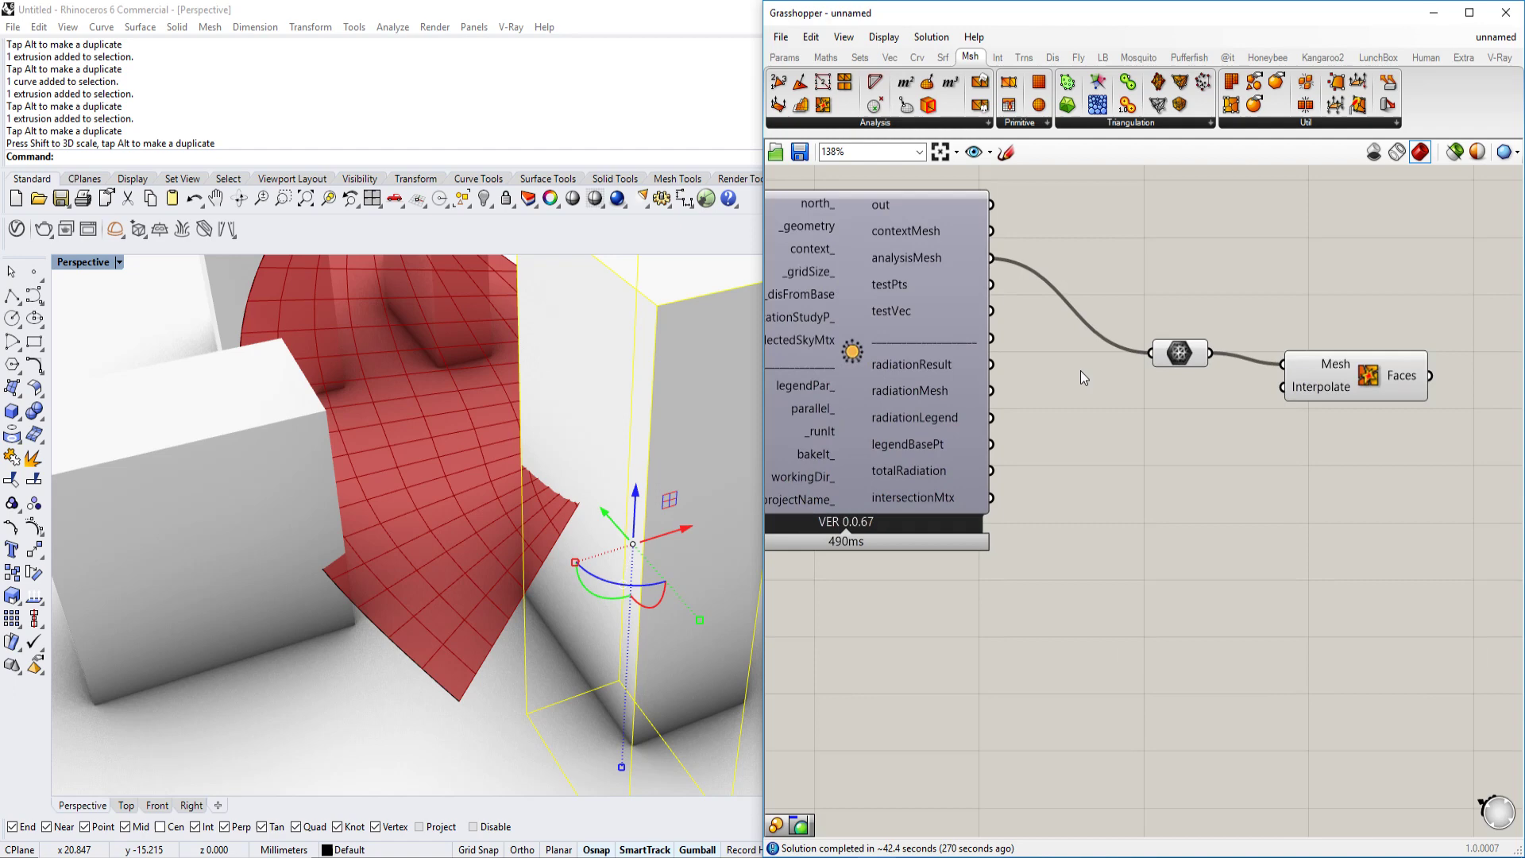
{"action": "scroll", "coordinate": [989, 397], "scroll_direction": "up", "scroll_amount": 2}
{"action": "mouse_move", "coordinate": [1019, 407]}
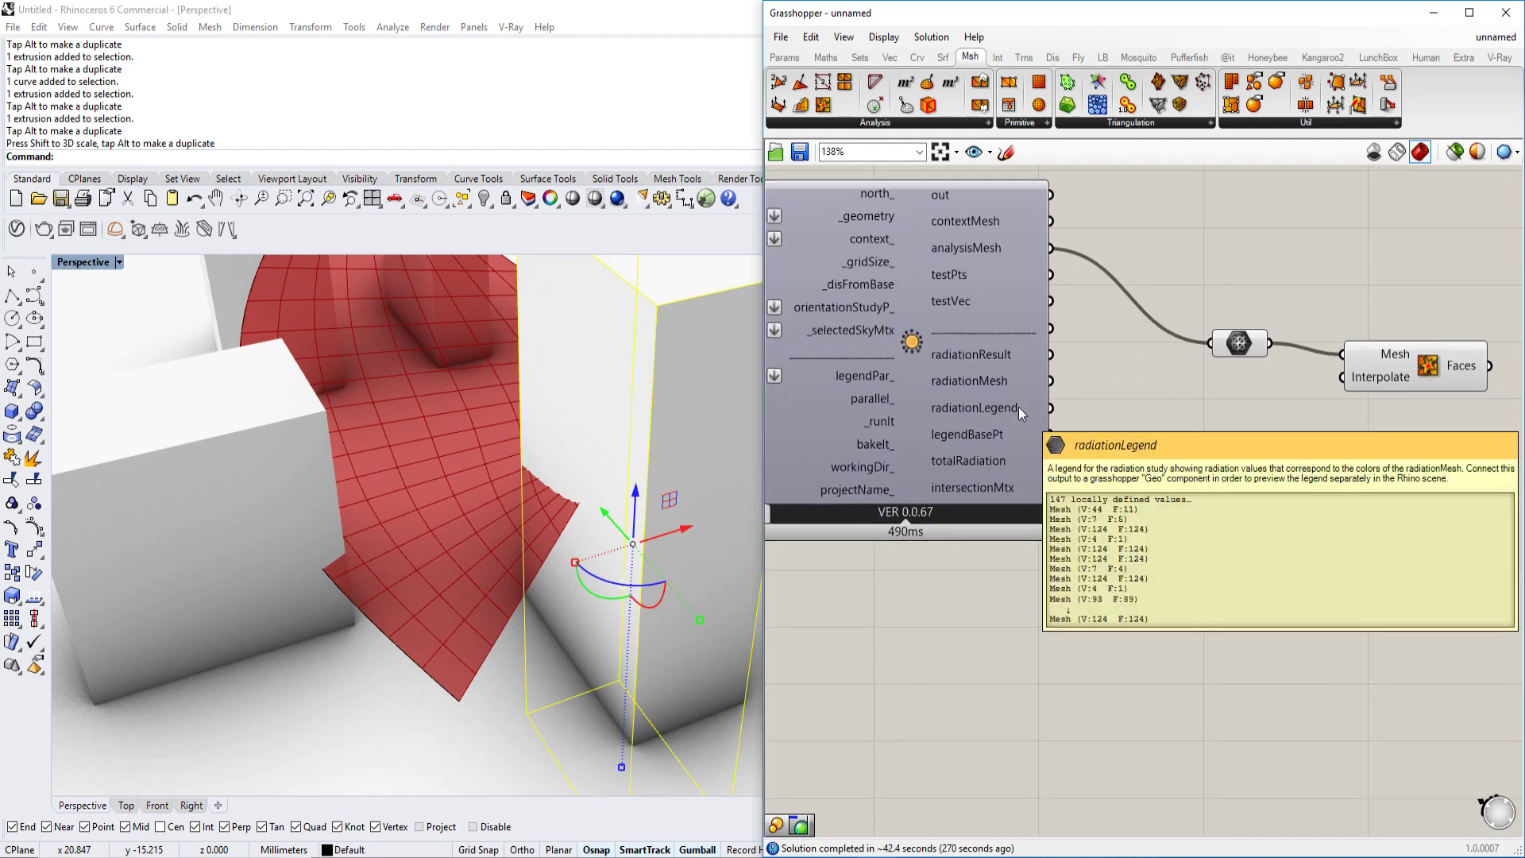
{"action": "mouse_move", "coordinate": [1007, 359]}
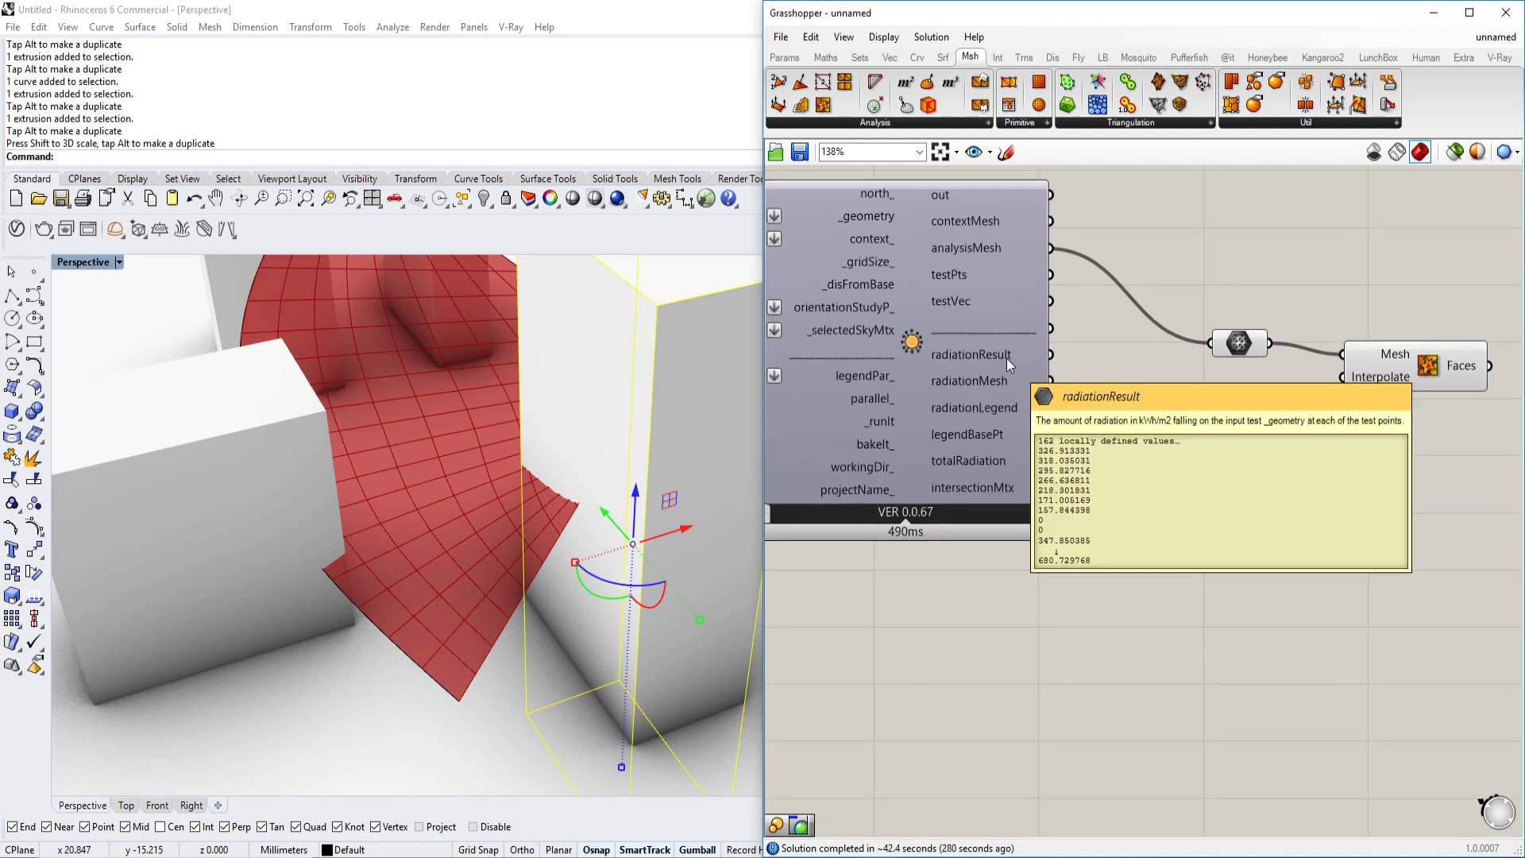
{"action": "right_click_drag", "start_coordinate": [1469, 568], "coordinate": [1234, 518]}
{"action": "scroll", "coordinate": [1165, 489], "scroll_direction": "down", "scroll_amount": 1}
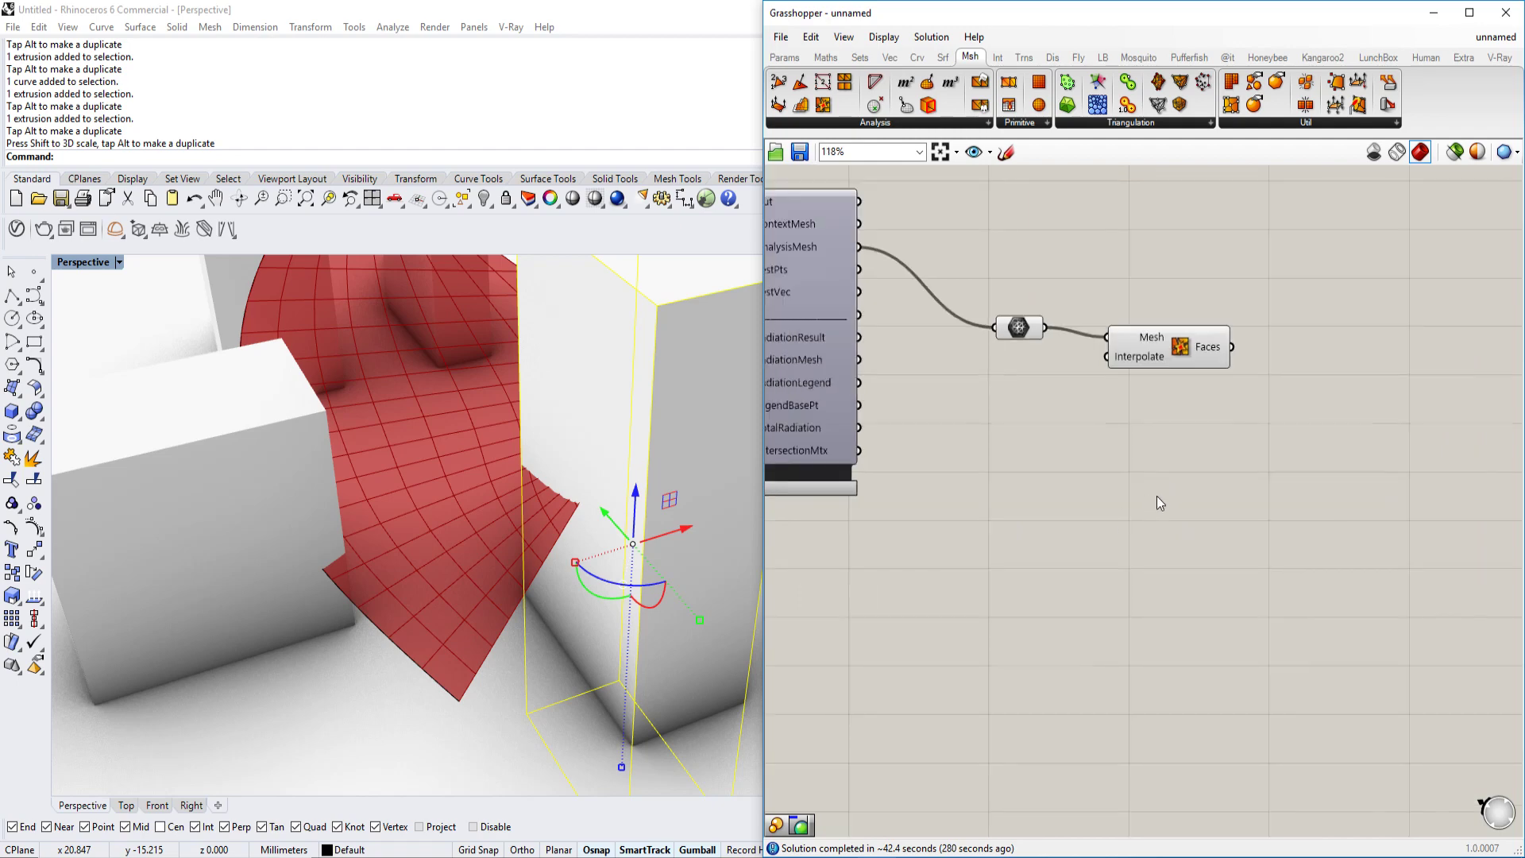
{"action": "double_click", "coordinate": [1155, 510]}
{"action": "type", "text": "scal"}
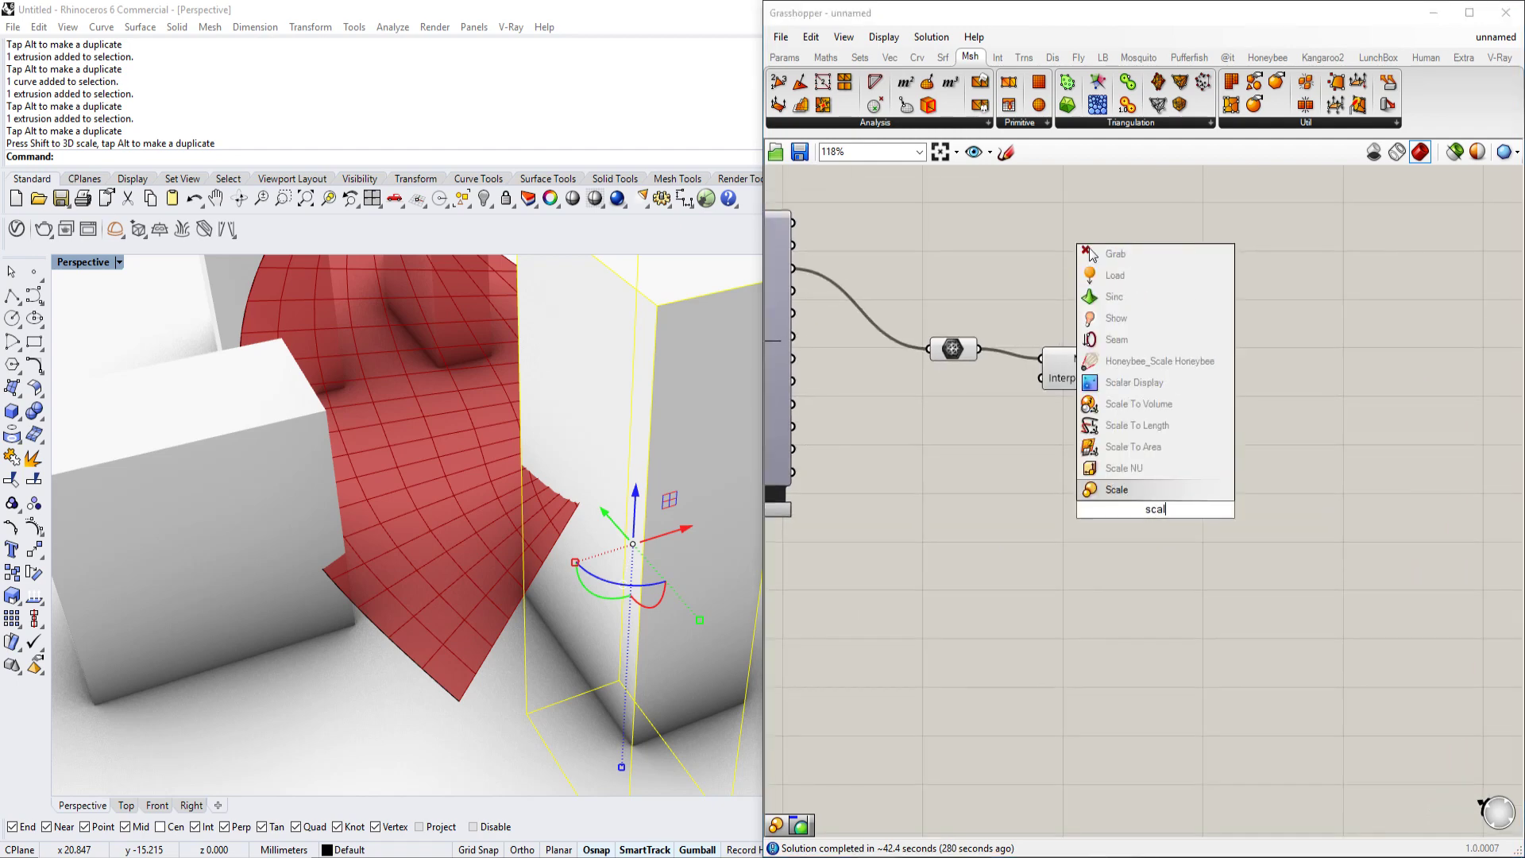
Step: Switch to Paint and start a new blank drawing without saving the old sketches
{"action": "key", "text": "alt+Tab"}
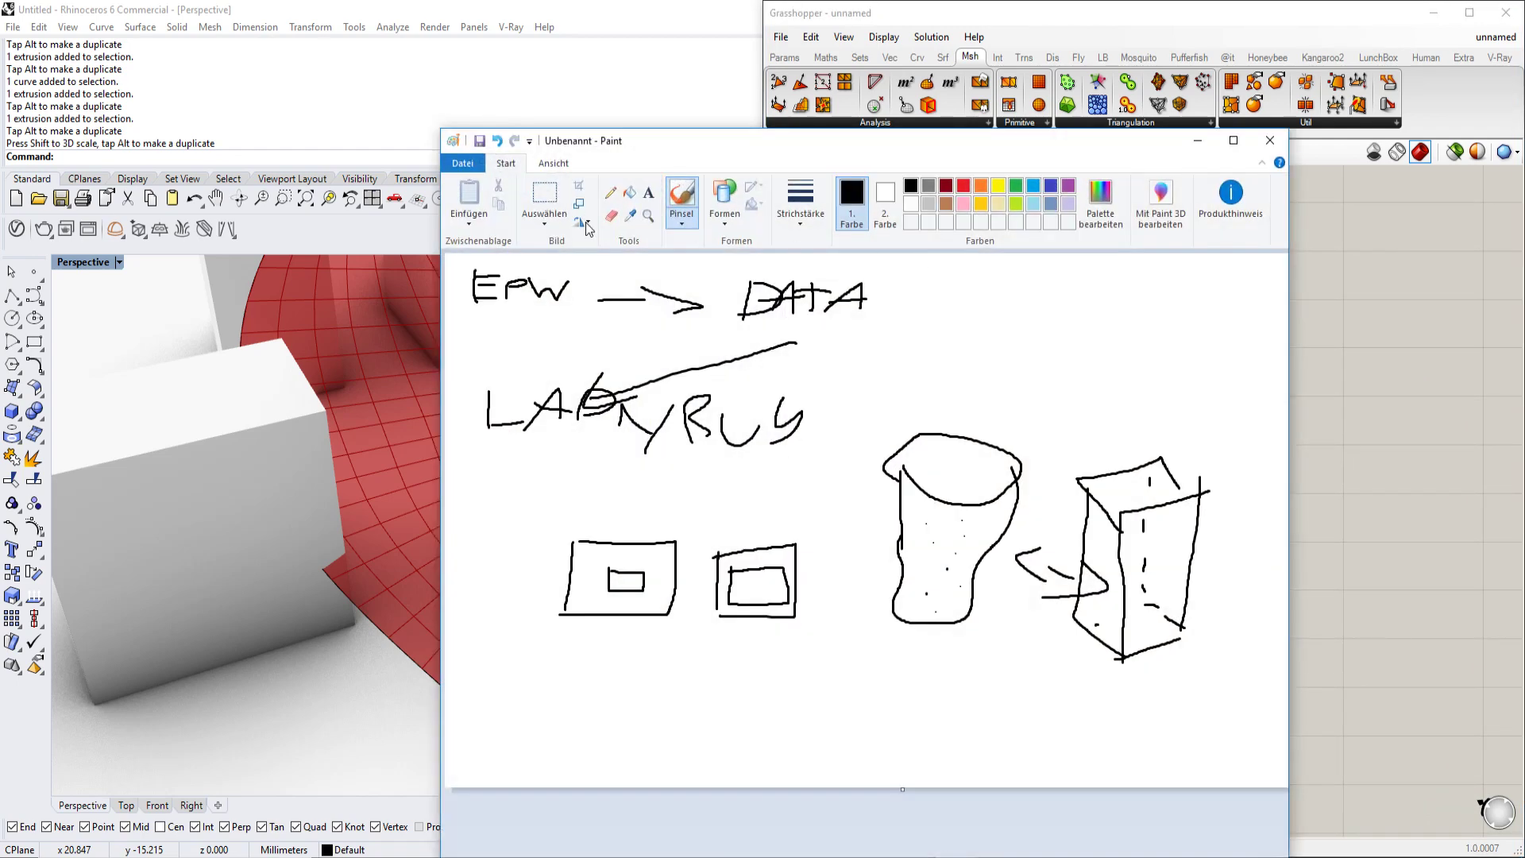
{"action": "left_click", "coordinate": [611, 215]}
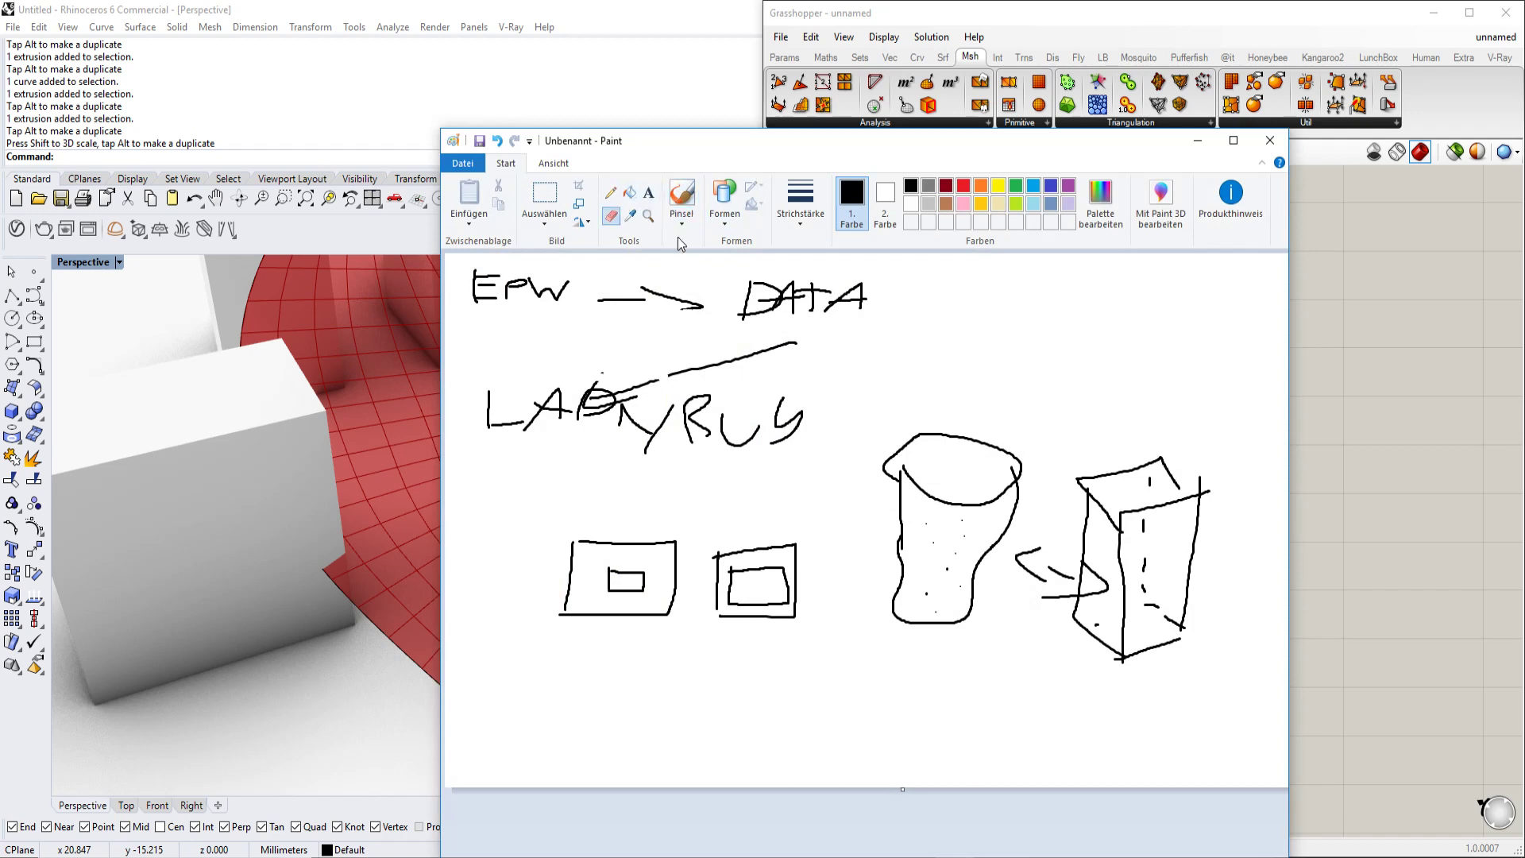
{"action": "left_click", "coordinate": [463, 163]}
{"action": "left_click", "coordinate": [480, 192]}
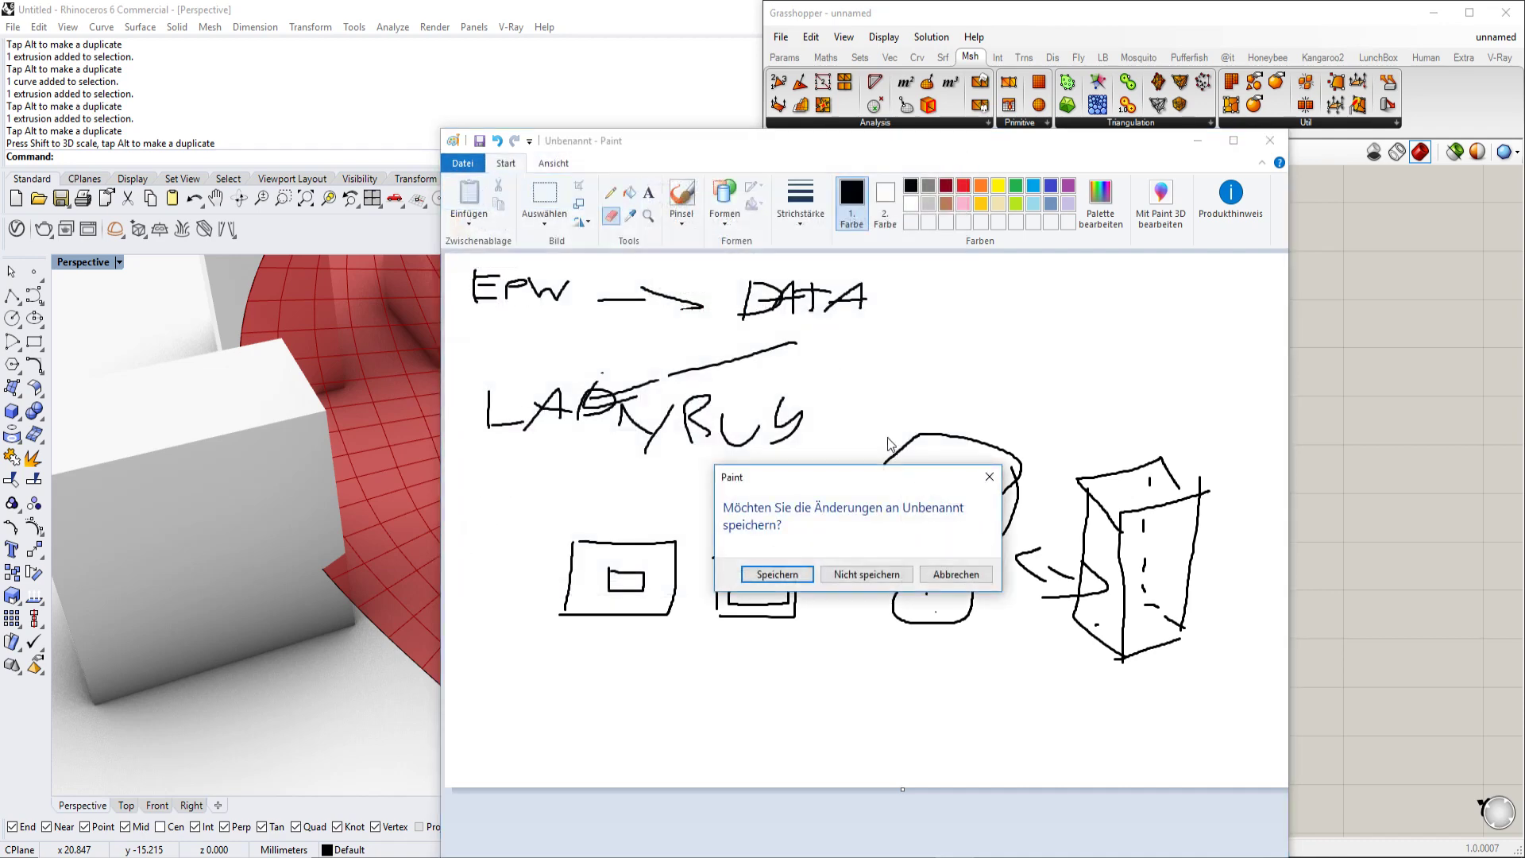
{"action": "left_click", "coordinate": [874, 575]}
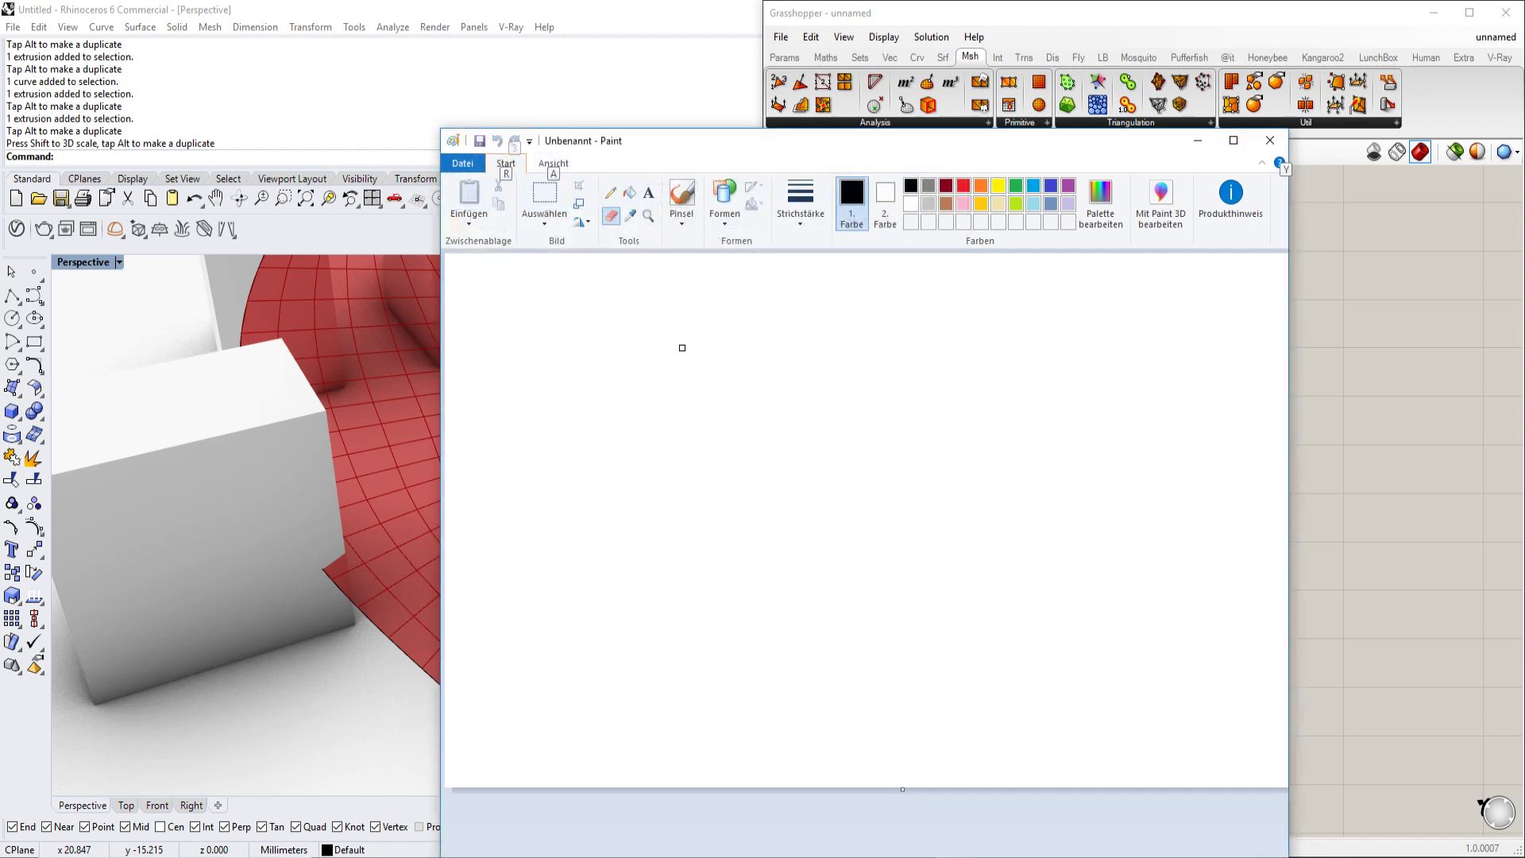
Step: Write RADIATION with the brush near the top of the canvas and draw an arrow pointing down from it
{"action": "left_click", "coordinate": [688, 208]}
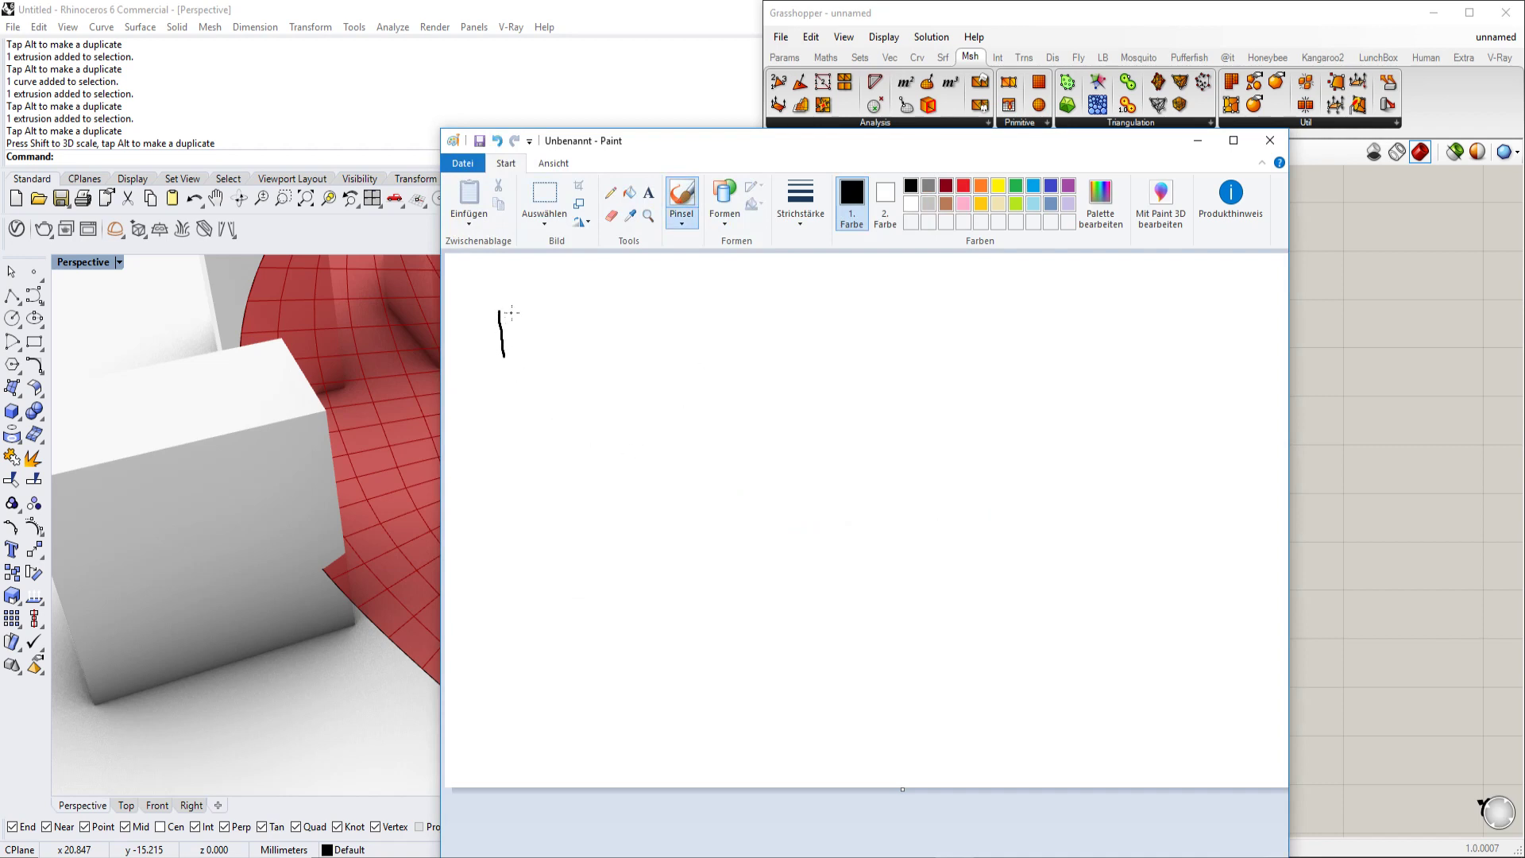
{"action": "mouse_move", "coordinate": [595, 345]}
{"action": "left_mouse_down"}
{"action": "mouse_move", "coordinate": [705, 345]}
{"action": "mouse_move", "coordinate": [783, 320]}
{"action": "left_mouse_up"}
{"action": "left_click_drag", "start_coordinate": [788, 348], "coordinate": [828, 321]}
{"action": "mouse_move", "coordinate": [658, 382]}
{"action": "left_mouse_down"}
{"action": "mouse_move", "coordinate": [710, 445]}
{"action": "mouse_move", "coordinate": [686, 479]}
{"action": "left_mouse_up"}
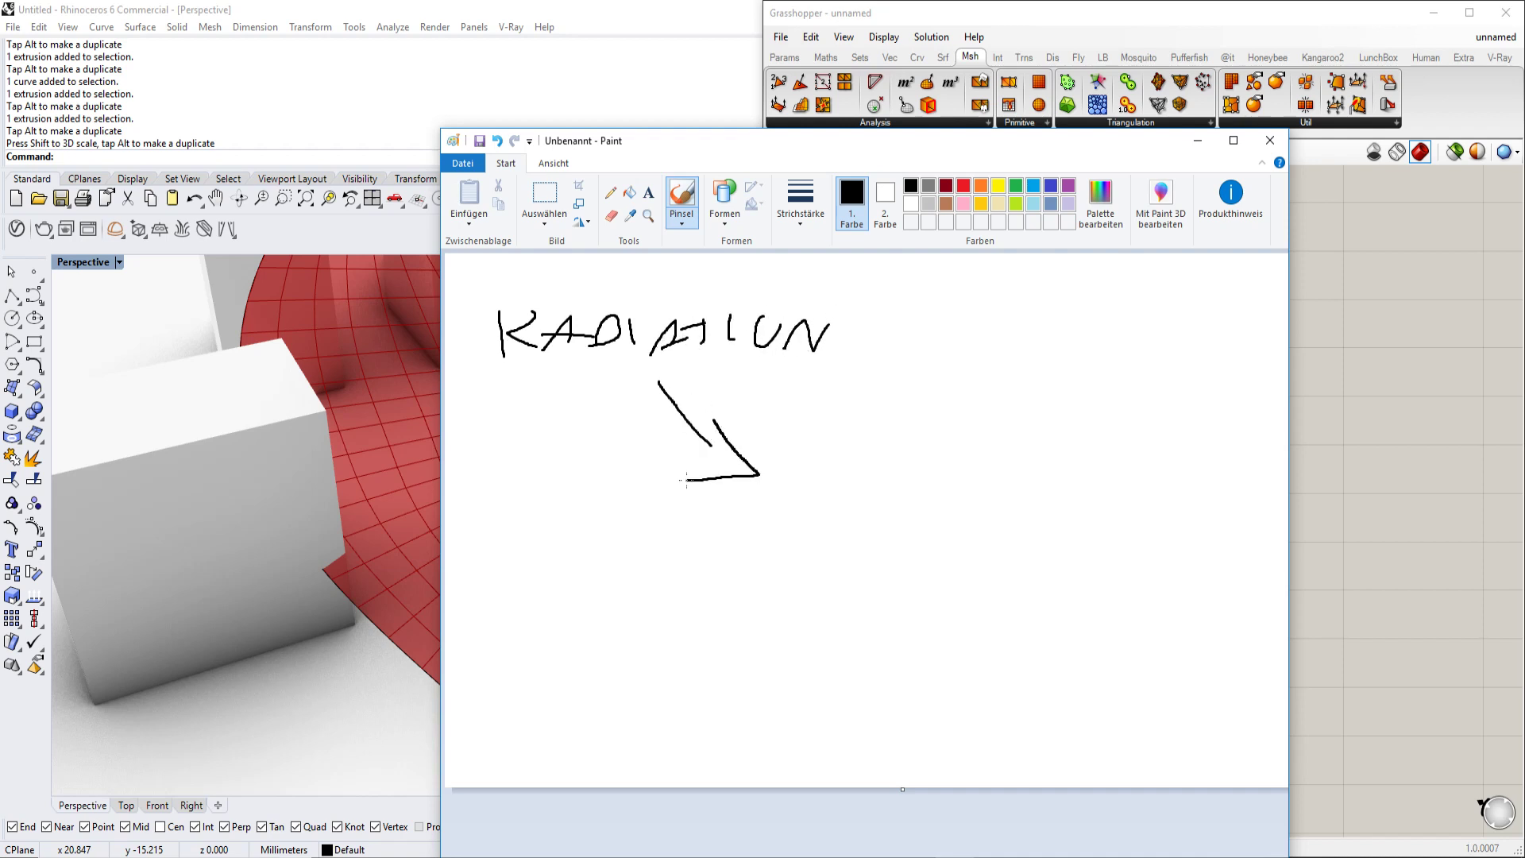
Step: Draw 1 and 0 with a double arrow between them and a downward arrow below
{"action": "mouse_move", "coordinate": [785, 478]}
{"action": "left_mouse_down"}
{"action": "mouse_move", "coordinate": [828, 442]}
{"action": "mouse_move", "coordinate": [831, 495]}
{"action": "left_mouse_up"}
{"action": "mouse_move", "coordinate": [1022, 444]}
{"action": "left_mouse_down"}
{"action": "mouse_move", "coordinate": [1024, 498]}
{"action": "mouse_move", "coordinate": [1019, 444]}
{"action": "left_mouse_up"}
{"action": "mouse_move", "coordinate": [860, 479]}
{"action": "left_mouse_down"}
{"action": "mouse_move", "coordinate": [929, 467]}
{"action": "mouse_move", "coordinate": [907, 486]}
{"action": "left_mouse_up"}
{"action": "mouse_move", "coordinate": [883, 469]}
{"action": "left_mouse_down"}
{"action": "mouse_move", "coordinate": [842, 483]}
{"action": "mouse_move", "coordinate": [886, 495]}
{"action": "mouse_move", "coordinate": [888, 643]}
{"action": "left_mouse_up"}
{"action": "left_click_drag", "start_coordinate": [876, 586], "coordinate": [911, 621]}
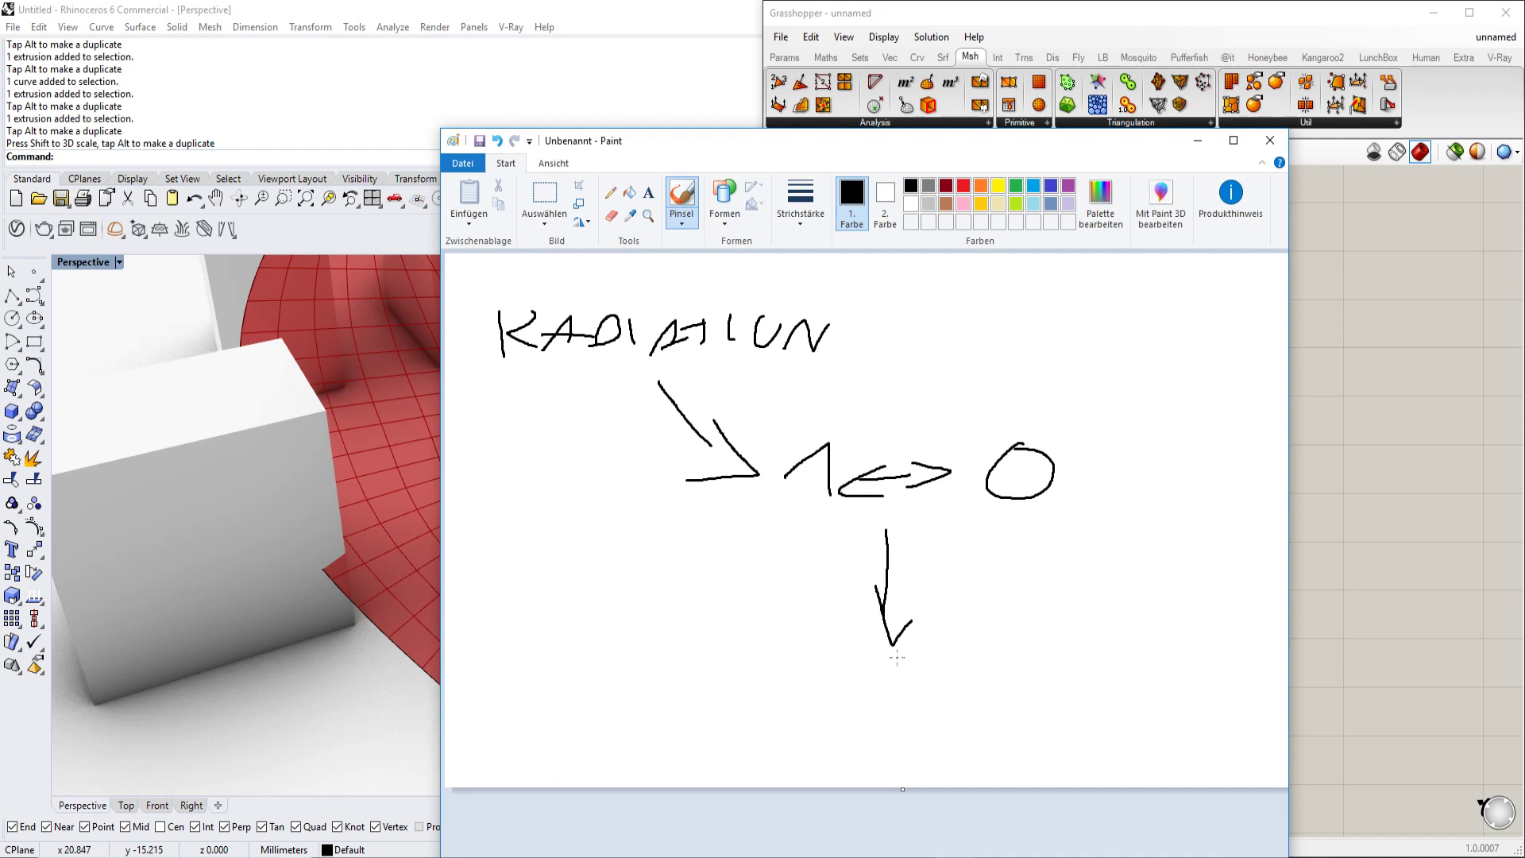
Step: Write SCALE under the arrow and sketch a large and a small inner rectangle in two frames below it
{"action": "left_click_drag", "start_coordinate": [826, 676], "coordinate": [798, 712]}
{"action": "left_click_drag", "start_coordinate": [860, 679], "coordinate": [856, 713]}
{"action": "mouse_move", "coordinate": [857, 715]}
{"action": "left_mouse_down"}
{"action": "mouse_move", "coordinate": [881, 680]}
{"action": "mouse_move", "coordinate": [883, 715]}
{"action": "left_mouse_up"}
{"action": "mouse_move", "coordinate": [862, 703]}
{"action": "left_mouse_down"}
{"action": "mouse_move", "coordinate": [895, 692]}
{"action": "mouse_move", "coordinate": [921, 711]}
{"action": "left_mouse_up"}
{"action": "left_click_drag", "start_coordinate": [922, 695], "coordinate": [934, 696]}
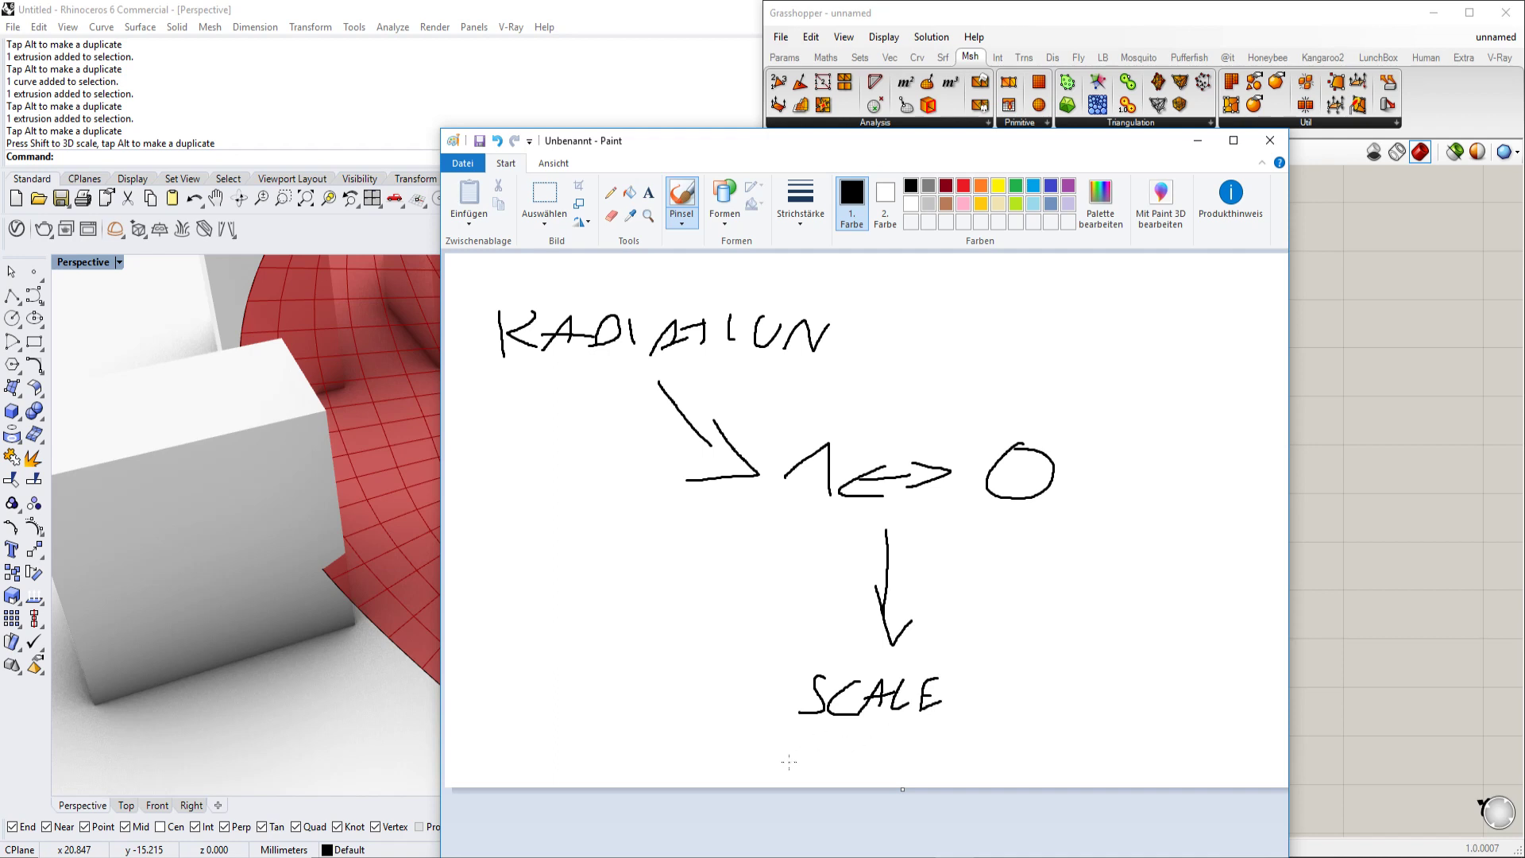
{"action": "mouse_move", "coordinate": [747, 762]}
{"action": "left_mouse_down"}
{"action": "mouse_move", "coordinate": [822, 731]}
{"action": "mouse_move", "coordinate": [755, 743]}
{"action": "left_mouse_up"}
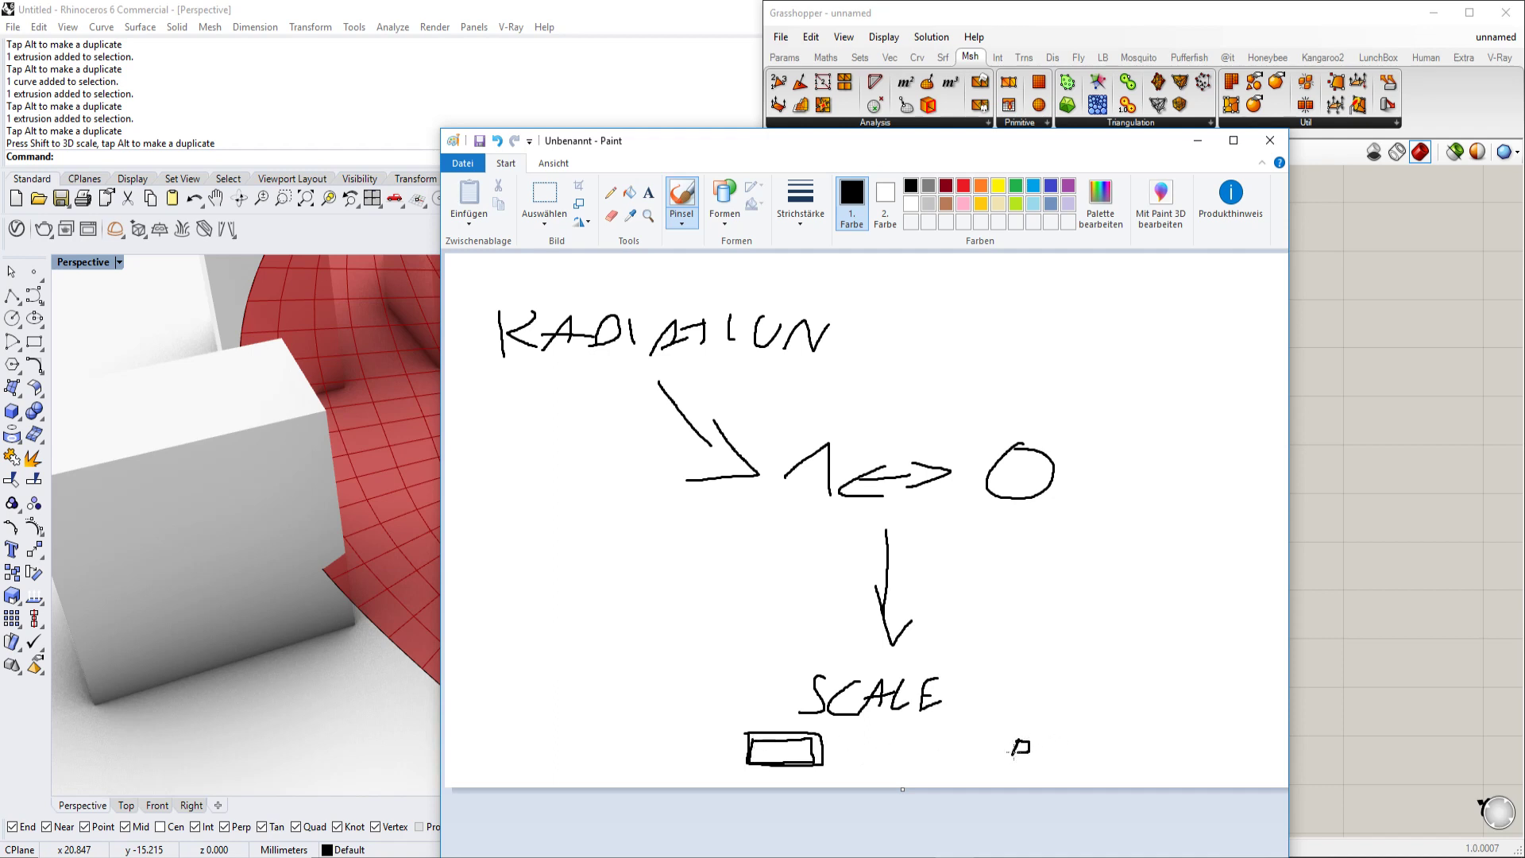
{"action": "mouse_move", "coordinate": [981, 721]}
{"action": "left_mouse_down"}
{"action": "mouse_move", "coordinate": [1059, 758]}
{"action": "mouse_move", "coordinate": [981, 766]}
{"action": "left_mouse_up"}
Step: Return to Grasshopper, add a Panel below the analysis outputs and connect radiationResult to it
{"action": "left_click", "coordinate": [1198, 141]}
{"action": "left_click", "coordinate": [1124, 378]}
{"action": "right_click_drag", "start_coordinate": [1127, 413], "coordinate": [1239, 511]}
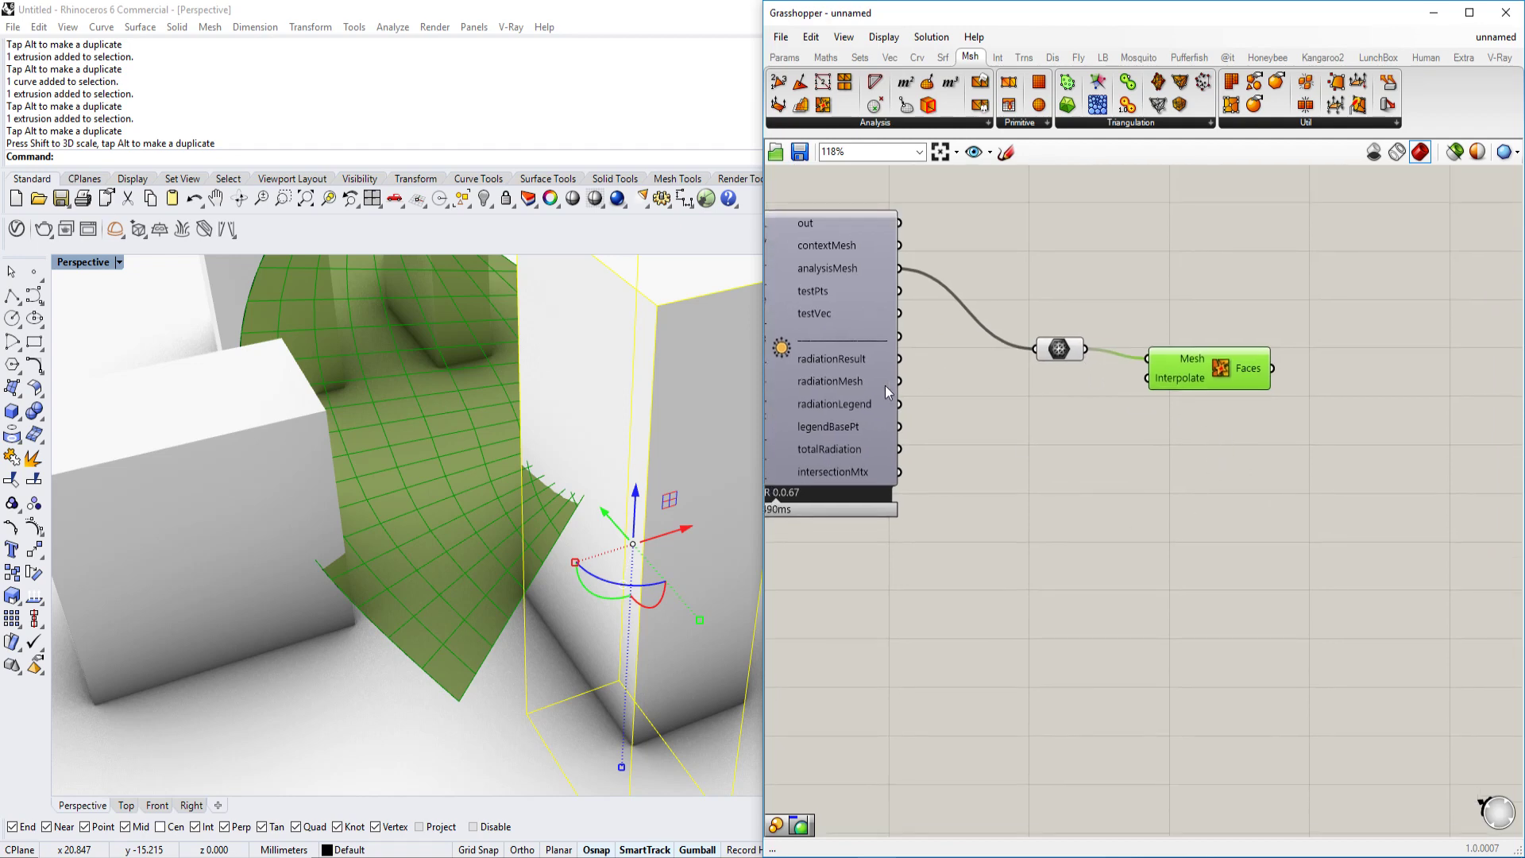
{"action": "double_click", "coordinate": [978, 457]}
{"action": "type", "text": "//"}
{"action": "key", "text": "Return"}
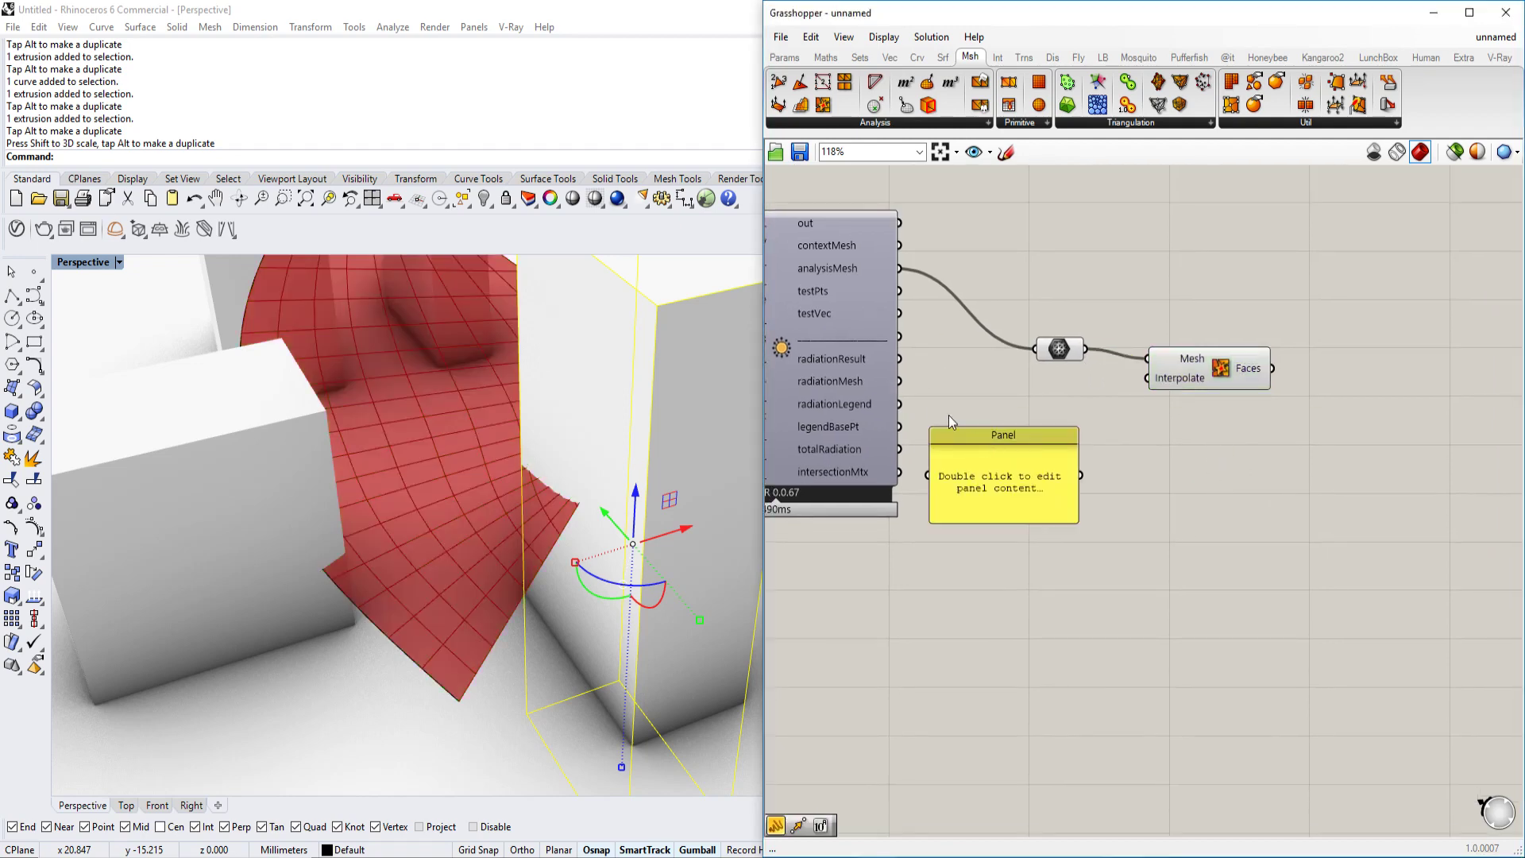
{"action": "left_click_drag", "start_coordinate": [901, 381], "coordinate": [928, 474]}
{"action": "left_click_drag", "start_coordinate": [1086, 527], "coordinate": [1235, 605]}
{"action": "left_click_drag", "start_coordinate": [900, 359], "coordinate": [936, 514], "text": "shift"}
Step: Enlarge the Panel to show more radiation values and move it clear of the components
{"action": "right_click_drag", "start_coordinate": [1104, 561], "coordinate": [1031, 420]}
{"action": "left_click_drag", "start_coordinate": [1031, 419], "coordinate": [1099, 456]}
{"action": "left_click_drag", "start_coordinate": [1226, 493], "coordinate": [1323, 623]}
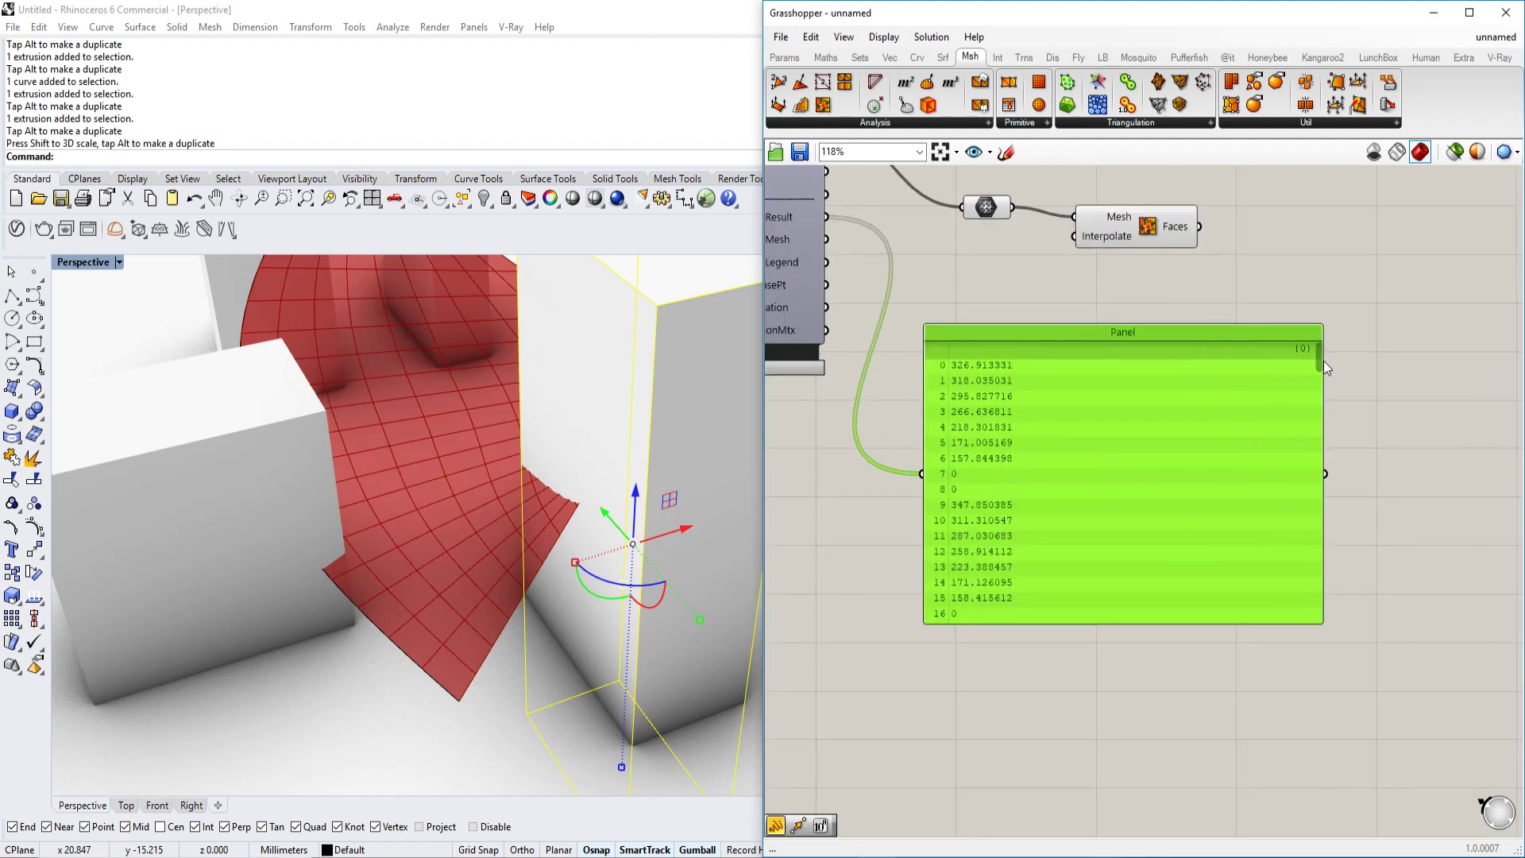
{"action": "mouse_move", "coordinate": [1322, 356]}
{"action": "left_mouse_down"}
{"action": "mouse_move", "coordinate": [1289, 589]}
{"action": "mouse_move", "coordinate": [1320, 346]}
{"action": "left_mouse_up"}
{"action": "left_click_drag", "start_coordinate": [997, 385], "coordinate": [1070, 418]}
Step: Turn the preview of the radiation analysis component back on
{"action": "scroll", "coordinate": [548, 451], "scroll_direction": "down", "scroll_amount": 5}
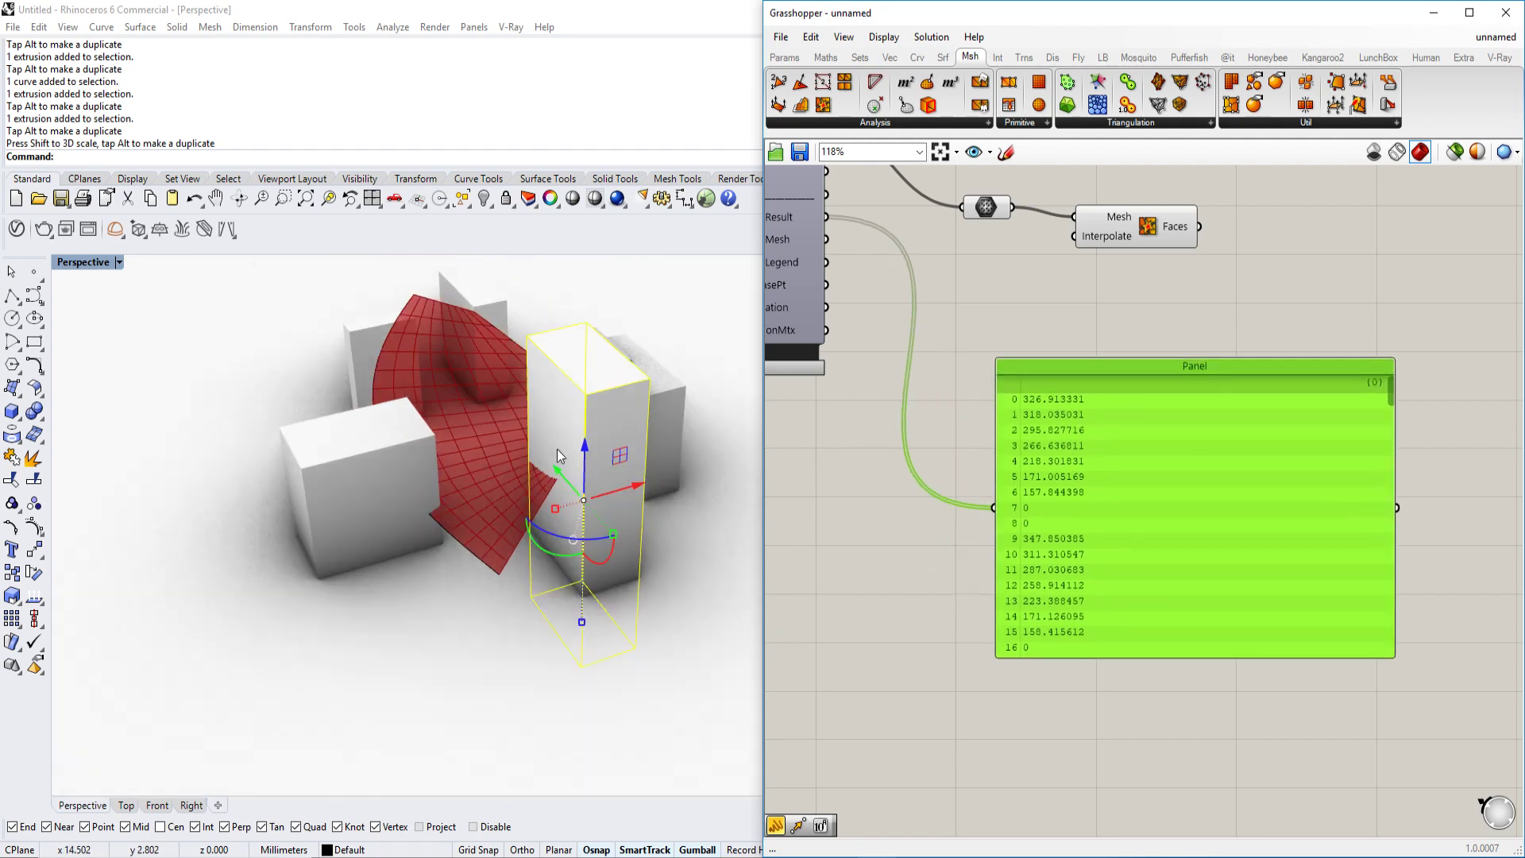
{"action": "right_click_drag", "start_coordinate": [583, 441], "coordinate": [512, 480], "text": "shift"}
{"action": "scroll", "coordinate": [642, 434], "scroll_direction": "up", "scroll_amount": 3}
{"action": "right_click_drag", "start_coordinate": [1099, 295], "coordinate": [1253, 364]}
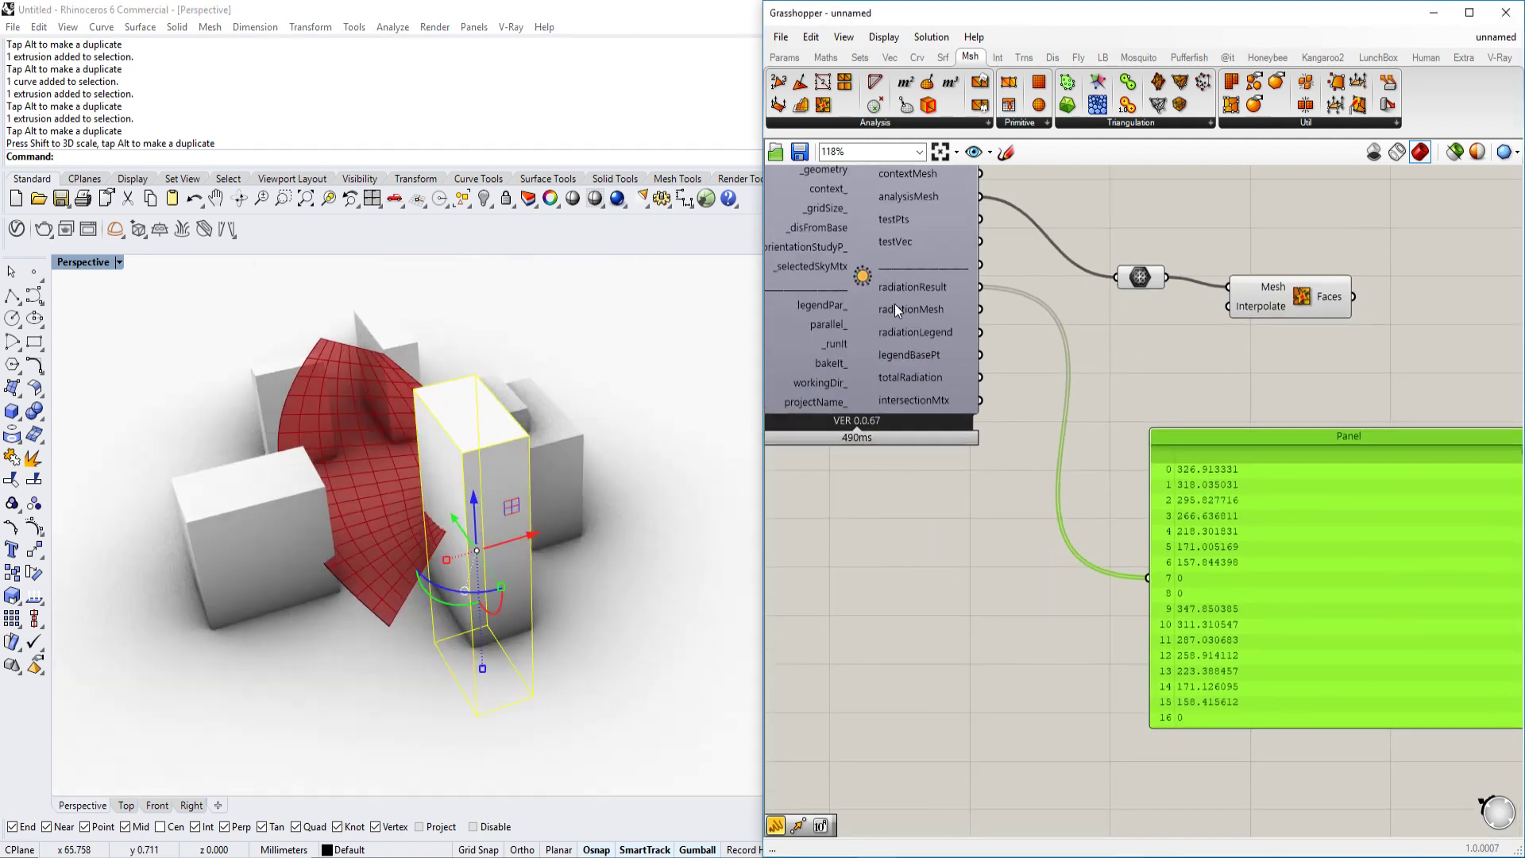
{"action": "left_click", "coordinate": [869, 282]}
{"action": "right_click", "coordinate": [871, 287]}
{"action": "left_click", "coordinate": [953, 394]}
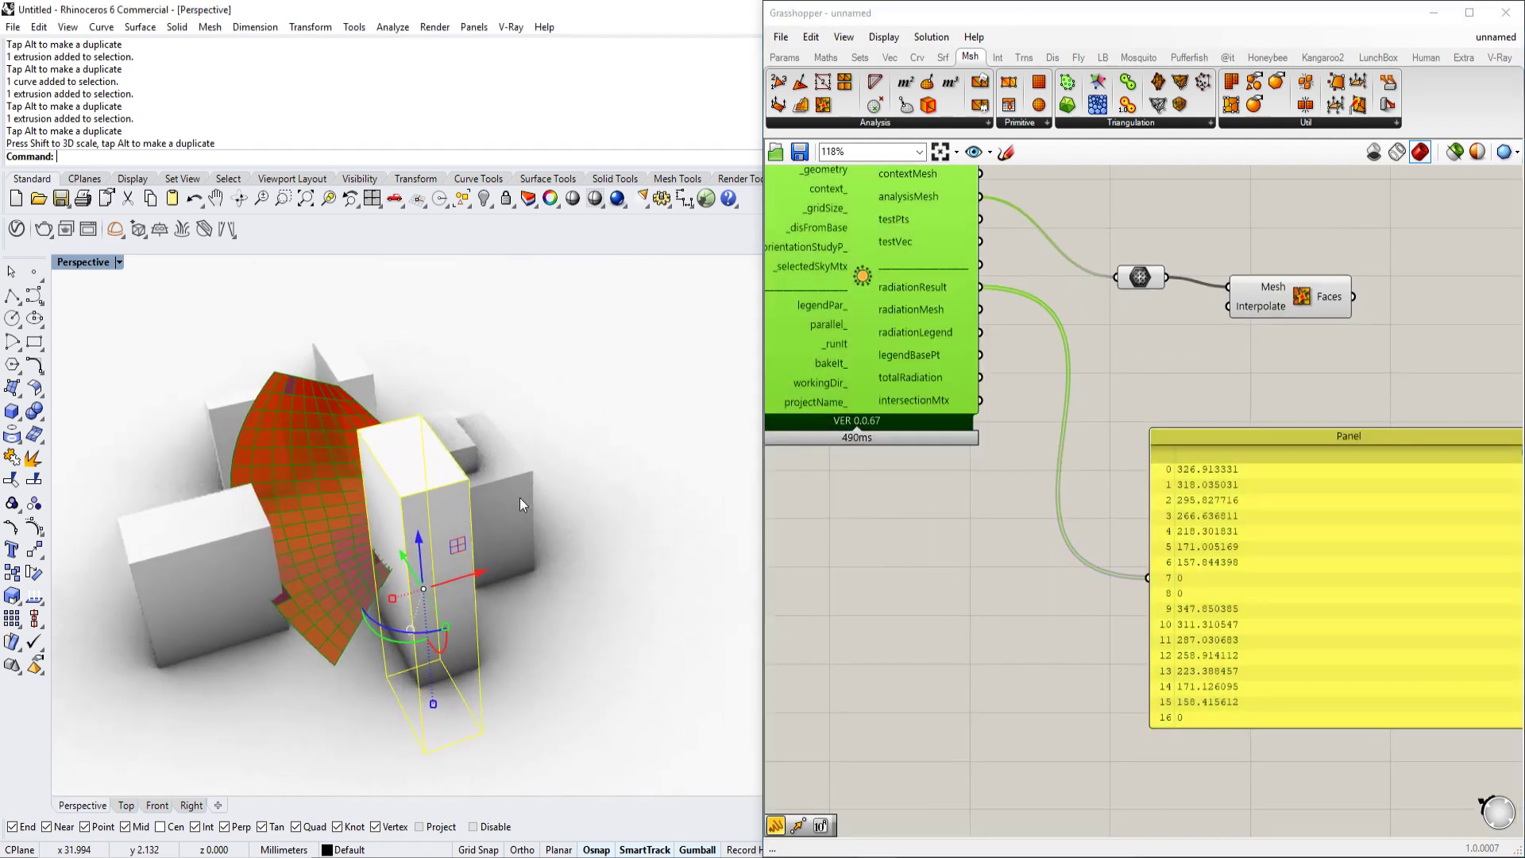
Step: Clear the selection in Rhino, unlock the large ground surface and hide it
{"action": "scroll", "coordinate": [627, 453], "scroll_direction": "down", "scroll_amount": 3}
{"action": "key", "text": "Escape"}
{"action": "right_click_drag", "start_coordinate": [628, 448], "coordinate": [603, 373]}
{"action": "type", "text": "Unlock"}
{"action": "key", "text": "Return"}
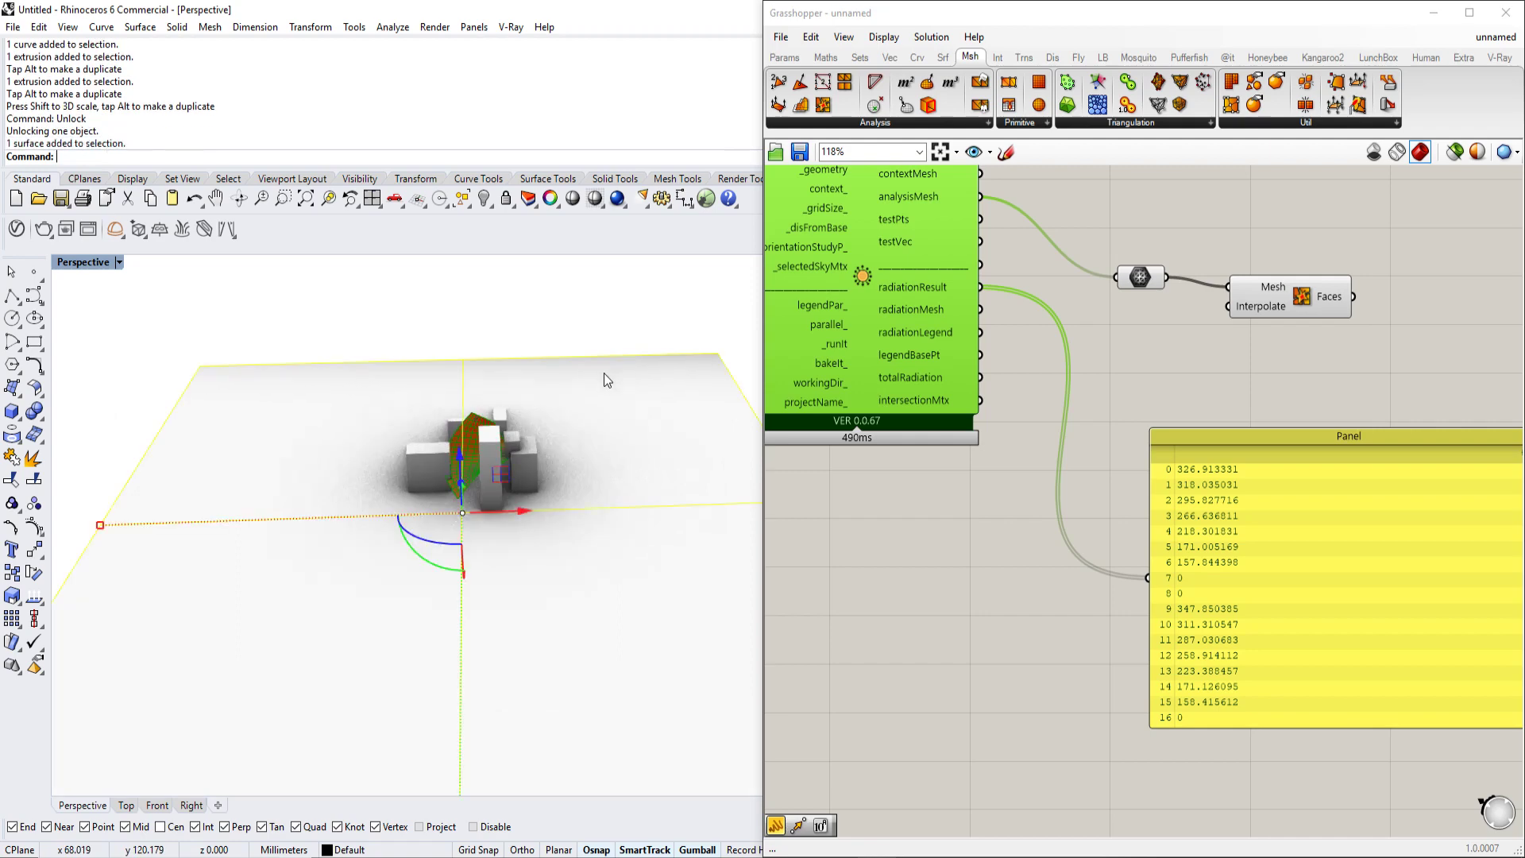
{"action": "type", "text": "Hide"}
{"action": "key", "text": "Return"}
Step: Examine the kWh/m2 color legend beside the buildings against the radiation mesh
{"action": "scroll", "coordinate": [620, 373], "scroll_direction": "up", "scroll_amount": 5}
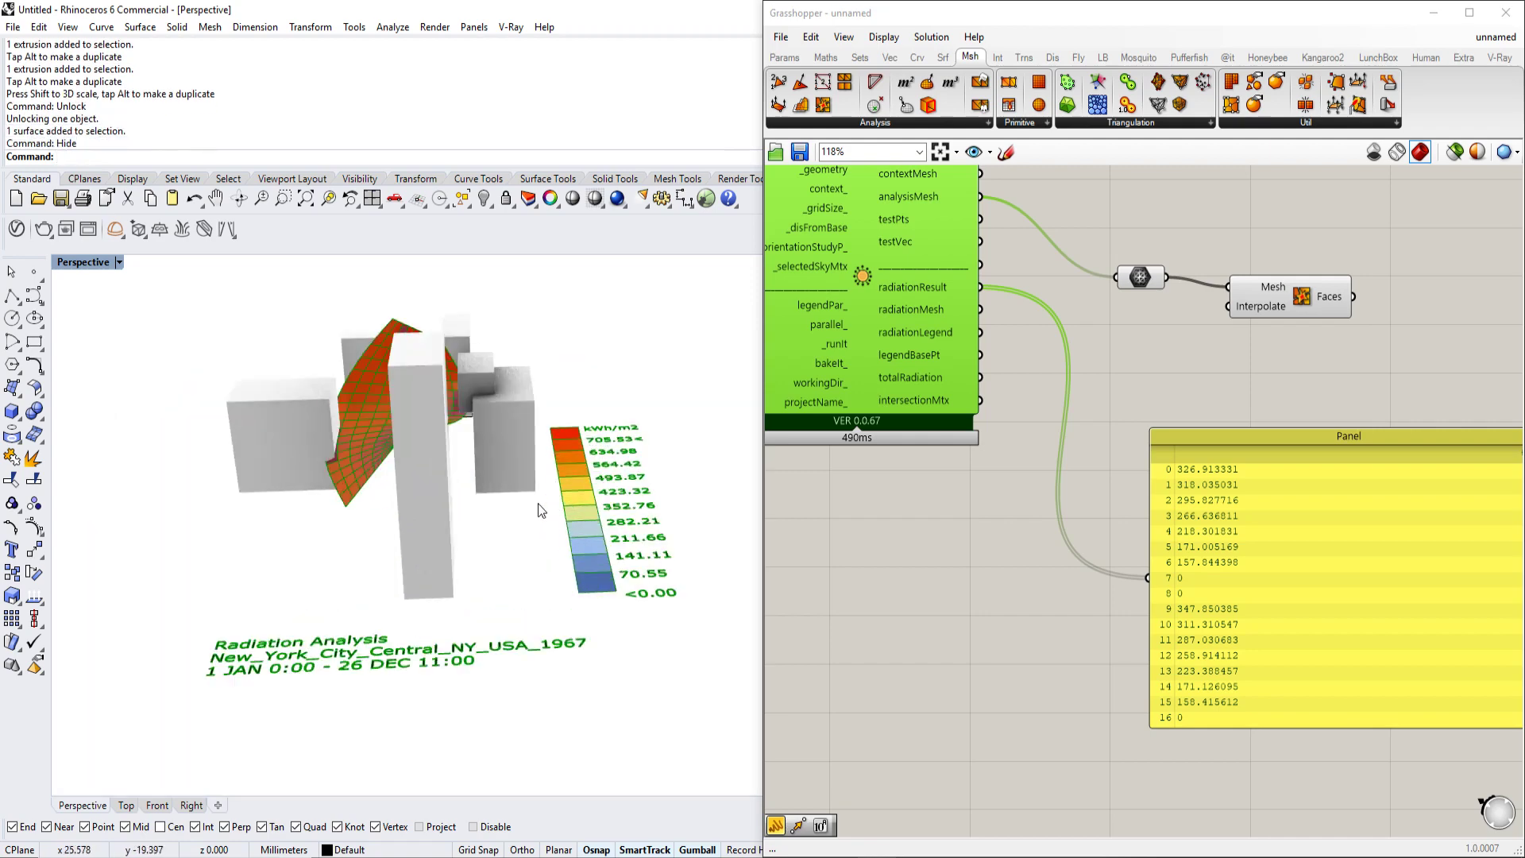
{"action": "scroll", "coordinate": [620, 442], "scroll_direction": "up", "scroll_amount": 3}
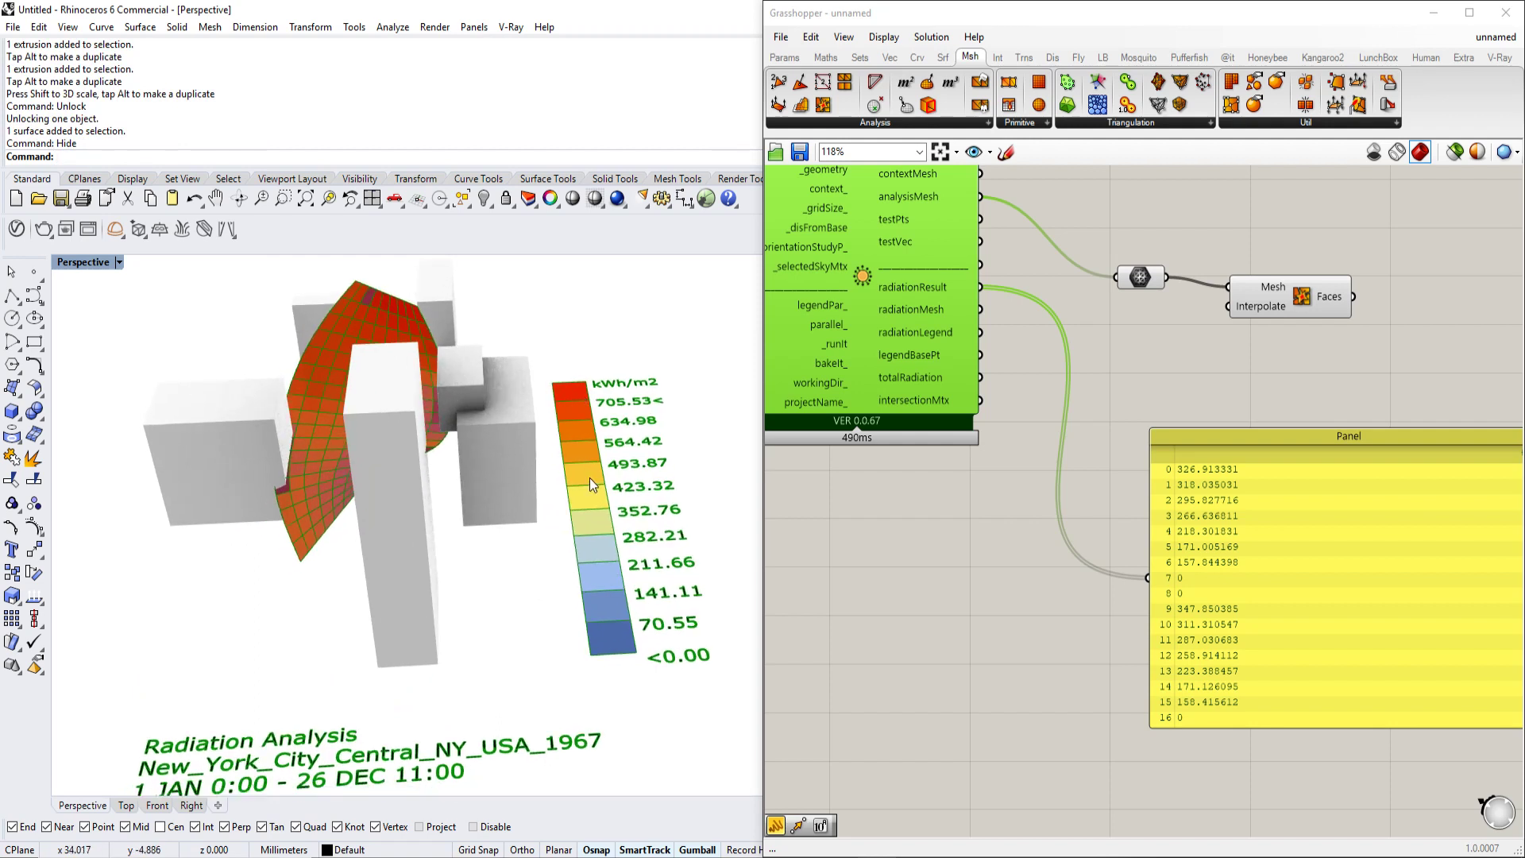
{"action": "scroll", "coordinate": [589, 478], "scroll_direction": "up", "scroll_amount": 2}
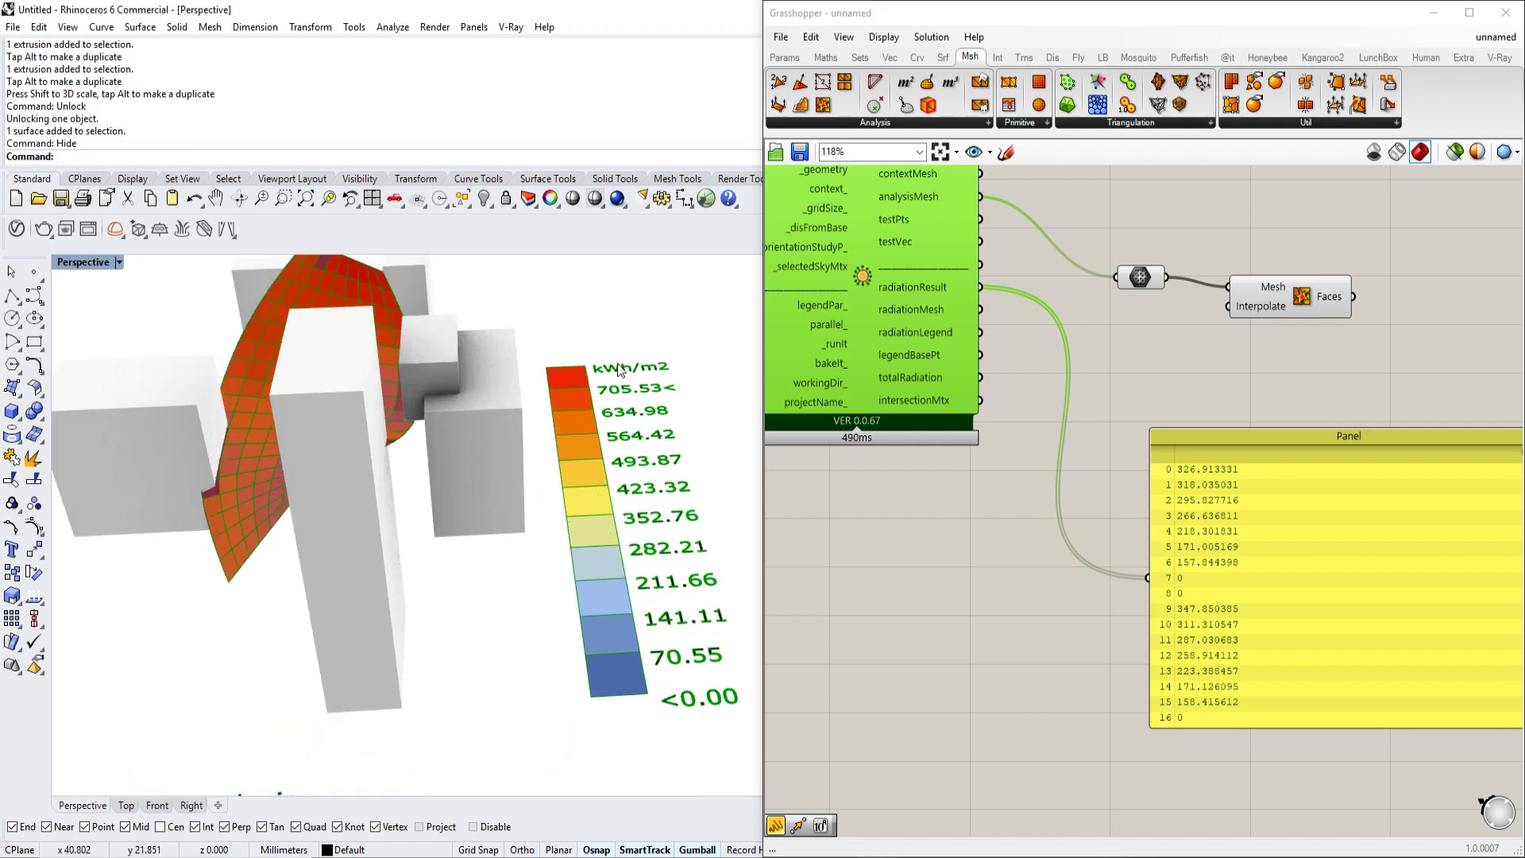
{"action": "scroll", "coordinate": [618, 367], "scroll_direction": "up", "scroll_amount": 1}
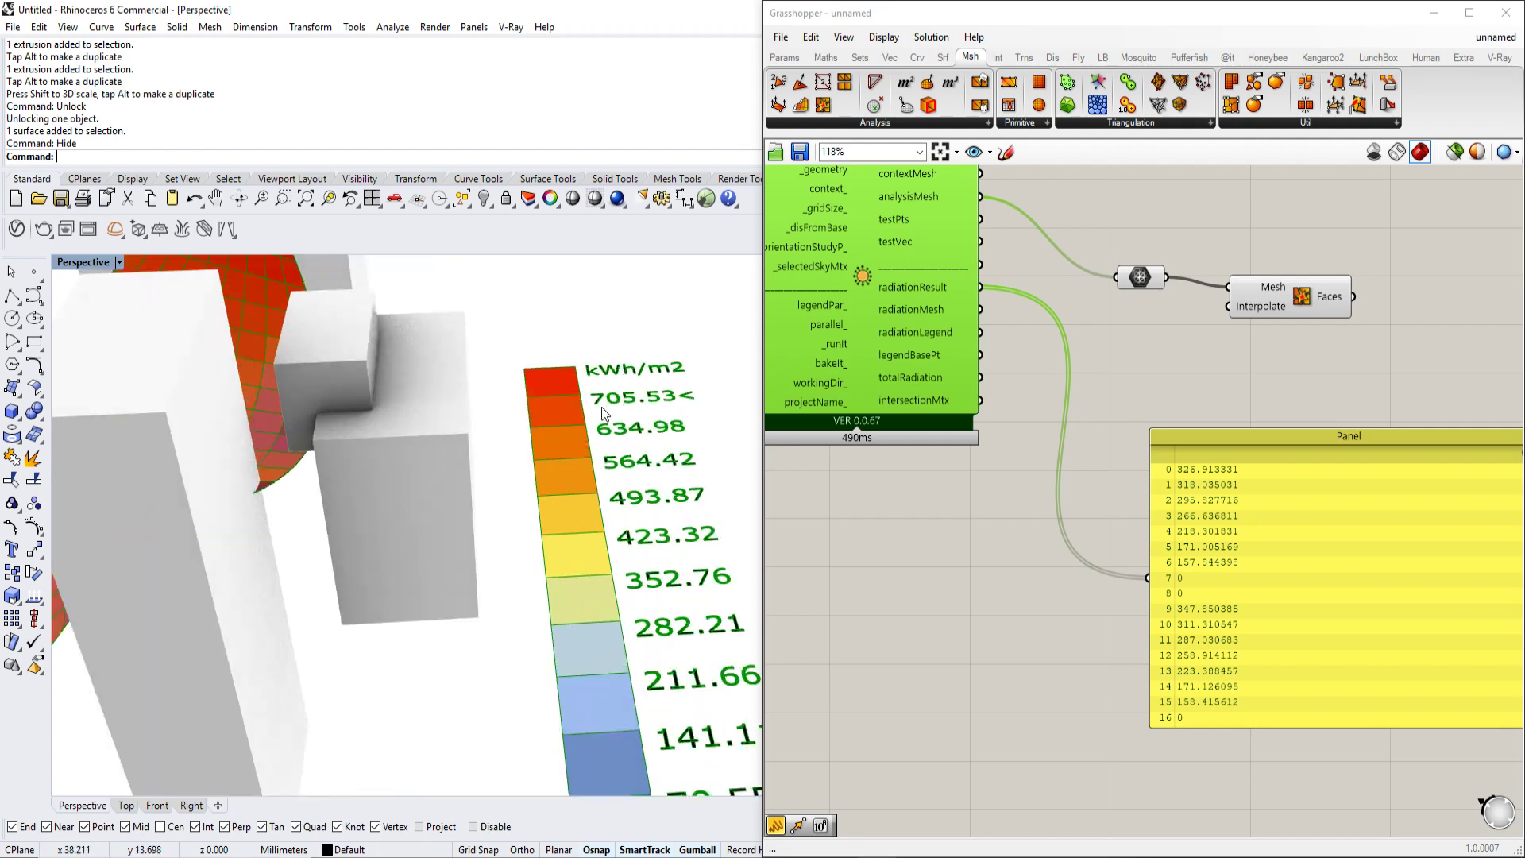
{"action": "scroll", "coordinate": [602, 407], "scroll_direction": "down", "scroll_amount": 1}
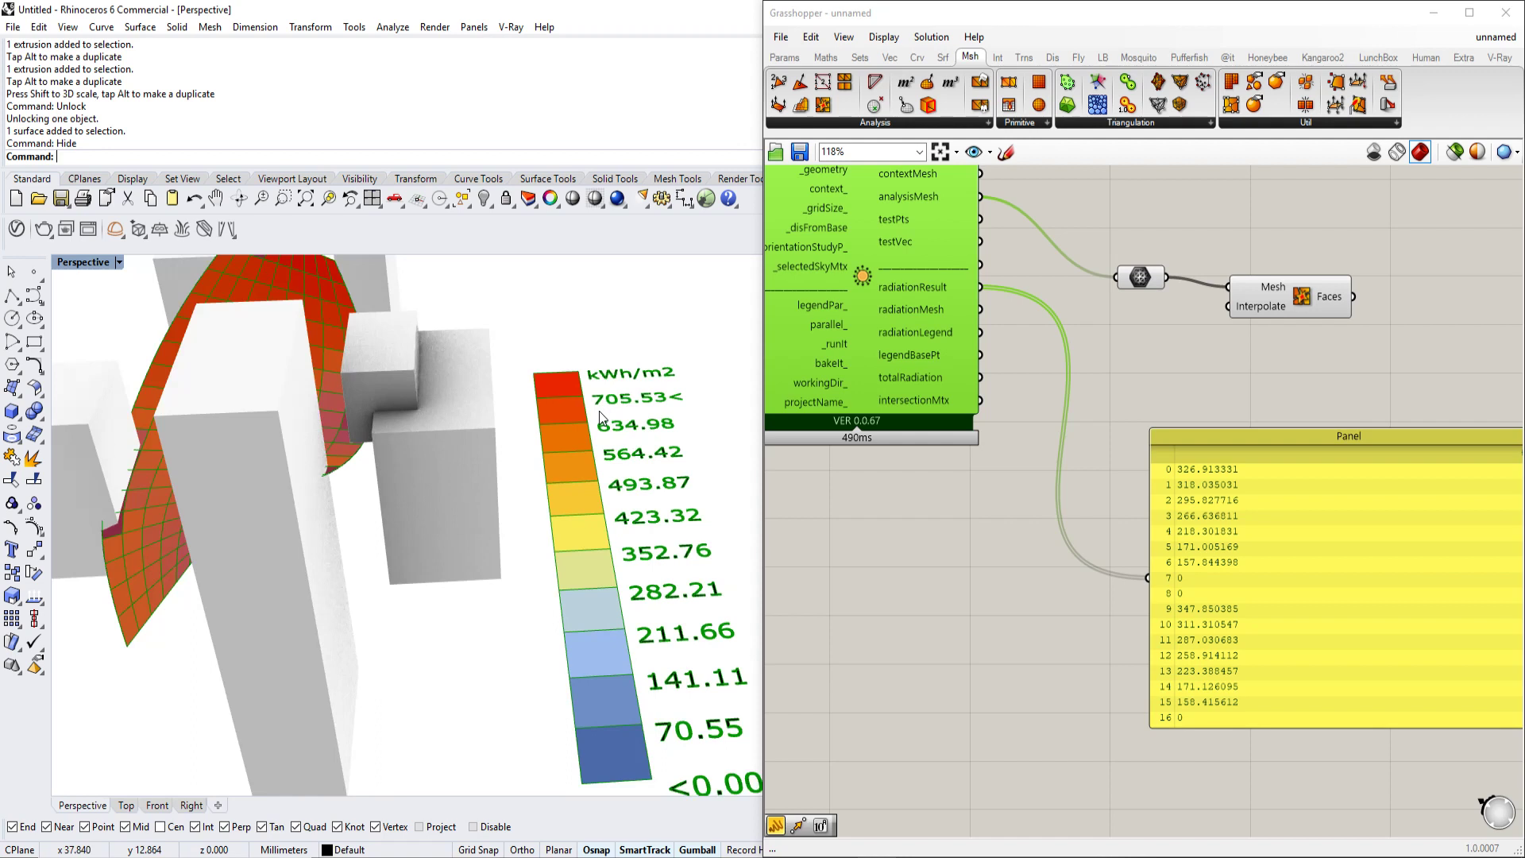
Step: Add a Division component that divides radiationResult by a number slider set to 5
{"action": "double_click", "coordinate": [1027, 537]}
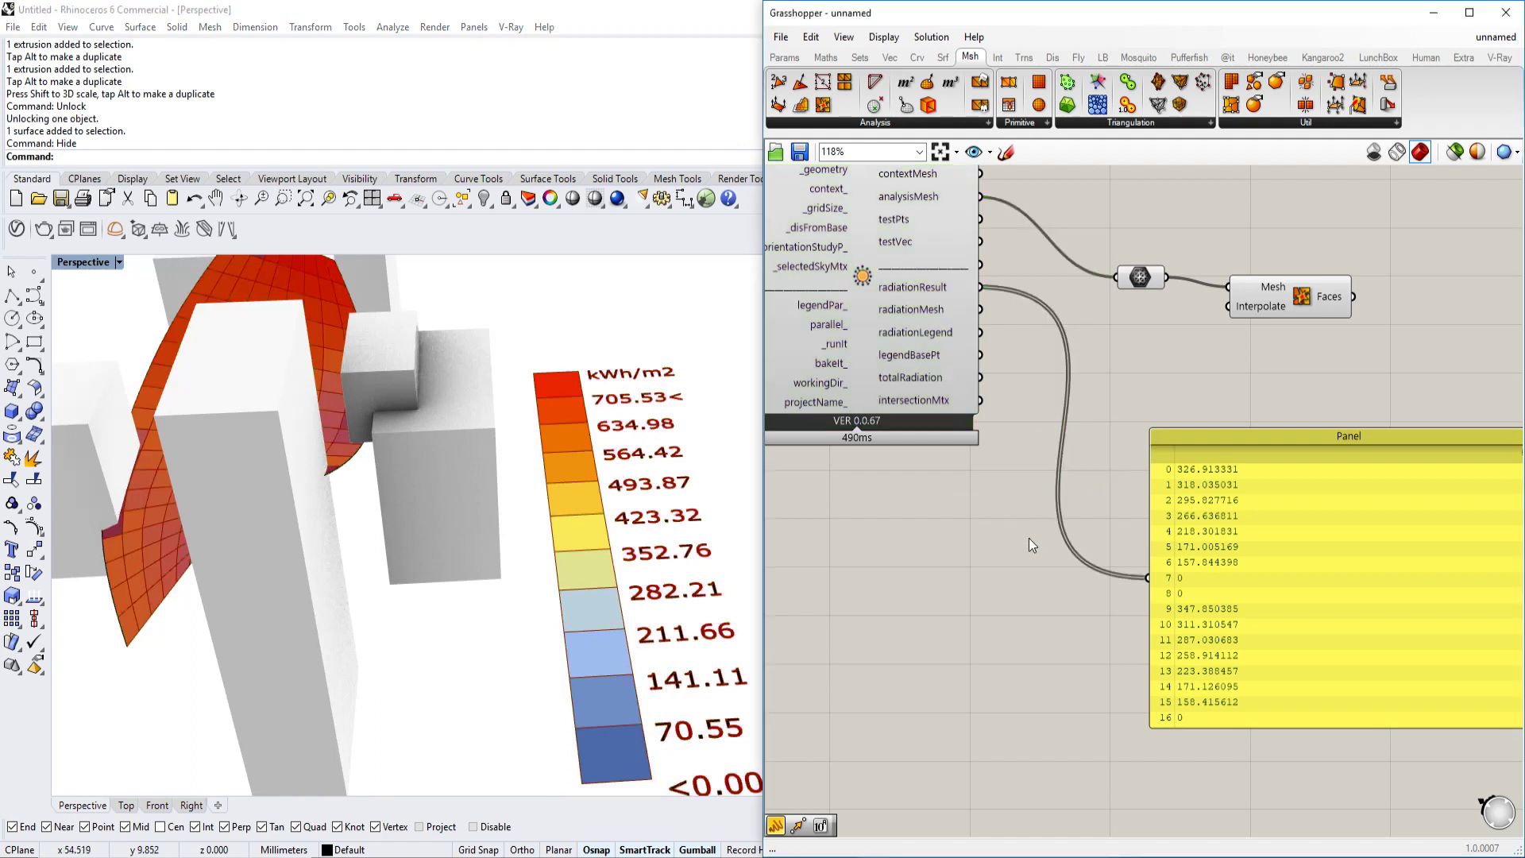
{"action": "type", "text": "divi"}
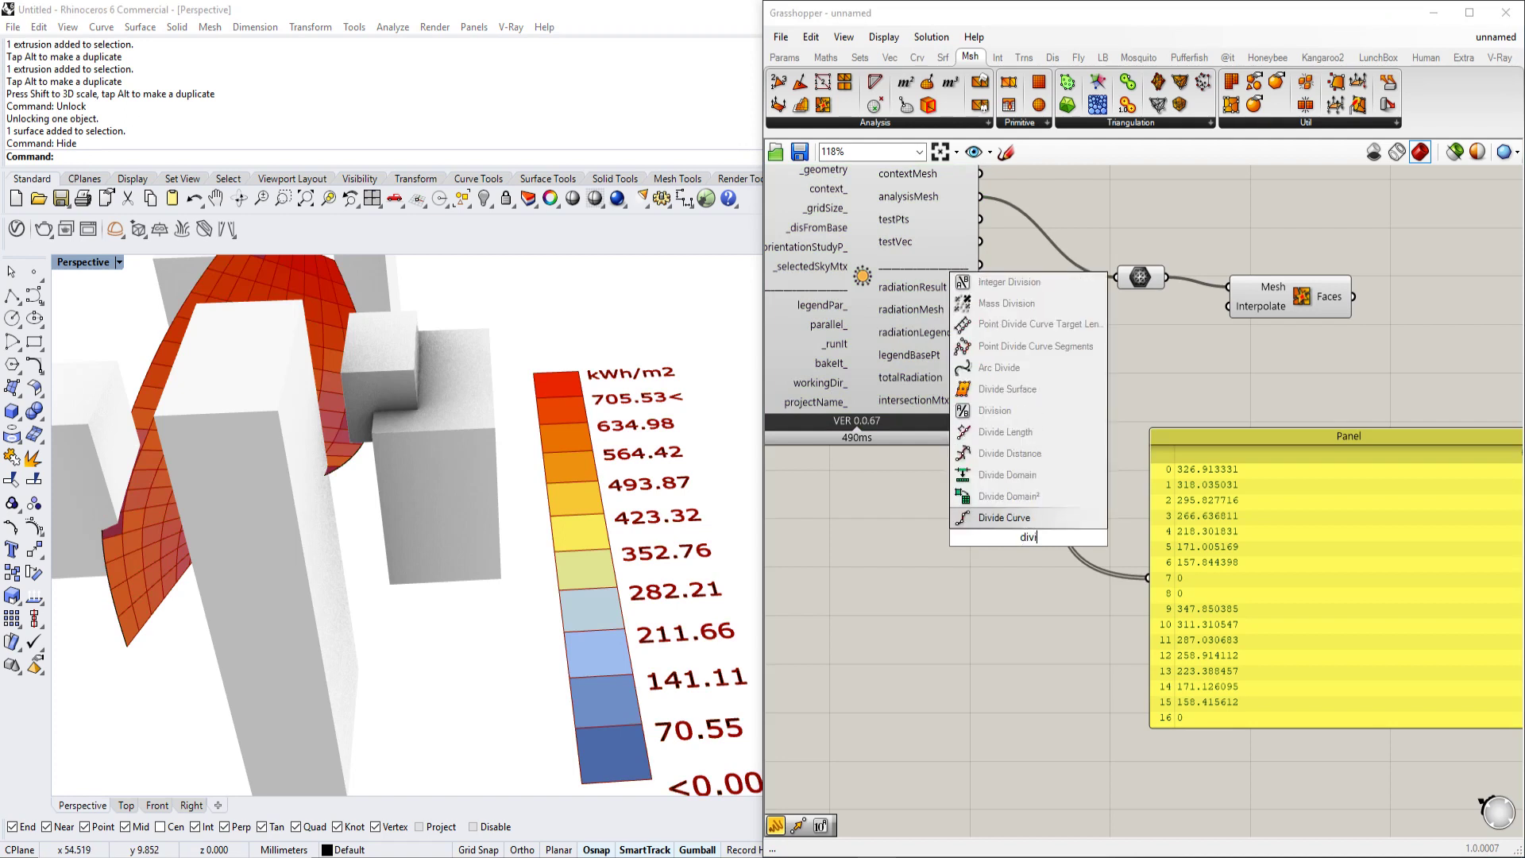
{"action": "left_click", "coordinate": [1056, 421]}
{"action": "left_click_drag", "start_coordinate": [982, 287], "coordinate": [988, 528]}
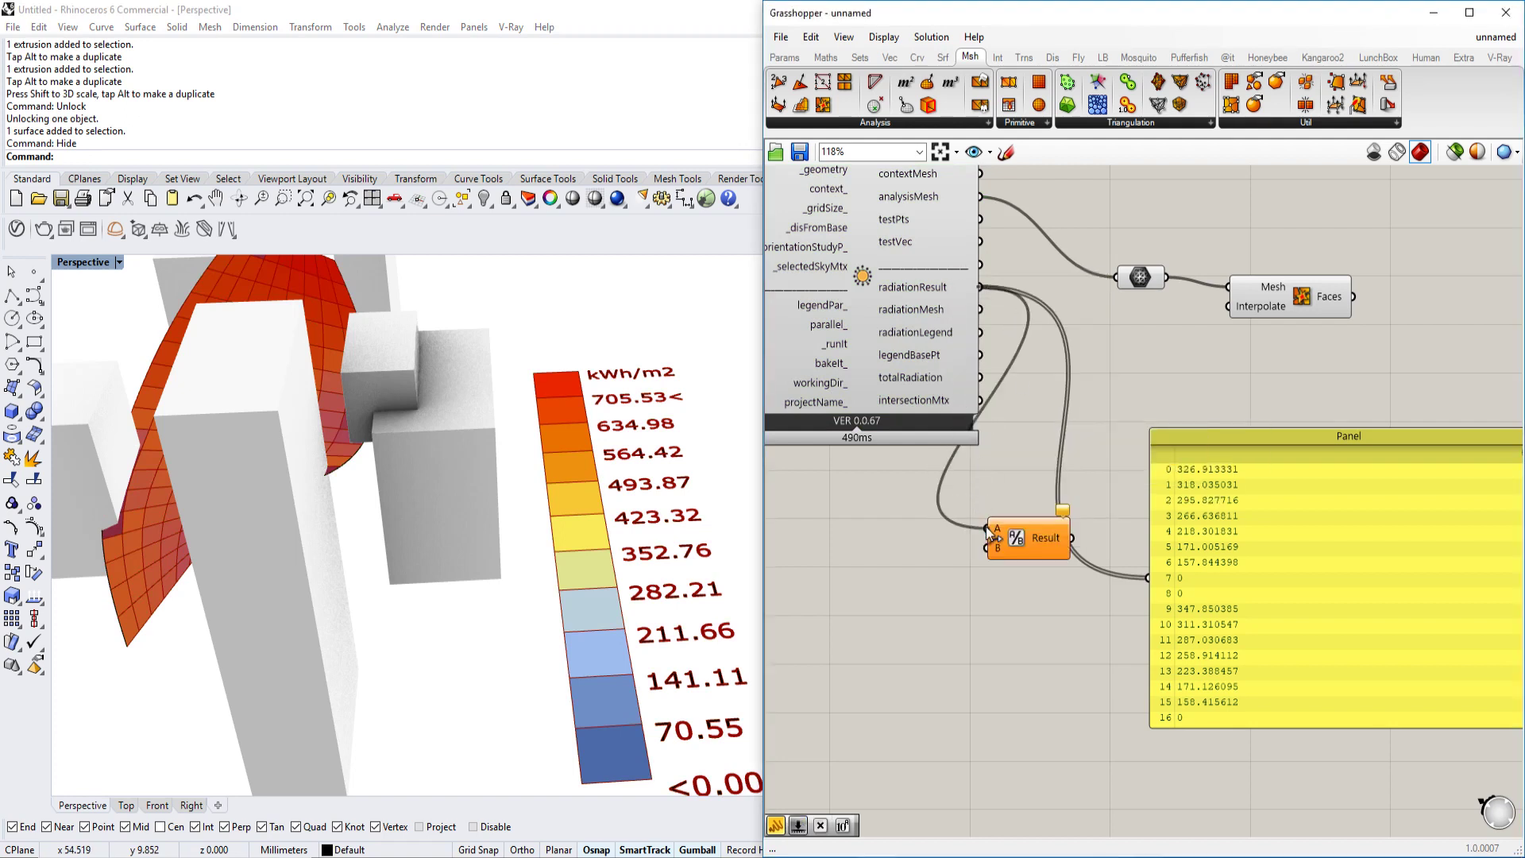
{"action": "double_click", "coordinate": [889, 609]}
{"action": "type", "text": "5"}
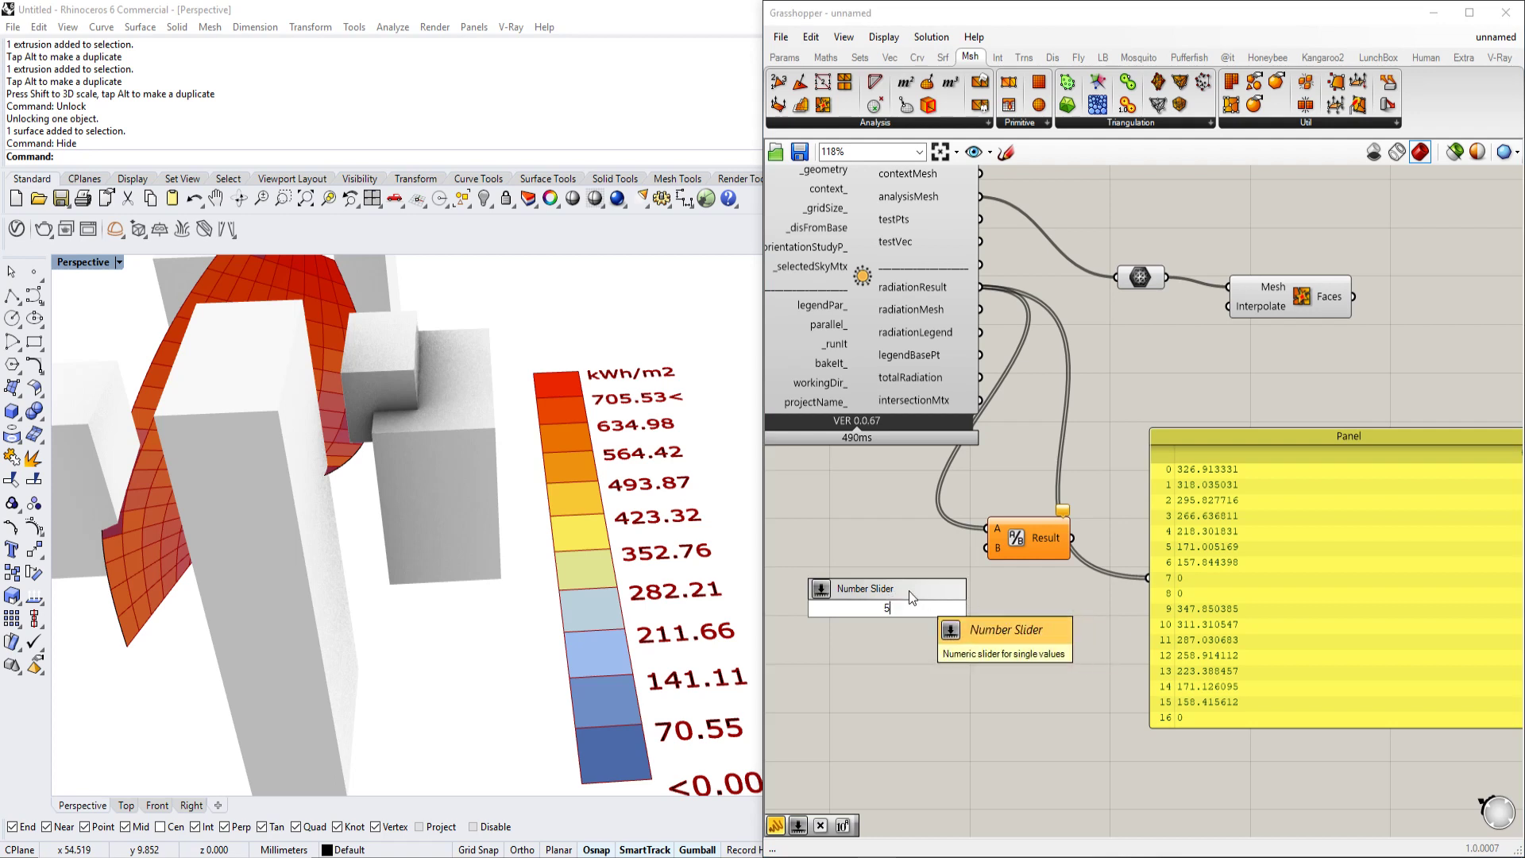
{"action": "left_click", "coordinate": [908, 589]}
{"action": "left_click_drag", "start_coordinate": [988, 605], "coordinate": [1003, 549]}
Step: Add a Mass Addition component fed by the Division result, connect its Result to the Panel and read the total
{"action": "right_click_drag", "start_coordinate": [1097, 559], "coordinate": [953, 479]}
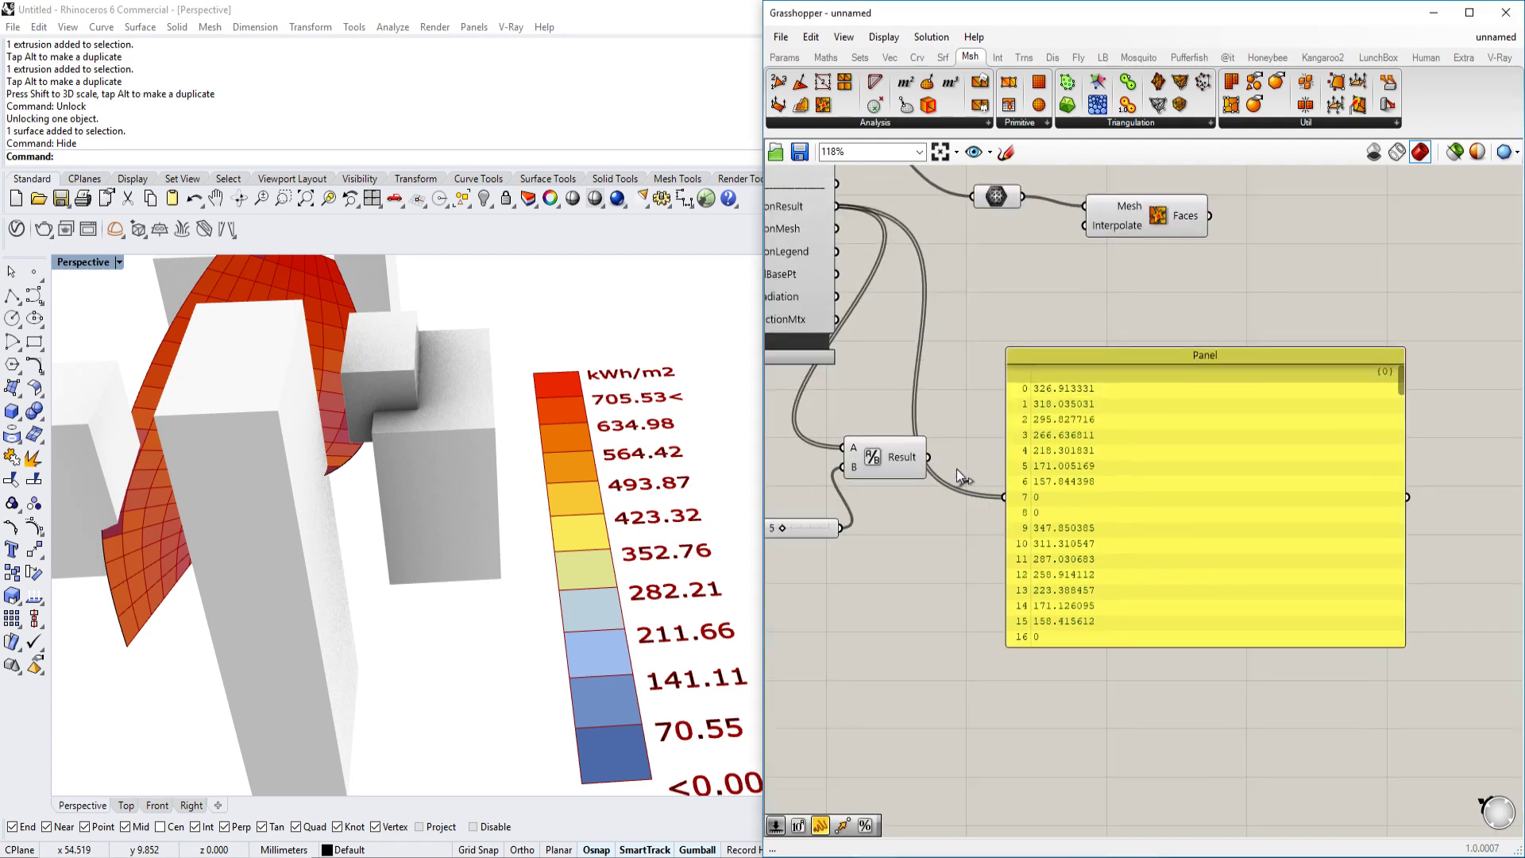
{"action": "right_click_drag", "start_coordinate": [1026, 513], "coordinate": [999, 484]}
{"action": "double_click", "coordinate": [942, 560]}
{"action": "type", "text": "add"}
{"action": "left_click", "coordinate": [920, 441]}
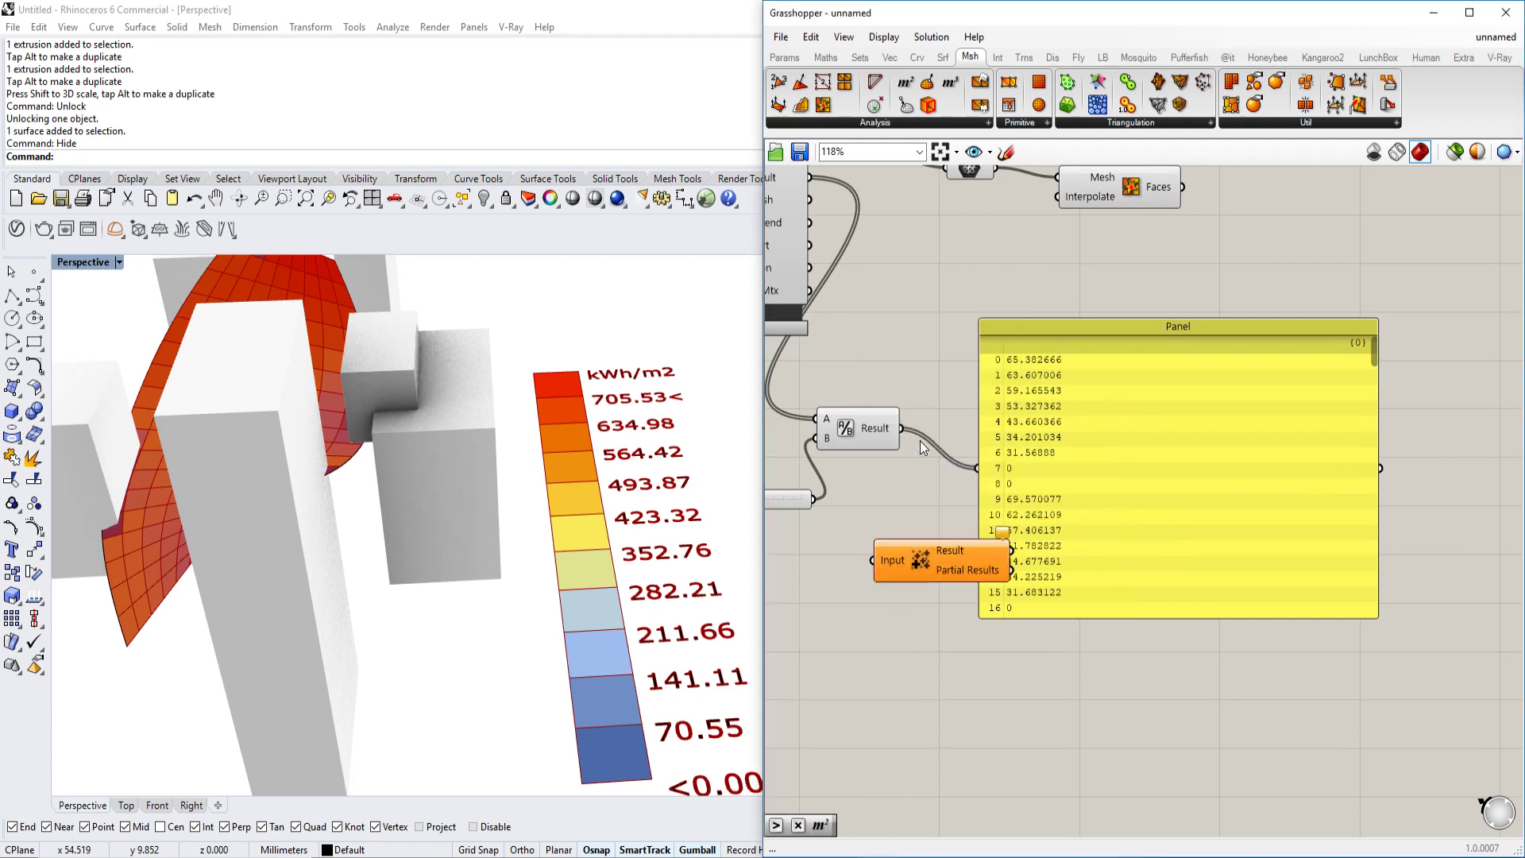
{"action": "left_click_drag", "start_coordinate": [903, 429], "coordinate": [873, 560]}
{"action": "left_click_drag", "start_coordinate": [1011, 549], "coordinate": [977, 469]}
{"action": "left_click", "coordinate": [1066, 480]}
{"action": "scroll", "coordinate": [1171, 489], "scroll_direction": "up", "scroll_amount": 3}
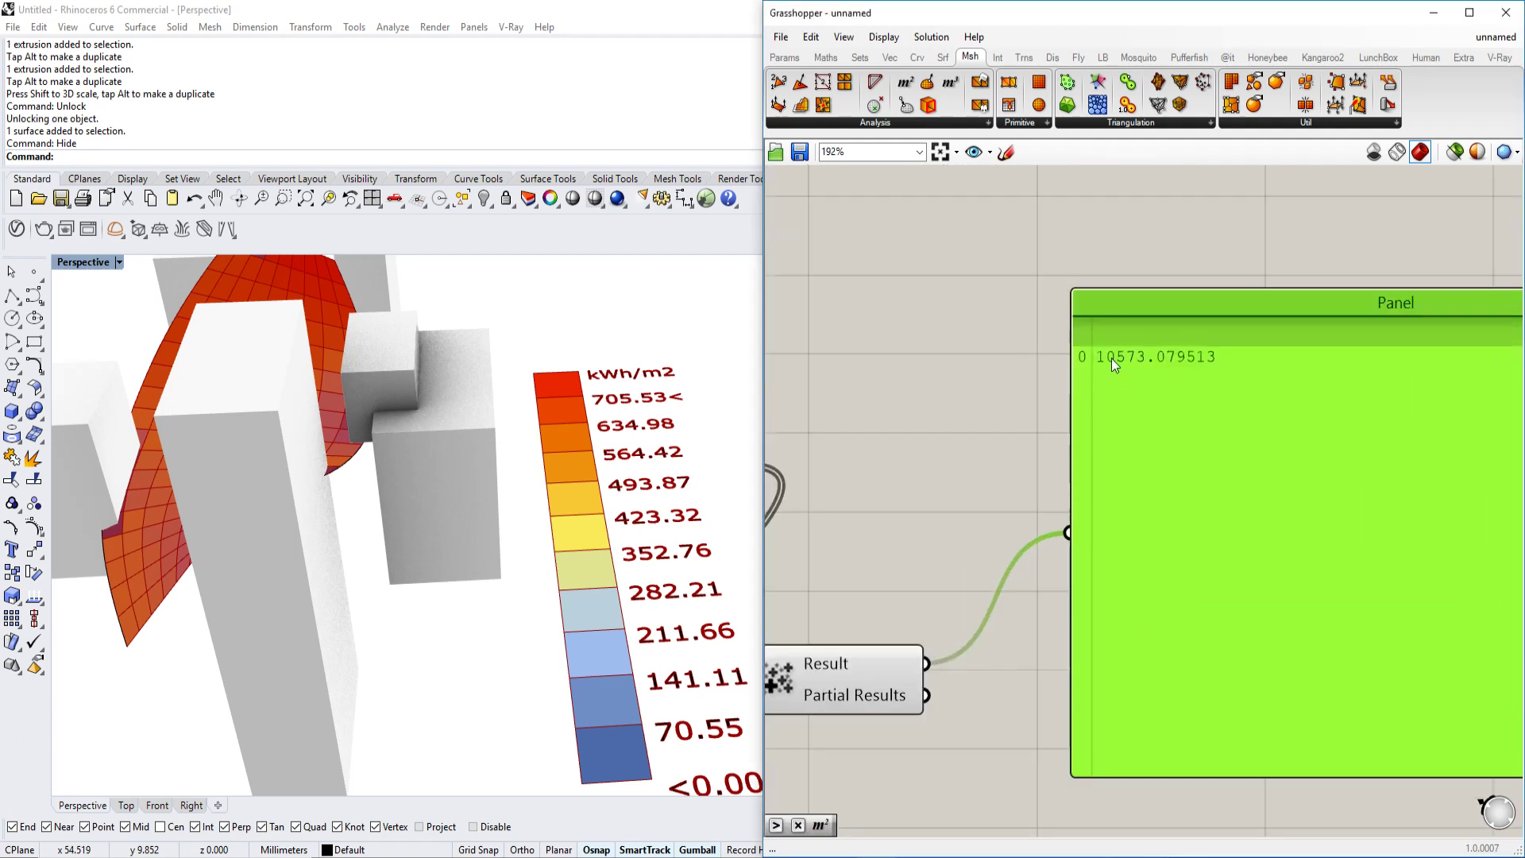
{"action": "scroll", "coordinate": [1123, 349], "scroll_direction": "up", "scroll_amount": 2}
{"action": "scroll", "coordinate": [1158, 367], "scroll_direction": "down", "scroll_amount": 1}
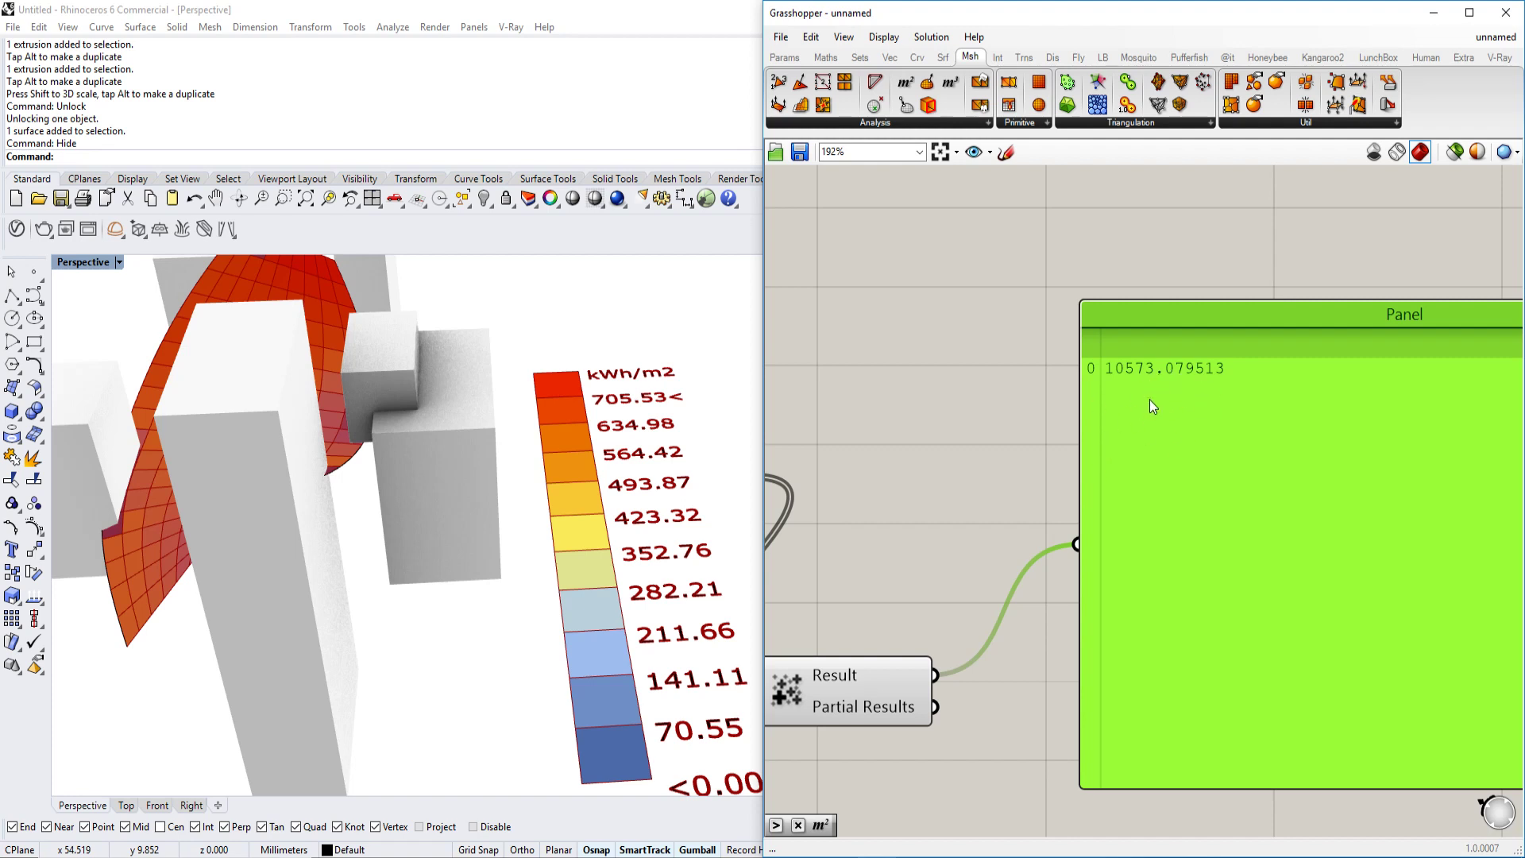
{"action": "scroll", "coordinate": [1150, 398], "scroll_direction": "down", "scroll_amount": 3}
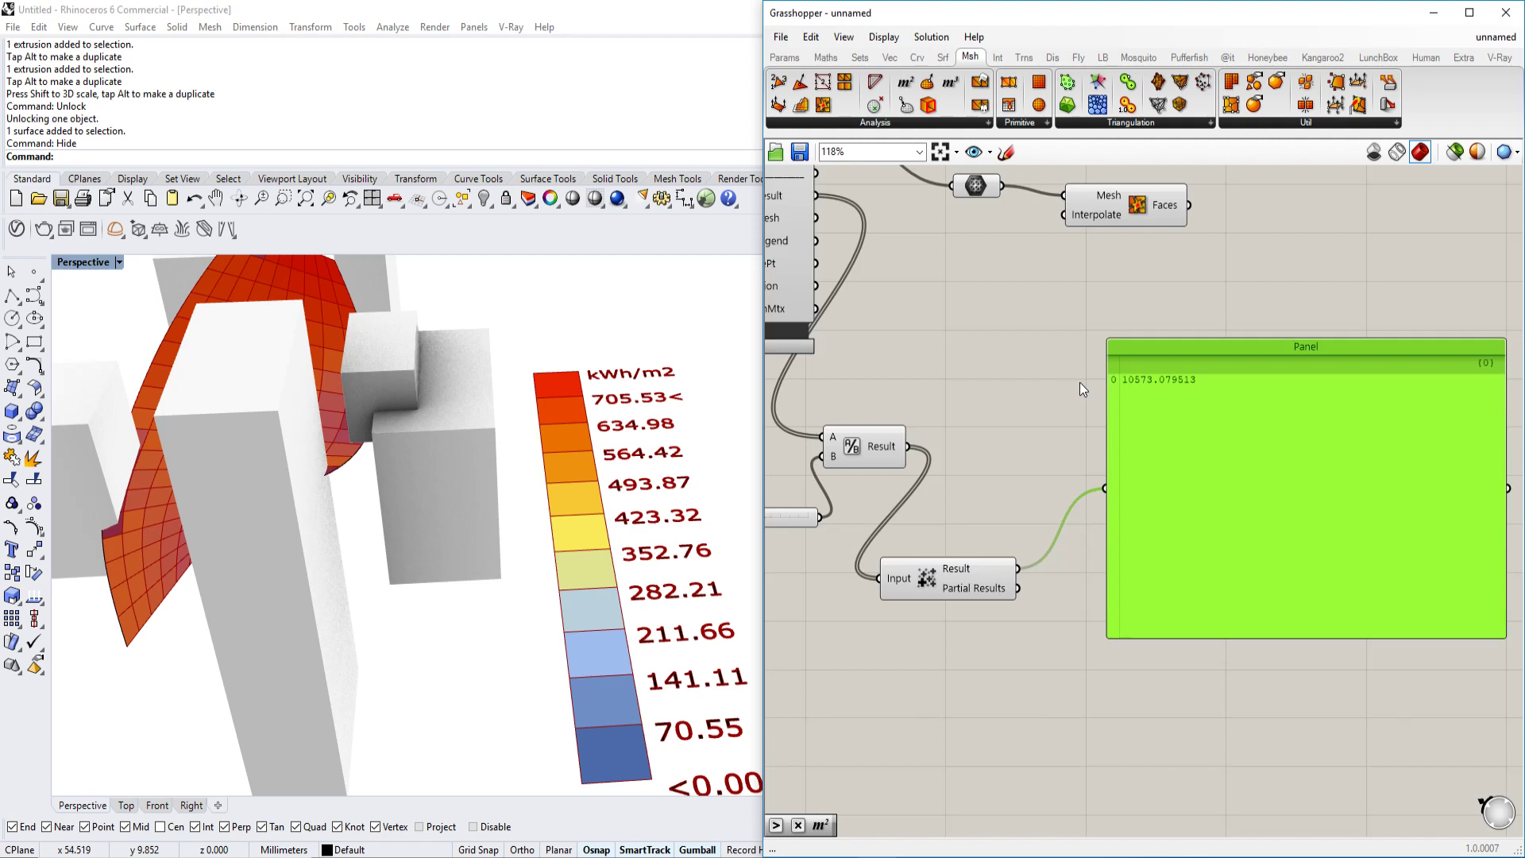
Step: Add a Remap Numbers component to the canvas above the Division component
{"action": "right_click_drag", "start_coordinate": [1079, 383], "coordinate": [1196, 521]}
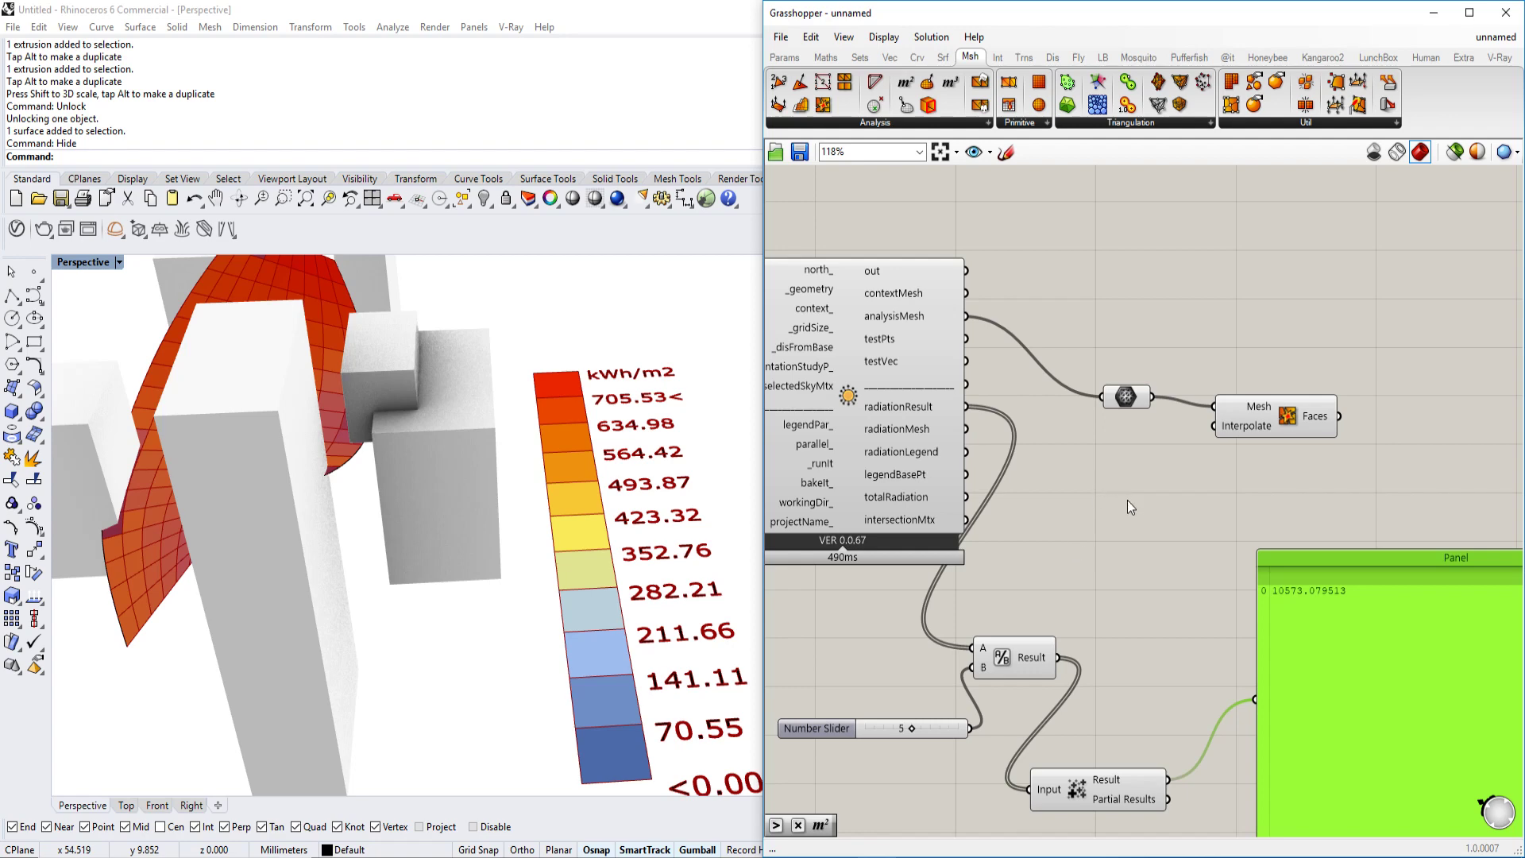
{"action": "right_click_drag", "start_coordinate": [1127, 499], "coordinate": [1085, 467]}
{"action": "double_click", "coordinate": [1034, 569]}
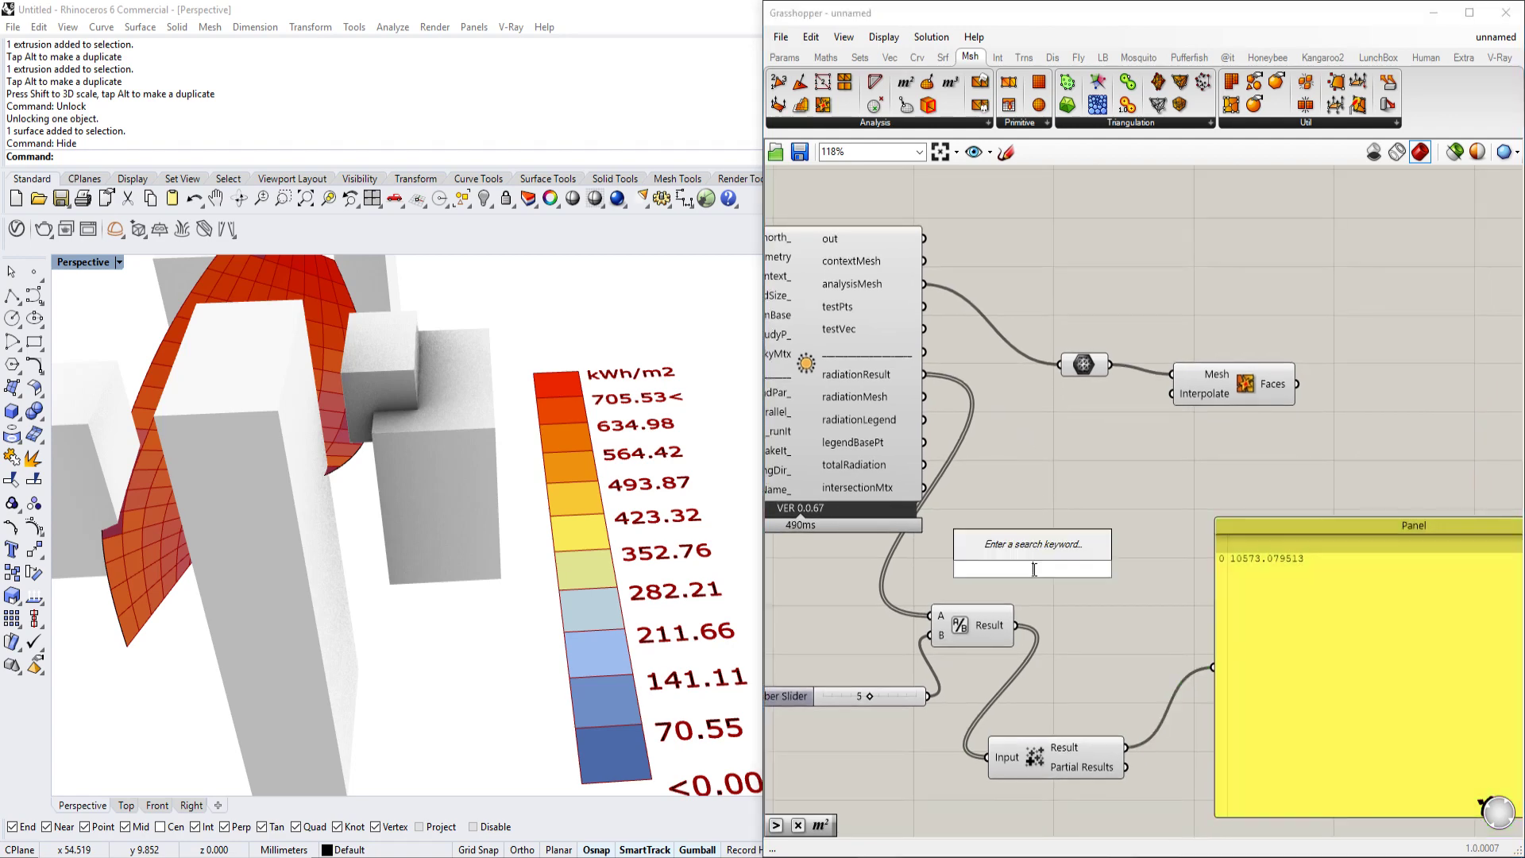
{"action": "type", "text": "remap"}
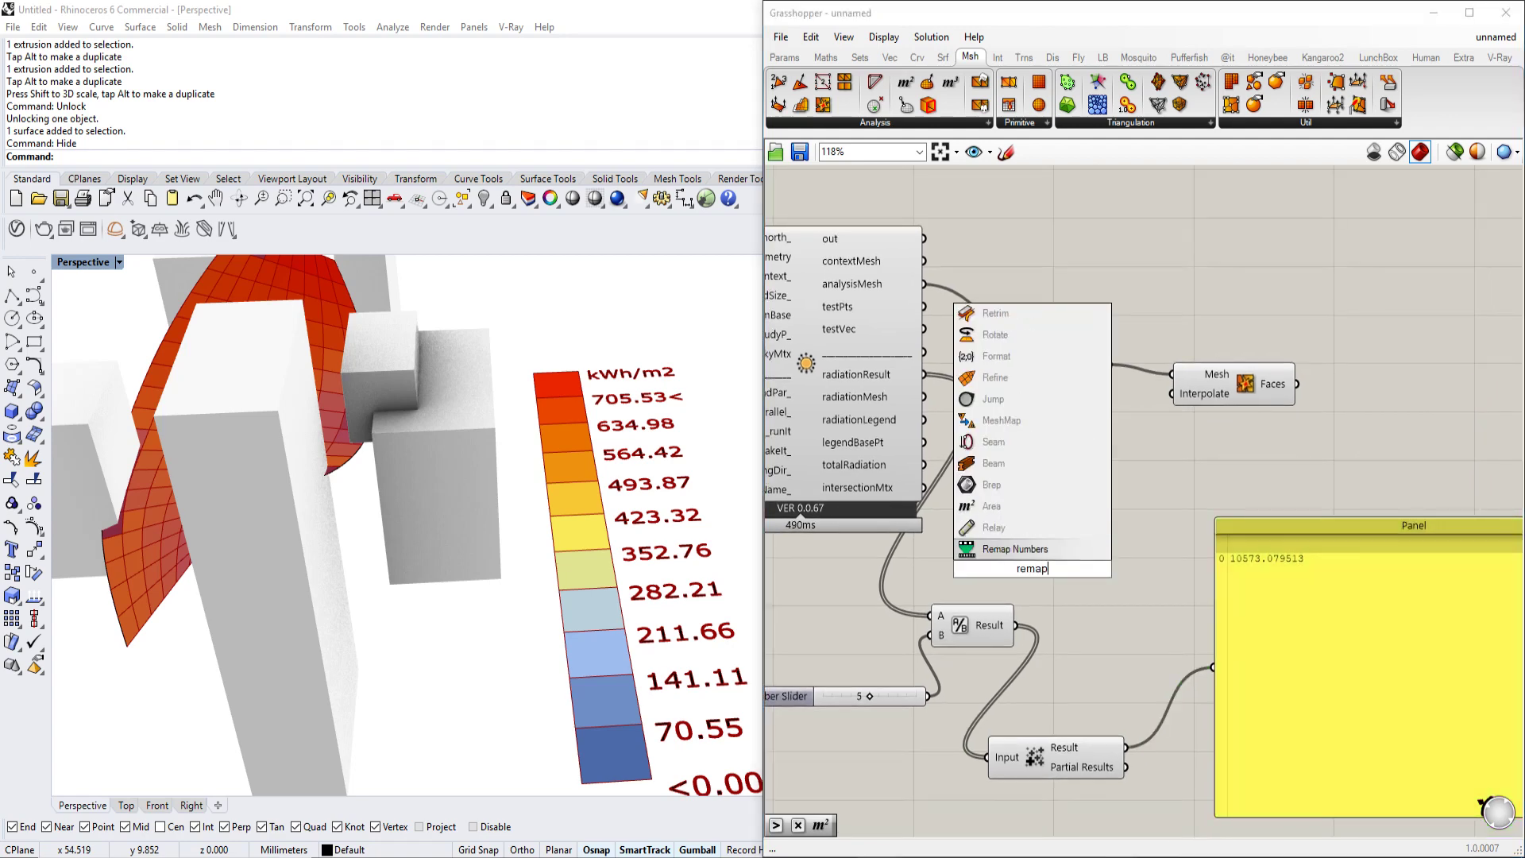
{"action": "key", "text": "Return"}
{"action": "scroll", "coordinate": [1033, 569], "scroll_direction": "up", "scroll_amount": 2}
Step: Add a Bounds component, feed it radiationResult and place it just above Remap Numbers
{"action": "left_click", "coordinate": [826, 57]}
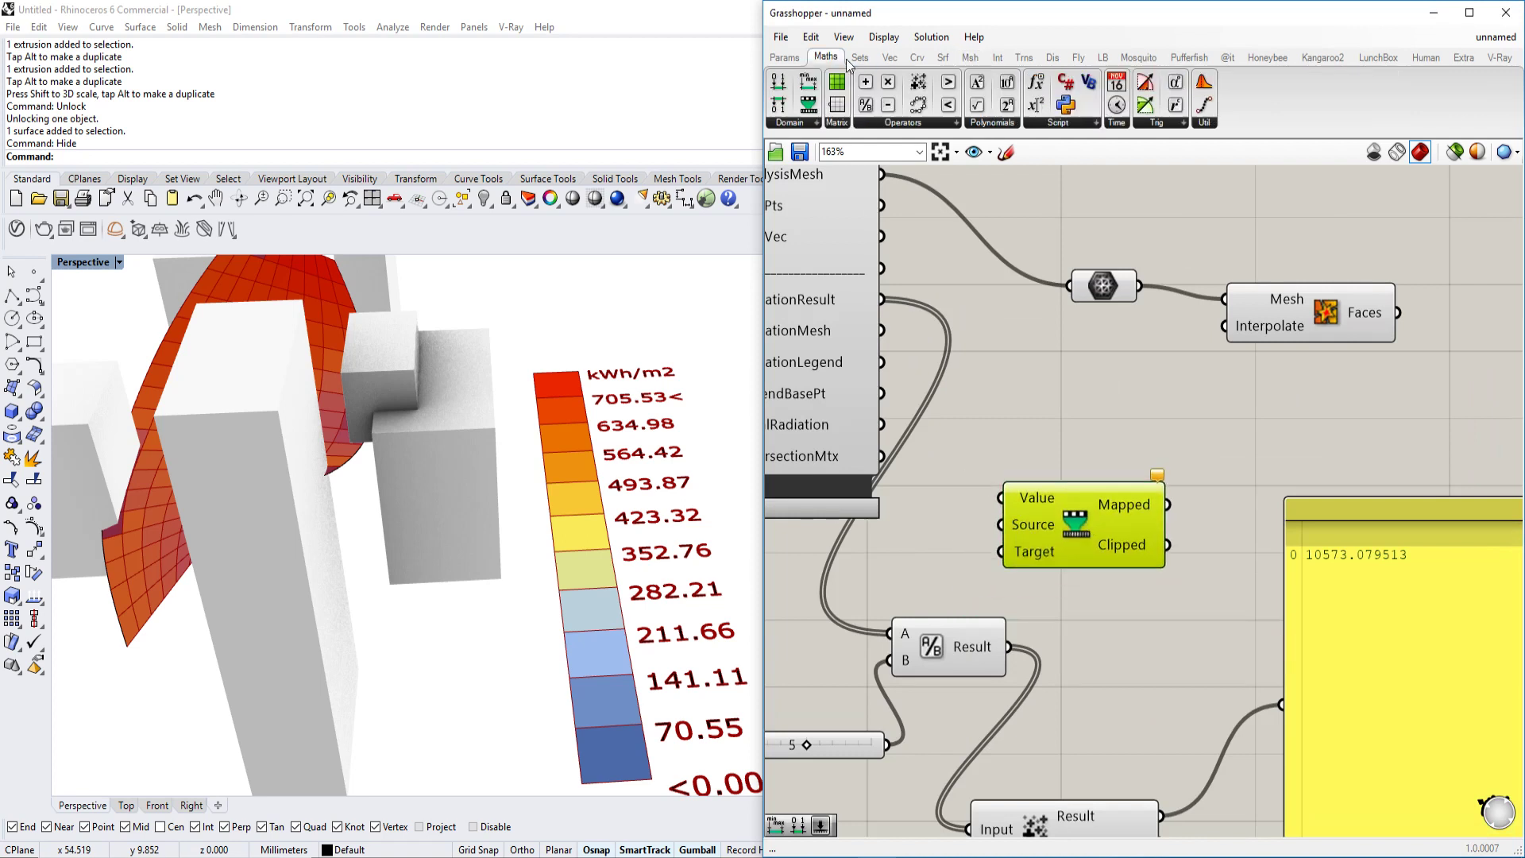
{"action": "left_click", "coordinate": [812, 123]}
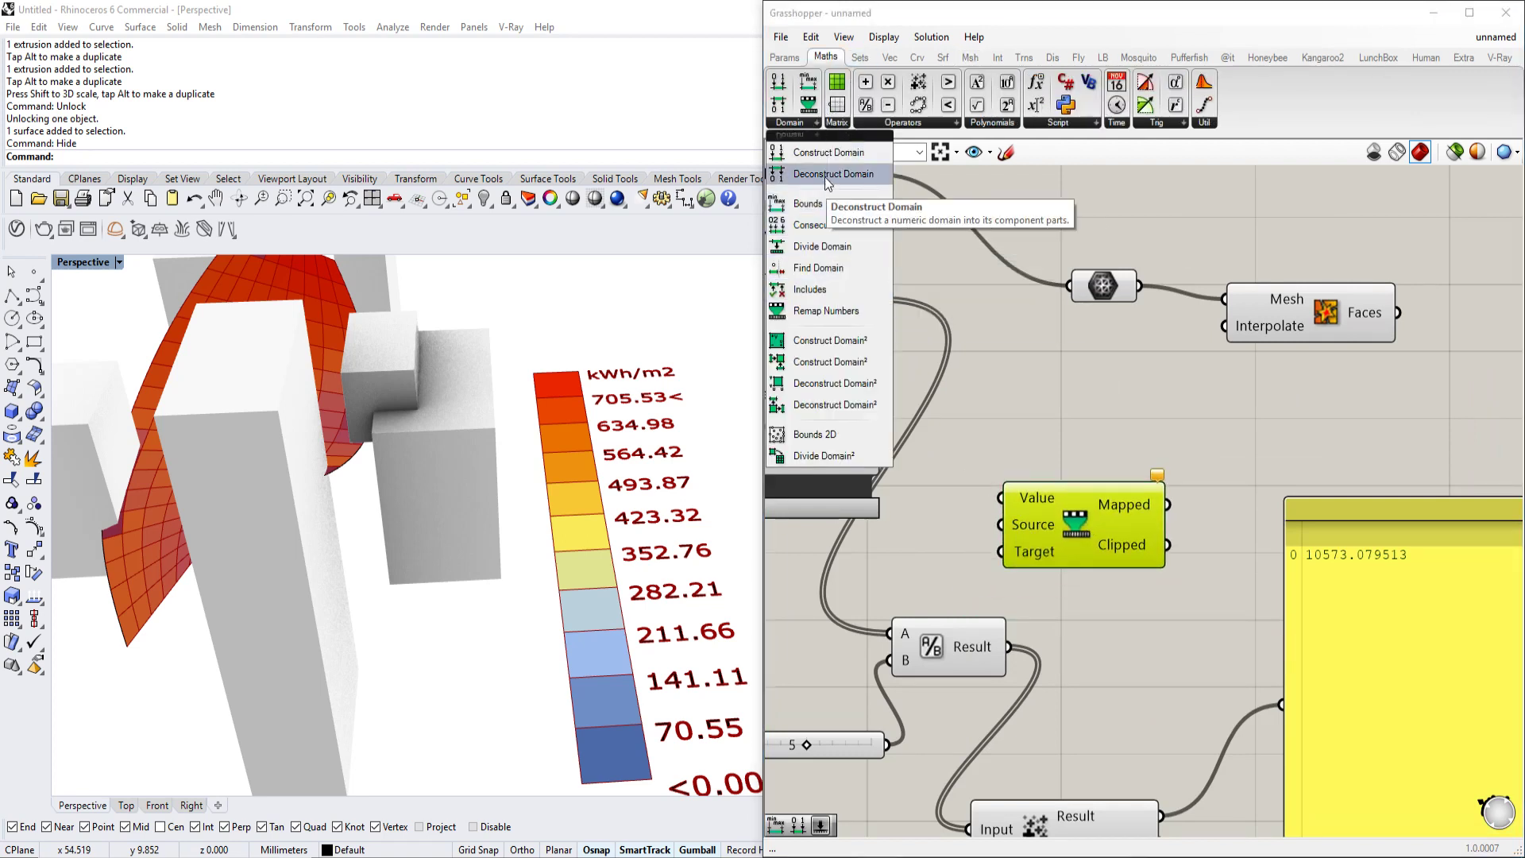
{"action": "left_click_drag", "start_coordinate": [826, 205], "coordinate": [954, 391]}
{"action": "left_click_drag", "start_coordinate": [881, 300], "coordinate": [884, 391]}
{"action": "left_click_drag", "start_coordinate": [1000, 399], "coordinate": [1012, 451]}
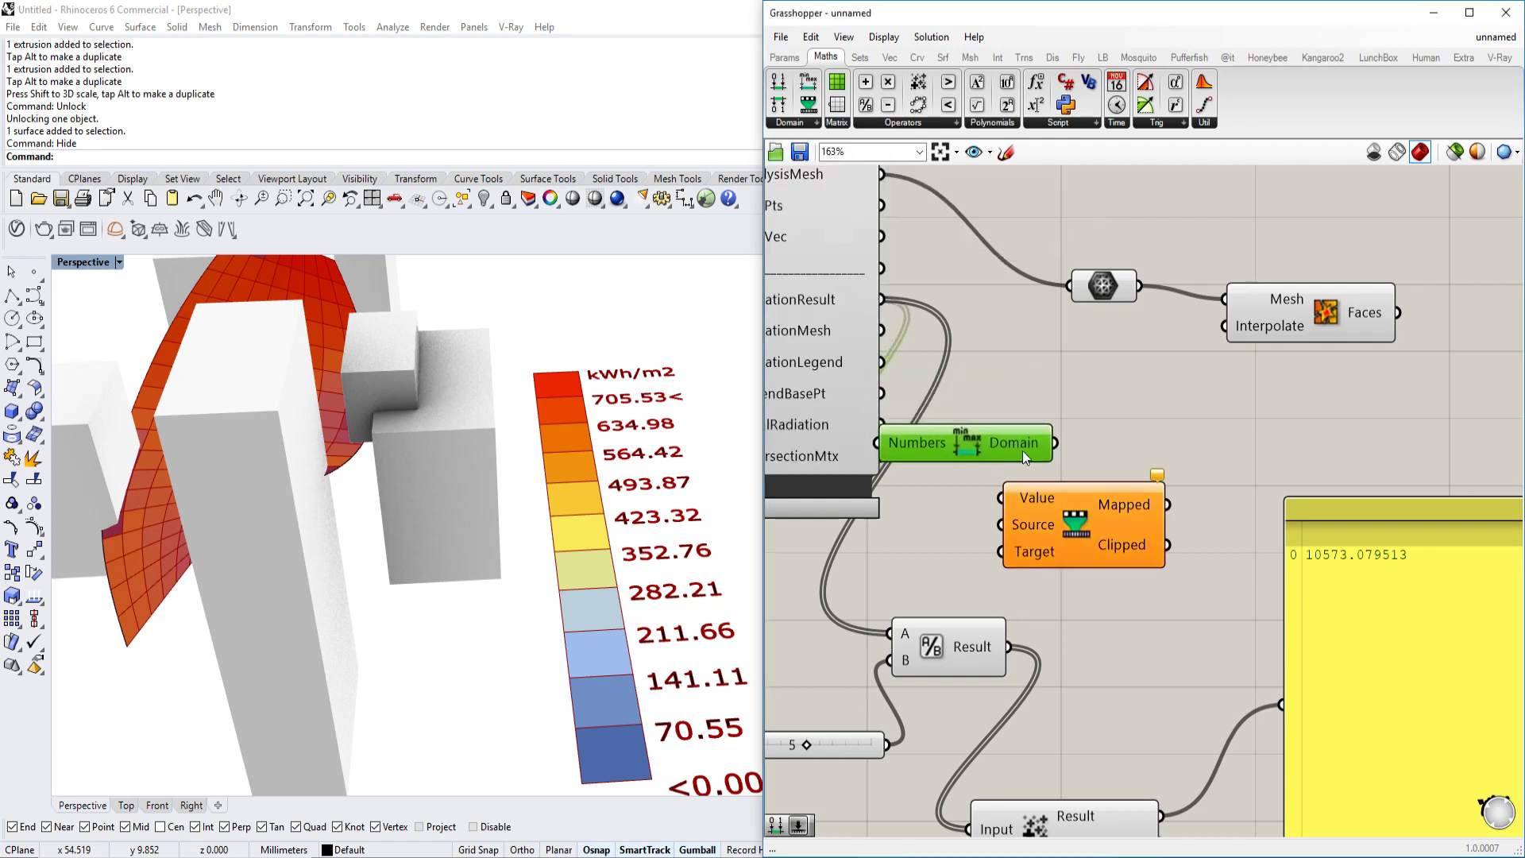
Step: Add a Construct Domain component beside the Bounds component
{"action": "left_click", "coordinate": [809, 124]}
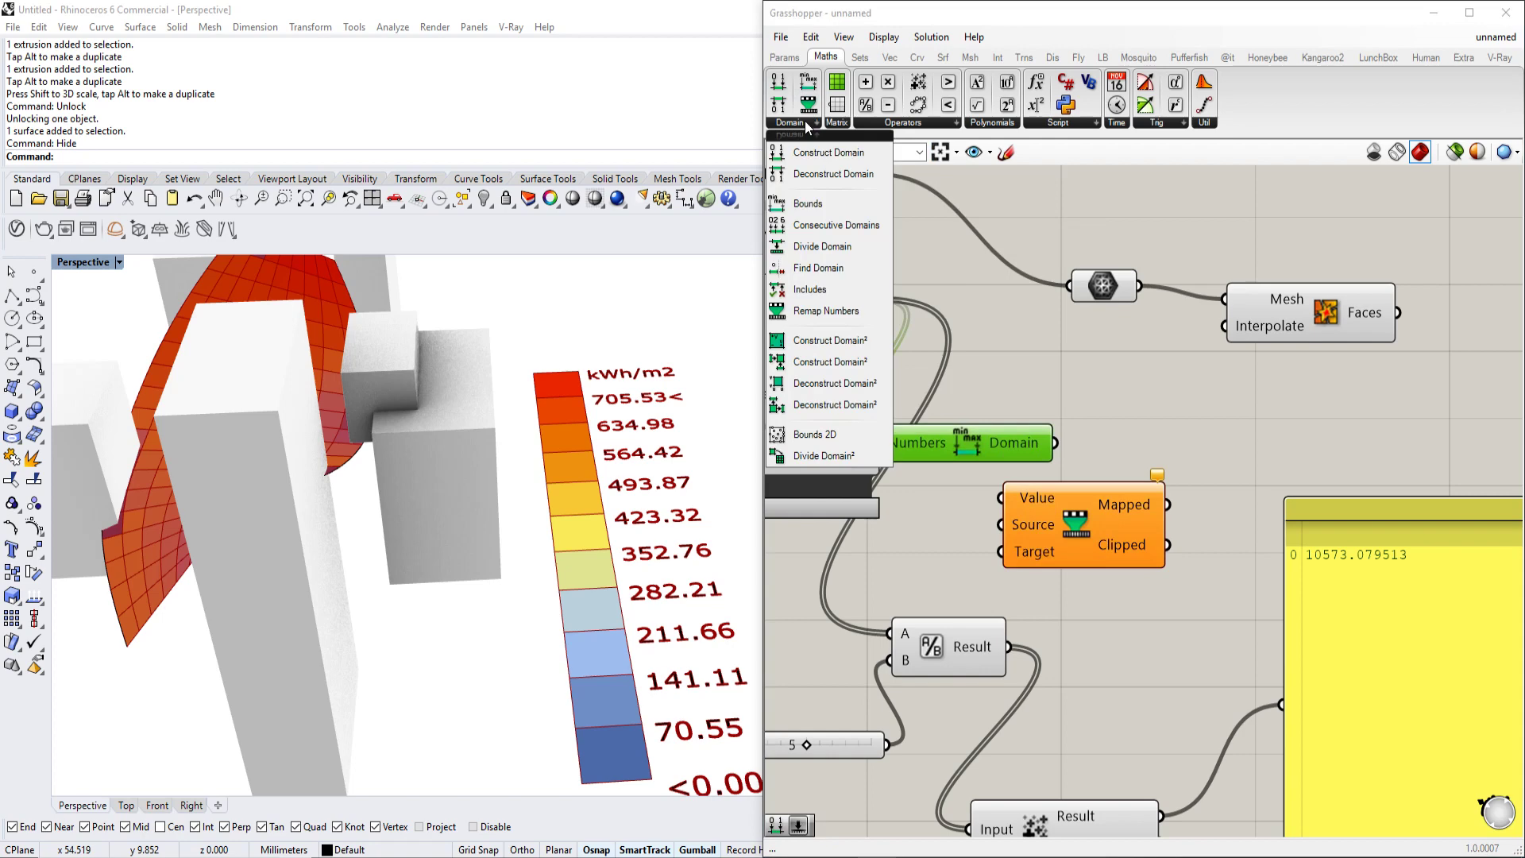
{"action": "left_click", "coordinate": [828, 153]}
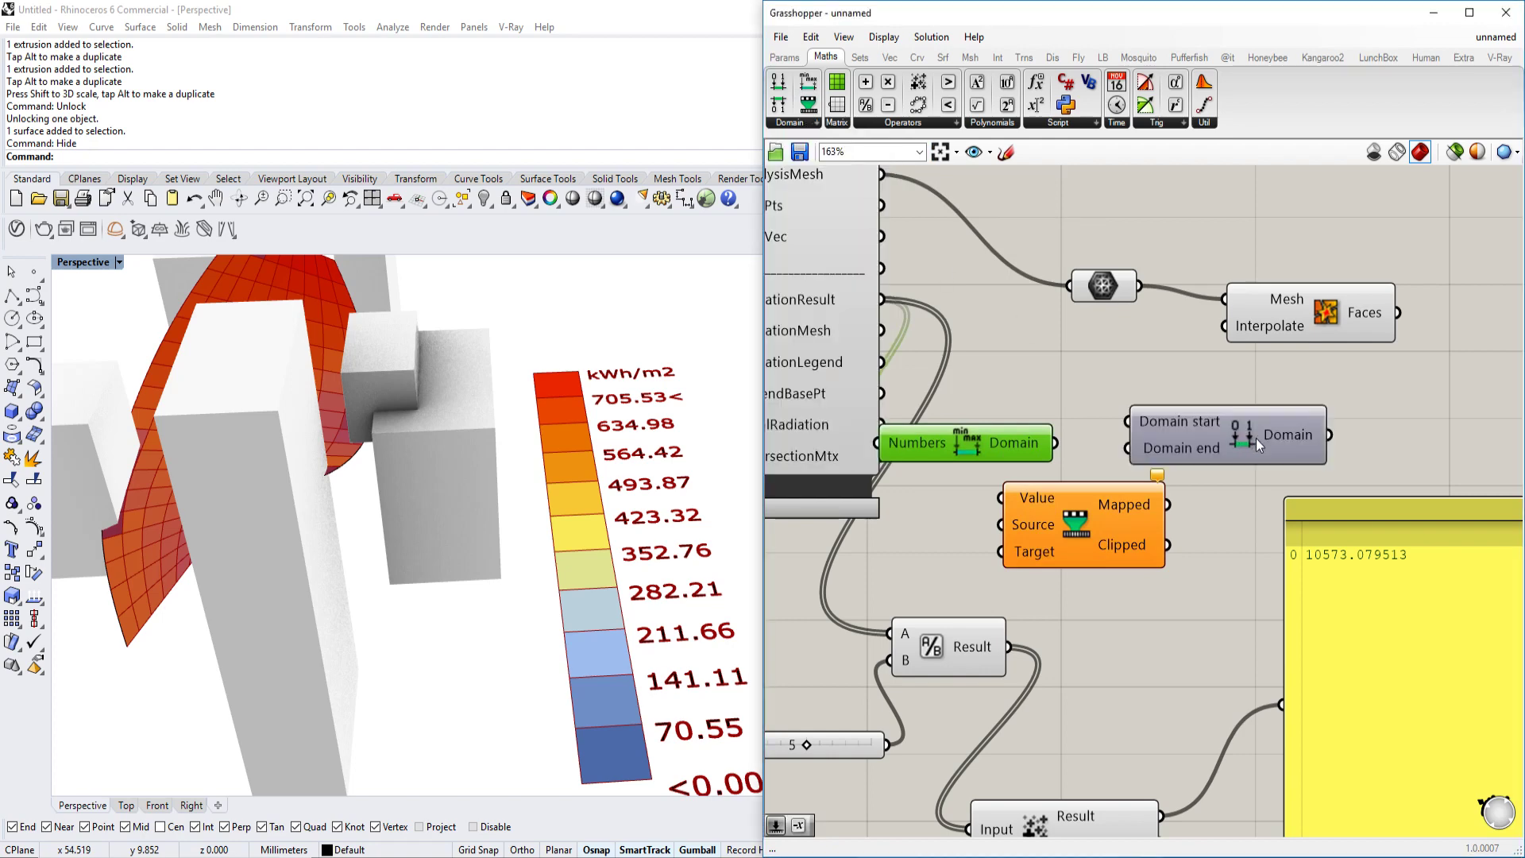
{"action": "left_click", "coordinate": [1279, 448]}
{"action": "right_click_drag", "start_coordinate": [1264, 456], "coordinate": [1040, 356]}
Step: Move the Panel, Division and Mass Addition components away to clear space around Remap Numbers
{"action": "left_click_drag", "start_coordinate": [1217, 500], "coordinate": [1347, 563]}
{"action": "scroll", "coordinate": [1280, 564], "scroll_direction": "down", "scroll_amount": 2}
{"action": "left_click_drag", "start_coordinate": [1064, 738], "coordinate": [877, 545]}
{"action": "left_click_drag", "start_coordinate": [970, 664], "coordinate": [1057, 692]}
{"action": "left_click", "coordinate": [1042, 652]}
{"action": "left_click_drag", "start_coordinate": [986, 580], "coordinate": [929, 650]}
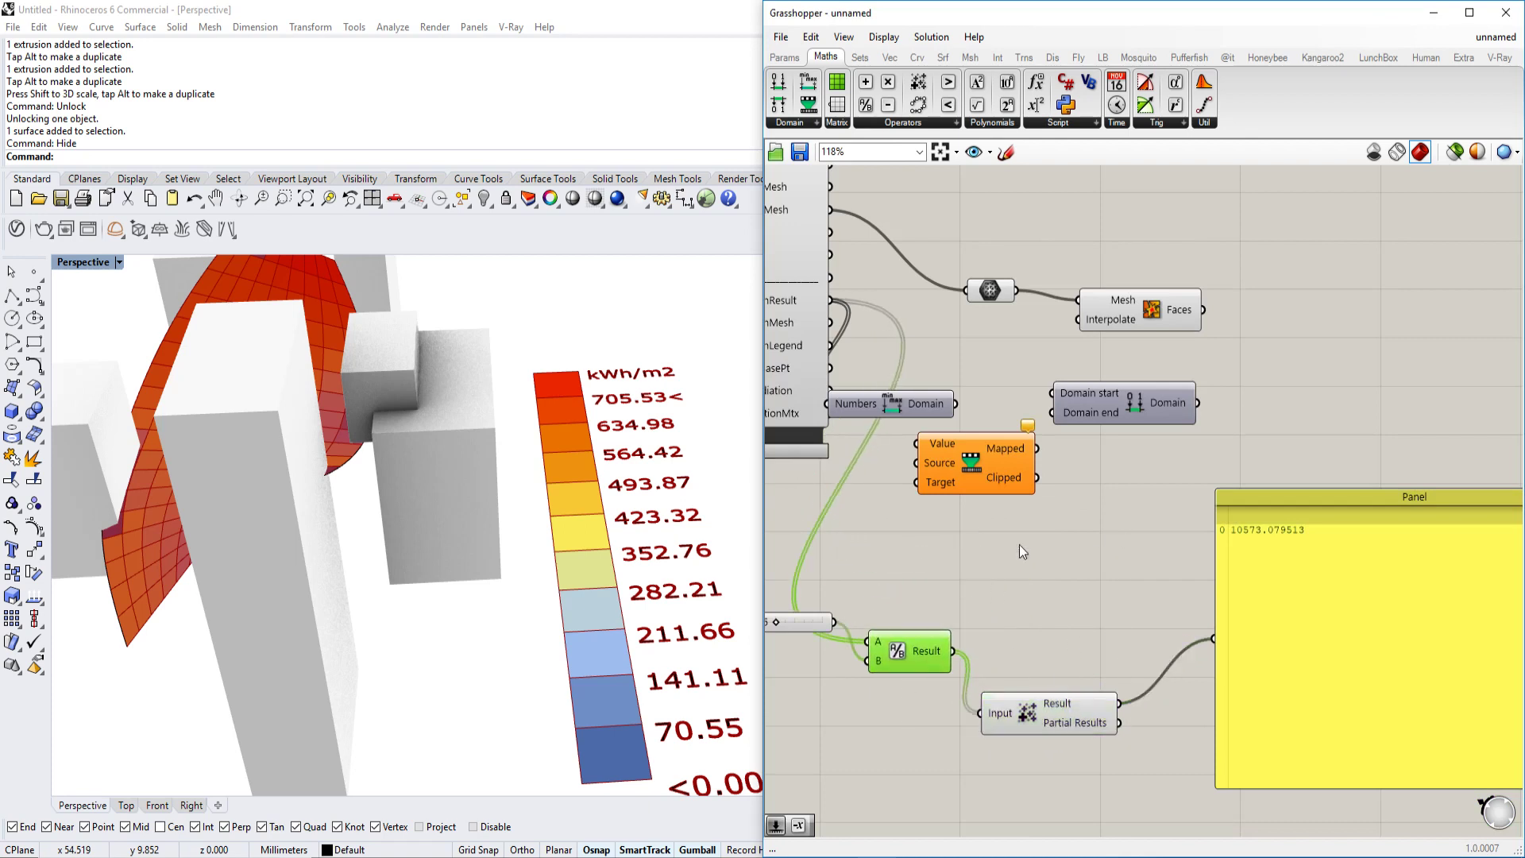
Step: Spread out the Bounds, Remap Numbers, Construct Domain and mesh Faces components to leave room for wiring
{"action": "scroll", "coordinate": [1021, 480], "scroll_direction": "up", "scroll_amount": 1}
{"action": "right_click_drag", "start_coordinate": [1021, 481], "coordinate": [1060, 472]}
{"action": "left_click_drag", "start_coordinate": [940, 396], "coordinate": [965, 425]}
{"action": "left_click_drag", "start_coordinate": [1061, 465], "coordinate": [1190, 536]}
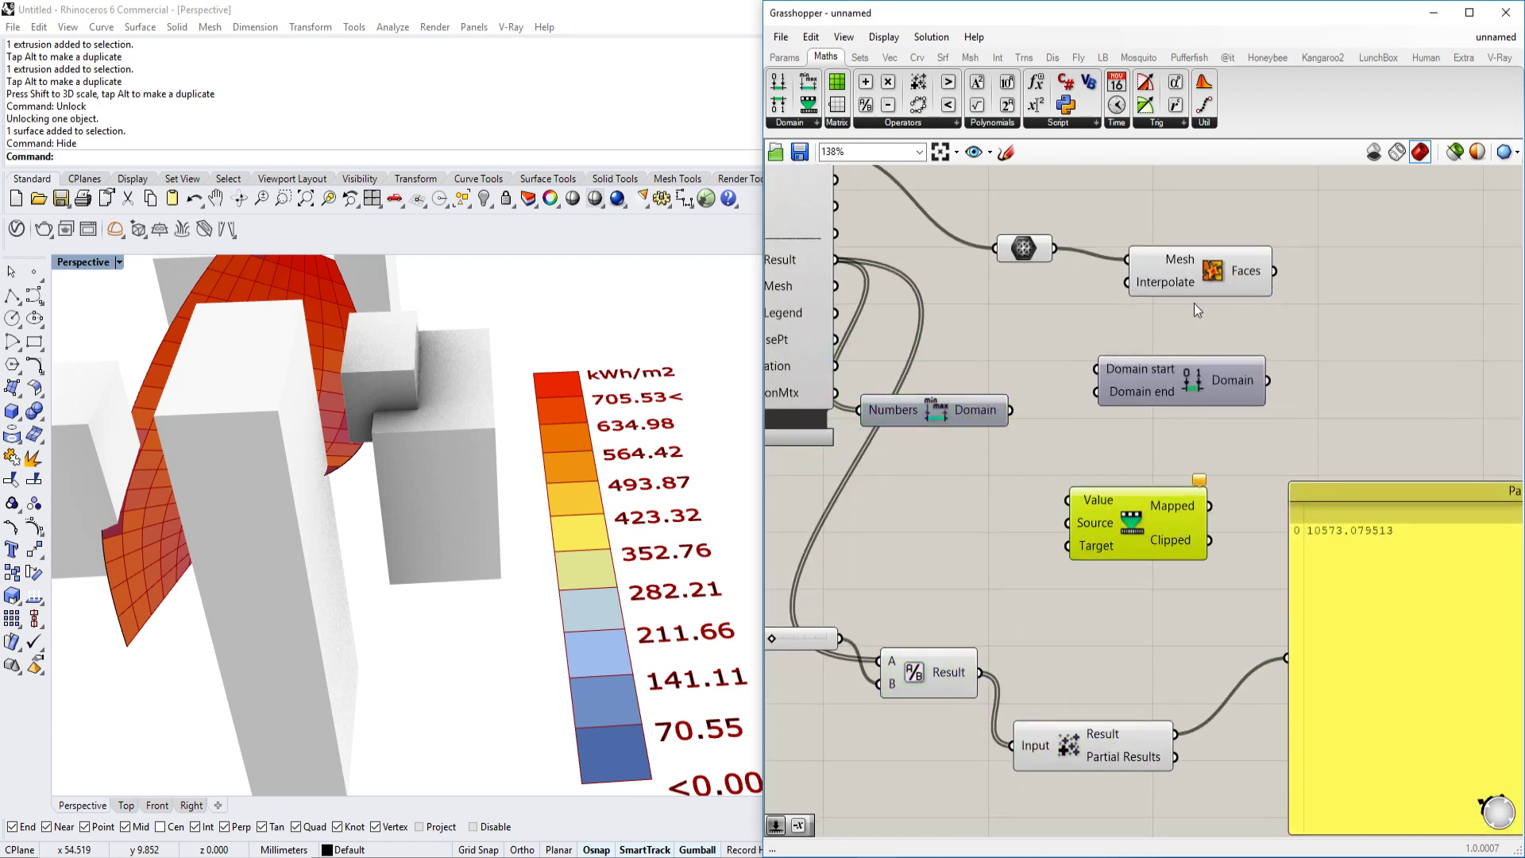
{"action": "left_click_drag", "start_coordinate": [1191, 285], "coordinate": [1474, 259]}
{"action": "right_click_drag", "start_coordinate": [1400, 301], "coordinate": [1347, 319]}
{"action": "left_click_drag", "start_coordinate": [1141, 405], "coordinate": [1218, 395]}
{"action": "left_click_drag", "start_coordinate": [1123, 524], "coordinate": [1177, 493]}
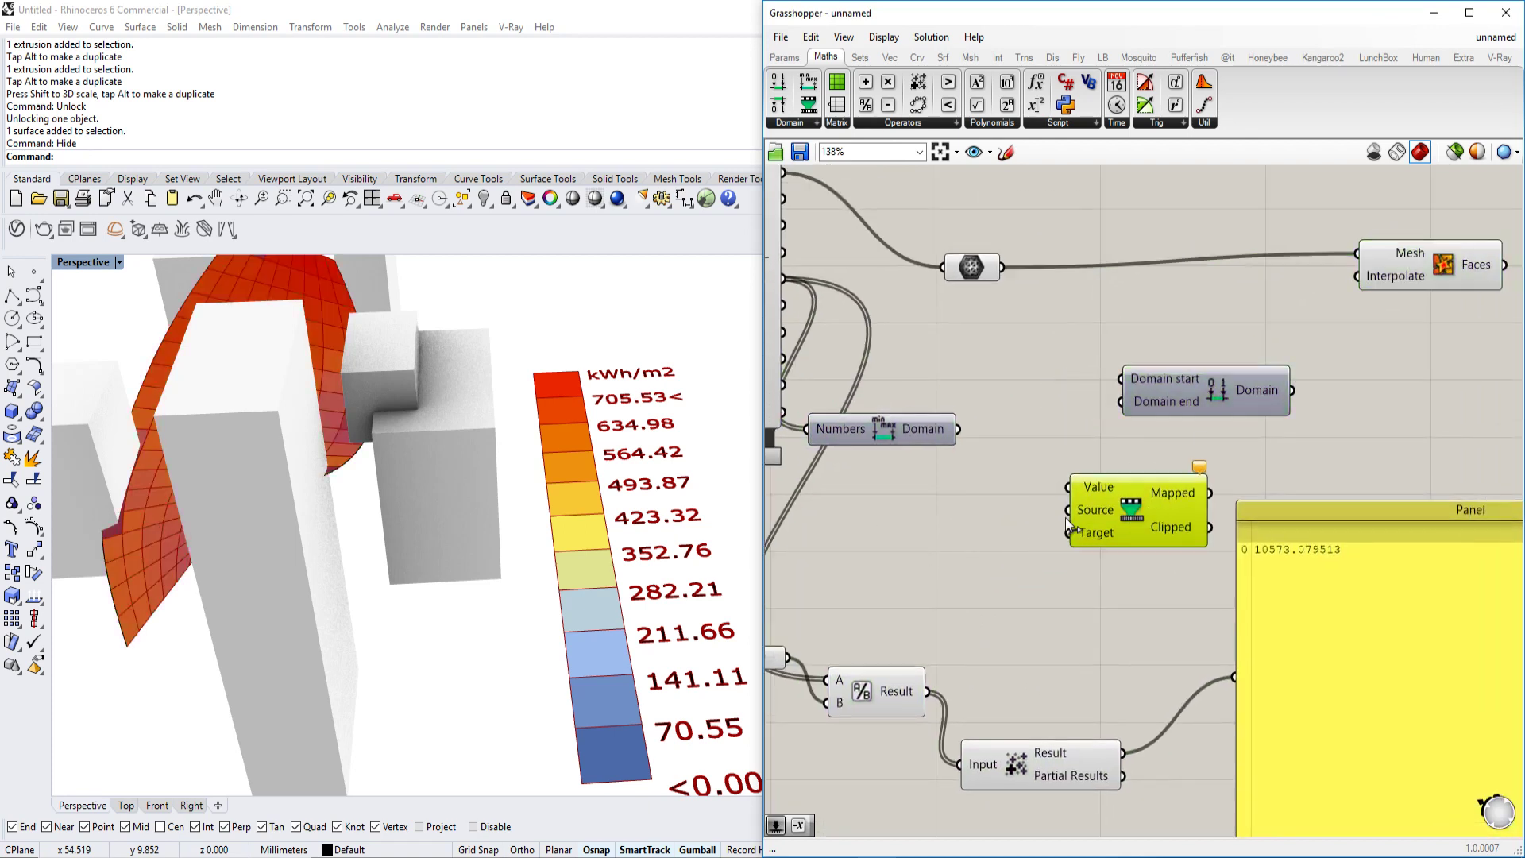
{"action": "left_click_drag", "start_coordinate": [903, 434], "coordinate": [966, 474]}
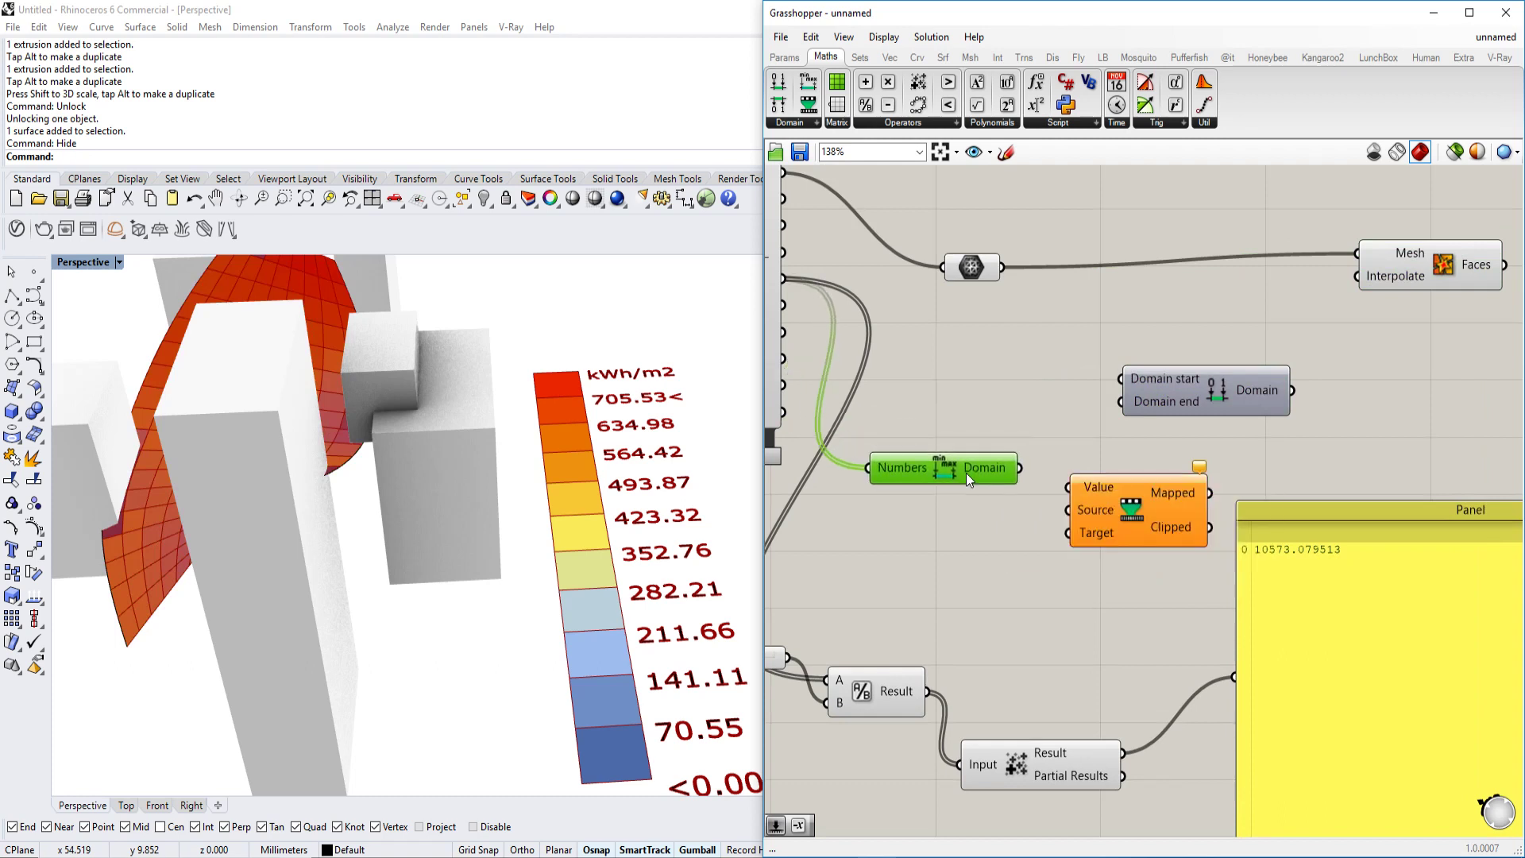
Step: Connect radiationResult to the Value input of Remap Numbers and the Bounds Domain to its Source input
{"action": "right_click_drag", "start_coordinate": [966, 473], "coordinate": [1048, 449]}
{"action": "left_click_drag", "start_coordinate": [1029, 424], "coordinate": [913, 310]}
{"action": "scroll", "coordinate": [1076, 441], "scroll_direction": "down", "scroll_amount": 4}
{"action": "scroll", "coordinate": [924, 360], "scroll_direction": "up", "scroll_amount": 4}
{"action": "right_click_drag", "start_coordinate": [1123, 439], "coordinate": [1064, 399]}
{"action": "scroll", "coordinate": [1171, 464], "scroll_direction": "up", "scroll_amount": 2}
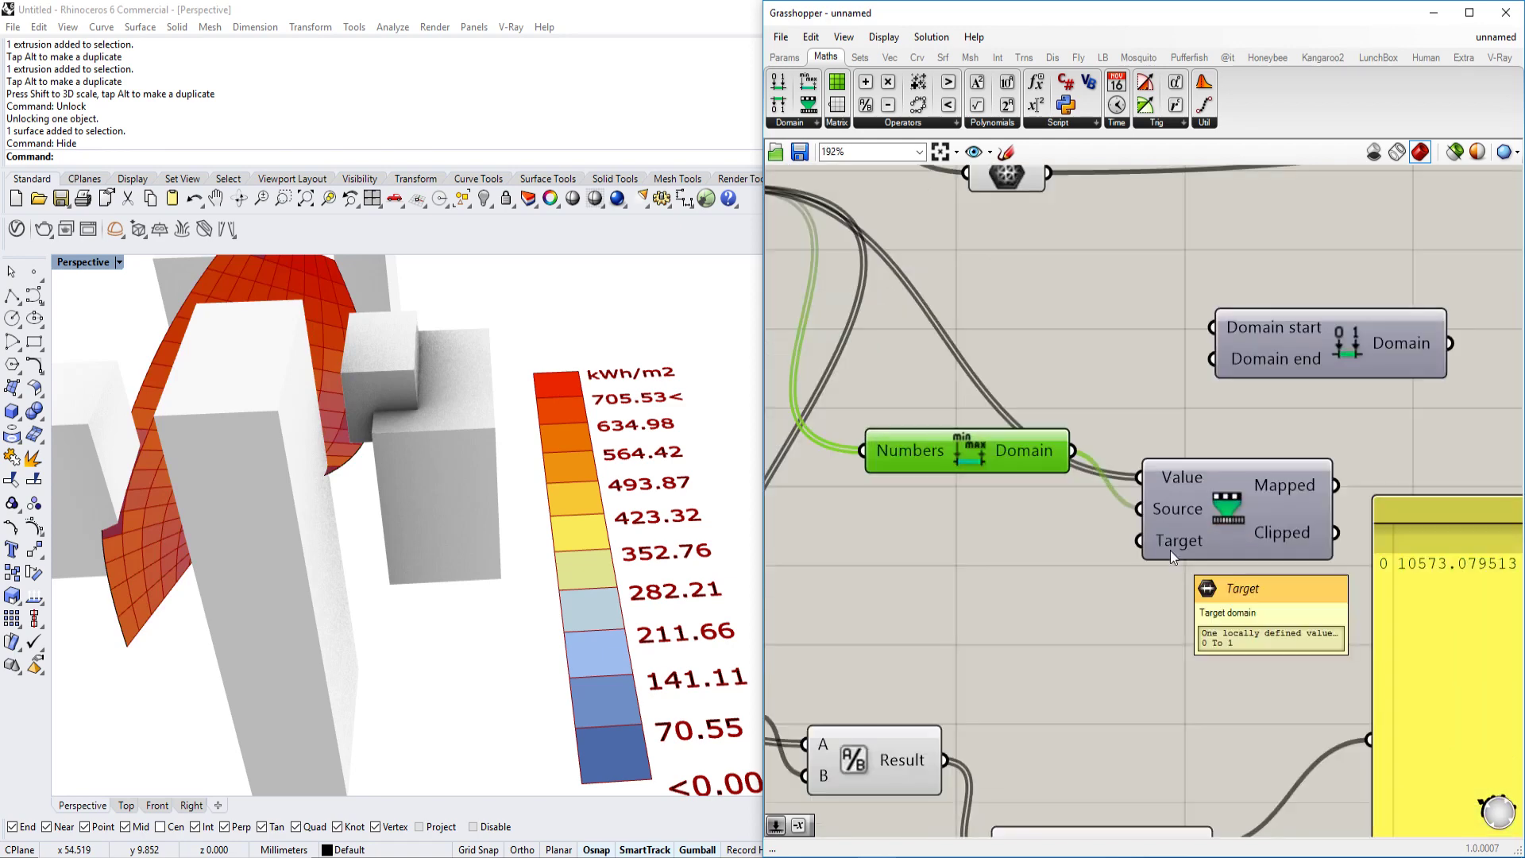
Step: Move Construct Domain below Bounds and feed its Domain start from a new number slider set to 0.1
{"action": "scroll", "coordinate": [1170, 551], "scroll_direction": "down", "scroll_amount": 2}
{"action": "left_click_drag", "start_coordinate": [1169, 317], "coordinate": [865, 490]}
{"action": "scroll", "coordinate": [866, 491], "scroll_direction": "up", "scroll_amount": 2}
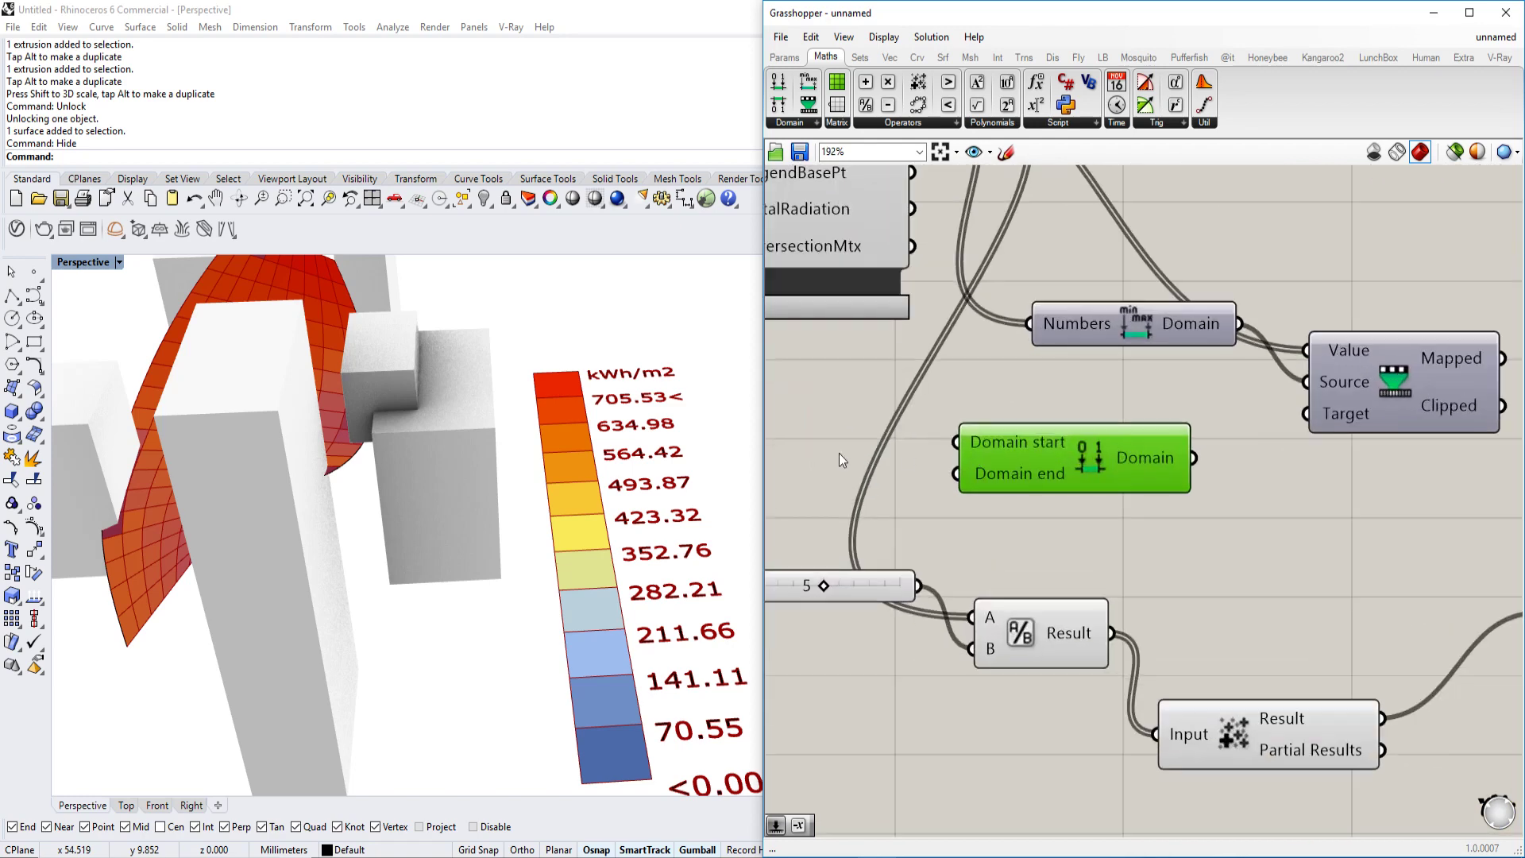
{"action": "double_click", "coordinate": [839, 453]}
{"action": "type", "text": "1"}
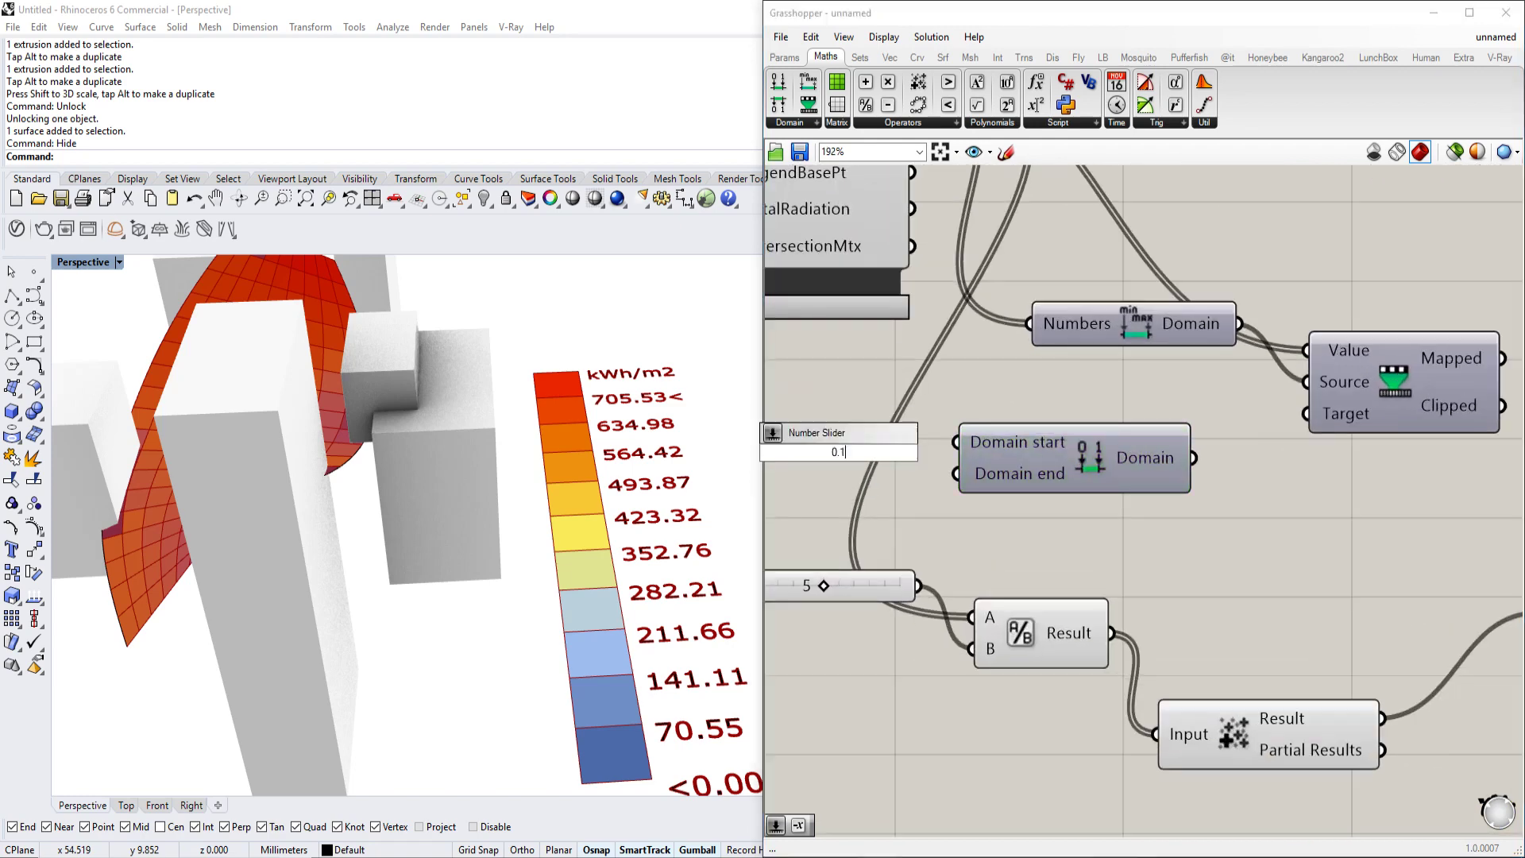
{"action": "scroll", "coordinate": [1026, 457], "scroll_direction": "down", "scroll_amount": 3}
{"action": "key", "text": "Return"}
{"action": "left_click_drag", "start_coordinate": [977, 444], "coordinate": [888, 441]}
Step: Give Domain end a number slider with three decimals and a maximum of 1, and set it to 0.945
{"action": "double_click", "coordinate": [940, 470]}
{"action": "left_click", "coordinate": [926, 424]}
{"action": "left_click", "coordinate": [950, 628]}
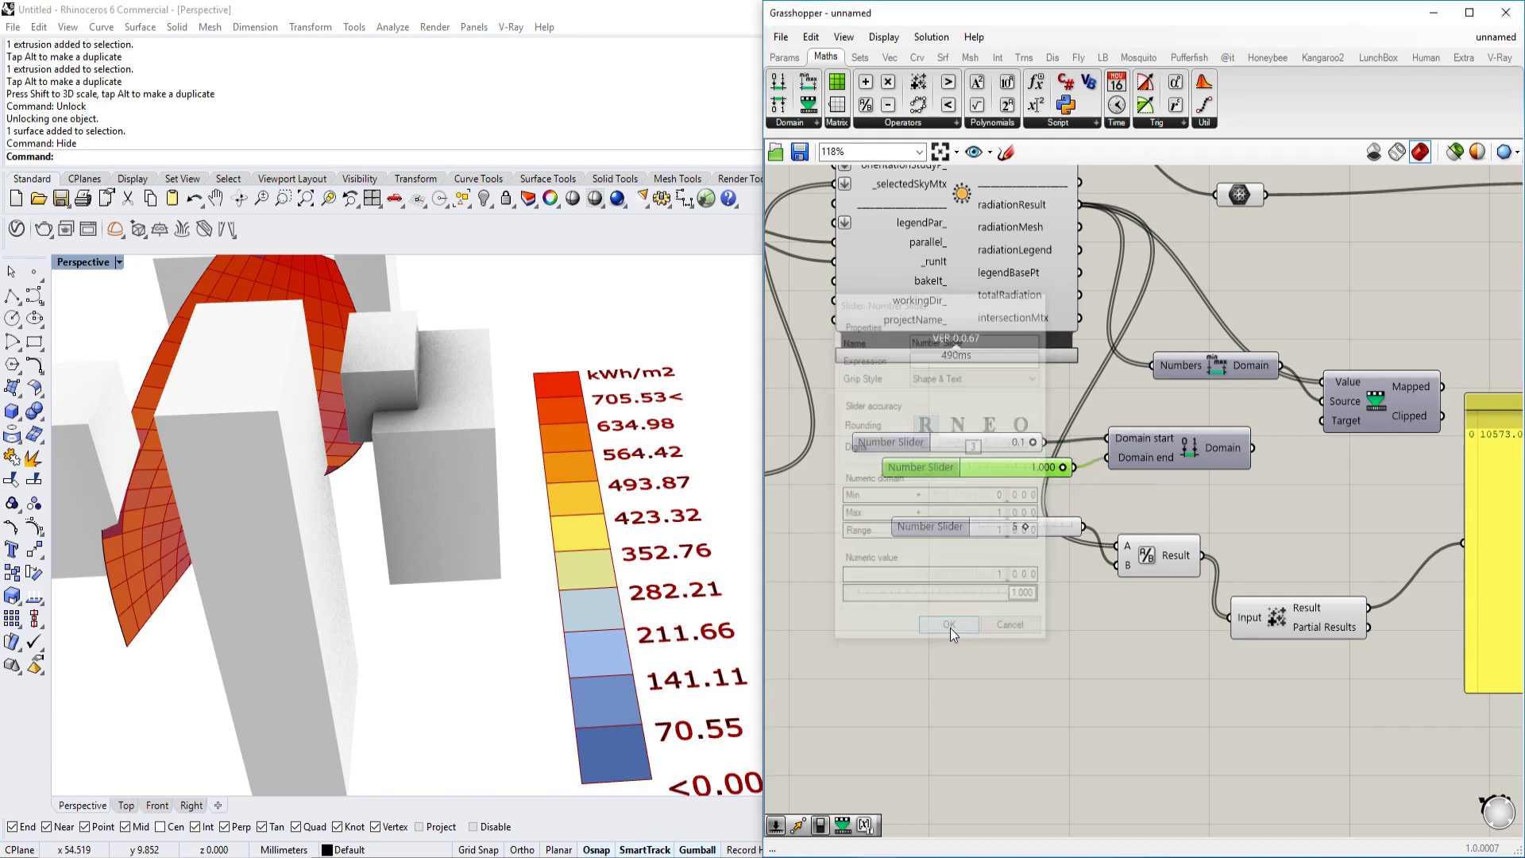
{"action": "scroll", "coordinate": [1063, 477], "scroll_direction": "up", "scroll_amount": 2}
{"action": "left_click_drag", "start_coordinate": [1061, 464], "coordinate": [1053, 461]}
Step: Connect the constructed Domain to the Target of Remap Numbers and show its Mapped output in the Panel
{"action": "scroll", "coordinate": [1056, 459], "scroll_direction": "down", "scroll_amount": 2}
{"action": "right_click_drag", "start_coordinate": [1352, 388], "coordinate": [1208, 436]}
{"action": "left_click_drag", "start_coordinate": [1037, 513], "coordinate": [1104, 483]}
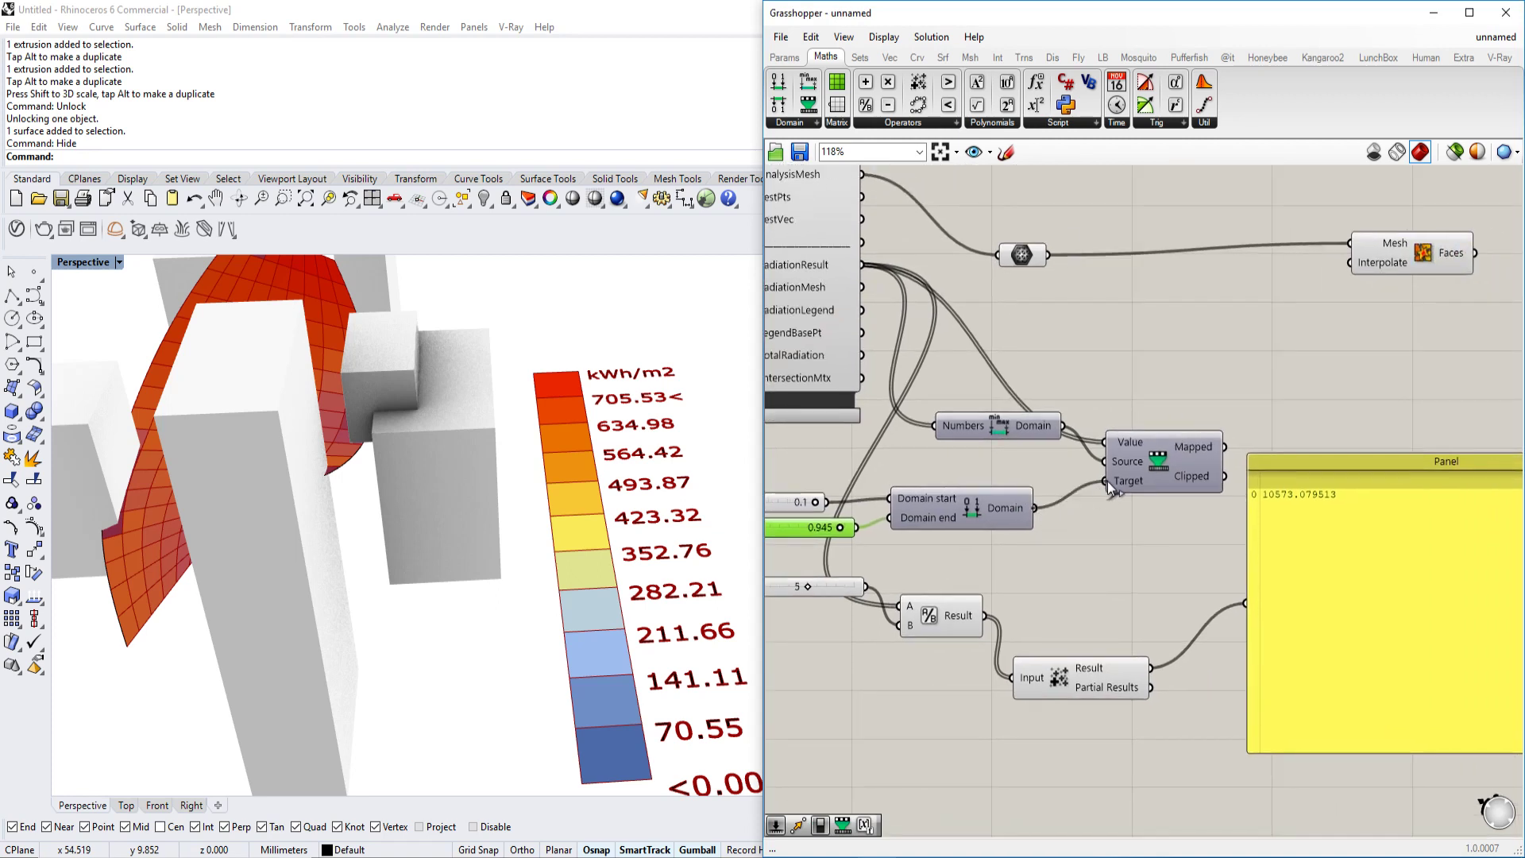
{"action": "right_click_drag", "start_coordinate": [1239, 464], "coordinate": [1166, 442]}
{"action": "left_click_drag", "start_coordinate": [1151, 425], "coordinate": [1172, 575]}
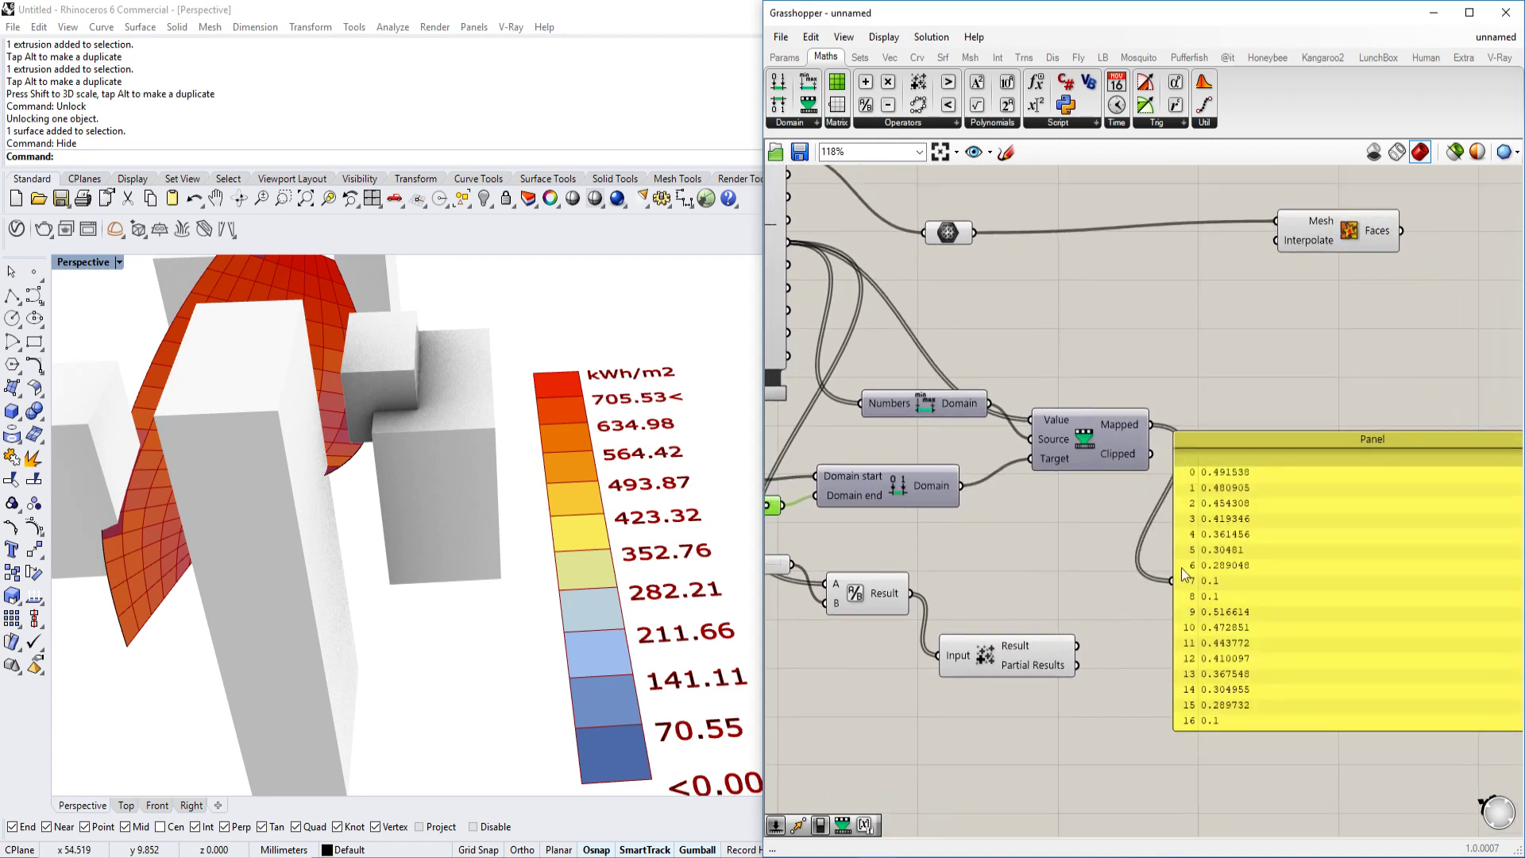
Step: Examine the remapped values in the Panel against the domain sliders and the colored faces of the radiation mesh
{"action": "right_click_drag", "start_coordinate": [1388, 517], "coordinate": [1251, 424]}
{"action": "left_click_drag", "start_coordinate": [1428, 380], "coordinate": [1414, 573]}
{"action": "scroll", "coordinate": [1255, 386], "scroll_direction": "down", "scroll_amount": 2}
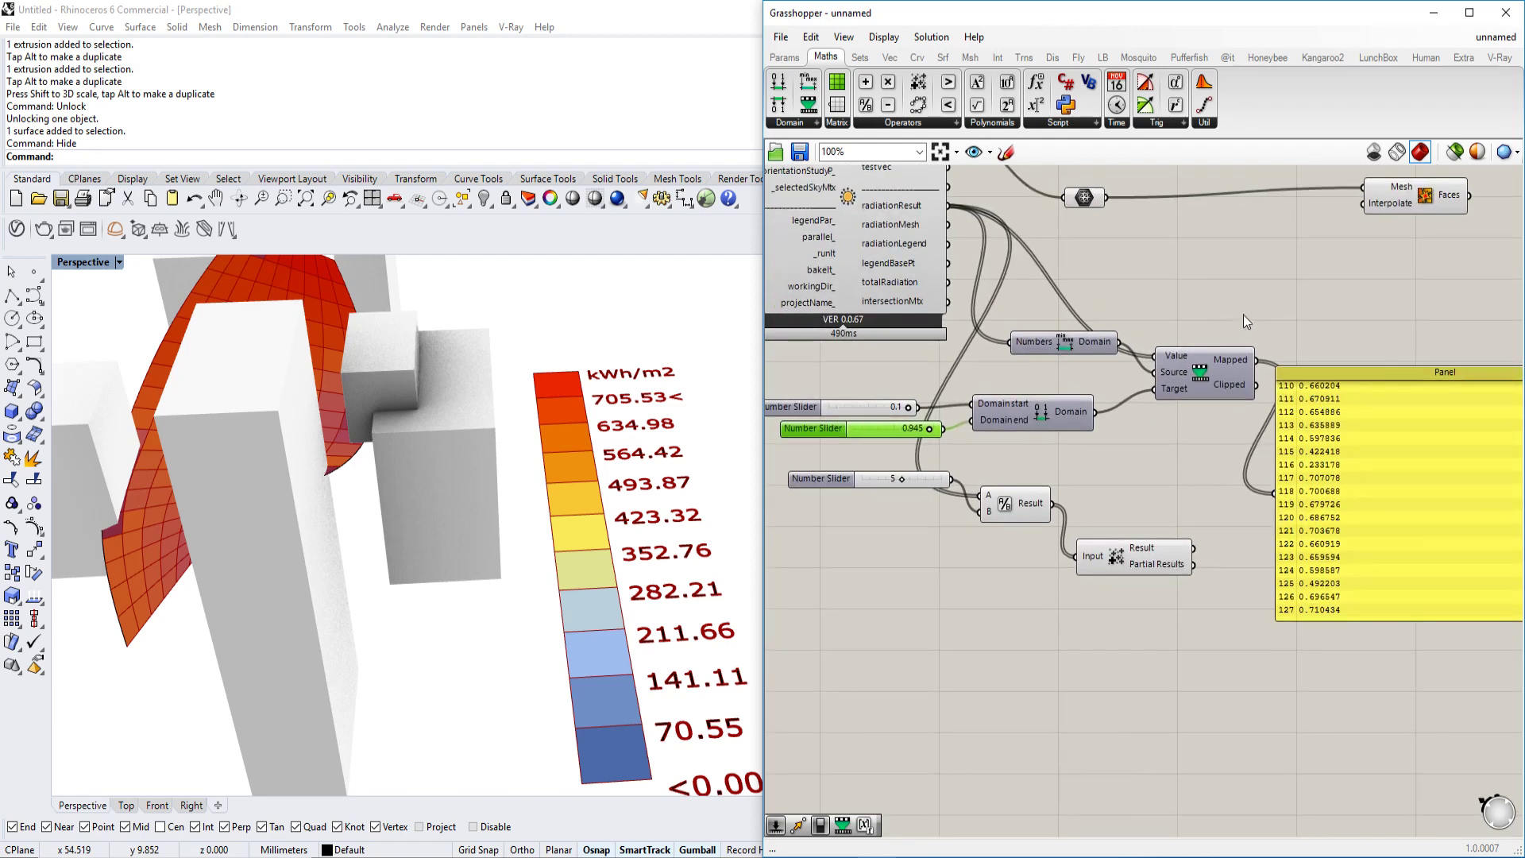
{"action": "scroll", "coordinate": [864, 485], "scroll_direction": "up", "scroll_amount": 4}
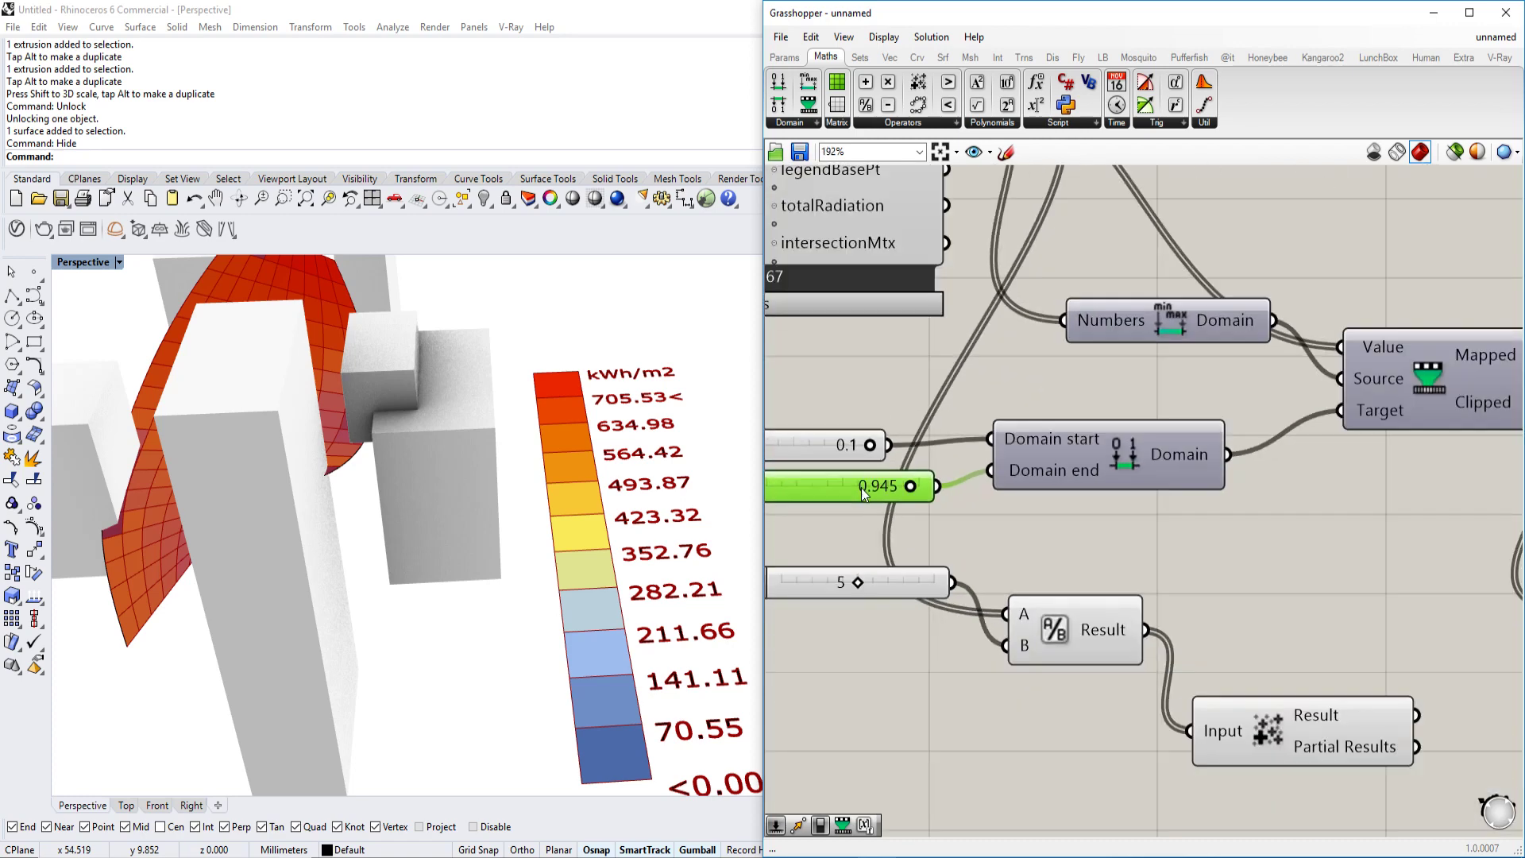
{"action": "scroll", "coordinate": [861, 488], "scroll_direction": "down", "scroll_amount": 3}
{"action": "scroll", "coordinate": [1040, 442], "scroll_direction": "down", "scroll_amount": 1}
{"action": "scroll", "coordinate": [1084, 418], "scroll_direction": "down", "scroll_amount": 1}
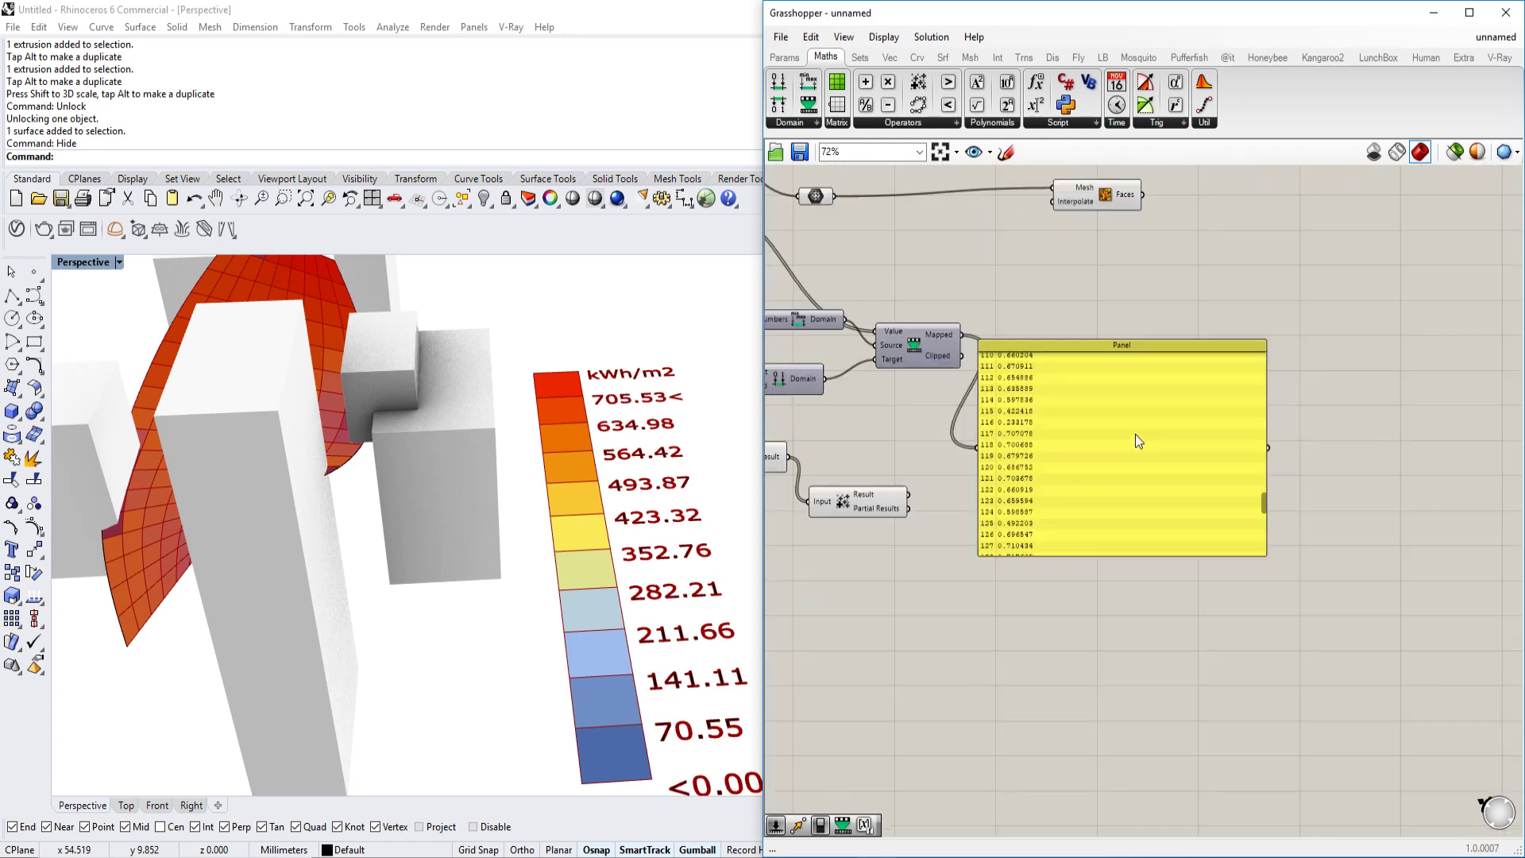
{"action": "scroll", "coordinate": [1003, 345], "scroll_direction": "up", "scroll_amount": 3}
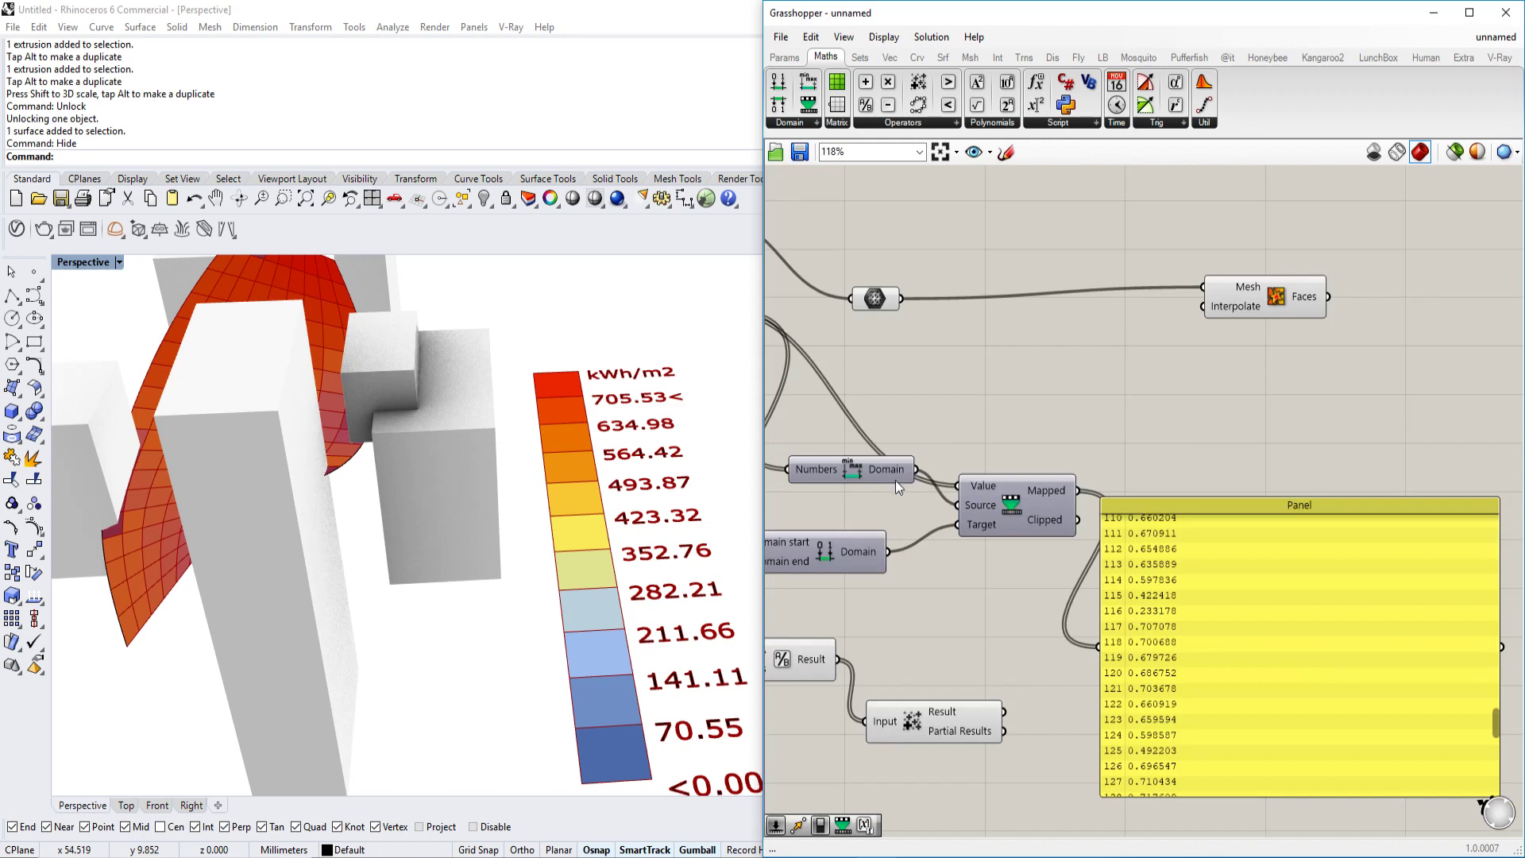
{"action": "right_click_drag", "start_coordinate": [373, 445], "coordinate": [358, 472]}
{"action": "right_click_drag", "start_coordinate": [316, 520], "coordinate": [508, 381]}
{"action": "scroll", "coordinate": [437, 526], "scroll_direction": "up", "scroll_amount": 4}
{"action": "scroll", "coordinate": [405, 603], "scroll_direction": "down", "scroll_amount": 3}
{"action": "right_click_drag", "start_coordinate": [405, 603], "coordinate": [442, 518], "text": "shift"}
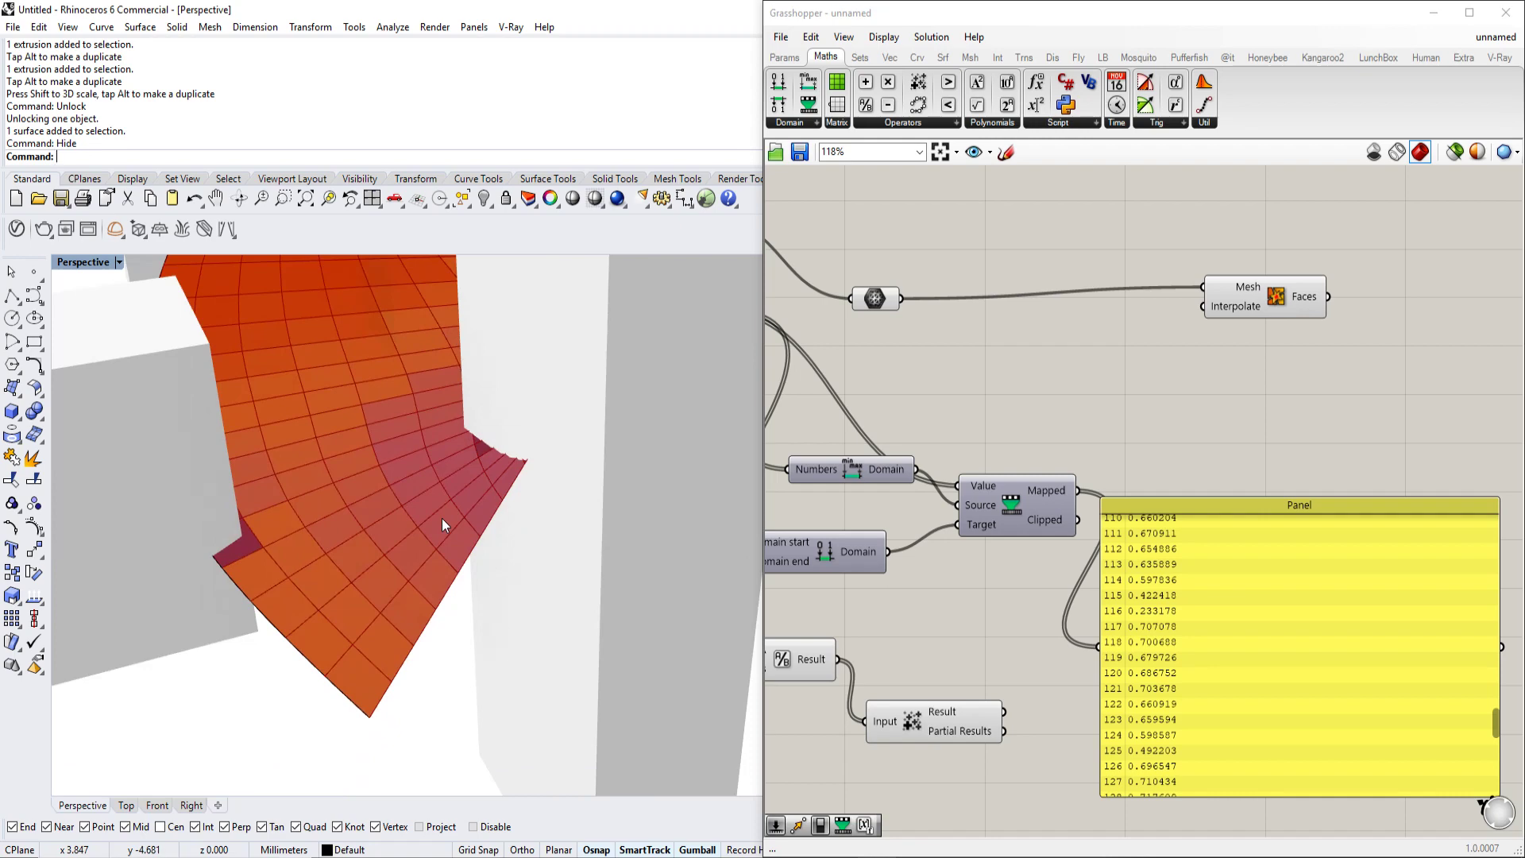
Step: Move the Panel farther from Remap Numbers and add a Scale component between it and the mesh Faces component
{"action": "scroll", "coordinate": [932, 454], "scroll_direction": "down", "scroll_amount": 2}
{"action": "left_click", "coordinate": [1207, 551]}
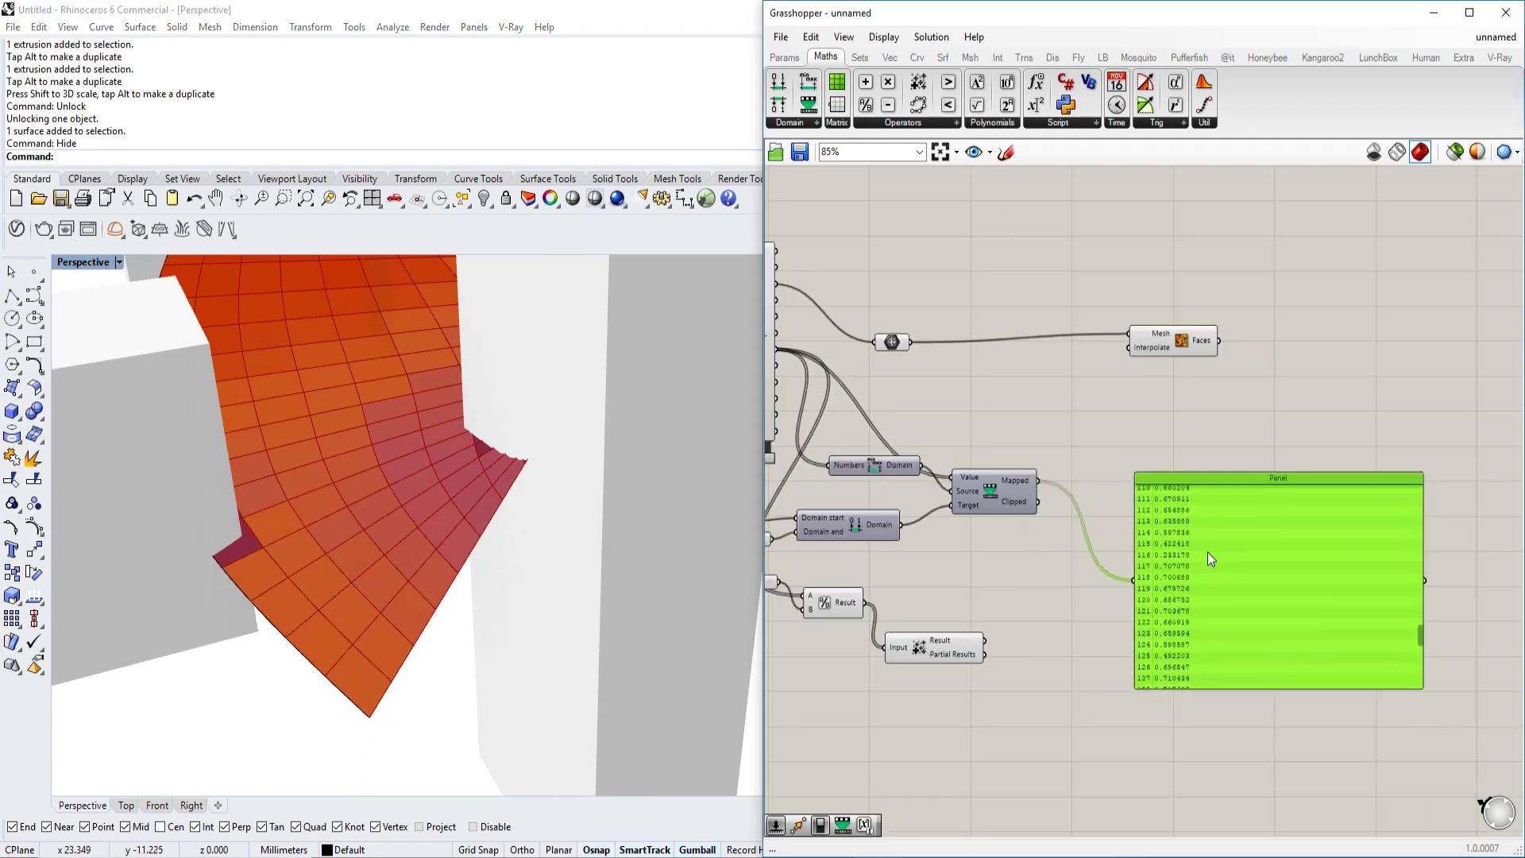
{"action": "scroll", "coordinate": [1042, 476], "scroll_direction": "up", "scroll_amount": 3}
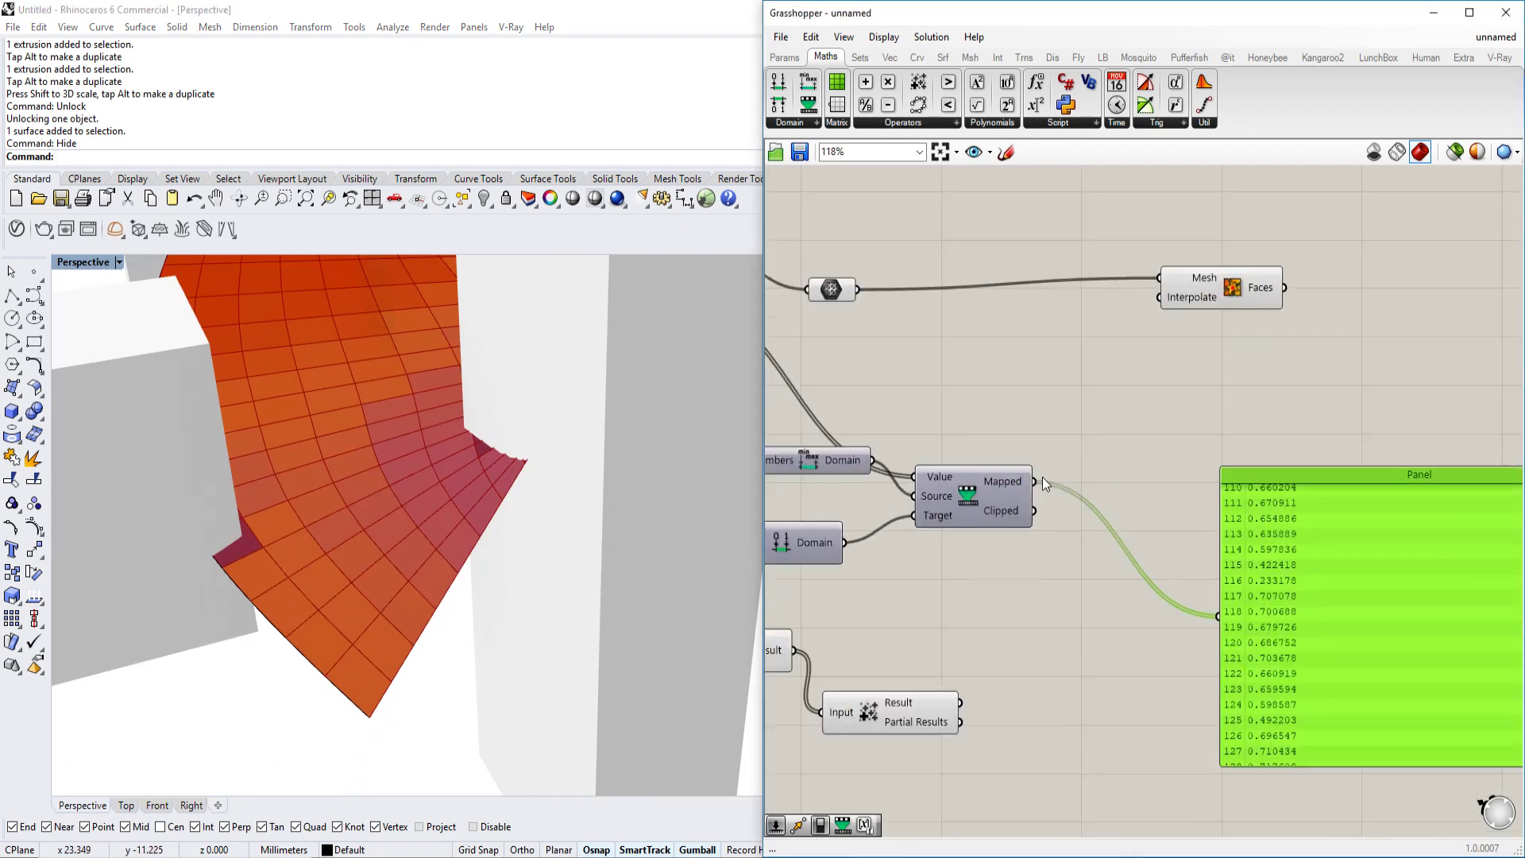
{"action": "double_click", "coordinate": [1103, 423]}
{"action": "type", "text": "scale"}
{"action": "key", "text": "Return"}
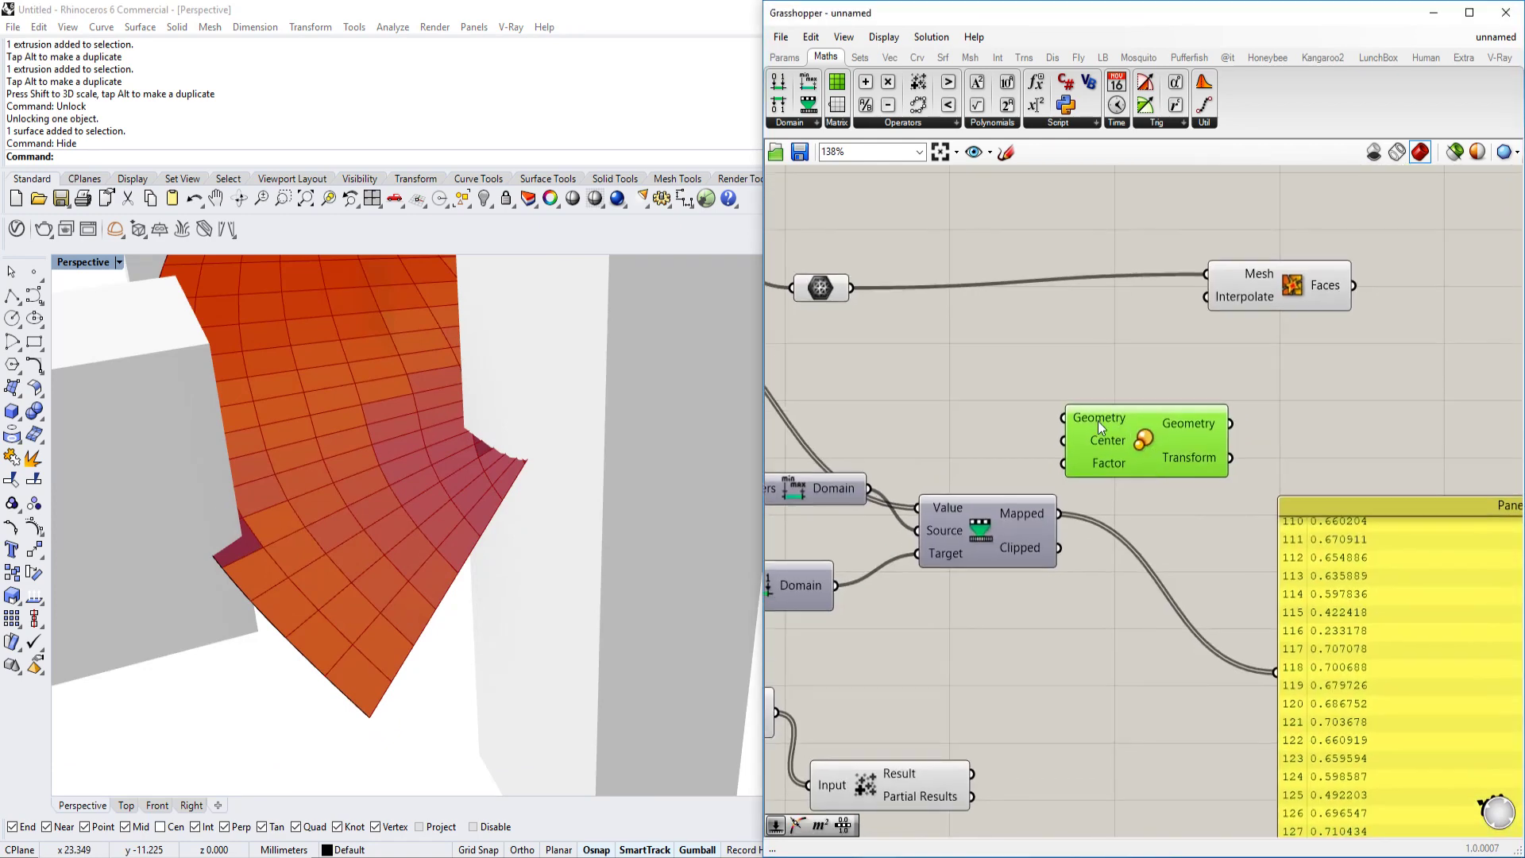
Step: Connect the Mapped output of Remap Numbers to the Factor input of the Scale component
{"action": "left_click_drag", "start_coordinate": [1094, 451], "coordinate": [1203, 435]}
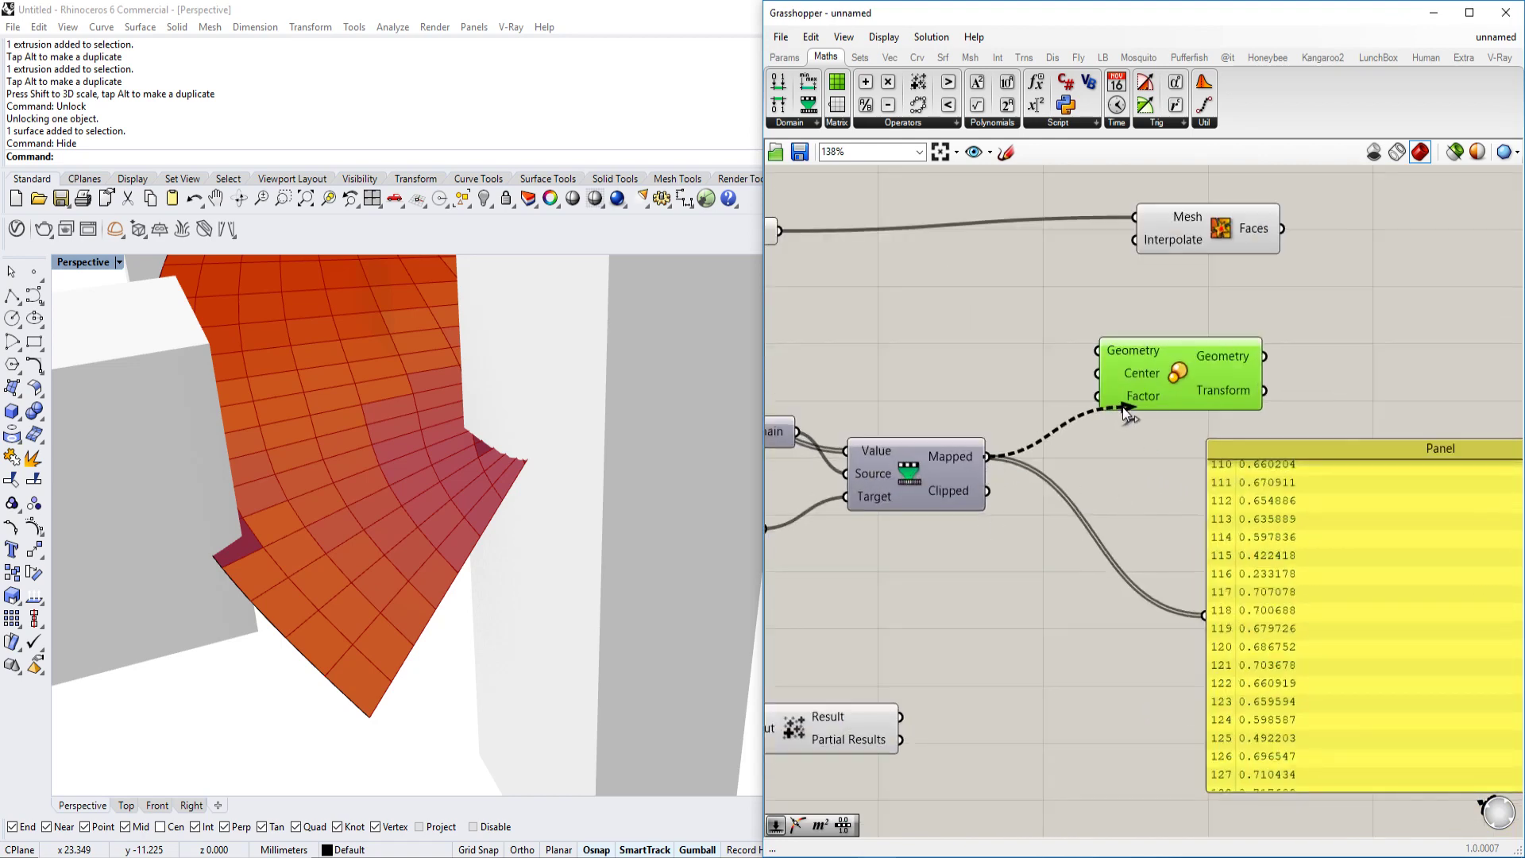
{"action": "left_click_drag", "start_coordinate": [1122, 408], "coordinate": [1122, 408]}
{"action": "scroll", "coordinate": [1117, 441], "scroll_direction": "down", "scroll_amount": 4}
{"action": "left_click", "coordinate": [872, 303]}
Step: Add a Point parameter beside the radiation analysis component, feed it from testPts and check its points on the mesh faces
{"action": "double_click", "coordinate": [1013, 270]}
{"action": "type", "text": "point"}
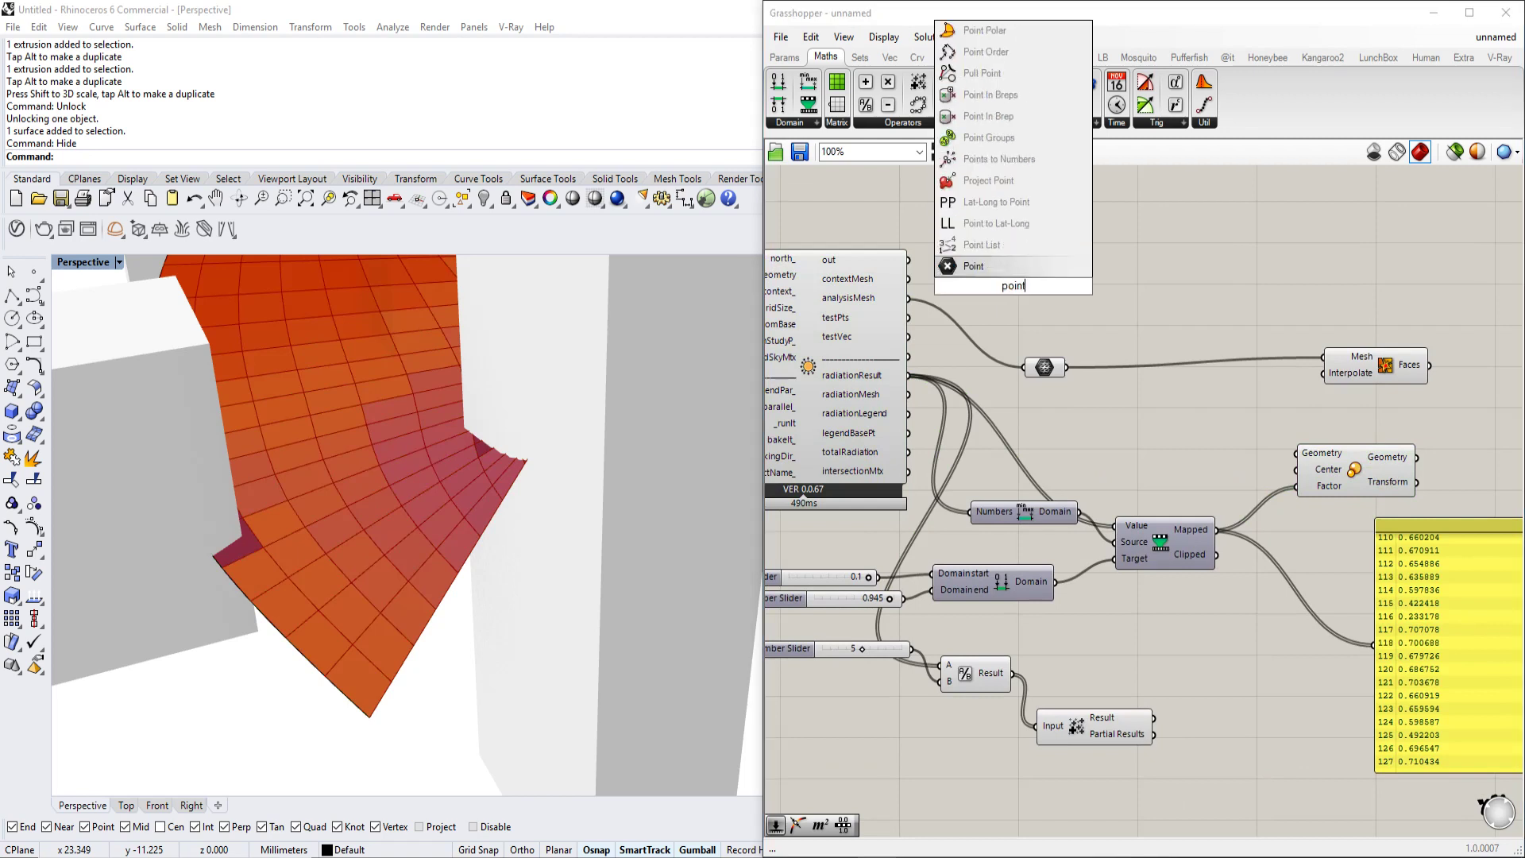
{"action": "key", "text": "Return"}
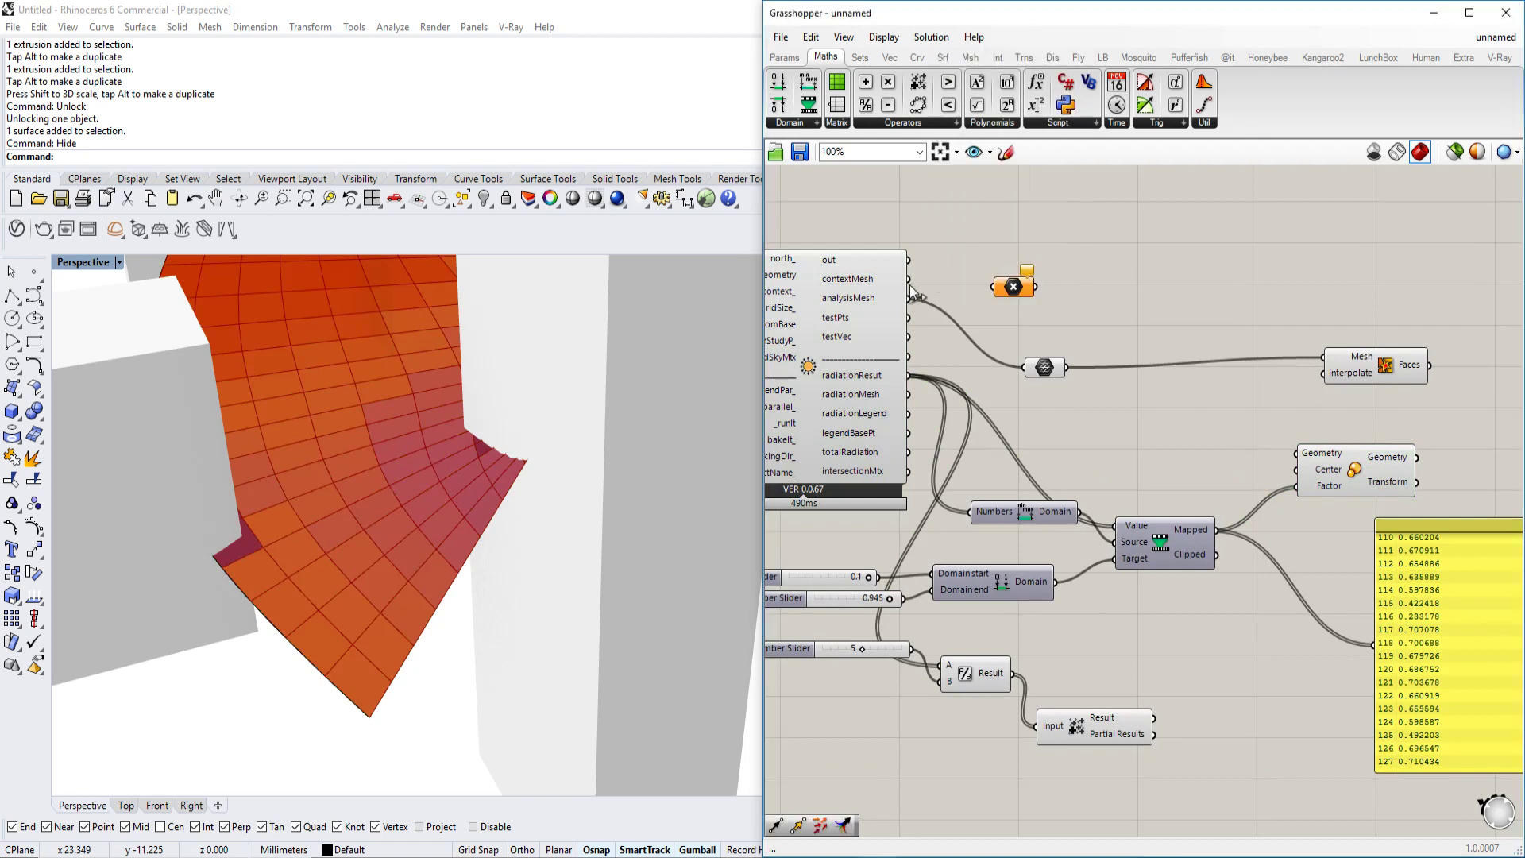
{"action": "left_click_drag", "start_coordinate": [908, 322], "coordinate": [996, 287]}
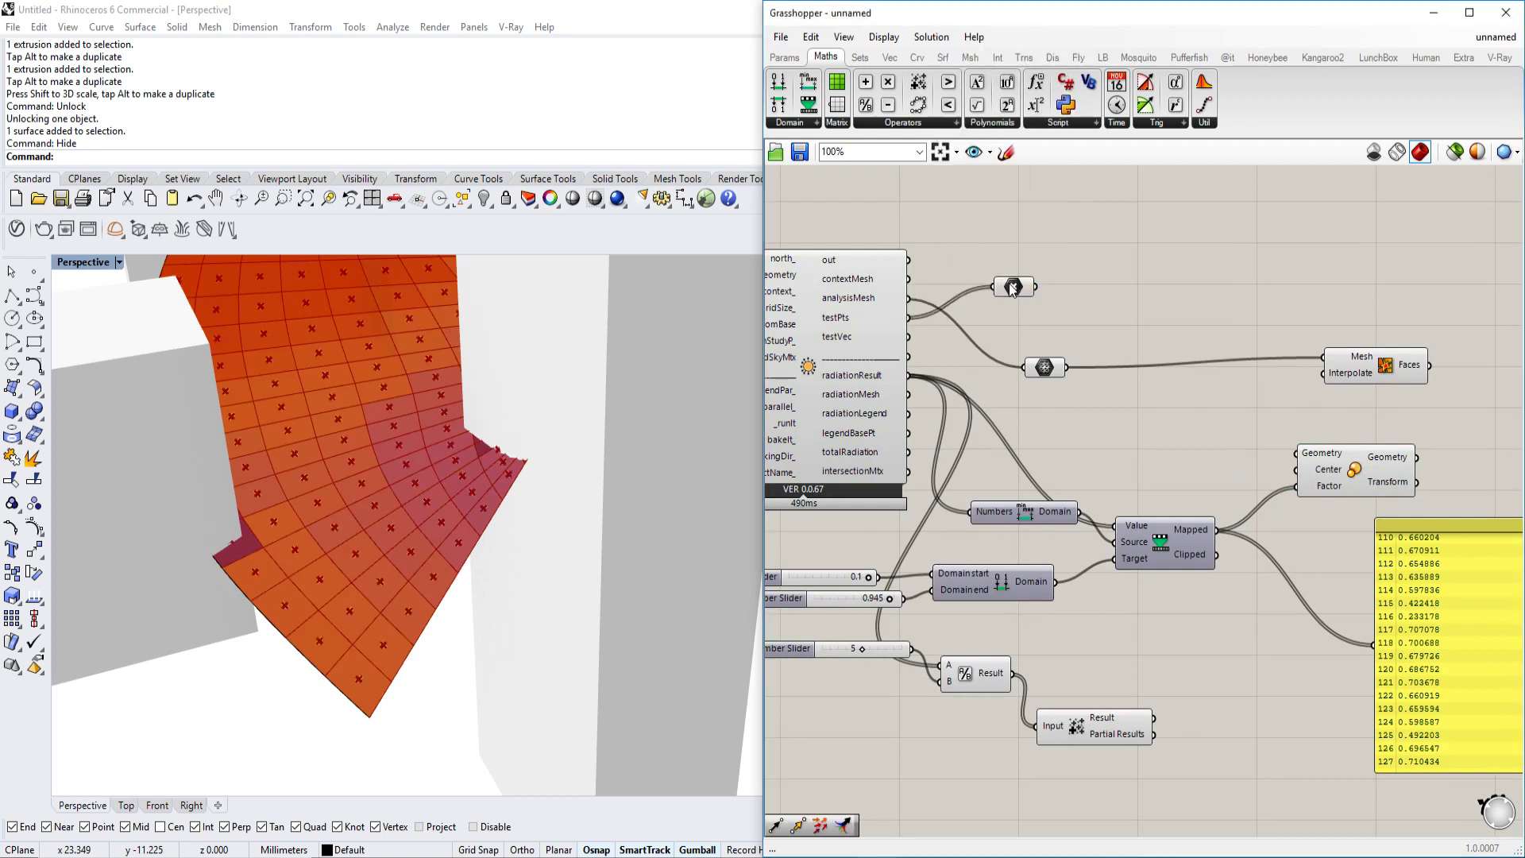
{"action": "scroll", "coordinate": [1003, 287], "scroll_direction": "up", "scroll_amount": 1}
{"action": "right_click_drag", "start_coordinate": [477, 520], "coordinate": [370, 613]}
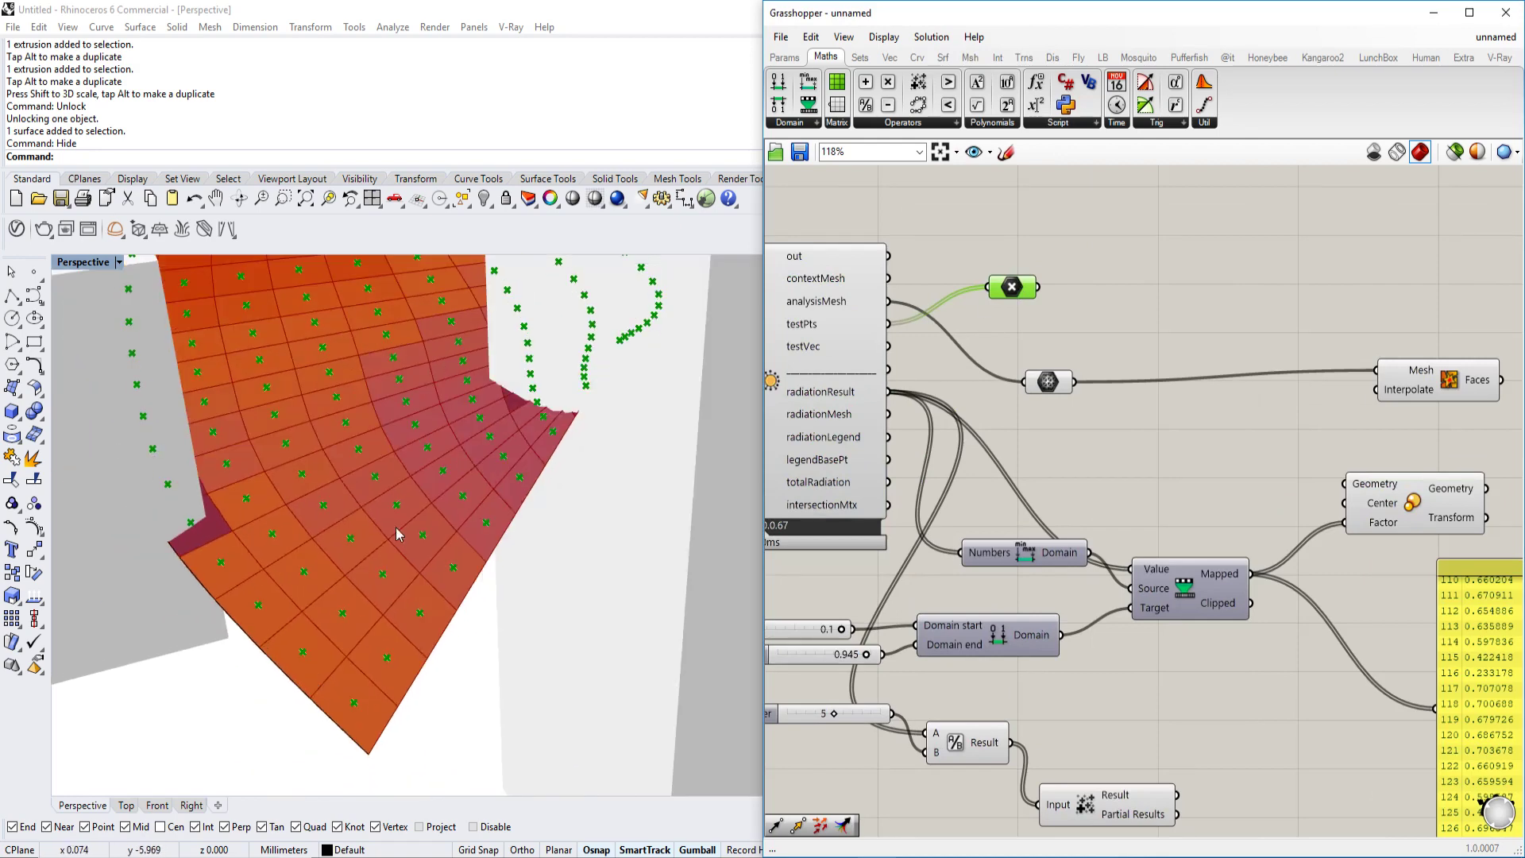
Step: Connect the Point parameter holding the test points to the Center input of the Scale component
{"action": "right_click_drag", "start_coordinate": [1215, 299], "coordinate": [1177, 301]}
{"action": "left_click_drag", "start_coordinate": [1001, 290], "coordinate": [1306, 486]}
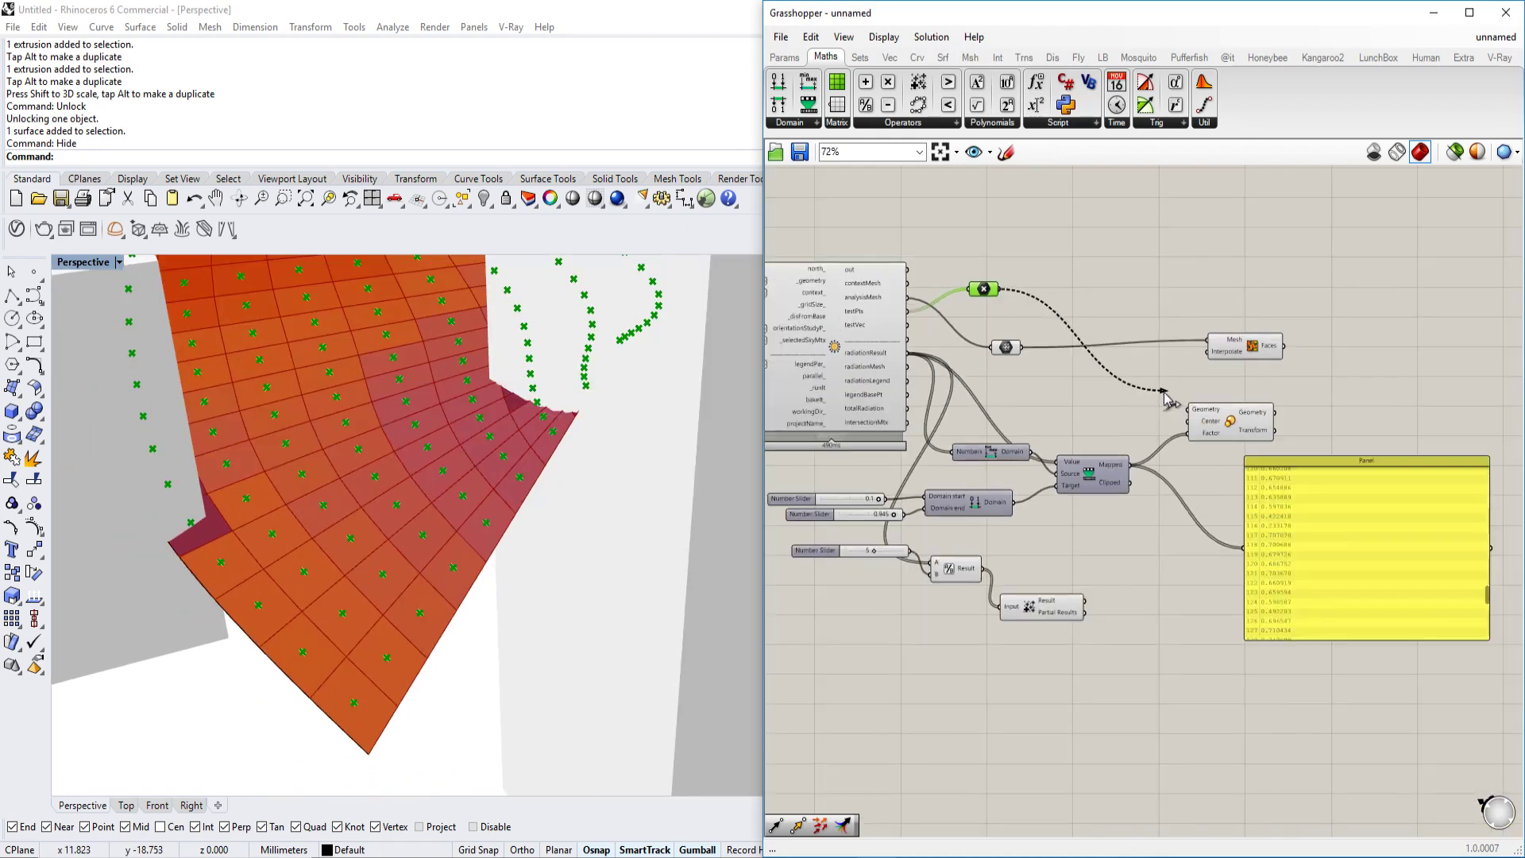
{"action": "right_click_drag", "start_coordinate": [1306, 487], "coordinate": [1198, 423]}
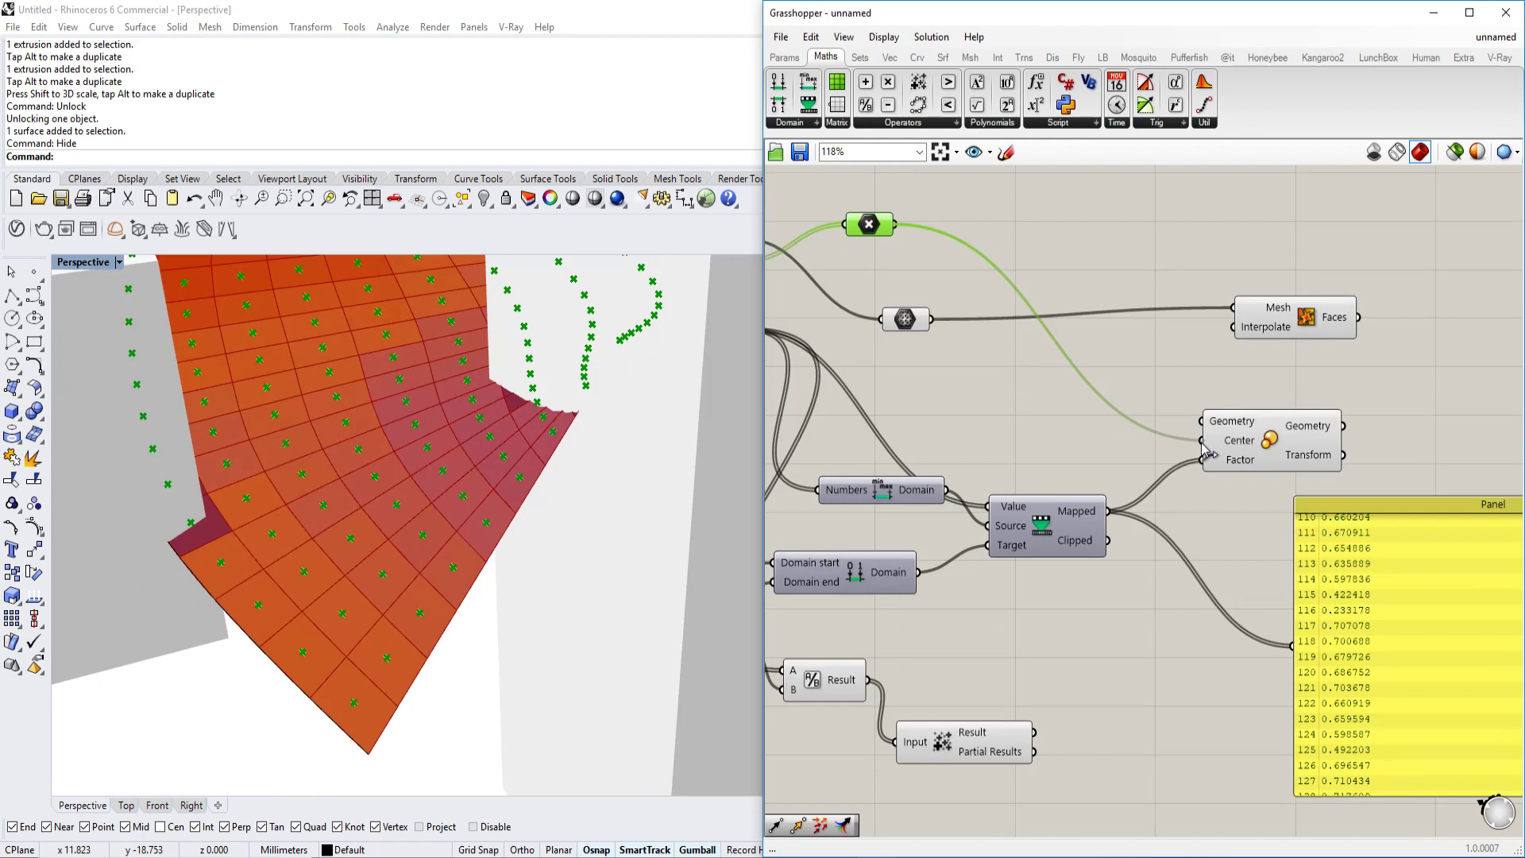
{"action": "left_click", "coordinate": [477, 432]}
{"action": "scroll", "coordinate": [544, 471], "scroll_direction": "down", "scroll_amount": 5}
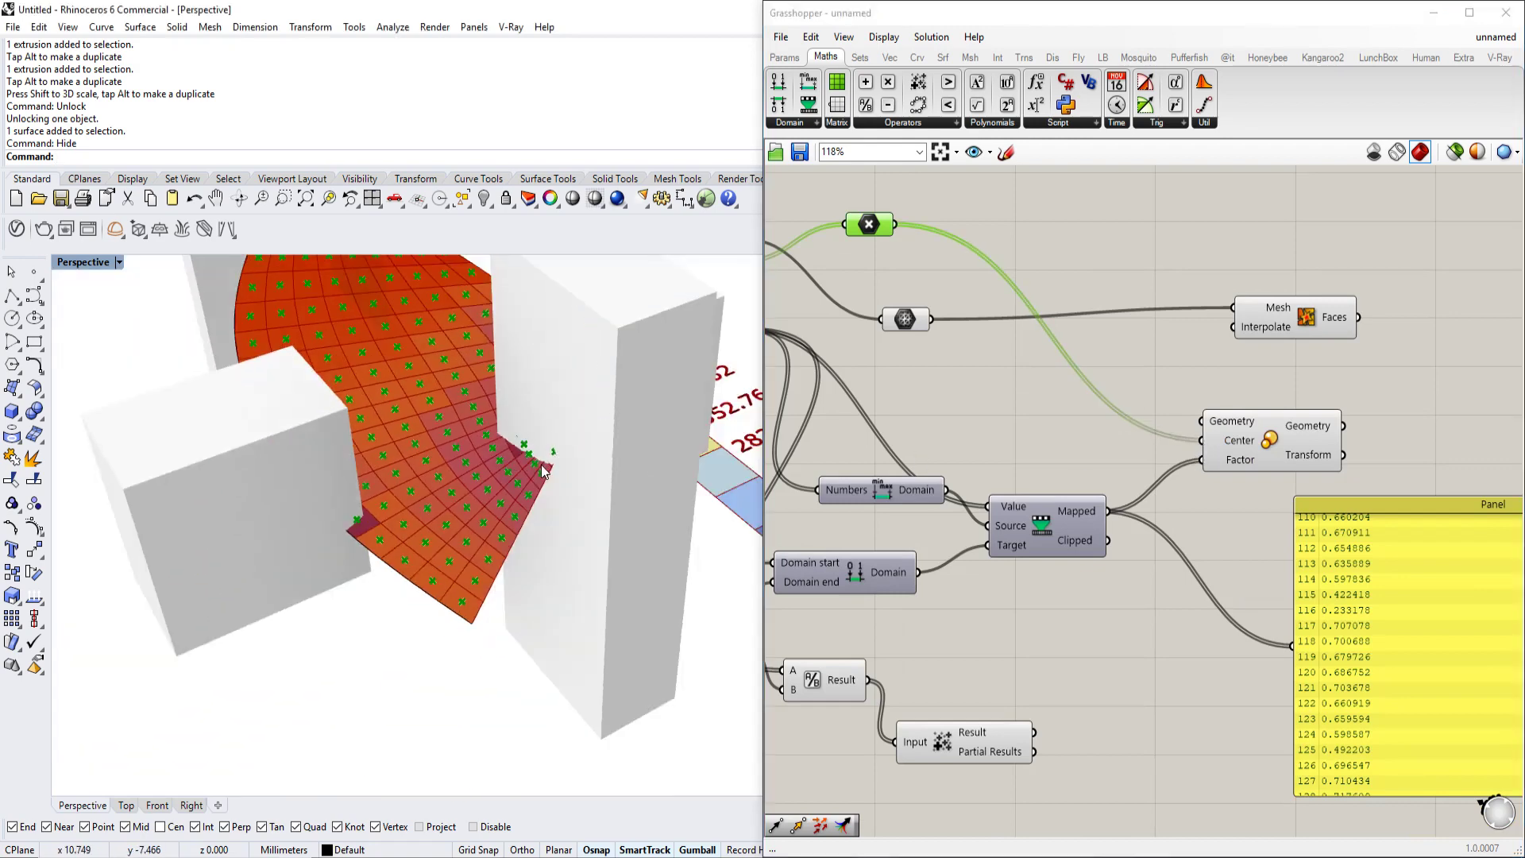
{"action": "right_click_drag", "start_coordinate": [1190, 502], "coordinate": [1126, 526]}
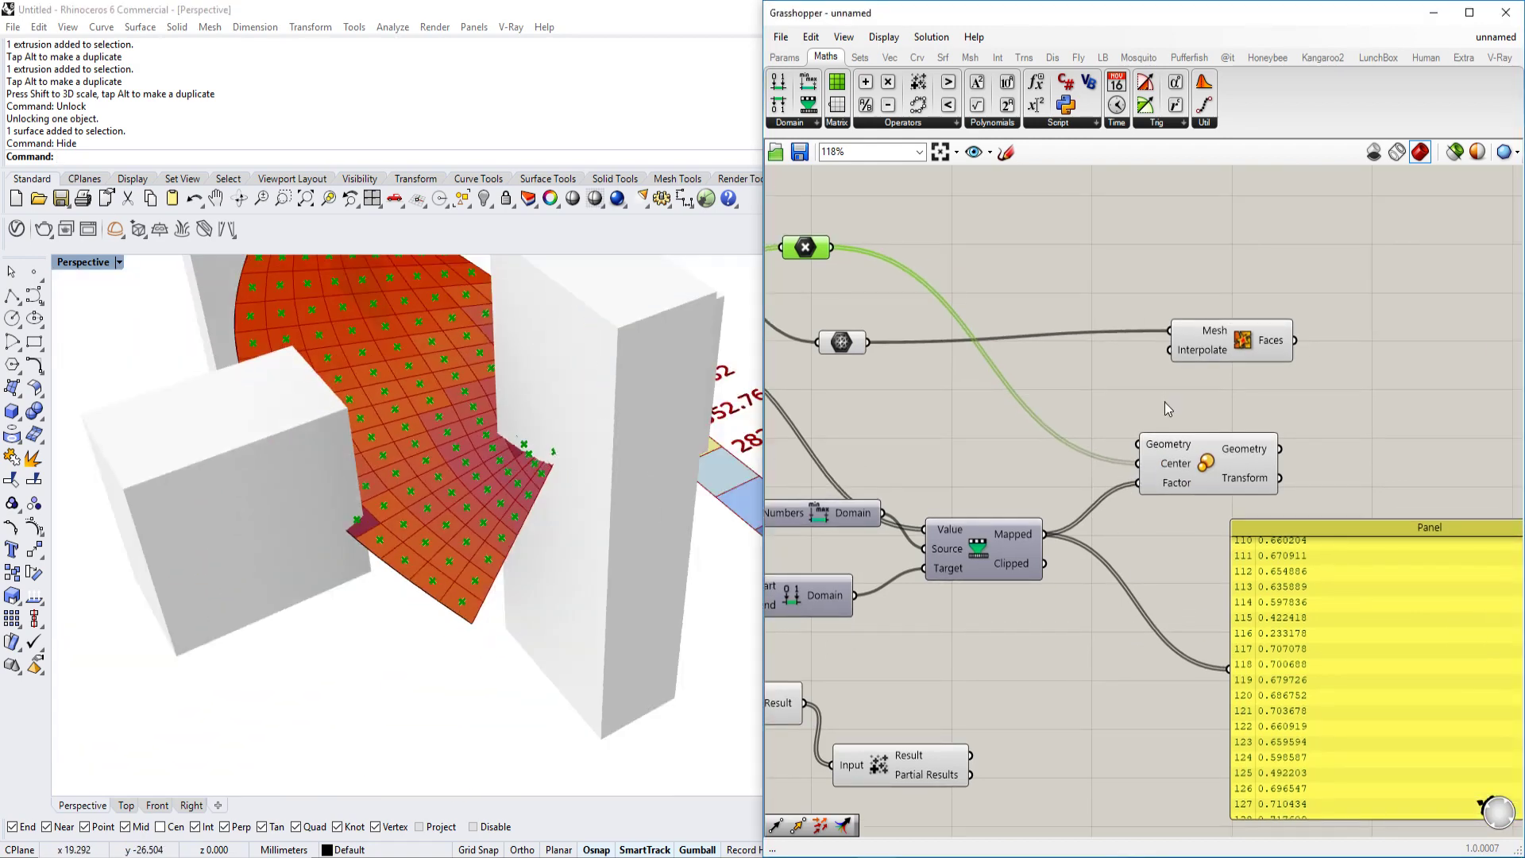
Step: Move the Scale component farther along the canvas and connect the mesh Faces output to its Geometry input
{"action": "left_click_drag", "start_coordinate": [1223, 464], "coordinate": [1401, 460]}
{"action": "right_click_drag", "start_coordinate": [1143, 348], "coordinate": [1079, 328]}
{"action": "left_click_drag", "start_coordinate": [1232, 319], "coordinate": [1261, 425]}
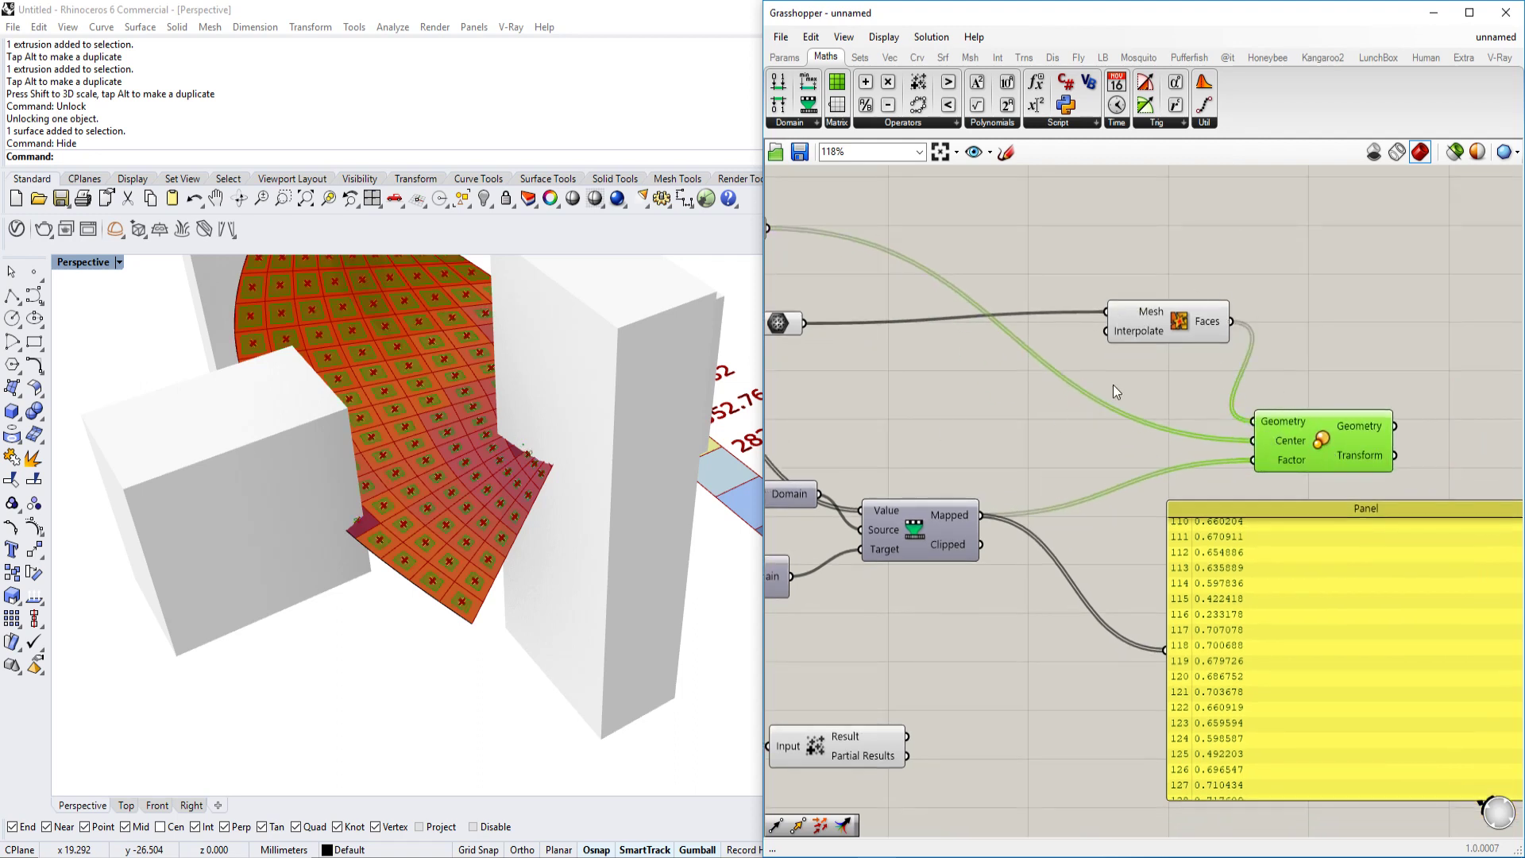
Step: Turn off the preview of all components upstream of Scale so only the scaled faces display, and inspect them in the model
{"action": "scroll", "coordinate": [1350, 389], "scroll_direction": "down", "scroll_amount": 3}
{"action": "left_click_drag", "start_coordinate": [1237, 262], "coordinate": [794, 579]}
{"action": "middle_click", "coordinate": [814, 367]}
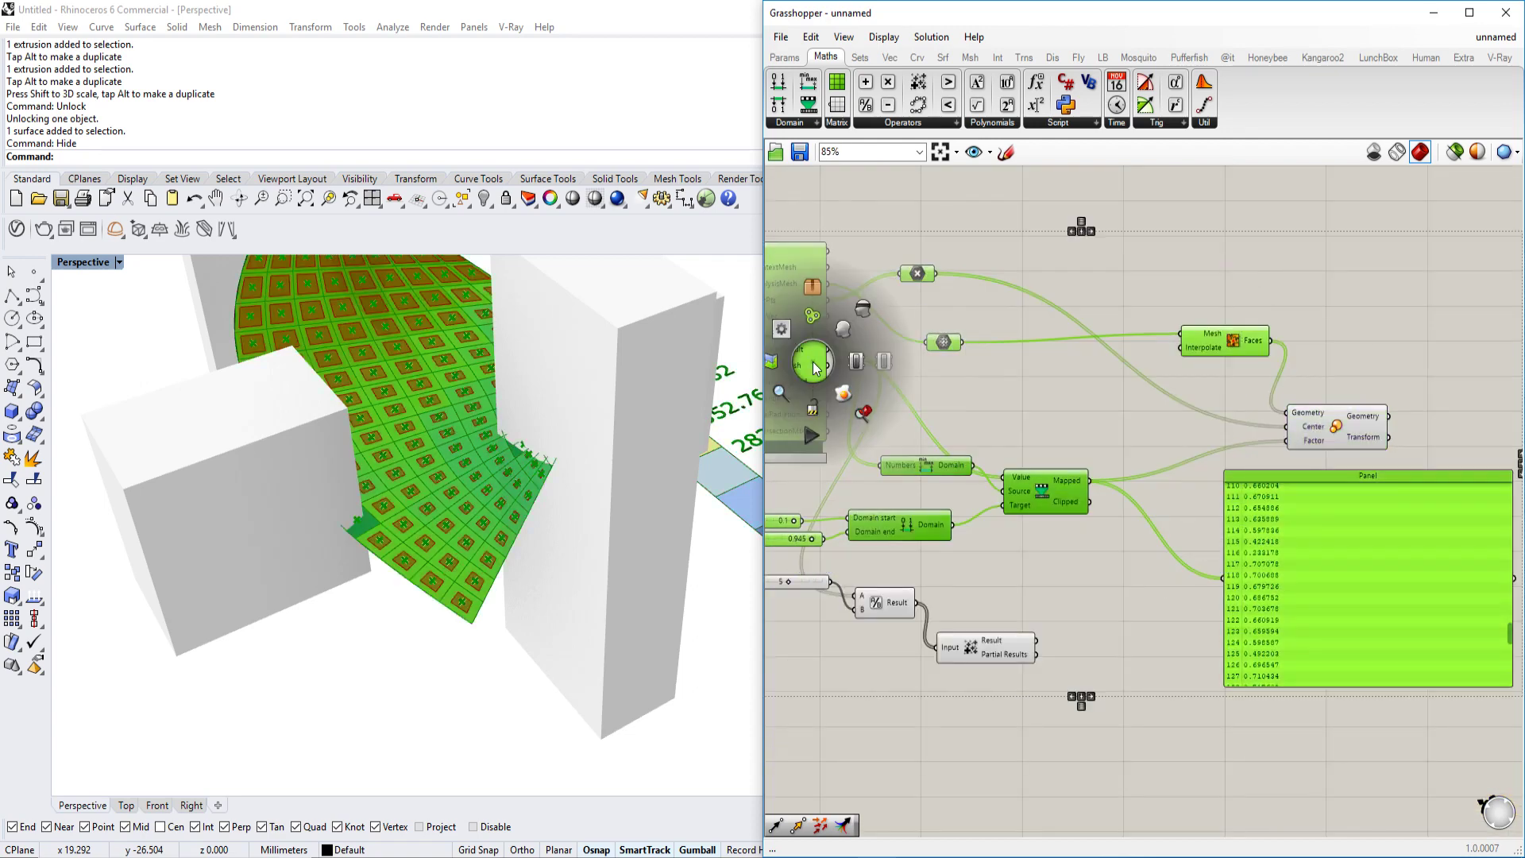
{"action": "left_click", "coordinate": [865, 313]}
{"action": "right_click_drag", "start_coordinate": [508, 477], "coordinate": [565, 507]}
{"action": "scroll", "coordinate": [540, 533], "scroll_direction": "down", "scroll_amount": 2}
{"action": "right_click_drag", "start_coordinate": [505, 572], "coordinate": [529, 520]}
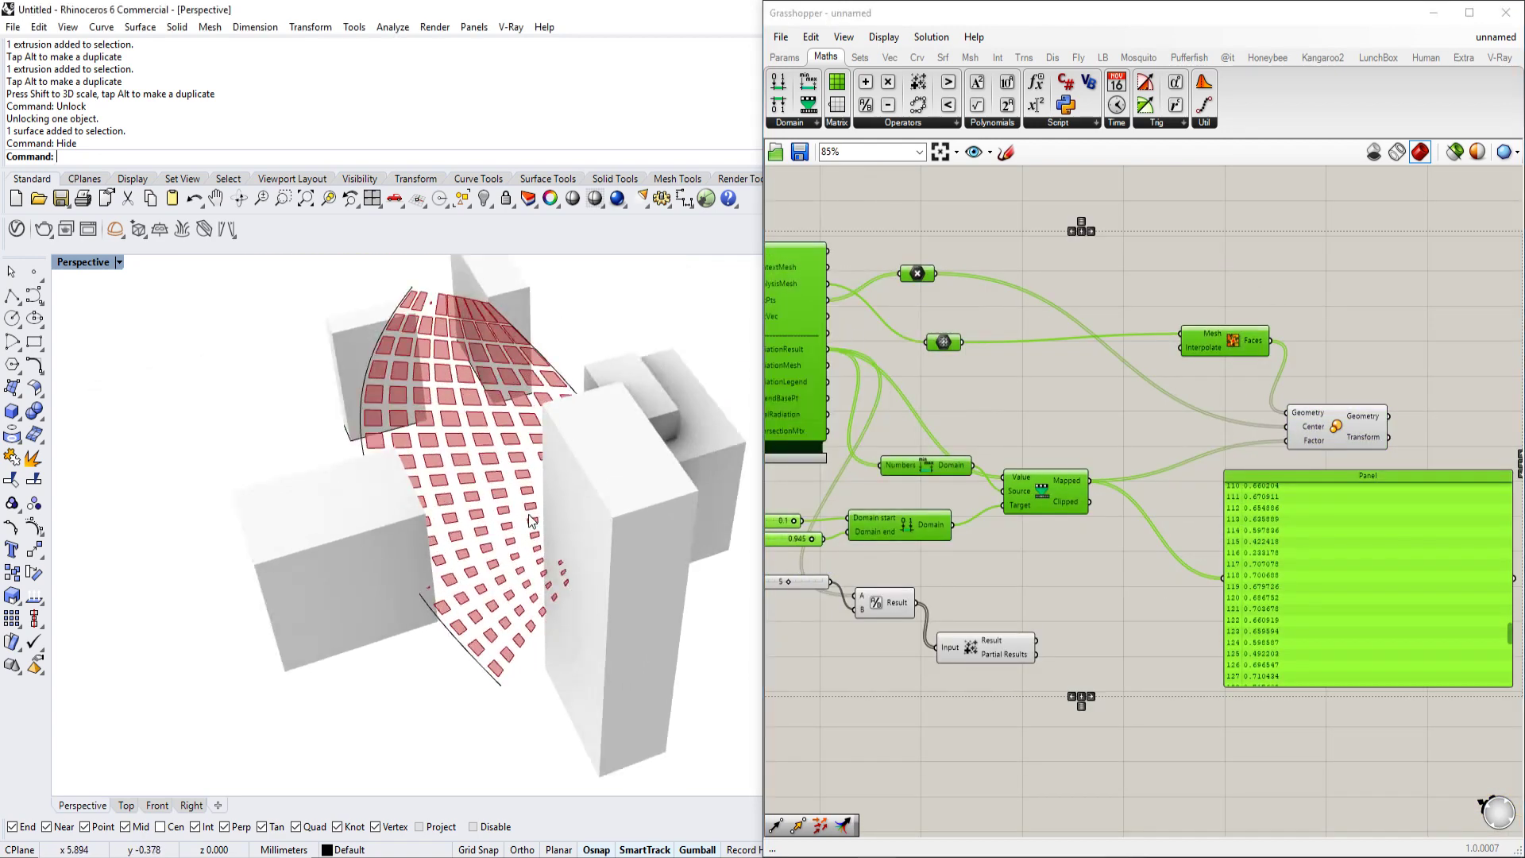
{"action": "scroll", "coordinate": [532, 508], "scroll_direction": "up", "scroll_amount": 5}
{"action": "right_click_drag", "start_coordinate": [530, 464], "coordinate": [587, 463]}
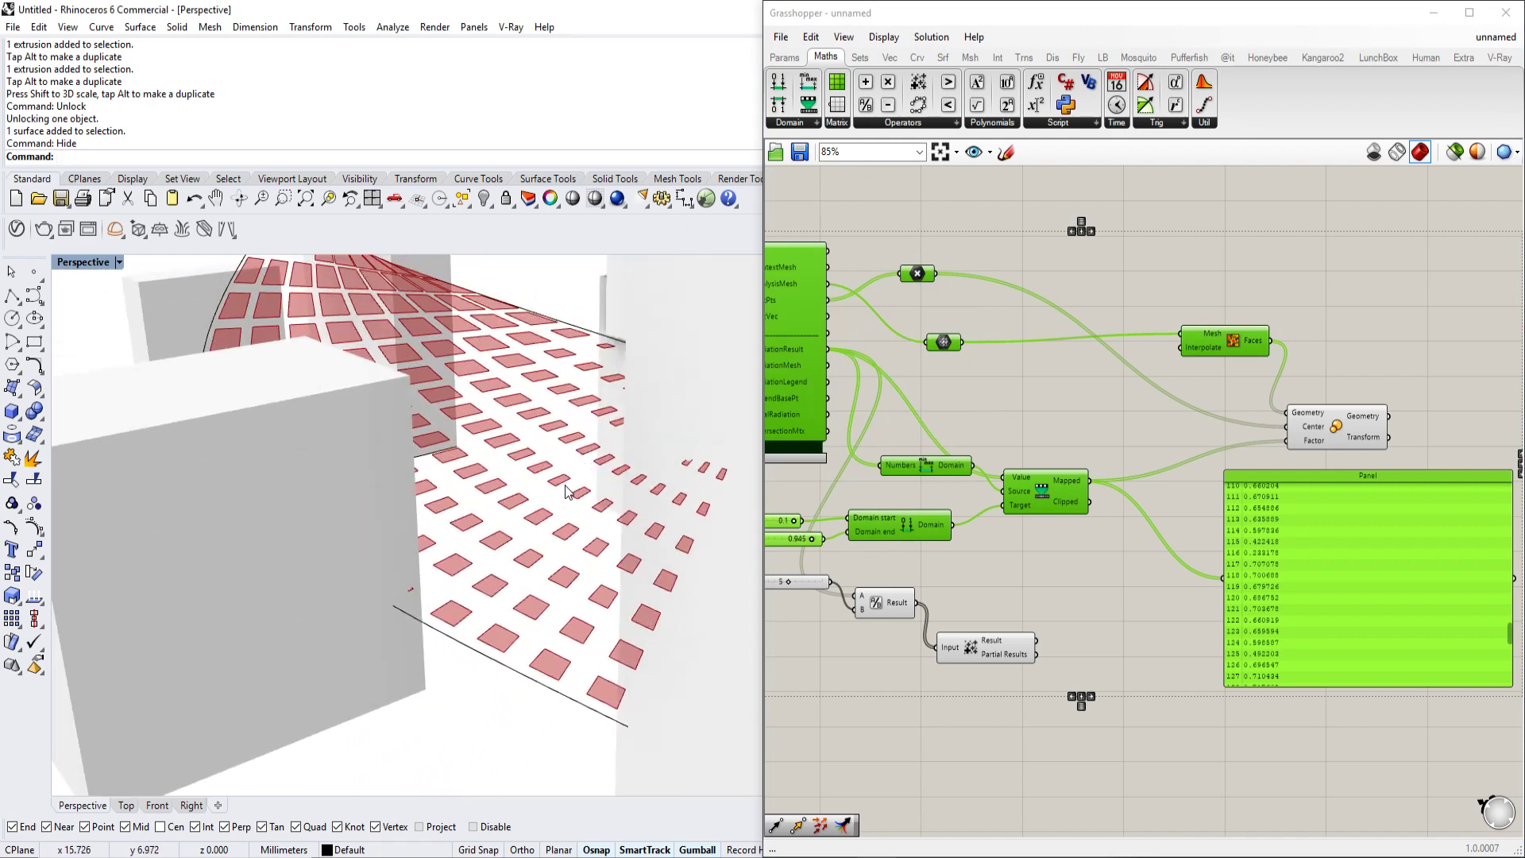
Step: Select the tall box in front of the scaled face pattern and move it away from the surface along one axis
{"action": "scroll", "coordinate": [563, 509], "scroll_direction": "down", "scroll_amount": 6}
{"action": "left_click", "coordinate": [591, 535]}
{"action": "scroll", "coordinate": [613, 540], "scroll_direction": "up", "scroll_amount": 7}
{"action": "right_click_drag", "start_coordinate": [613, 540], "coordinate": [523, 537]}
{"action": "scroll", "coordinate": [497, 504], "scroll_direction": "down", "scroll_amount": 3}
{"action": "scroll", "coordinate": [497, 513], "scroll_direction": "up", "scroll_amount": 6}
{"action": "scroll", "coordinate": [494, 518], "scroll_direction": "down", "scroll_amount": 3}
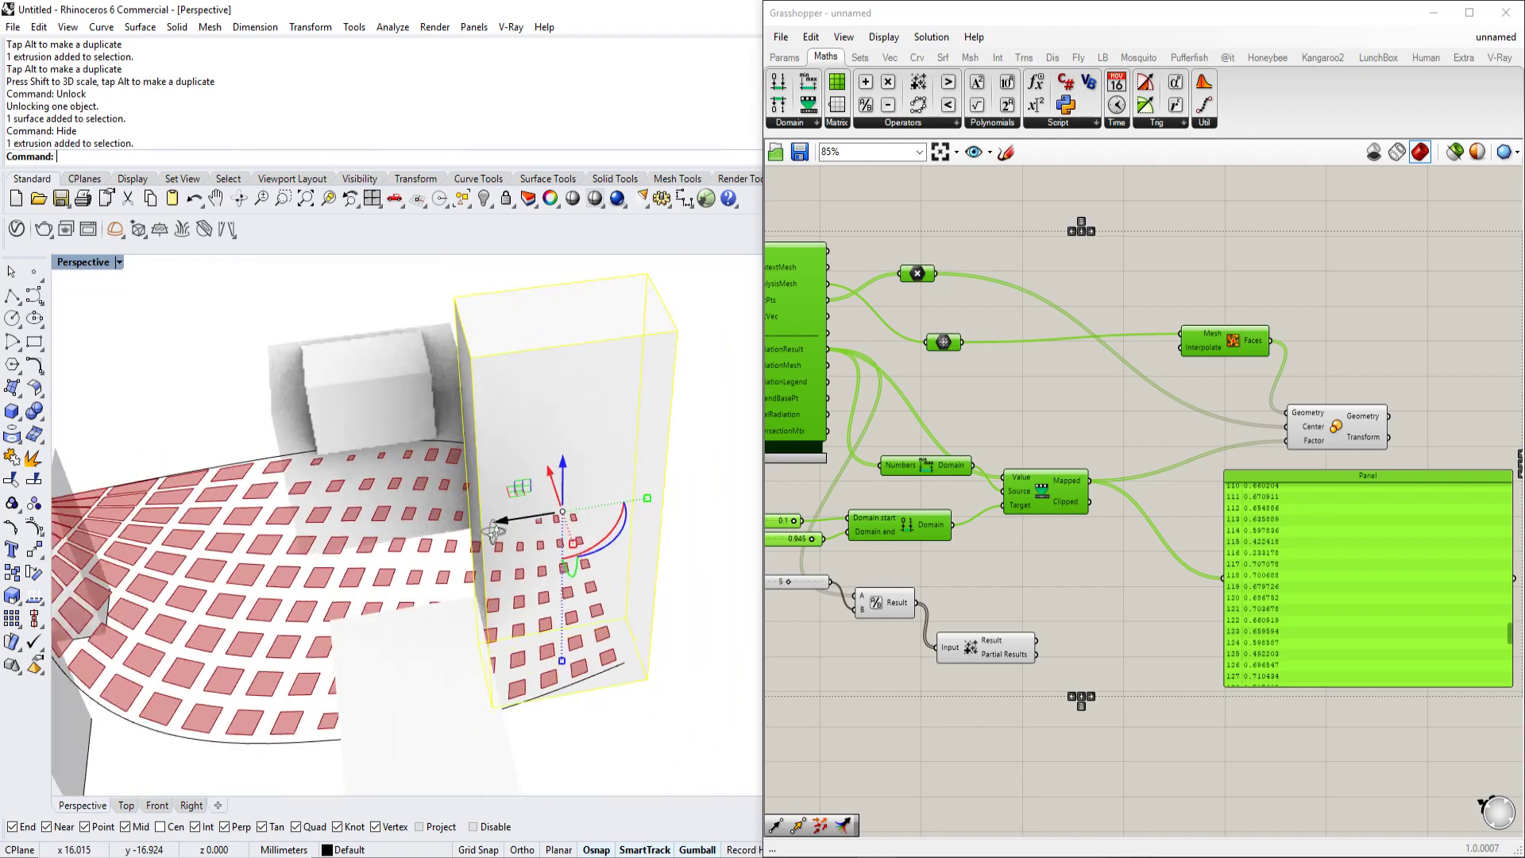
{"action": "left_click_drag", "start_coordinate": [498, 521], "coordinate": [680, 499]}
Step: Select the stepped polysurface building and move it farther from the surface along one axis
{"action": "scroll", "coordinate": [646, 507], "scroll_direction": "down", "scroll_amount": 4}
{"action": "scroll", "coordinate": [563, 540], "scroll_direction": "up", "scroll_amount": 7}
{"action": "scroll", "coordinate": [562, 540], "scroll_direction": "down", "scroll_amount": 8}
{"action": "right_click_drag", "start_coordinate": [620, 362], "coordinate": [641, 532]}
{"action": "left_click", "coordinate": [559, 415]}
{"action": "scroll", "coordinate": [642, 532], "scroll_direction": "up", "scroll_amount": 6}
{"action": "left_click_drag", "start_coordinate": [563, 435], "coordinate": [660, 381]}
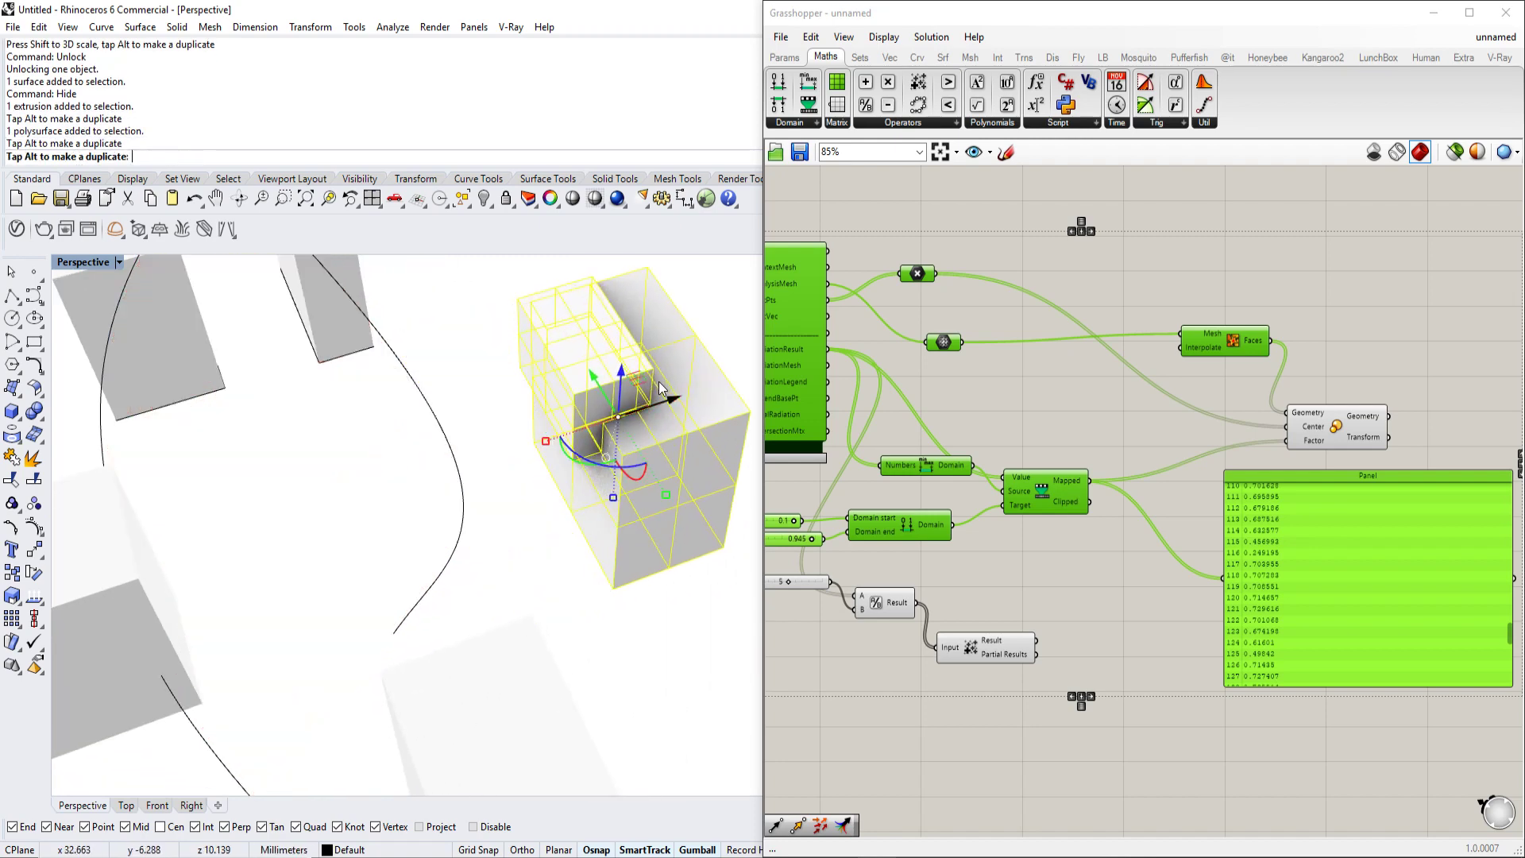
{"action": "scroll", "coordinate": [659, 382], "scroll_direction": "down", "scroll_amount": 2}
Step: Select the wide box beside the surface and move it away from the scaled faces
{"action": "right_click_drag", "start_coordinate": [441, 437], "coordinate": [469, 476], "text": "shift"}
{"action": "scroll", "coordinate": [559, 484], "scroll_direction": "down", "scroll_amount": 4}
{"action": "left_click", "coordinate": [339, 502]}
{"action": "left_click_drag", "start_coordinate": [370, 495], "coordinate": [261, 501]}
{"action": "right_click_drag", "start_coordinate": [289, 507], "coordinate": [433, 496]}
Step: Move the slim box building over the middle of the surface so that it shades the scaled faces
{"action": "left_click", "coordinate": [397, 351]}
{"action": "right_click_drag", "start_coordinate": [417, 370], "coordinate": [407, 426], "text": "shift"}
{"action": "left_click_drag", "start_coordinate": [306, 430], "coordinate": [446, 493]}
{"action": "right_click_drag", "start_coordinate": [446, 492], "coordinate": [294, 507]}
{"action": "left_click_drag", "start_coordinate": [369, 486], "coordinate": [492, 584]}
{"action": "right_click_drag", "start_coordinate": [492, 584], "coordinate": [482, 472]}
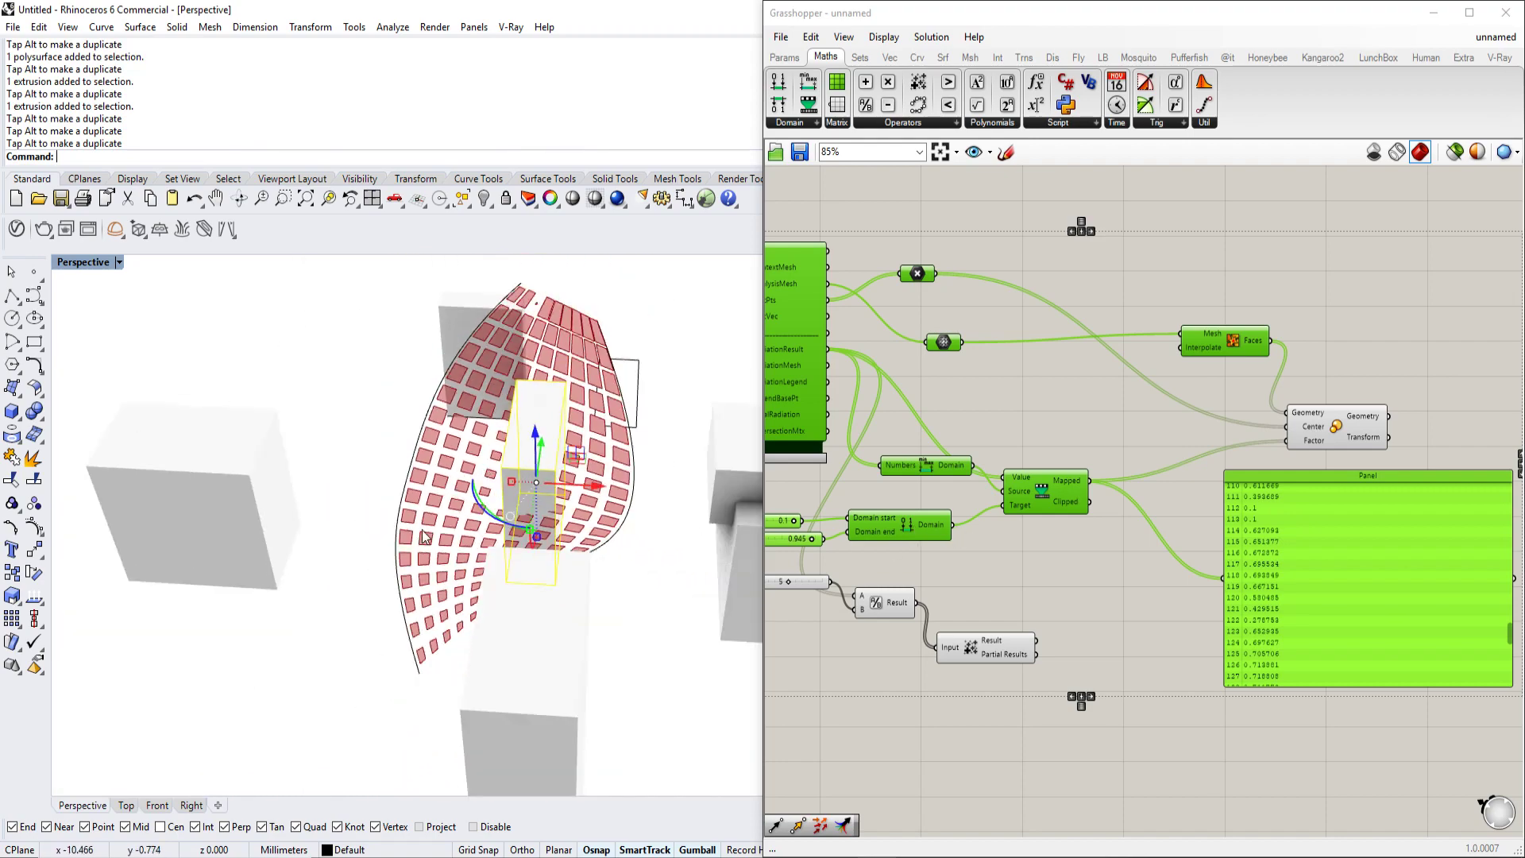
Step: Move the wide box building back toward the edge of the surface
{"action": "right_click_drag", "start_coordinate": [443, 538], "coordinate": [254, 583]}
{"action": "left_click", "coordinate": [257, 586]}
{"action": "left_click_drag", "start_coordinate": [257, 598], "coordinate": [410, 561]}
{"action": "right_click_drag", "start_coordinate": [502, 518], "coordinate": [531, 556]}
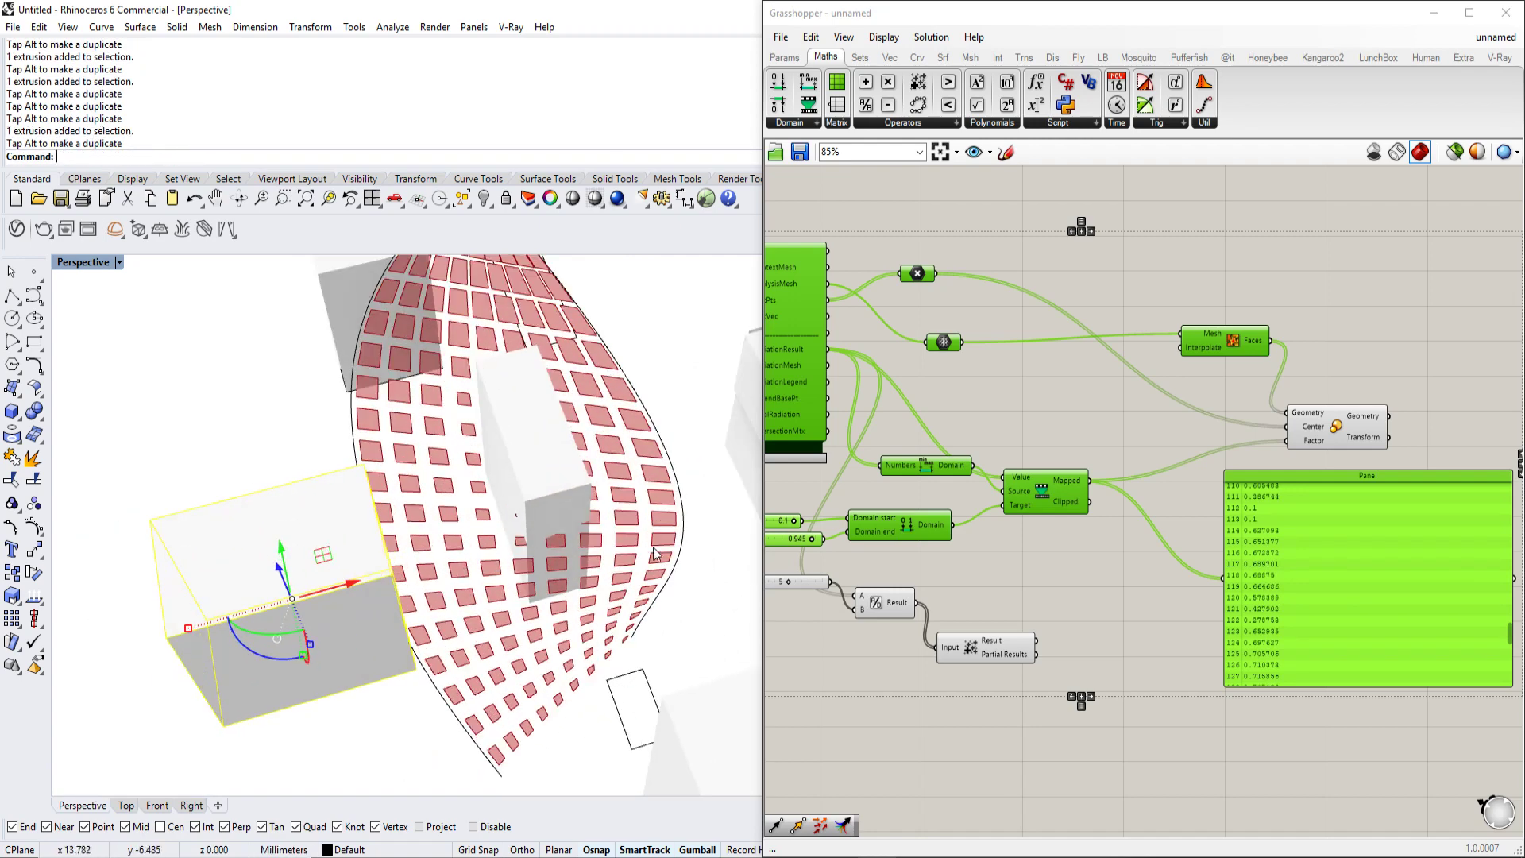
{"action": "right_click_drag", "start_coordinate": [666, 553], "coordinate": [569, 514]}
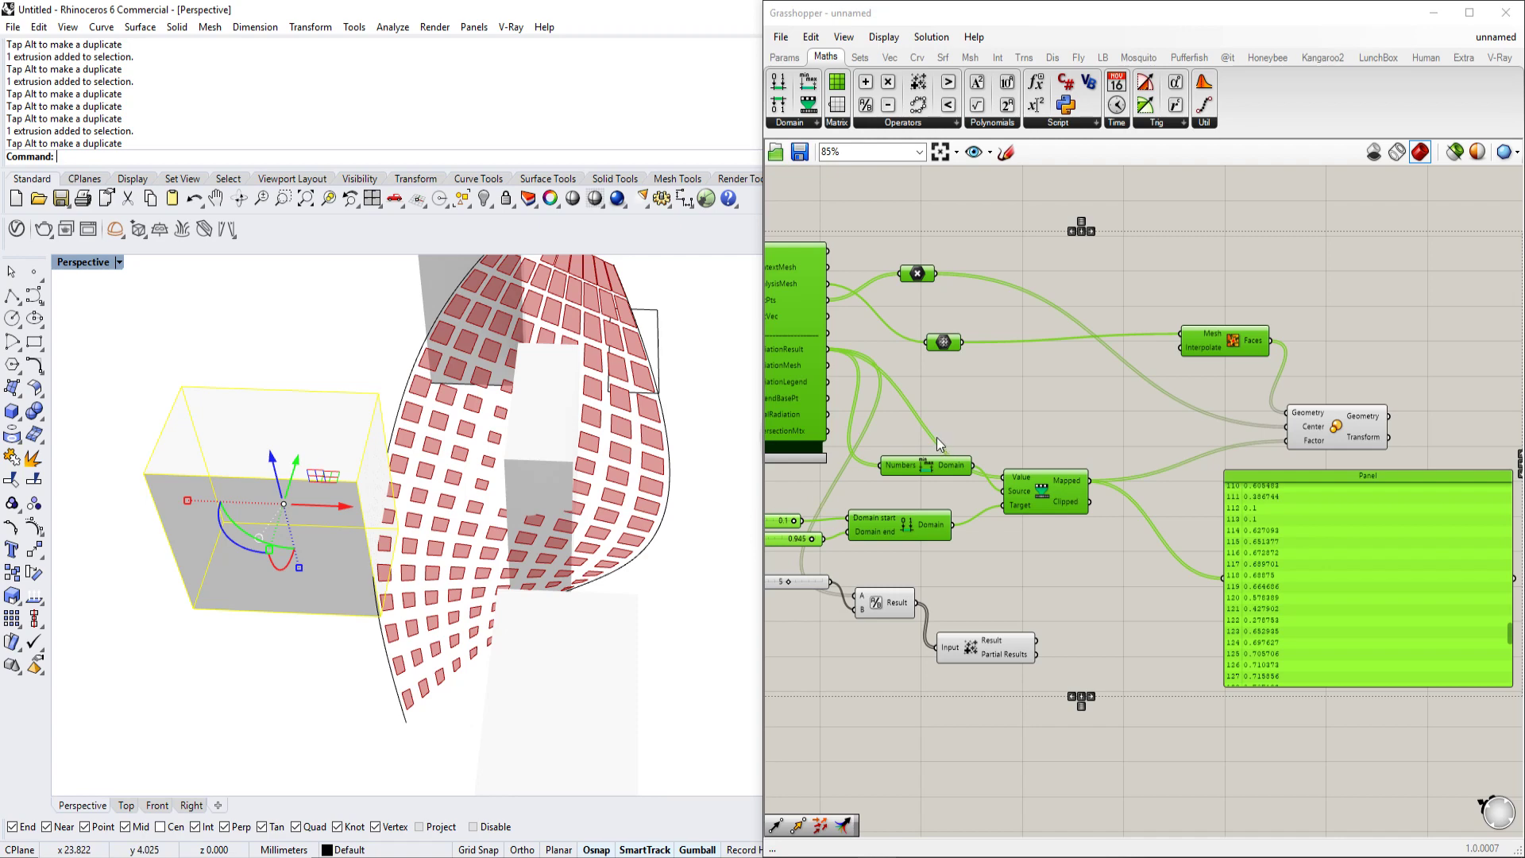
Step: Move the Panel farther below the Scale component to free up canvas space
{"action": "scroll", "coordinate": [1099, 387], "scroll_direction": "up", "scroll_amount": 5}
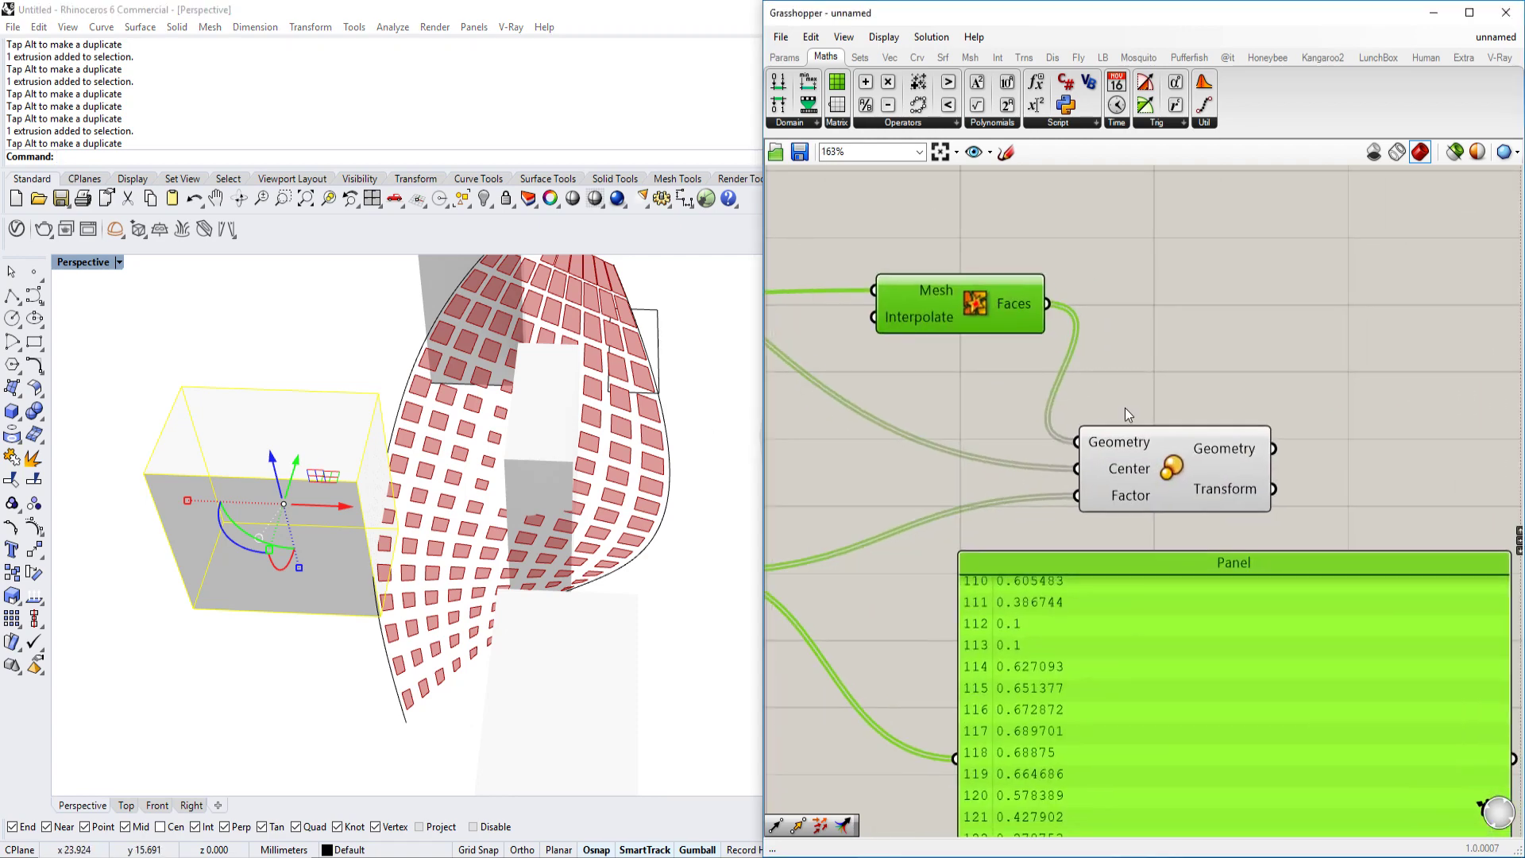
{"action": "left_click", "coordinate": [1136, 469]}
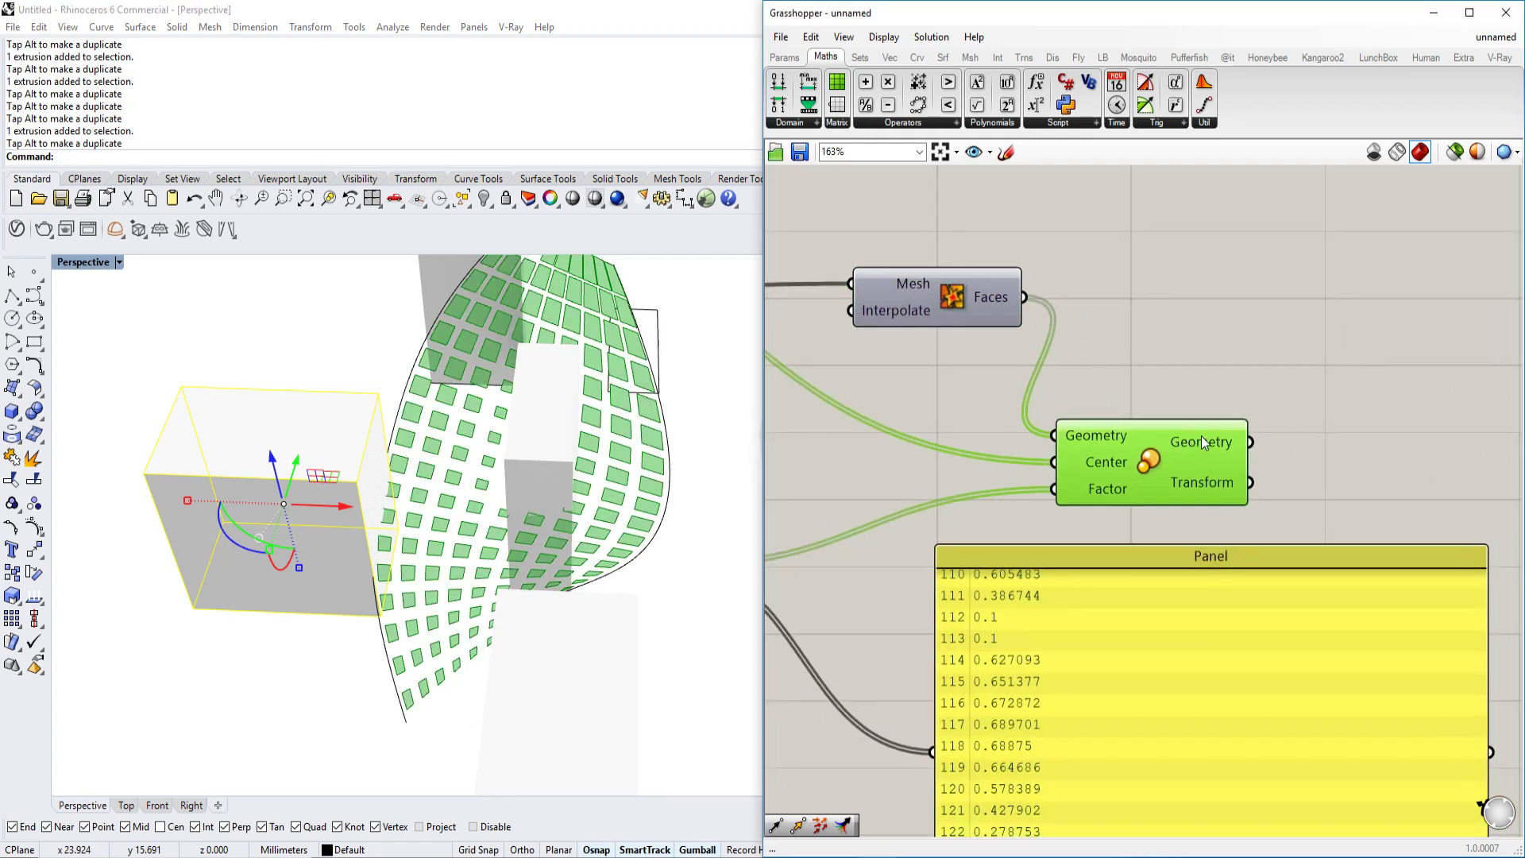
{"action": "right_click_drag", "start_coordinate": [1201, 435], "coordinate": [1098, 363]}
{"action": "left_click_drag", "start_coordinate": [1104, 467], "coordinate": [1174, 635]}
{"action": "scroll", "coordinate": [533, 556], "scroll_direction": "up", "scroll_amount": 6}
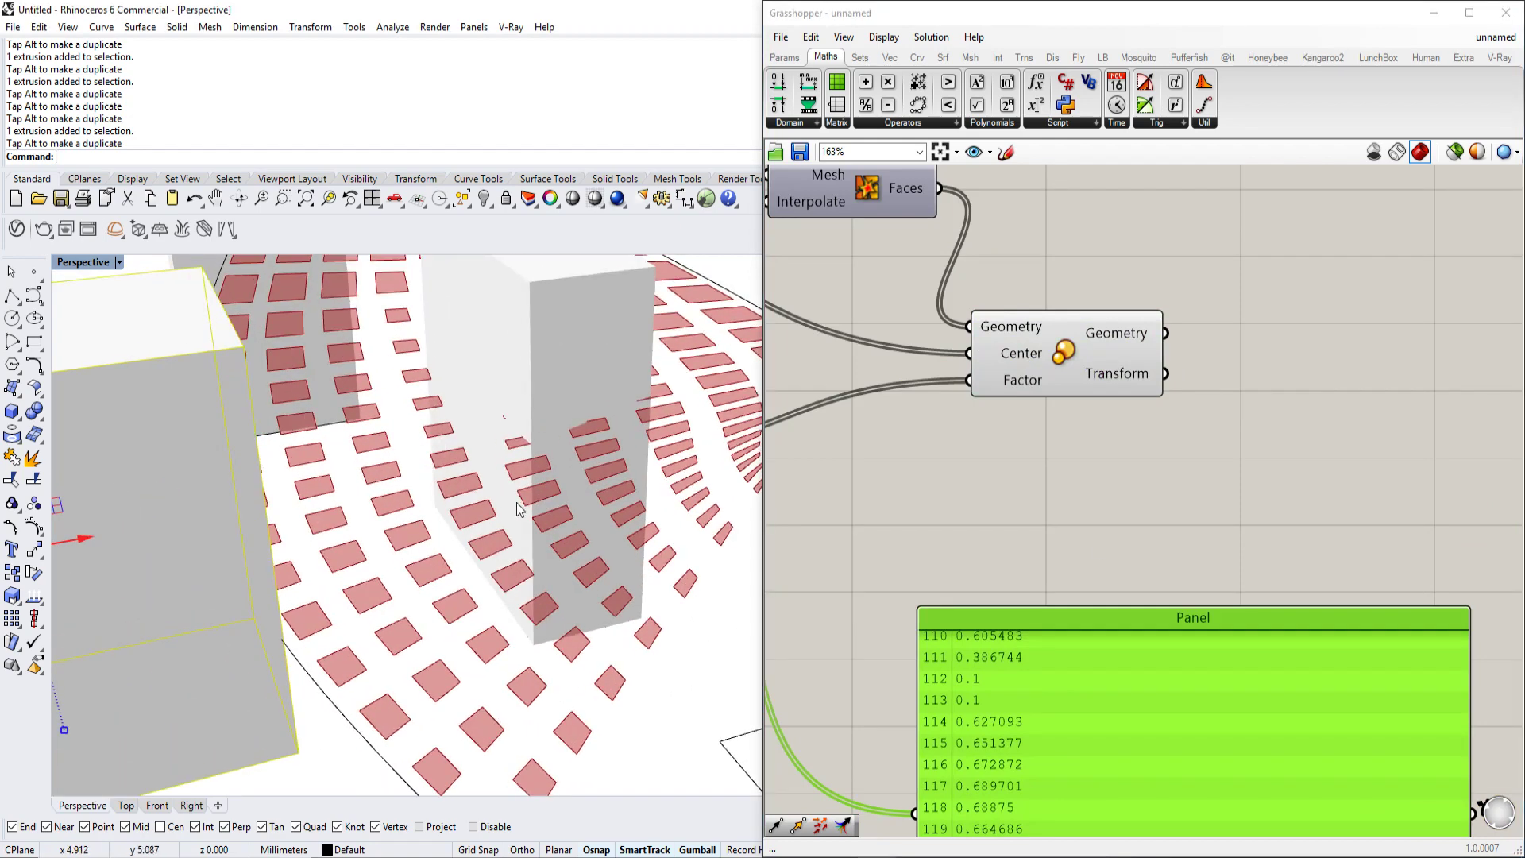
{"action": "right_click_drag", "start_coordinate": [1184, 417], "coordinate": [1095, 461]}
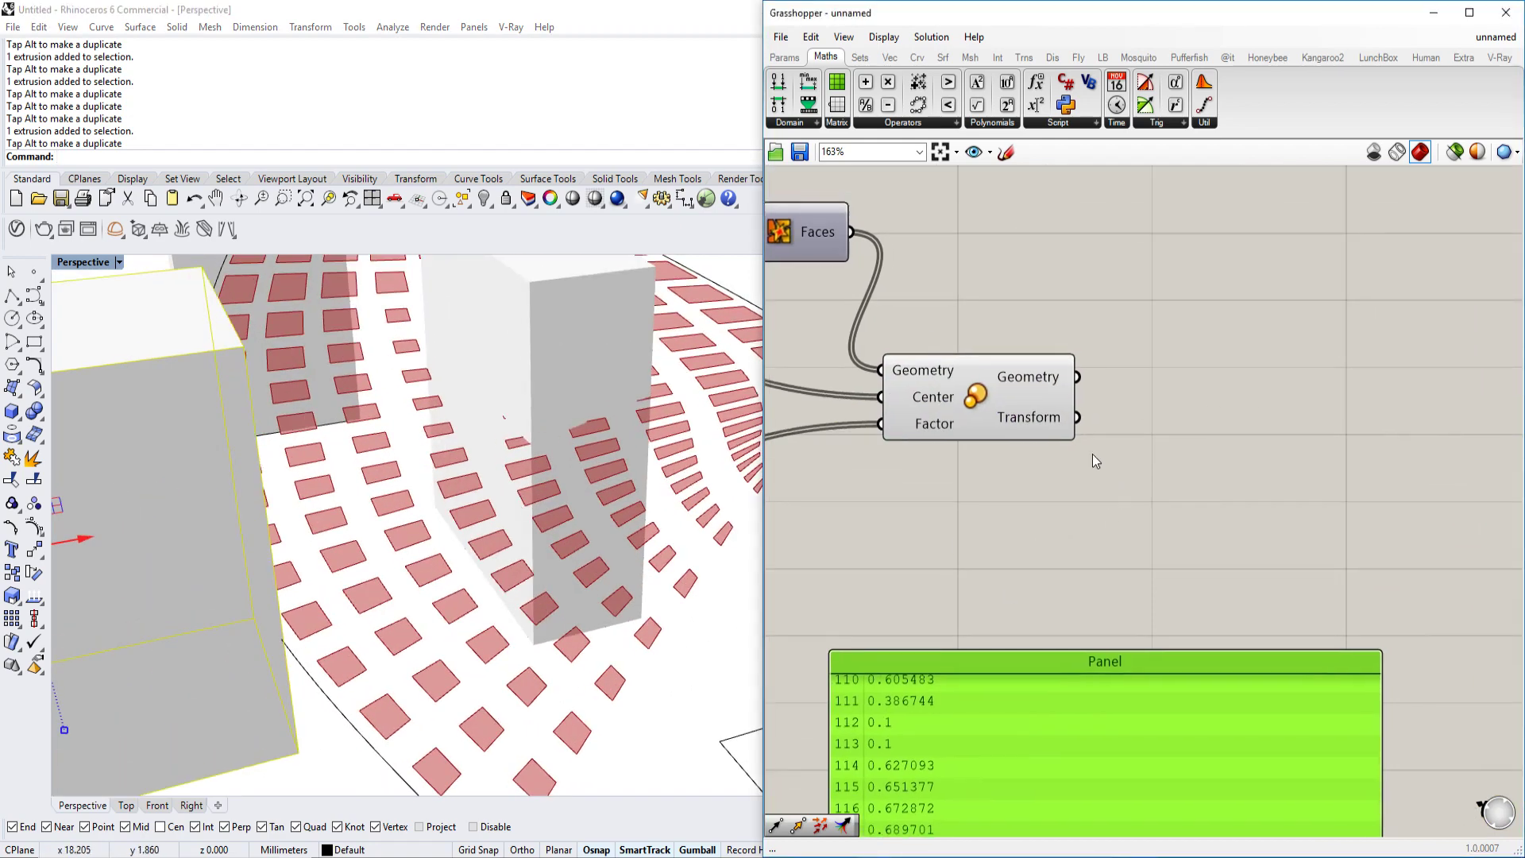
Step: Move the slim box from the middle of the surface to beyond its far edge
{"action": "scroll", "coordinate": [577, 499], "scroll_direction": "down", "scroll_amount": 8}
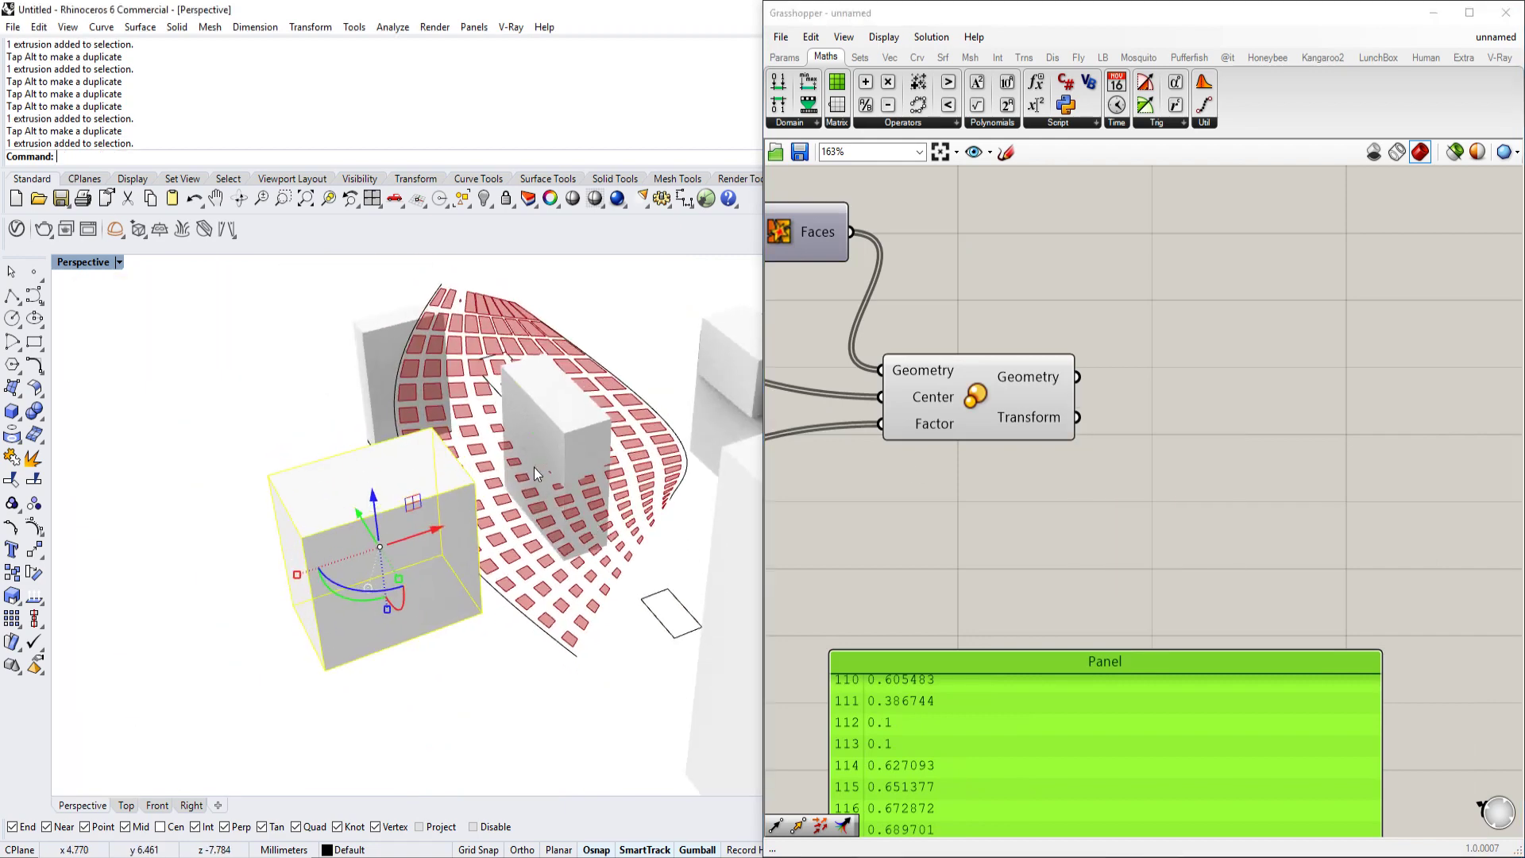
{"action": "left_click", "coordinate": [534, 467]}
{"action": "right_click_drag", "start_coordinate": [534, 467], "coordinate": [559, 460]}
{"action": "left_click_drag", "start_coordinate": [607, 431], "coordinate": [701, 299]}
{"action": "right_click_drag", "start_coordinate": [700, 298], "coordinate": [624, 278], "text": "shift"}
Step: Move the tall box building back toward the near edge of the surface
{"action": "left_click", "coordinate": [551, 660]}
{"action": "right_click_drag", "start_coordinate": [551, 660], "coordinate": [650, 606]}
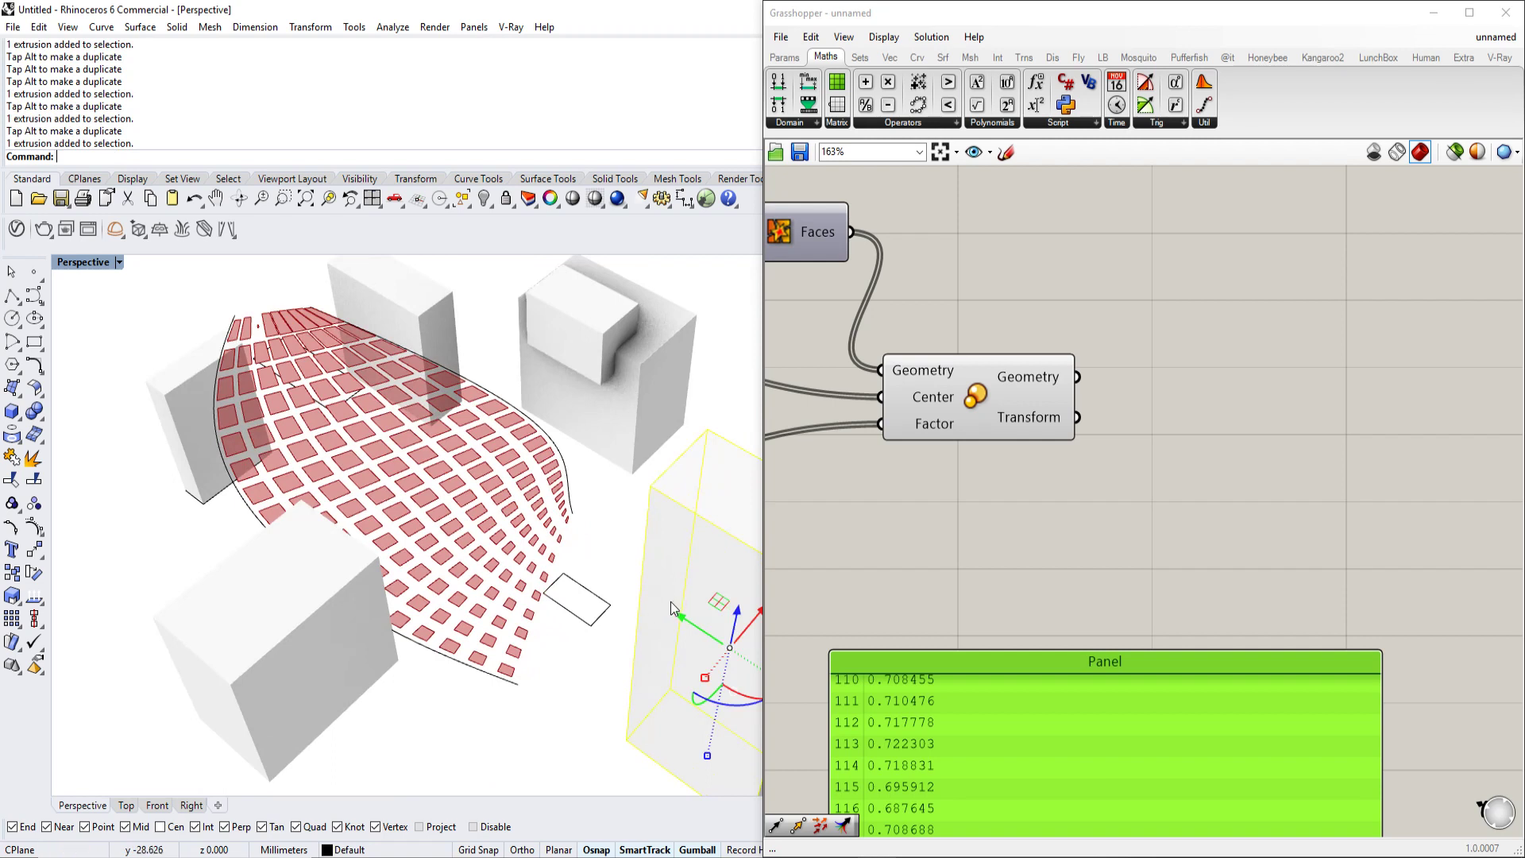
{"action": "left_click_drag", "start_coordinate": [681, 617], "coordinate": [588, 575]}
{"action": "left_click", "coordinate": [625, 377]}
{"action": "right_click_drag", "start_coordinate": [517, 486], "coordinate": [568, 512], "text": "shift"}
{"action": "scroll", "coordinate": [1002, 405], "scroll_direction": "up", "scroll_amount": 2}
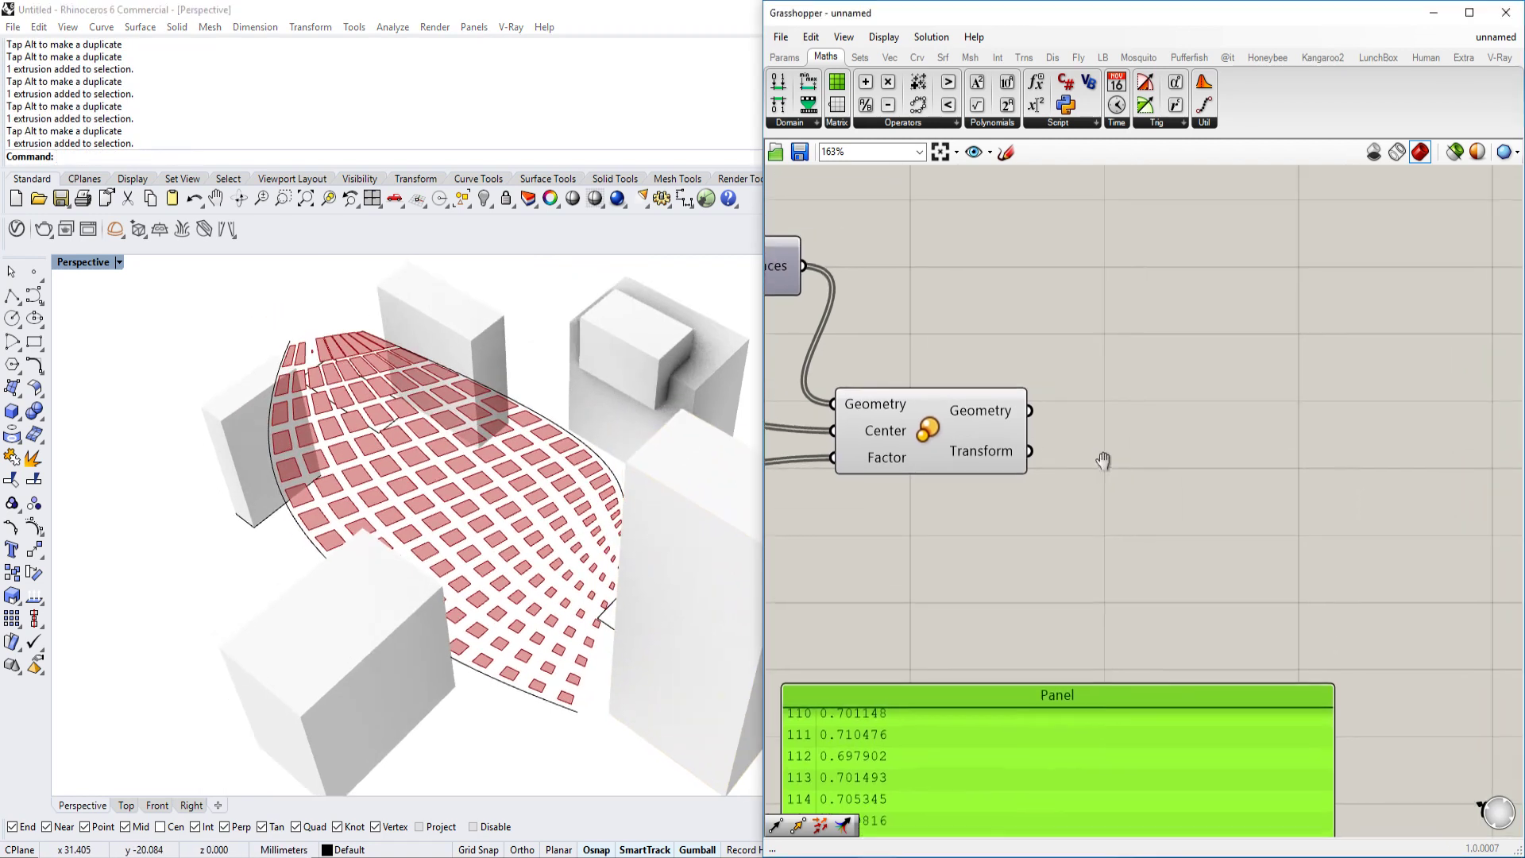
Step: Add a Face Boundaries component and connect the scaled Geometry output to its Mesh input
{"action": "left_click", "coordinate": [971, 59]}
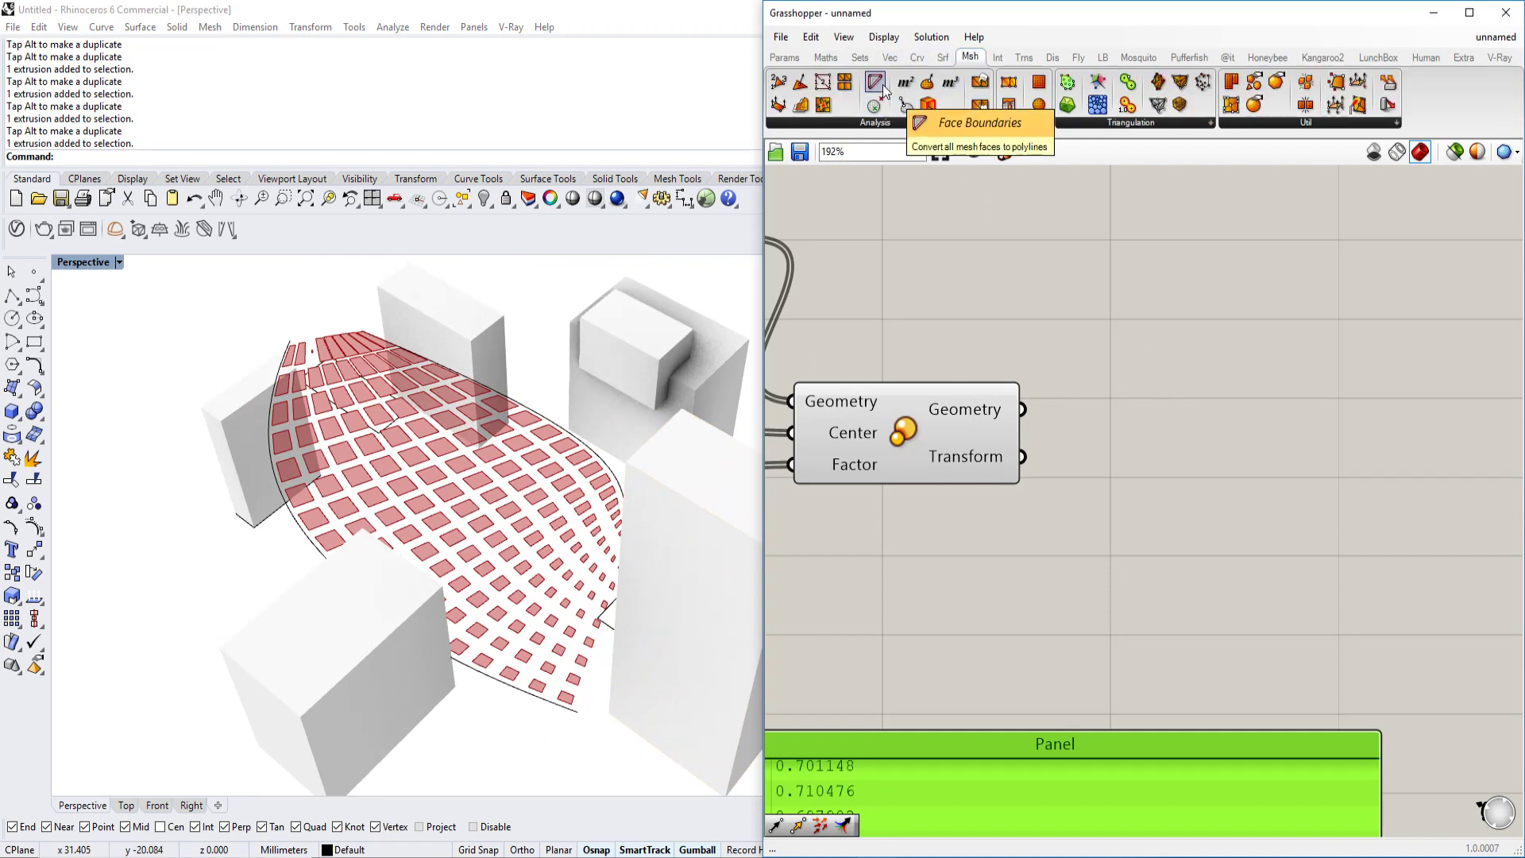
{"action": "left_click_drag", "start_coordinate": [883, 85], "coordinate": [1100, 284]}
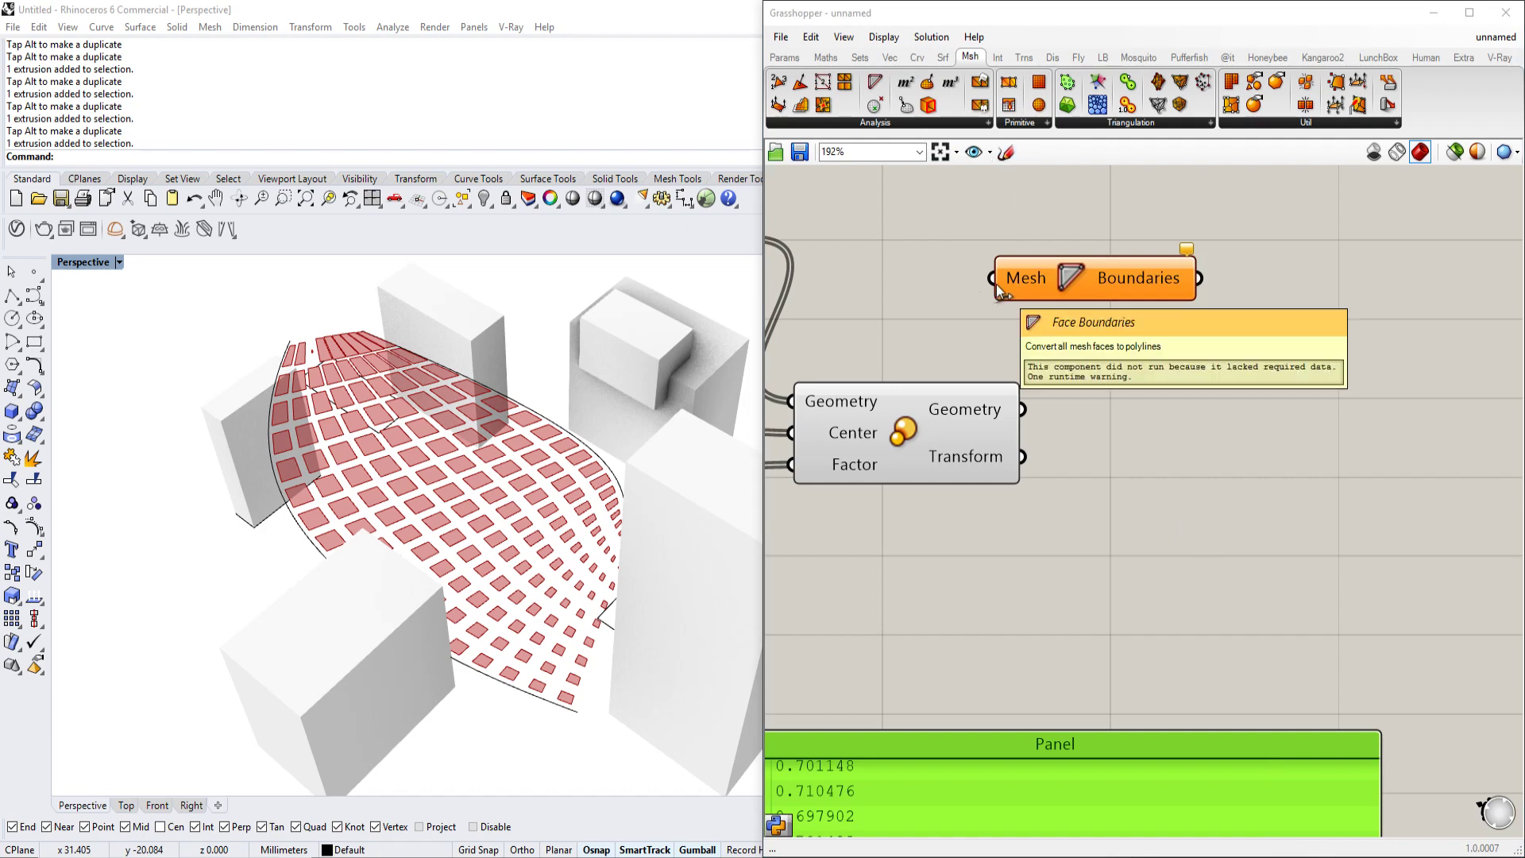
{"action": "left_click_drag", "start_coordinate": [994, 280], "coordinate": [1033, 415]}
{"action": "left_click", "coordinate": [1129, 269]}
{"action": "left_click", "coordinate": [988, 416]}
{"action": "left_click", "coordinate": [1037, 388]}
Step: Turn off the preview of the Scale component so that only the face outlines display
{"action": "left_click", "coordinate": [916, 428]}
{"action": "right_click", "coordinate": [917, 428]}
{"action": "left_click", "coordinate": [971, 462]}
{"action": "scroll", "coordinate": [997, 367], "scroll_direction": "down", "scroll_amount": 3}
{"action": "right_click_drag", "start_coordinate": [997, 367], "coordinate": [1159, 416]}
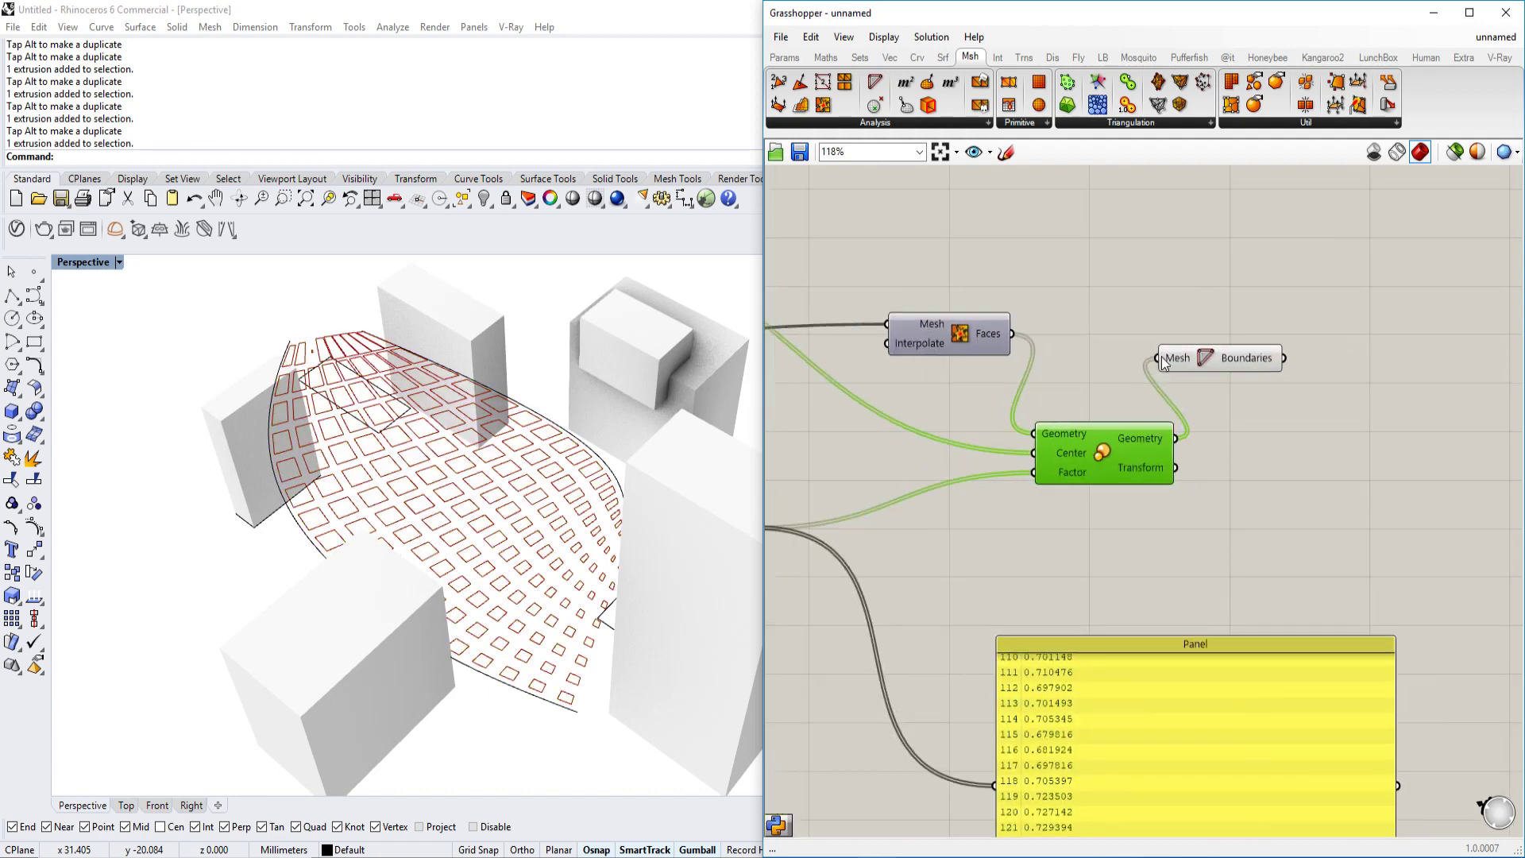
Step: Duplicate the Face Boundaries component and place the two copies one above the other beside the Scale component
{"action": "left_click", "coordinate": [1208, 356]}
{"action": "right_click_drag", "start_coordinate": [1208, 357], "coordinate": [1223, 337]}
{"action": "key", "text": "ctrl+c"}
{"action": "key", "text": "ctrl+v"}
{"action": "left_click_drag", "start_coordinate": [1225, 338], "coordinate": [1206, 491]}
{"action": "scroll", "coordinate": [1254, 531], "scroll_direction": "down", "scroll_amount": 3}
{"action": "scroll", "coordinate": [841, 509], "scroll_direction": "up", "scroll_amount": 2}
{"action": "scroll", "coordinate": [1242, 584], "scroll_direction": "down", "scroll_amount": 1}
Step: Feed the lower Face Boundaries from the unscaled mesh Faces output and compare both sets of outlines in the model
{"action": "left_click", "coordinate": [1388, 427]}
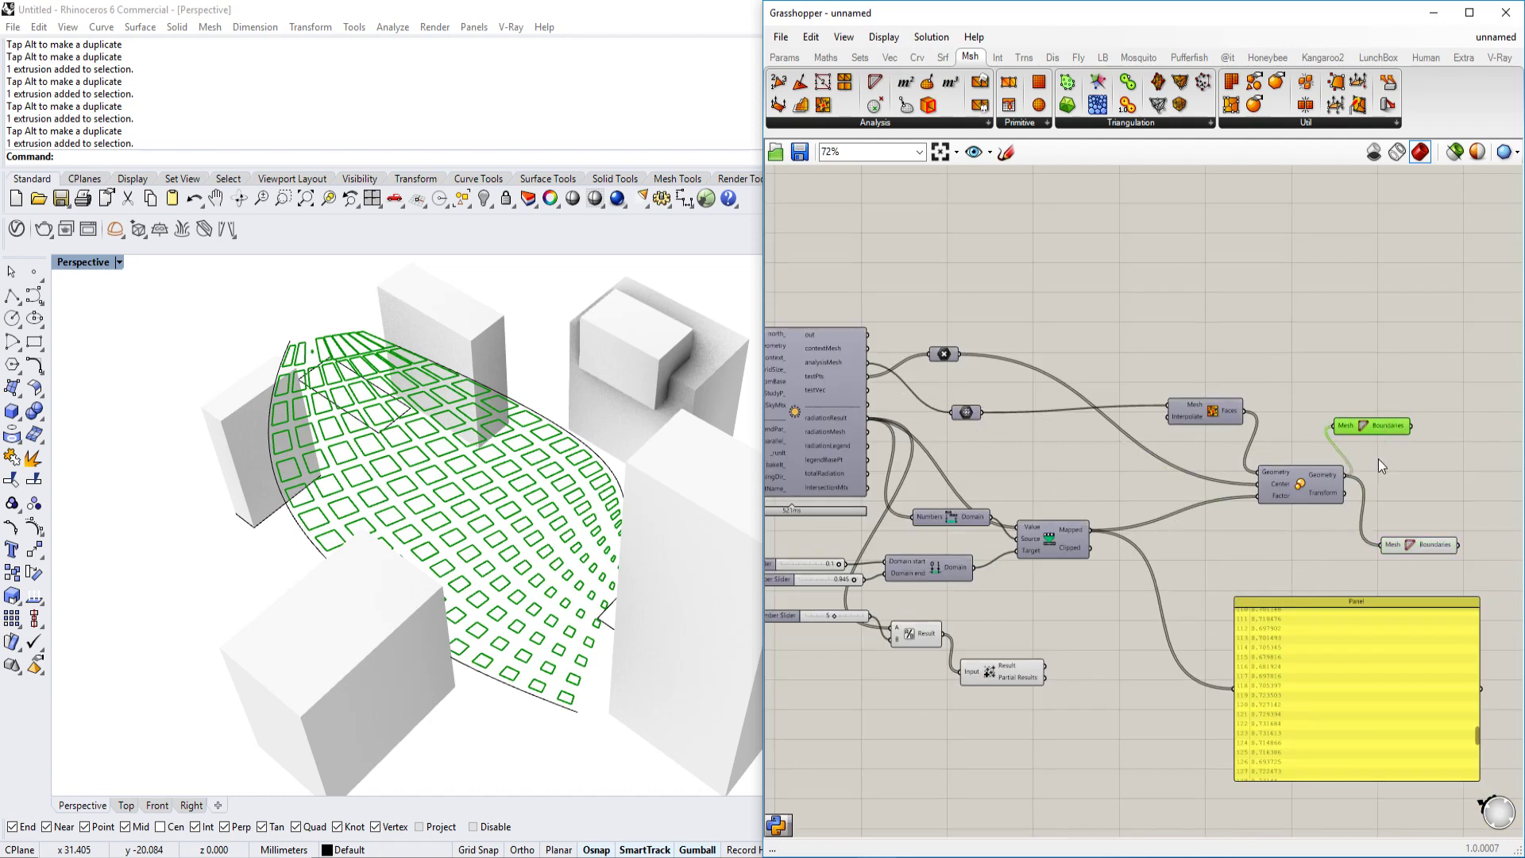
{"action": "left_click", "coordinate": [1241, 416]}
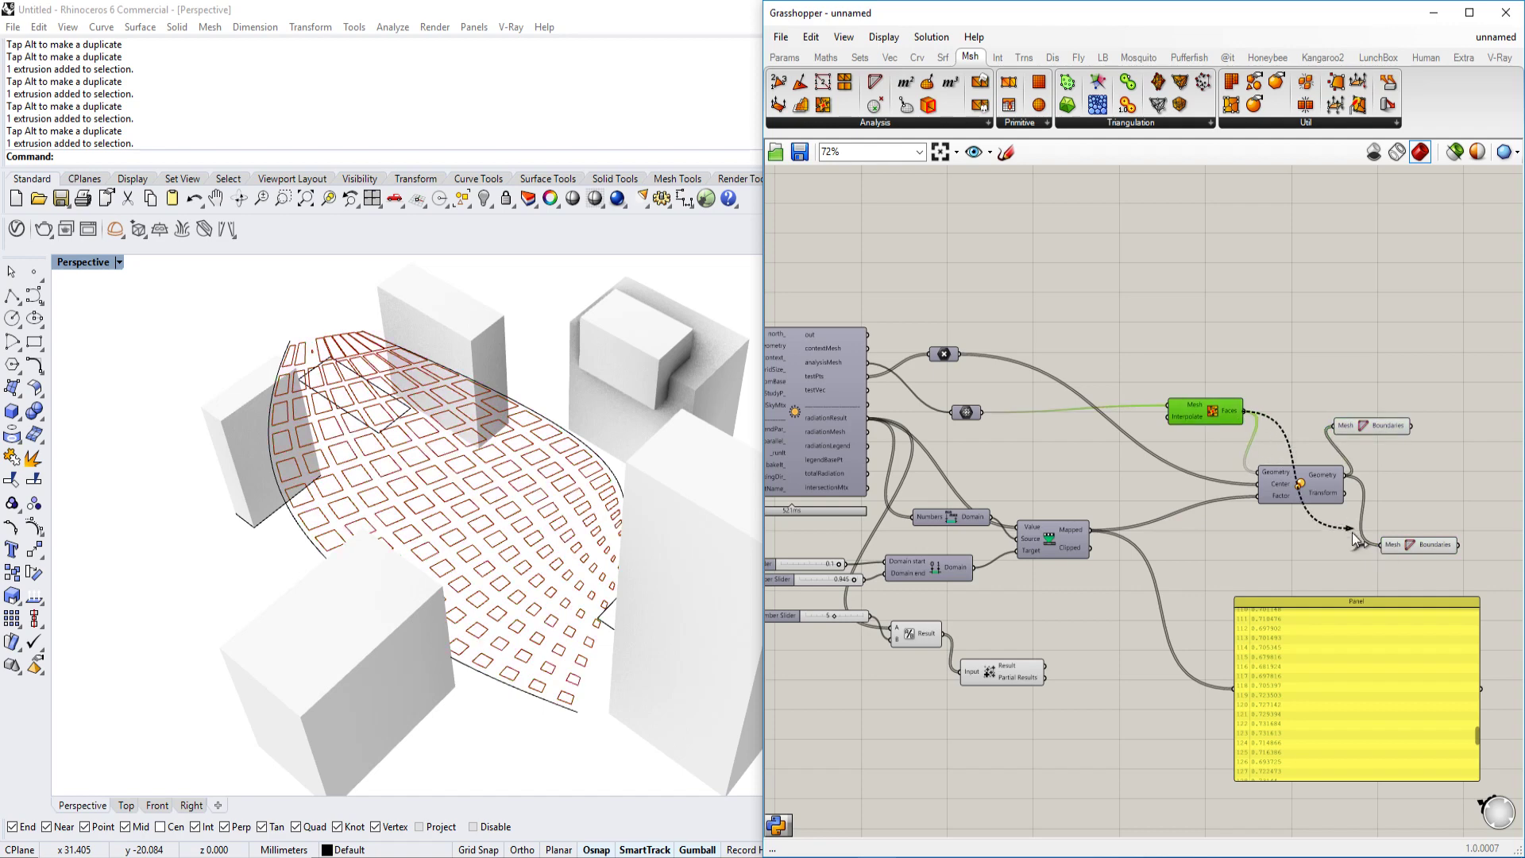
{"action": "left_click_drag", "start_coordinate": [1352, 532], "coordinate": [1379, 544]}
{"action": "scroll", "coordinate": [1366, 540], "scroll_direction": "up", "scroll_amount": 4}
{"action": "left_click", "coordinate": [1408, 544]}
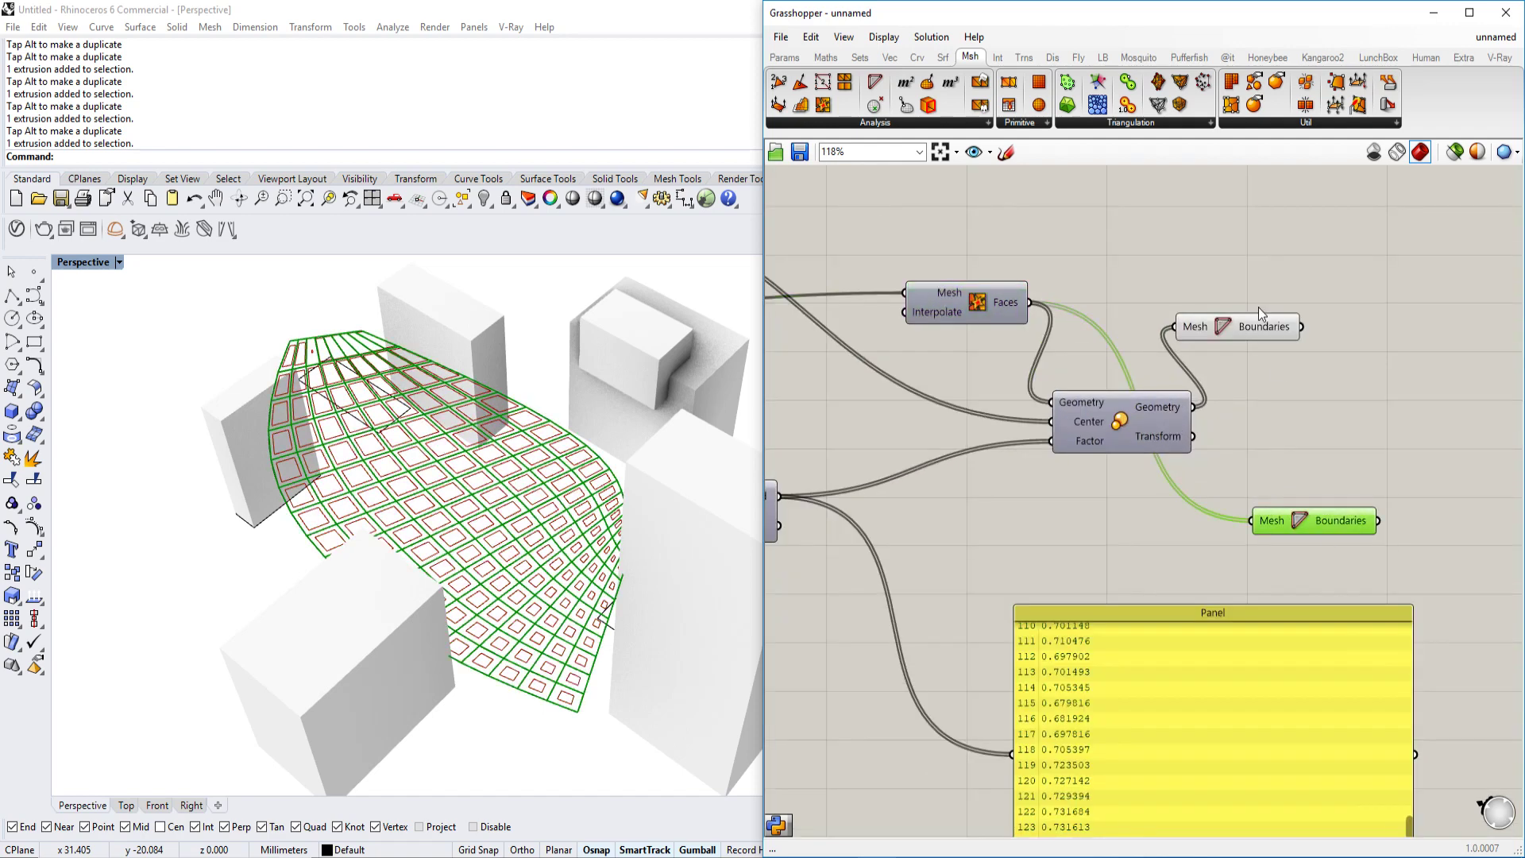
{"action": "left_click", "coordinate": [1250, 332]}
{"action": "scroll", "coordinate": [1250, 332], "scroll_direction": "up", "scroll_amount": 3}
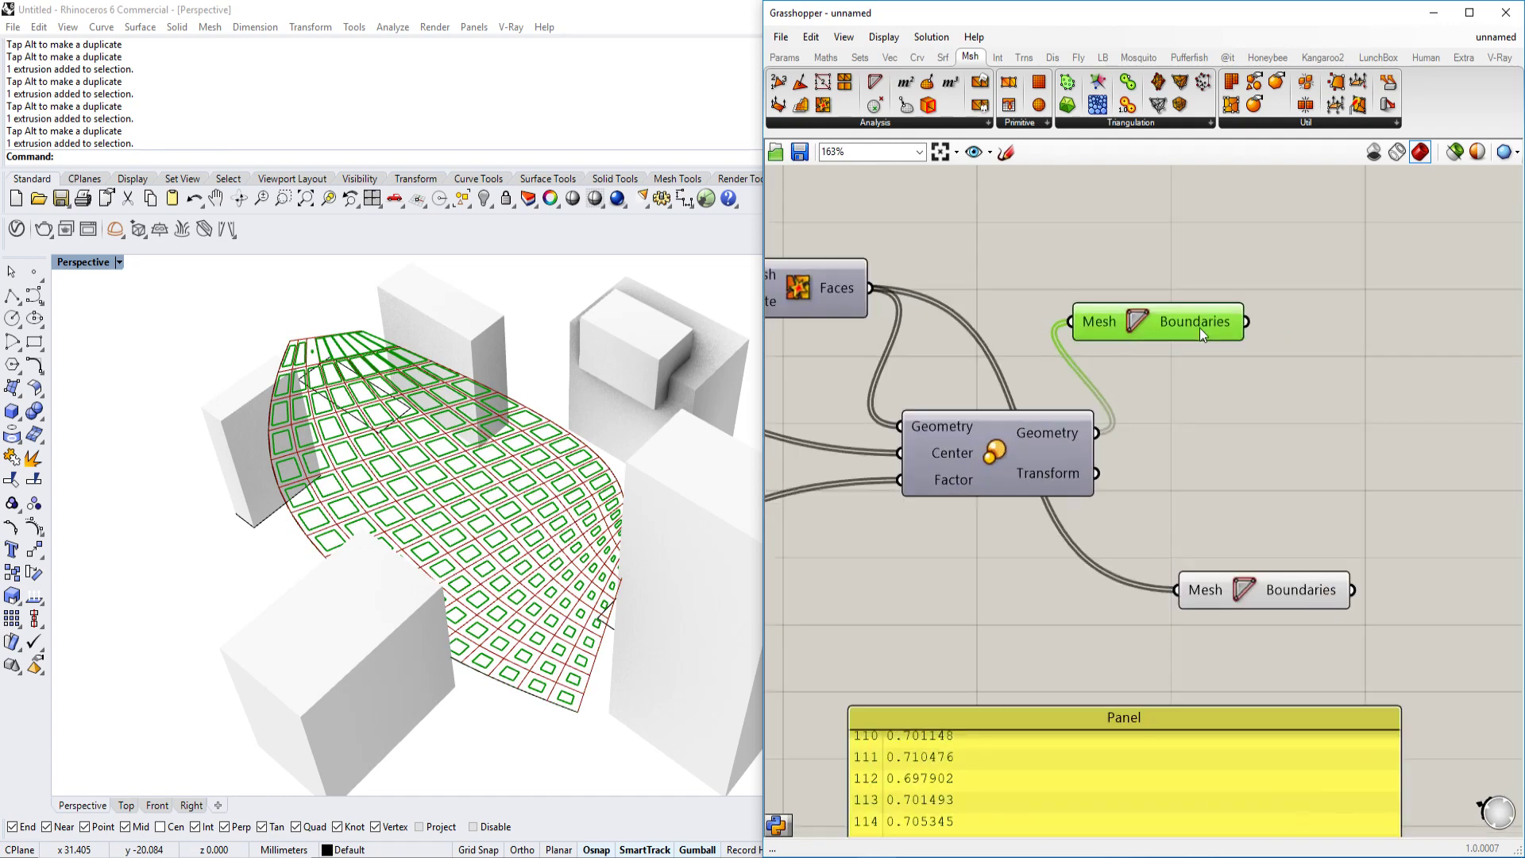
{"action": "scroll", "coordinate": [274, 381], "scroll_direction": "up", "scroll_amount": 5}
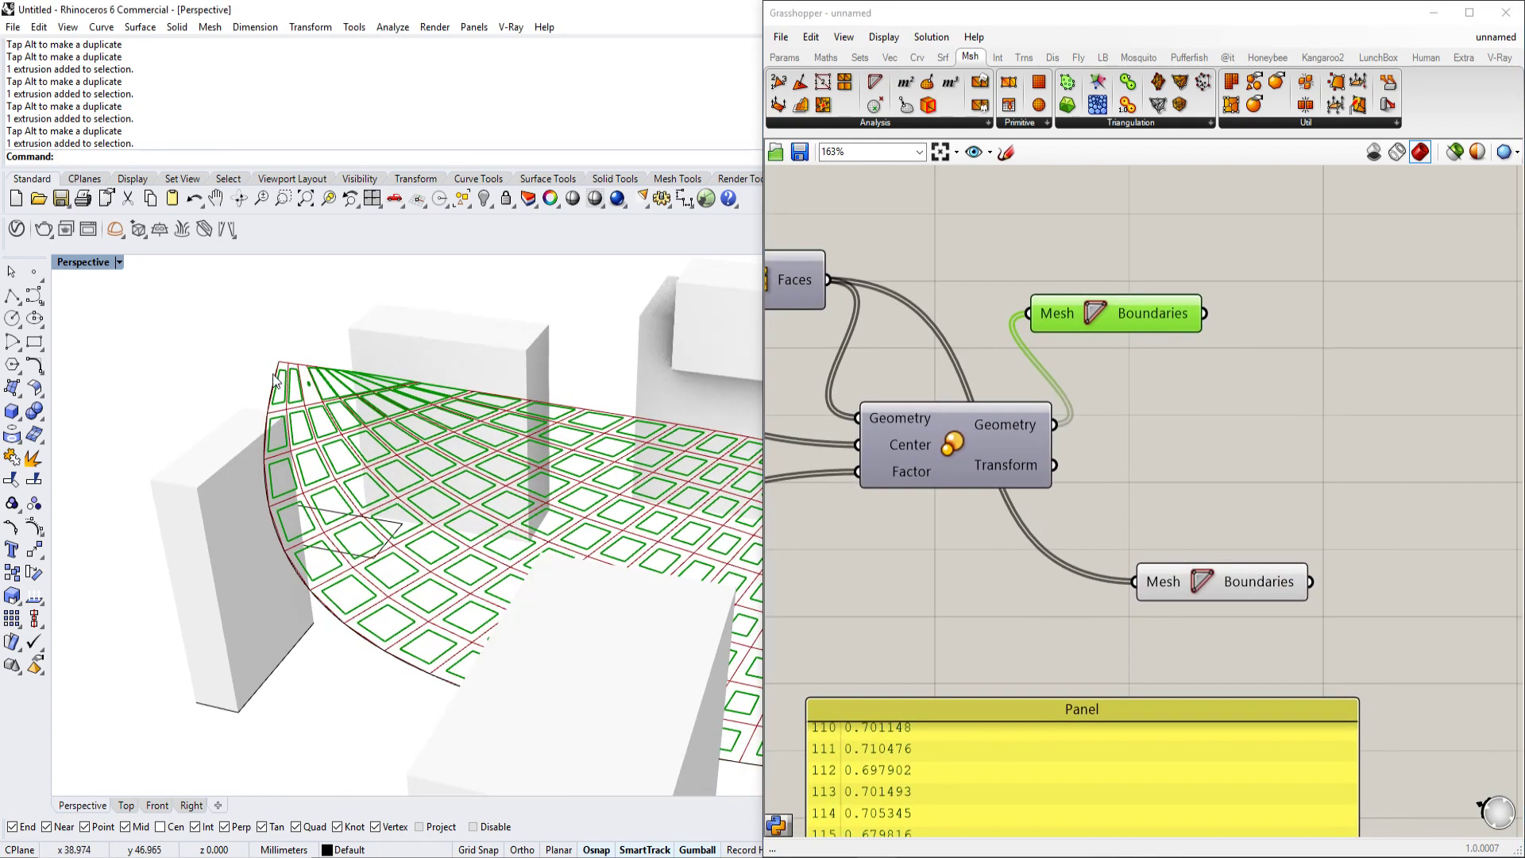
Step: Select the surface's boundary curve and move its end control point outward, then inspect the updated face outlines
{"action": "left_click", "coordinate": [275, 380]}
{"action": "left_click", "coordinate": [279, 363]}
{"action": "left_click_drag", "start_coordinate": [242, 359], "coordinate": [180, 363]}
{"action": "right_click_drag", "start_coordinate": [322, 385], "coordinate": [429, 397]}
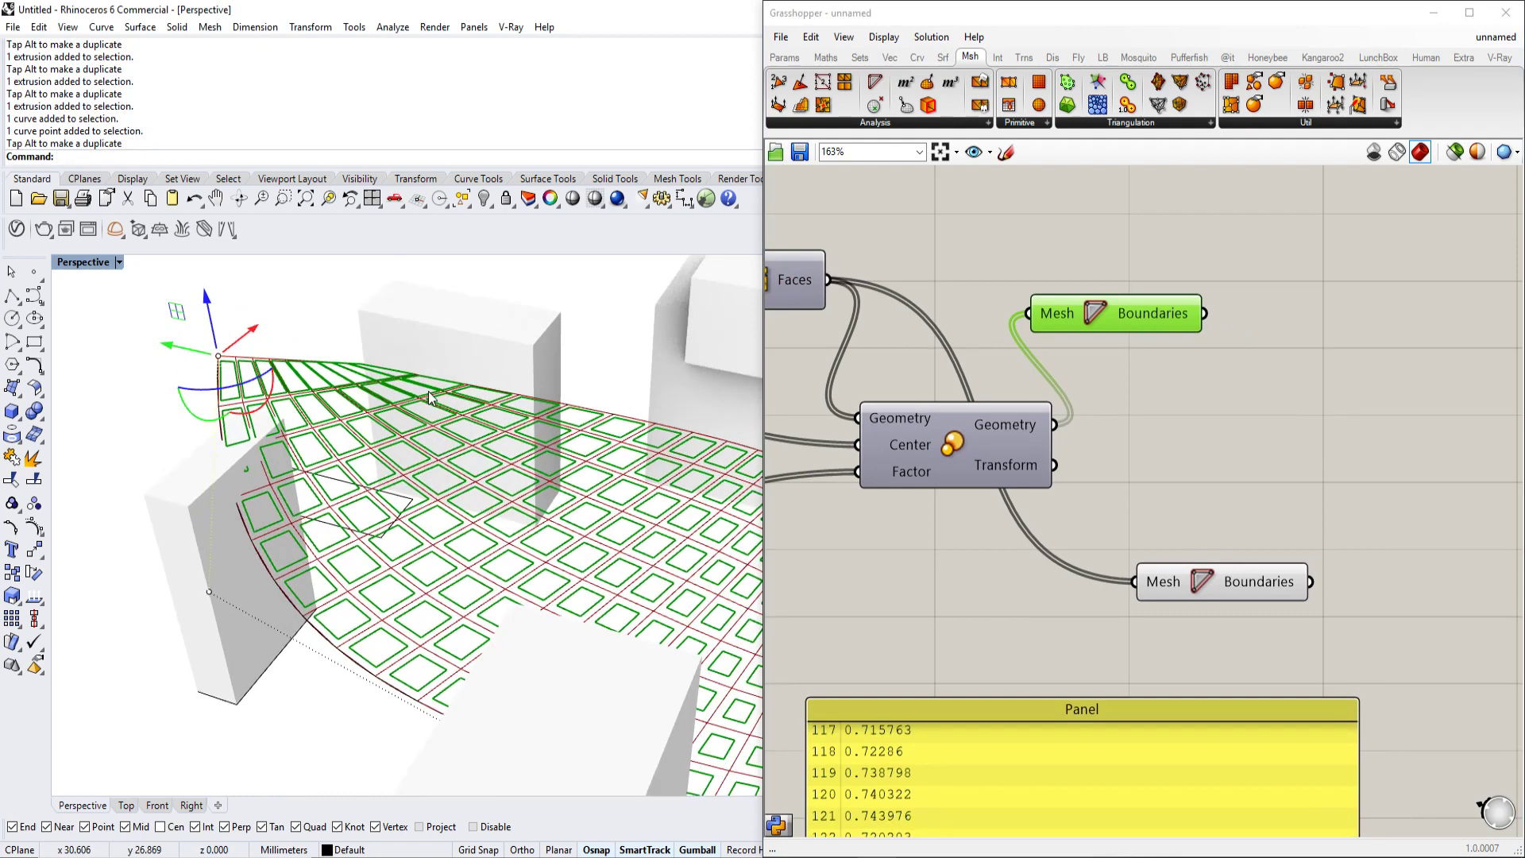
{"action": "right_click_drag", "start_coordinate": [1190, 513], "coordinate": [1145, 514]}
{"action": "left_click", "coordinate": [1258, 470]}
{"action": "right_click_drag", "start_coordinate": [1258, 470], "coordinate": [999, 495]}
{"action": "scroll", "coordinate": [572, 524], "scroll_direction": "up", "scroll_amount": 5}
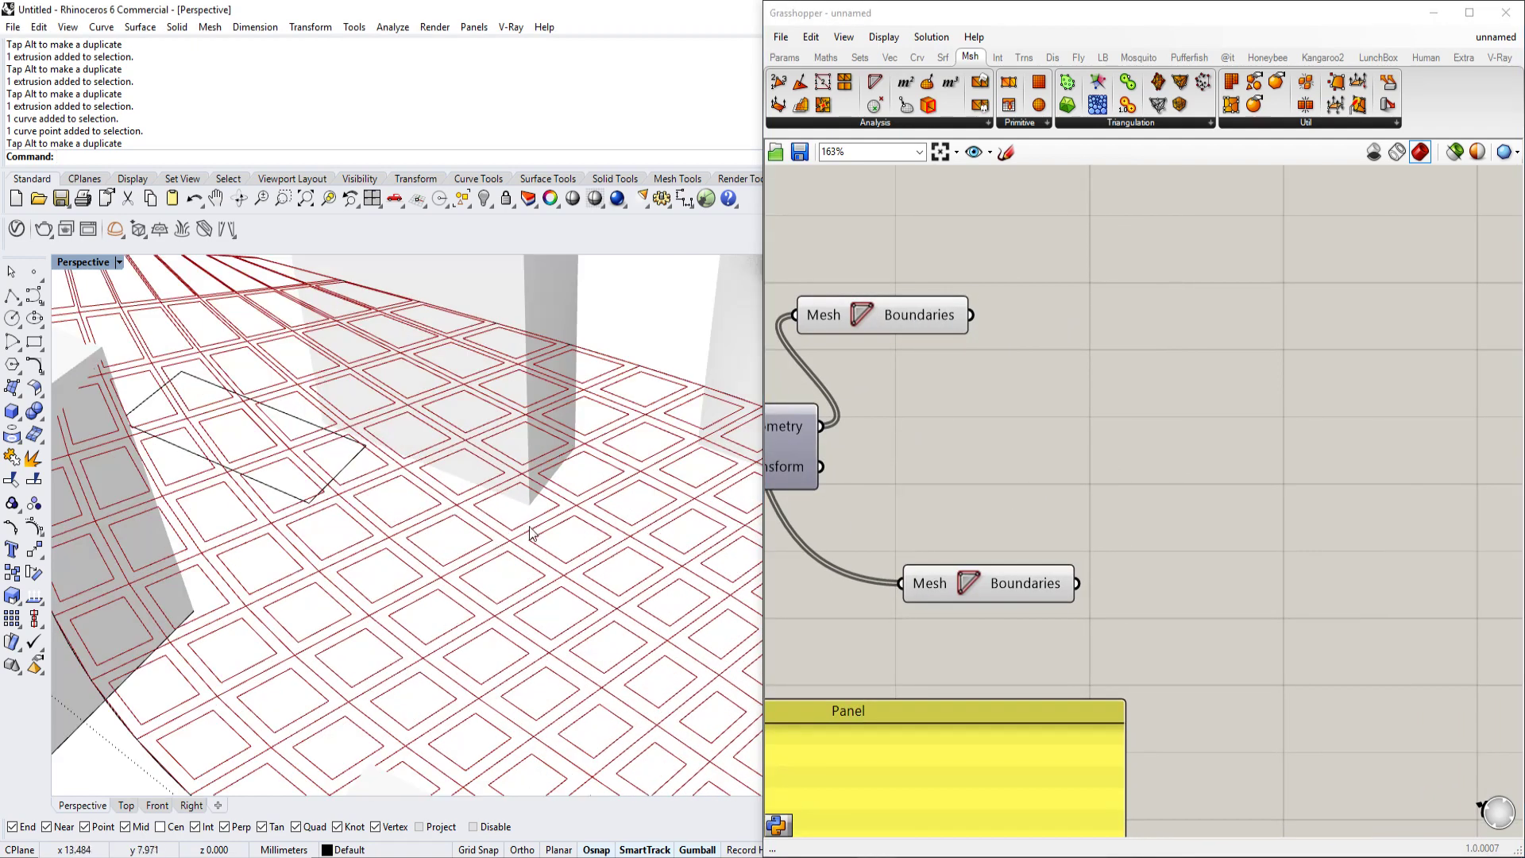
Step: Add a Ruled Surface component and feed Curve A and Curve B from the two Face Boundaries, then inspect the generated frames
{"action": "double_click", "coordinate": [1092, 469]}
{"action": "type", "text": "ruled"}
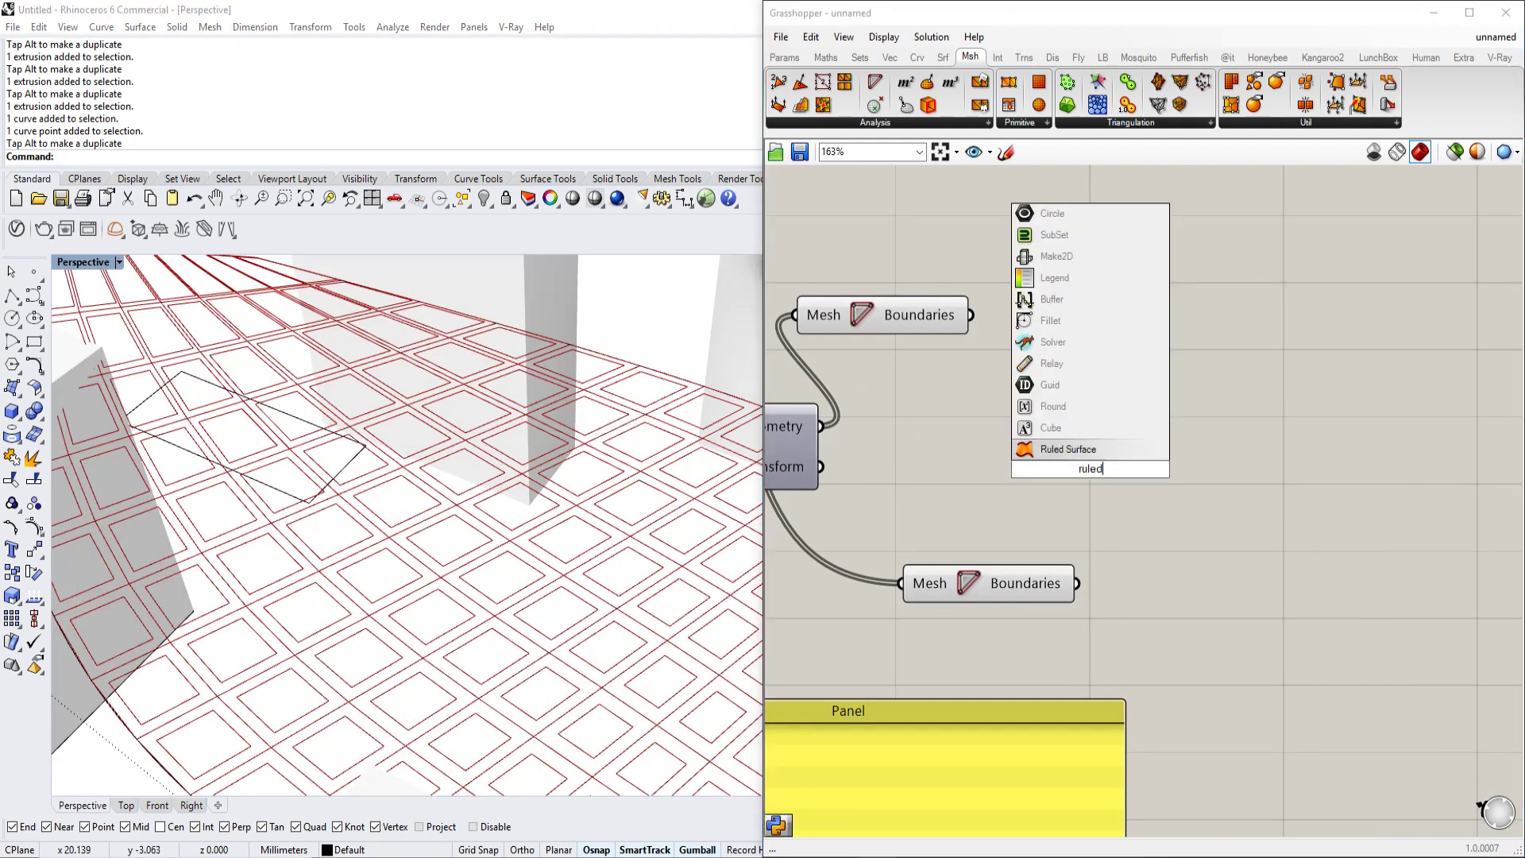
{"action": "left_click", "coordinate": [1077, 448]}
{"action": "scroll", "coordinate": [1095, 580], "scroll_direction": "up", "scroll_amount": 2}
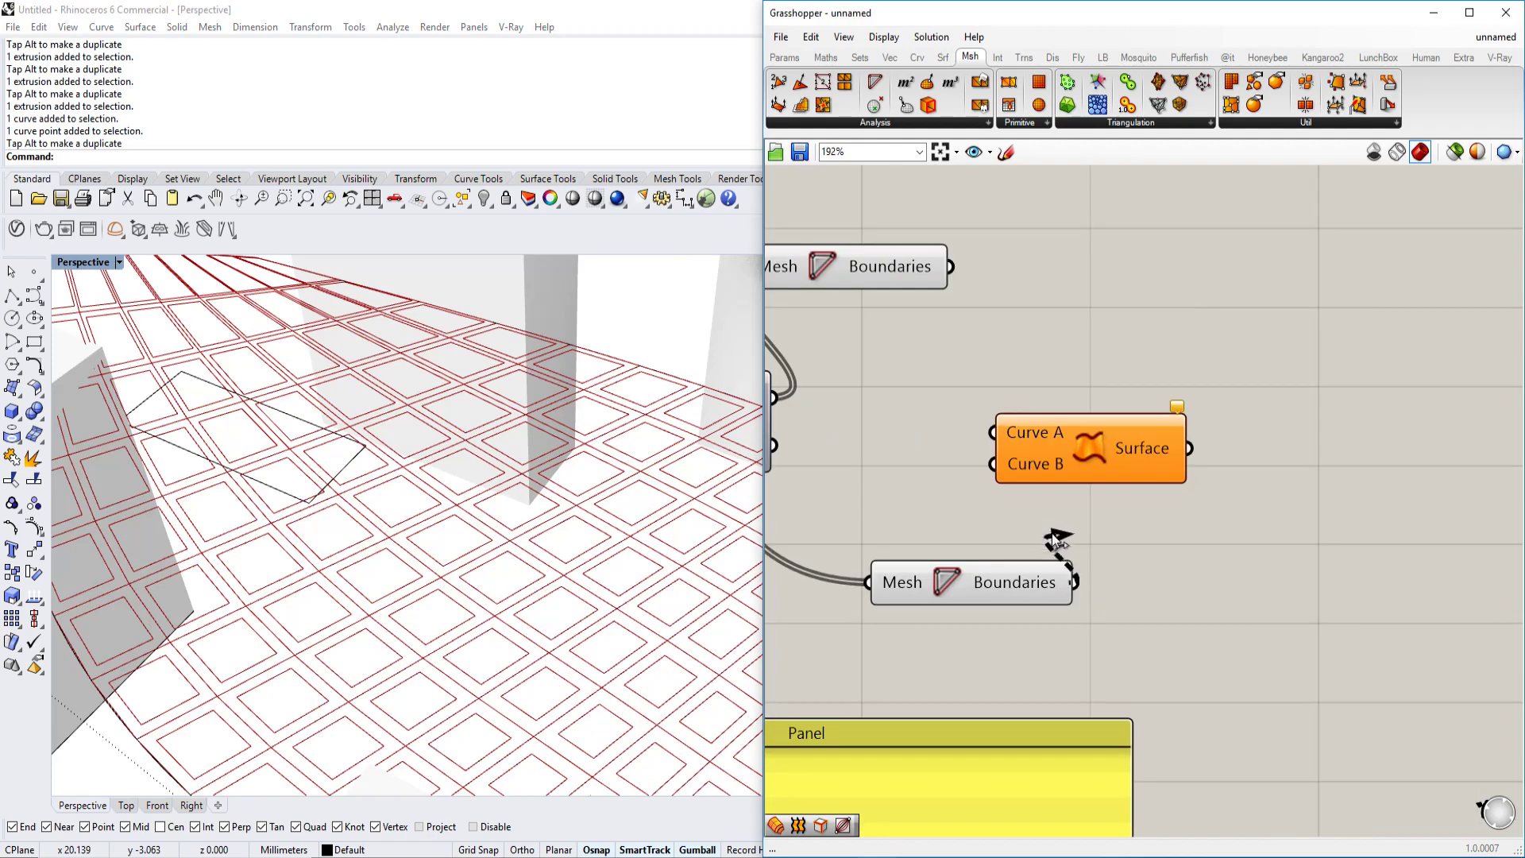
{"action": "left_click_drag", "start_coordinate": [991, 434], "coordinate": [950, 267]}
{"action": "right_click_drag", "start_coordinate": [473, 617], "coordinate": [446, 485]}
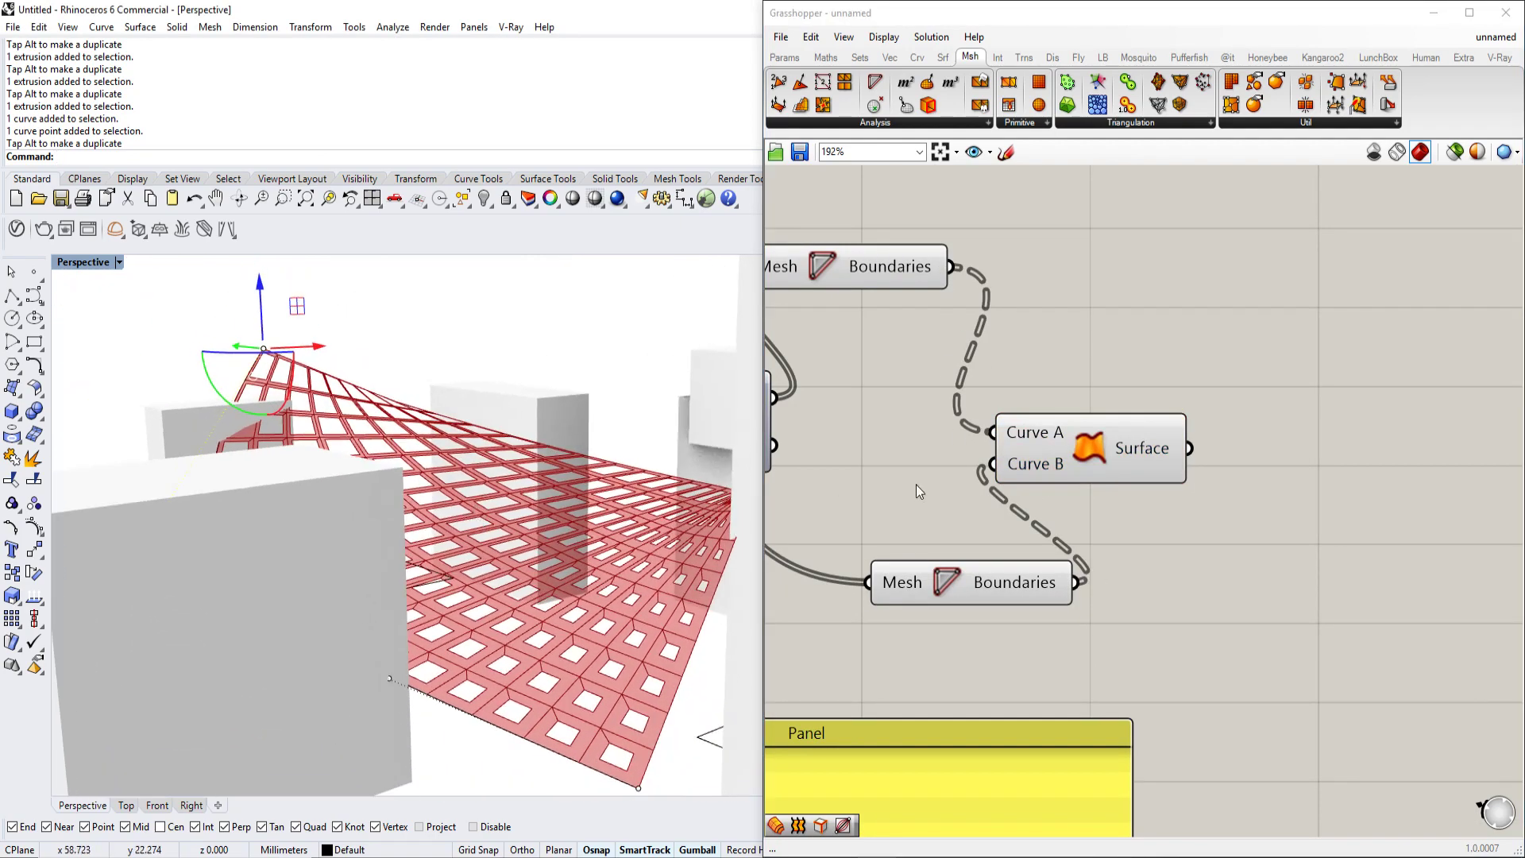
{"action": "left_click", "coordinate": [1063, 476]}
{"action": "right_click_drag", "start_coordinate": [653, 510], "coordinate": [611, 482]}
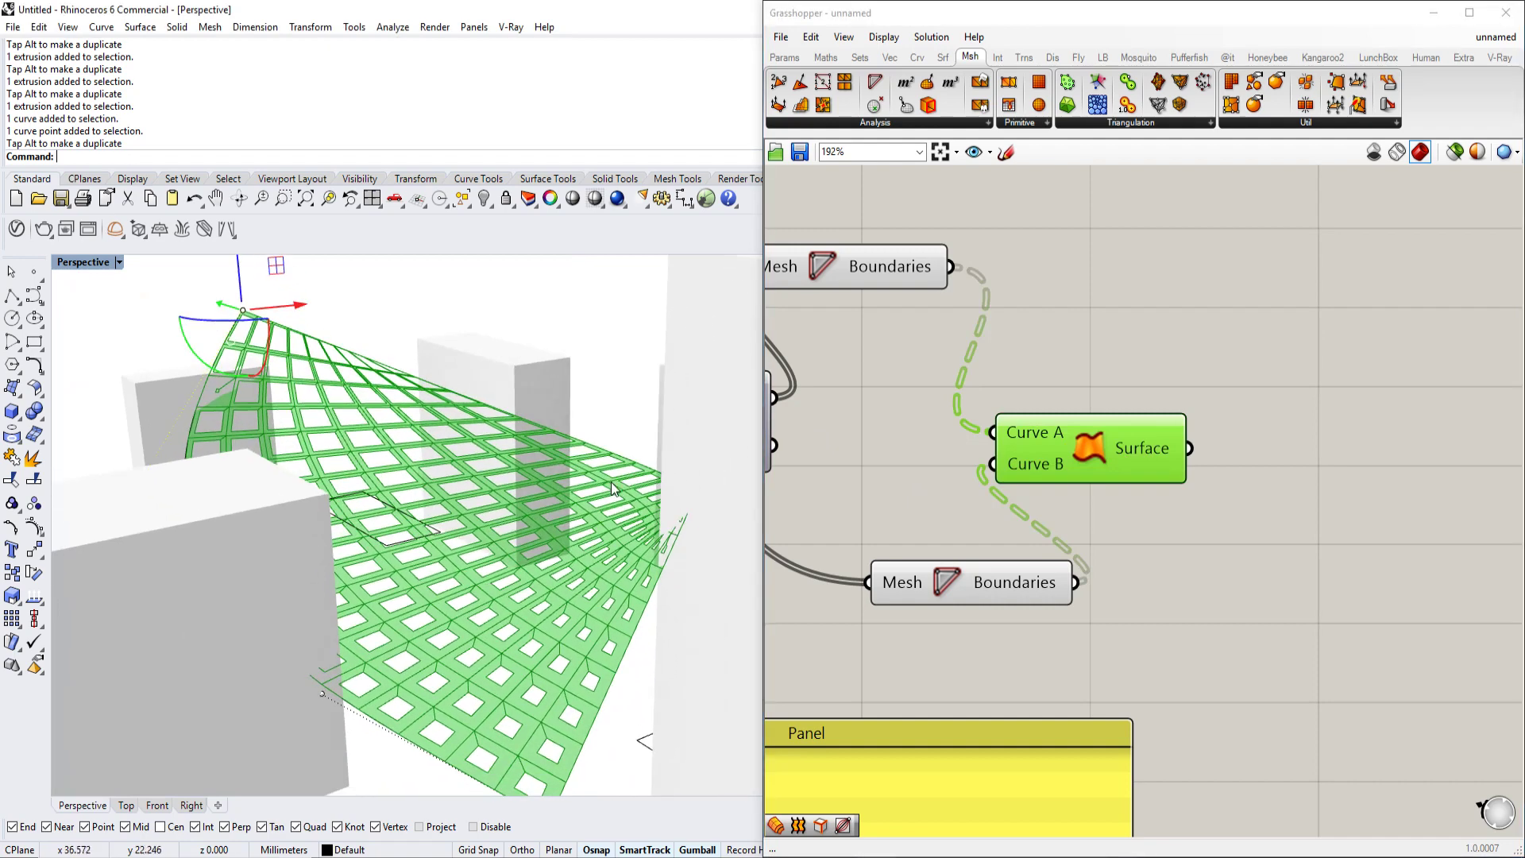
{"action": "right_click_drag", "start_coordinate": [412, 531], "coordinate": [487, 643]}
Step: Raise the near corner control point of the surface's boundary curve and shift it slightly sideways to reshape the panelled surface
{"action": "left_click", "coordinate": [511, 744]}
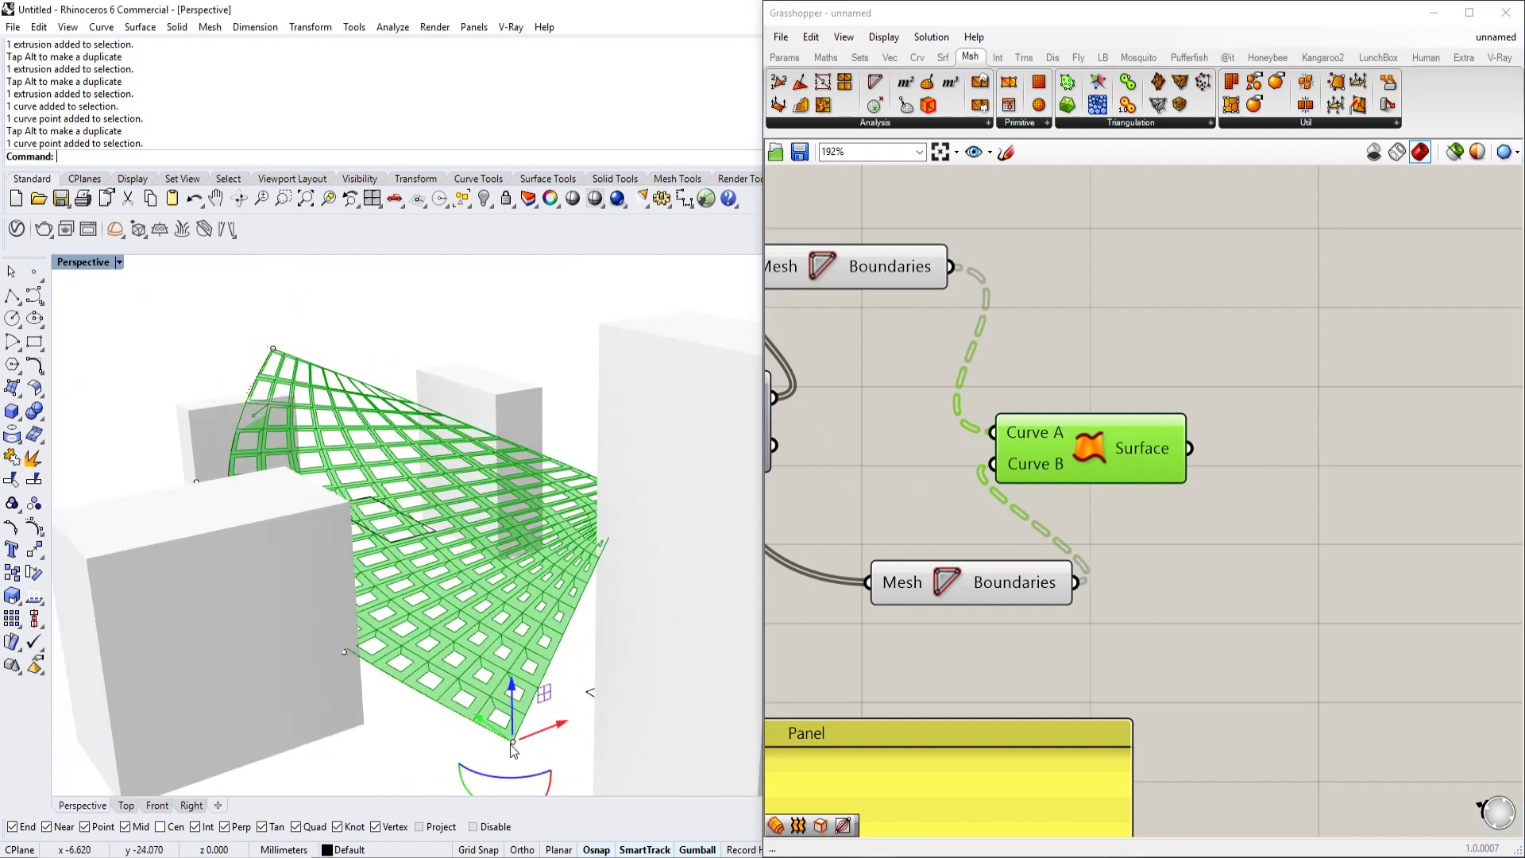
{"action": "left_click_drag", "start_coordinate": [516, 688], "coordinate": [506, 552]}
{"action": "scroll", "coordinate": [498, 543], "scroll_direction": "down", "scroll_amount": 3}
{"action": "mouse_move", "coordinate": [498, 543]}
{"action": "right_mouse_down"}
{"action": "mouse_move", "coordinate": [436, 598]}
{"action": "mouse_move", "coordinate": [453, 659]}
{"action": "mouse_move", "coordinate": [540, 476]}
{"action": "mouse_move", "coordinate": [497, 522]}
{"action": "right_mouse_up"}
{"action": "right_click_drag", "start_coordinate": [546, 575], "coordinate": [594, 637]}
{"action": "mouse_move", "coordinate": [608, 660]}
{"action": "left_mouse_down"}
{"action": "mouse_move", "coordinate": [532, 585]}
{"action": "mouse_move", "coordinate": [632, 656]}
{"action": "left_mouse_up"}
{"action": "right_click_drag", "start_coordinate": [629, 640], "coordinate": [560, 612], "text": "shift"}
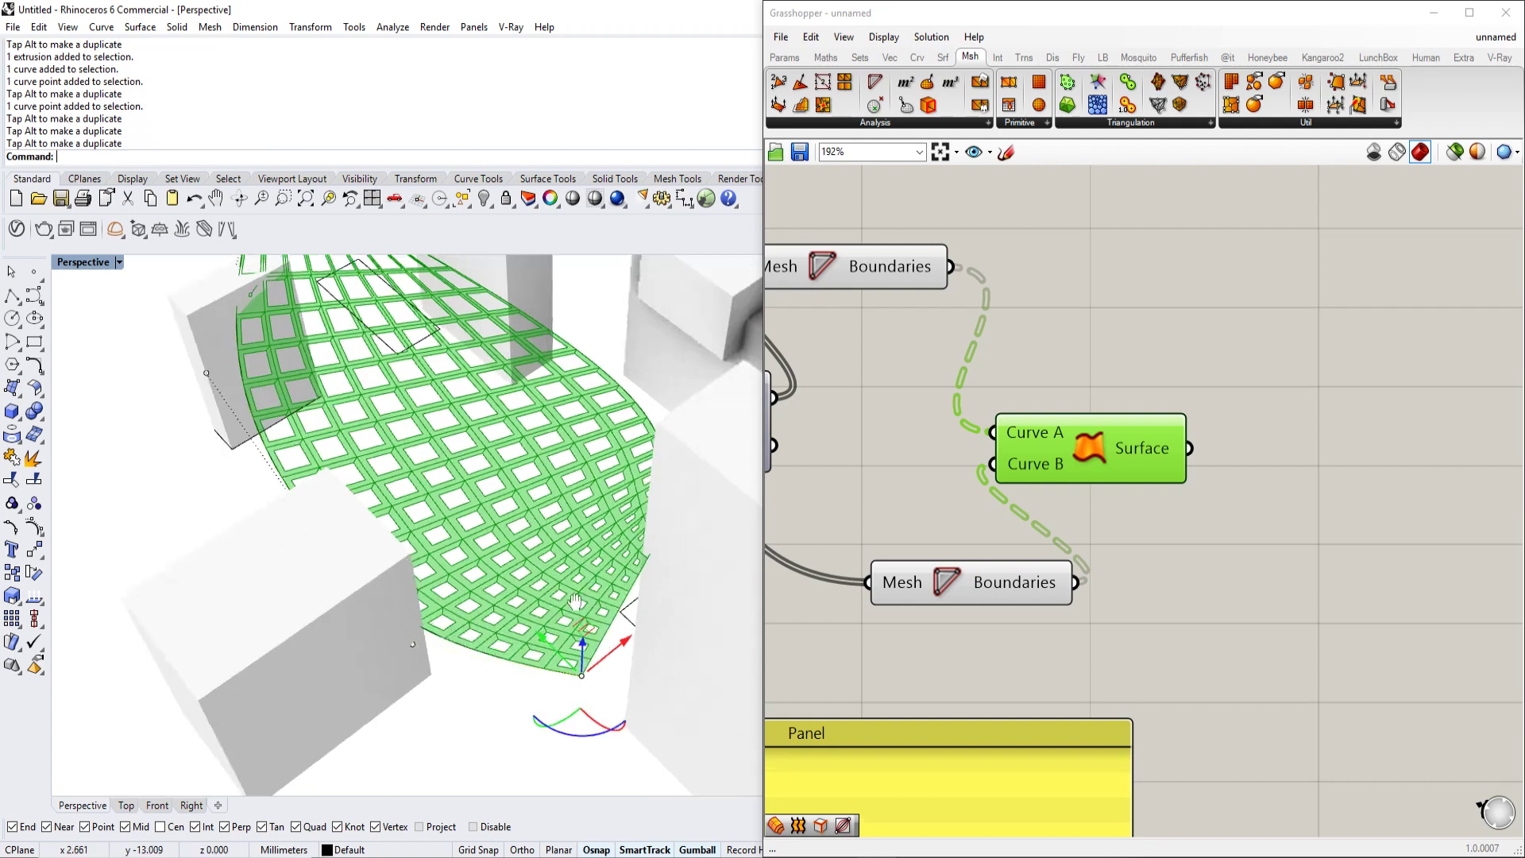
Step: Bake the Ruled Surface component's frames into the Rhino model
{"action": "scroll", "coordinate": [1082, 442], "scroll_direction": "down", "scroll_amount": 2}
{"action": "middle_click", "coordinate": [1092, 449]}
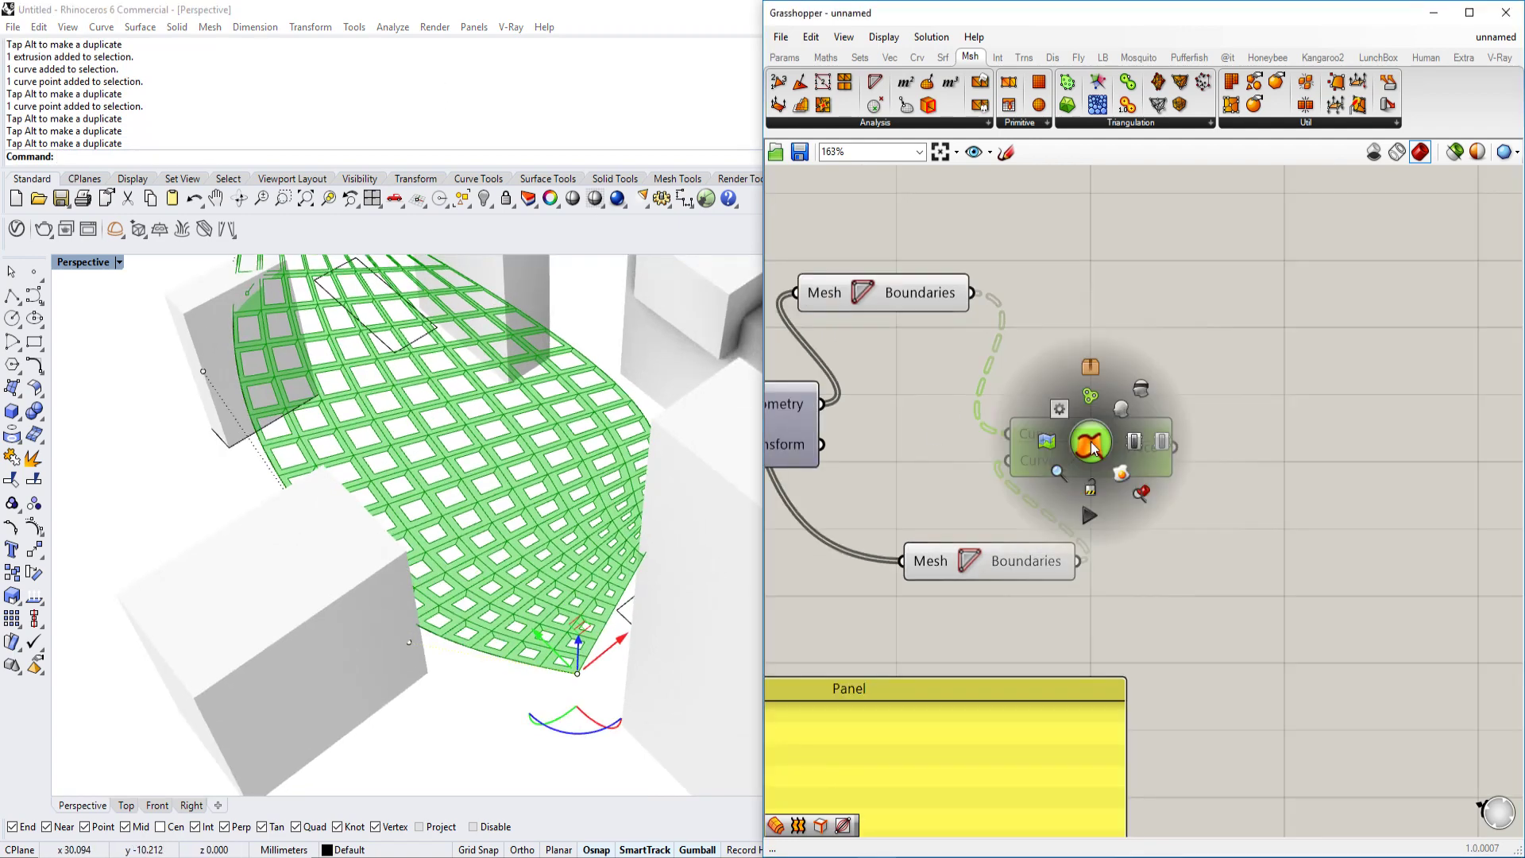
{"action": "left_click", "coordinate": [1129, 474]}
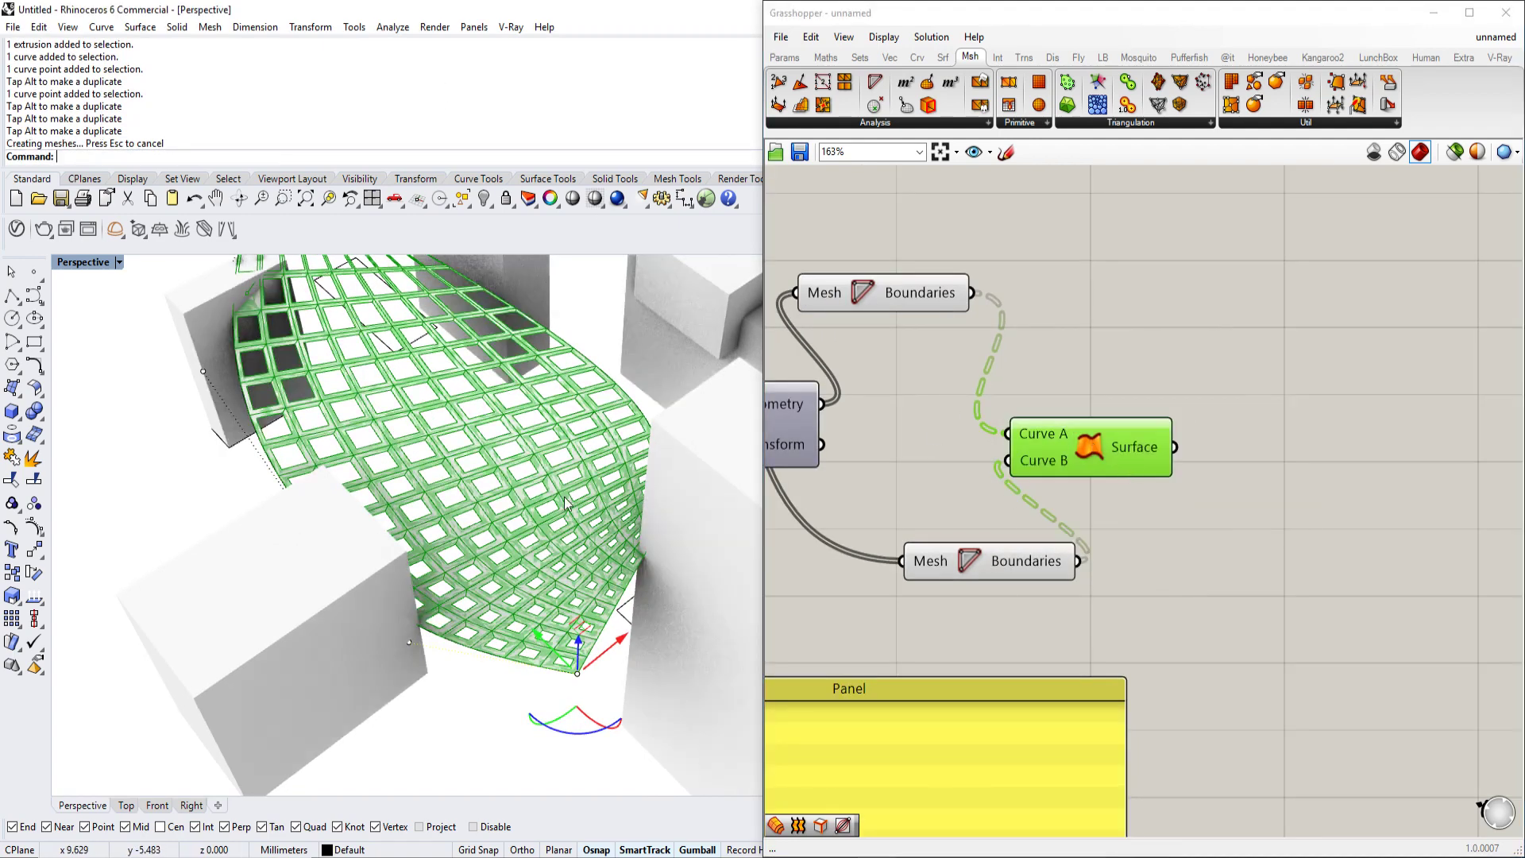
Step: Set the Grasshopper display to No Preview and inspect the baked frames among the buildings
{"action": "left_click", "coordinate": [843, 36]}
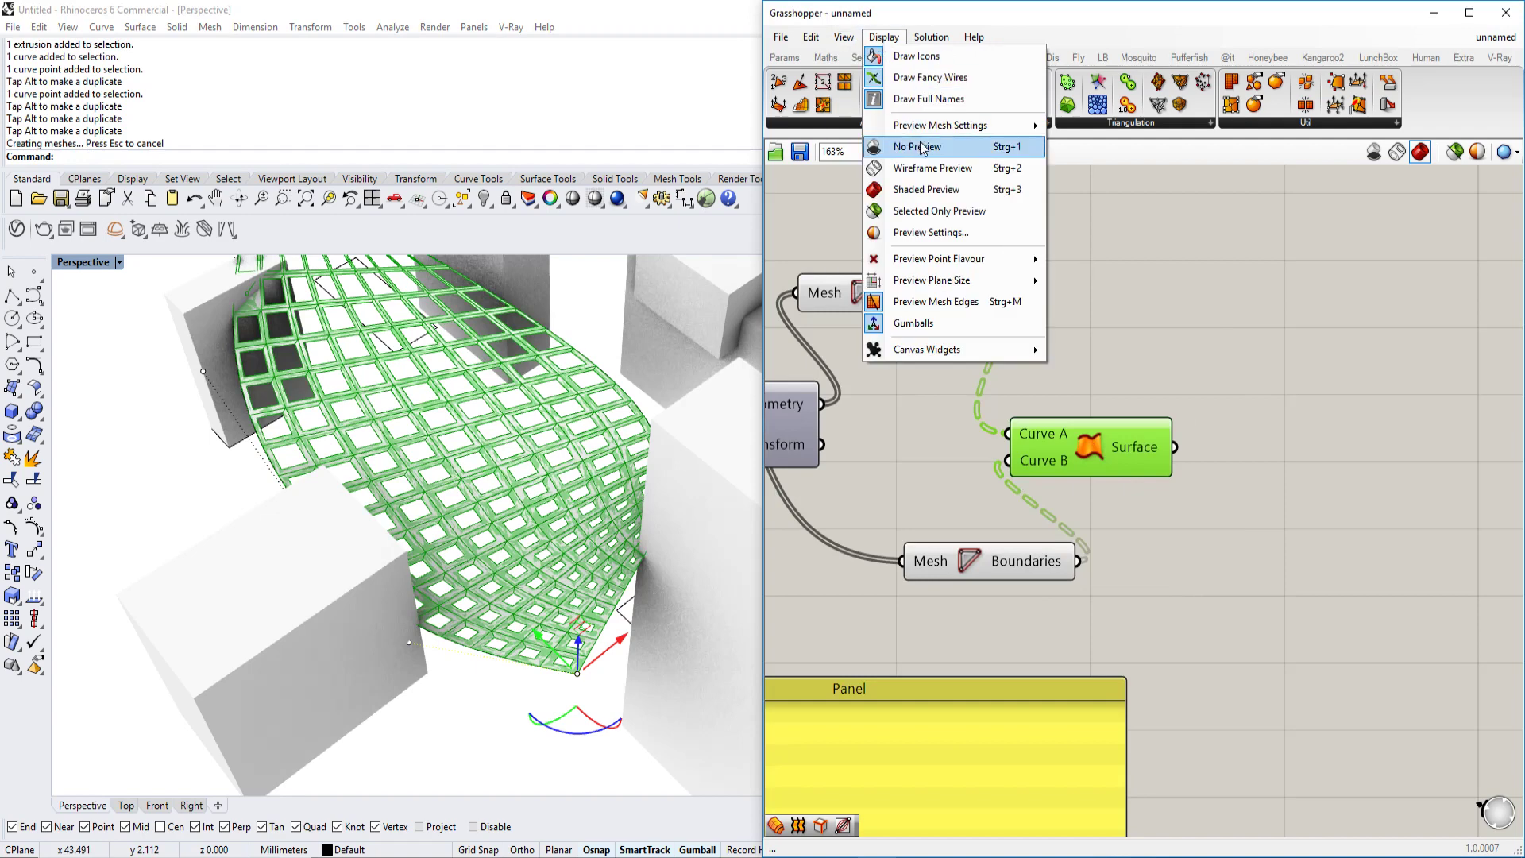
{"action": "left_click", "coordinate": [920, 147]}
{"action": "right_click_drag", "start_coordinate": [623, 402], "coordinate": [540, 469]}
{"action": "scroll", "coordinate": [580, 383], "scroll_direction": "up", "scroll_amount": 5}
{"action": "scroll", "coordinate": [540, 427], "scroll_direction": "down", "scroll_amount": 5}
{"action": "scroll", "coordinate": [560, 457], "scroll_direction": "up", "scroll_amount": 1}
{"action": "scroll", "coordinate": [630, 484], "scroll_direction": "down", "scroll_amount": 5}
{"action": "scroll", "coordinate": [540, 468], "scroll_direction": "up", "scroll_amount": 3}
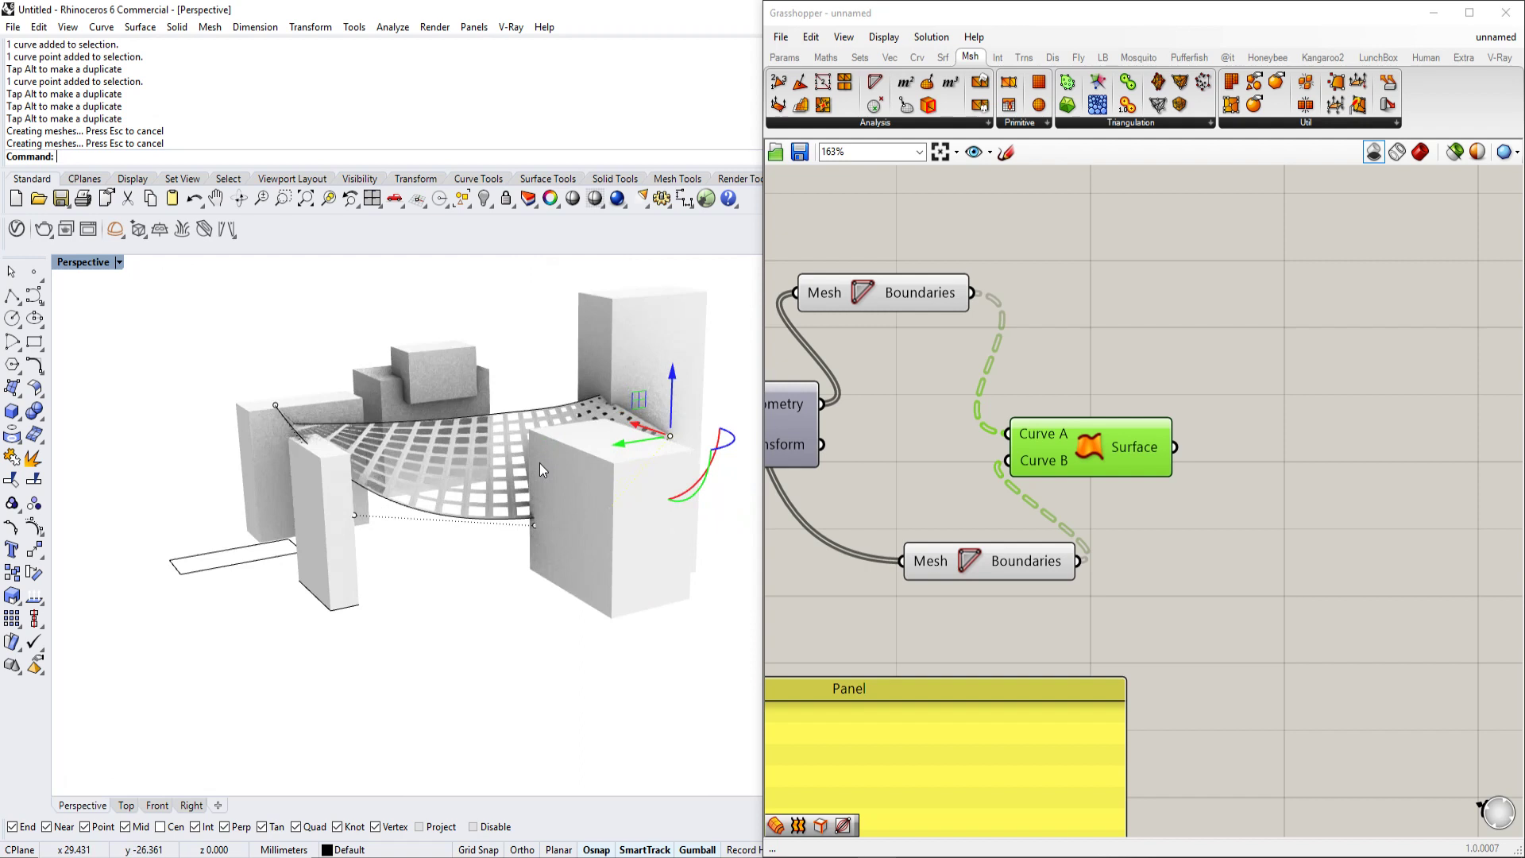
Step: Draw a large rectangle on the ground around the whole scene and fill it with a planar surface
{"action": "scroll", "coordinate": [540, 464], "scroll_direction": "down", "scroll_amount": 5}
{"action": "type", "text": "rect"}
{"action": "key", "text": "Return"}
{"action": "left_click", "coordinate": [688, 355]}
{"action": "left_click", "coordinate": [270, 636]}
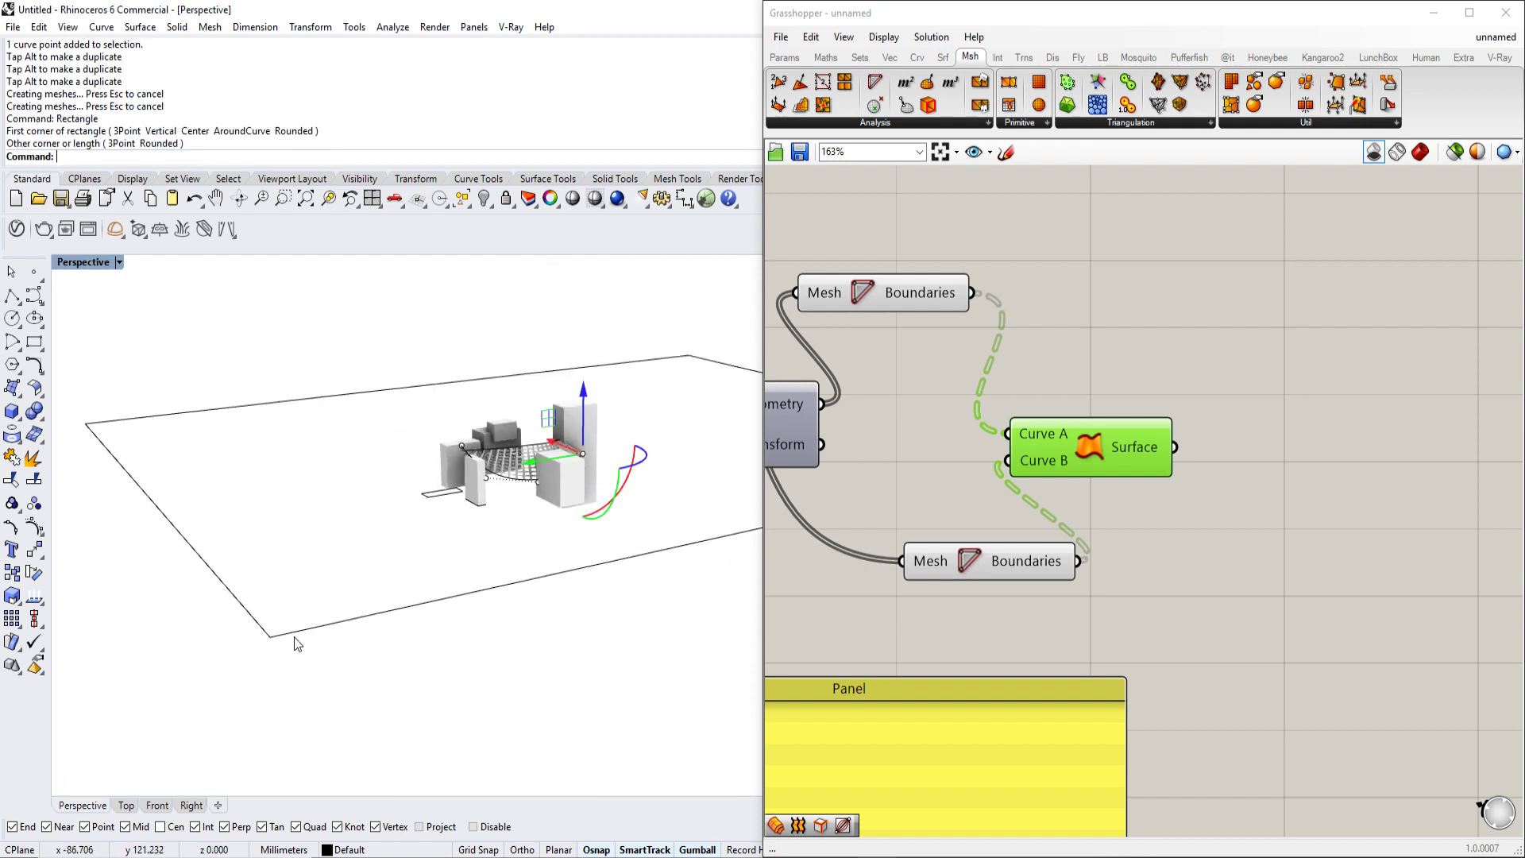
{"action": "left_click", "coordinate": [484, 590]}
{"action": "type", "text": "PlanarSrf"}
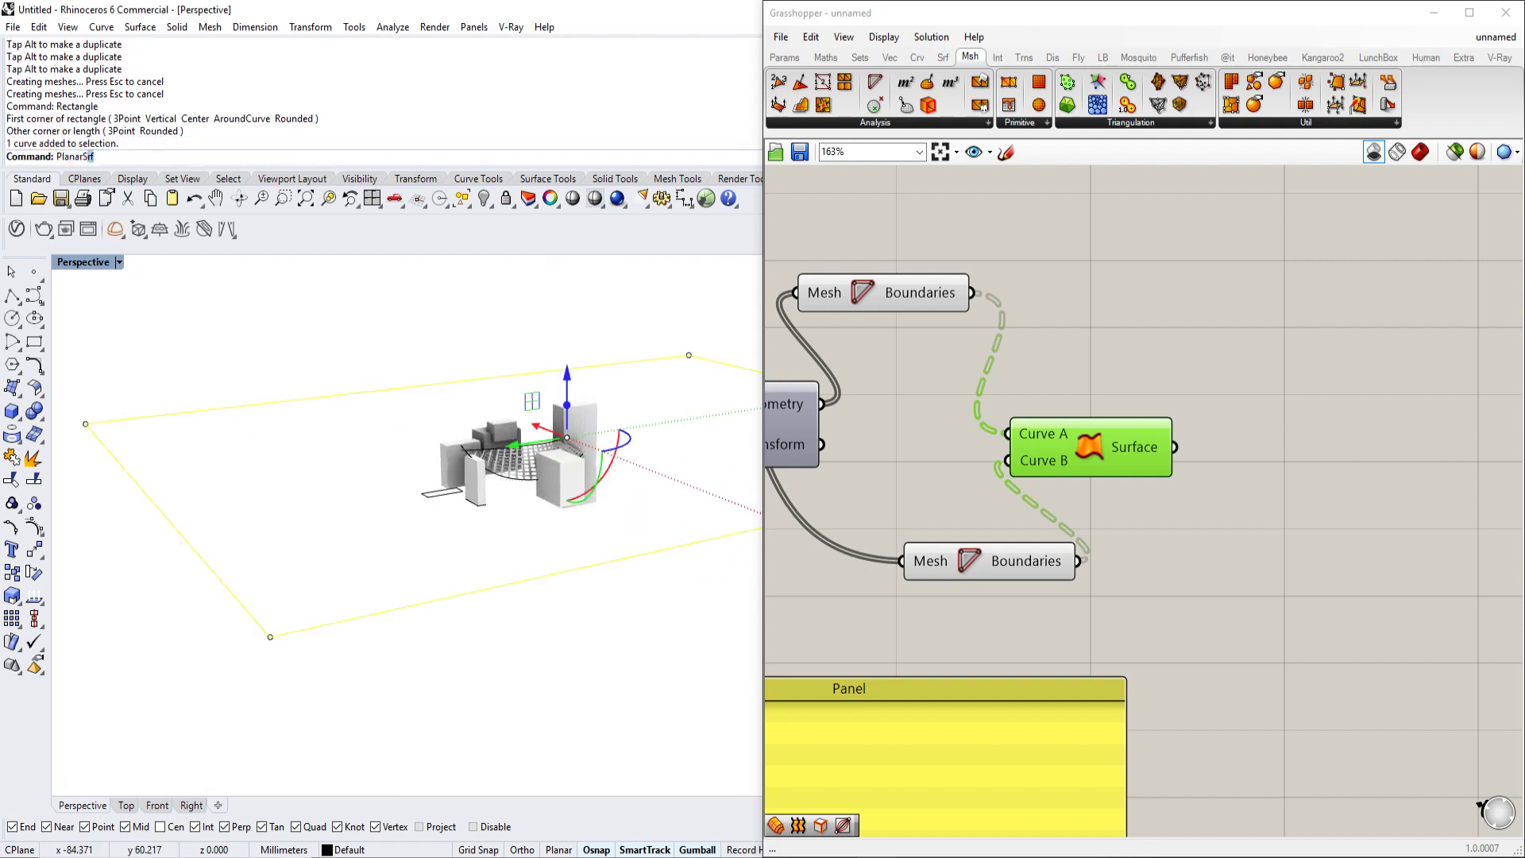
{"action": "key", "text": "Return"}
{"action": "key", "text": "Escape"}
Step: Examine the panelled surface from a low viewpoint beneath it, between the building blocks
{"action": "scroll", "coordinate": [546, 533], "scroll_direction": "up", "scroll_amount": 8}
{"action": "mouse_move", "coordinate": [546, 532]}
{"action": "right_mouse_down", "text": "shift"}
{"action": "mouse_move", "coordinate": [506, 474]}
{"action": "mouse_move", "coordinate": [535, 514]}
{"action": "mouse_move", "coordinate": [527, 479]}
{"action": "mouse_move", "coordinate": [511, 529]}
{"action": "mouse_move", "coordinate": [507, 491]}
{"action": "mouse_move", "coordinate": [524, 554]}
{"action": "mouse_move", "coordinate": [334, 562]}
{"action": "mouse_move", "coordinate": [441, 534]}
{"action": "mouse_move", "coordinate": [422, 532]}
{"action": "mouse_move", "coordinate": [565, 551]}
{"action": "right_mouse_up", "text": "shift"}
{"action": "scroll", "coordinate": [535, 514], "scroll_direction": "down", "scroll_amount": 5}
{"action": "scroll", "coordinate": [494, 550], "scroll_direction": "up", "scroll_amount": 6}
{"action": "scroll", "coordinate": [511, 529], "scroll_direction": "down", "scroll_amount": 3}
{"action": "scroll", "coordinate": [524, 554], "scroll_direction": "up", "scroll_amount": 2}
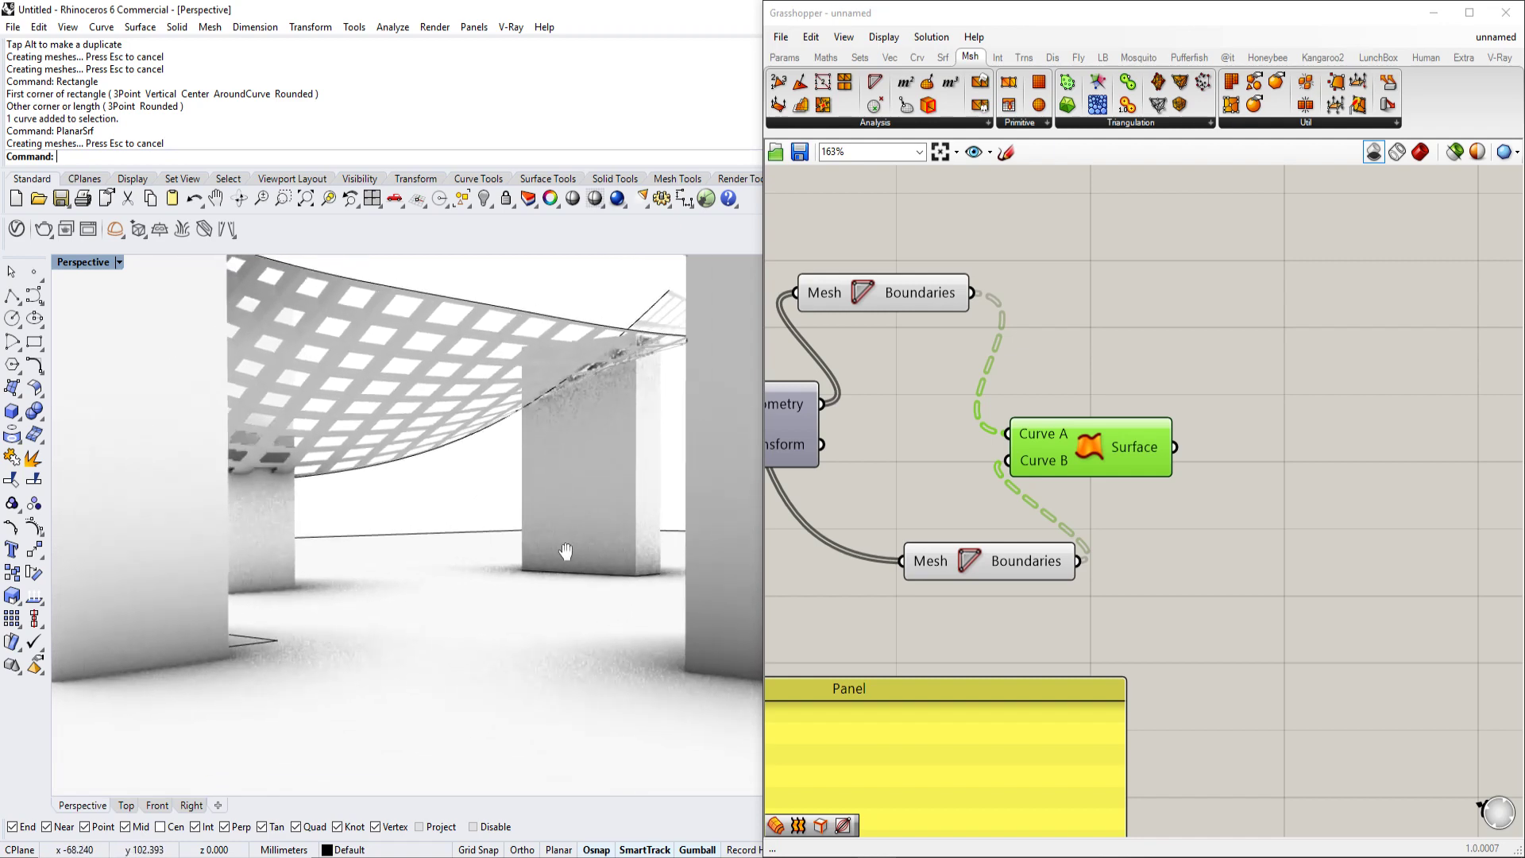
{"action": "key", "text": "Return"}
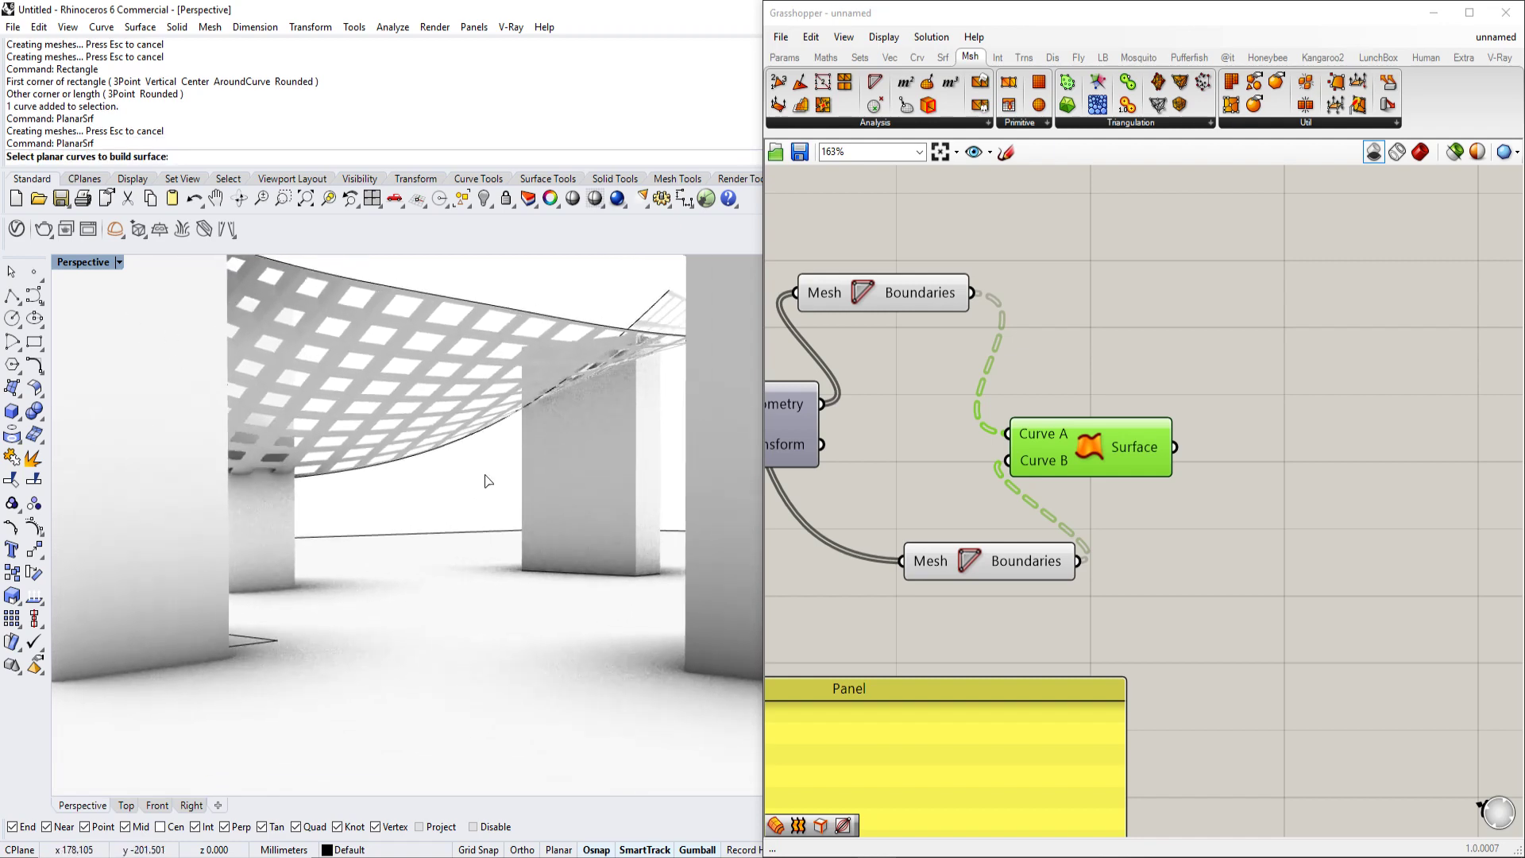
{"action": "key", "text": "Return"}
{"action": "right_click_drag", "start_coordinate": [443, 488], "coordinate": [559, 419]}
Step: Minimize Grasshopper, run a V-Ray production render of the perspective view, stop it early and minimize the frame buffer
{"action": "left_click", "coordinate": [1433, 13]}
{"action": "right_click_drag", "start_coordinate": [747, 447], "coordinate": [741, 487], "text": "shift"}
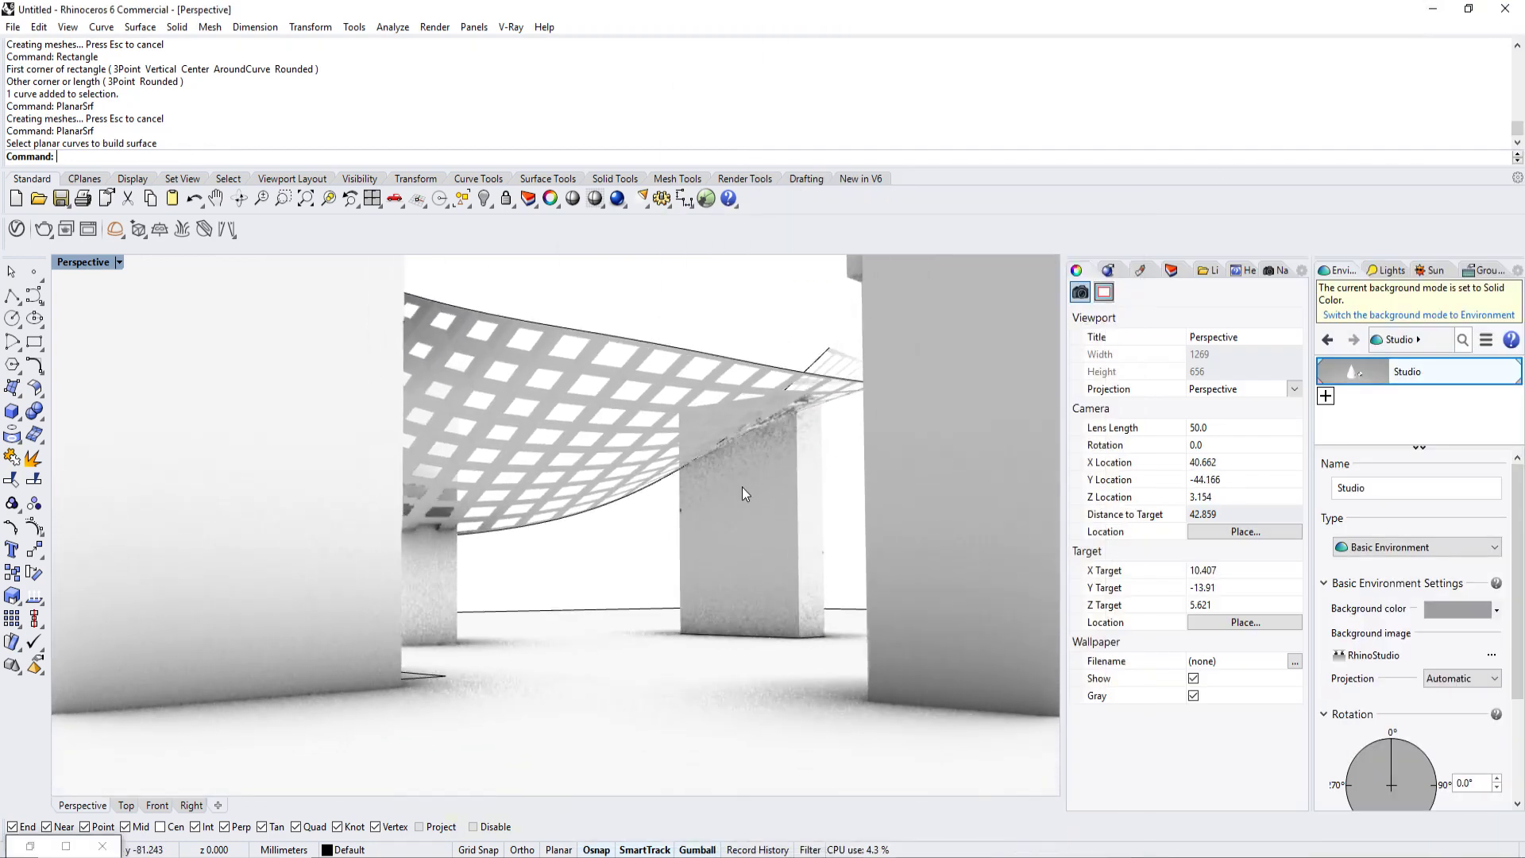
{"action": "left_click", "coordinate": [42, 231]}
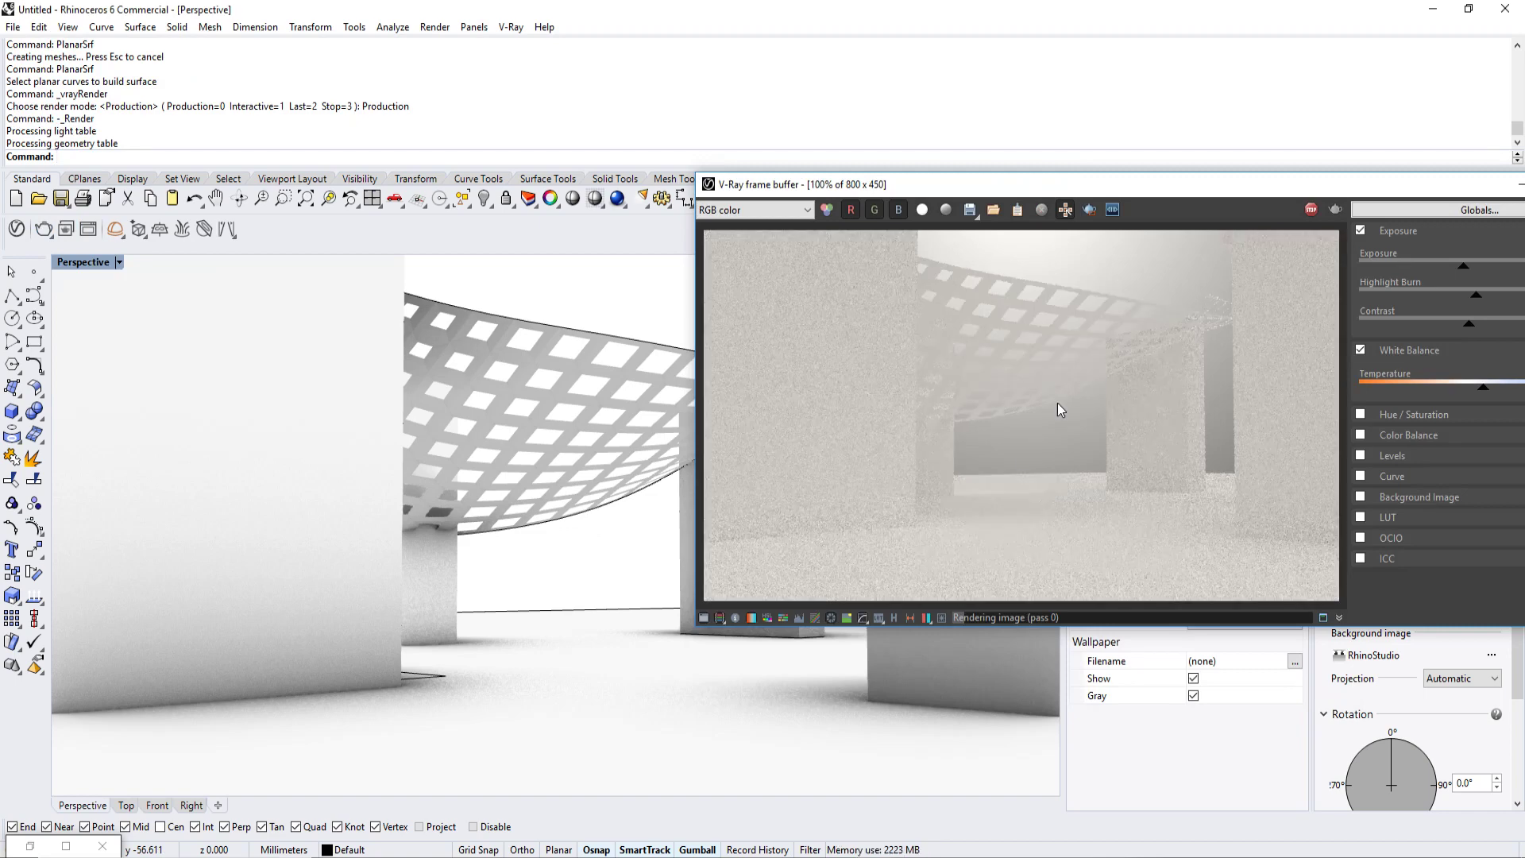
{"action": "left_click", "coordinate": [1311, 211]}
{"action": "left_click_drag", "start_coordinate": [1373, 184], "coordinate": [806, 239]}
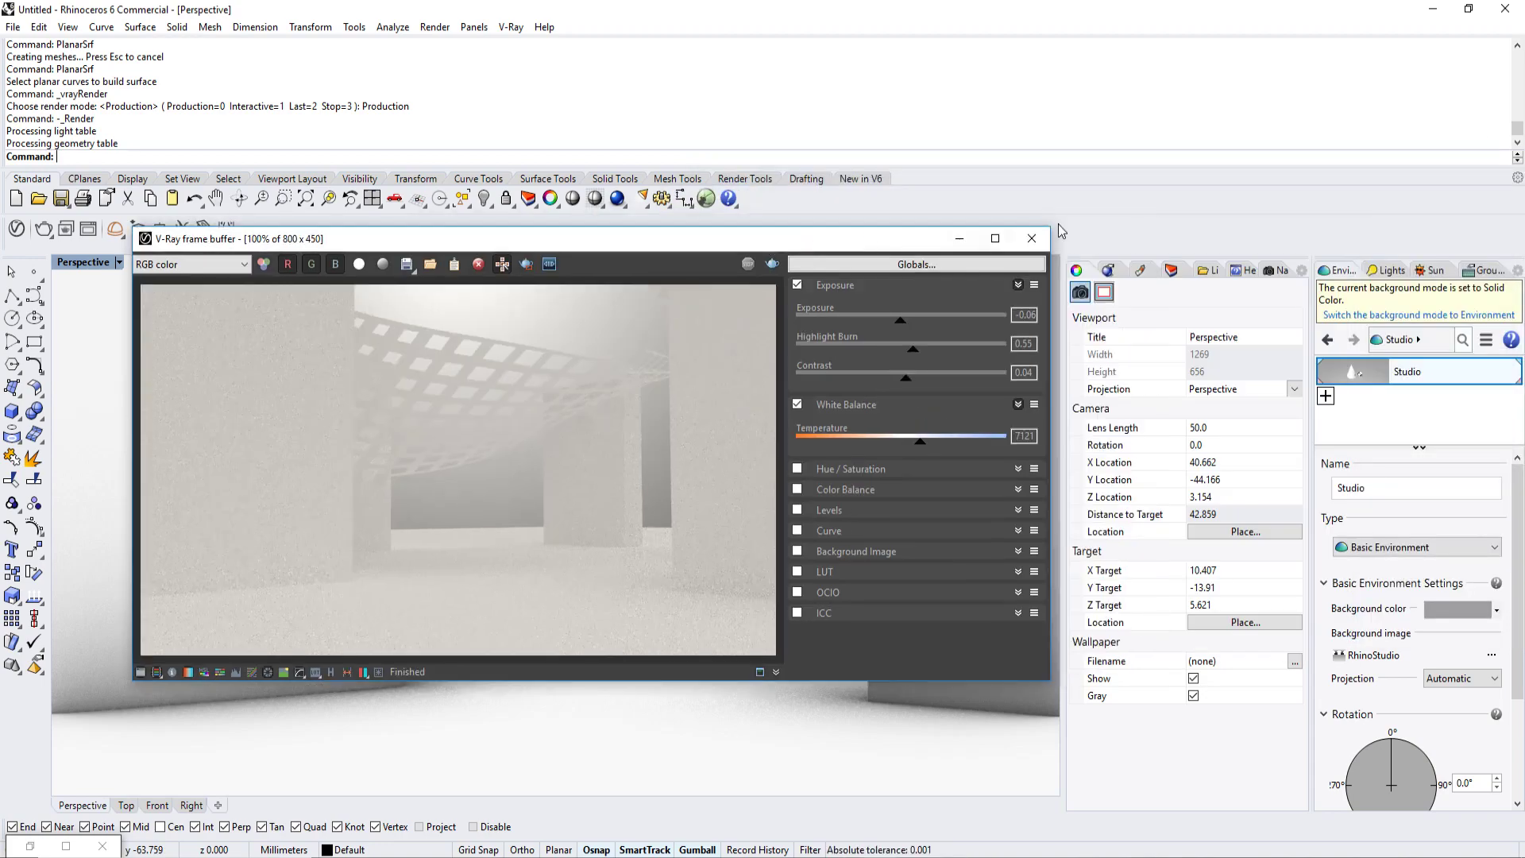
{"action": "left_click", "coordinate": [956, 239]}
Step: Select and delete all curves in the model, then examine the frames without their outlines from several angles
{"action": "scroll", "coordinate": [765, 374], "scroll_direction": "down", "scroll_amount": 2}
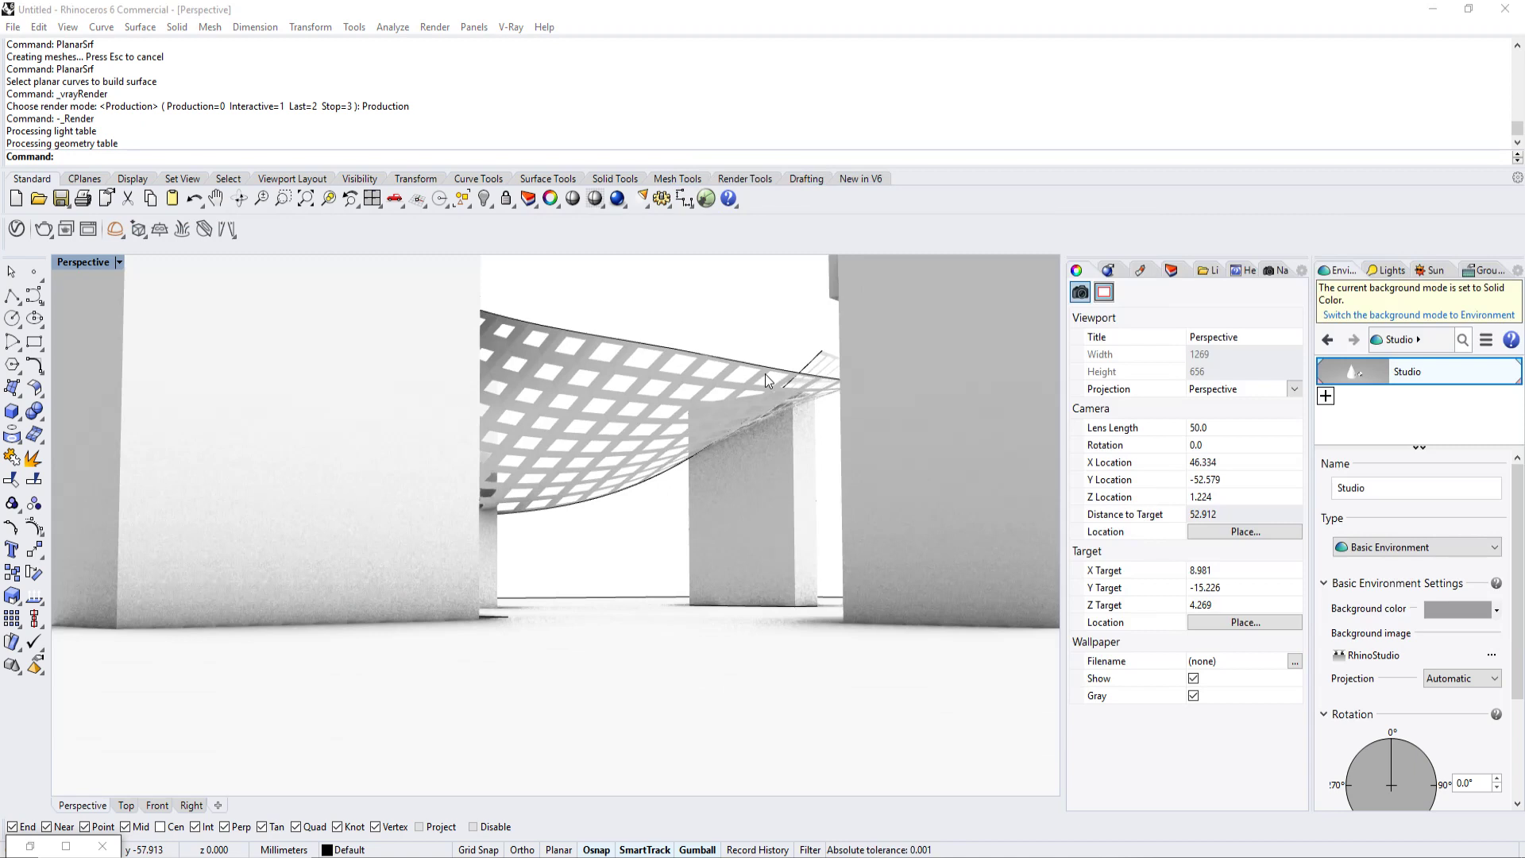
{"action": "left_click", "coordinate": [228, 178]}
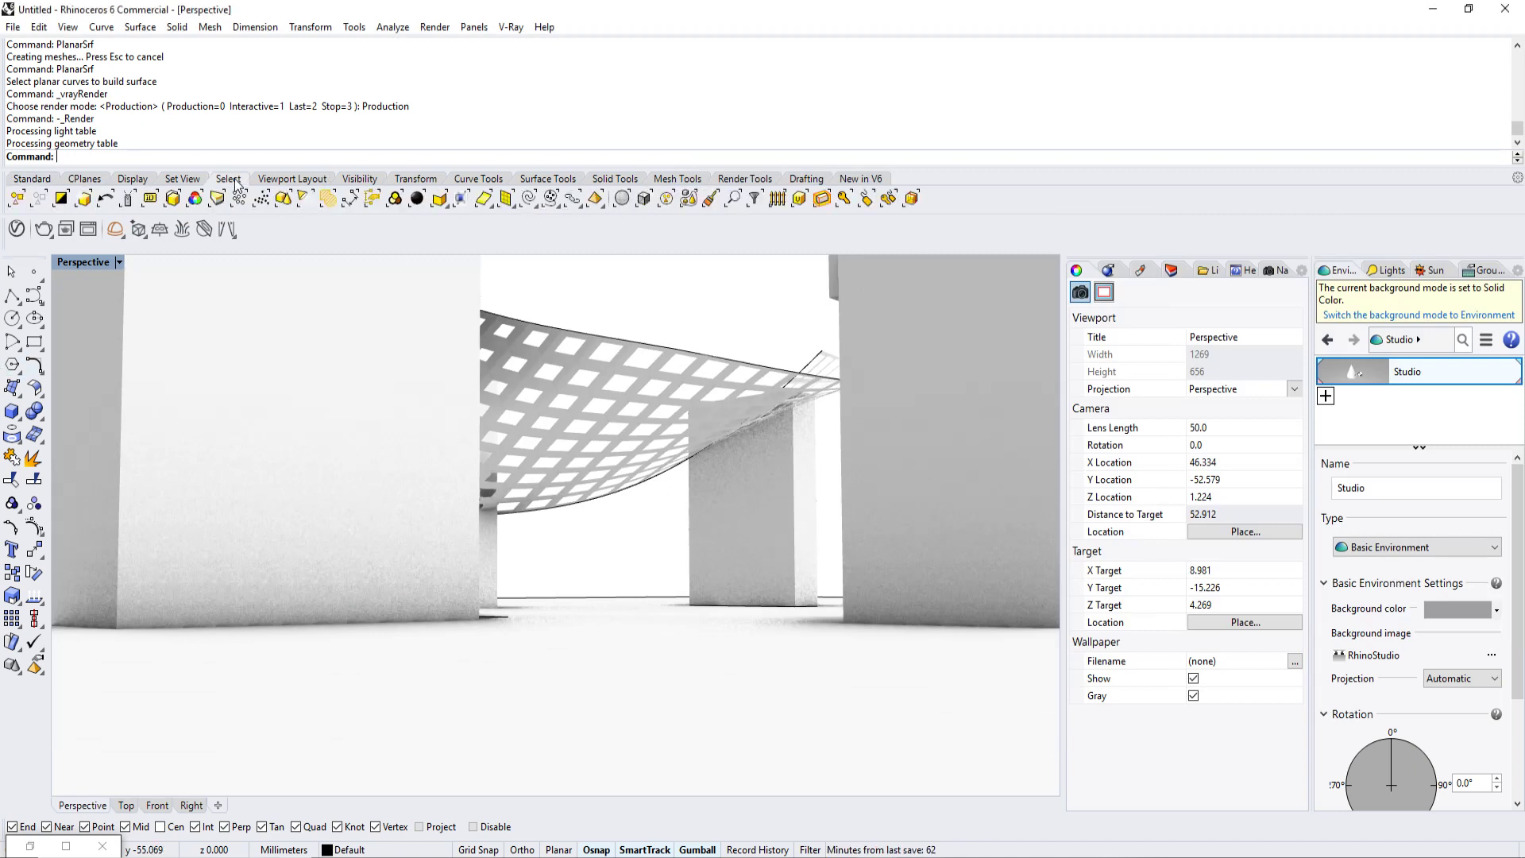
{"action": "left_click", "coordinate": [506, 199]}
{"action": "key", "text": "Delete"}
{"action": "right_click_drag", "start_coordinate": [607, 433], "coordinate": [801, 531]}
{"action": "right_click_drag", "start_coordinate": [807, 478], "coordinate": [840, 404]}
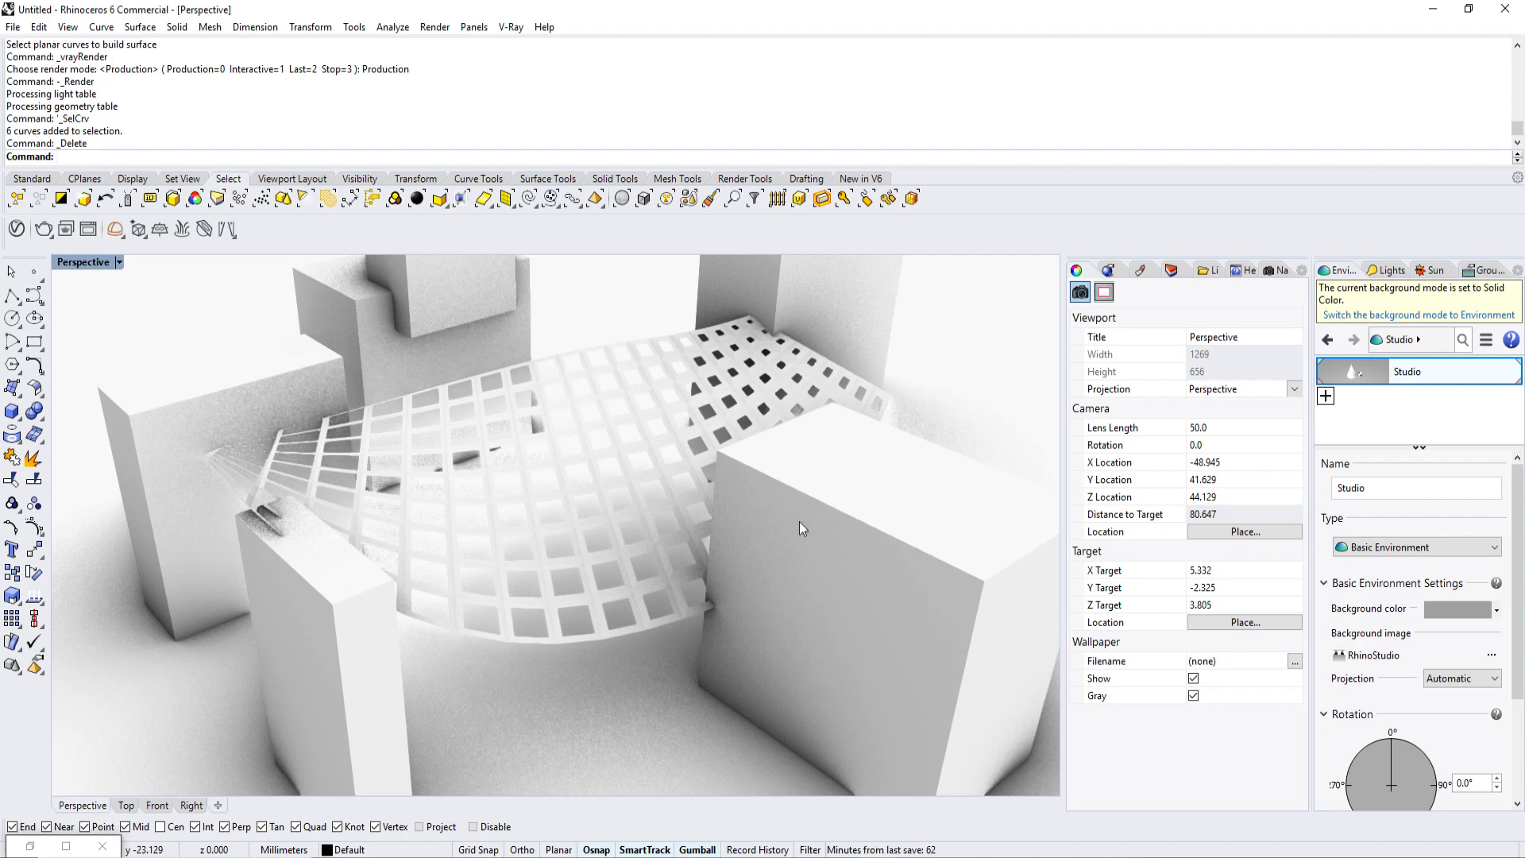
{"action": "right_click_drag", "start_coordinate": [799, 521], "coordinate": [579, 514]}
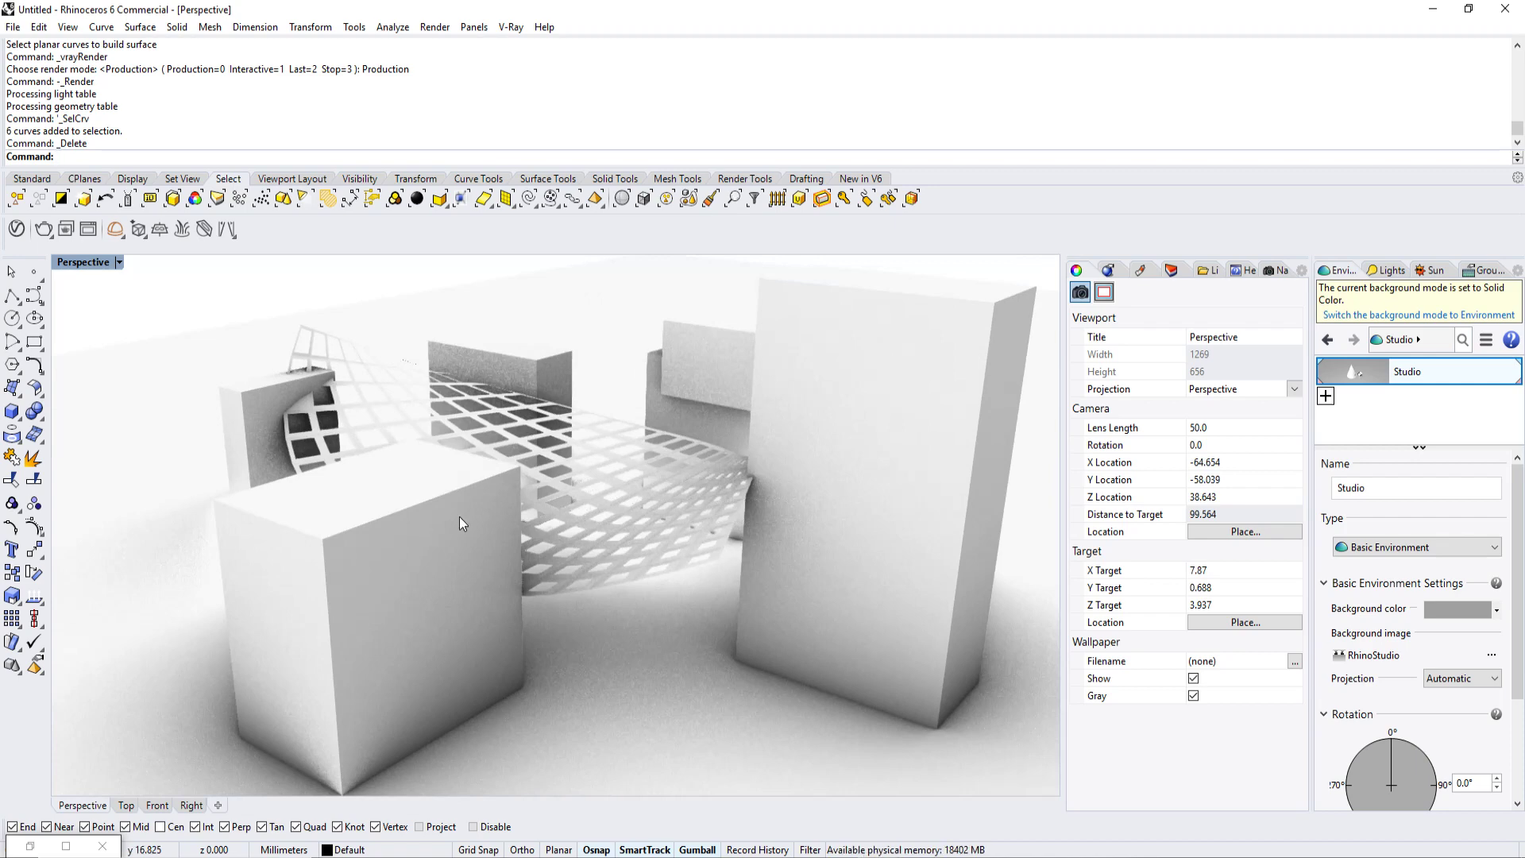
Step: Bring back the Grasshopper window and undo the deletion of the curves
{"action": "left_click", "coordinate": [30, 846]}
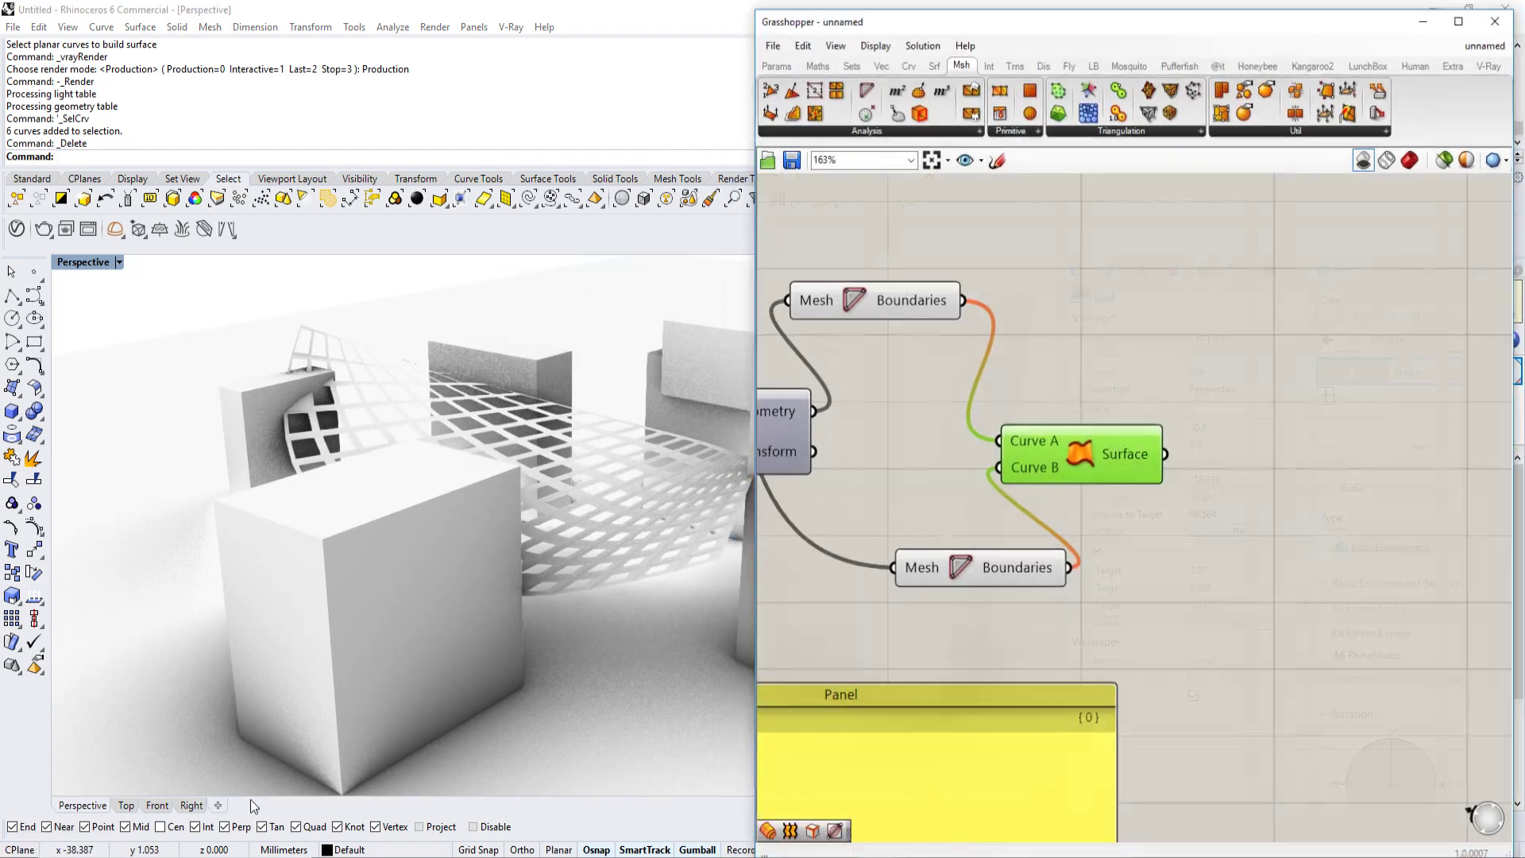
{"action": "scroll", "coordinate": [1005, 461], "scroll_direction": "down", "scroll_amount": 2}
{"action": "right_click_drag", "start_coordinate": [397, 470], "coordinate": [419, 494]}
{"action": "key", "text": "ctrl+z"}
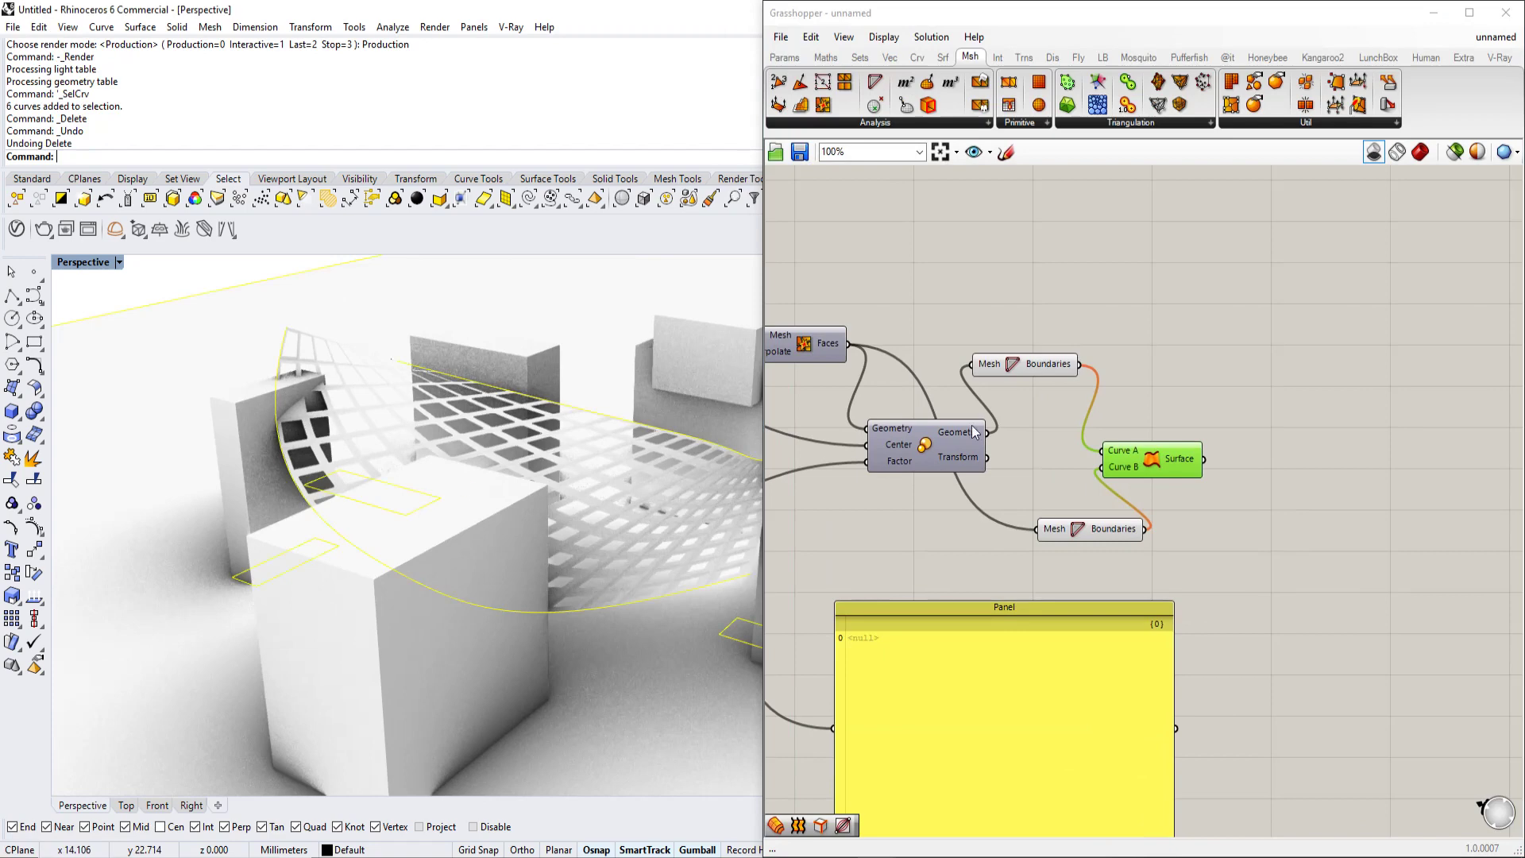
Step: Bake the Ladybug radiation analysis component's results as a group onto the Default layer
{"action": "scroll", "coordinate": [1047, 421], "scroll_direction": "down", "scroll_amount": 2}
{"action": "right_click_drag", "start_coordinate": [1047, 421], "coordinate": [1110, 412]}
{"action": "scroll", "coordinate": [996, 414], "scroll_direction": "down", "scroll_amount": 1}
{"action": "right_click_drag", "start_coordinate": [985, 412], "coordinate": [1198, 405]}
{"action": "scroll", "coordinate": [1103, 408], "scroll_direction": "up", "scroll_amount": 4}
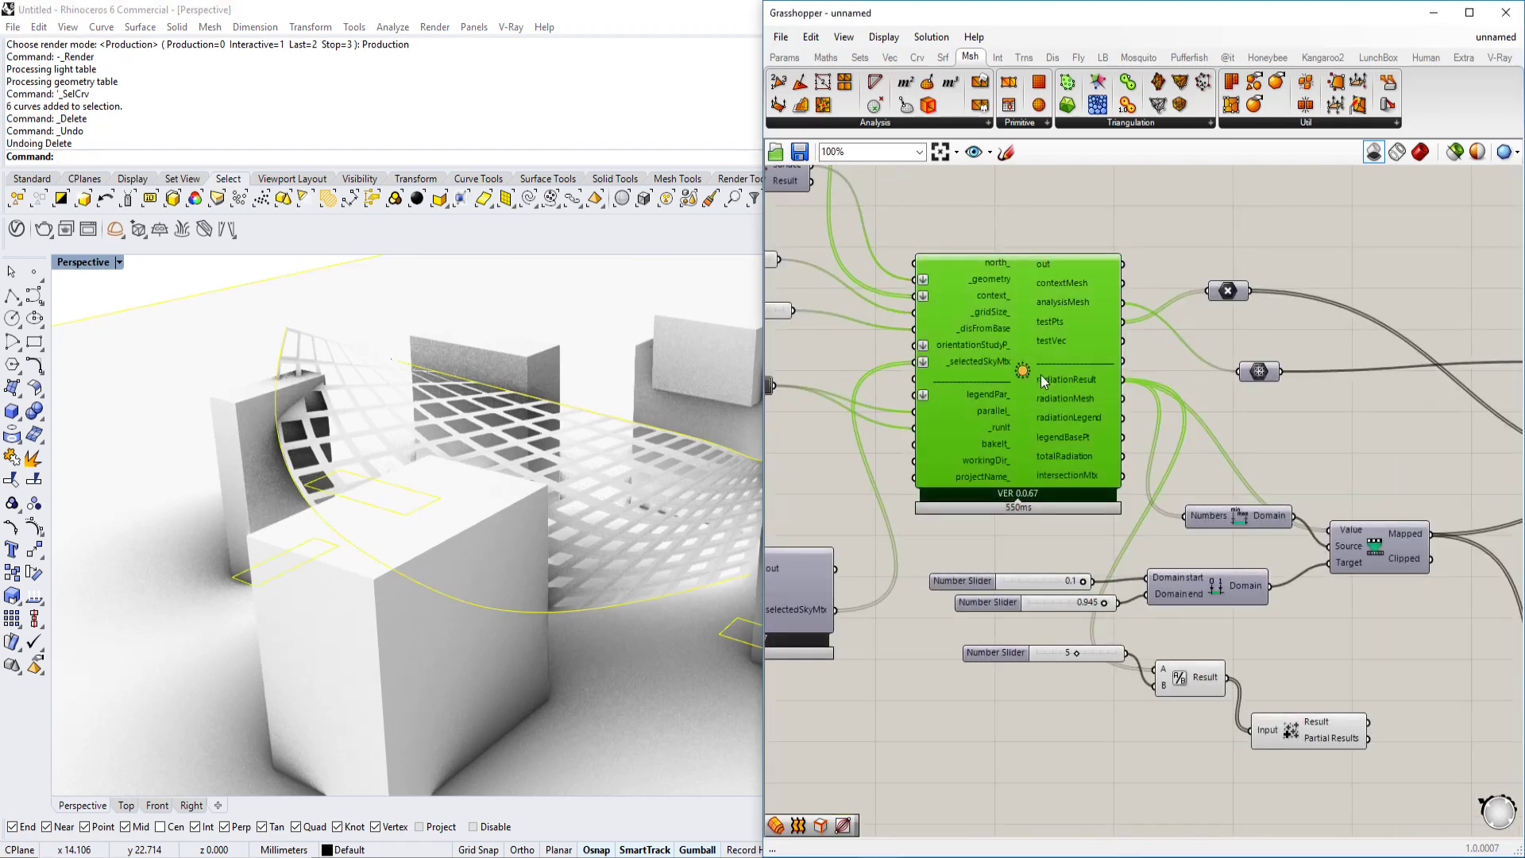
{"action": "right_click", "coordinate": [1014, 367]}
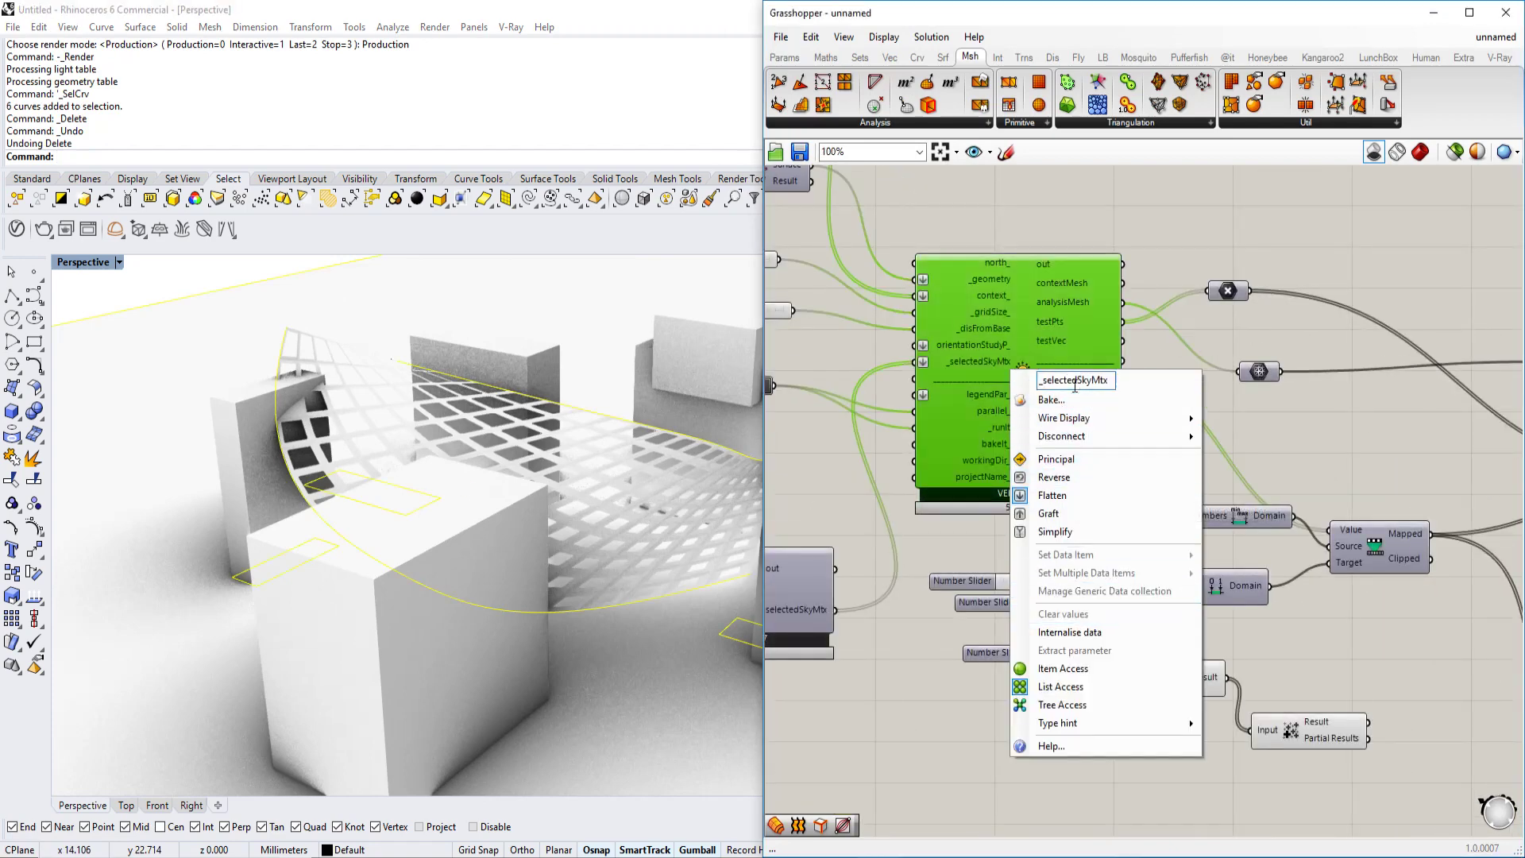
{"action": "key", "text": "Escape"}
{"action": "right_click", "coordinate": [1033, 377]}
{"action": "left_click", "coordinate": [1095, 491]}
{"action": "scroll", "coordinate": [593, 502], "scroll_direction": "down", "scroll_amount": 5}
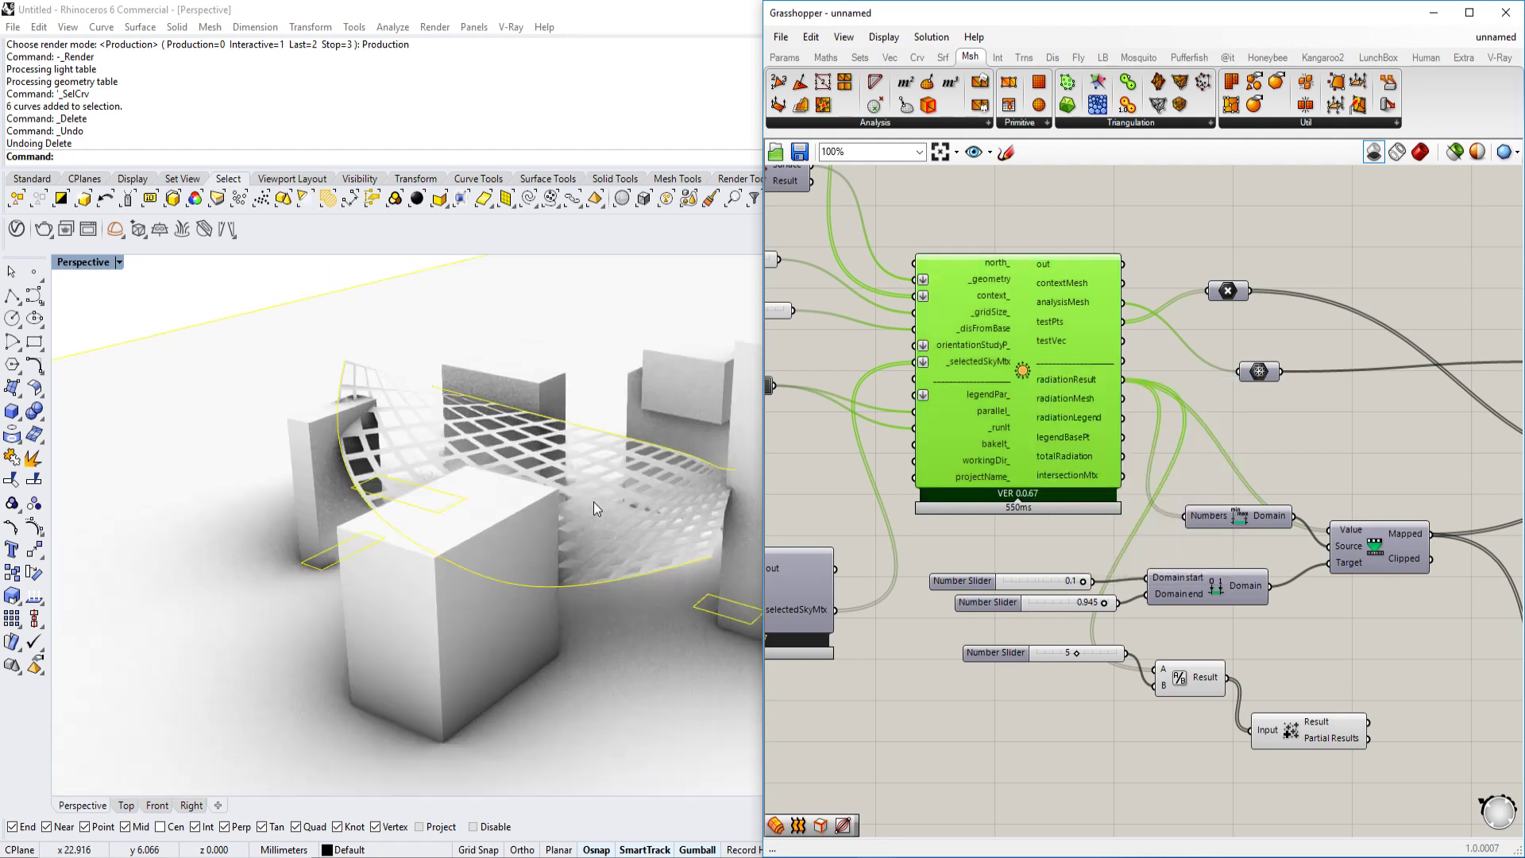
{"action": "left_click", "coordinate": [730, 387]}
{"action": "right_click", "coordinate": [1025, 376]}
{"action": "left_click", "coordinate": [1060, 522]}
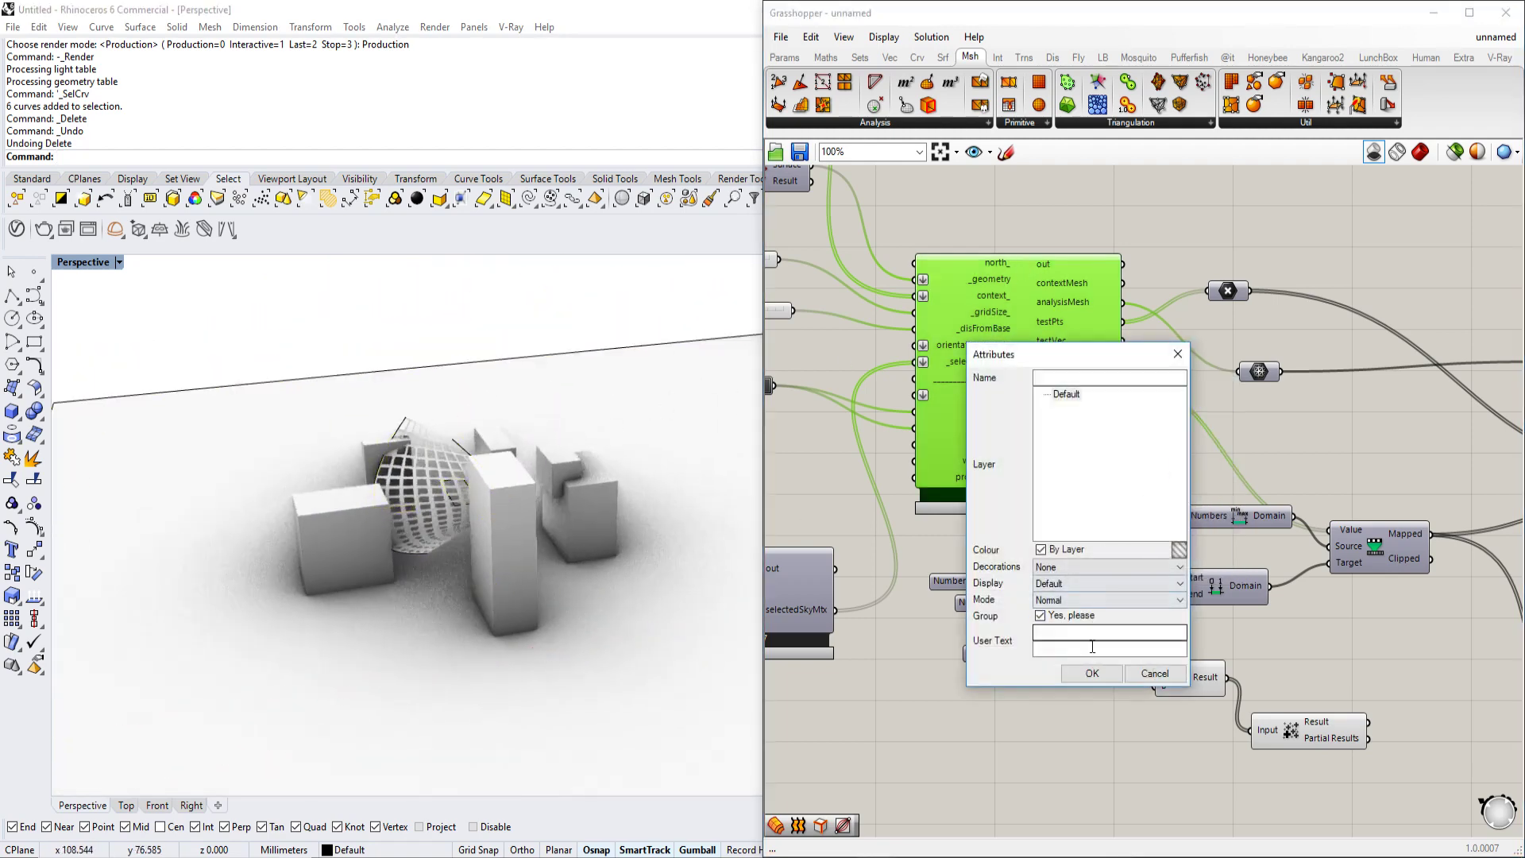
{"action": "left_click", "coordinate": [1092, 673]}
Step: Select the baked radiation meshes and move them clear of the buildings to the open ground beside them
{"action": "left_click", "coordinate": [471, 536]}
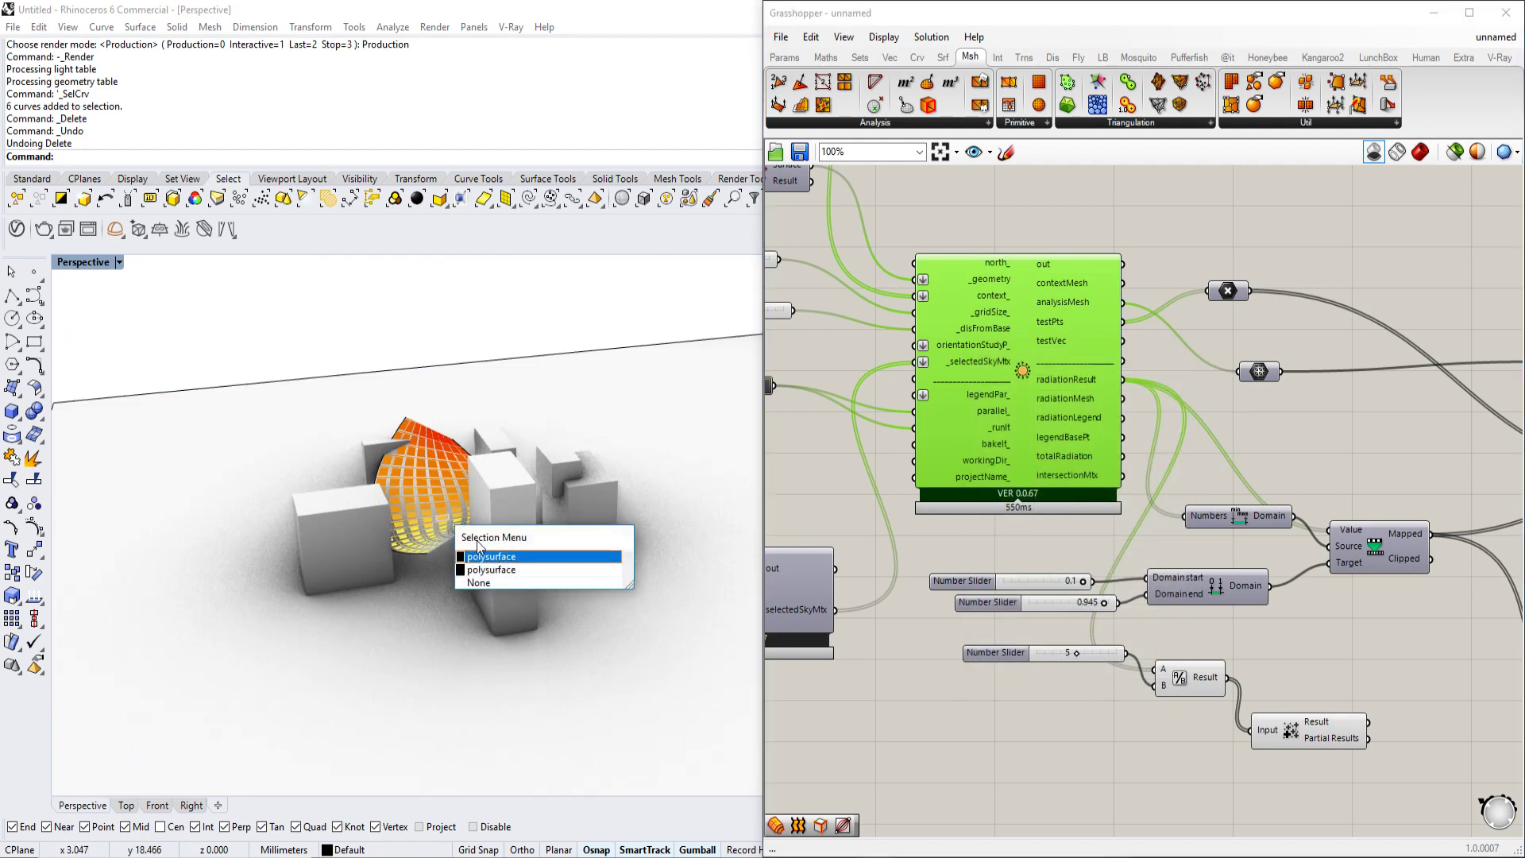
{"action": "scroll", "coordinate": [452, 508], "scroll_direction": "up", "scroll_amount": 12}
{"action": "left_click", "coordinate": [468, 511]}
{"action": "left_click", "coordinate": [536, 564]}
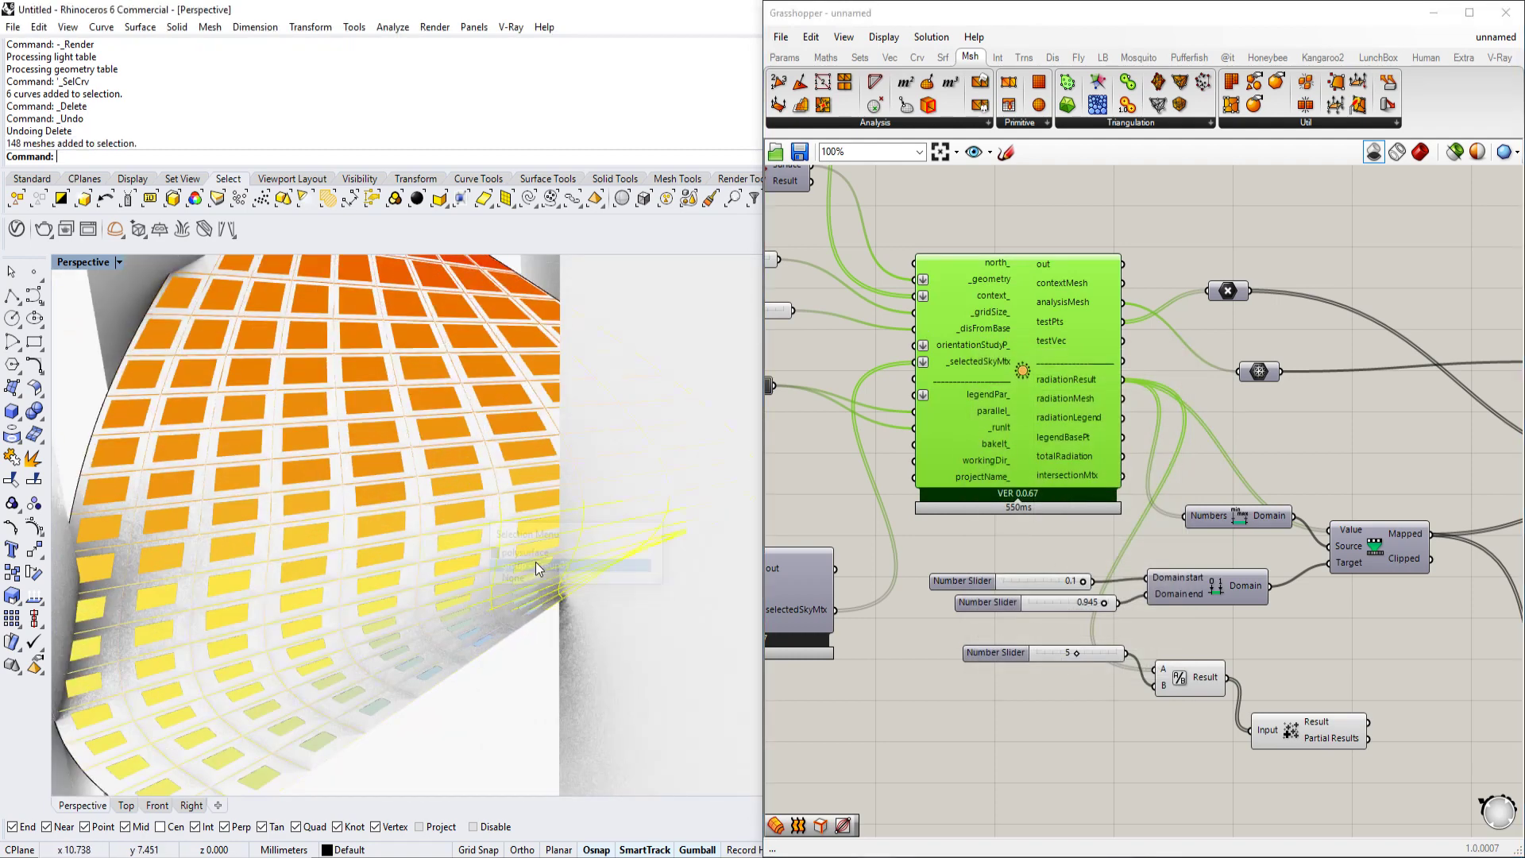
{"action": "scroll", "coordinate": [421, 540], "scroll_direction": "down", "scroll_amount": 10}
{"action": "scroll", "coordinate": [415, 502], "scroll_direction": "down", "scroll_amount": 2}
{"action": "left_click_drag", "start_coordinate": [415, 502], "coordinate": [604, 460]}
{"action": "left_click", "coordinate": [556, 513]}
Step: Examine the coloured radiation mesh, its legend and the panelled surface side by side, with Grasshopper minimized
{"action": "right_click_drag", "start_coordinate": [548, 517], "coordinate": [493, 473]}
{"action": "scroll", "coordinate": [620, 525], "scroll_direction": "up", "scroll_amount": 8}
{"action": "scroll", "coordinate": [484, 471], "scroll_direction": "up", "scroll_amount": 5}
{"action": "scroll", "coordinate": [485, 472], "scroll_direction": "down", "scroll_amount": 5}
{"action": "right_click_drag", "start_coordinate": [369, 429], "coordinate": [429, 478], "text": "shift"}
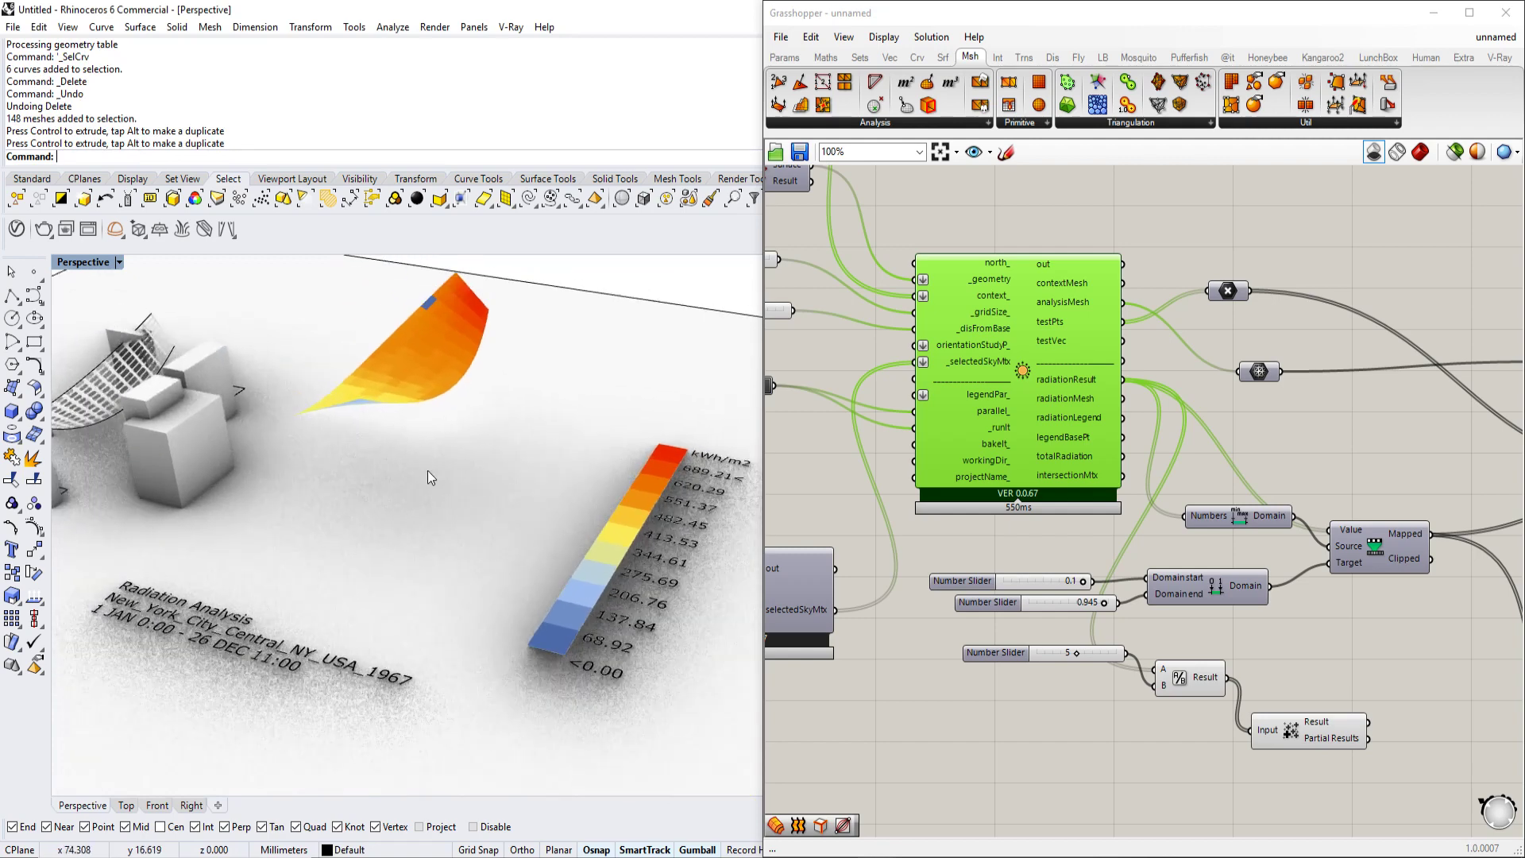
{"action": "scroll", "coordinate": [428, 477], "scroll_direction": "up", "scroll_amount": 3}
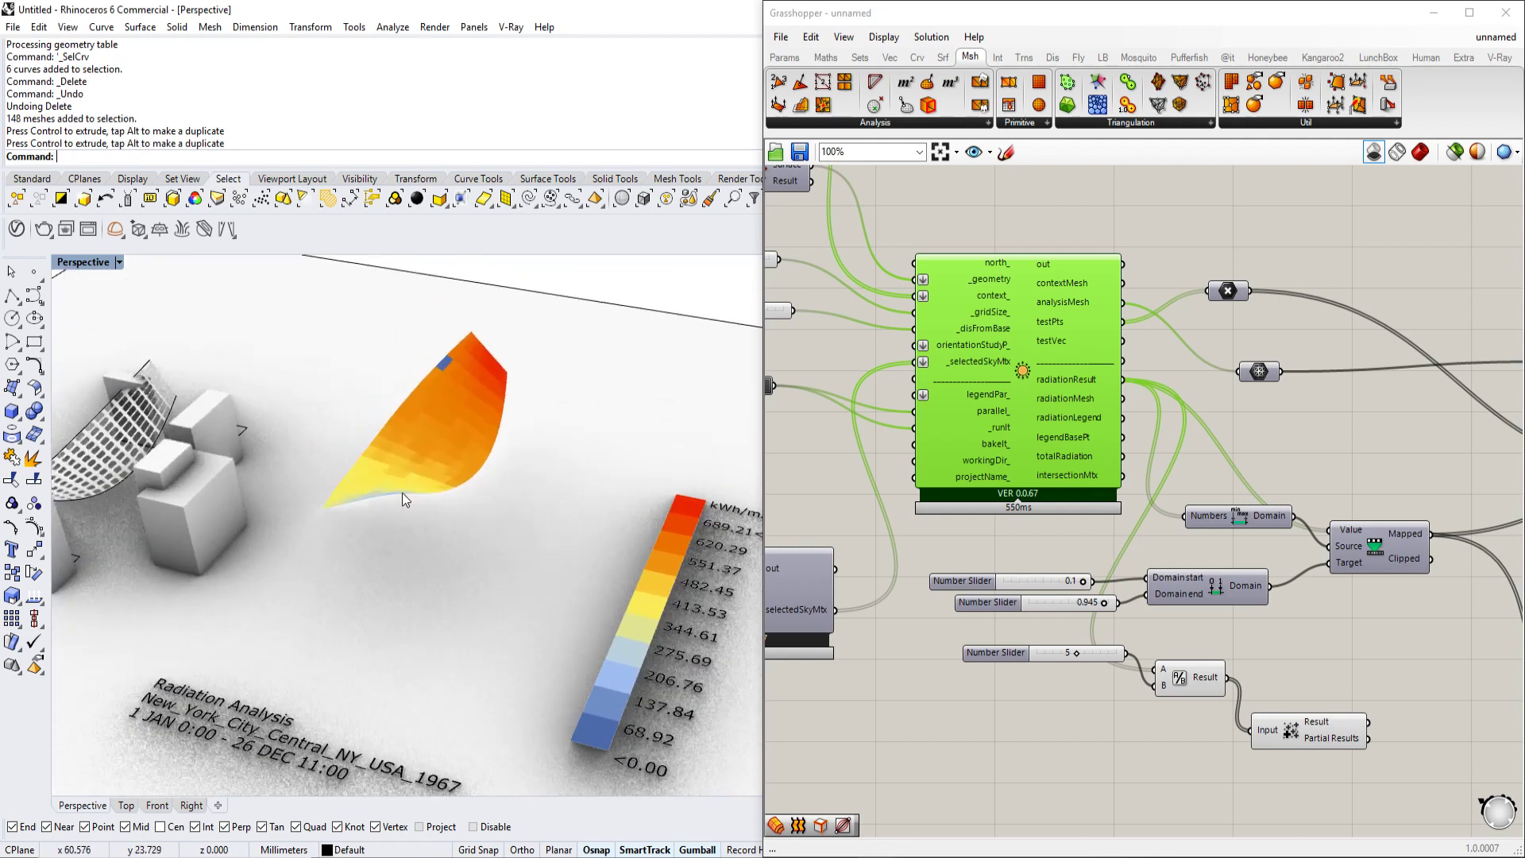
{"action": "right_click_drag", "start_coordinate": [405, 499], "coordinate": [451, 470]}
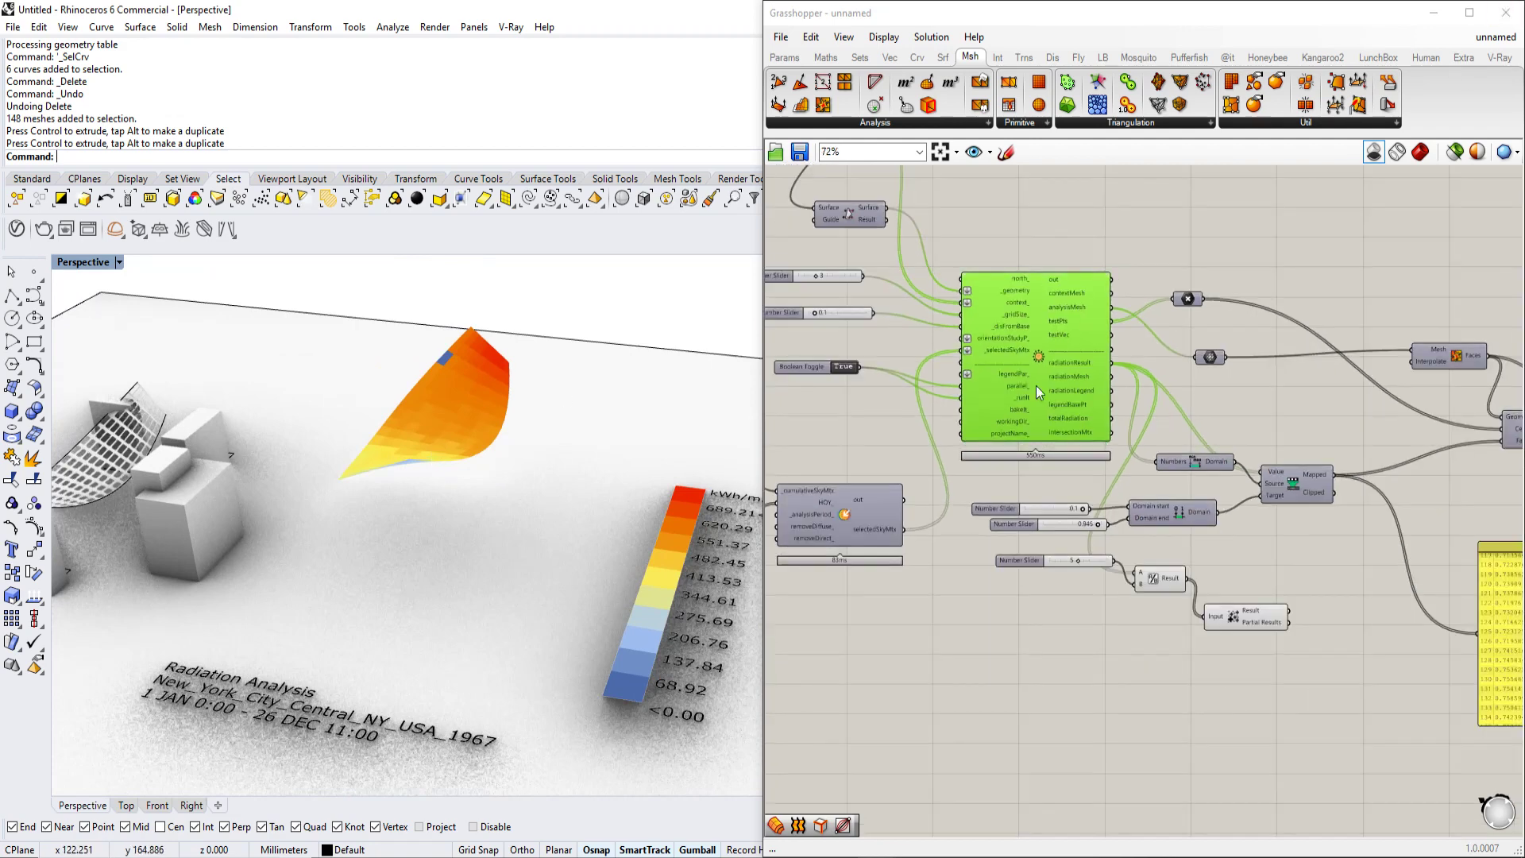
{"action": "left_click", "coordinate": [1433, 12]}
{"action": "scroll", "coordinate": [599, 392], "scroll_direction": "up", "scroll_amount": 3}
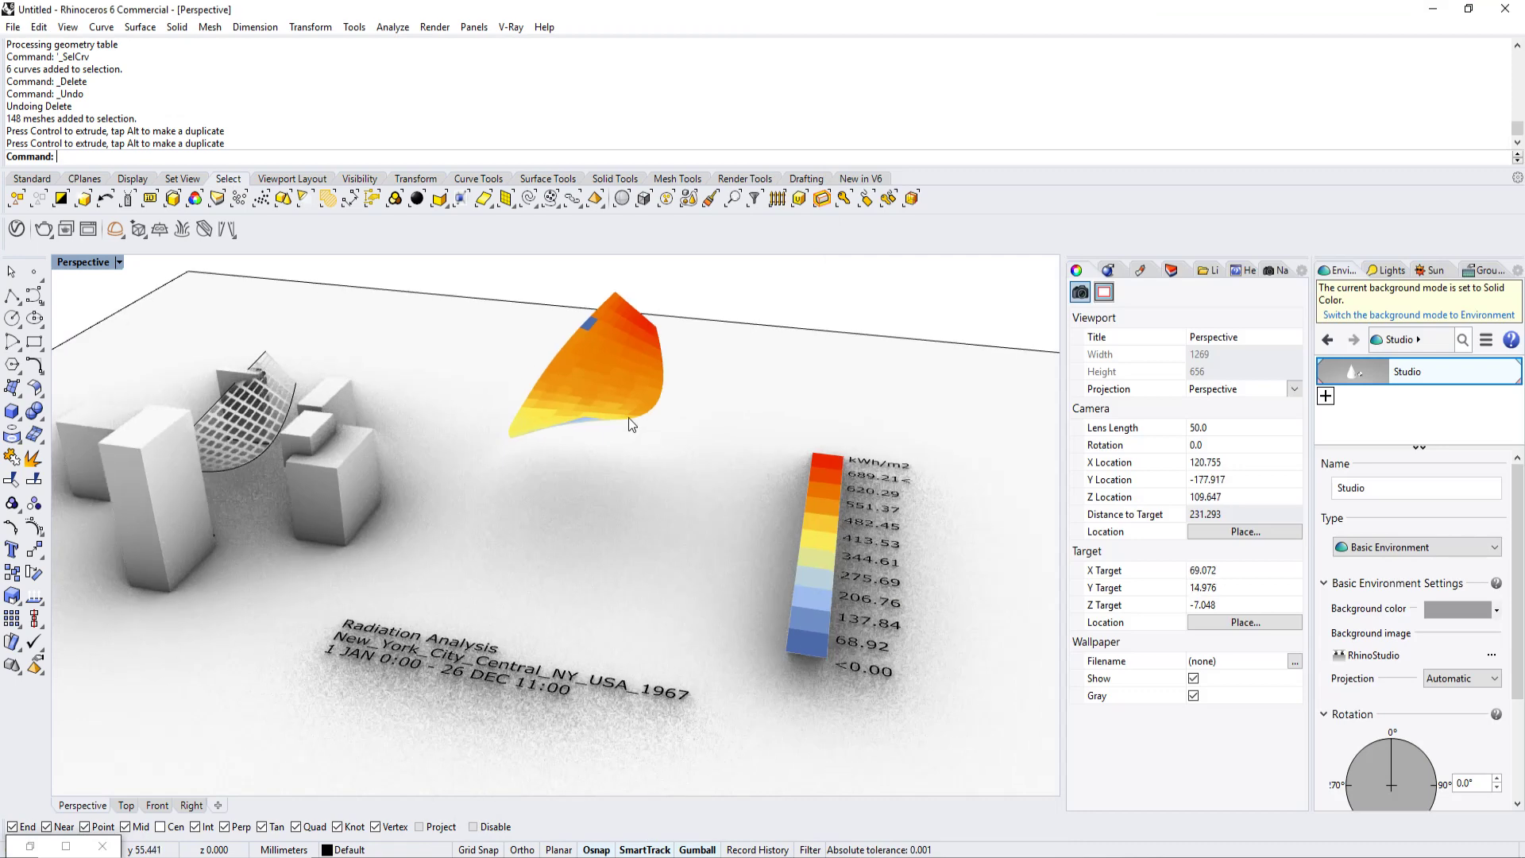
{"action": "scroll", "coordinate": [634, 434], "scroll_direction": "down", "scroll_amount": 3}
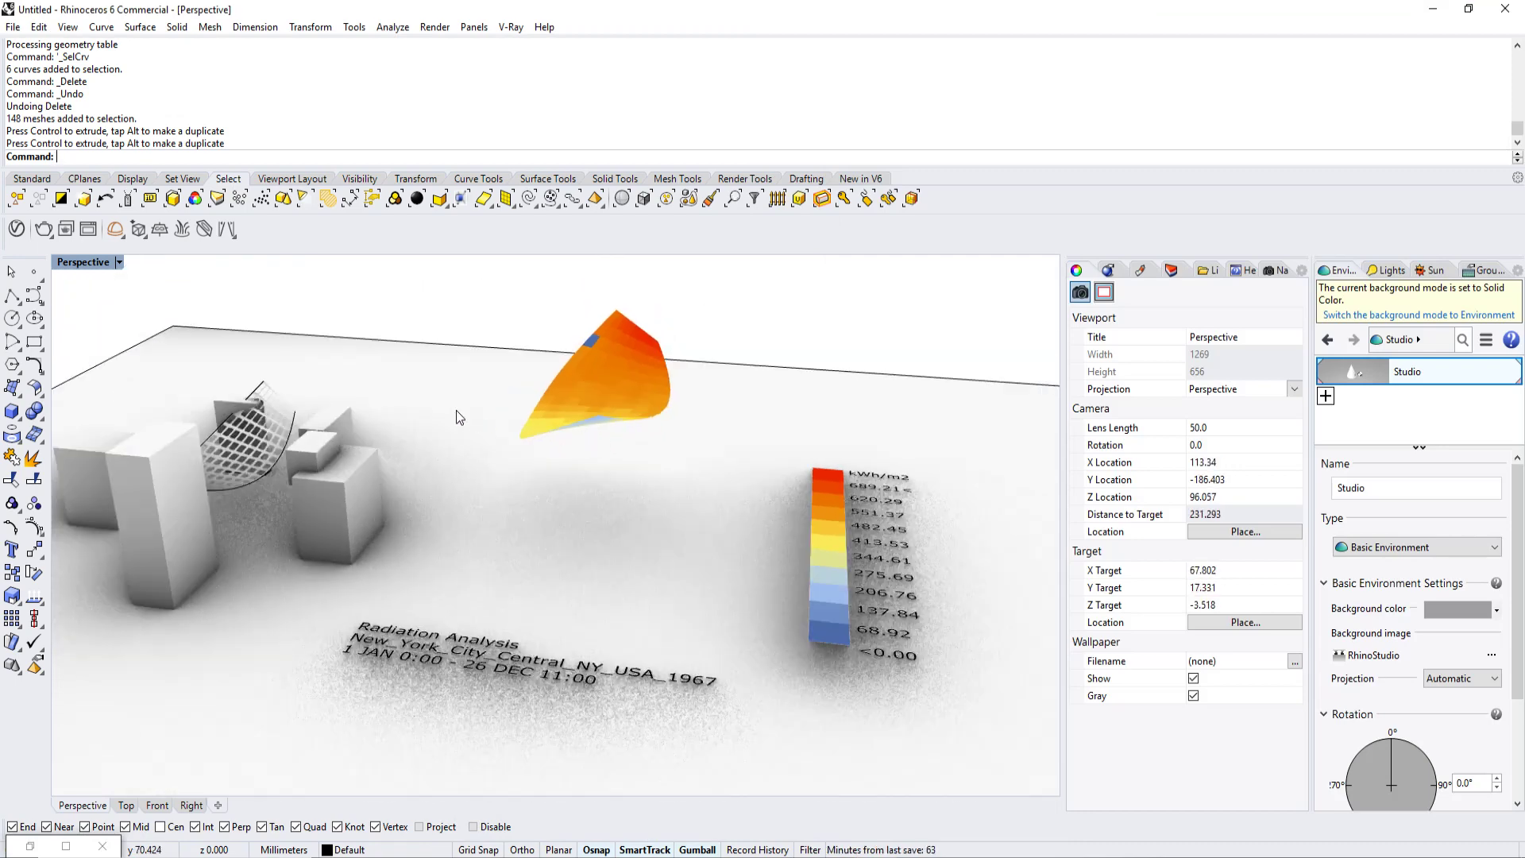
{"action": "right_click_drag", "start_coordinate": [456, 410], "coordinate": [442, 462]}
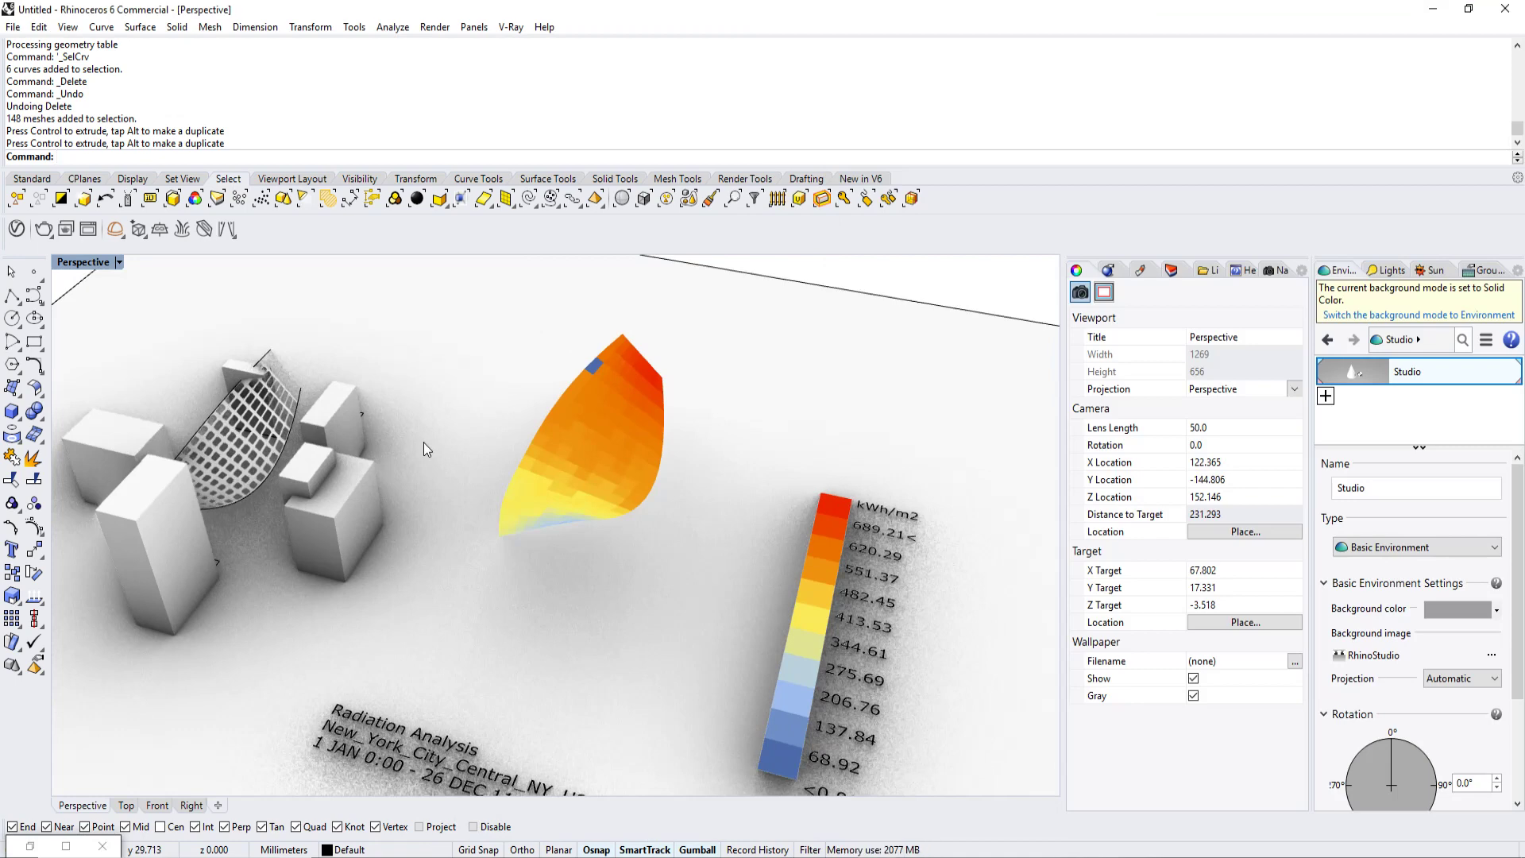